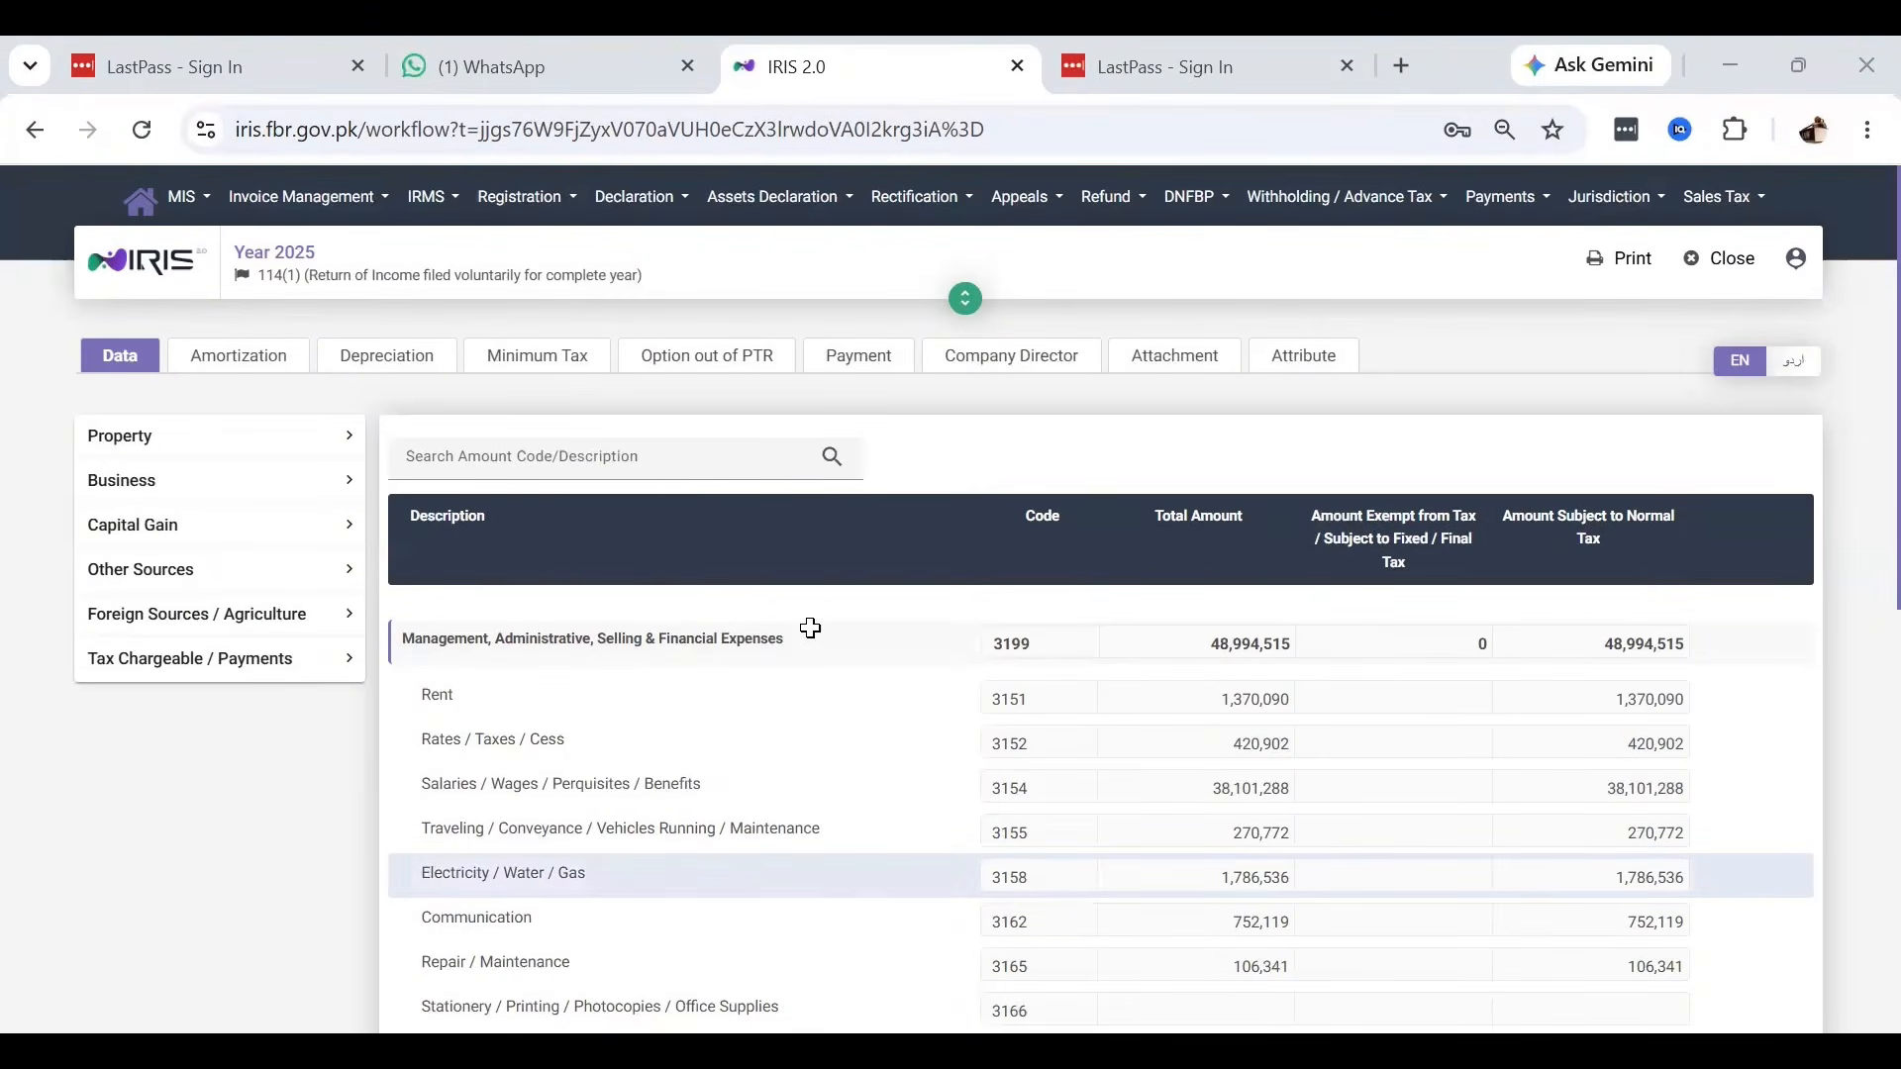
Review the 30-Jun-25 figures from Sales to Net Profit and the 30-Jun-24 Gross Profit formula.
key(alt+Tab)
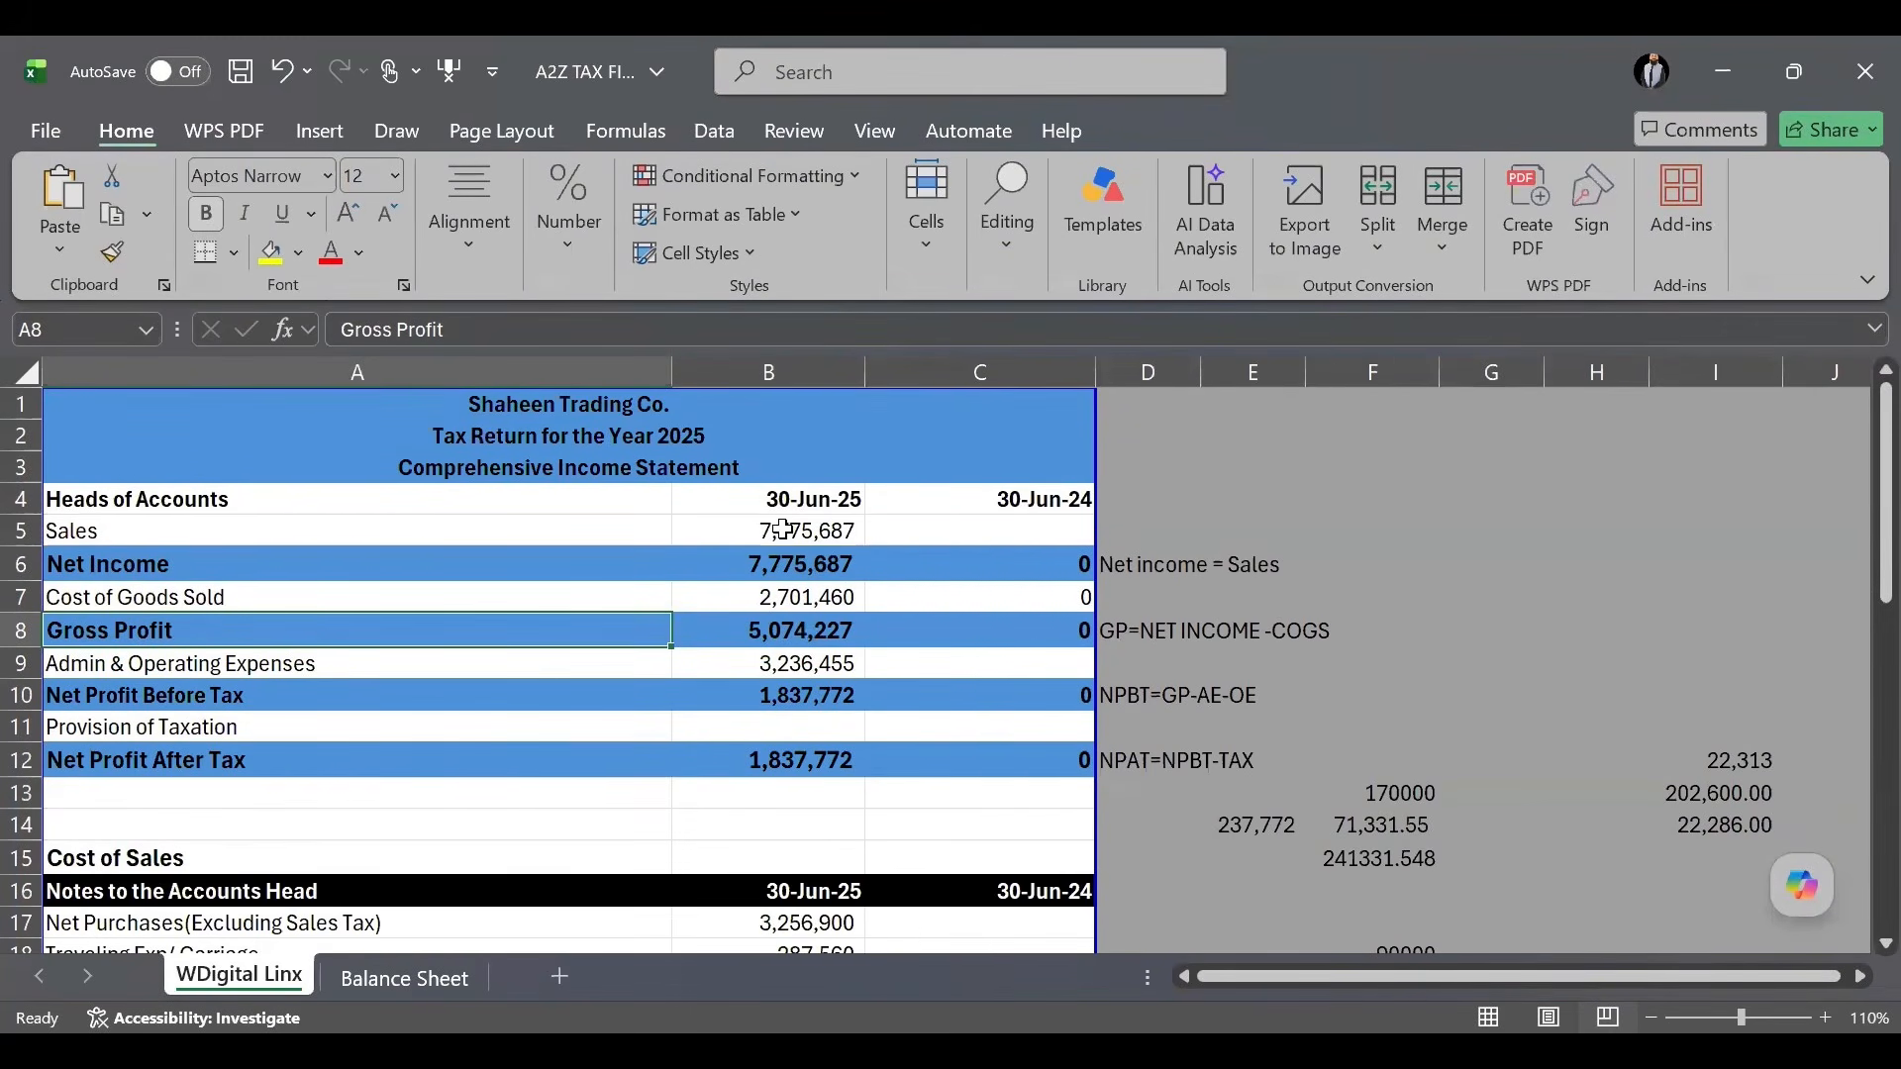
drag(782, 530, 781, 772)
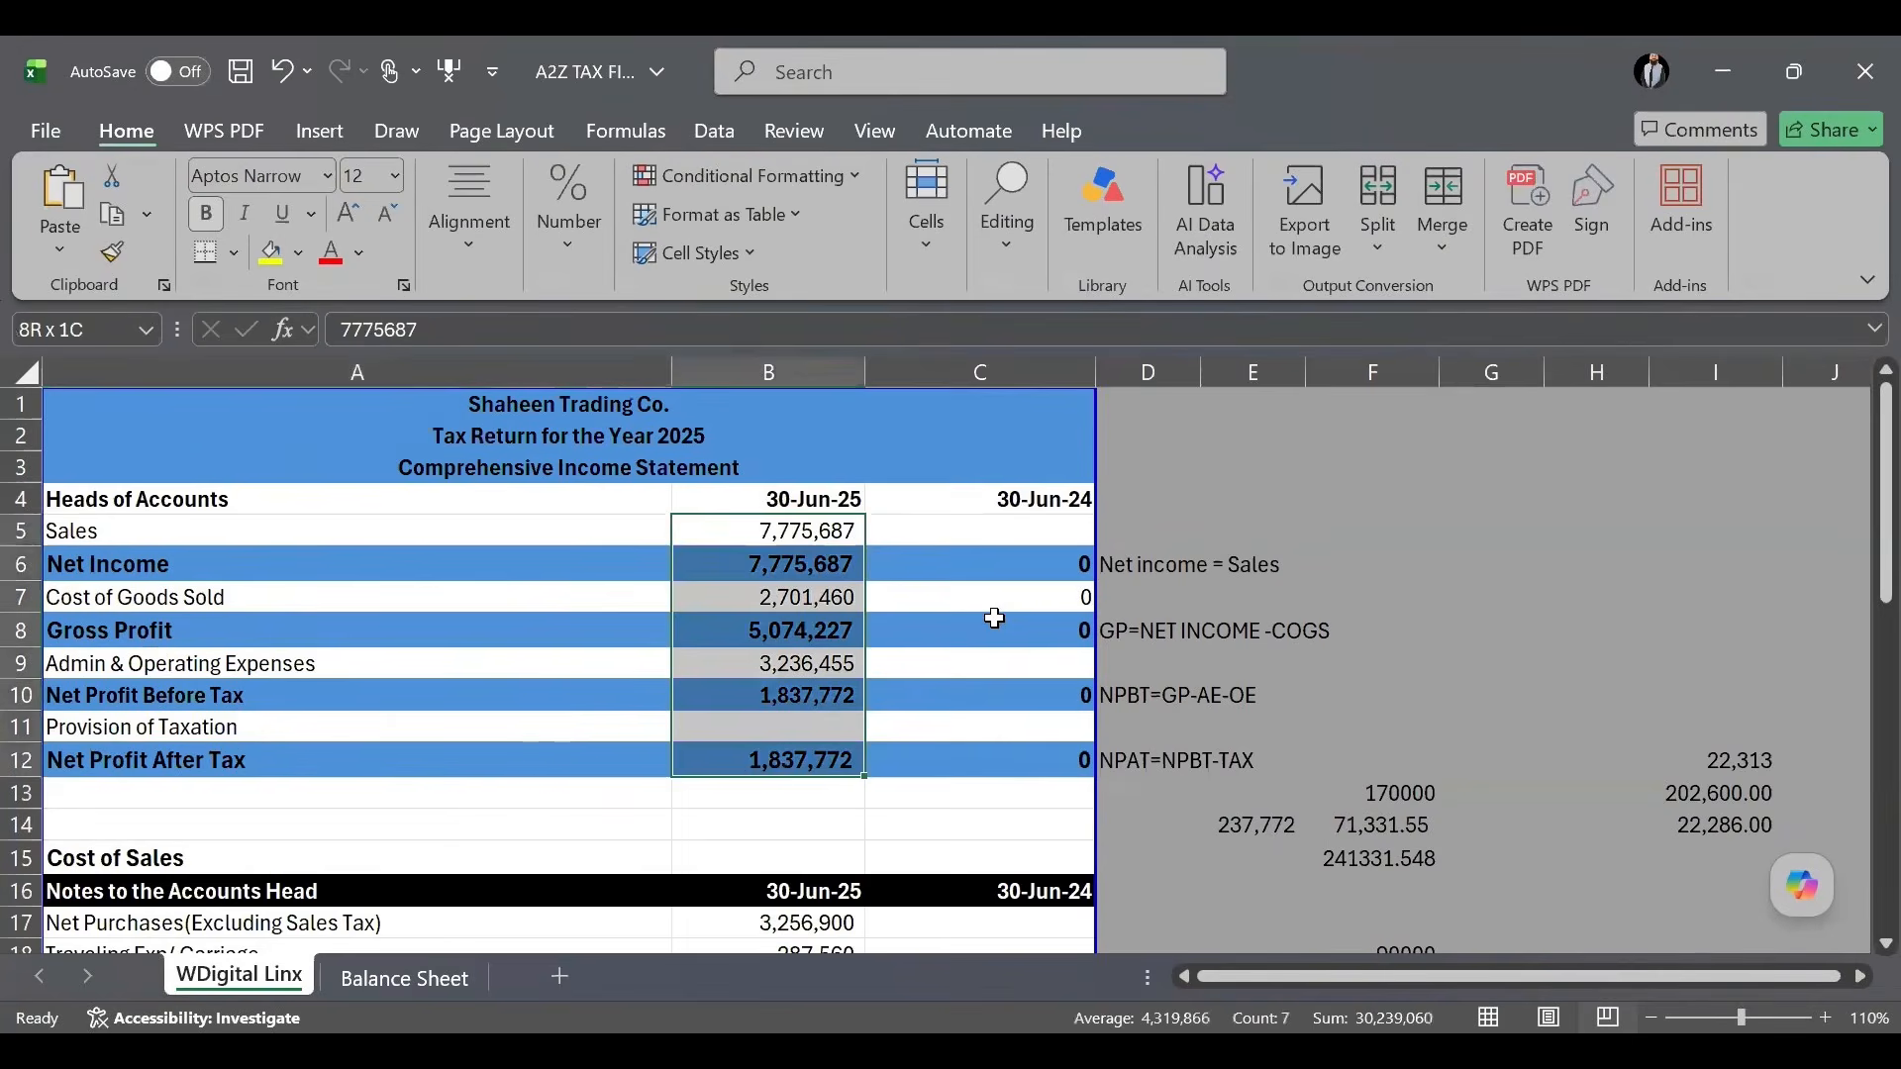
click(951, 624)
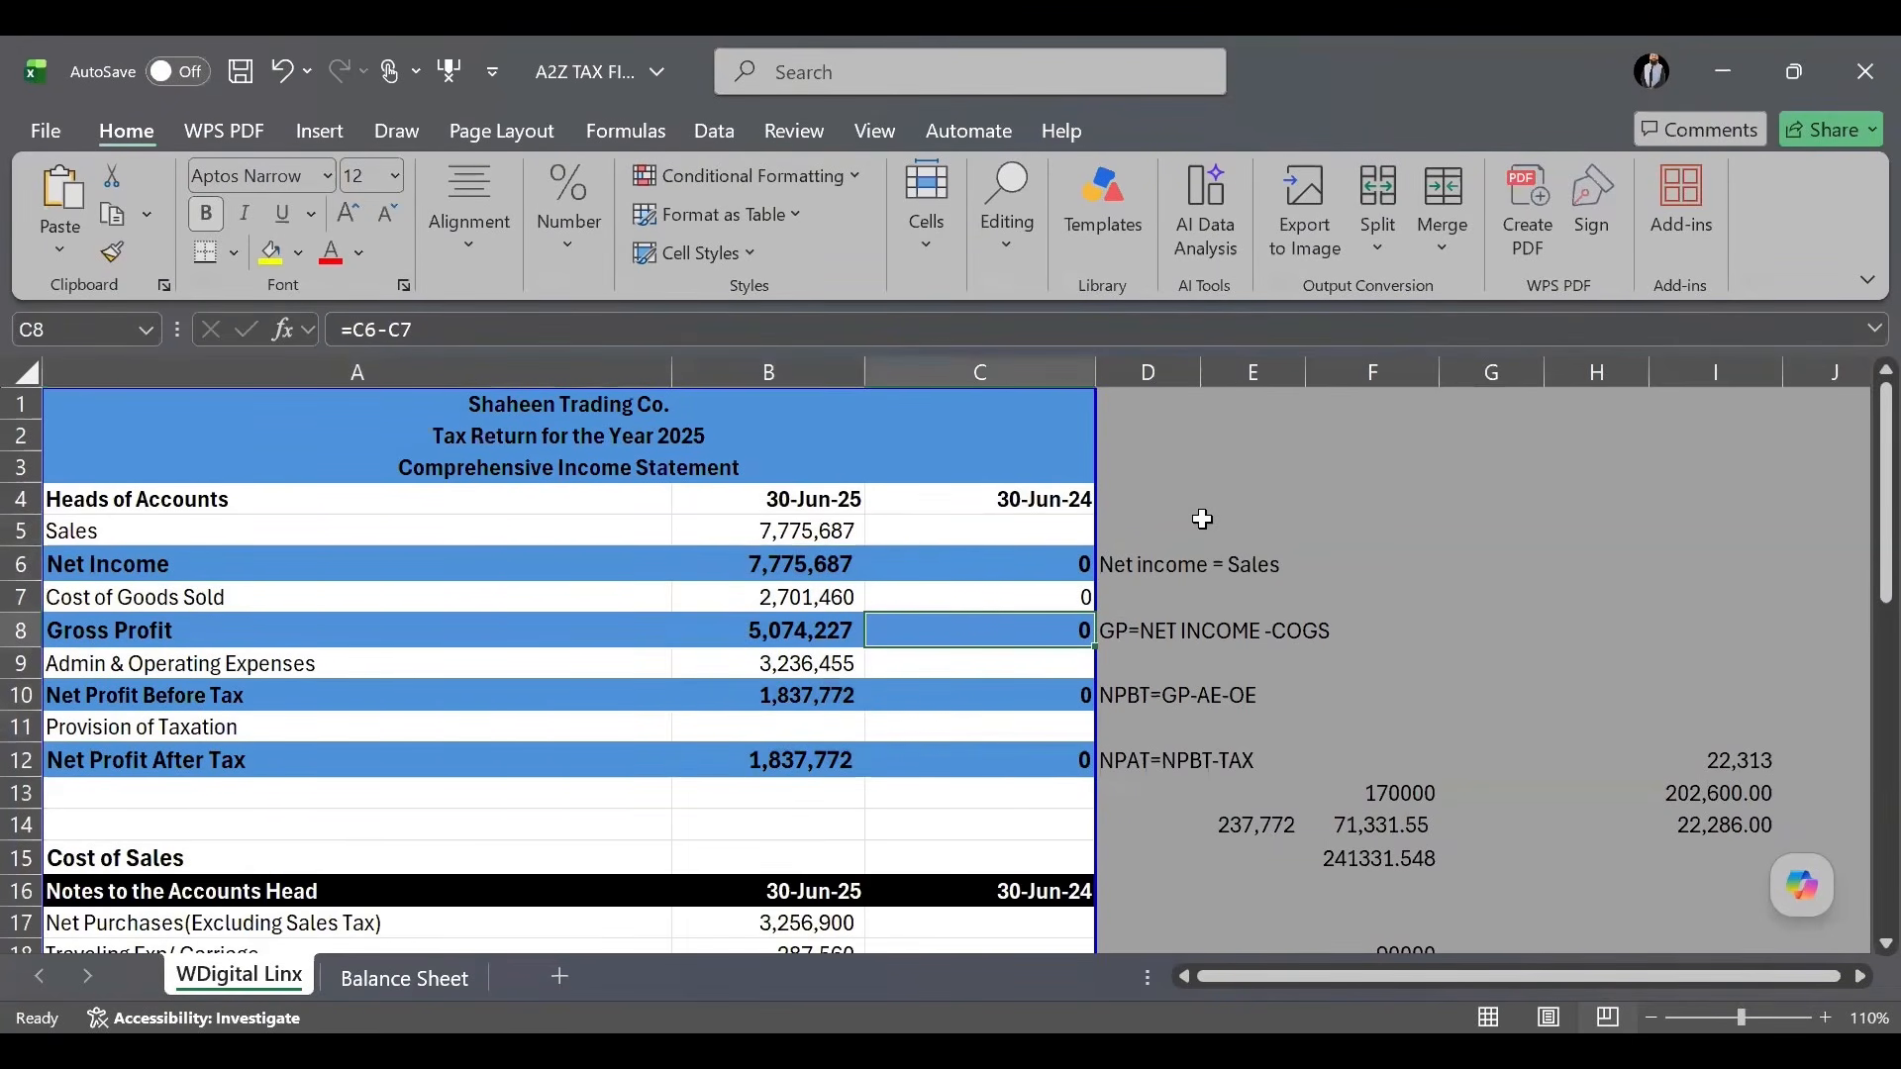
Delete the side notes and scratch figures in columns D to I.
drag(1137, 523, 1721, 877)
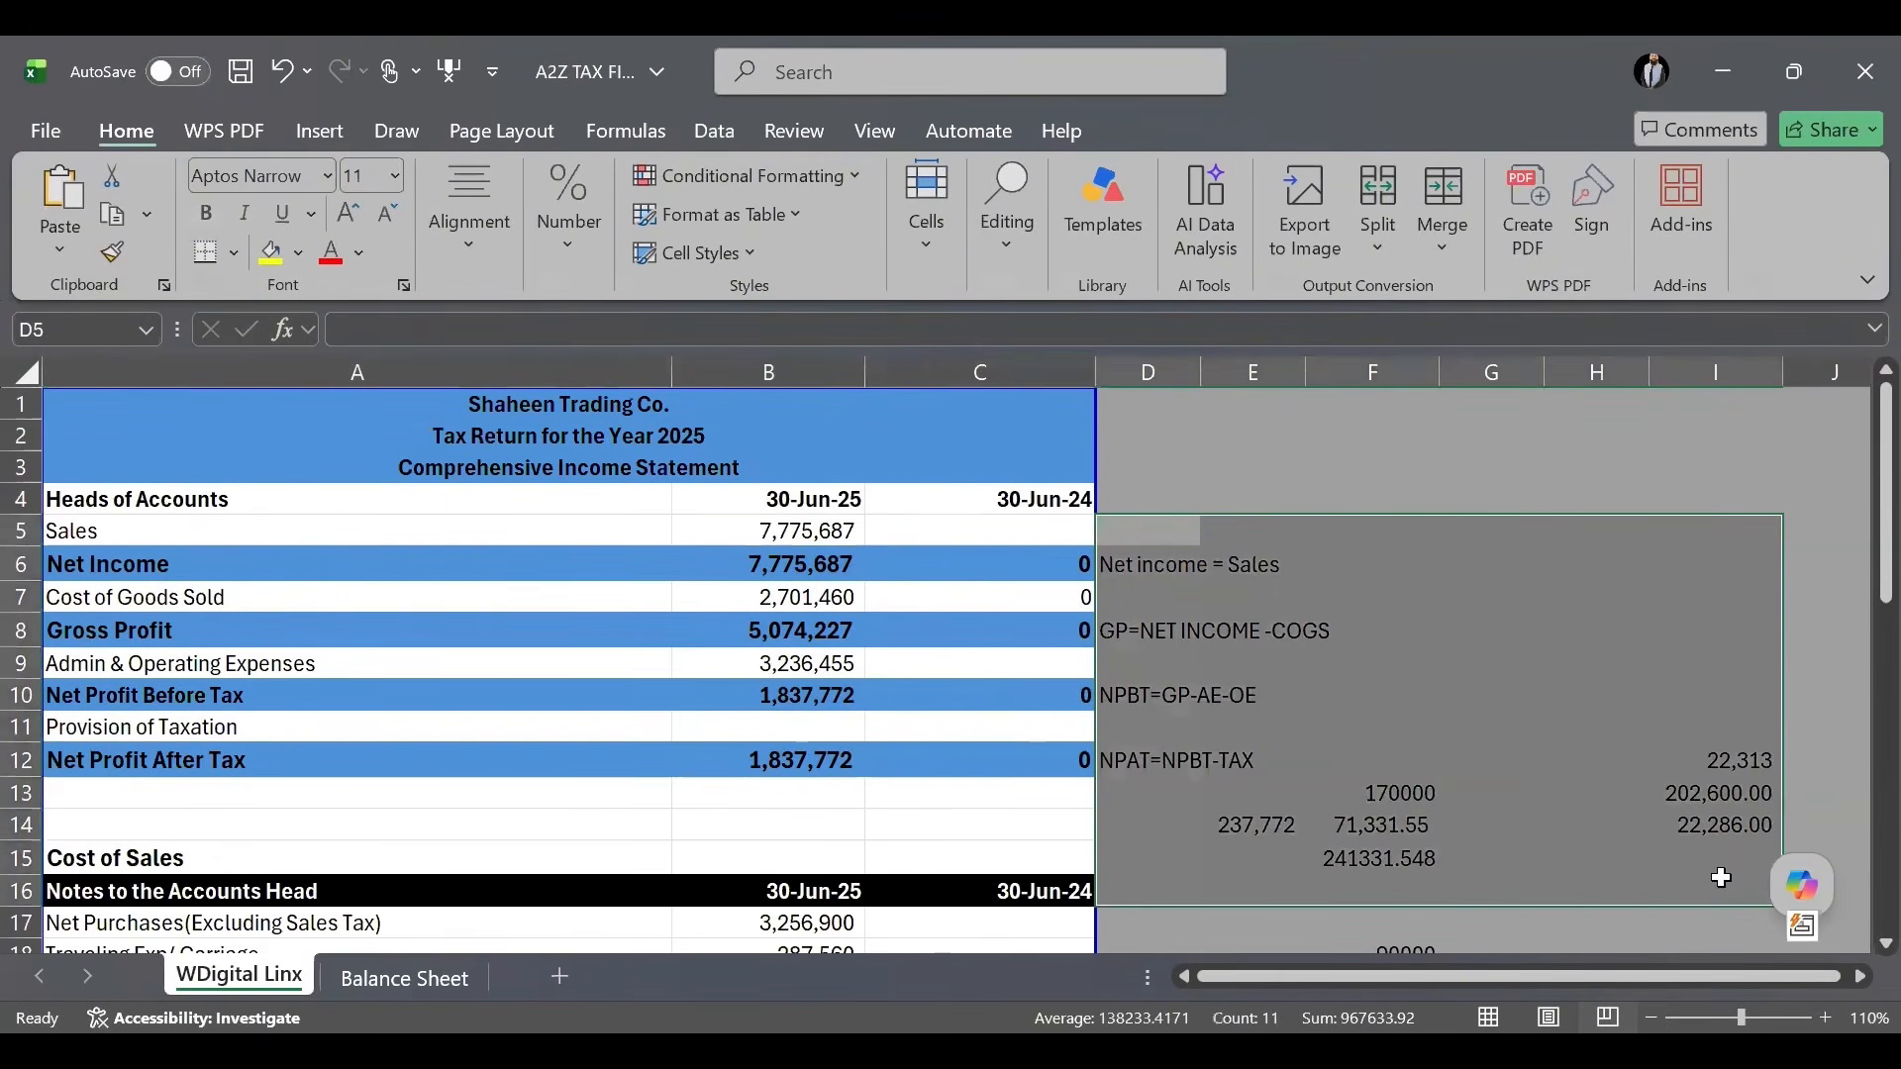
key(Delete)
click(1476, 643)
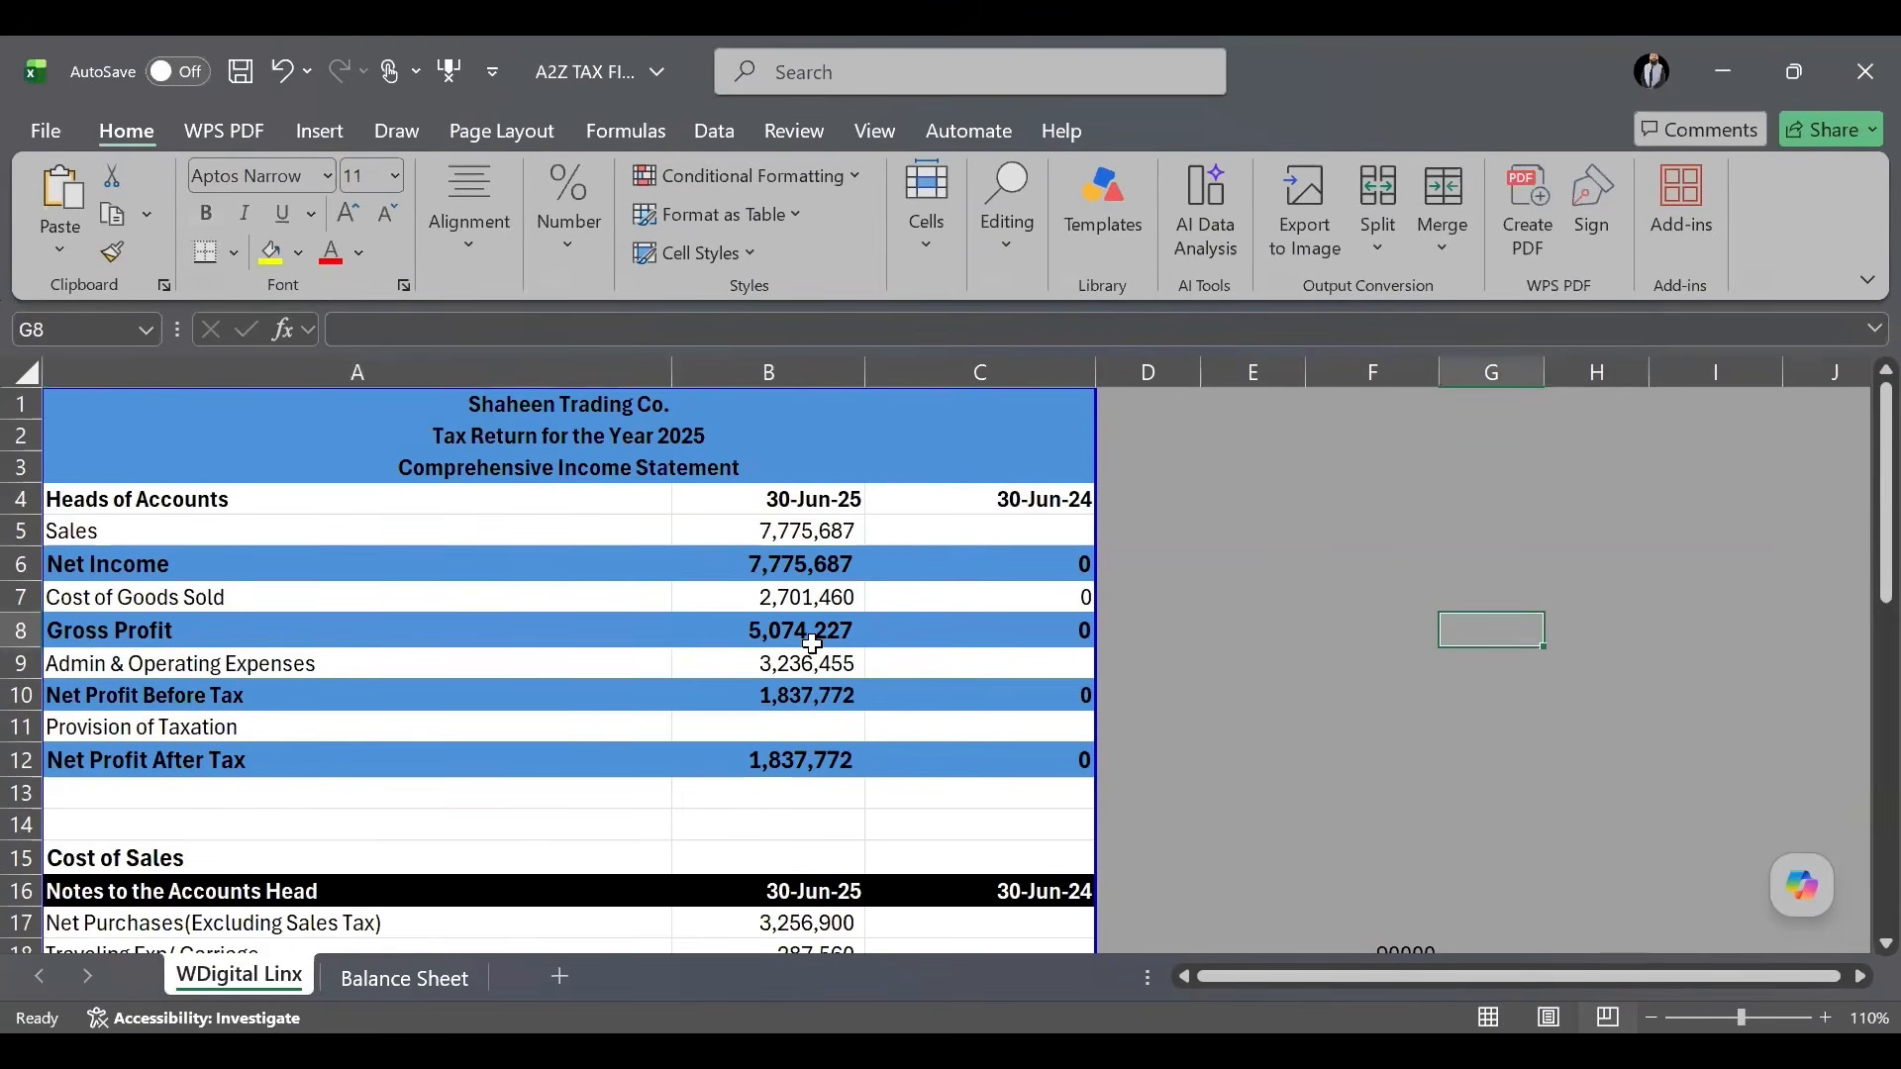
scroll(812, 646, down, 1)
Scroll through the 2025 return's expenses table in IRIS and toggle the taxpayer details panel.
scroll(812, 645, down, 3)
scroll(806, 637, up, 3)
key(alt+Tab)
scroll(907, 616, up, 2)
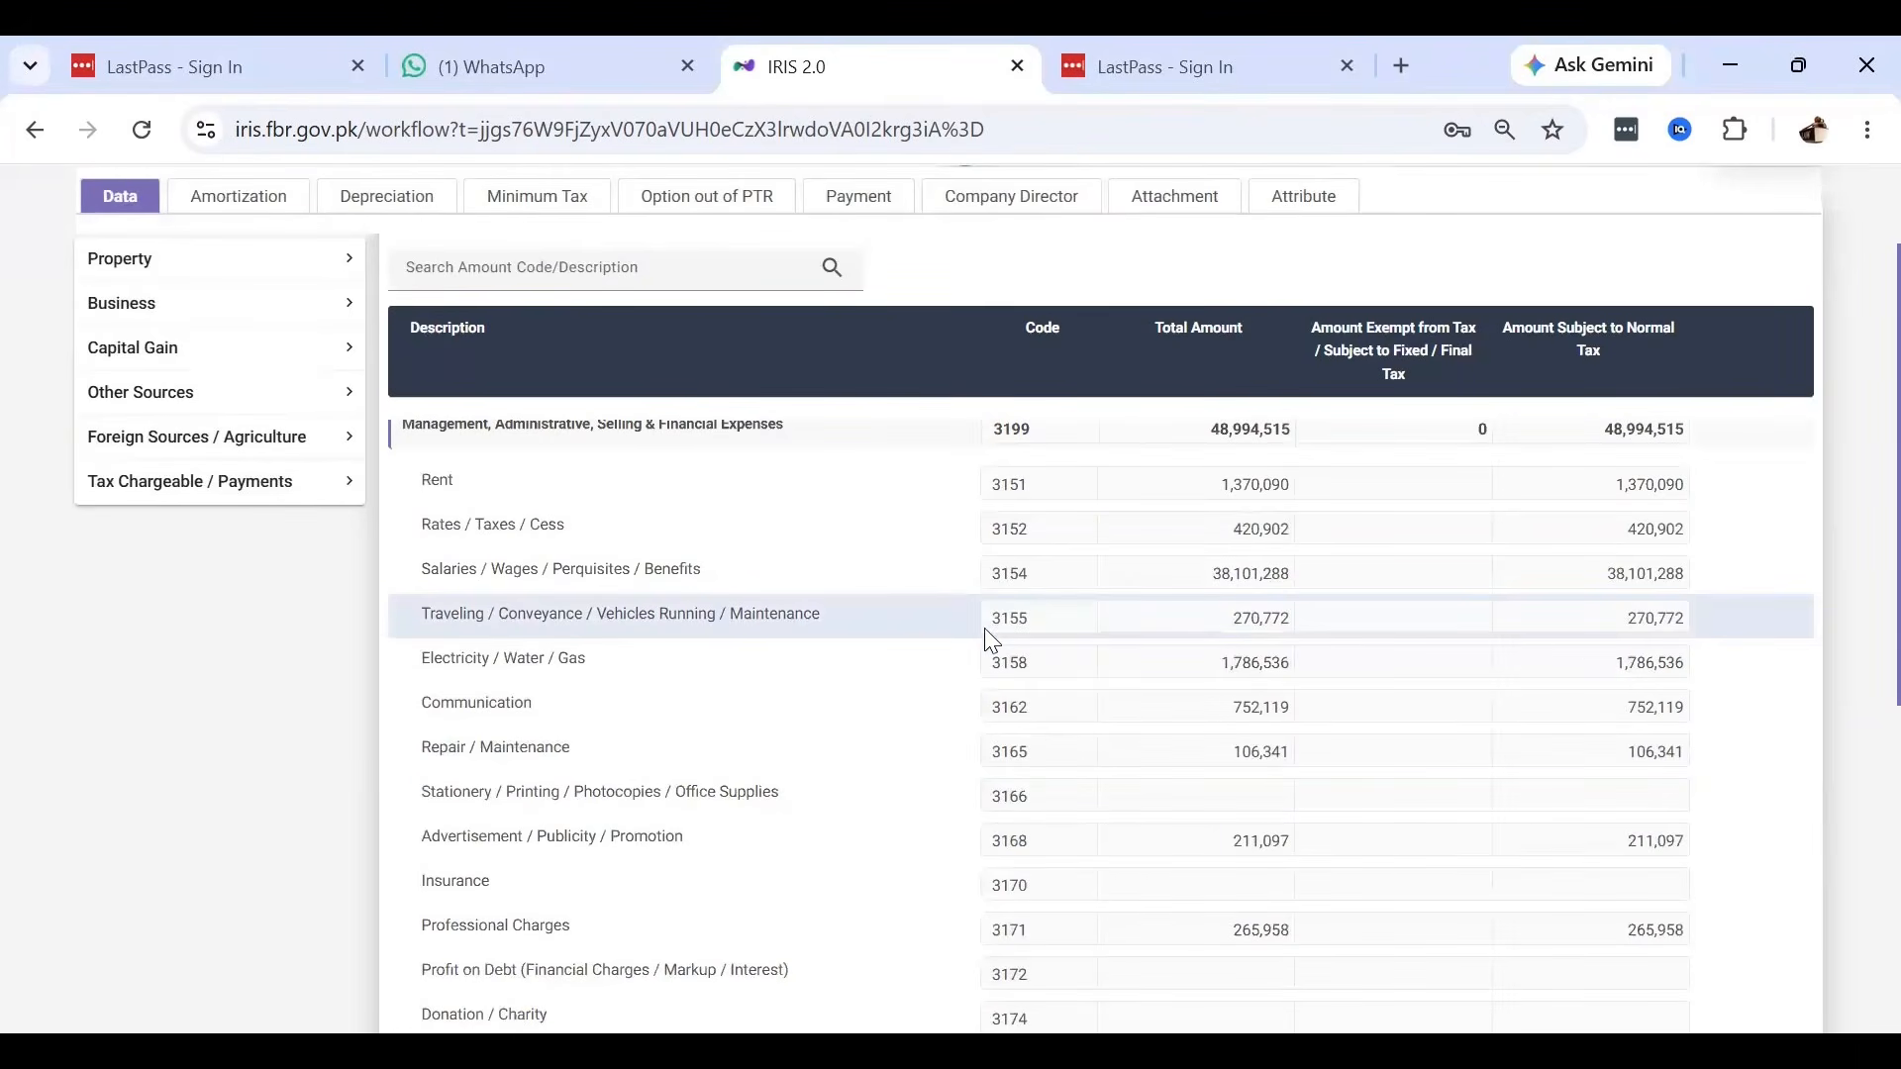
scroll(989, 639, down, 6)
scroll(988, 639, up, 10)
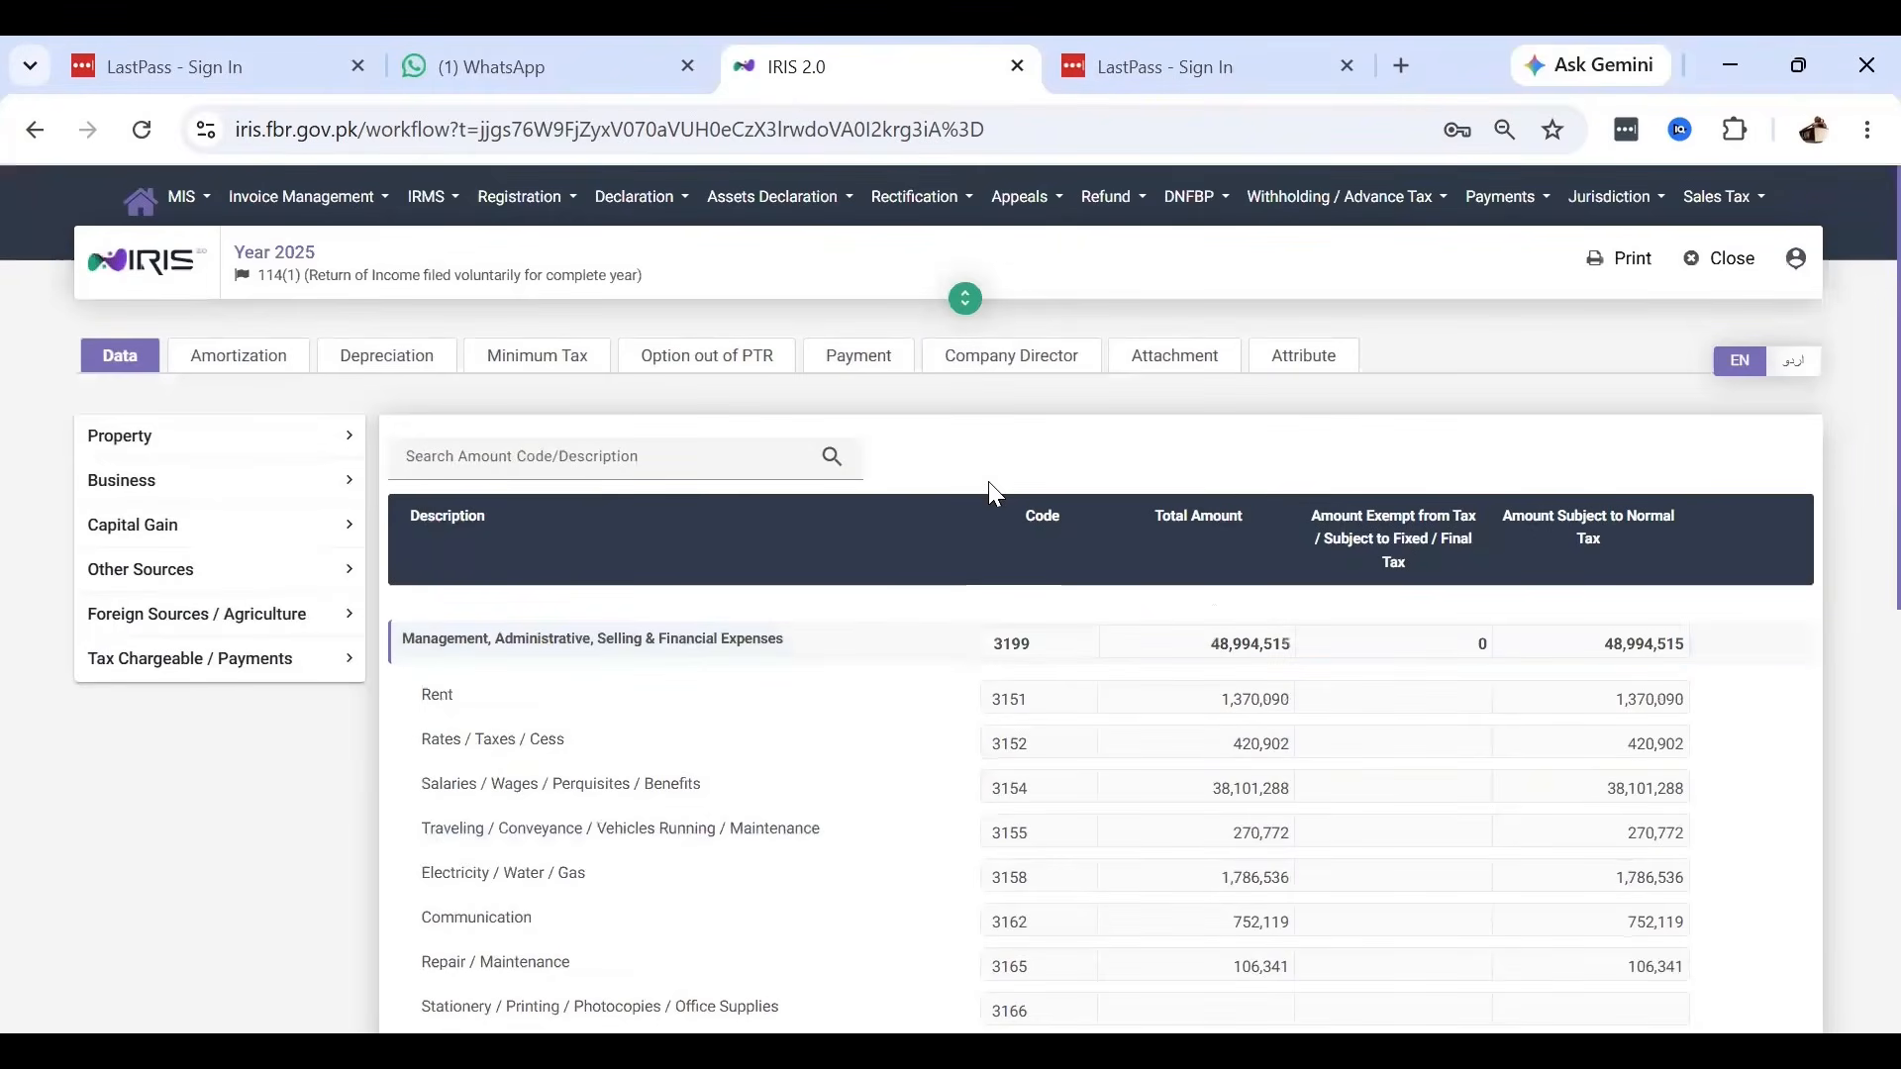
click(967, 299)
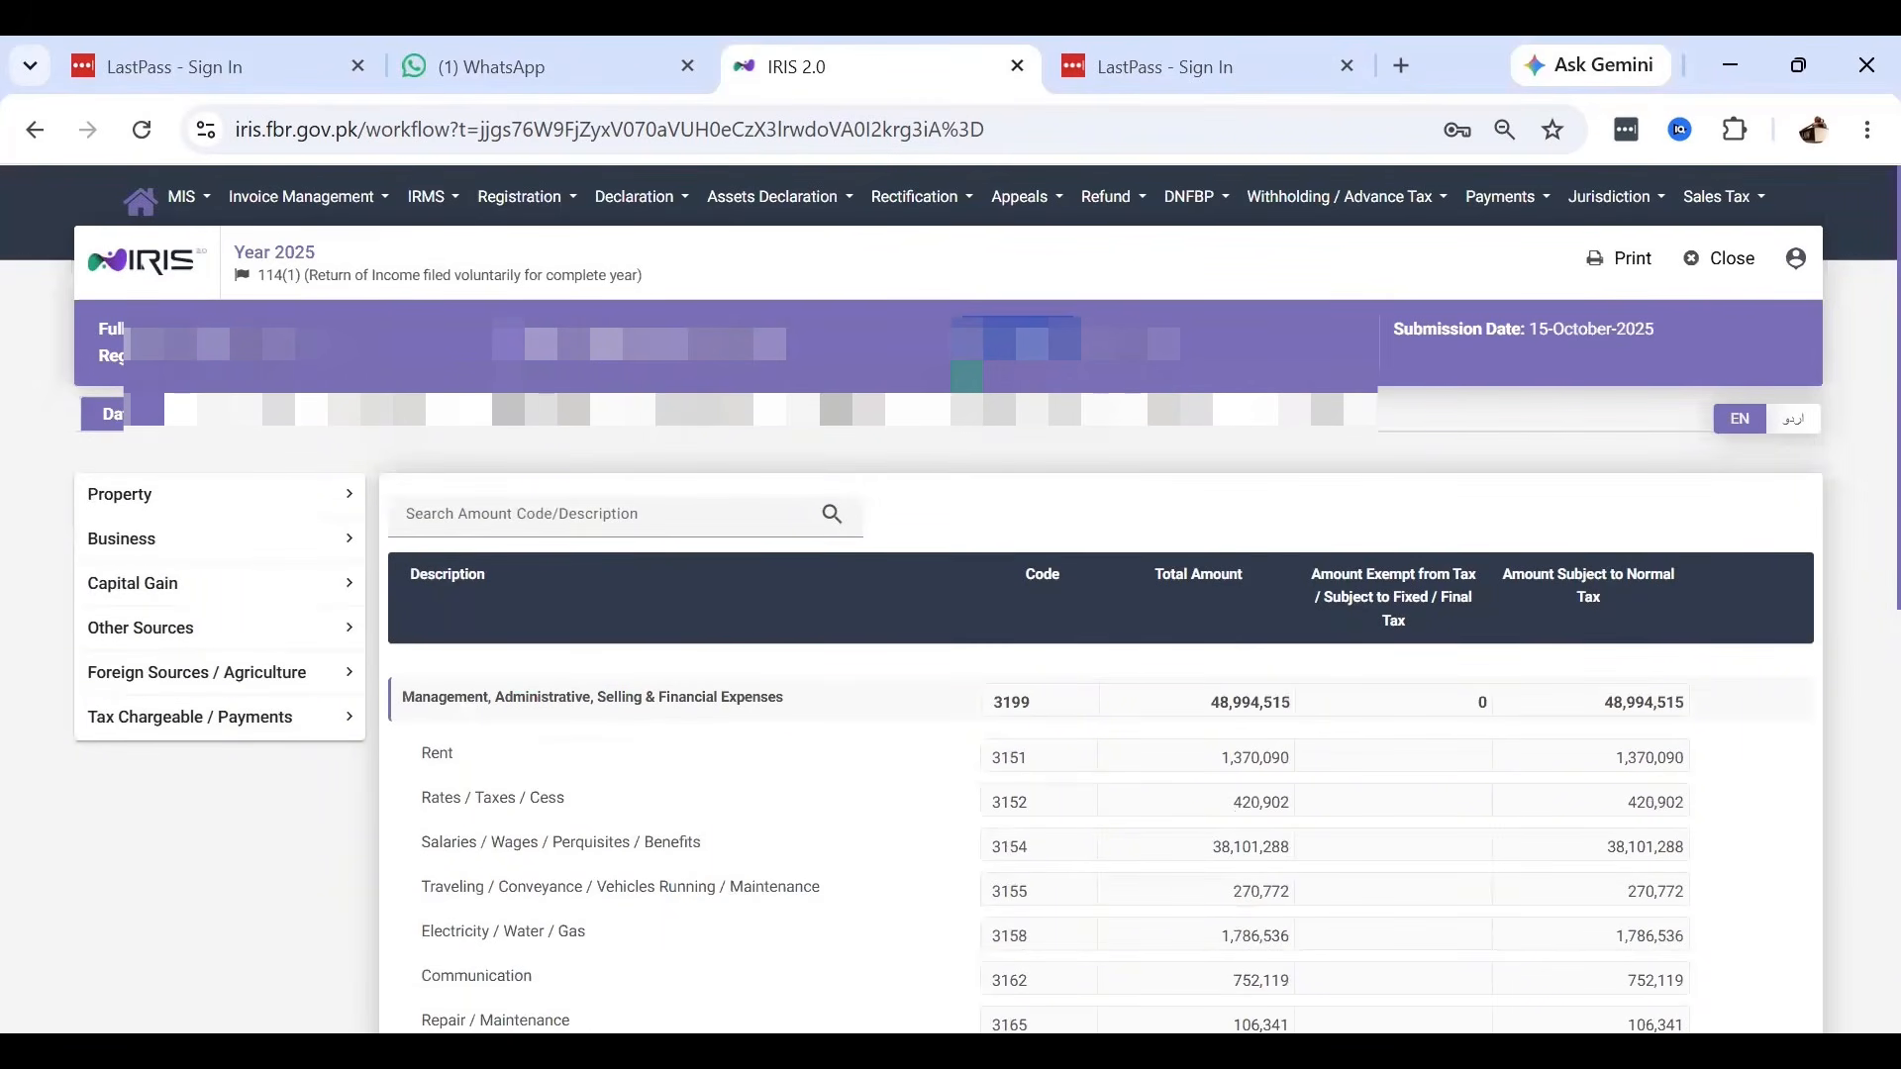
click(967, 377)
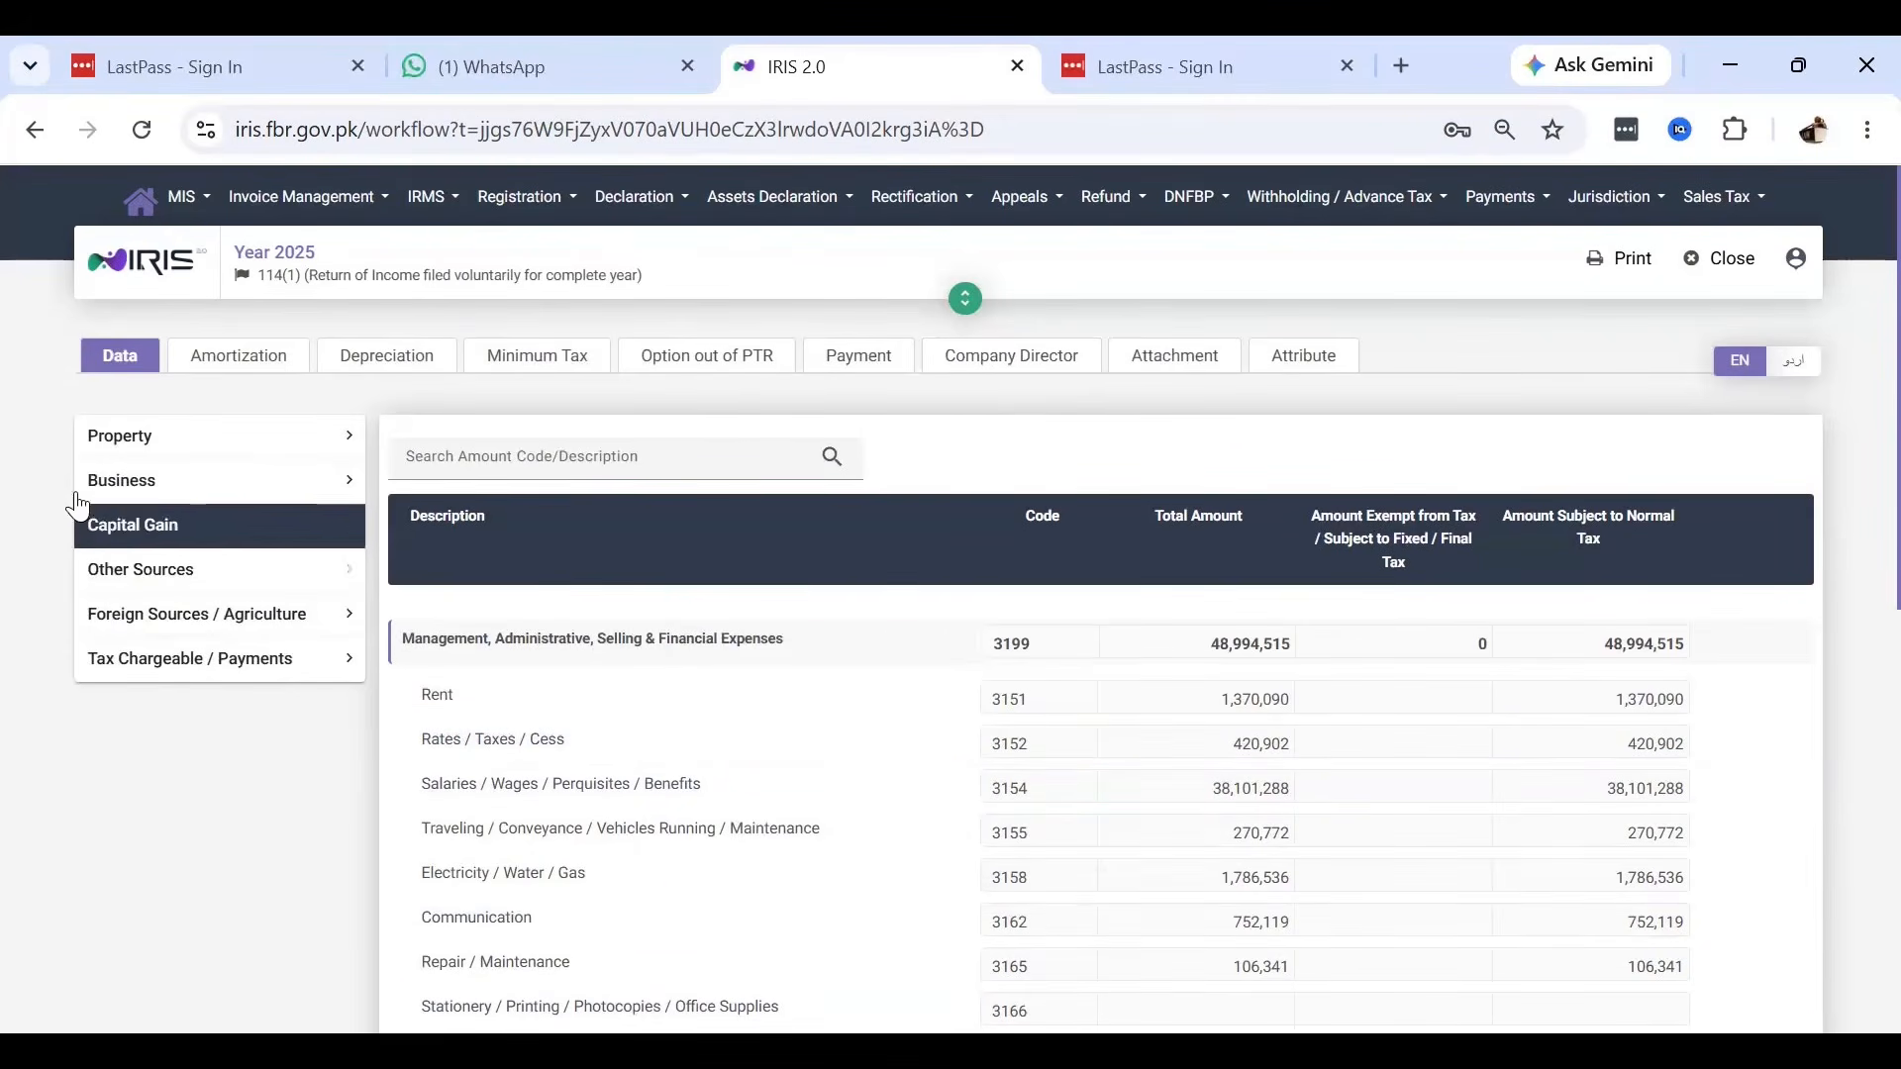
Open Business > Manufacturing > Other Revenues and select the Others total 49,328,046.
click(123, 487)
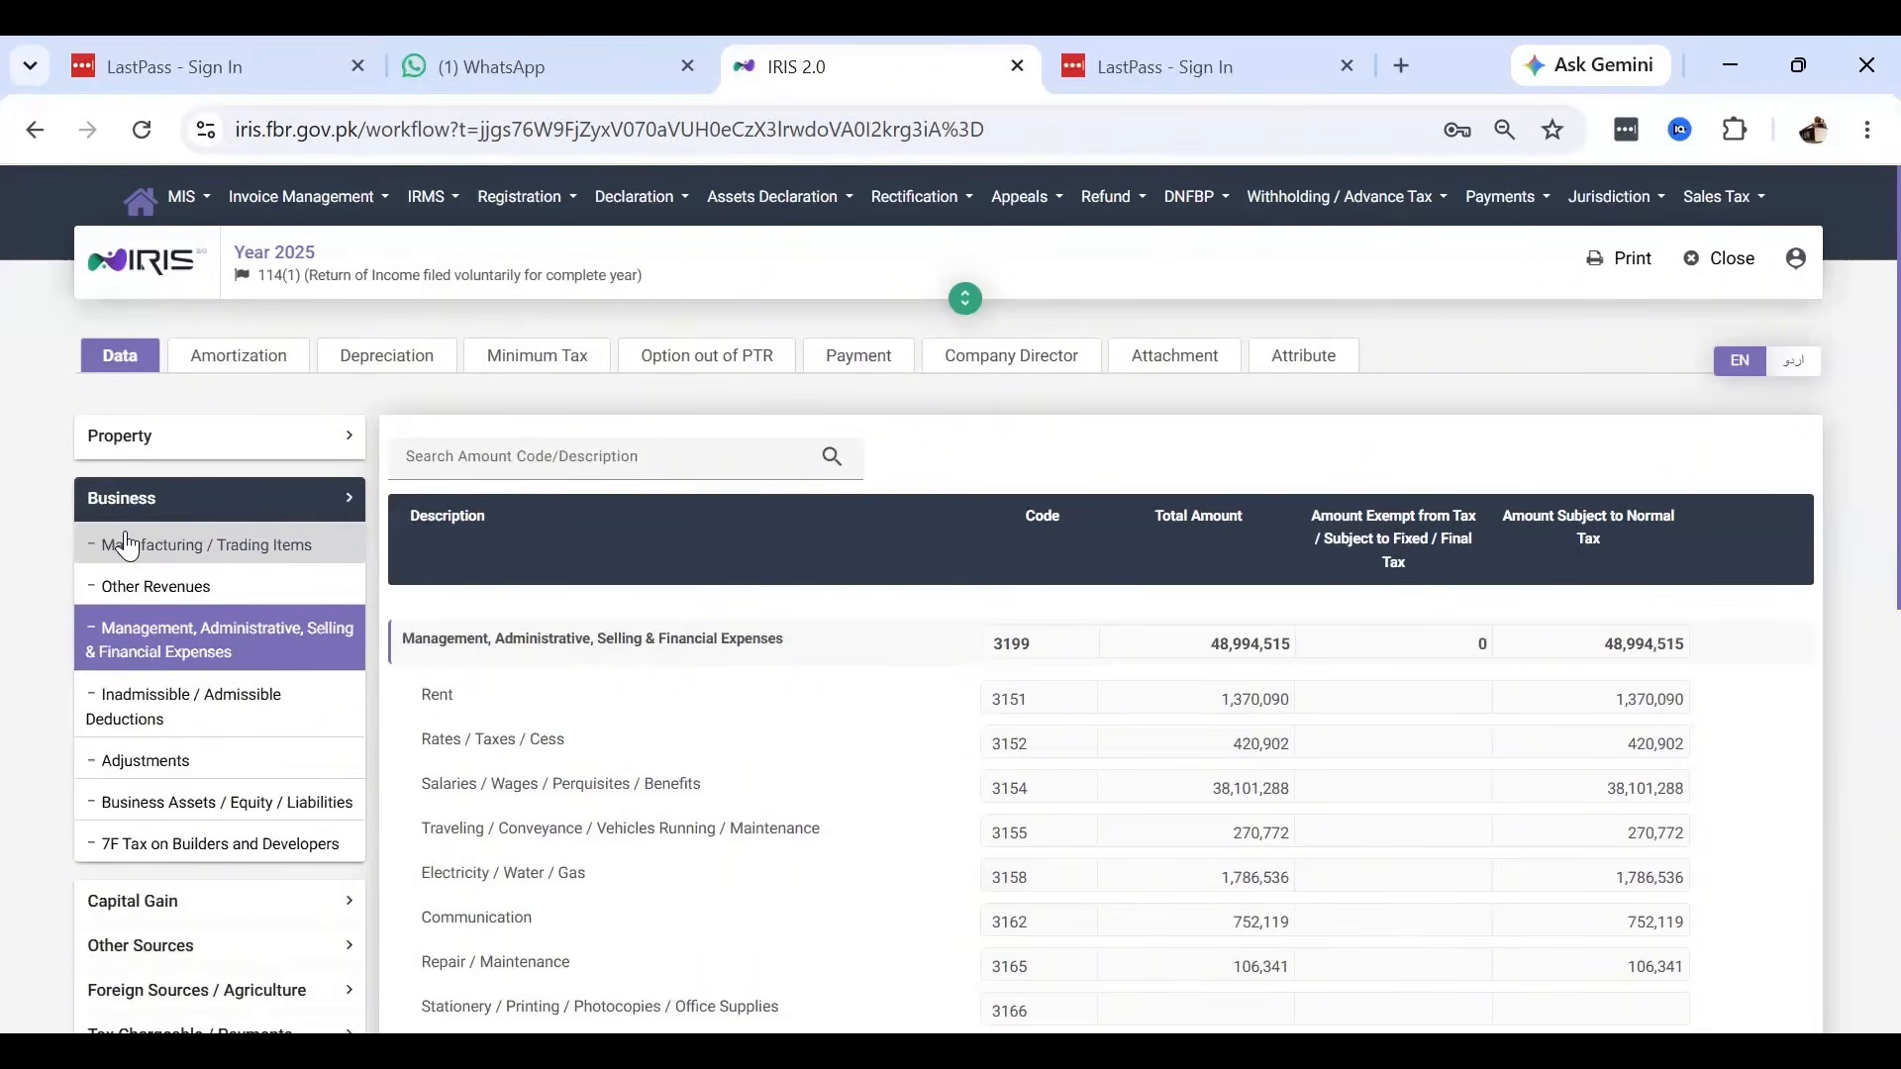
click(127, 545)
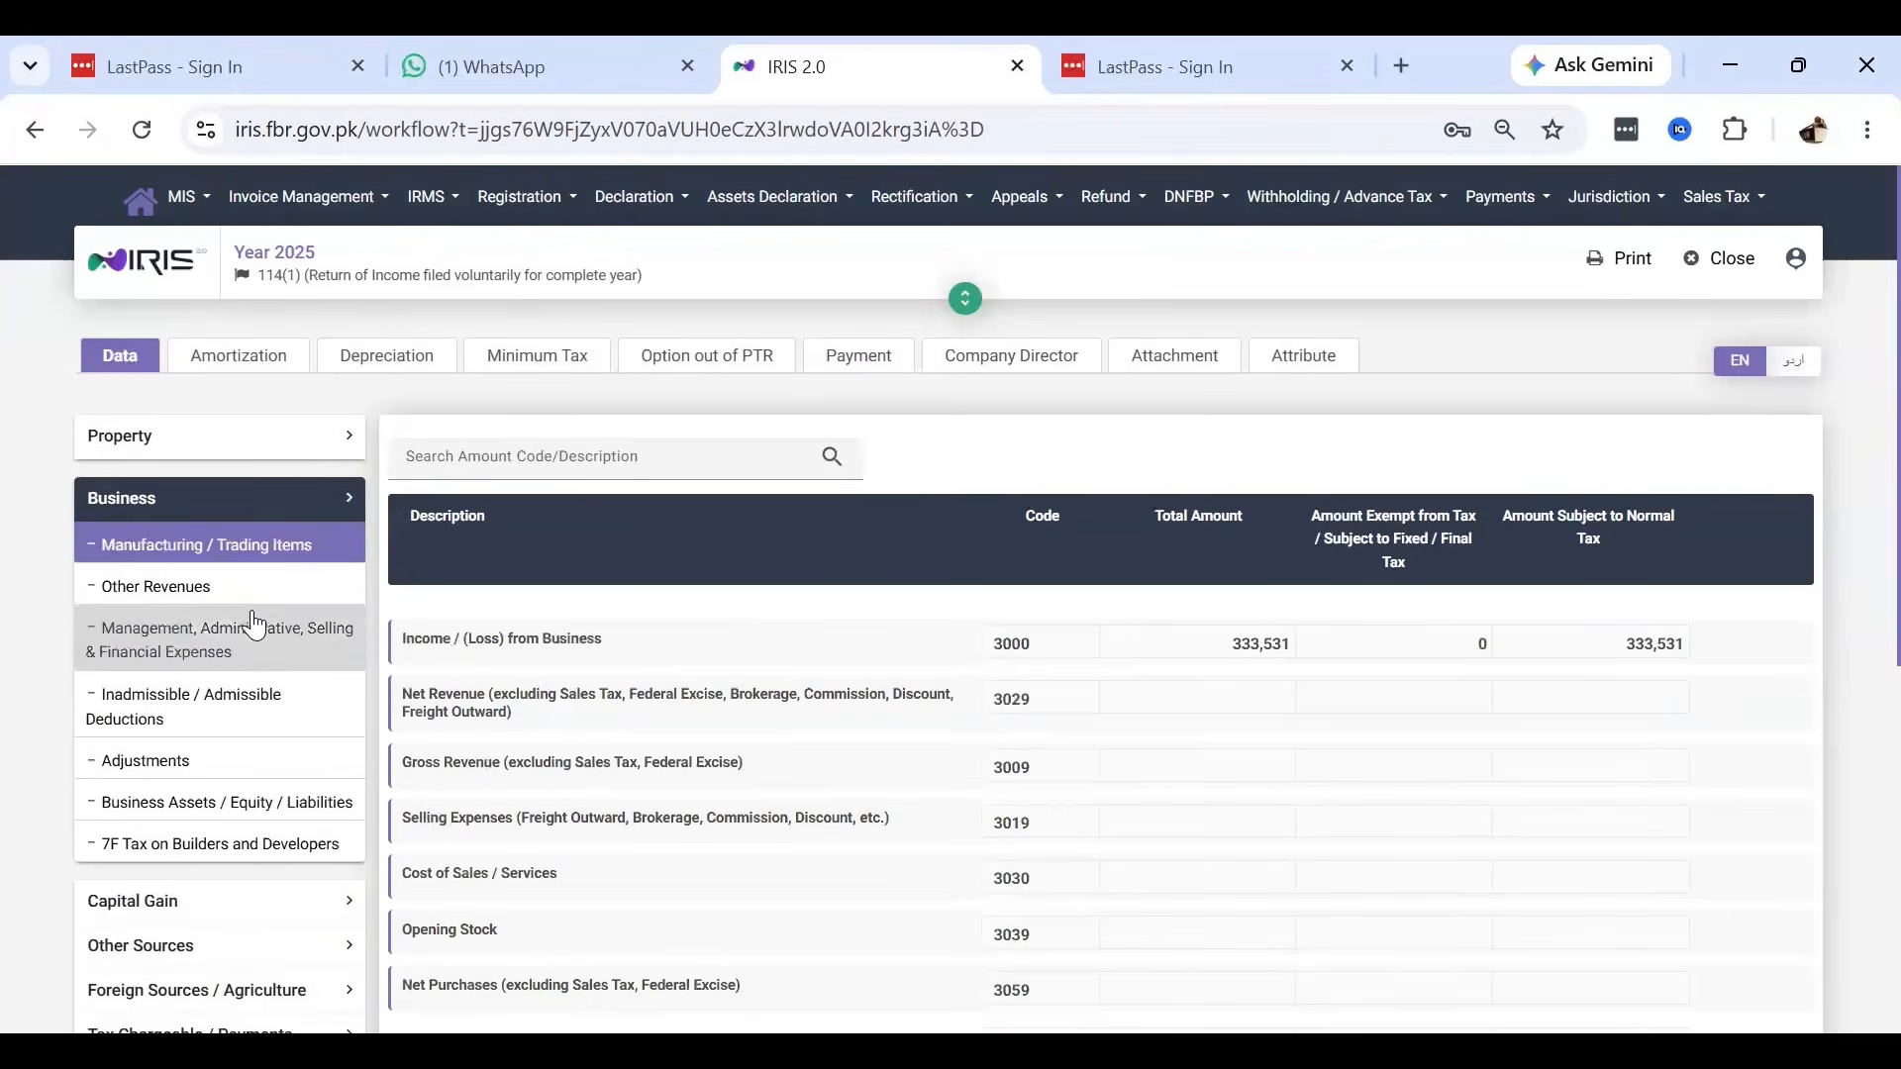
click(183, 594)
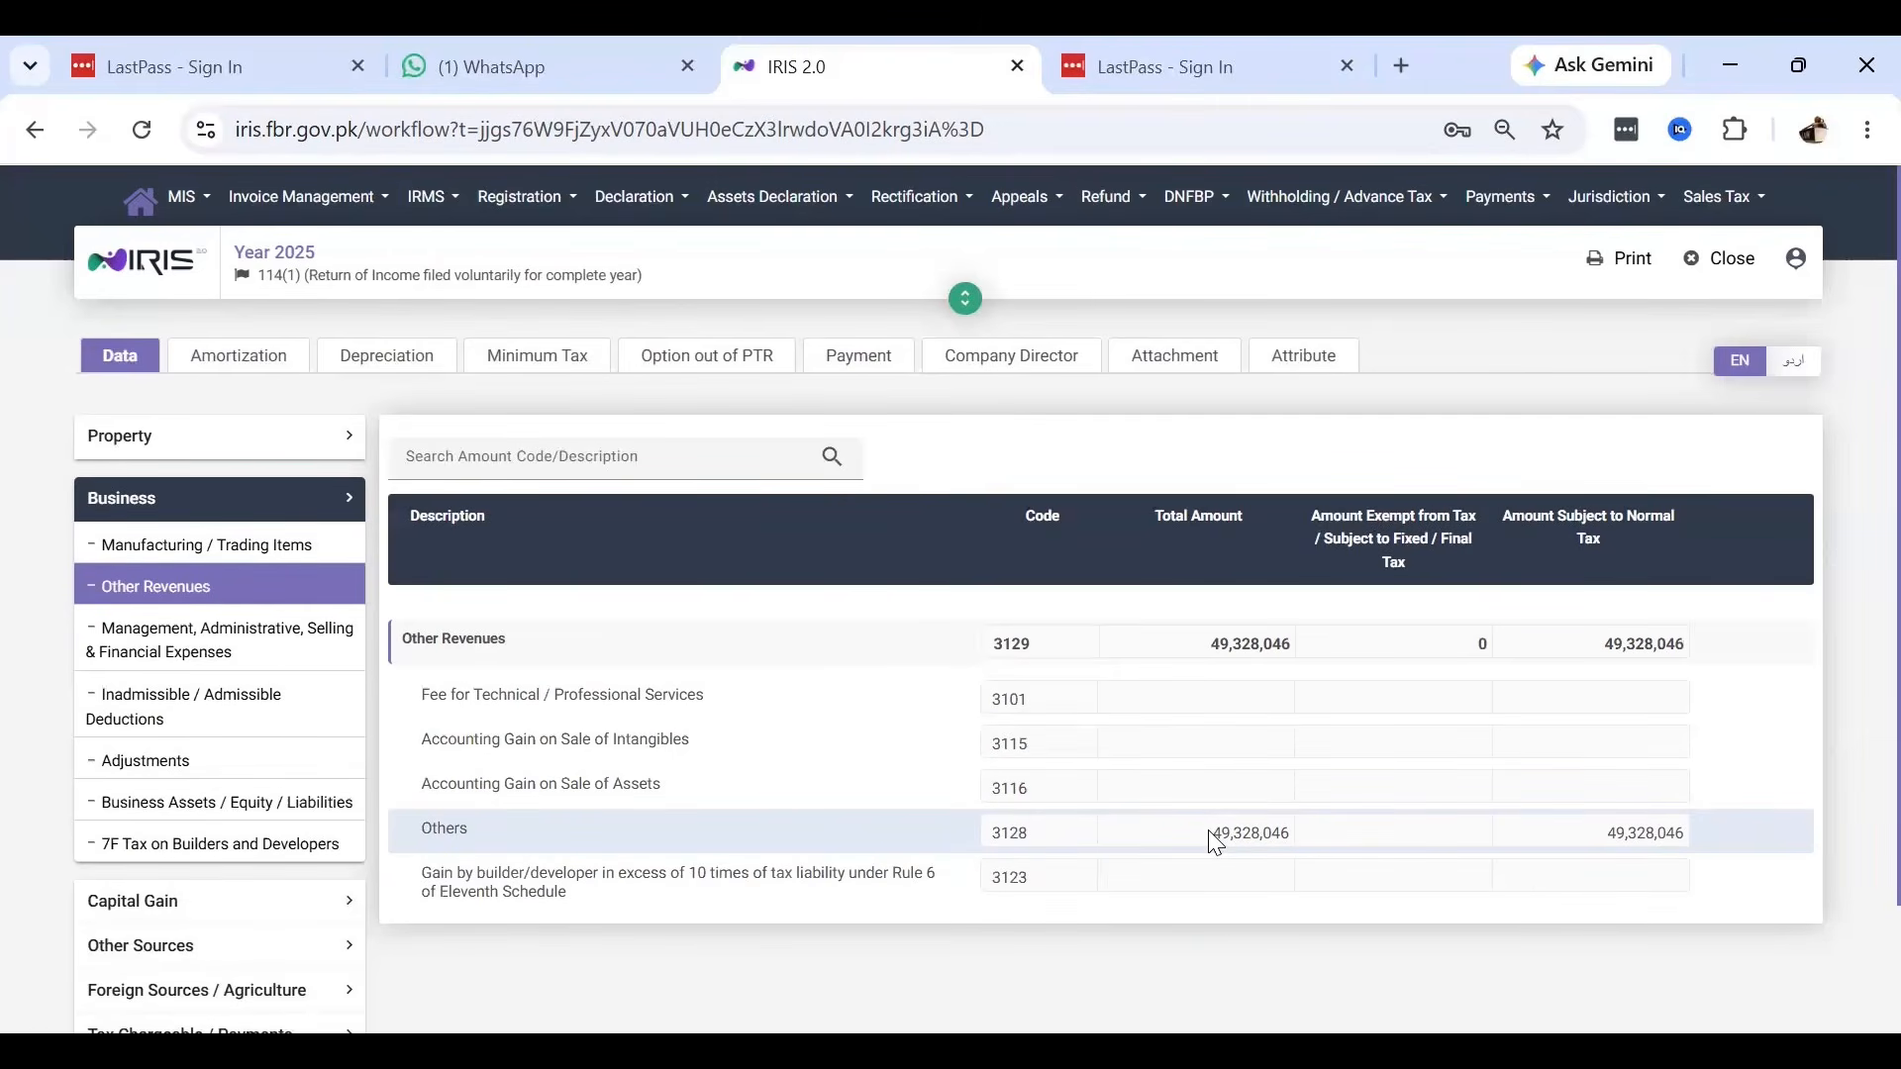
drag(1210, 838, 1280, 837)
Glance at the management and financial expenses figures, then return to Other Revenues.
click(174, 646)
scroll(1307, 762, down, 10)
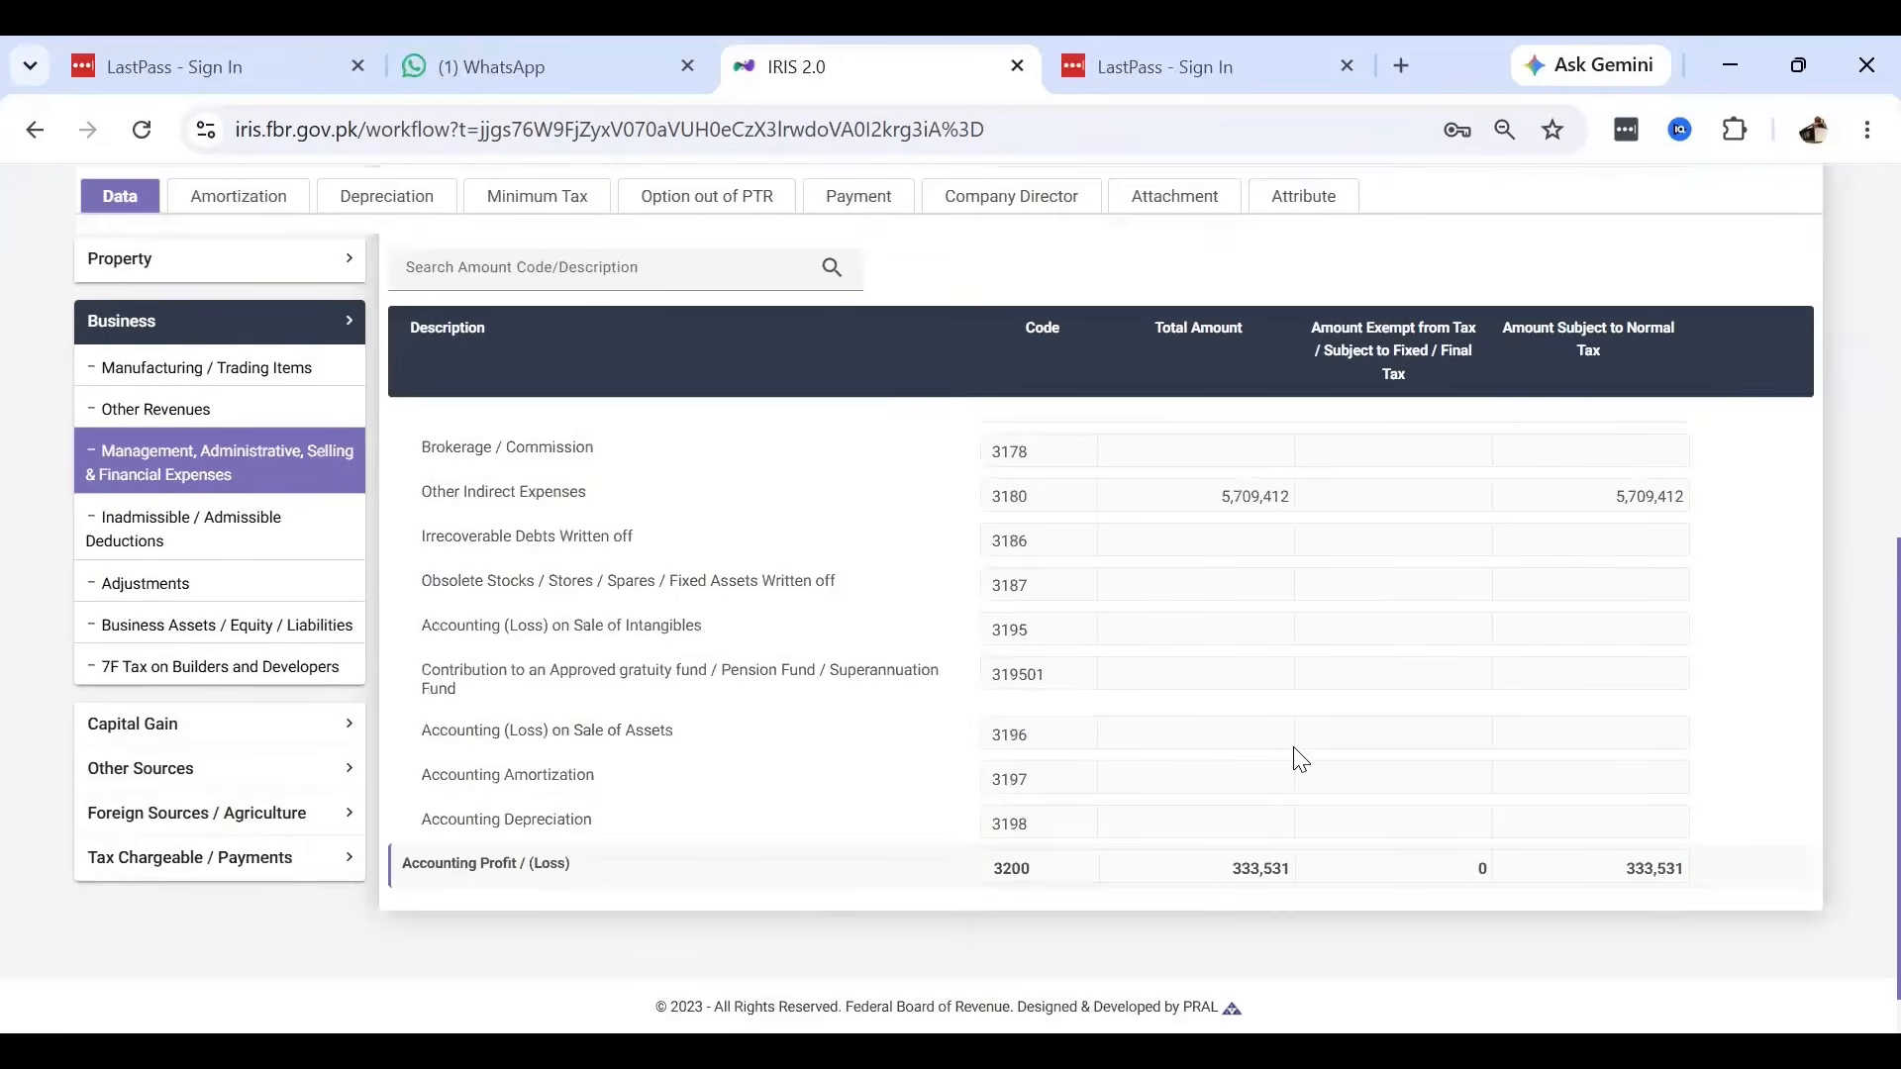
scroll(1299, 760, up, 8)
scroll(1300, 760, up, 2)
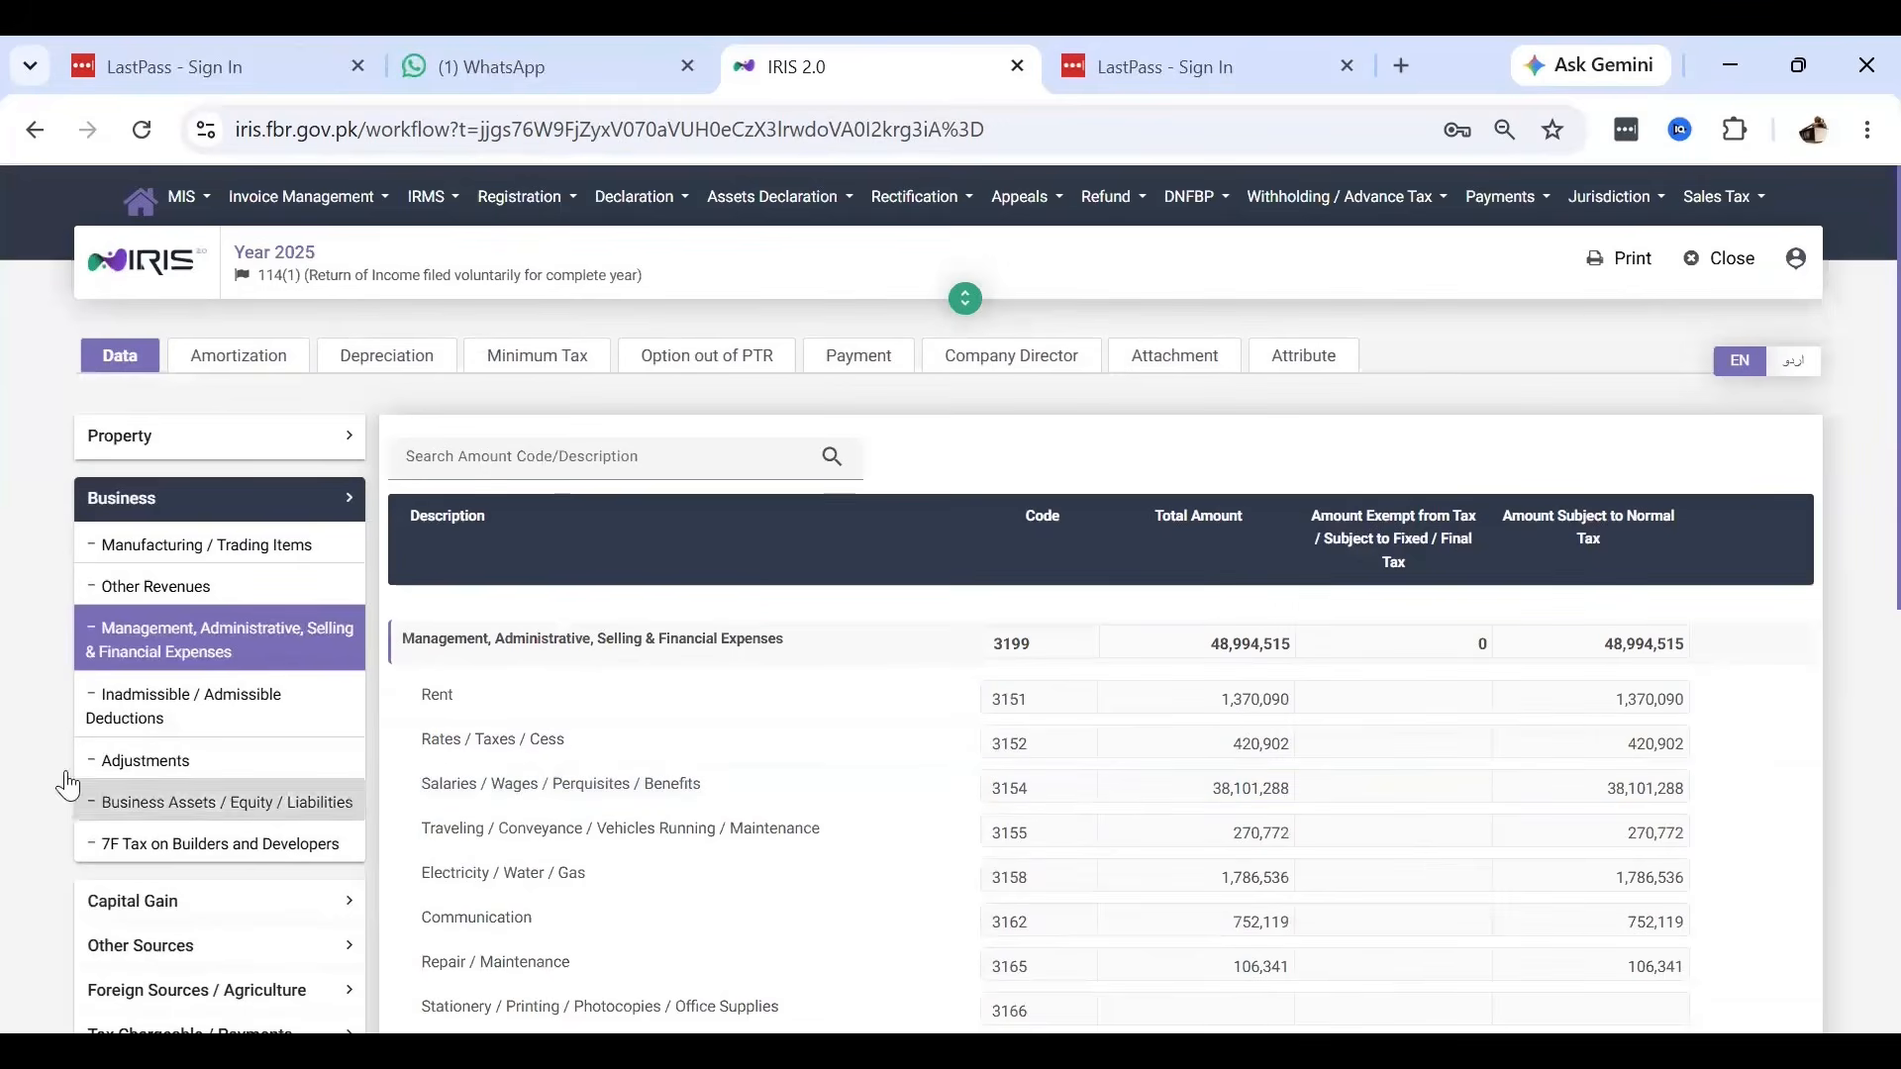
click(194, 597)
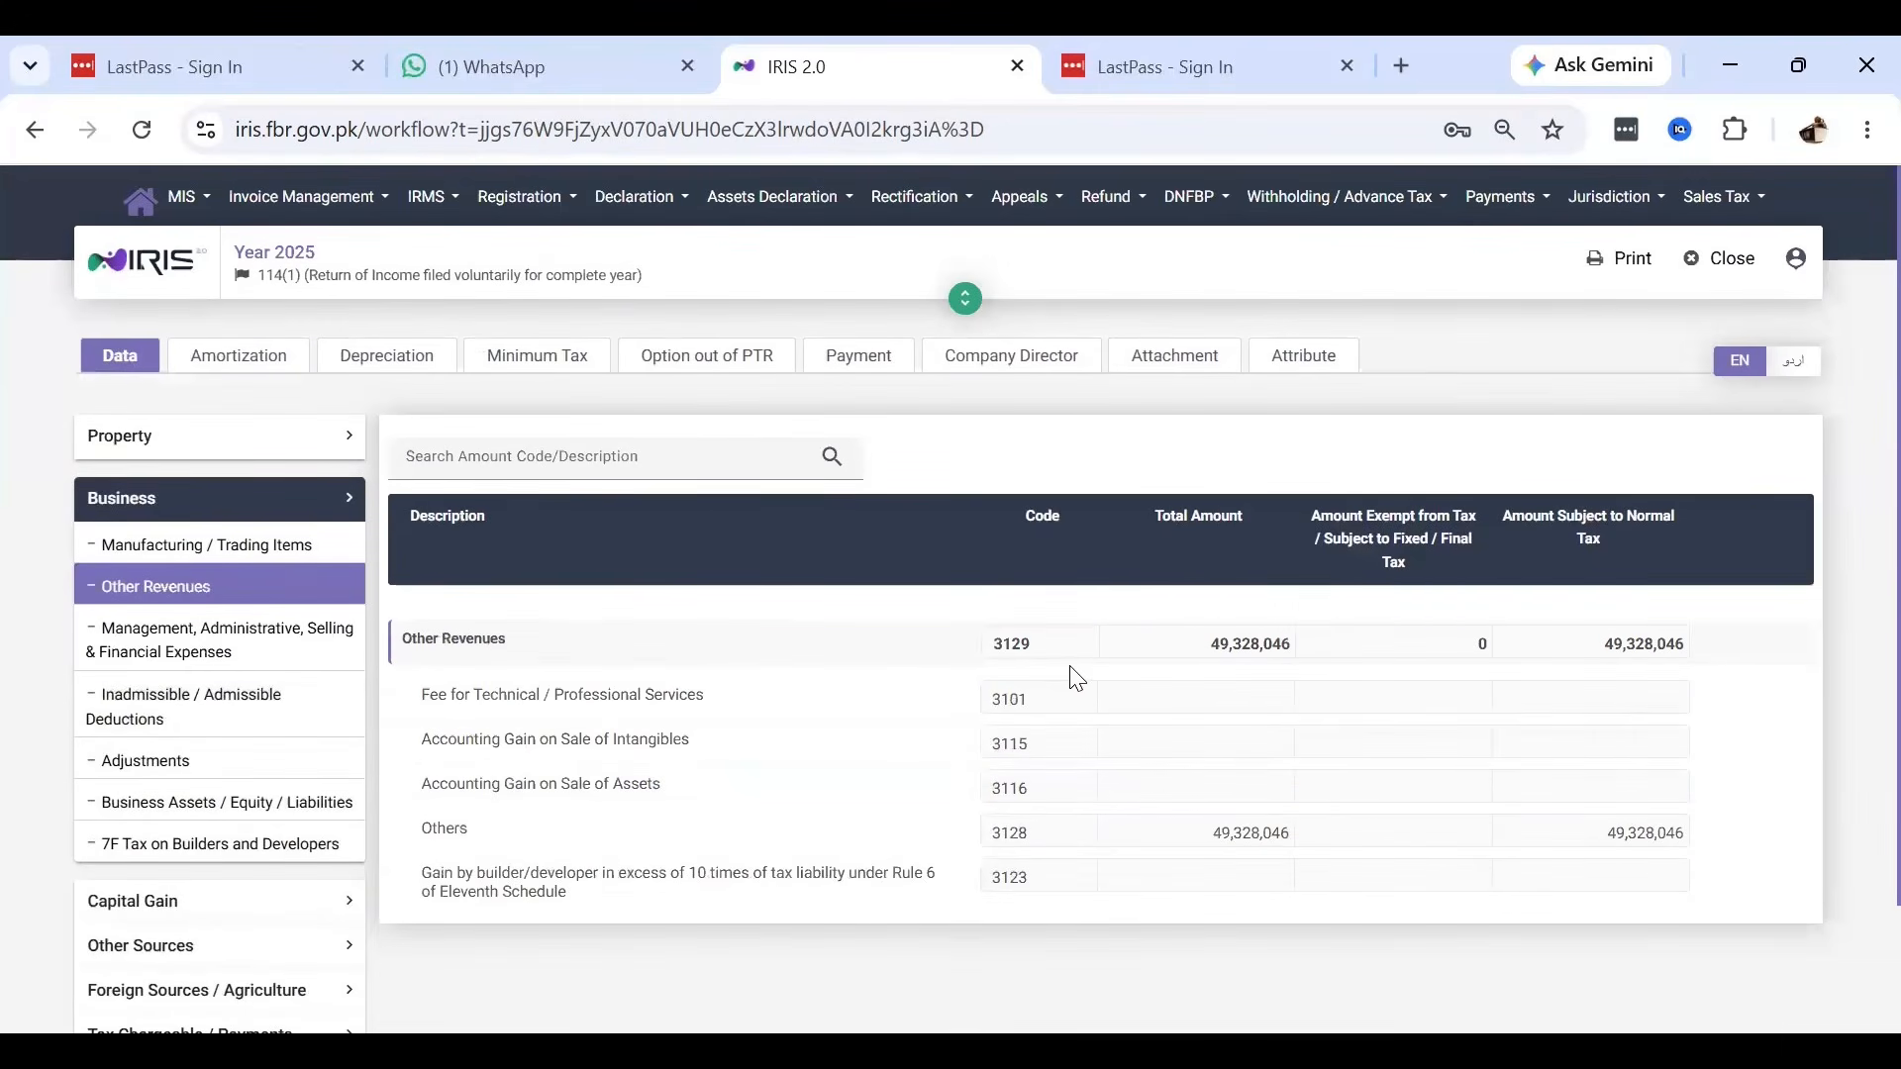
Paste the copied 49,328,046 into the 30-Jun-24 Sales cell C5.
key(alt)
key(alt+Tab)
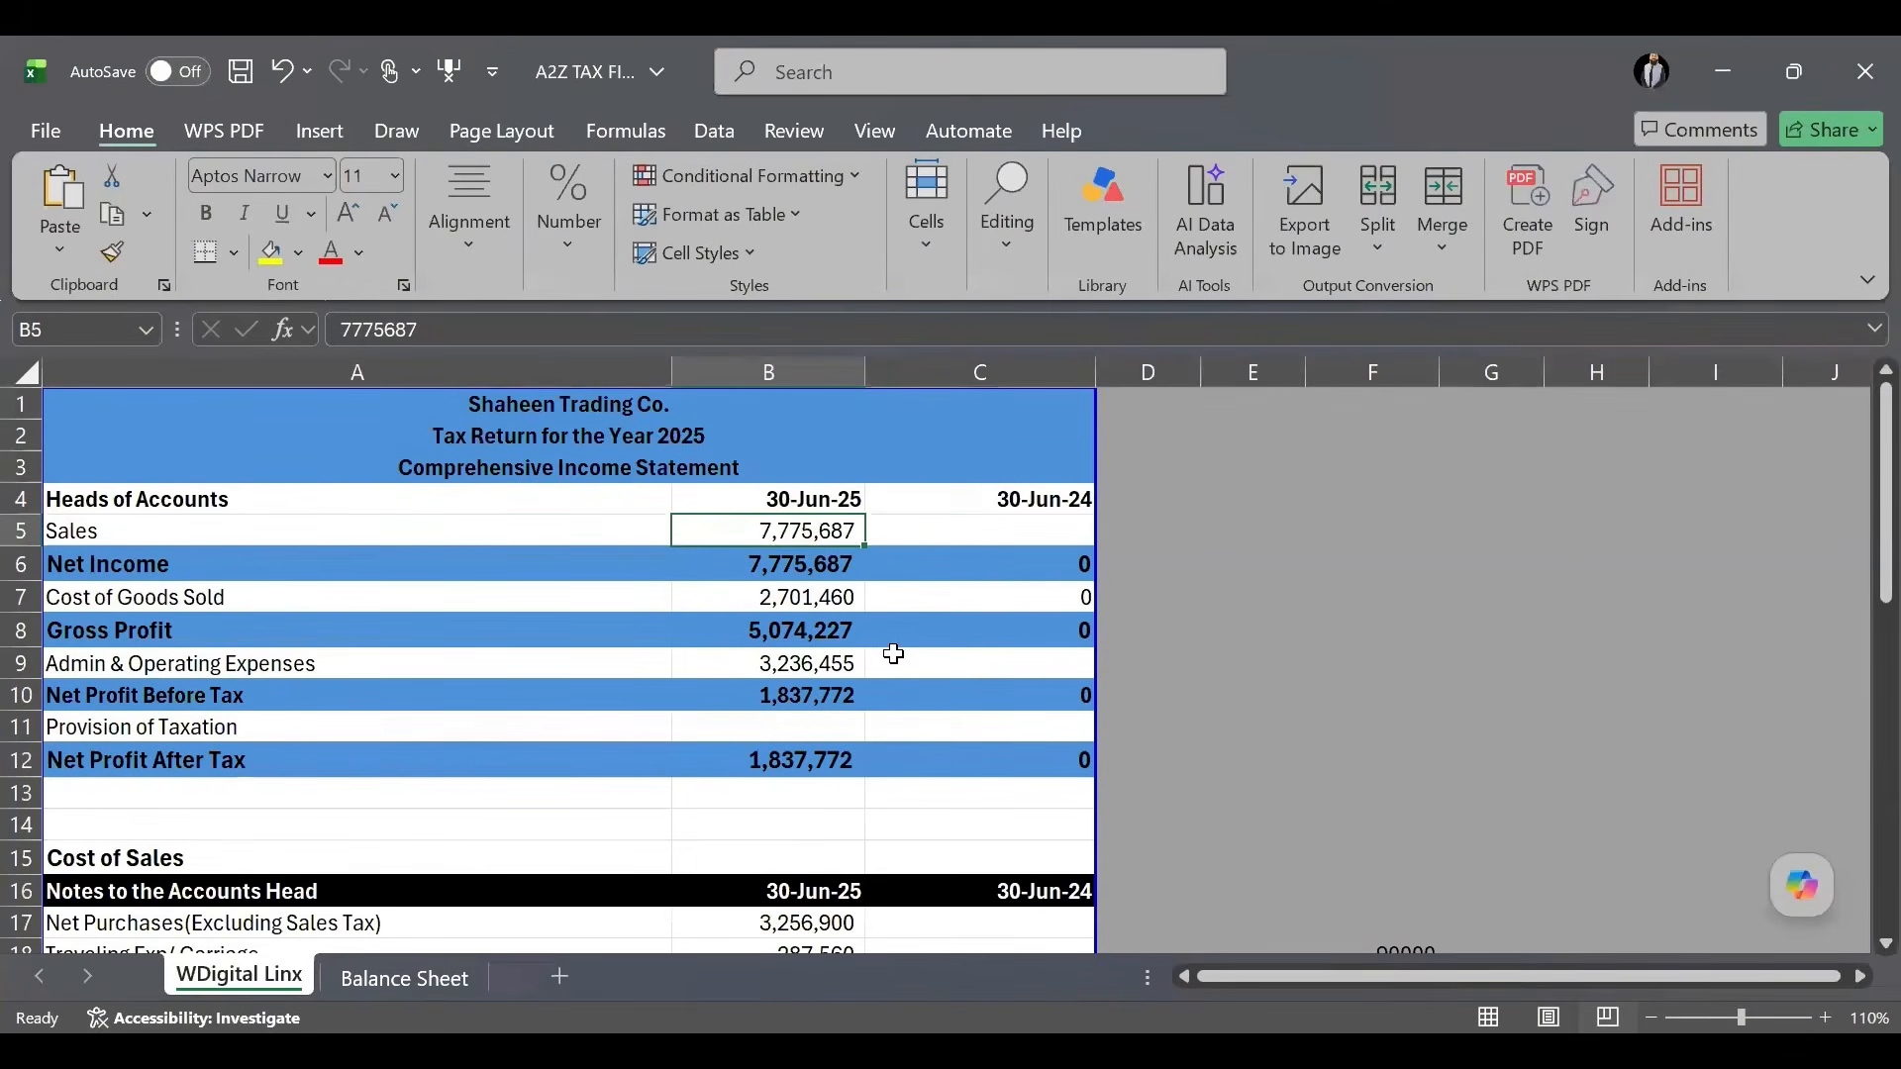
key(alt+Tab)
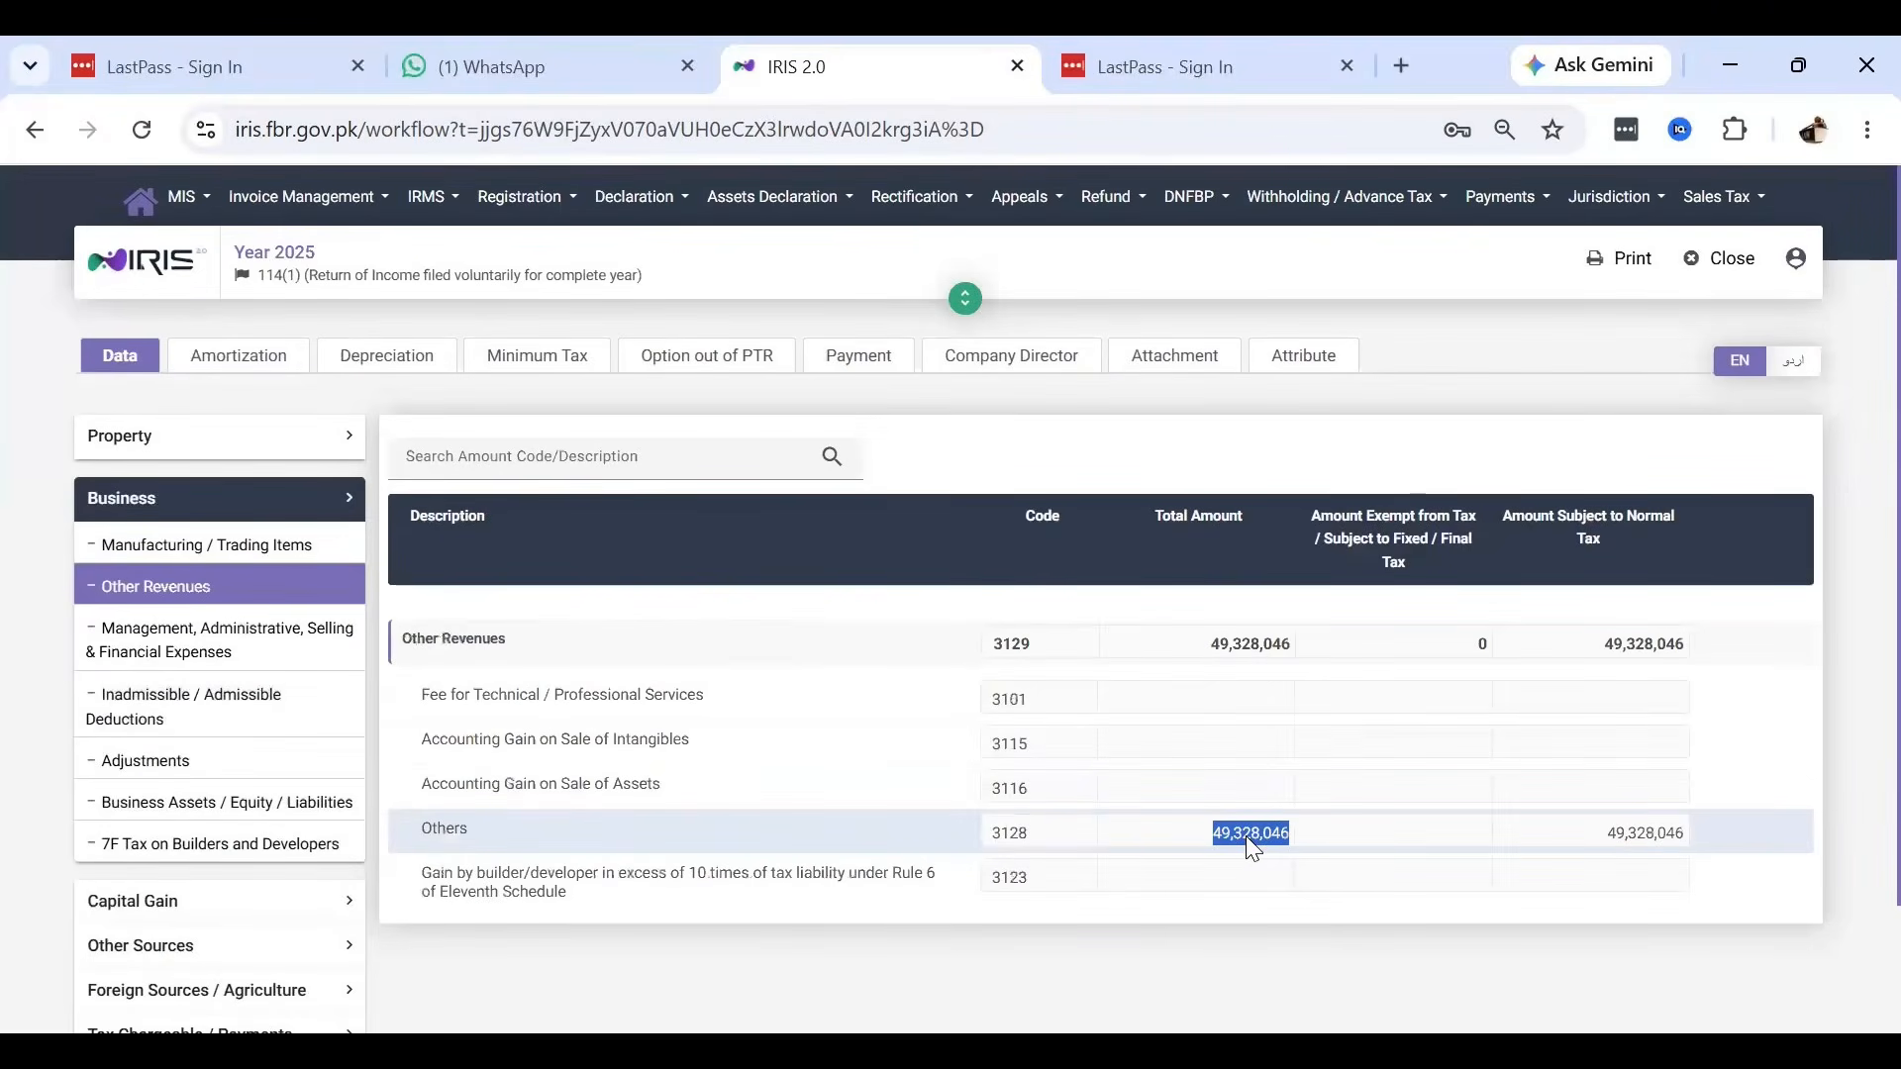
key(alt+Tab)
click(1030, 530)
text(49,328,046)
click(1240, 551)
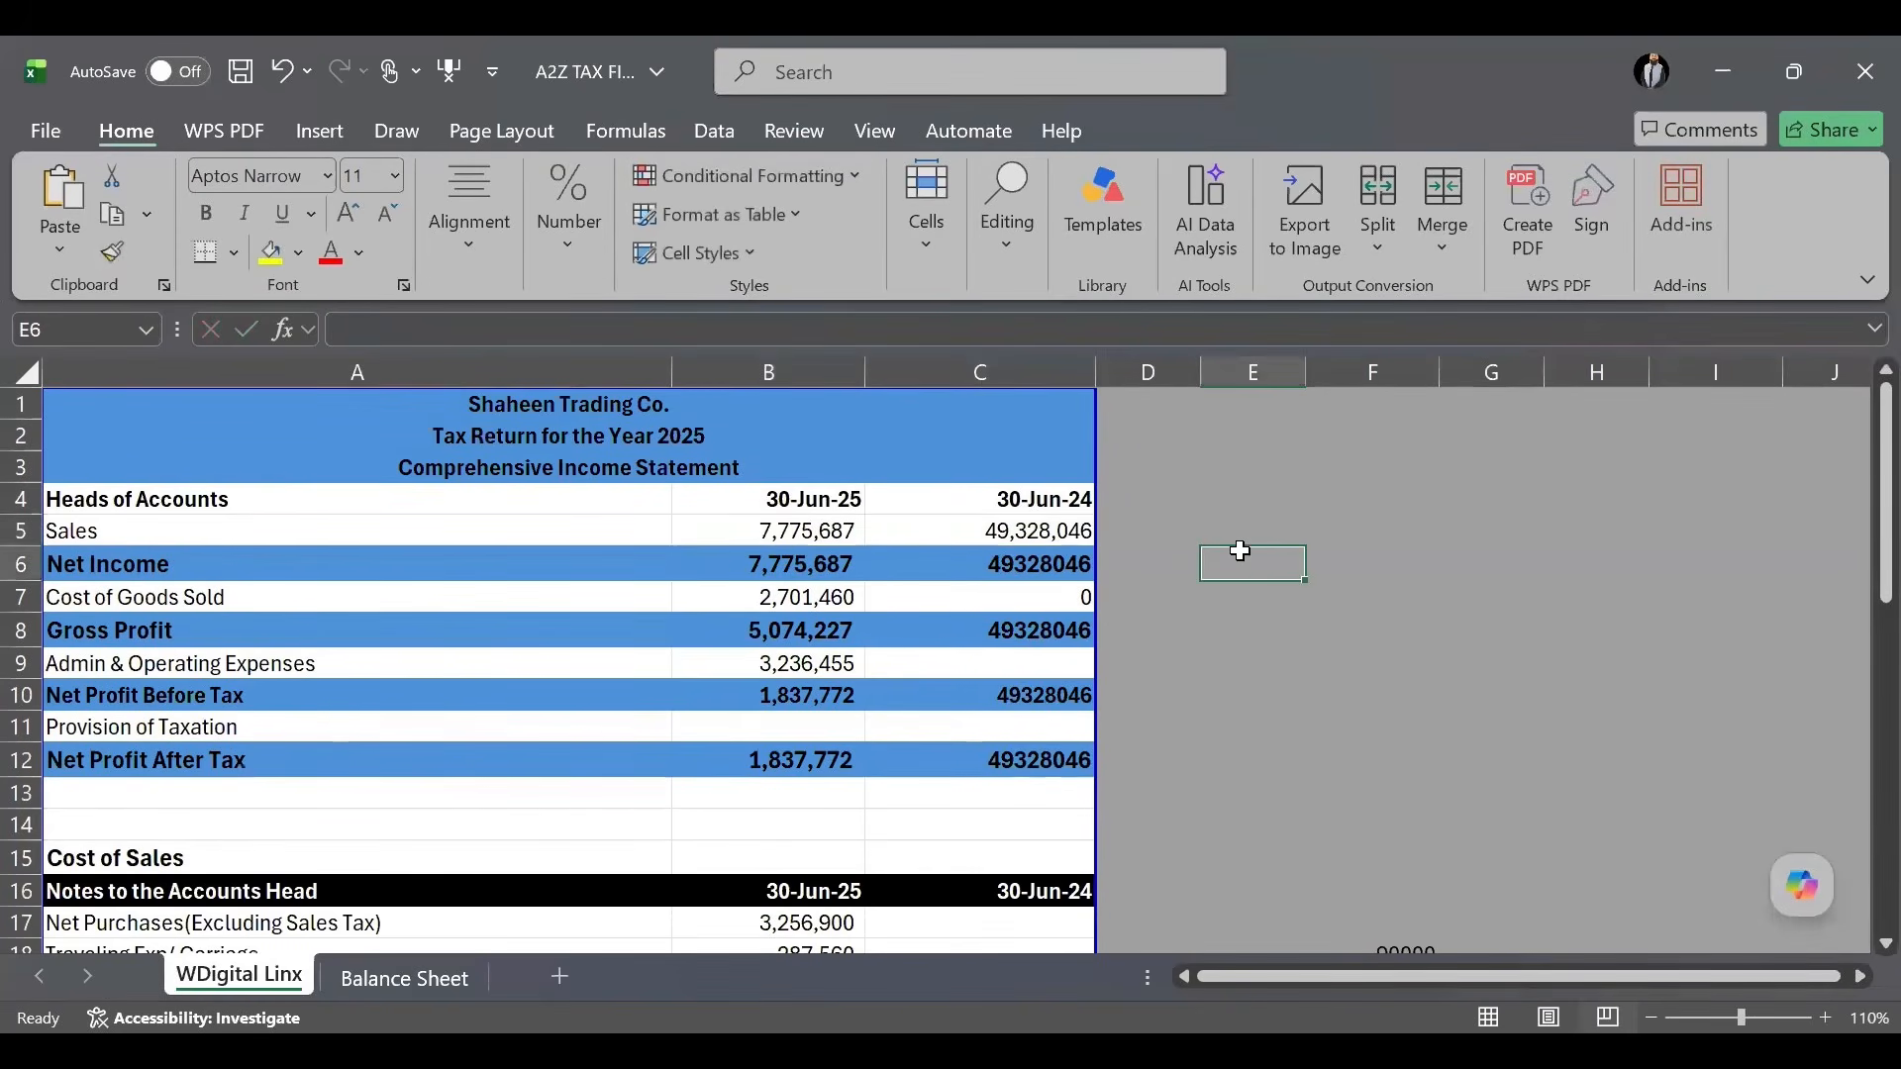
Recheck the IRIS expense and Other Revenues figures, then inspect the 30-Jun-24 Cost of Goods Sold formula.
key(alt+Tab)
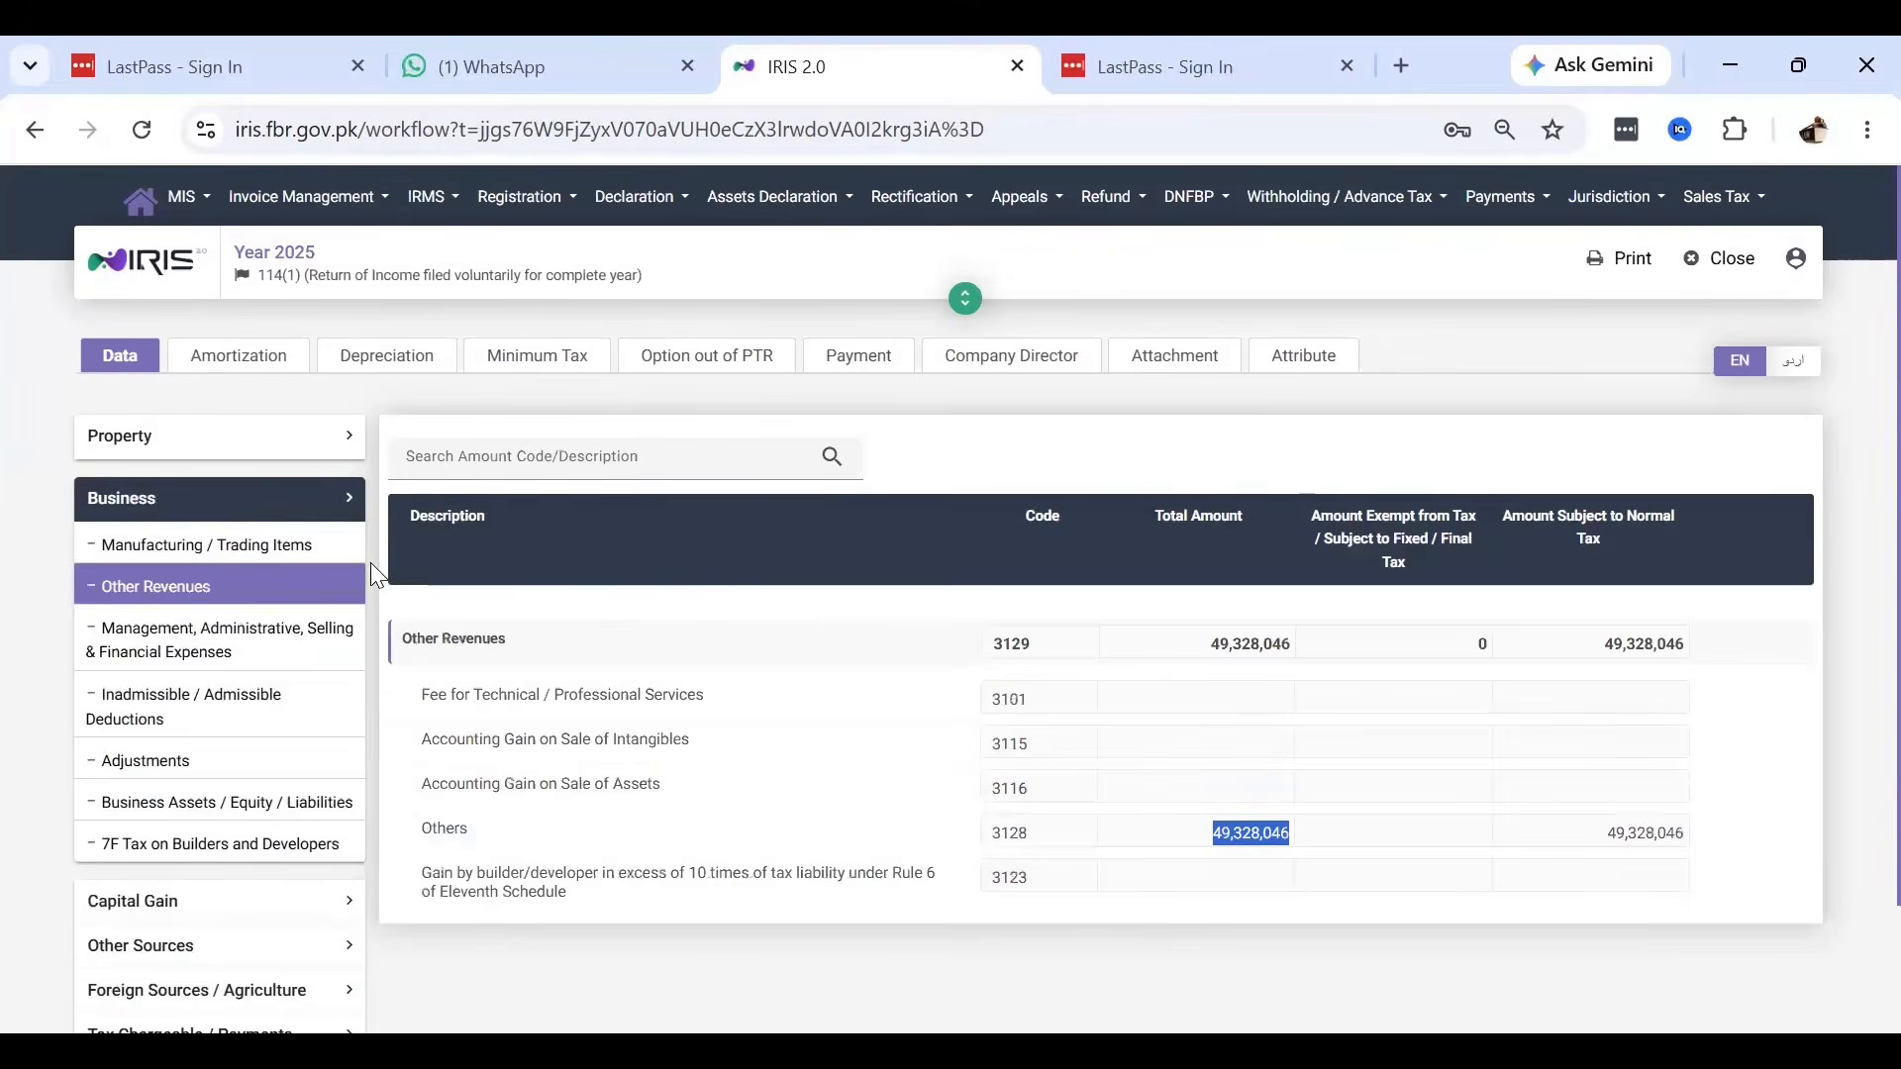
click(225, 654)
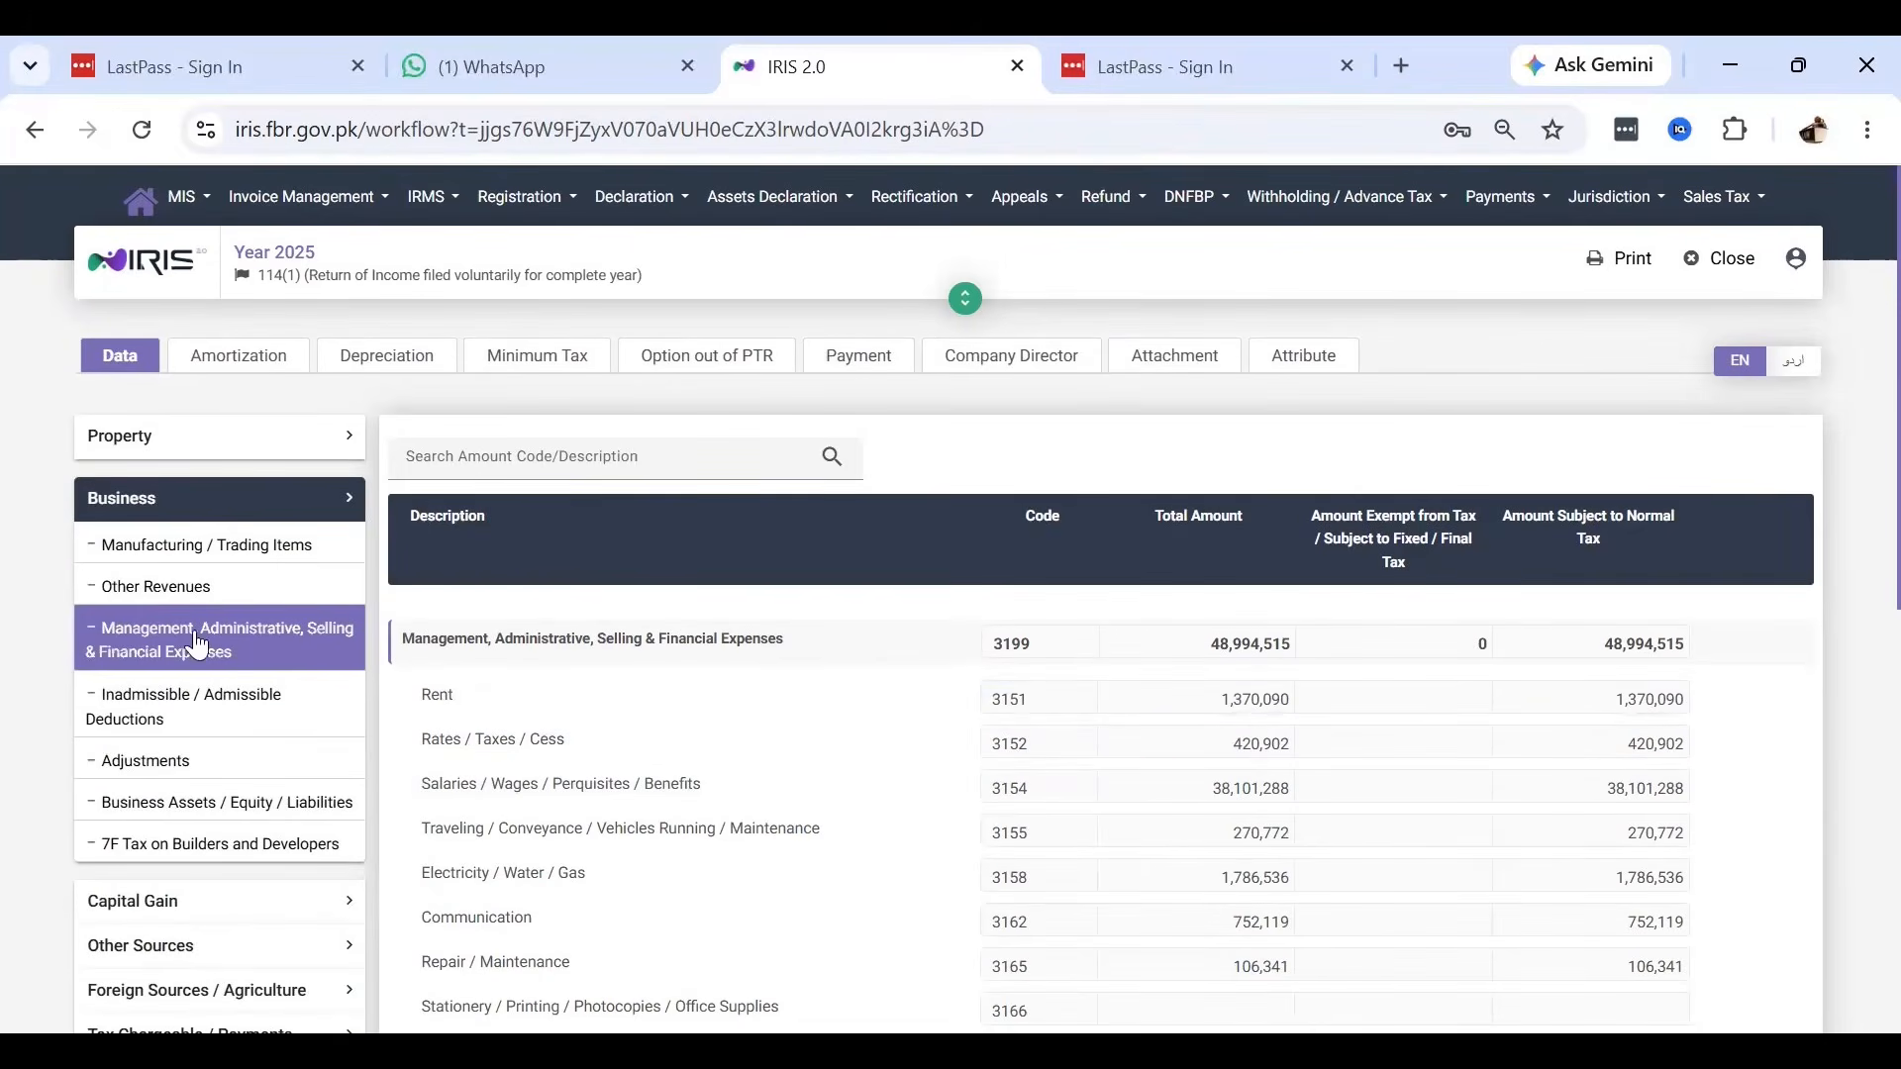
click(149, 592)
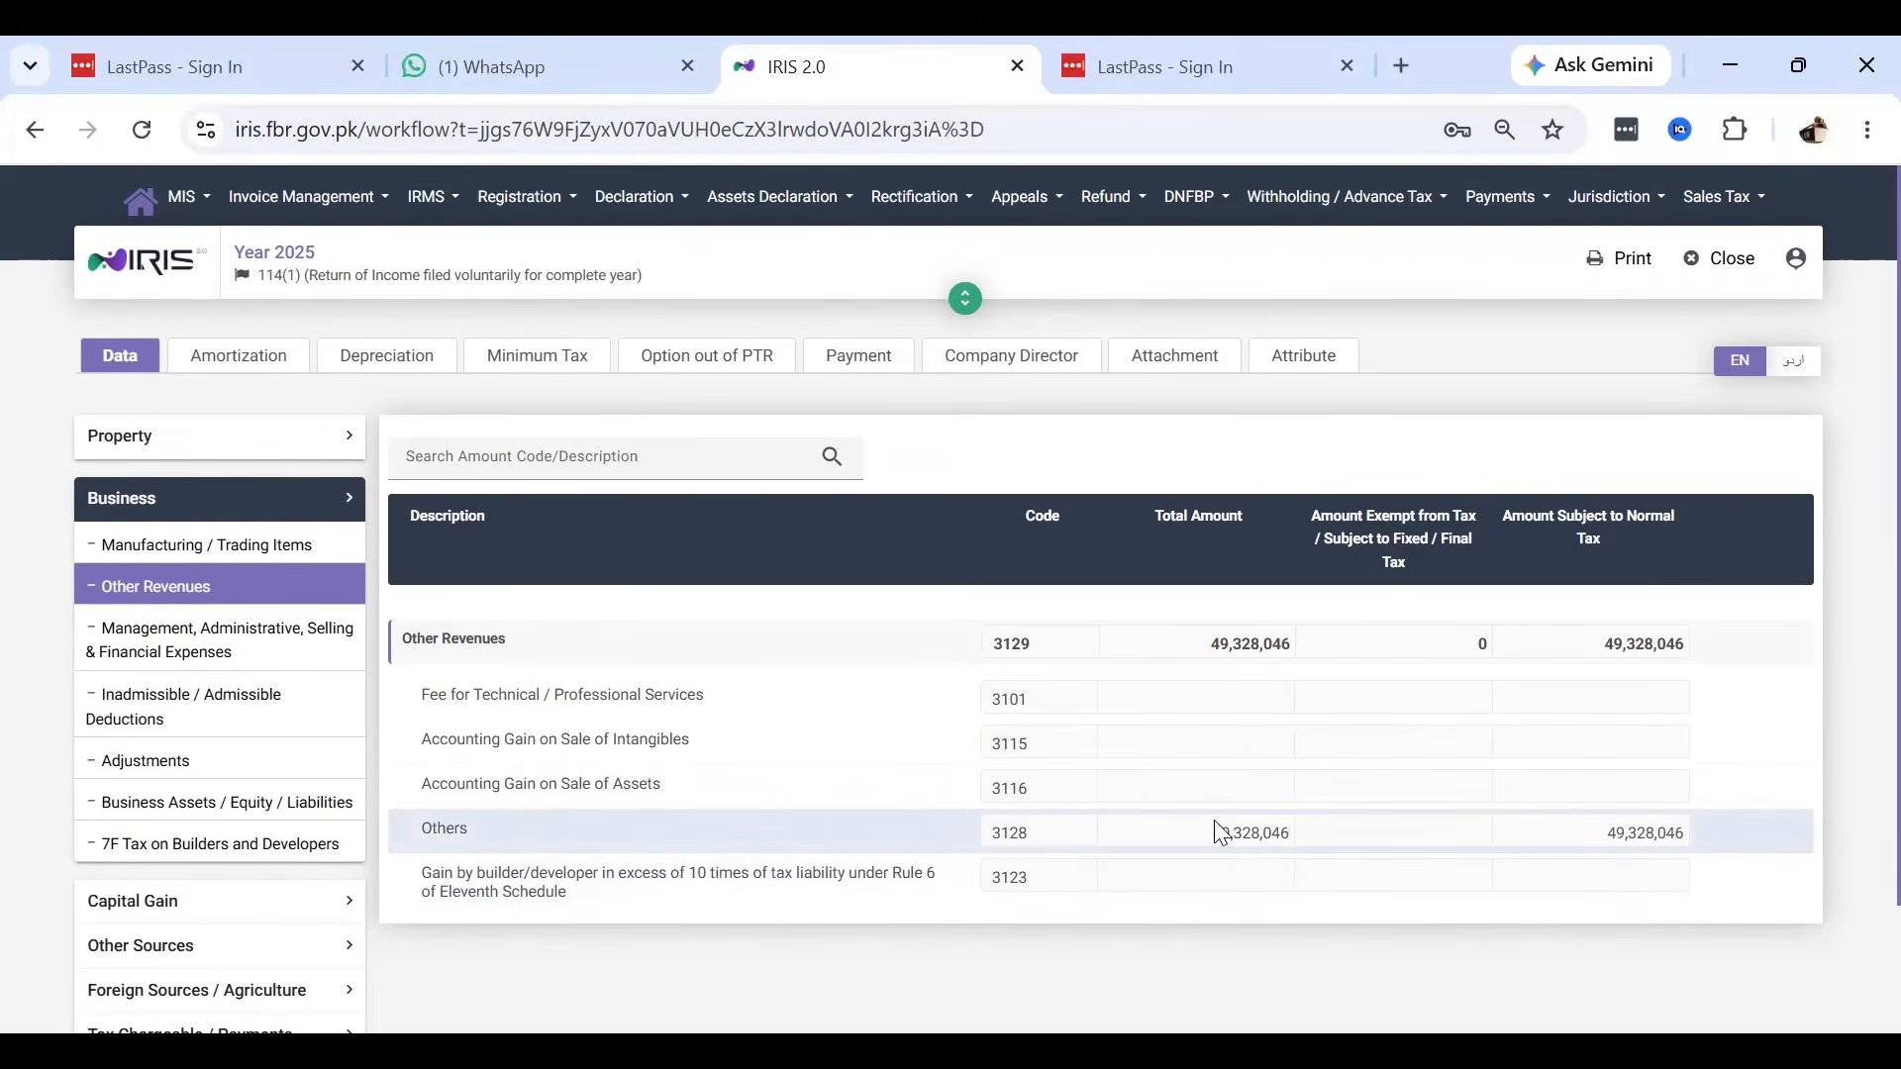
key(alt+Tab)
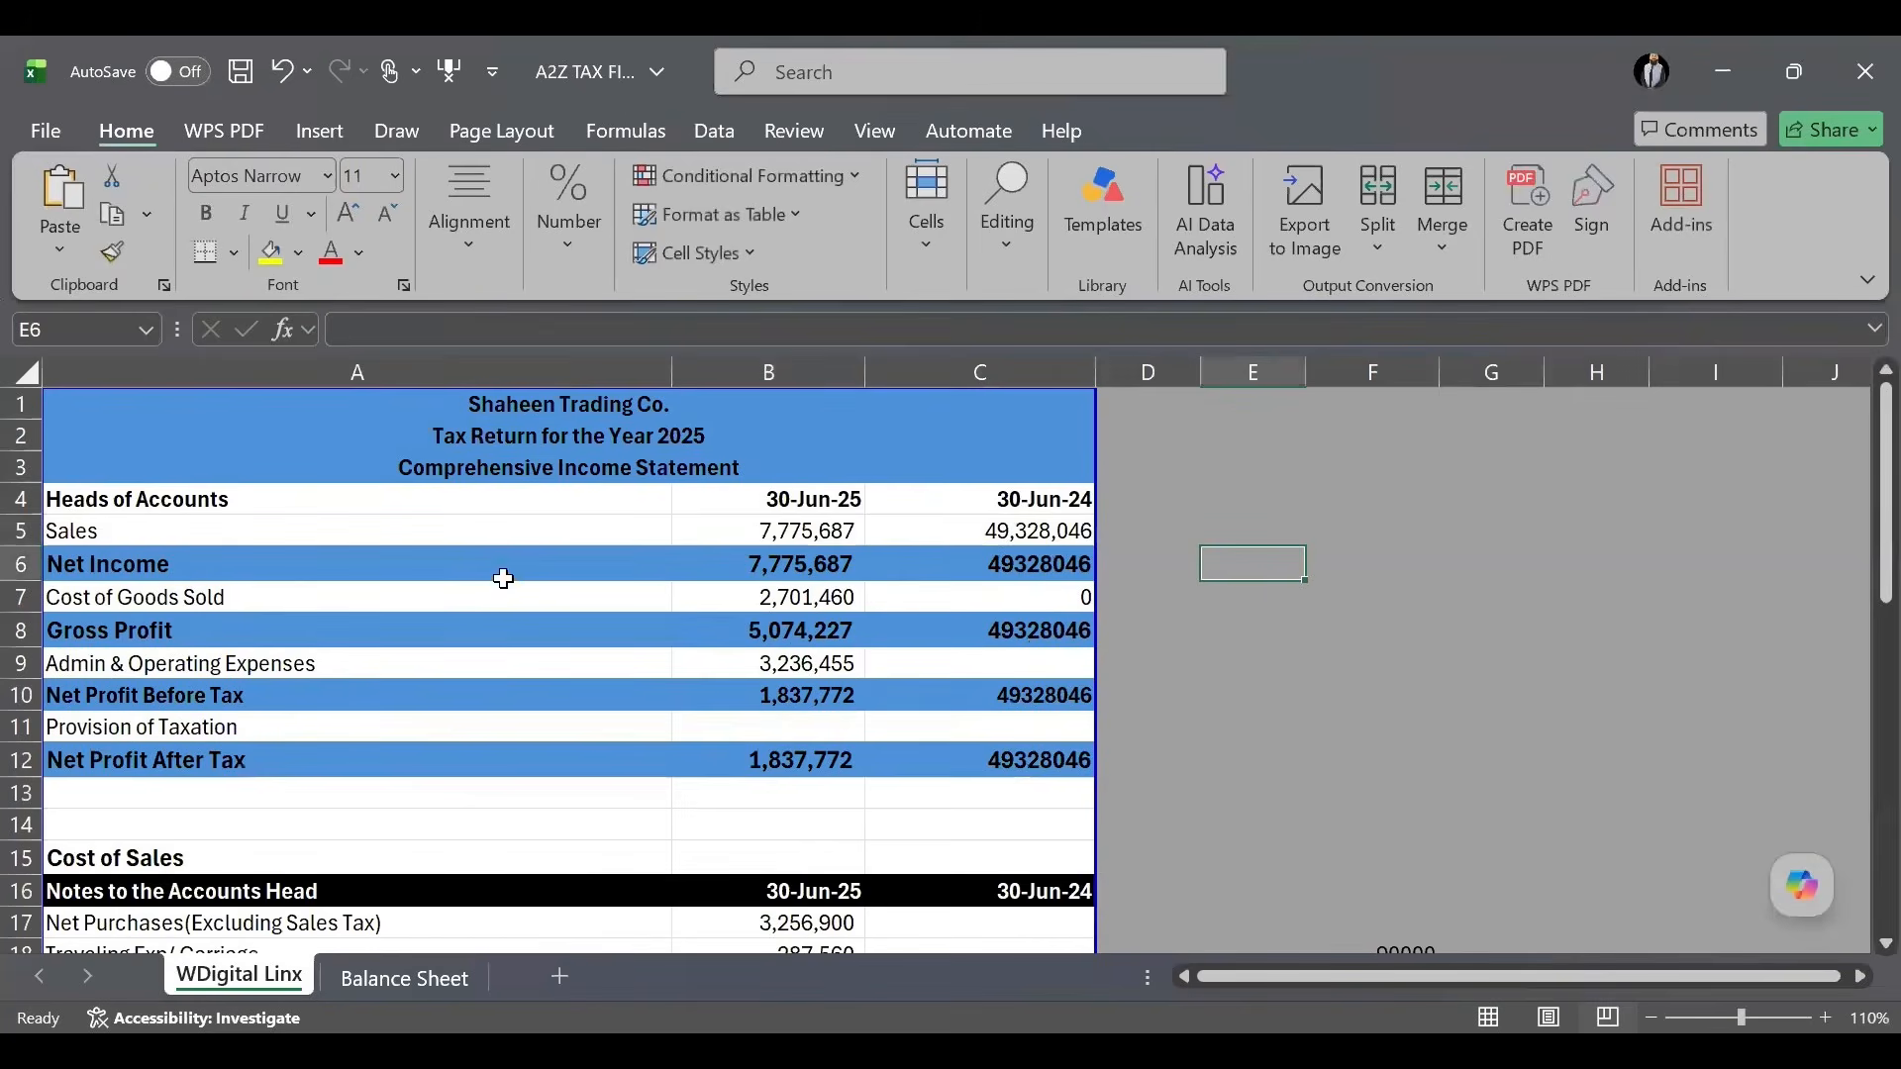
click(1020, 599)
Inspect the empty 30-Jun-24 Admin & Operating Expenses cell and Cost of Goods Sold formula, then return to IRIS.
click(1040, 659)
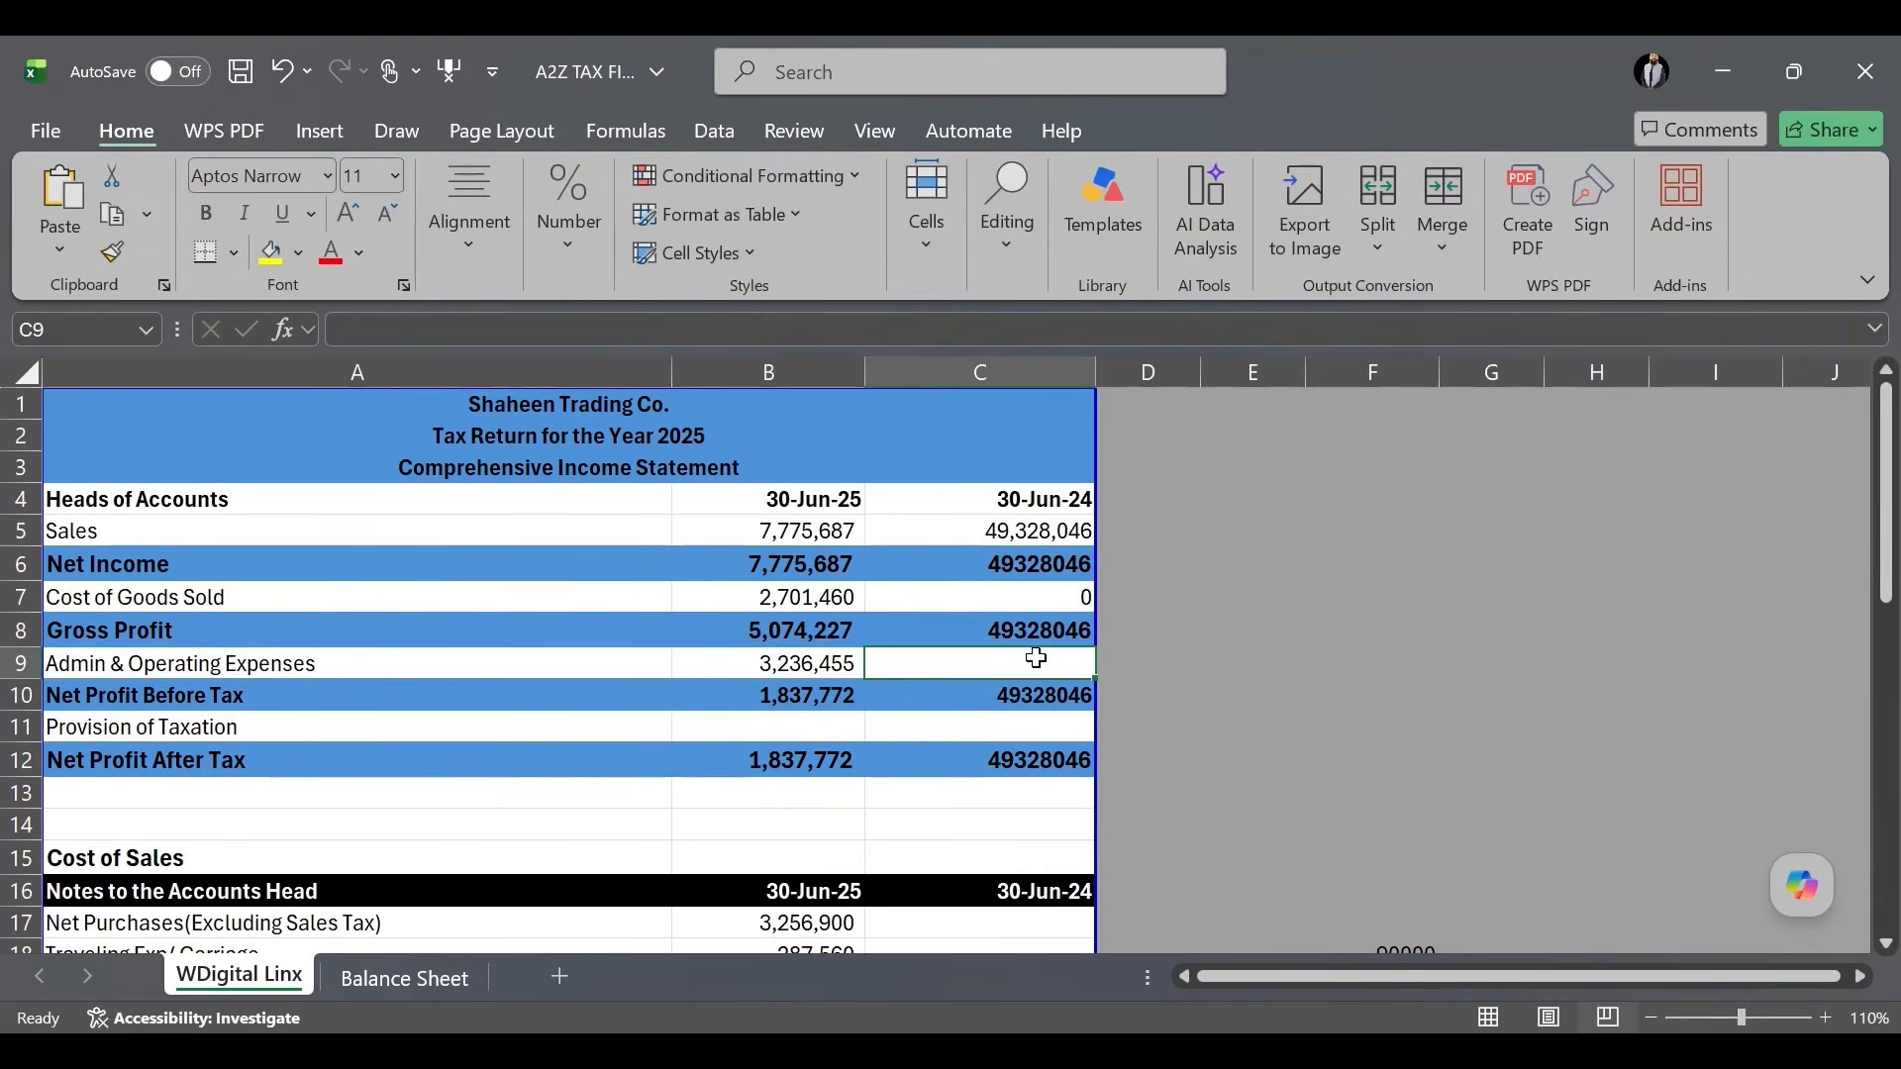
click(1033, 598)
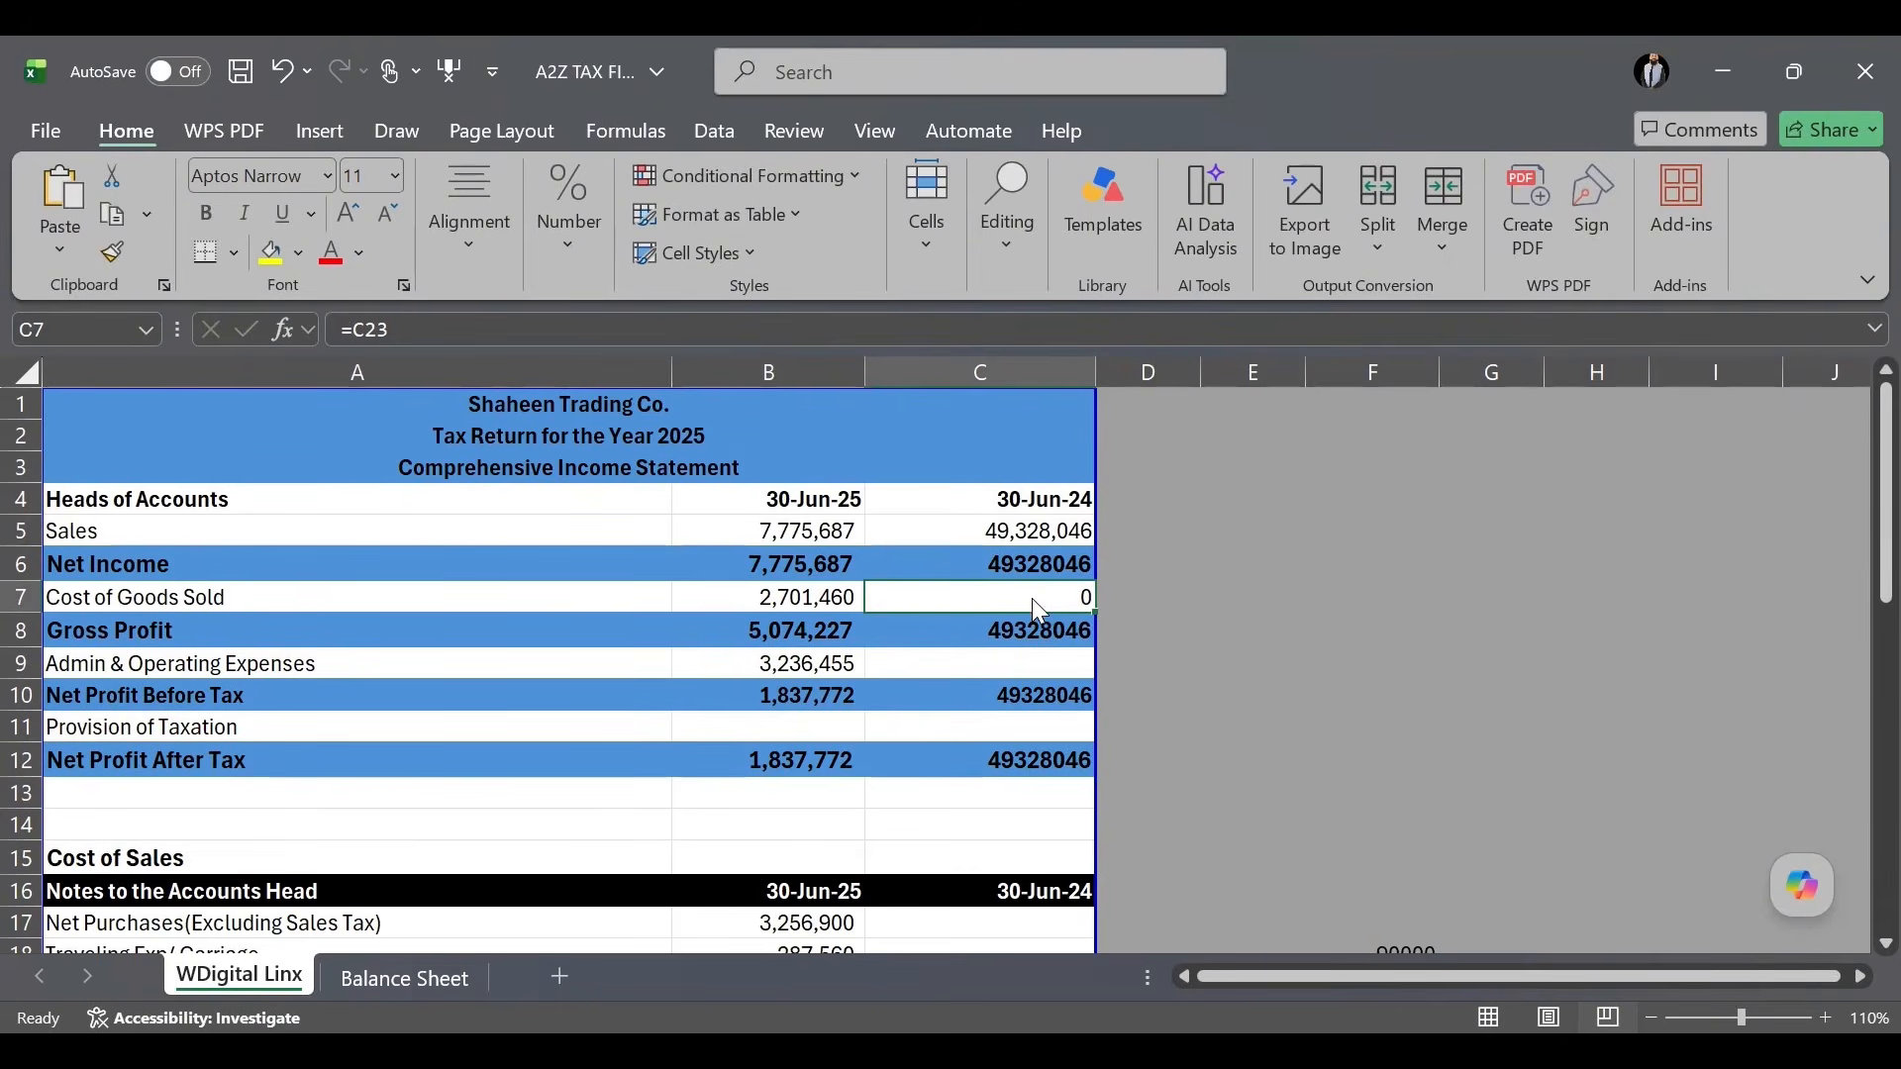
key(alt+Tab)
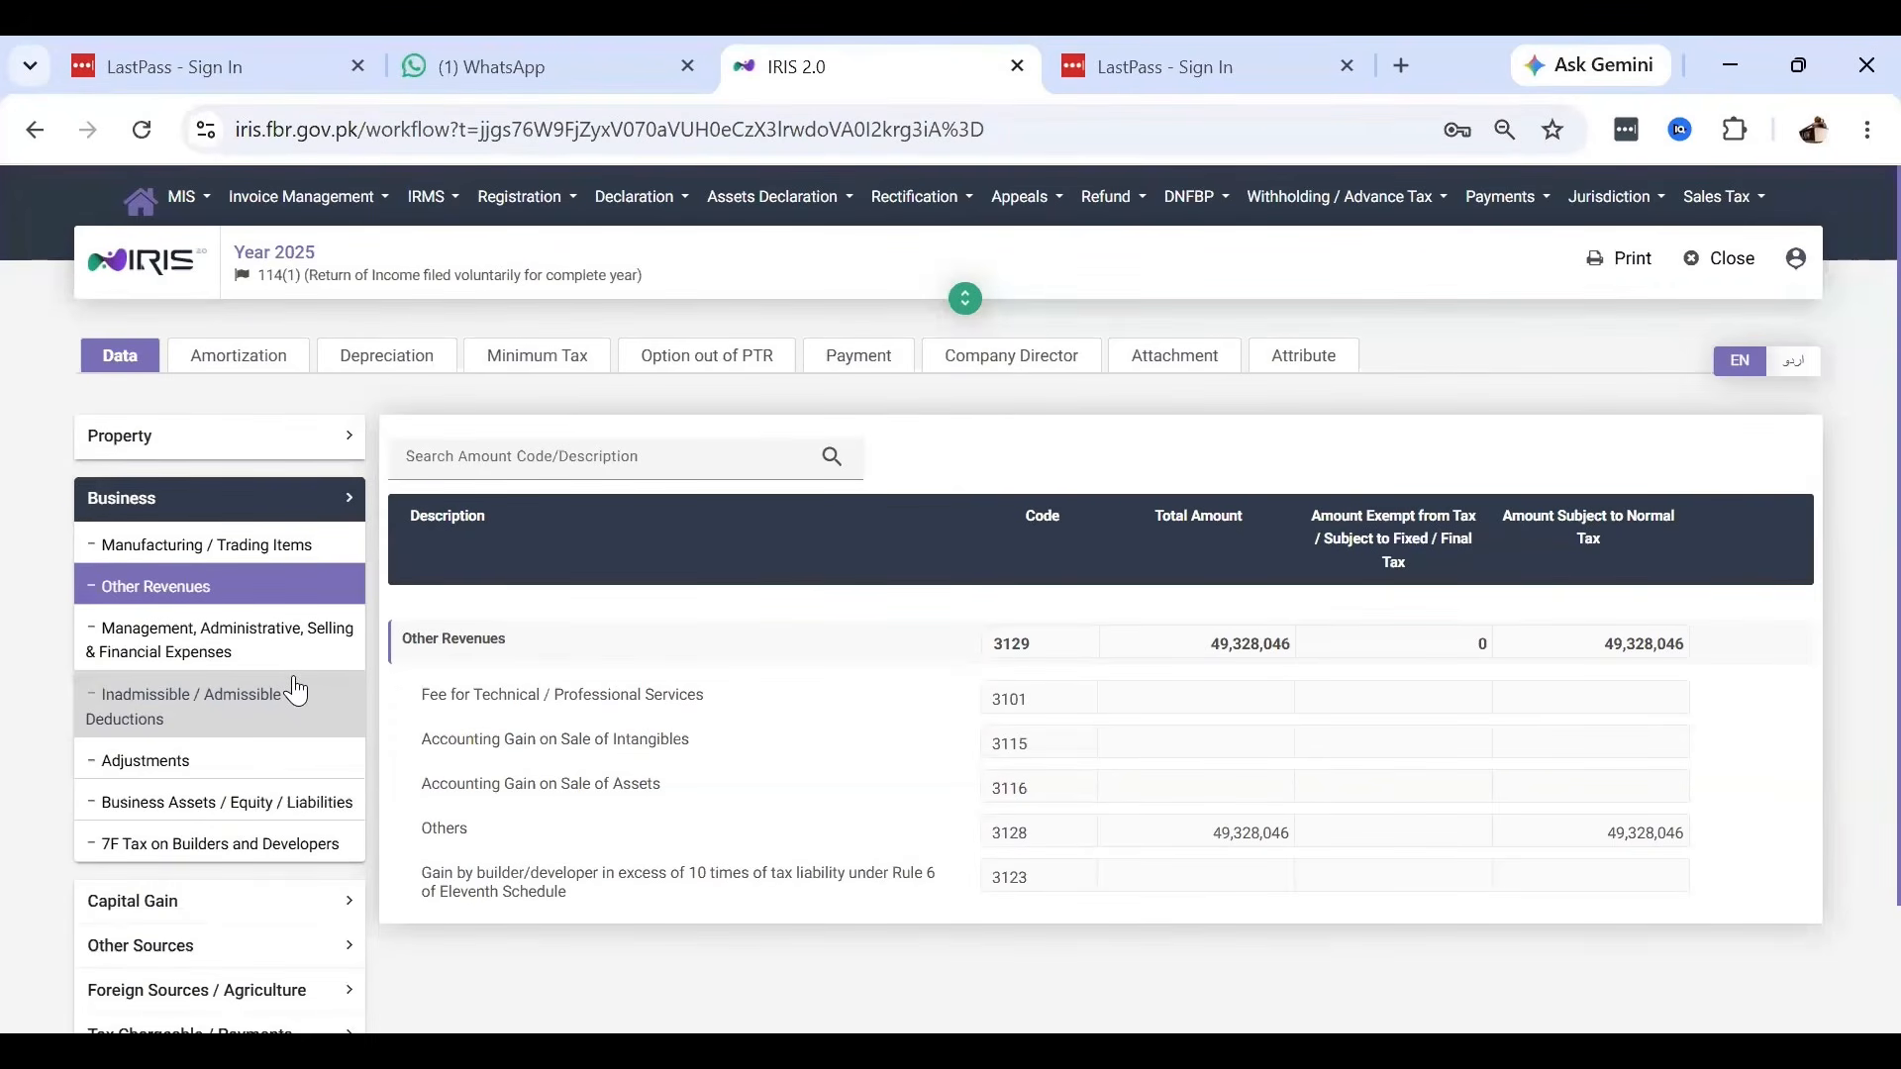
Open the Management, Administrative, Selling & Financial Expenses figures, showing Rent at 1,370,090.
click(261, 653)
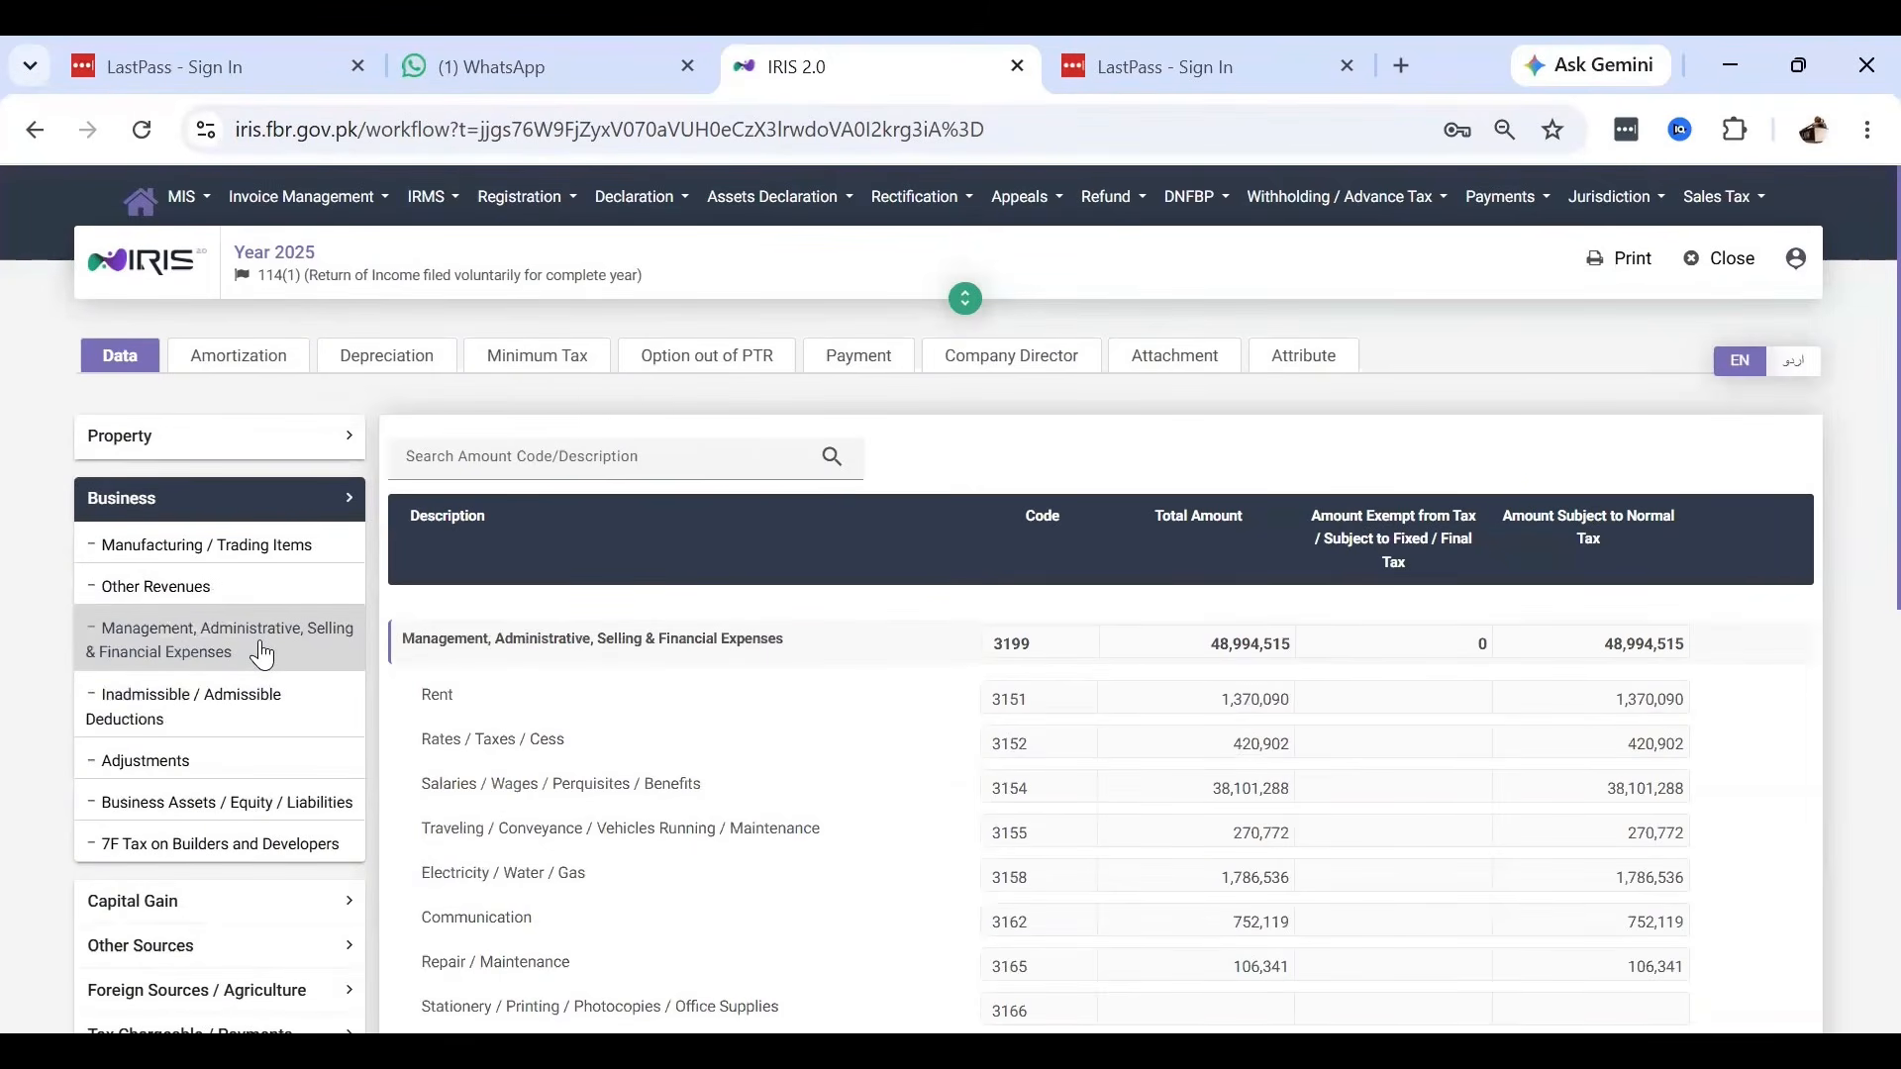
click(222, 594)
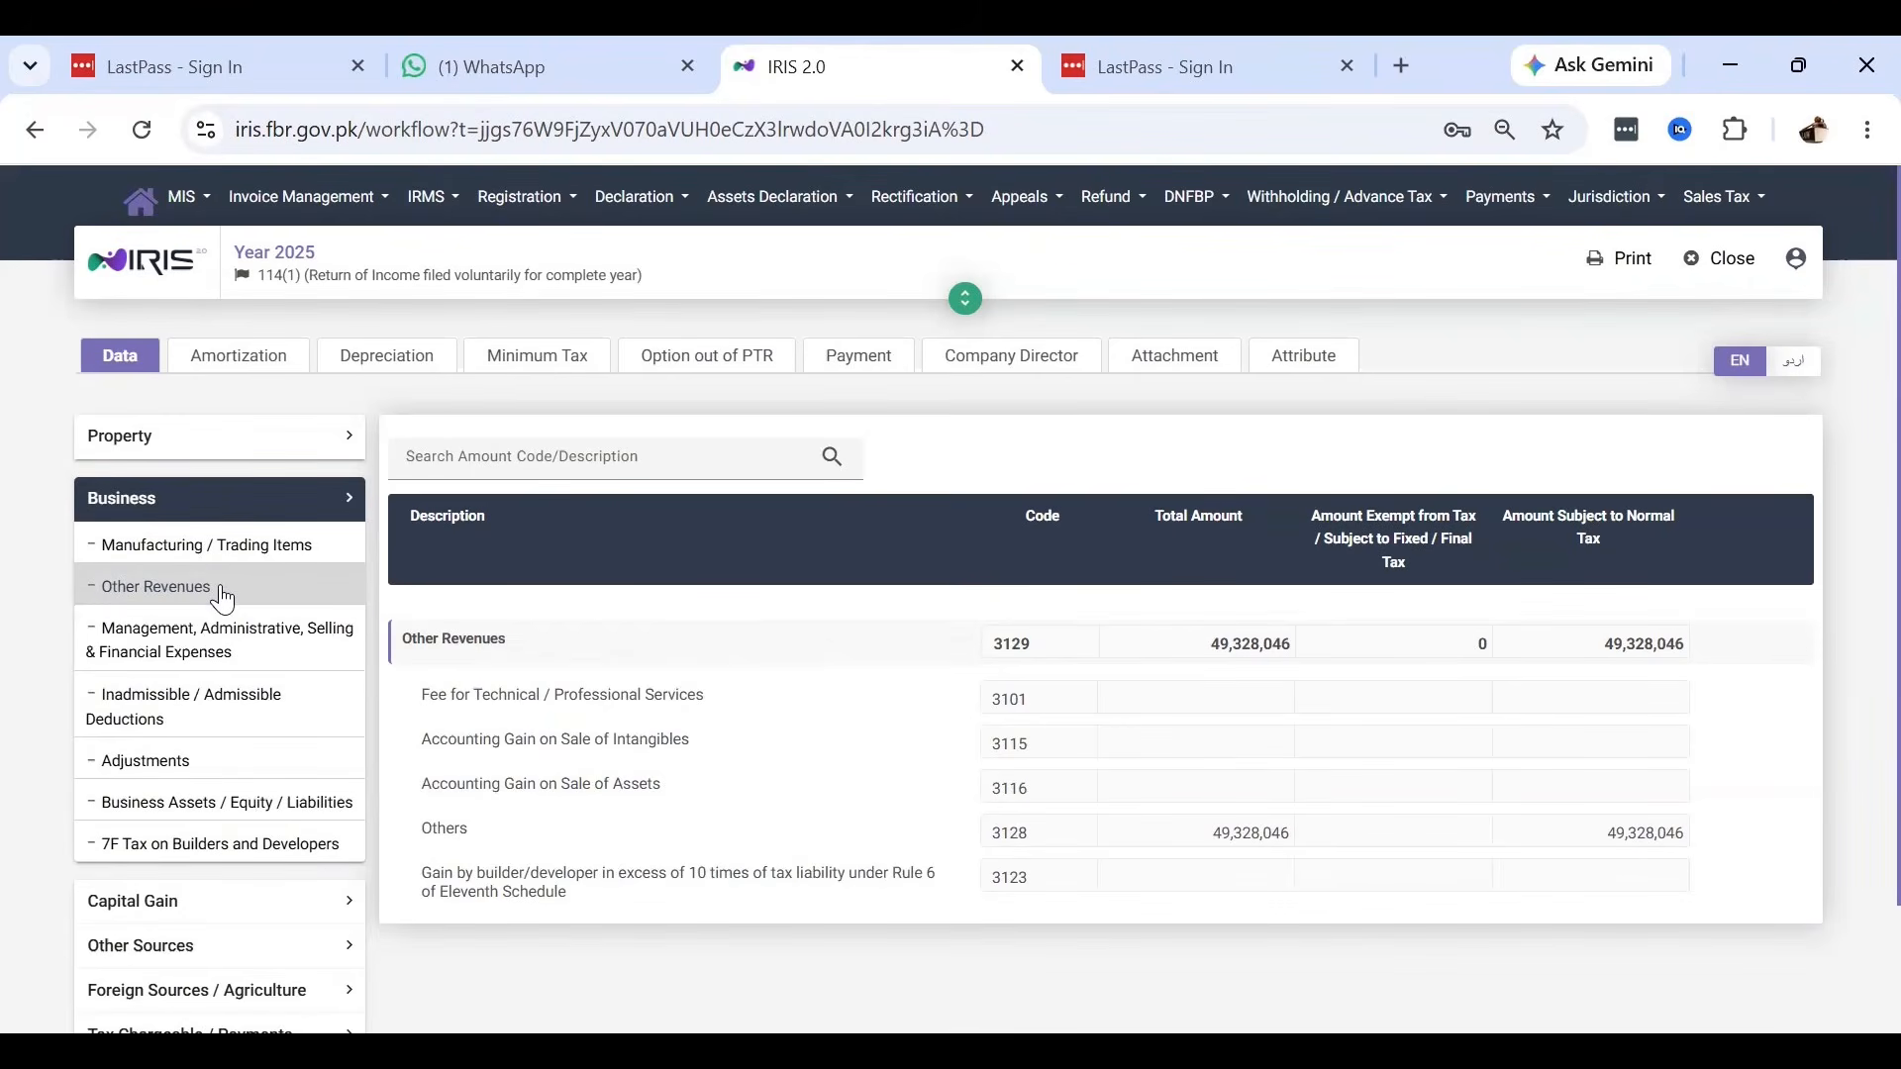
click(215, 638)
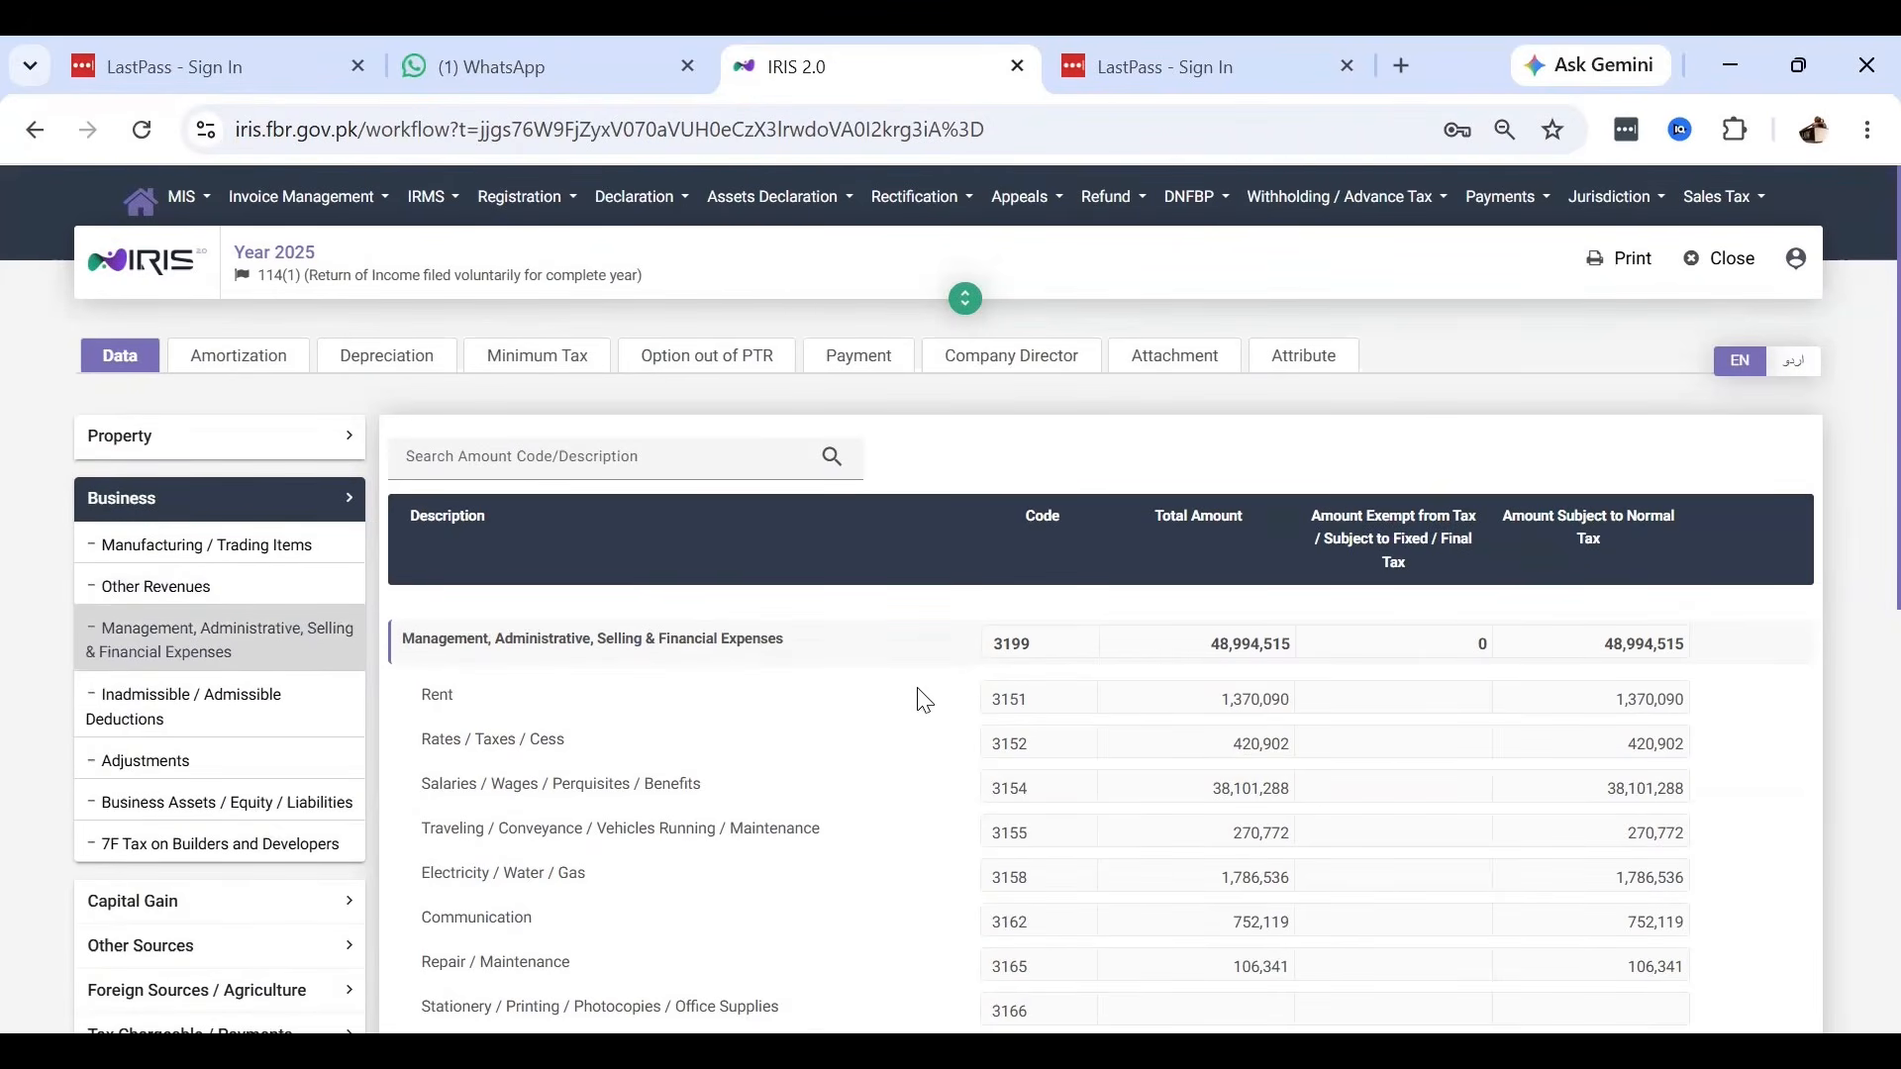
Copy Rent 1,370,090 into C26 and Rates/Taxes 420,902 into C27.
click(1195, 711)
key(ctrl+c)
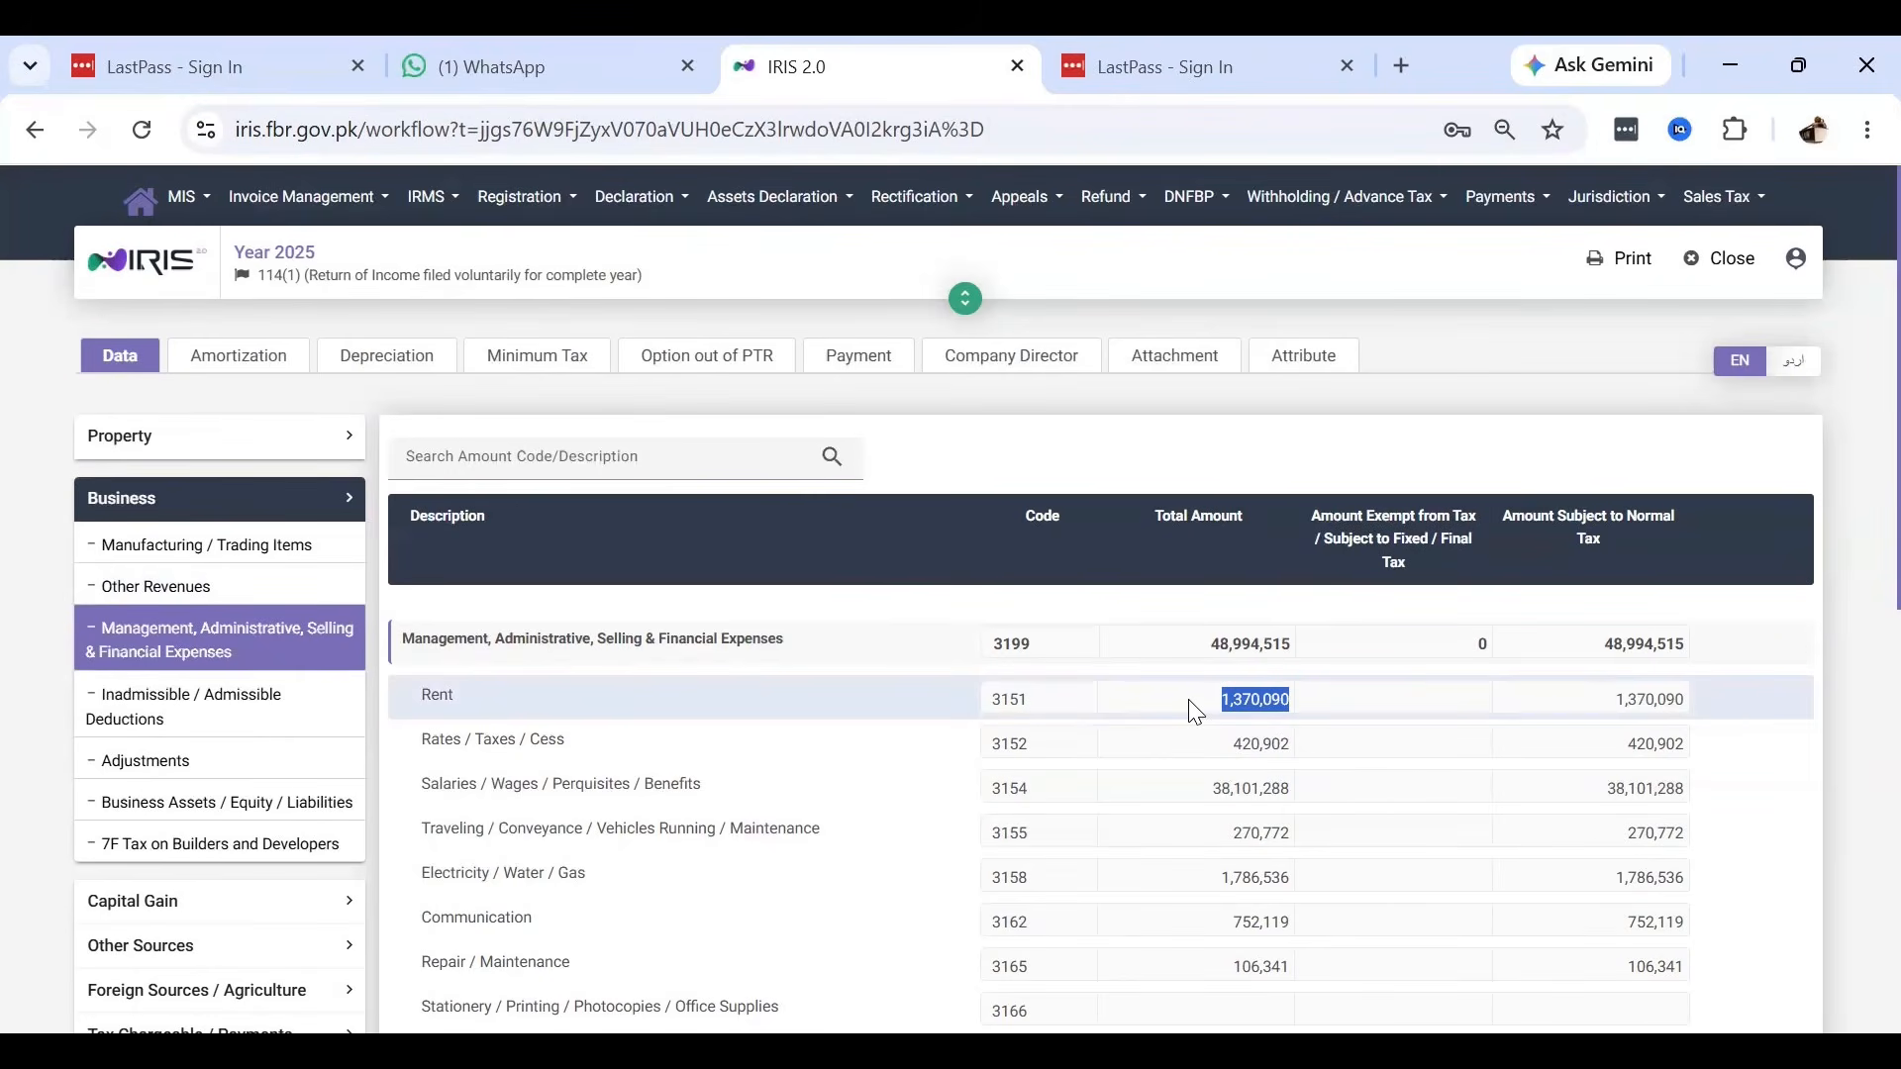
key(alt+Tab)
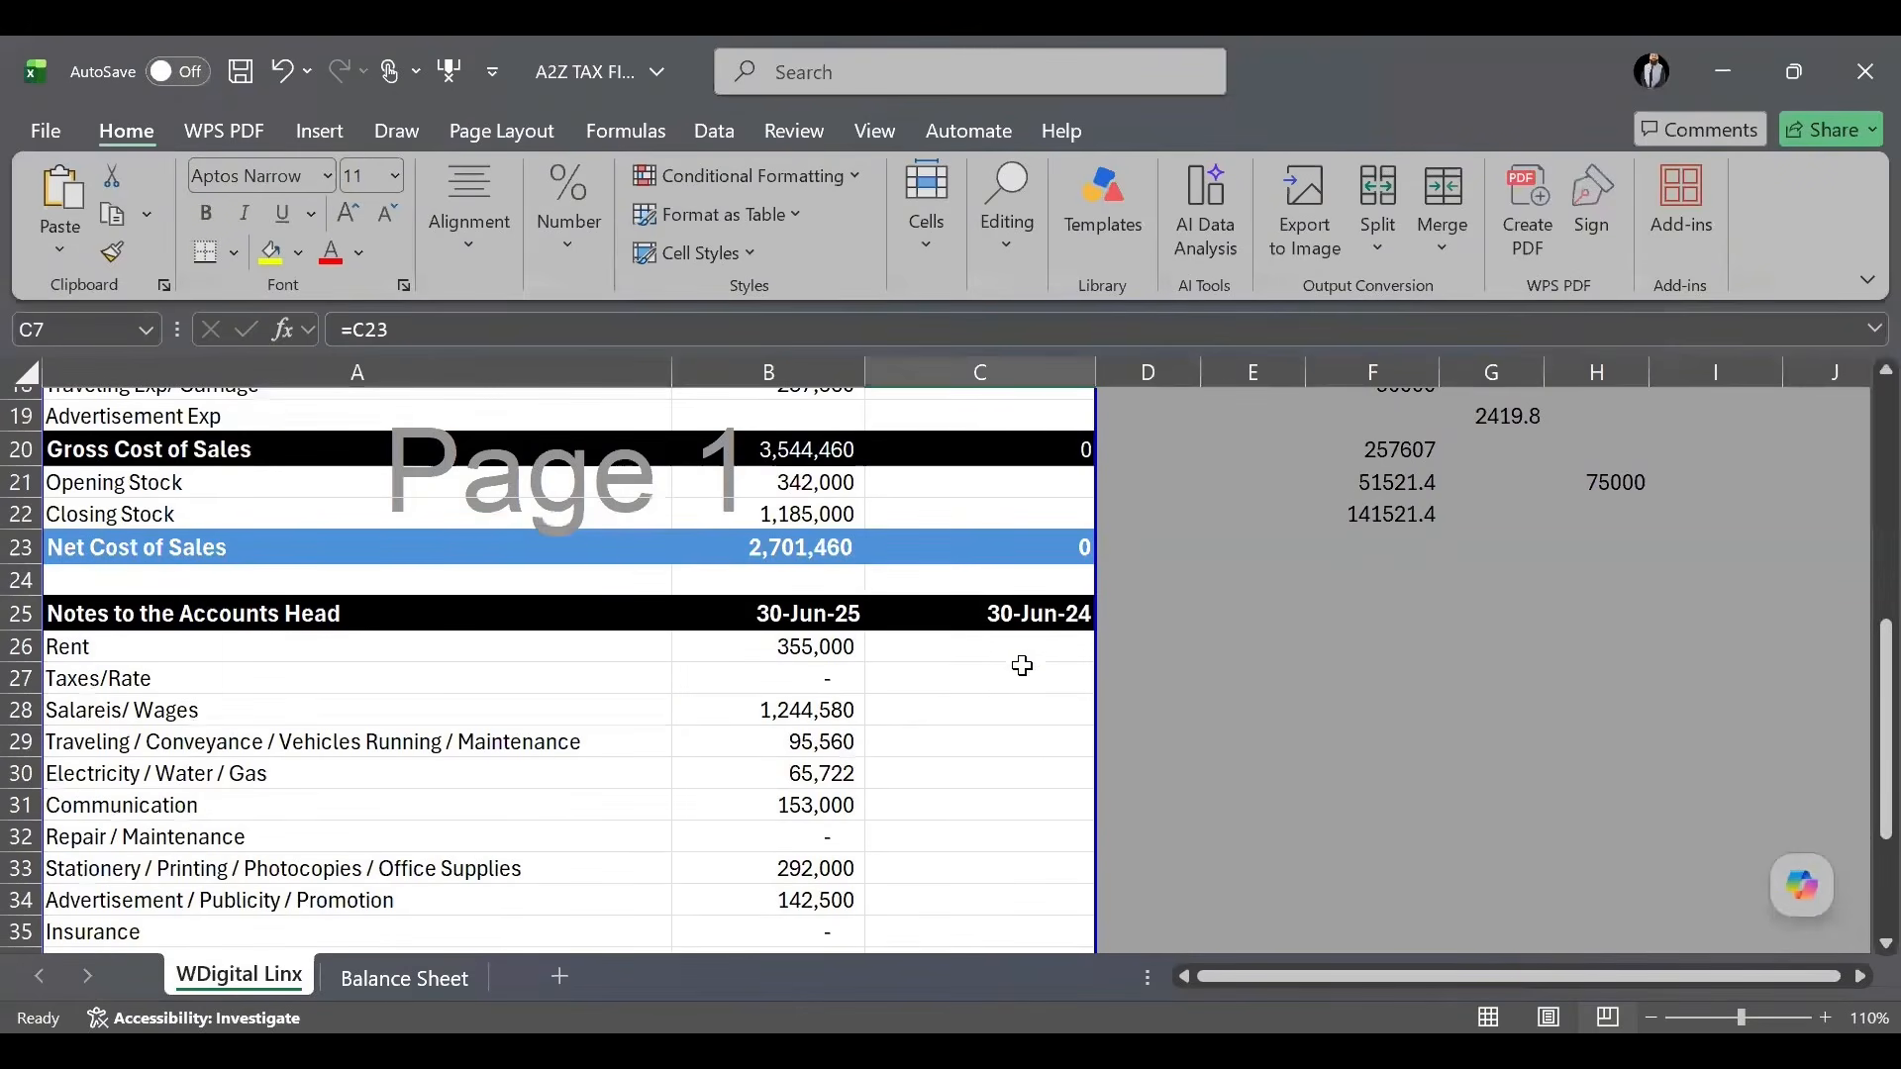
click(1029, 649)
double_click(1029, 649)
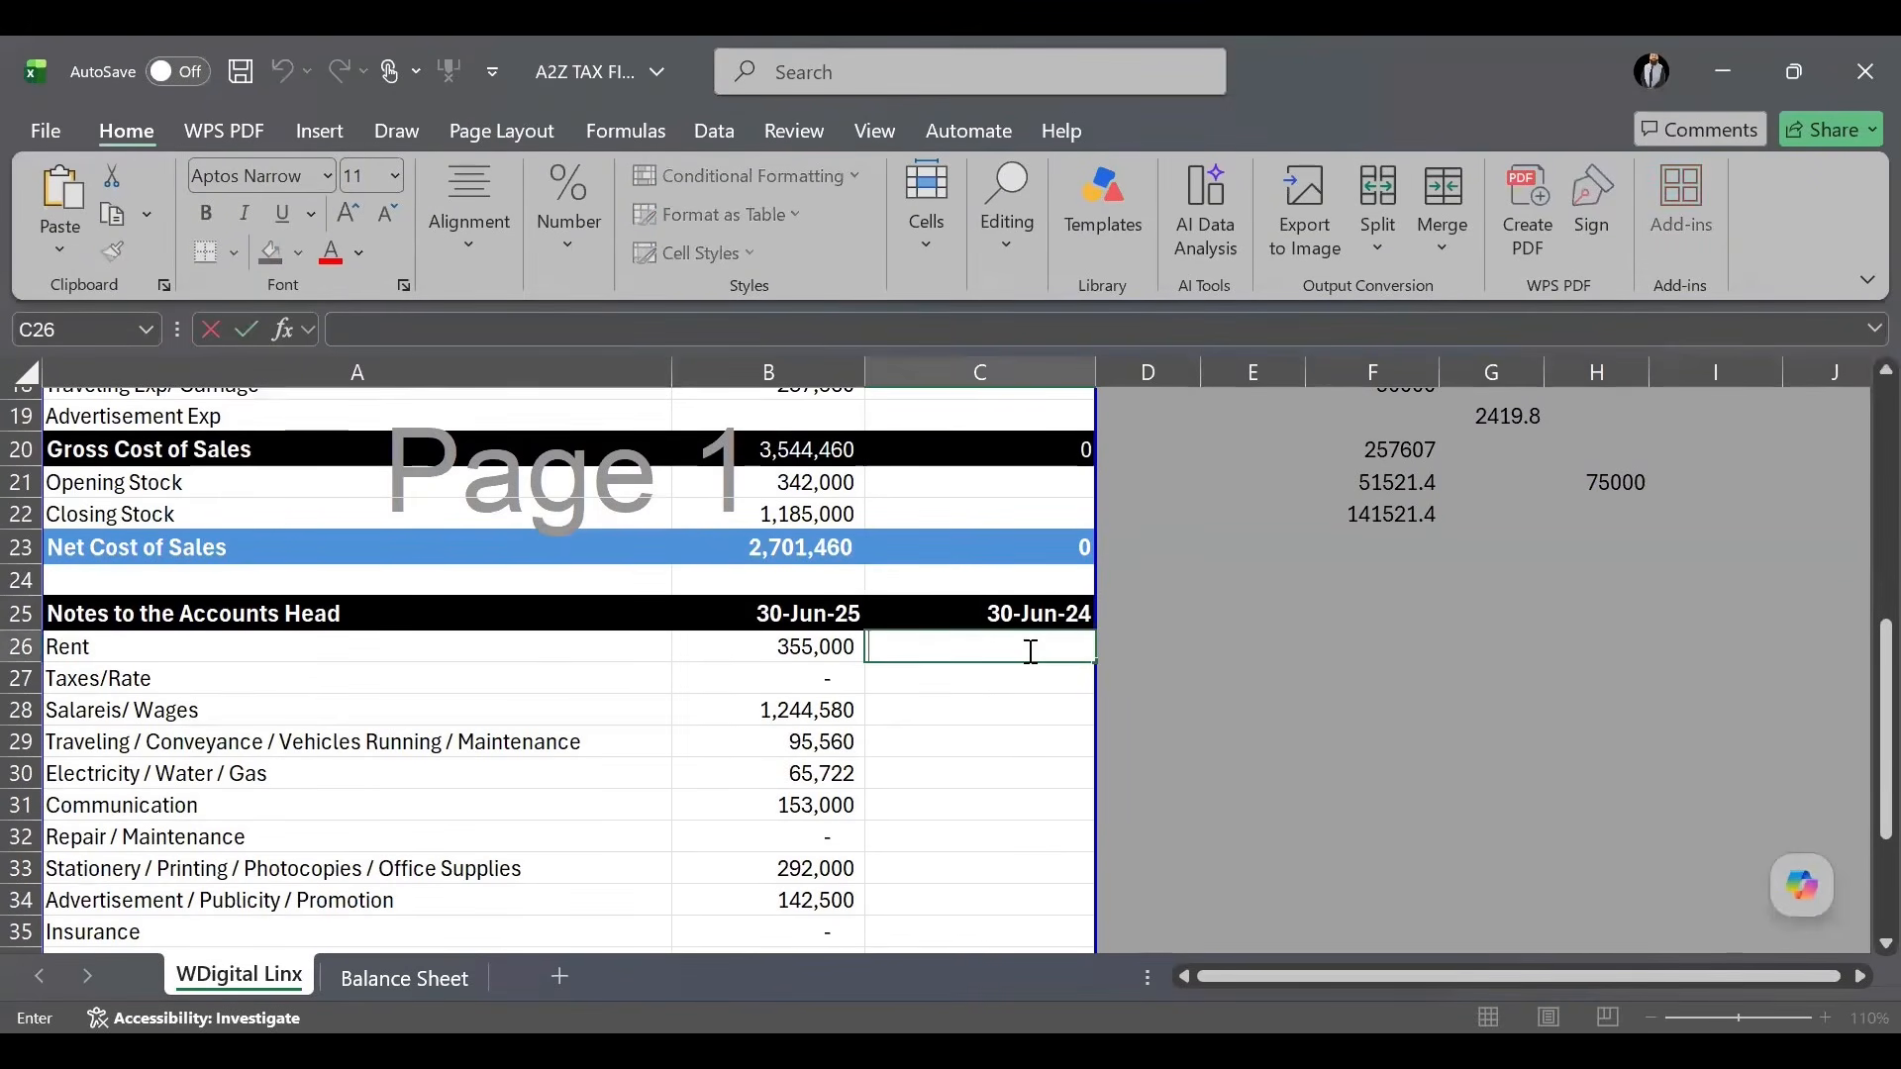
key(ctrl+v)
key(alt+Tab)
click(1203, 745)
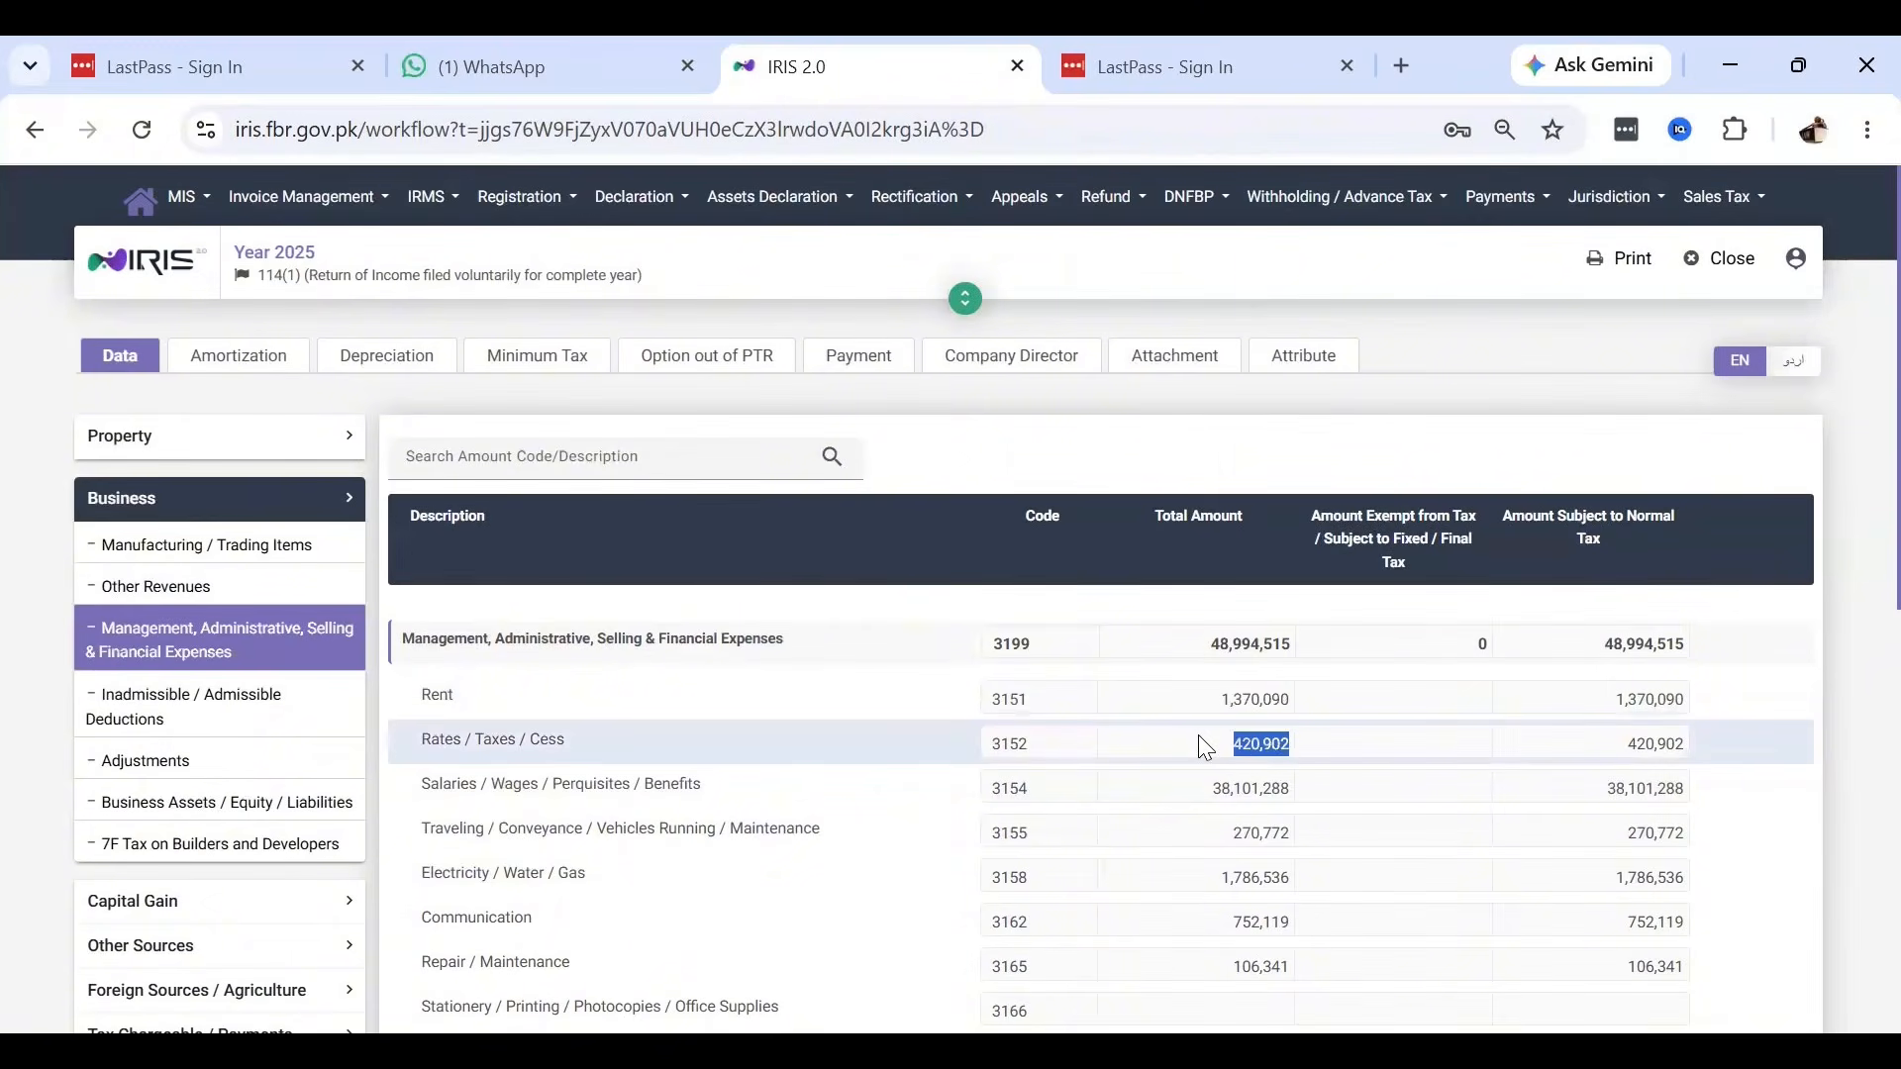
key(ctrl+c)
key(alt+Tab)
double_click(1060, 683)
key(ctrl+v)
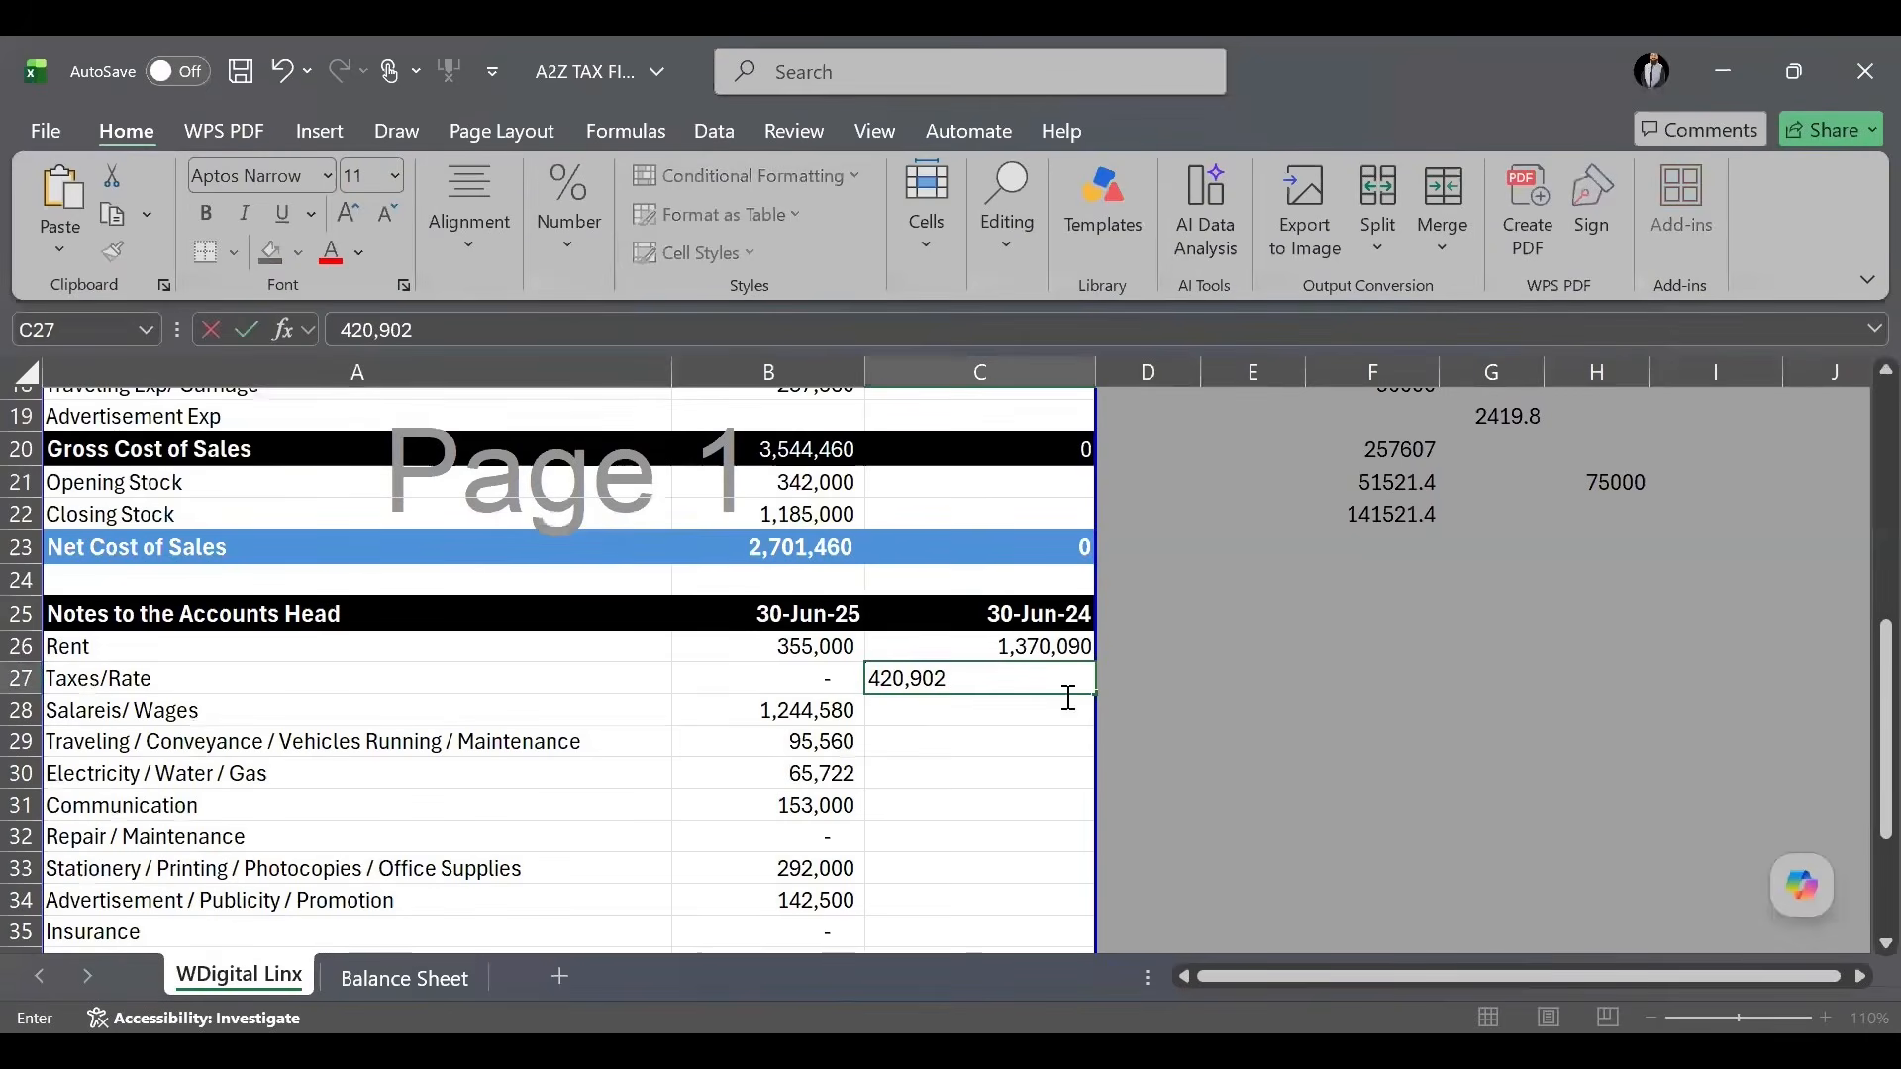
key(alt+Tab)
Copy Salaries/Wages 38,101,288 into C28 and Traveling/Conveyance 270,772 into C29.
click(1218, 782)
key(ctrl+c)
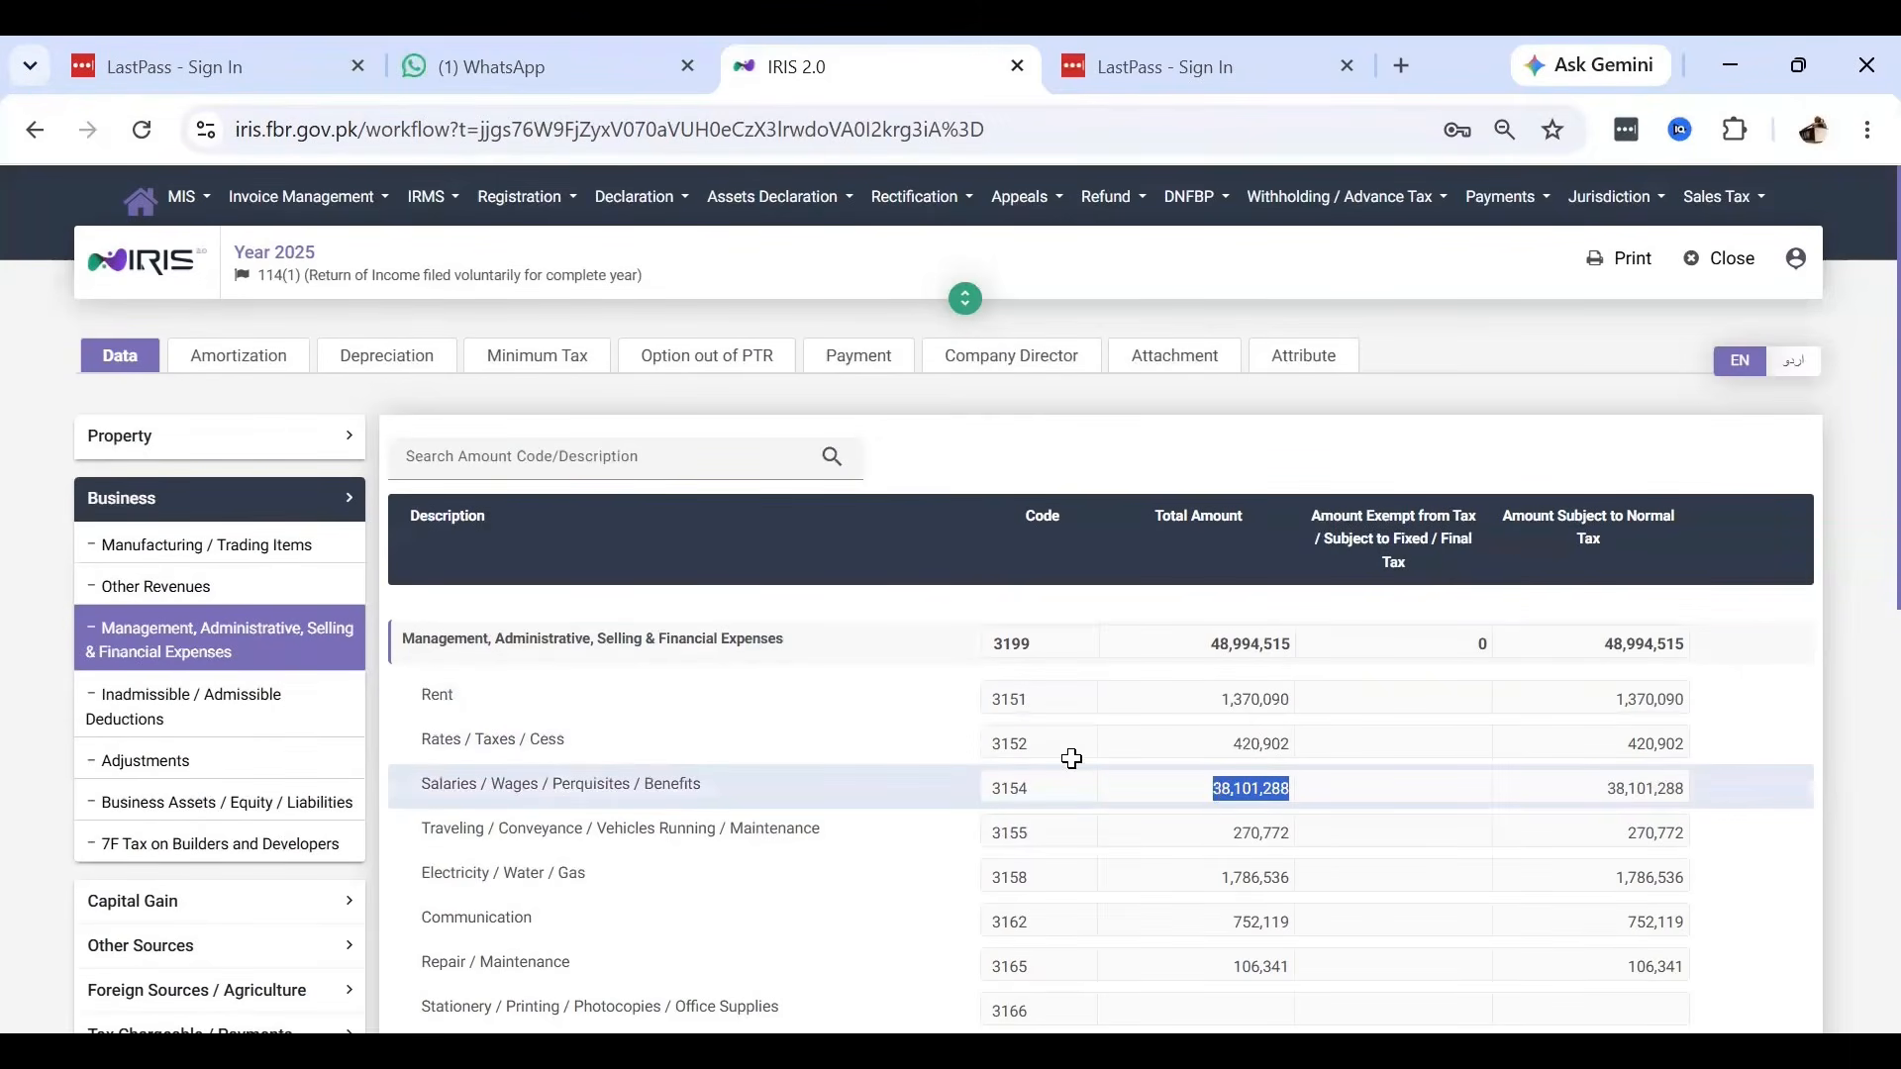
key(alt+Tab)
double_click(1079, 710)
key(ctrl+v)
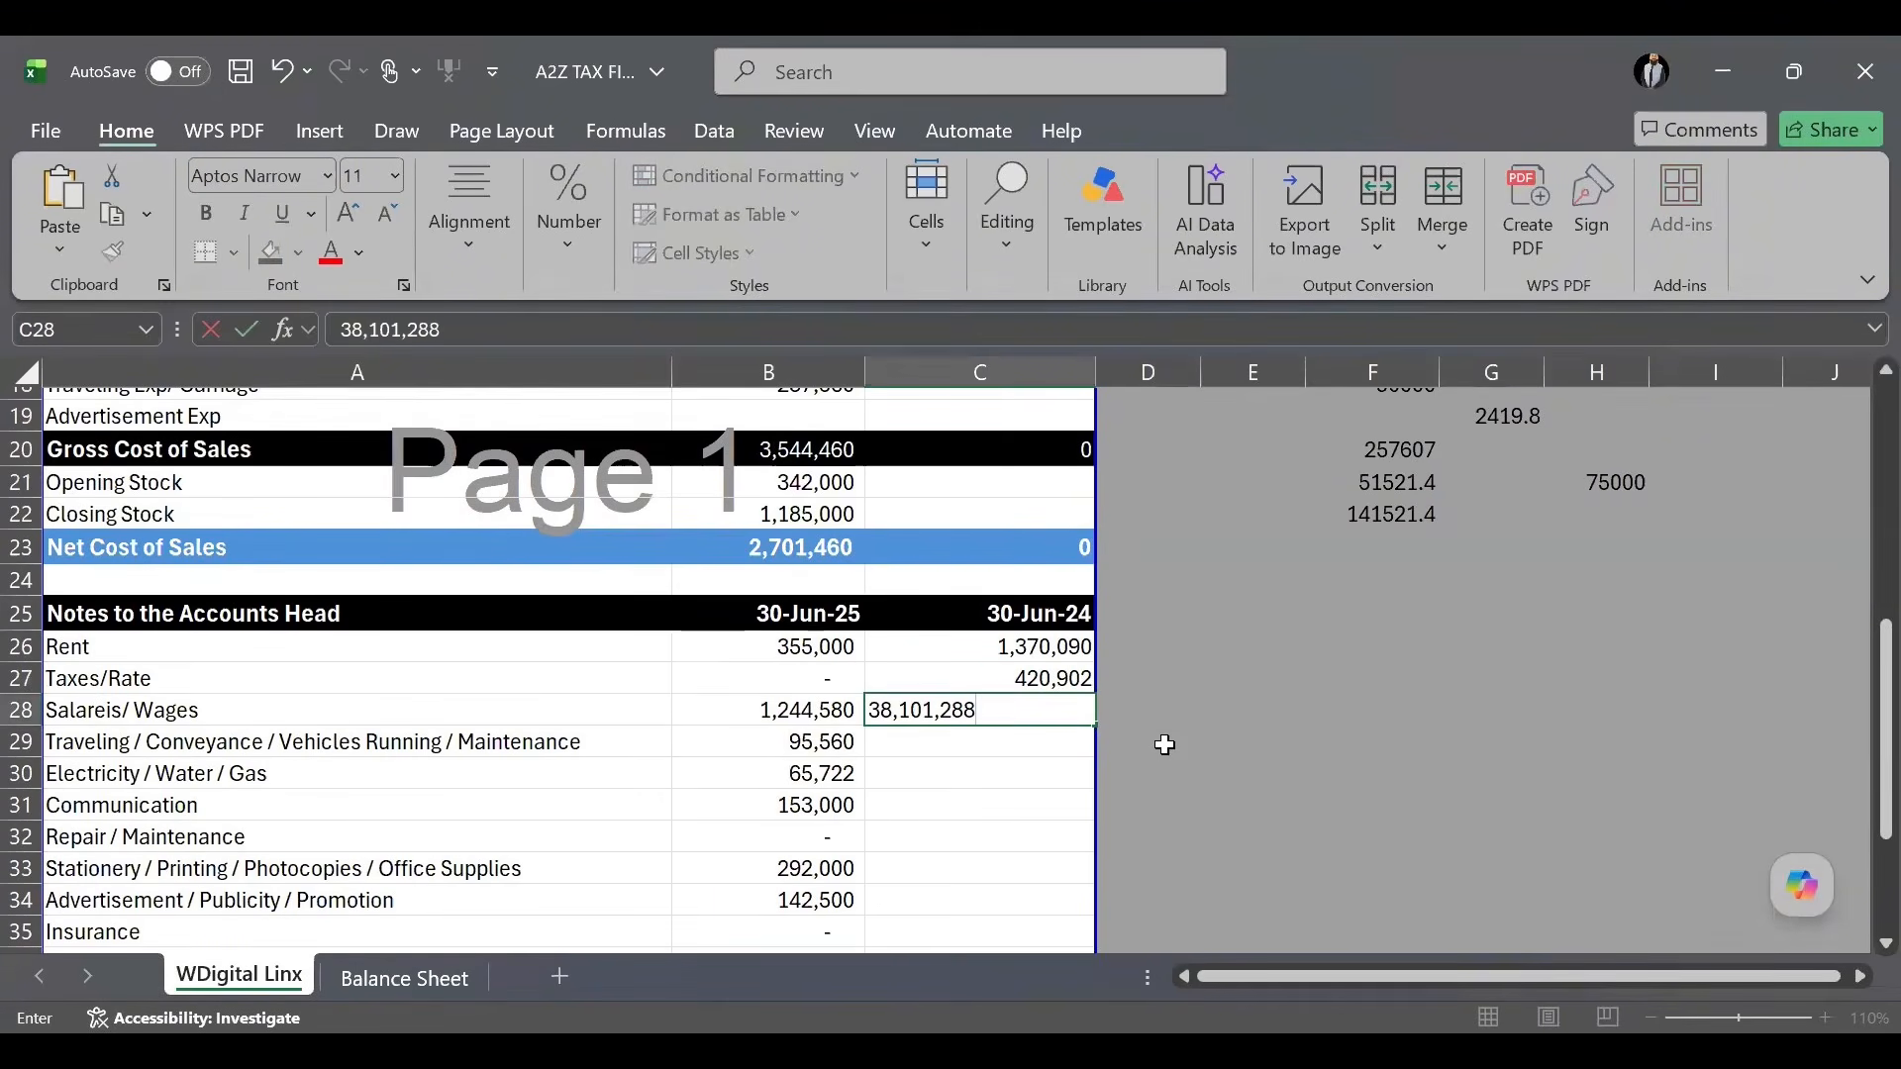
key(alt+Tab)
click(1210, 831)
key(ctrl+c)
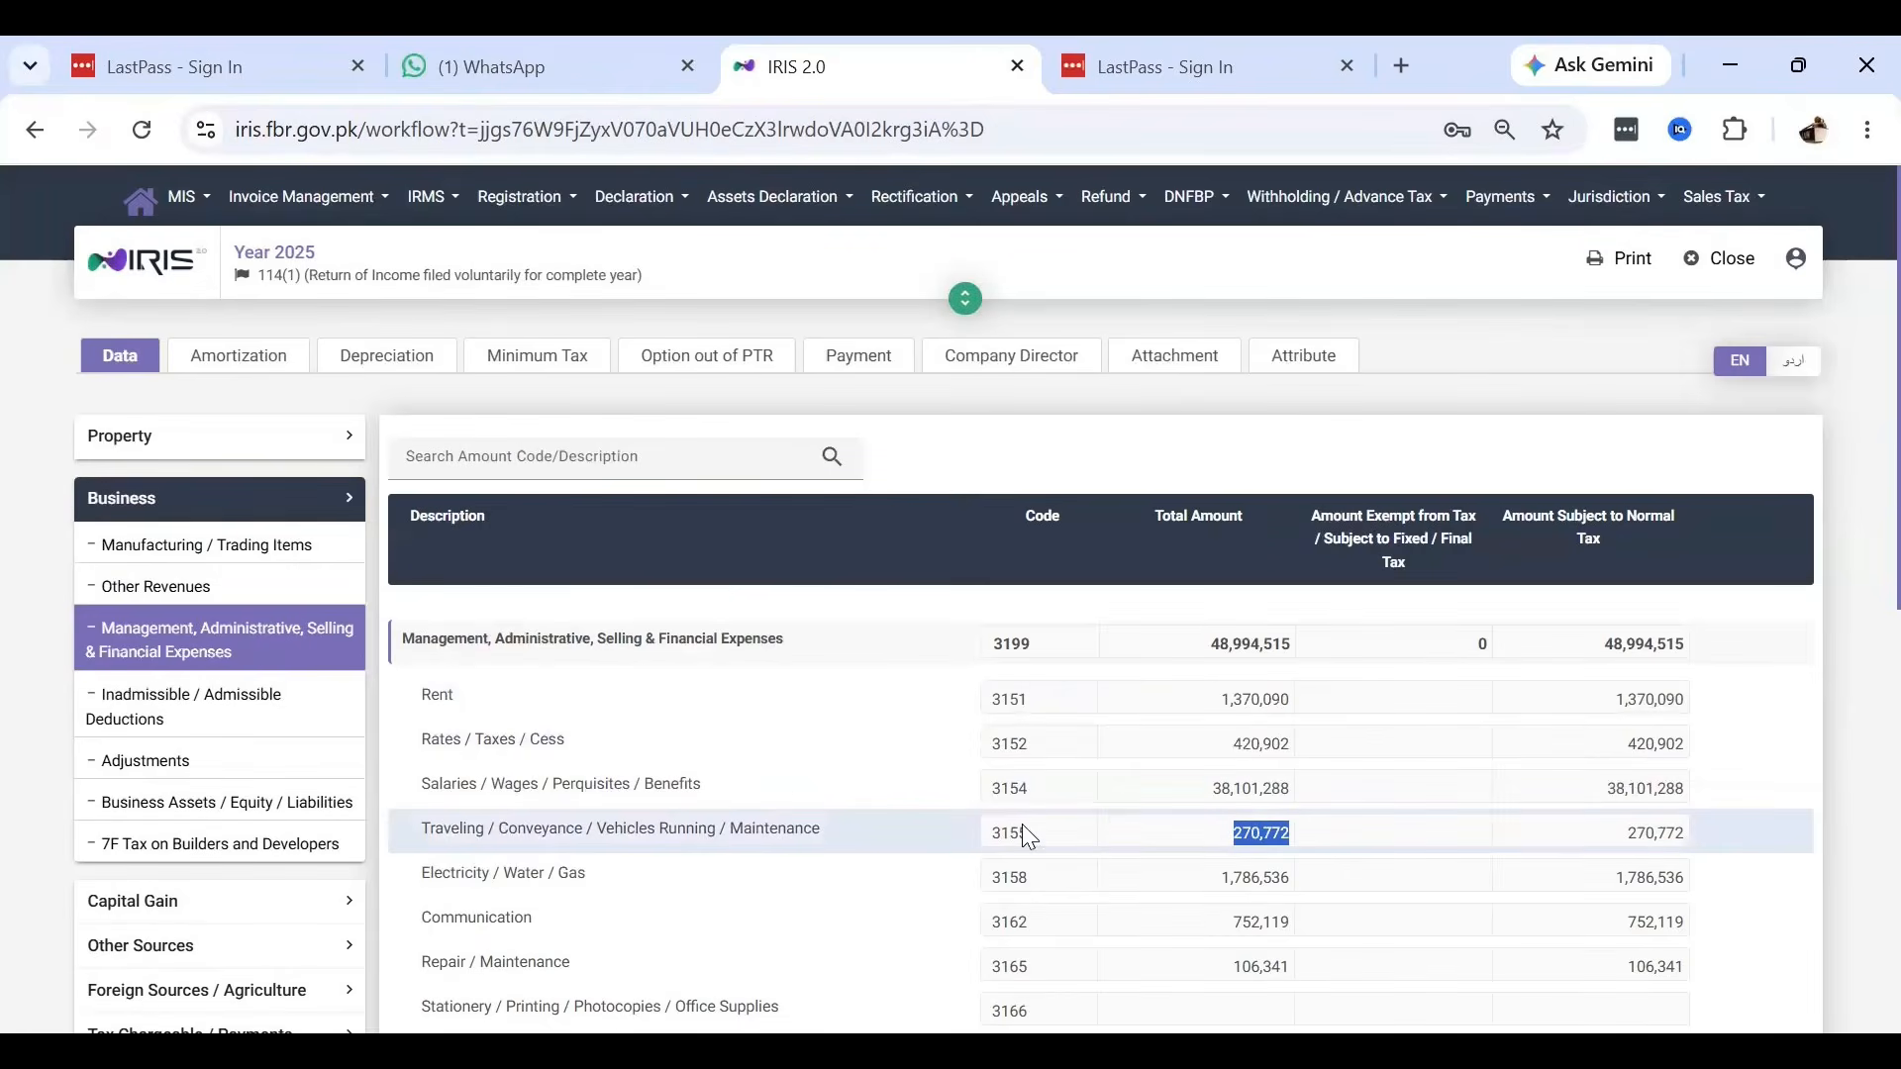
key(alt+Tab)
click(1001, 744)
key(ctrl+v)
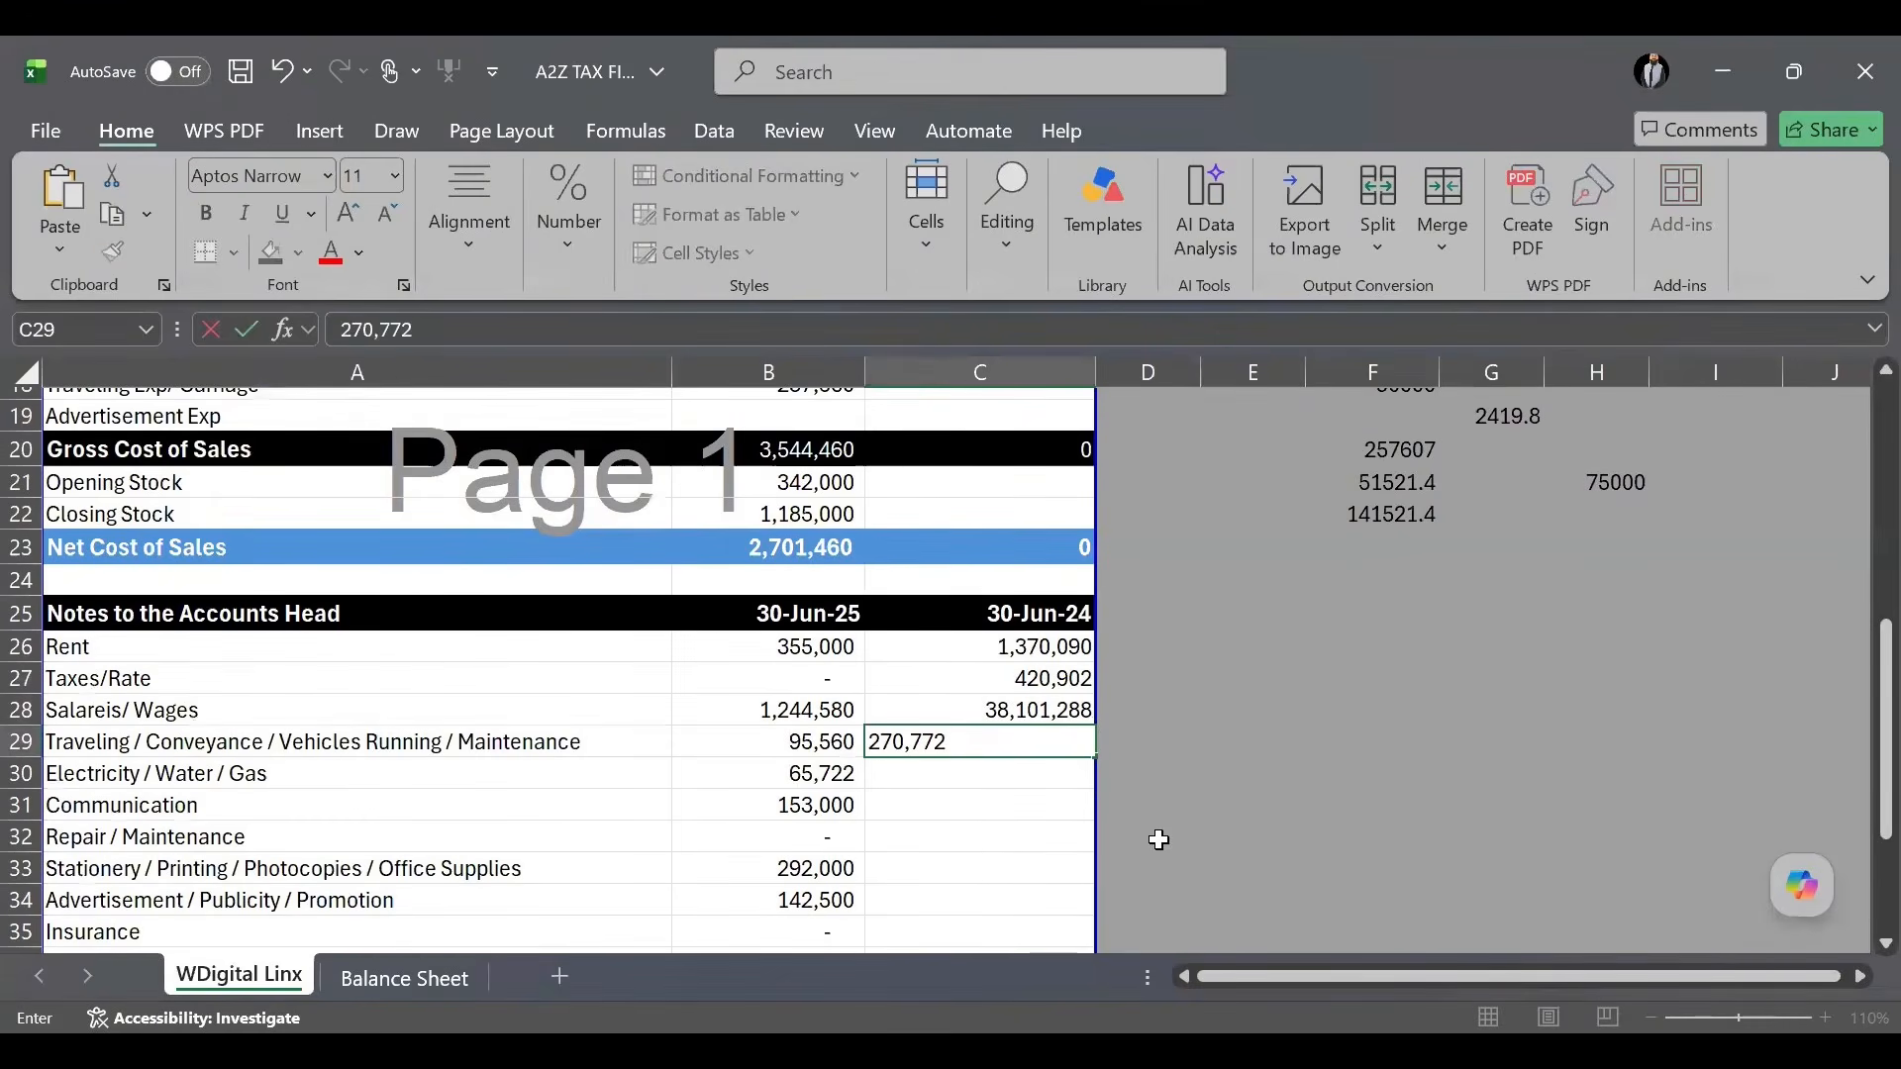
Copy Electricity/Water/Gas 1,786,536 into C30 and Communication 752,119 into C31.
key(alt+Tab)
click(1203, 891)
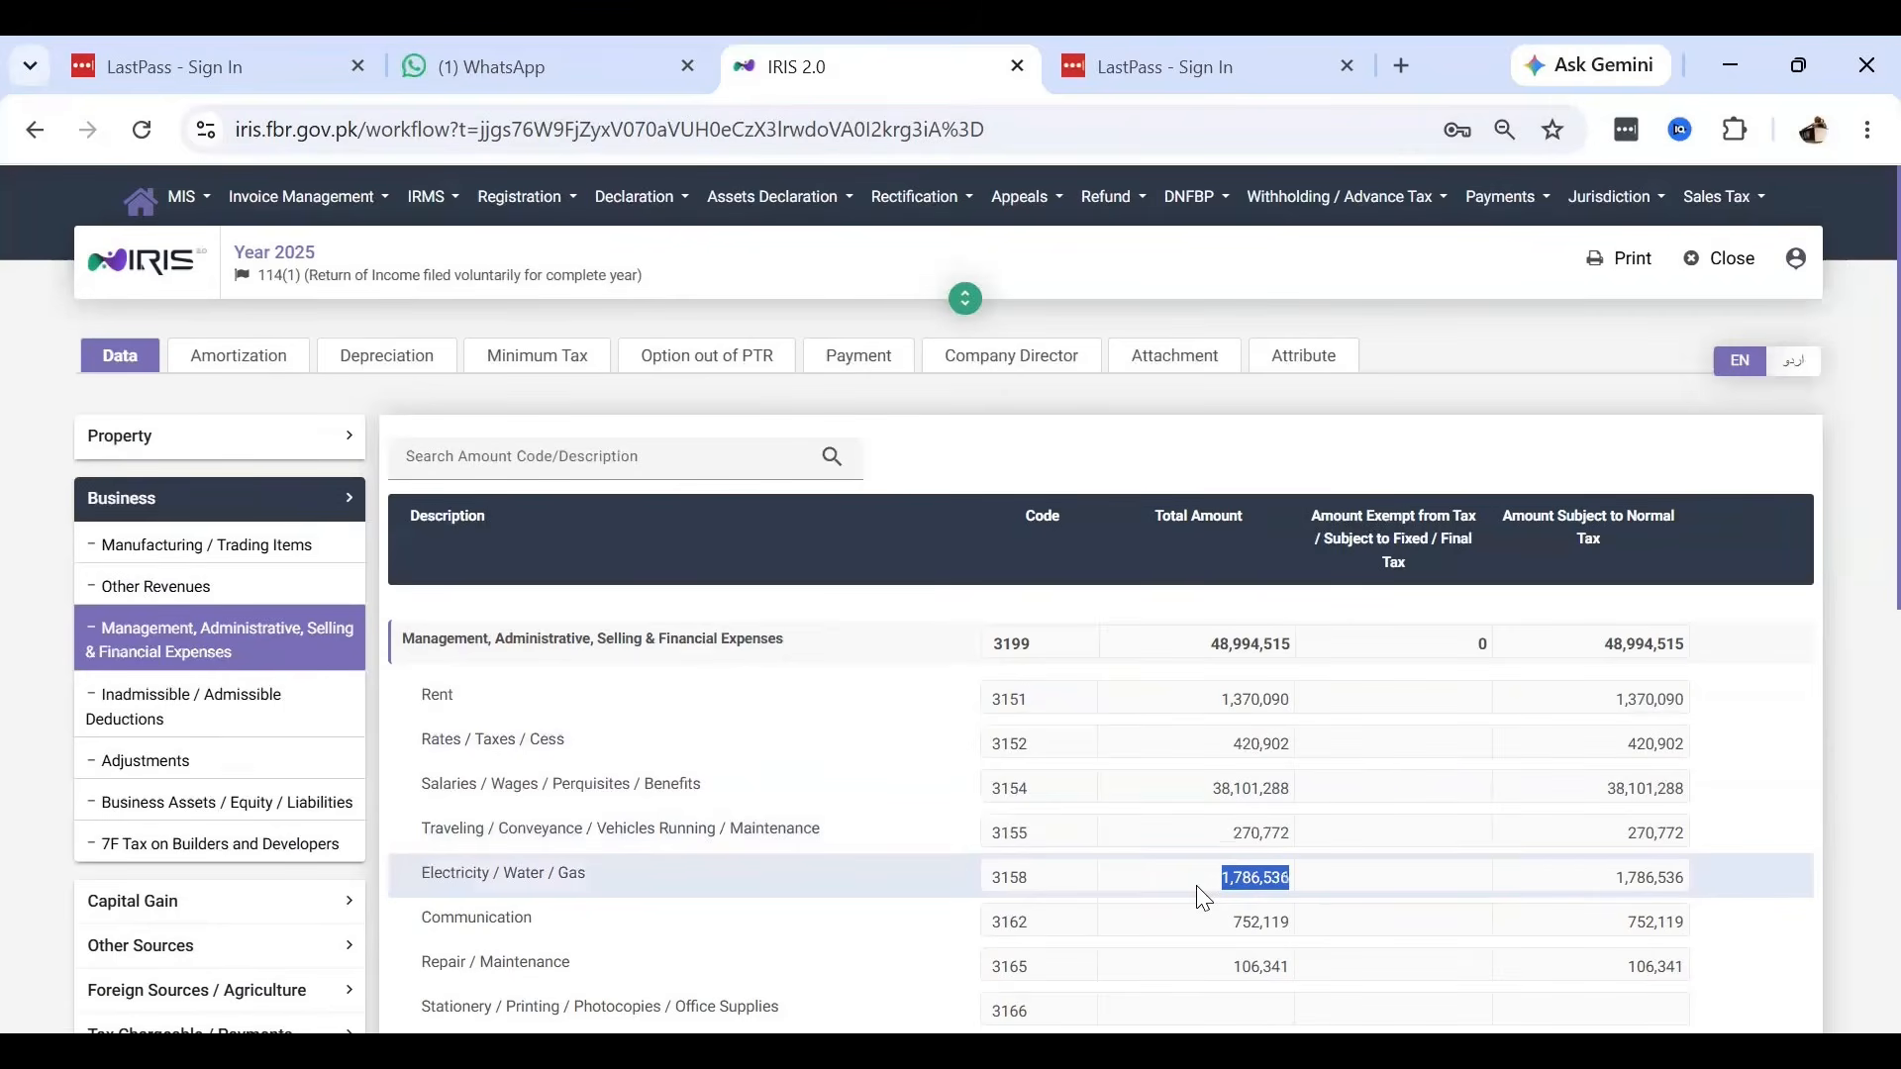
key(ctrl+c)
key(alt+Tab)
click(980, 770)
key(ctrl+v)
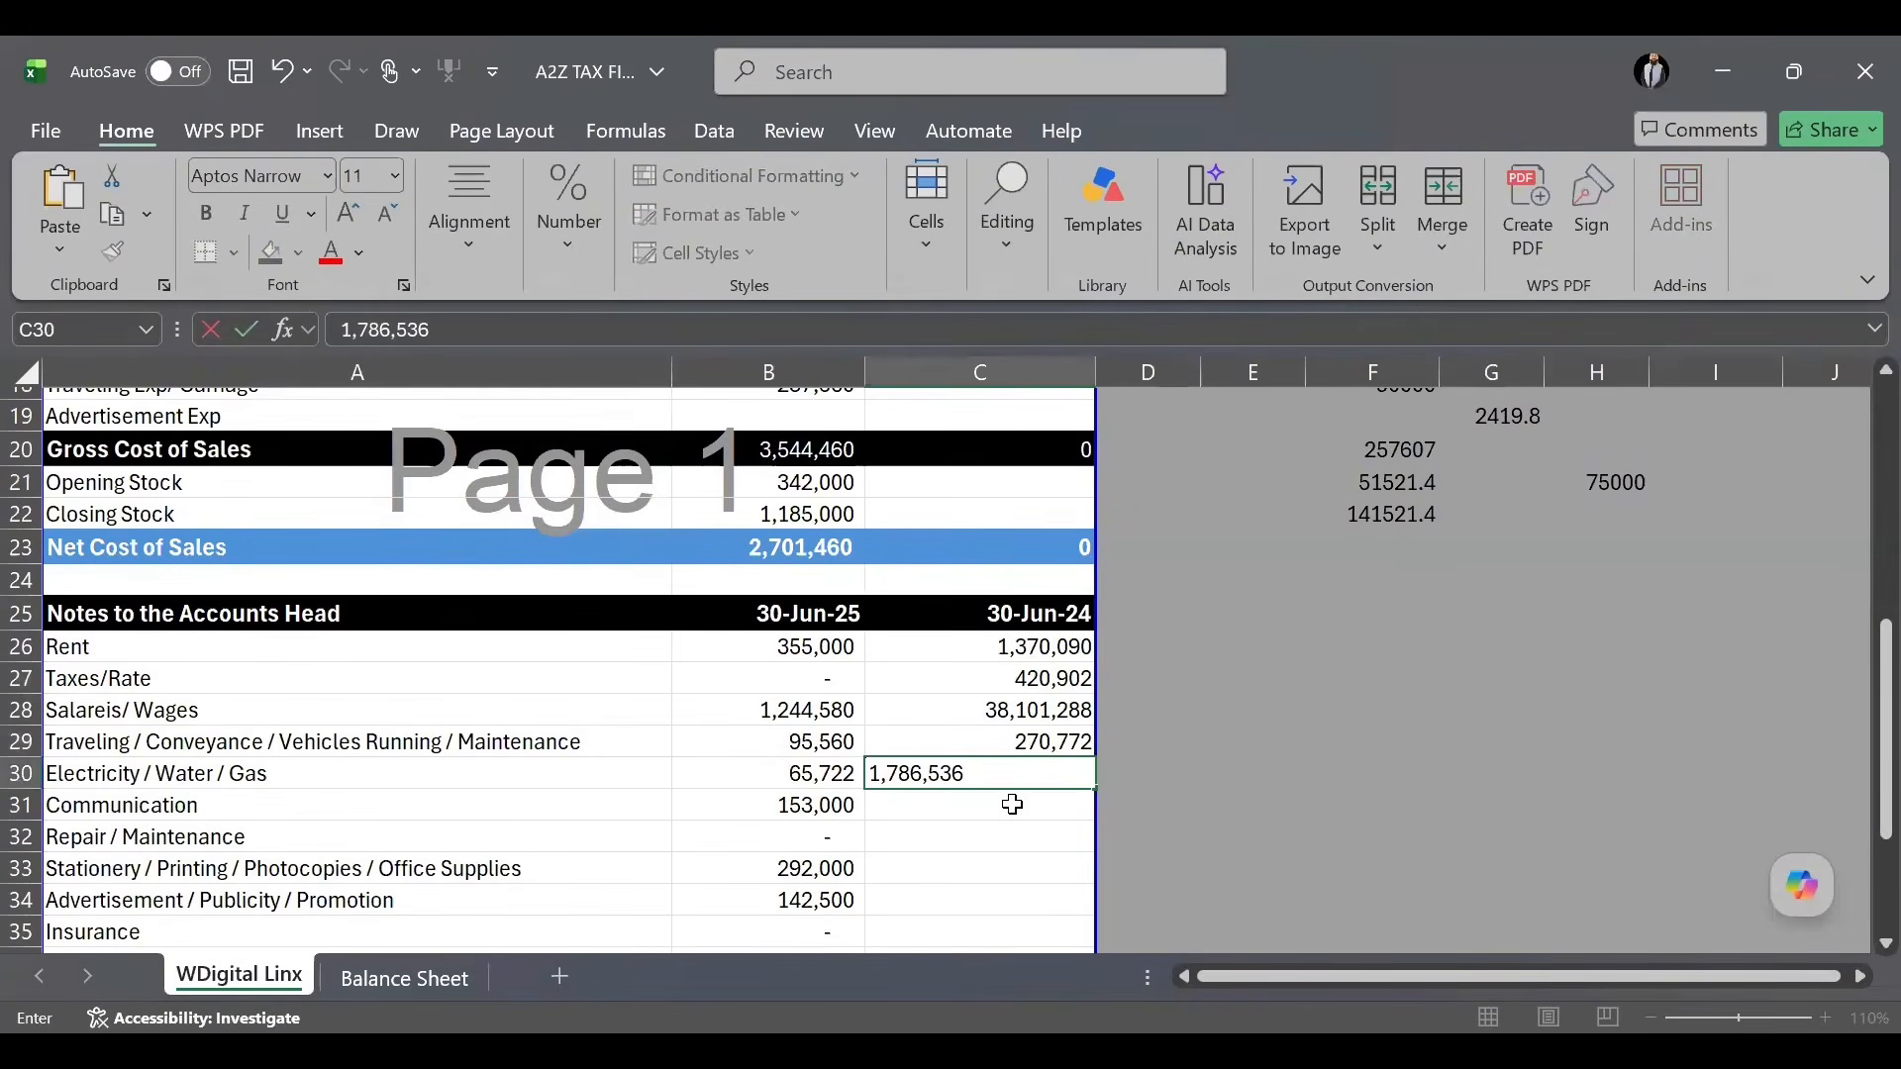
key(alt+Tab)
click(1225, 921)
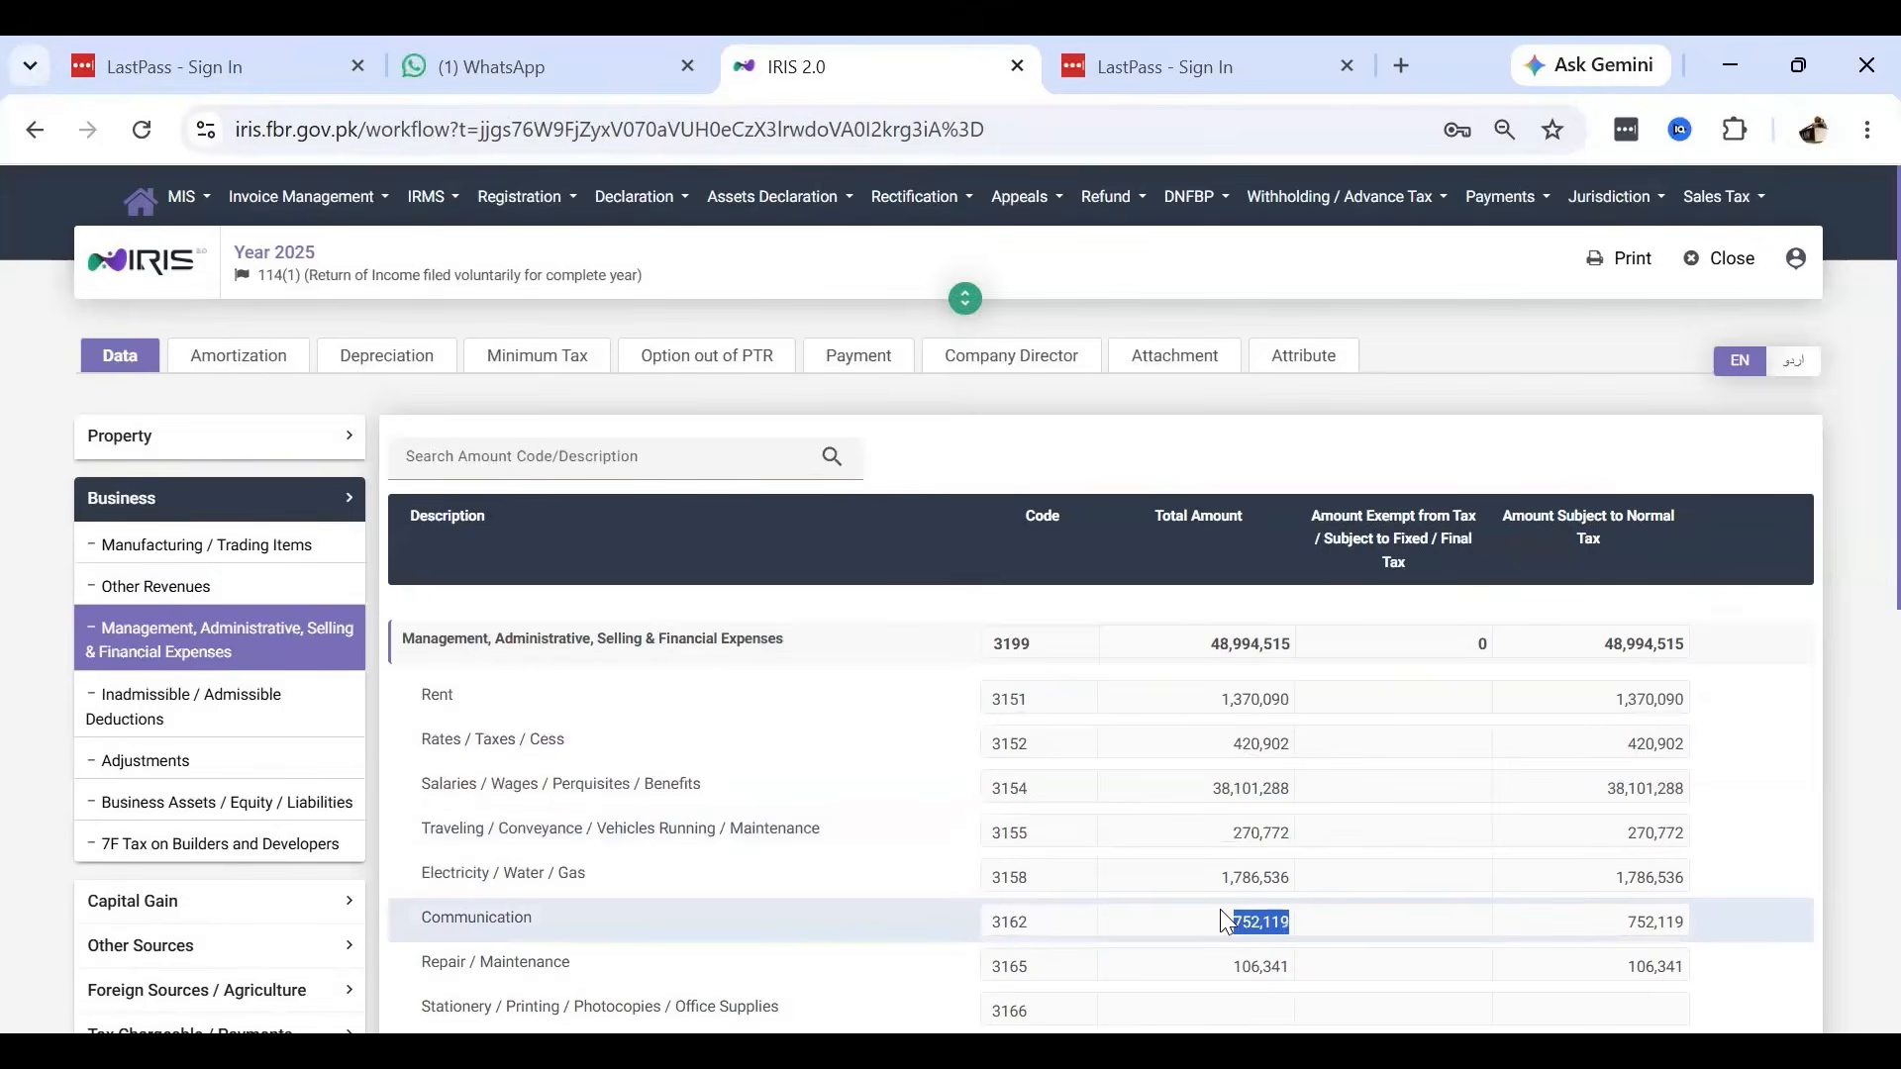
key(ctrl+c)
key(alt+Tab)
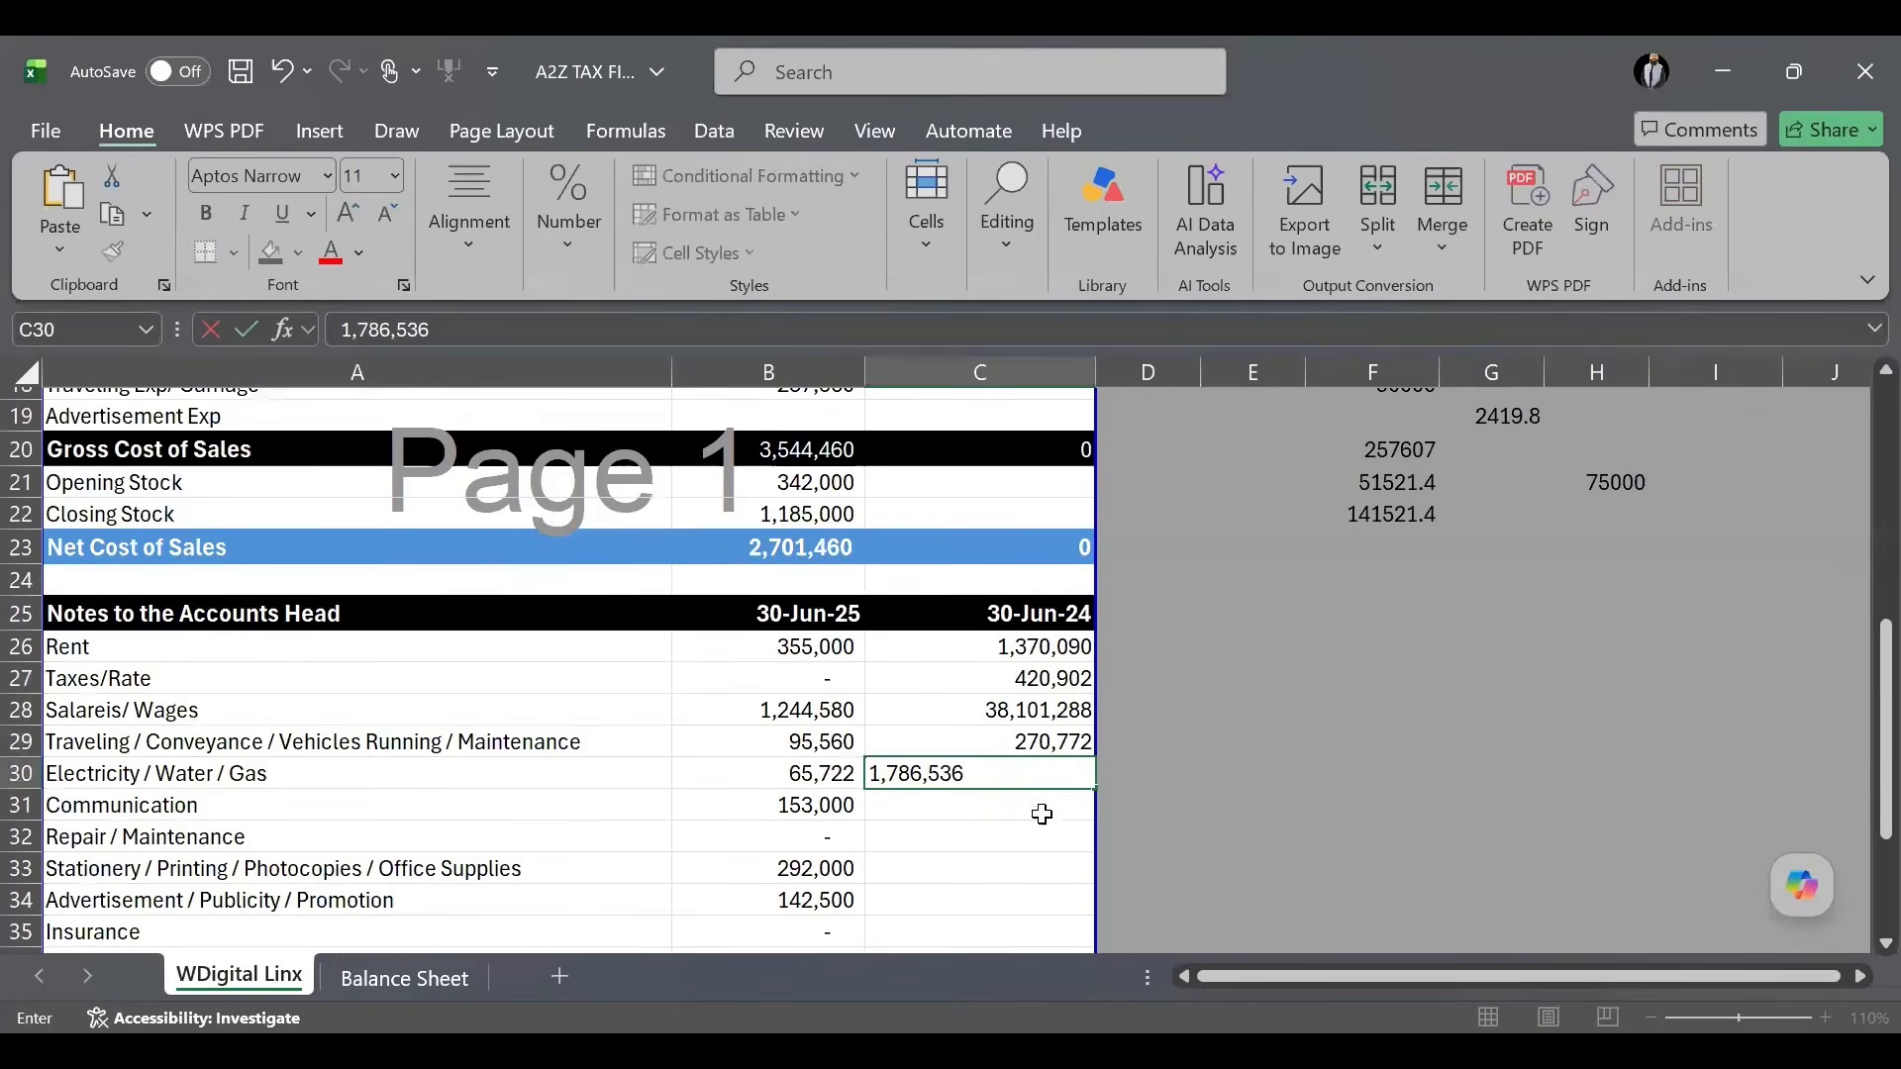
click(1042, 813)
key(ctrl+v)
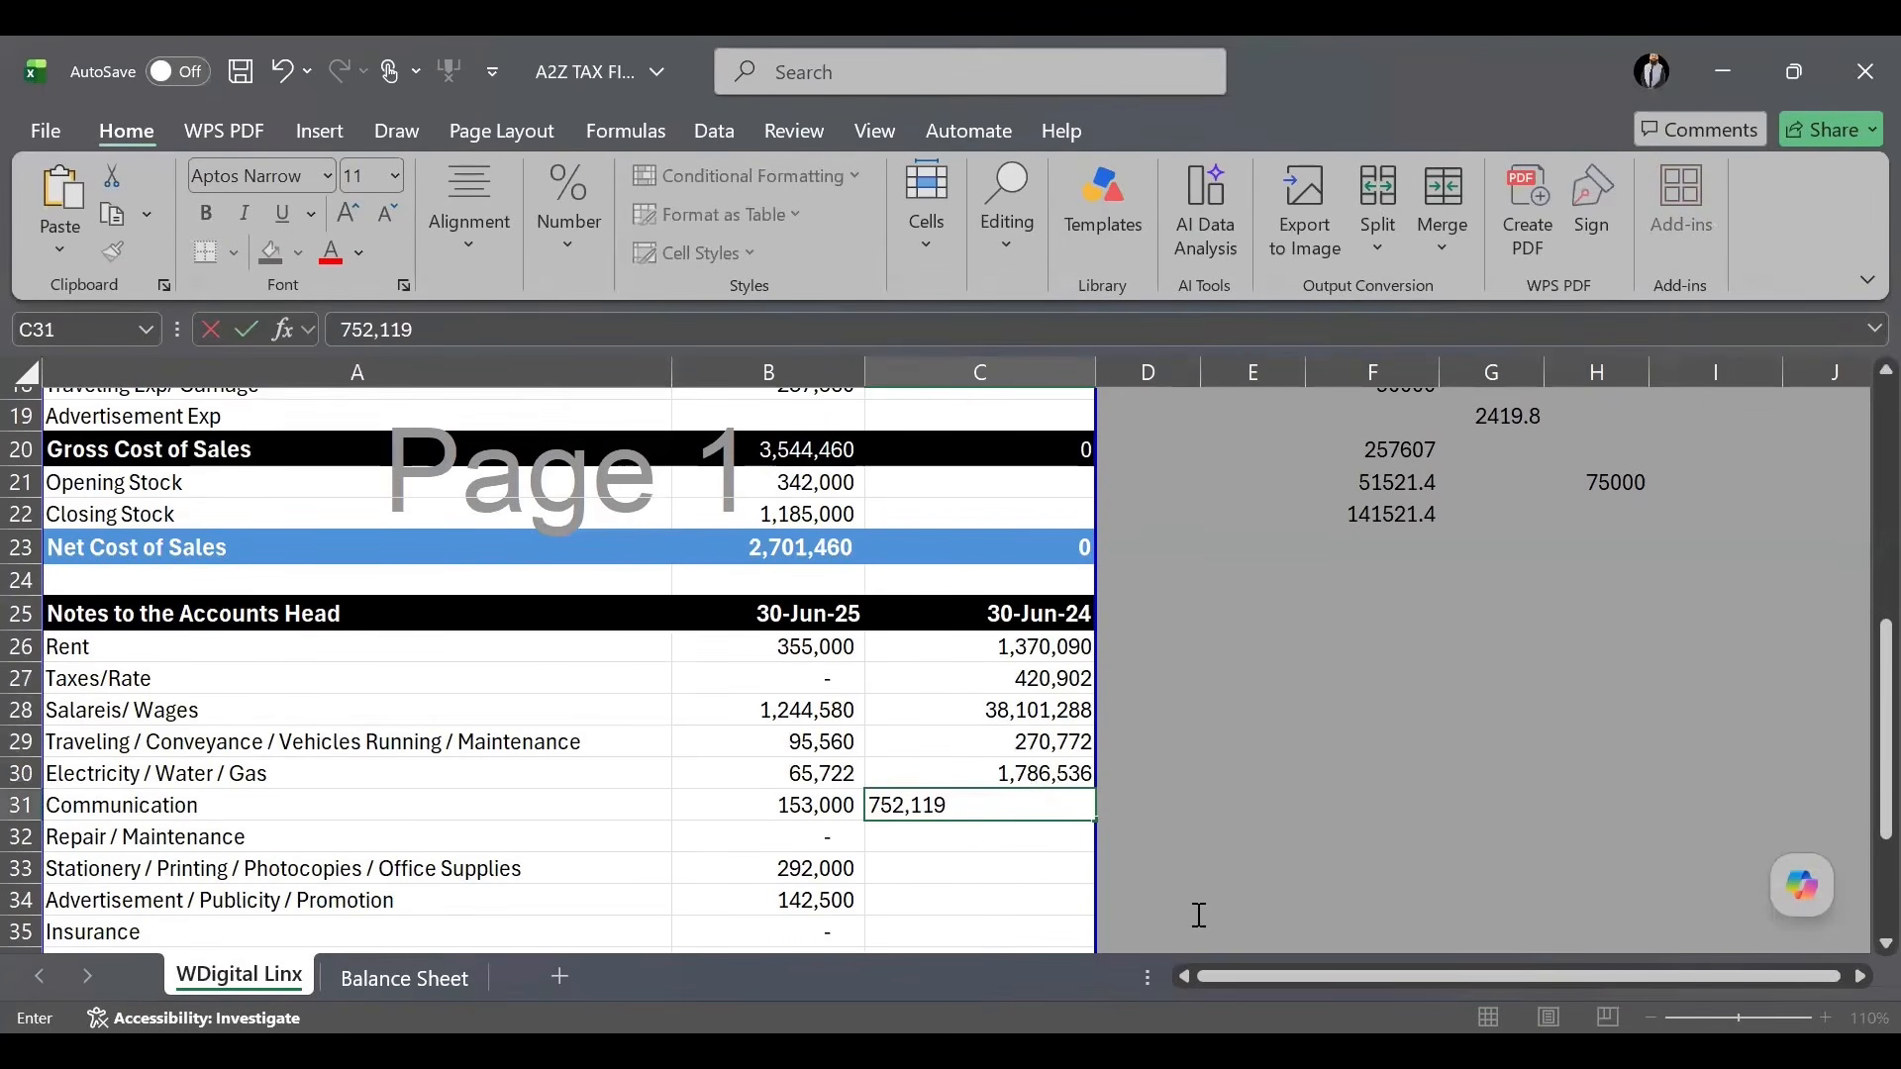
Enter repairs 106,341 in C32 and Advertisement 211,097 in C34.
key(alt+Tab)
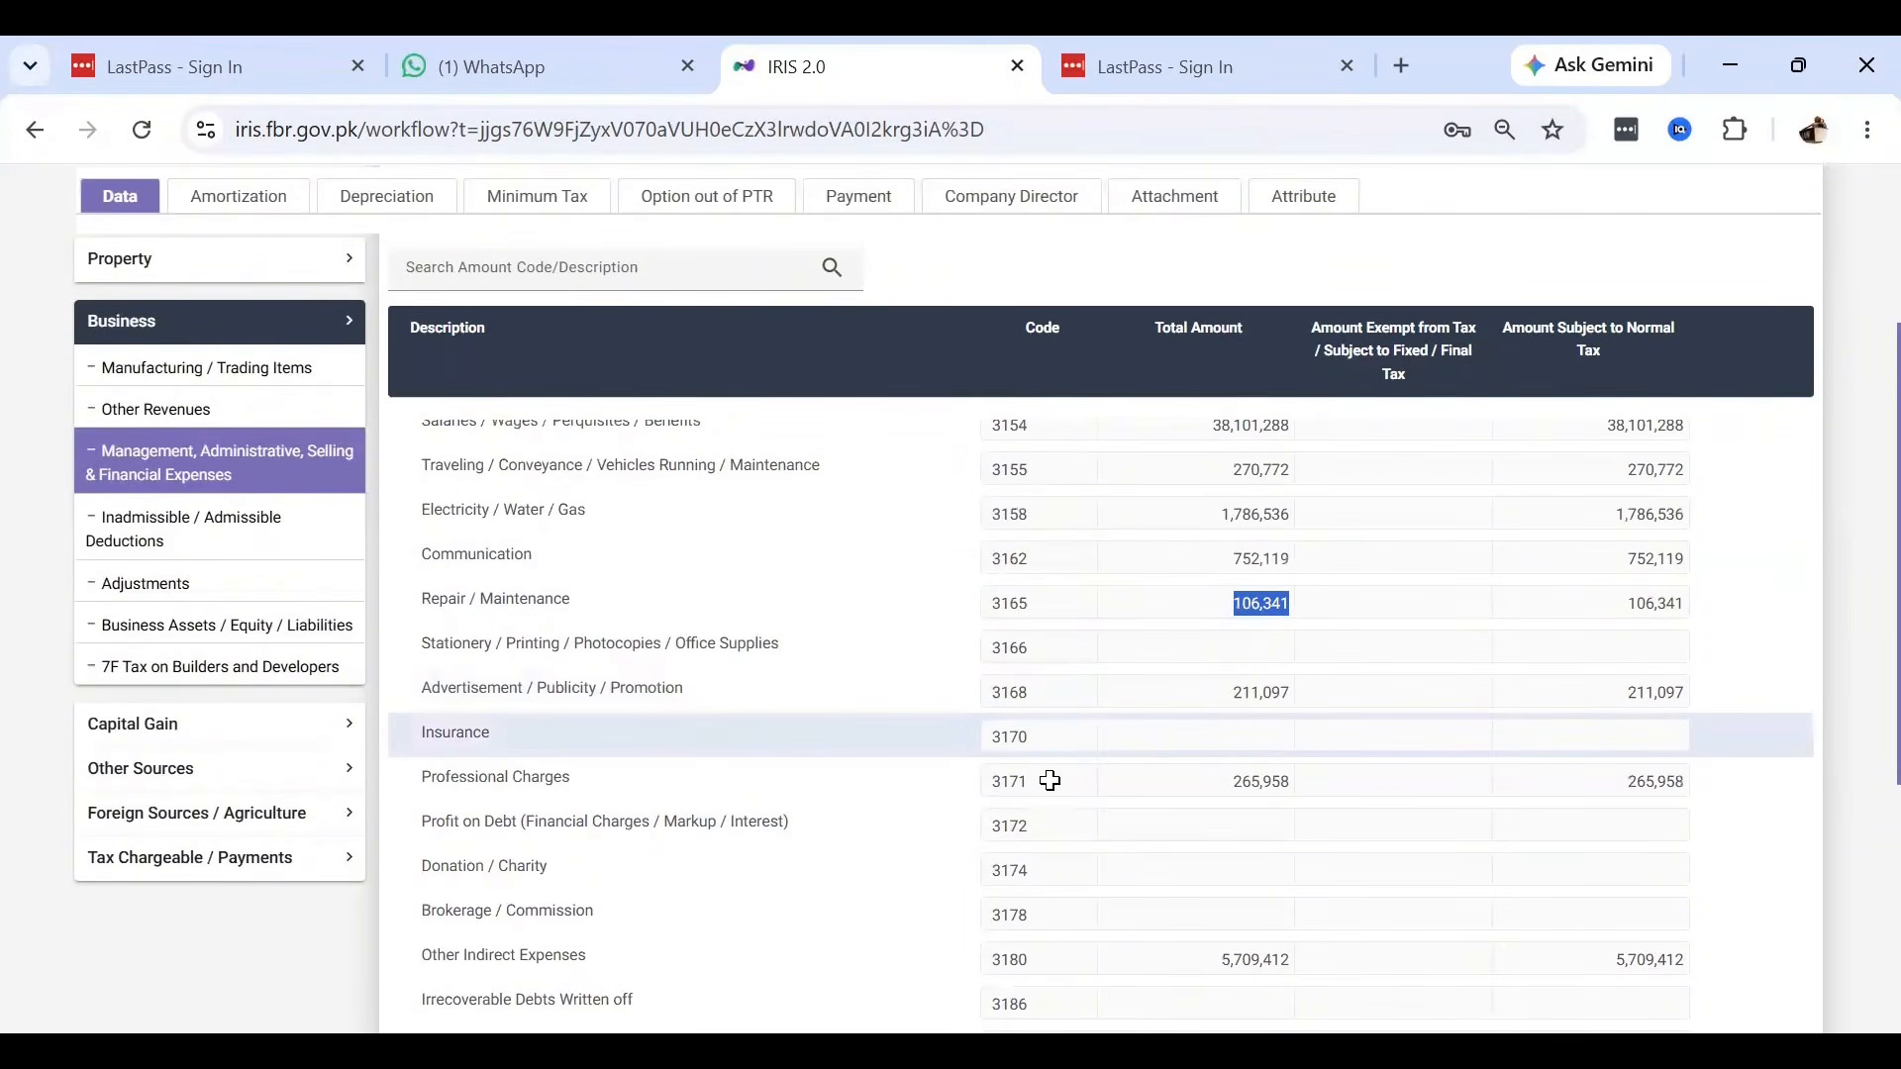
key(alt+Tab)
click(1022, 836)
text(106,341)
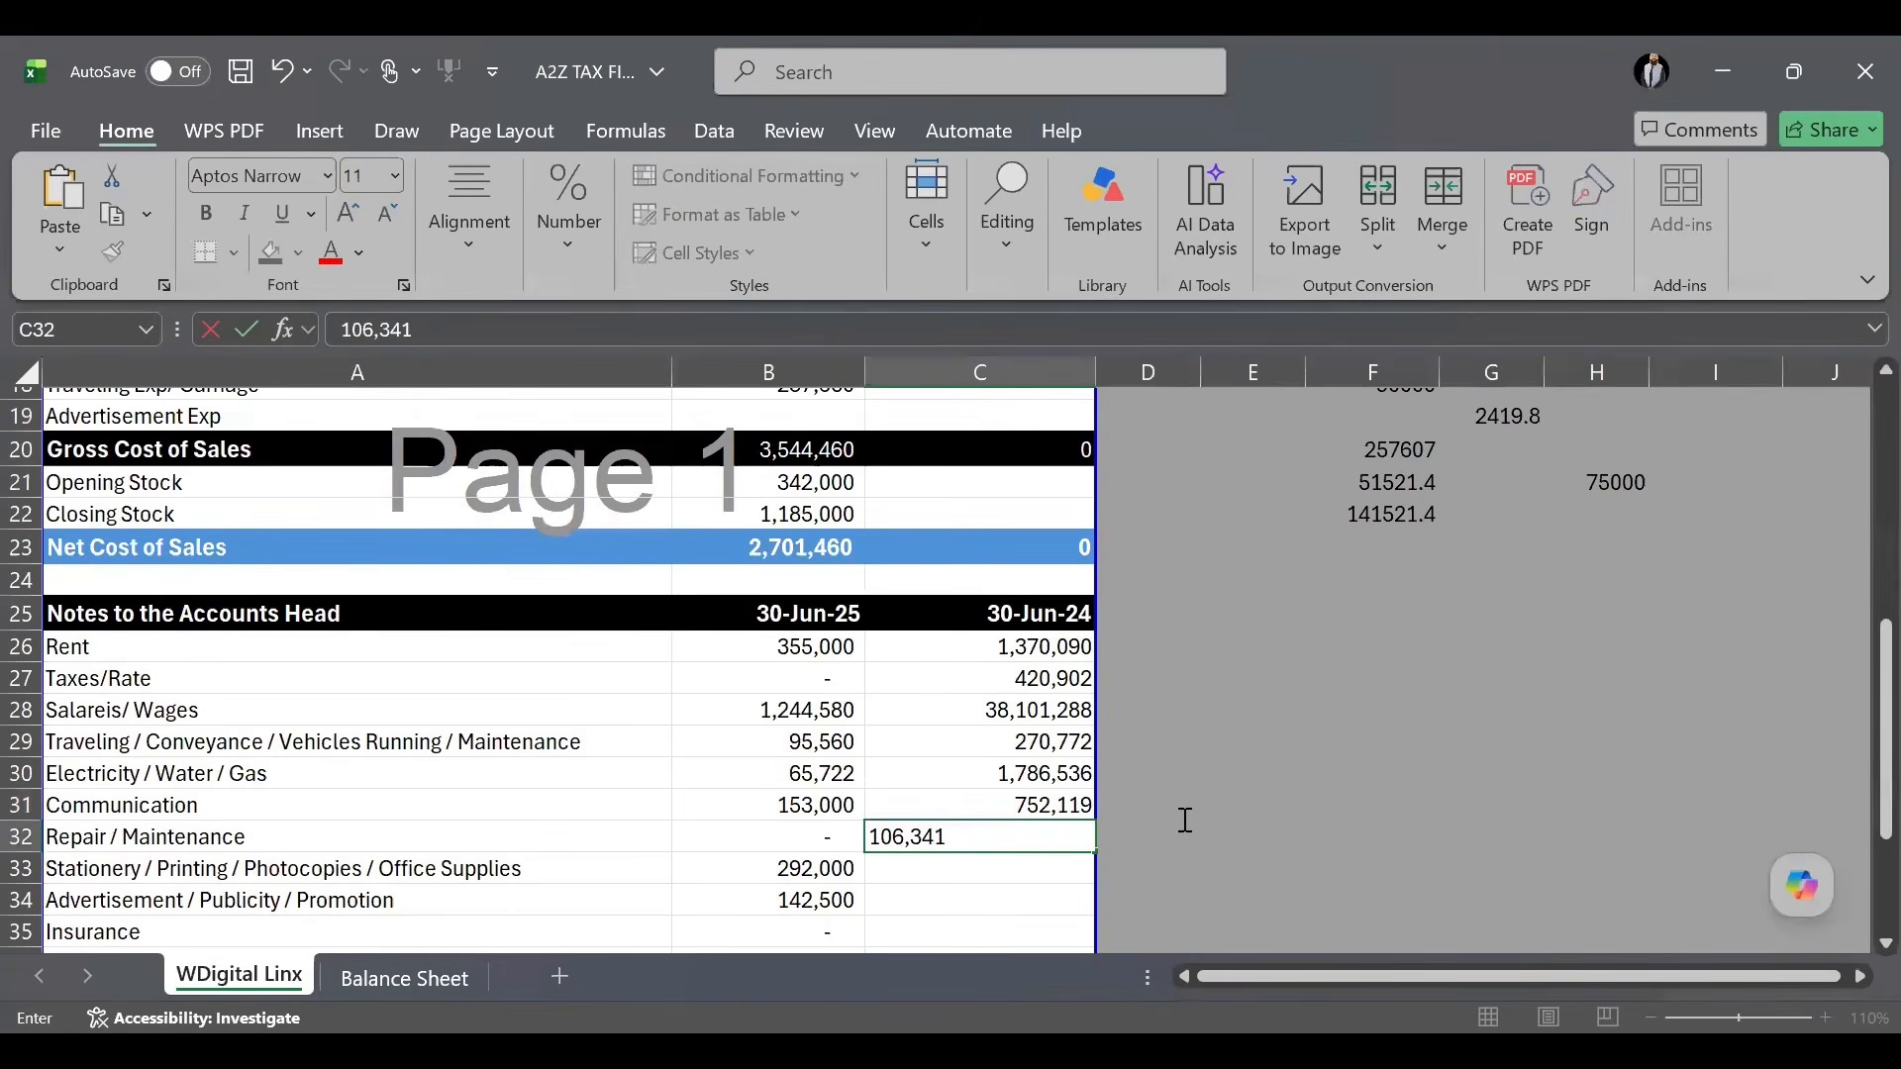
key(alt+Tab)
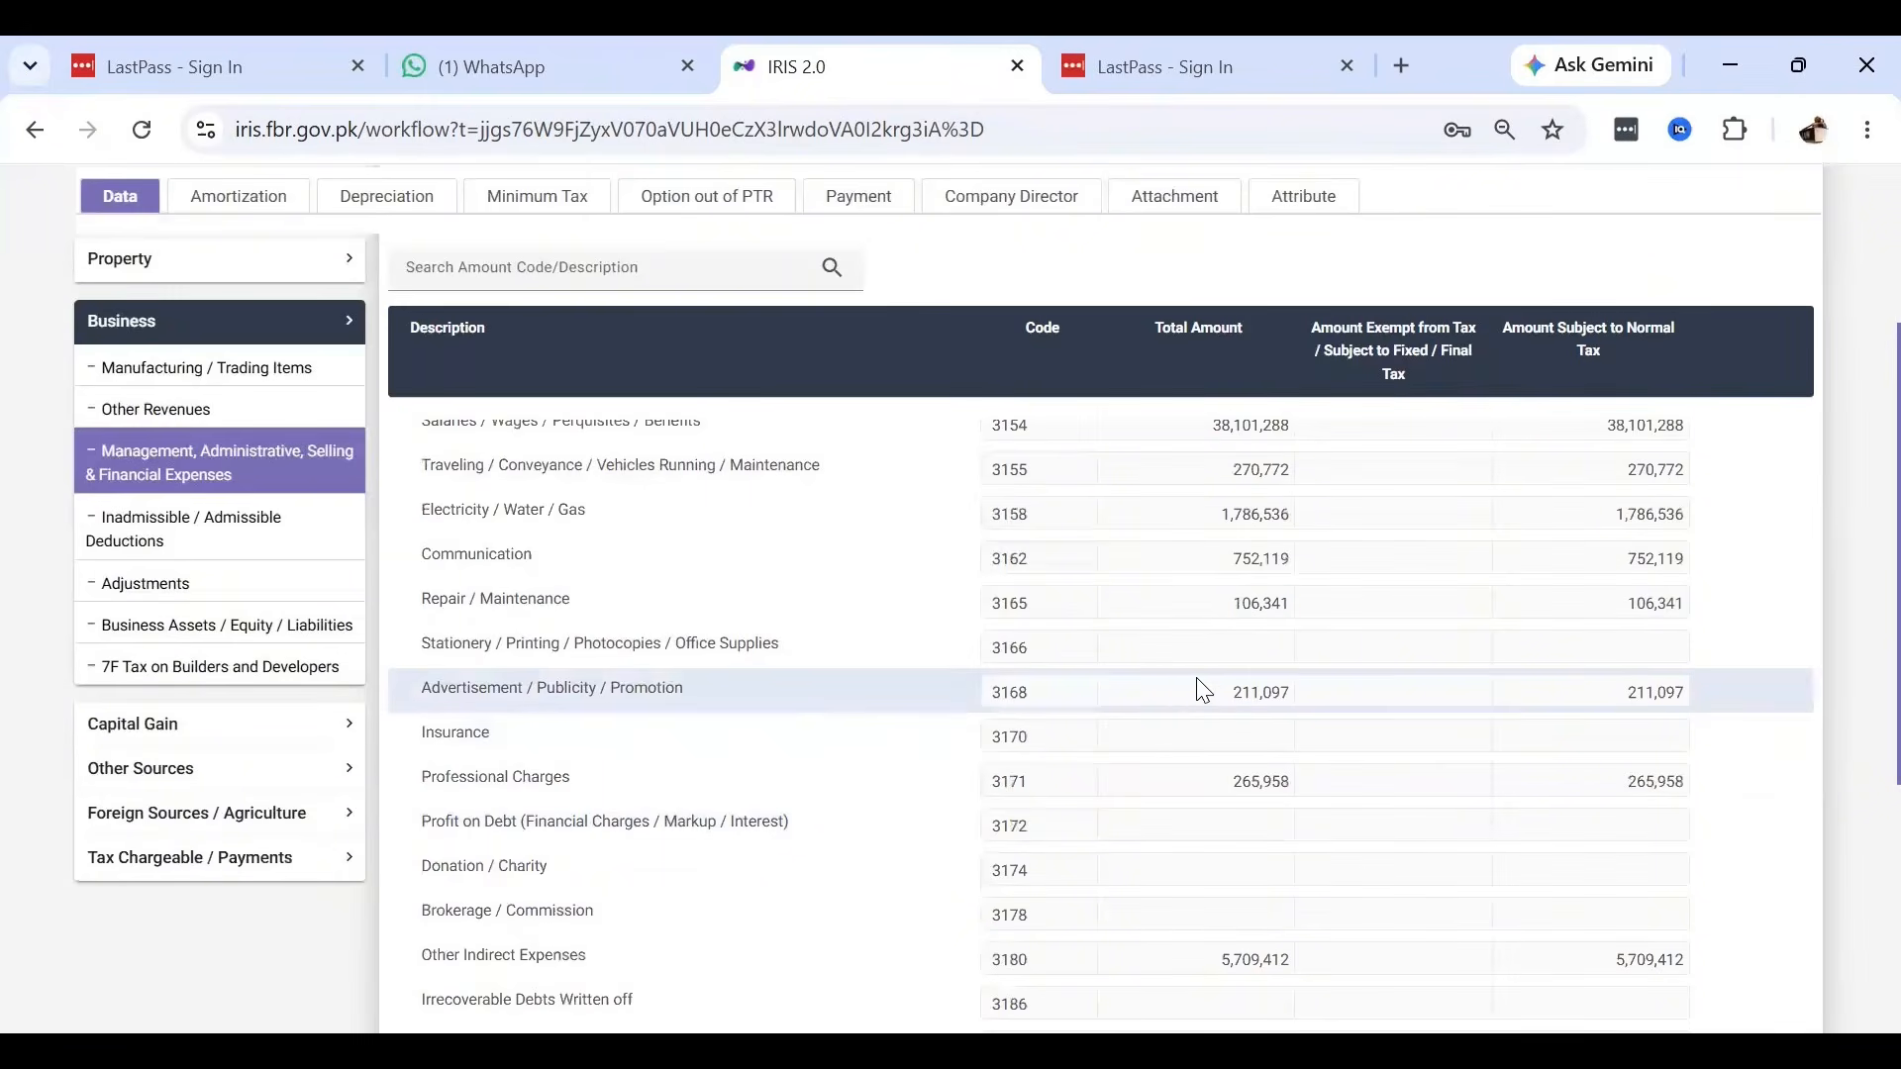
double_click(1203, 690)
key(alt+Tab)
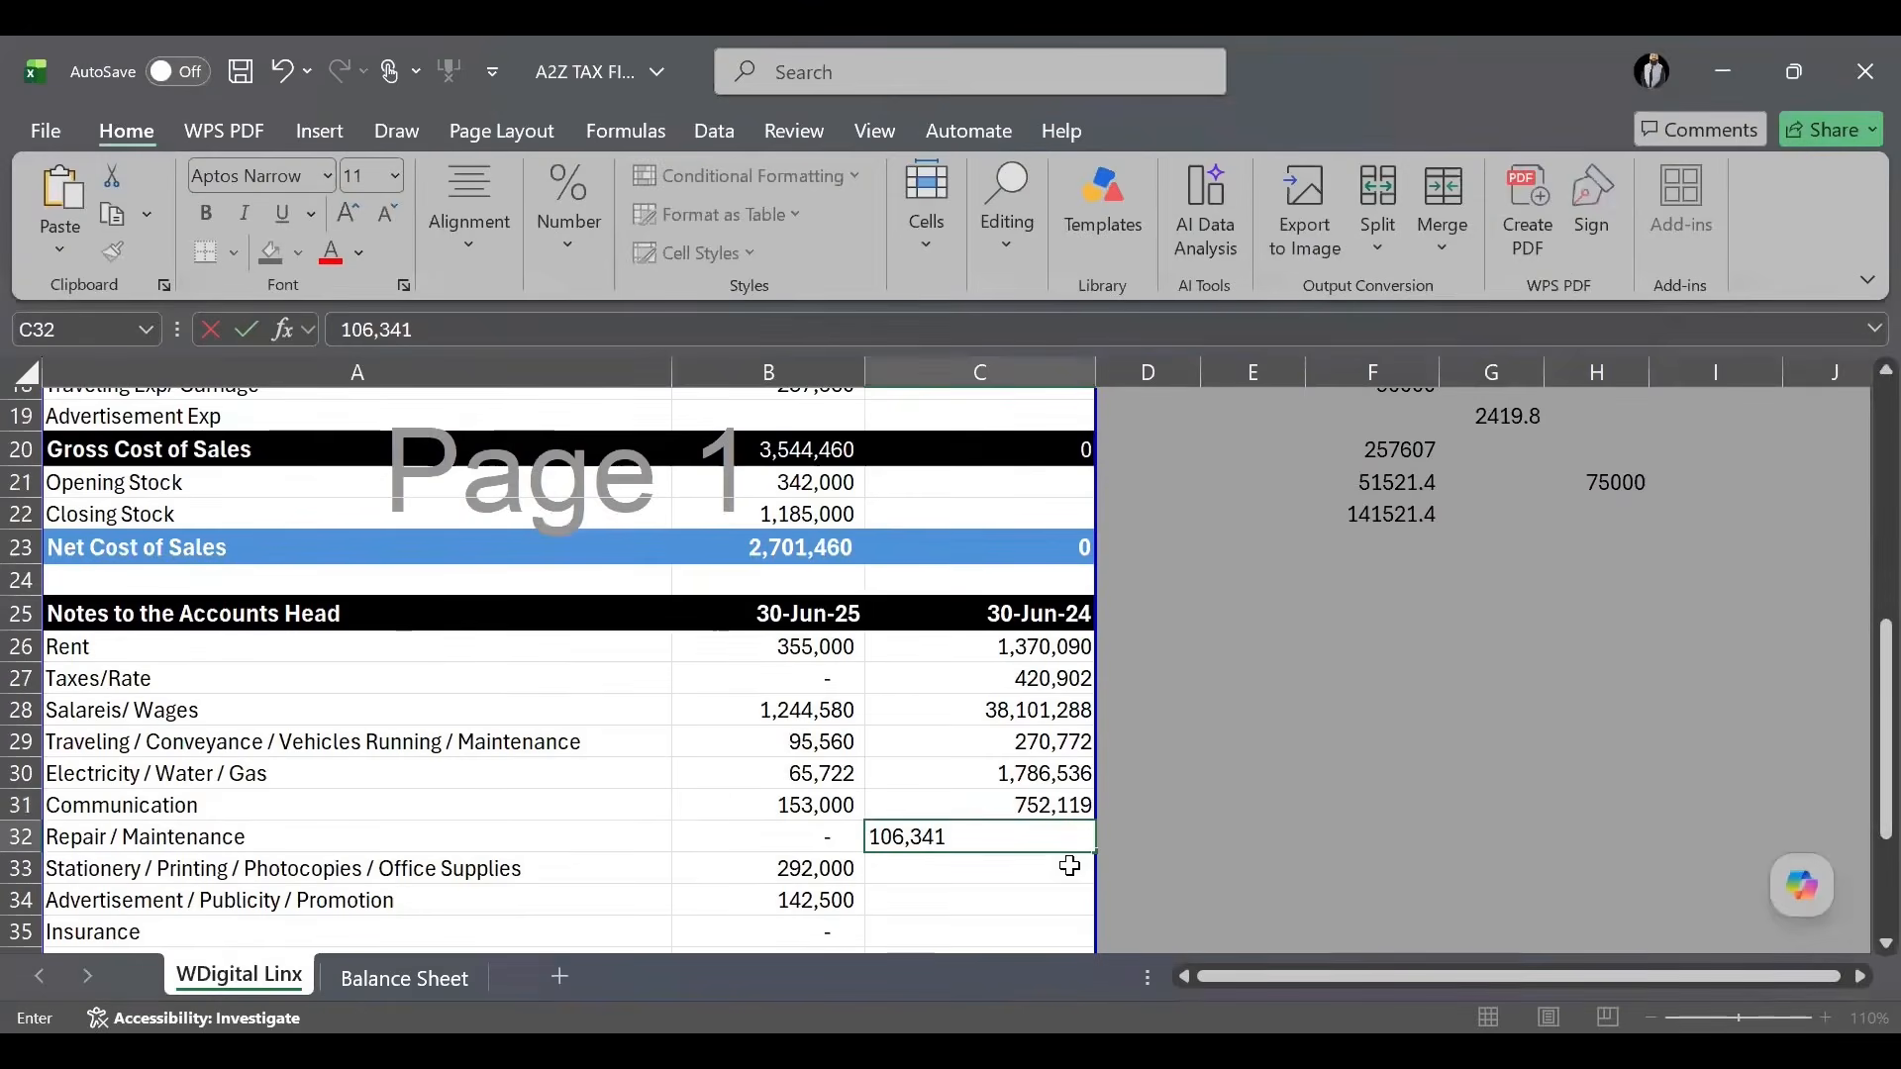
click(1055, 895)
text(211,097)
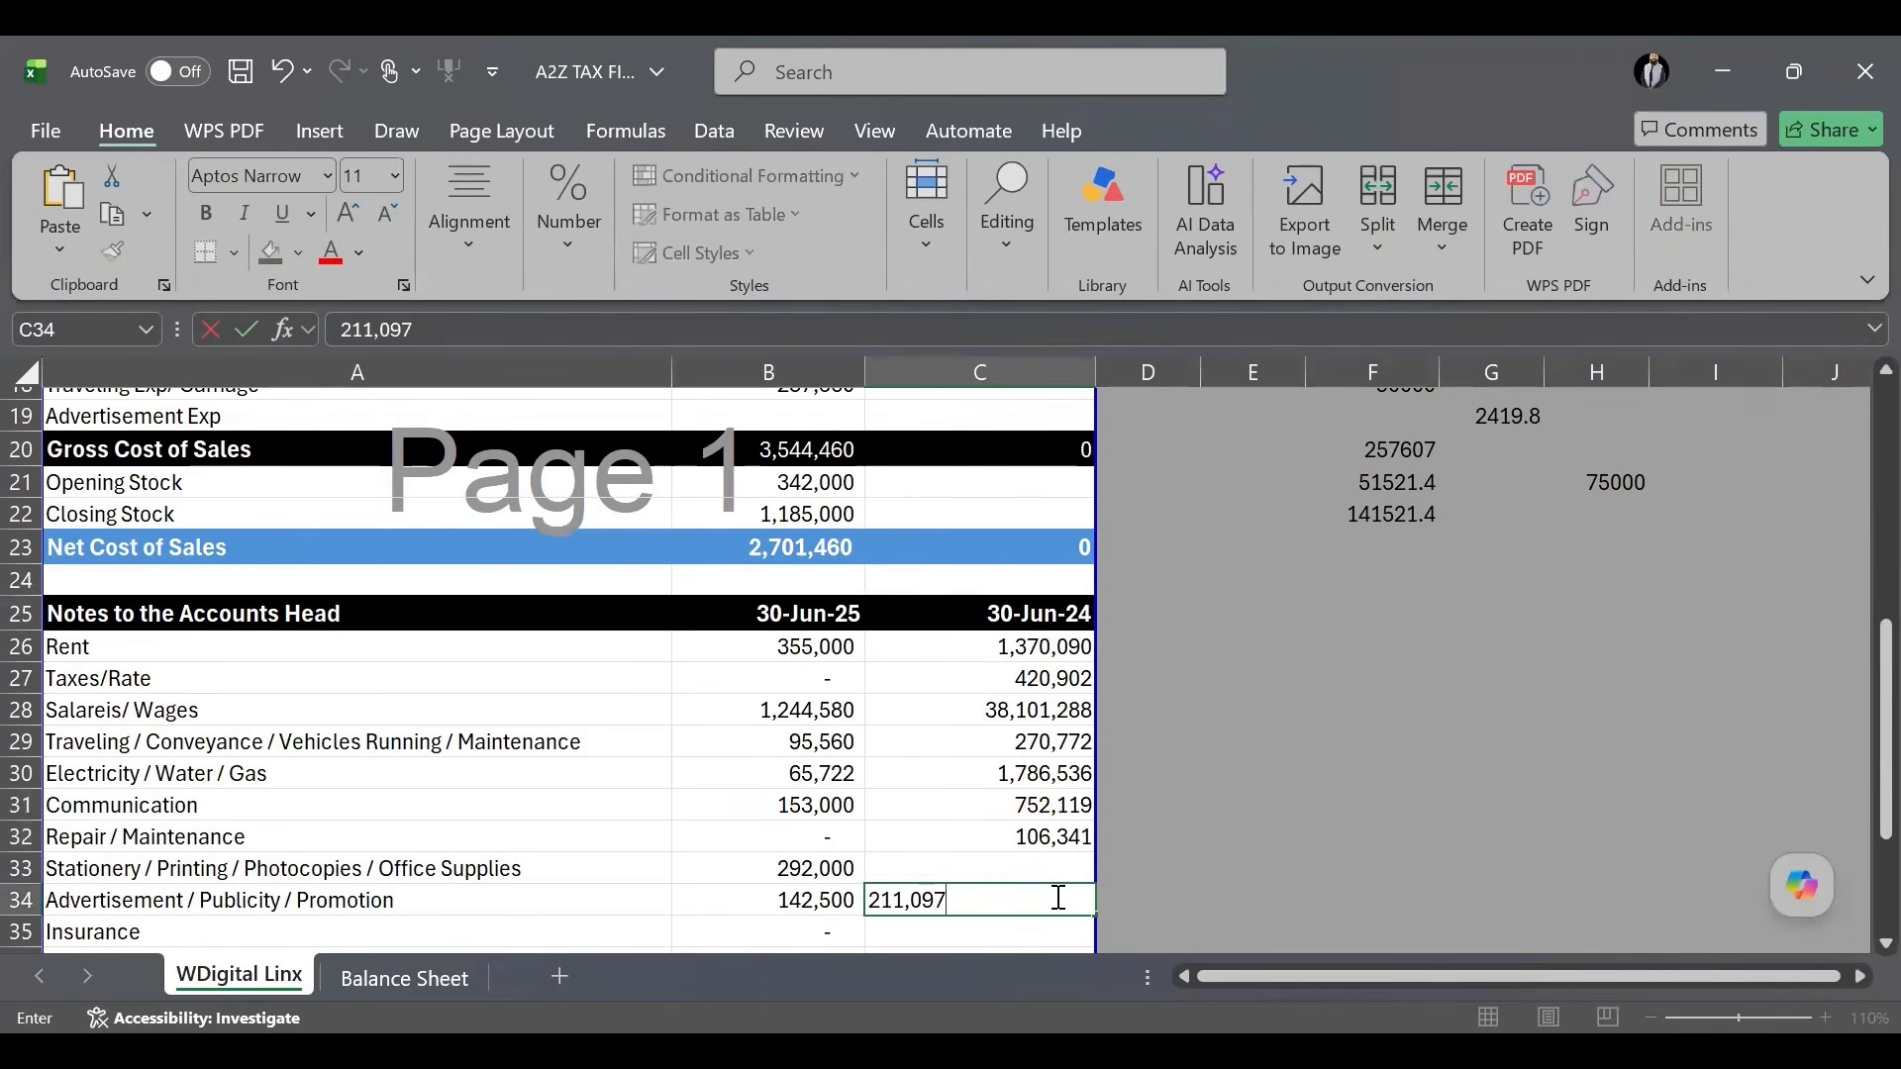
Copy Professional Charges 265,958 from IRIS into C36.
key(alt+Tab)
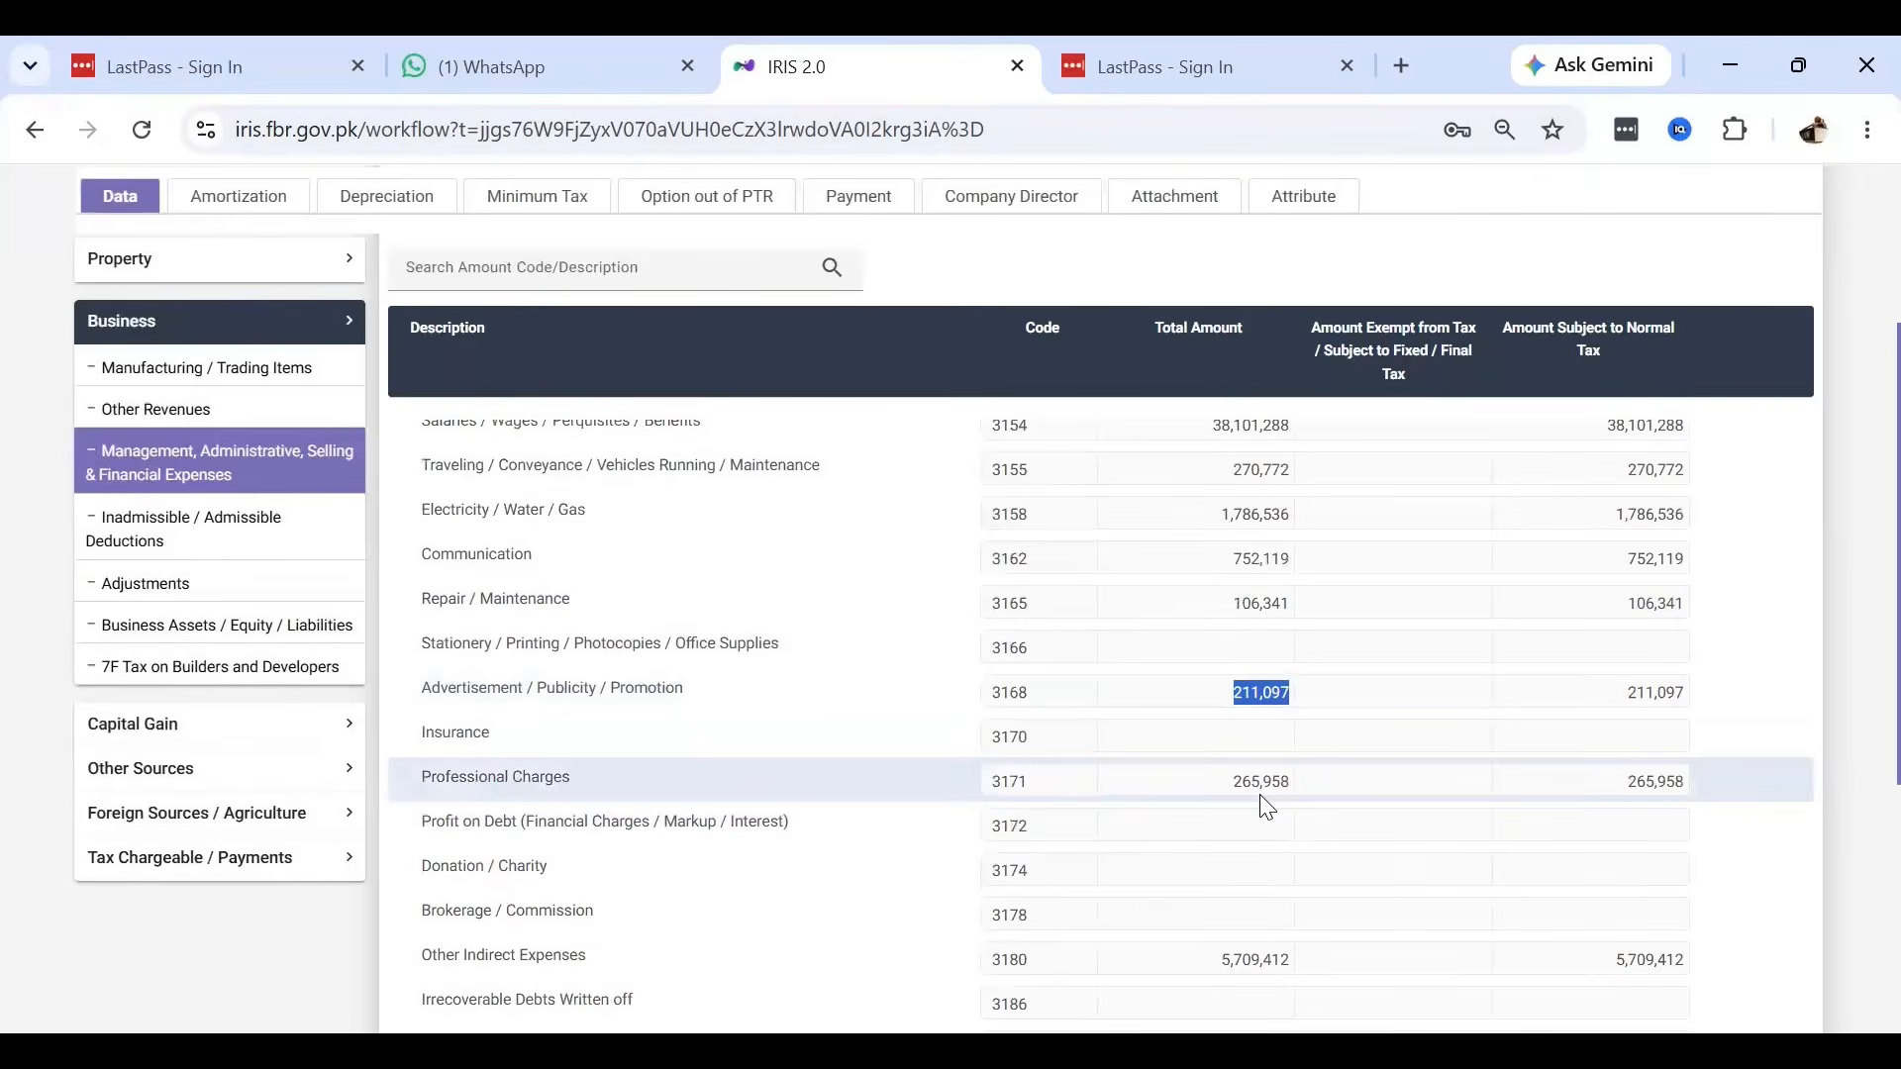
double_click(1262, 787)
key(alt+Tab)
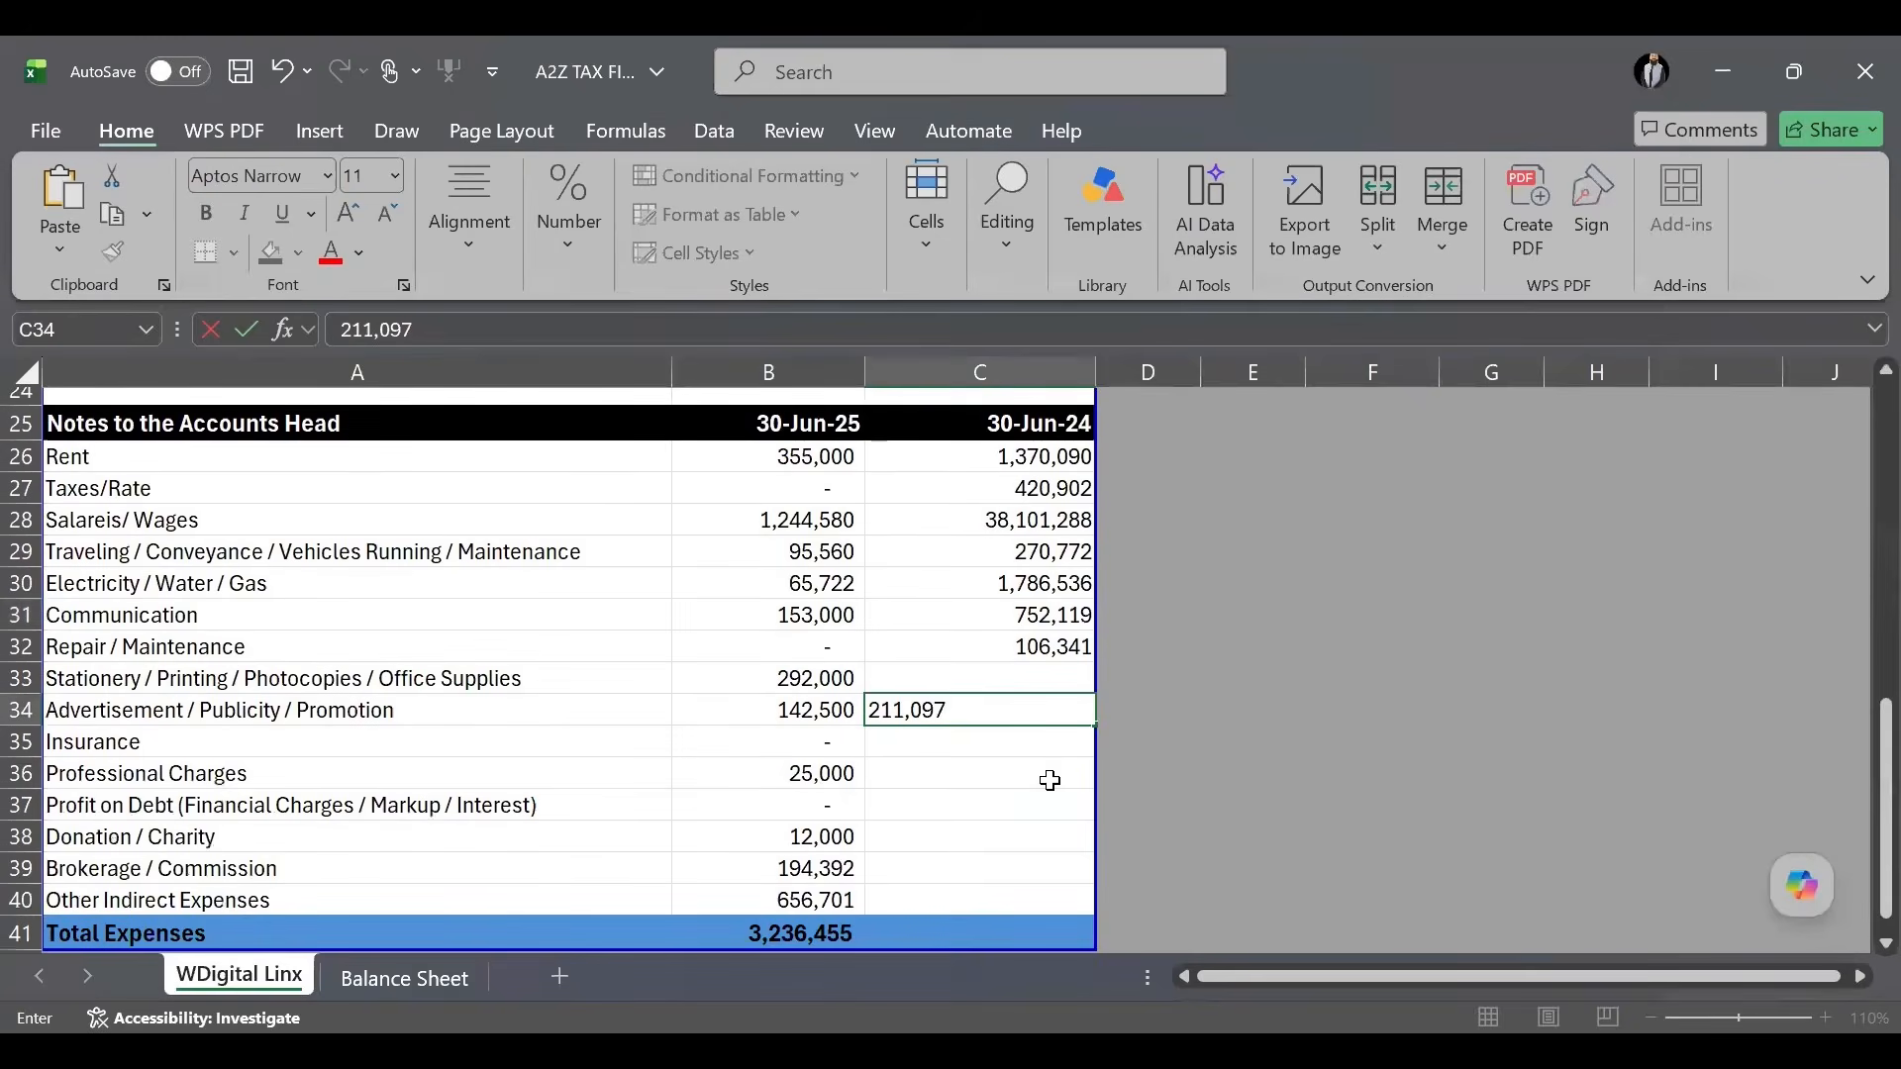
click(1047, 776)
key(ctrl+v)
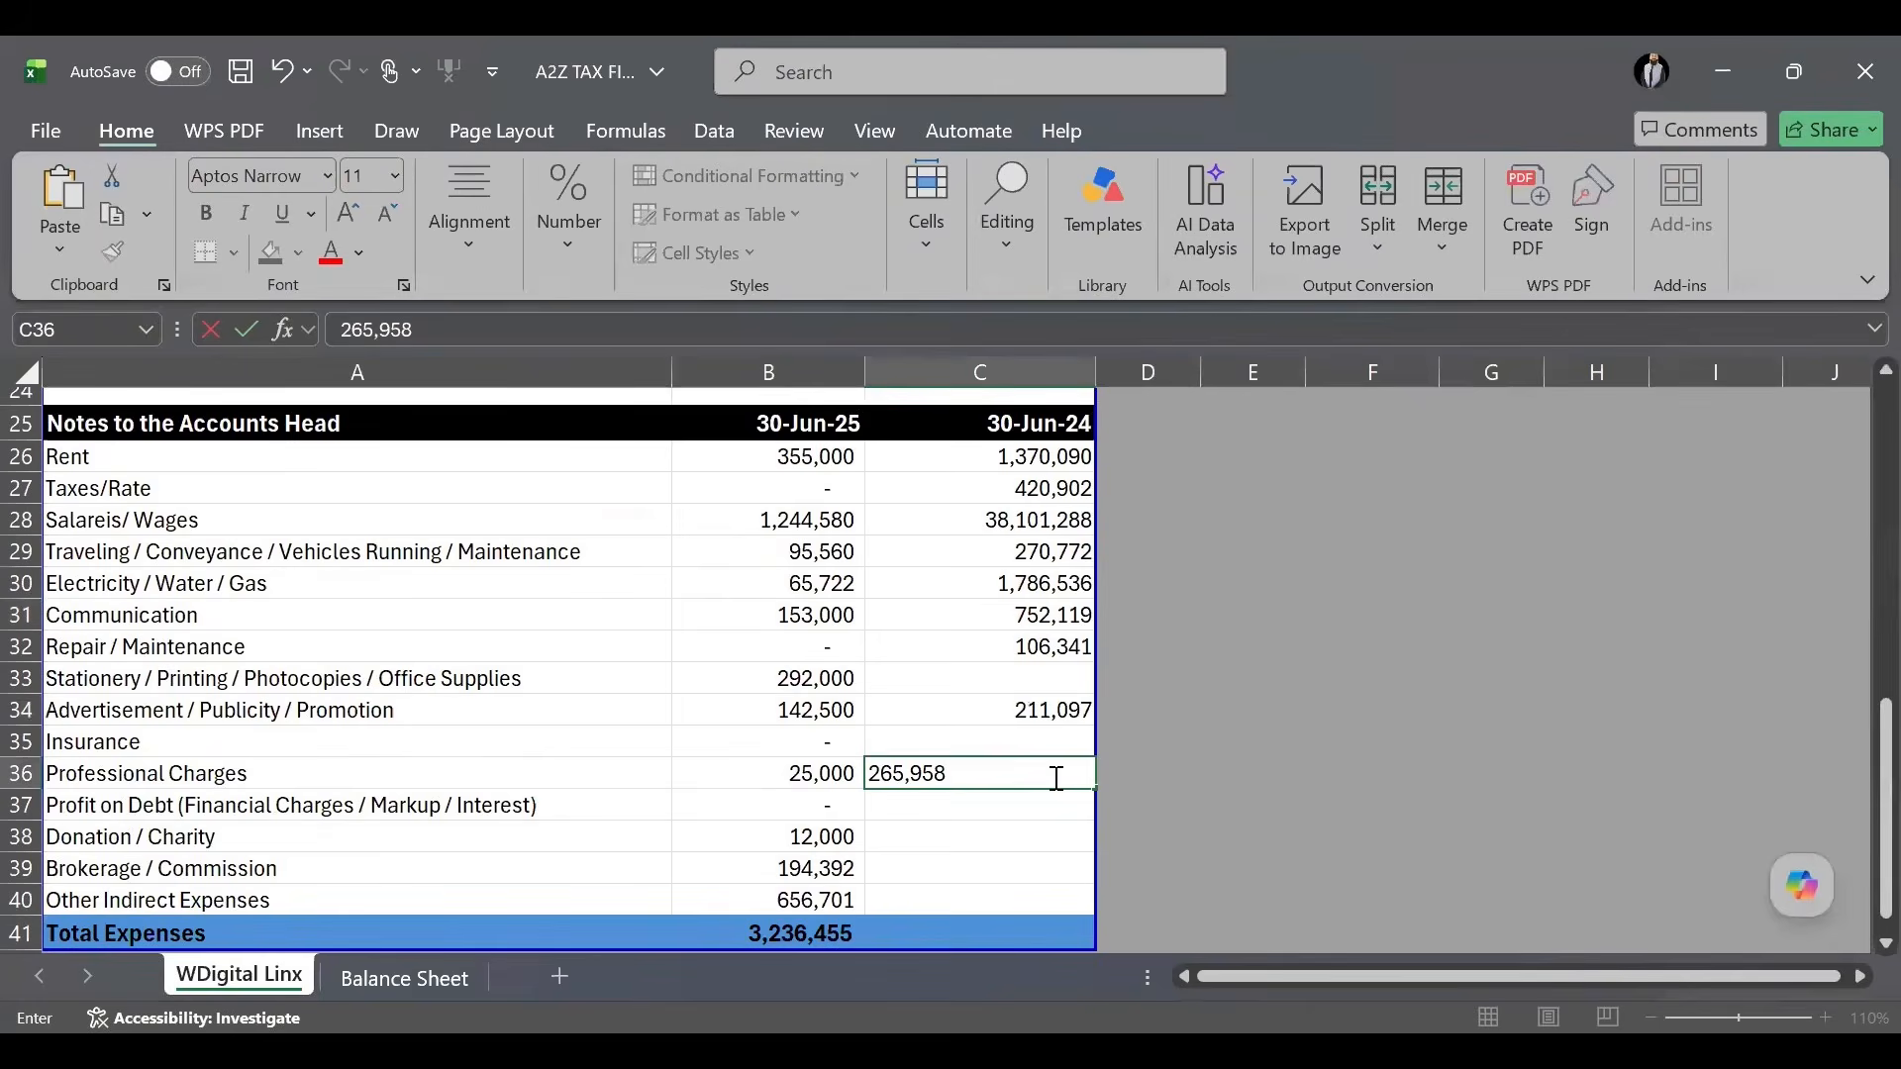
Copy Other Indirect Expenses 5,709,412 into C40, then select the Total Expenses formula in B41.
key(alt+Tab)
double_click(1265, 962)
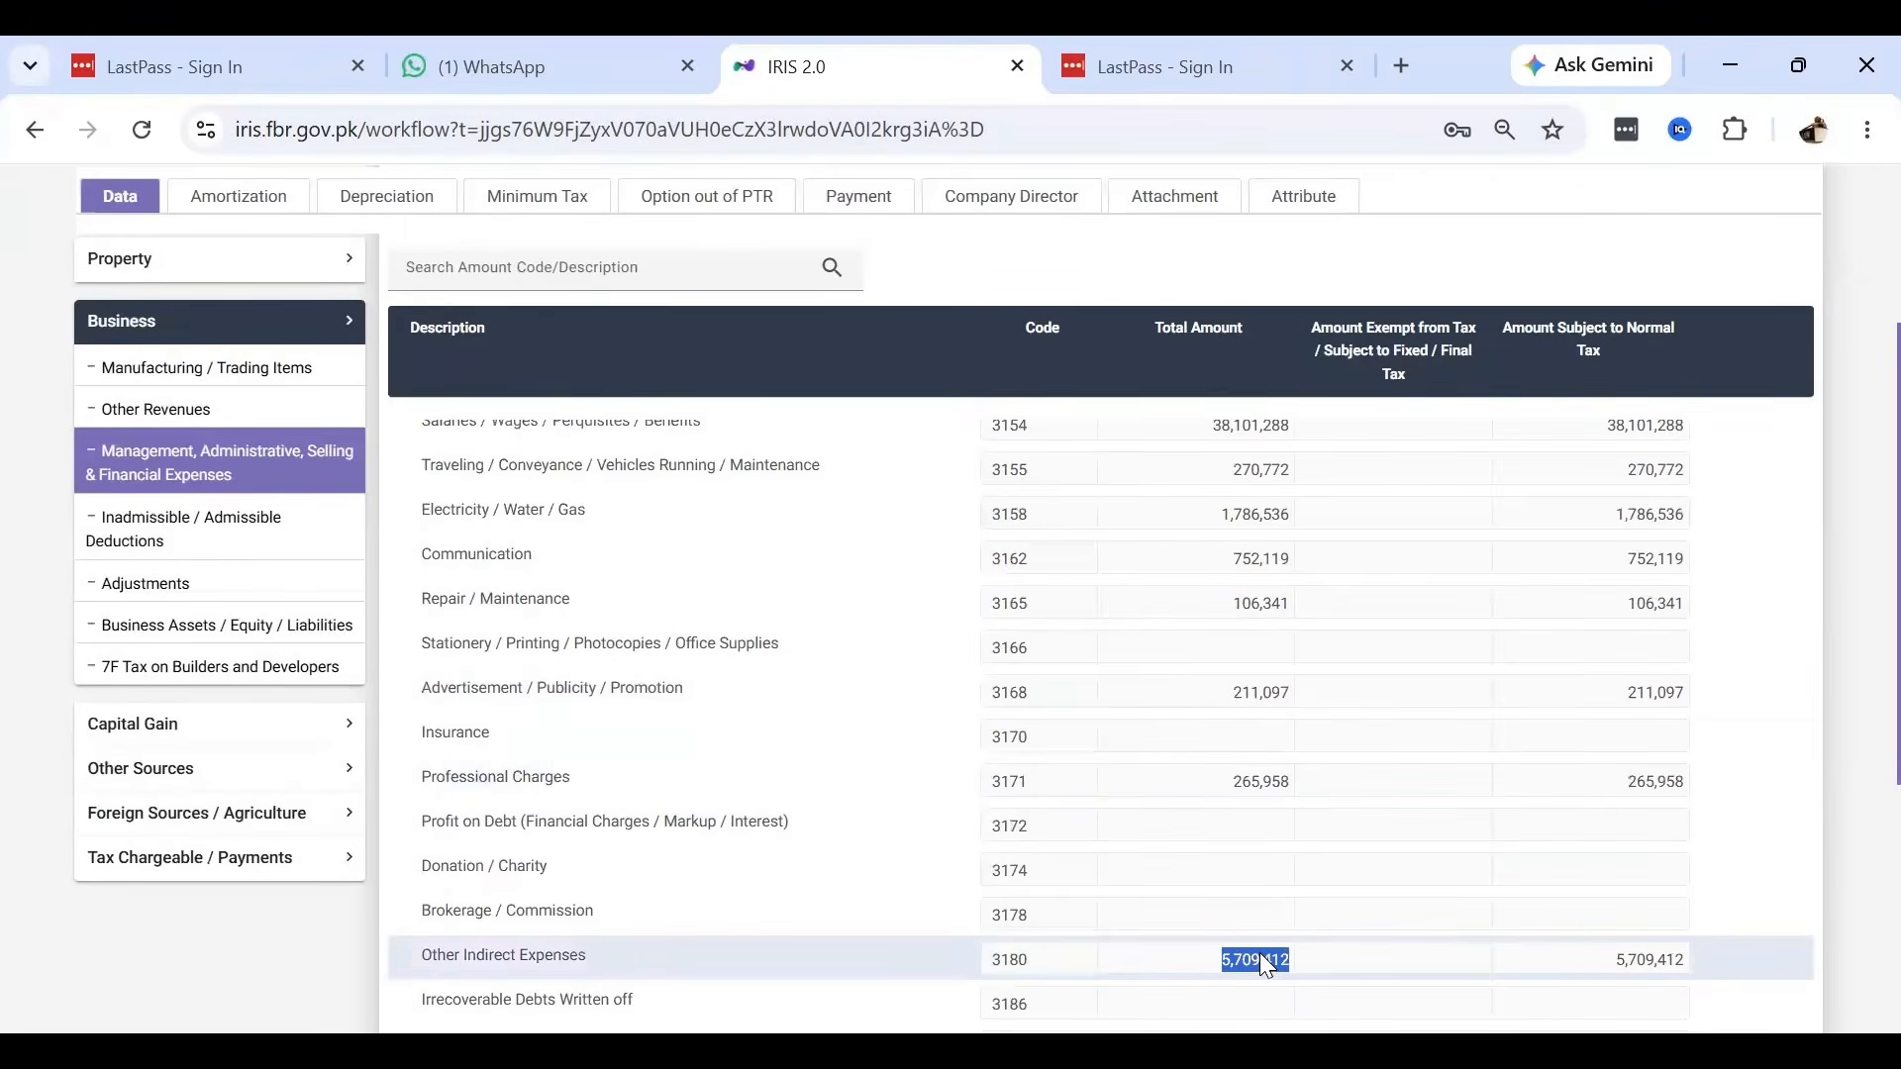
key(ctrl+c)
key(alt+Tab)
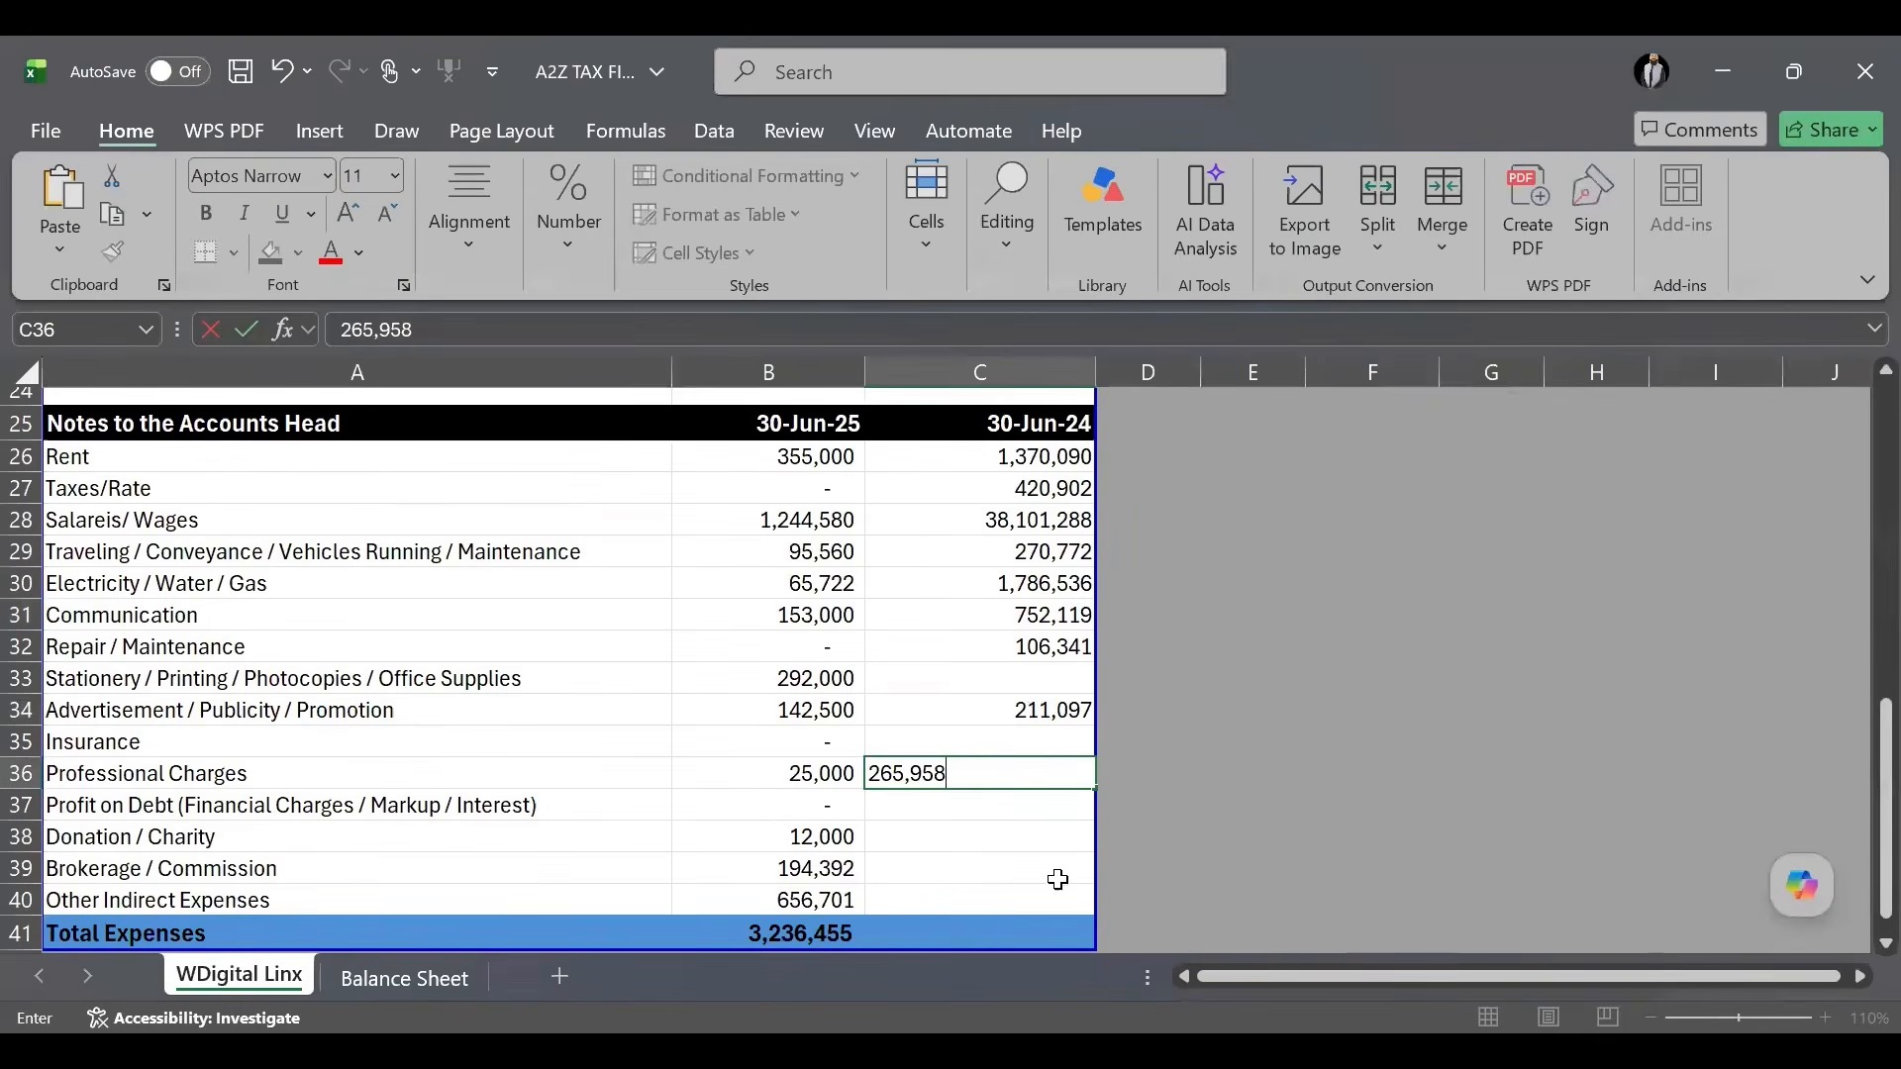
click(1048, 900)
key(ctrl+v)
click(1257, 860)
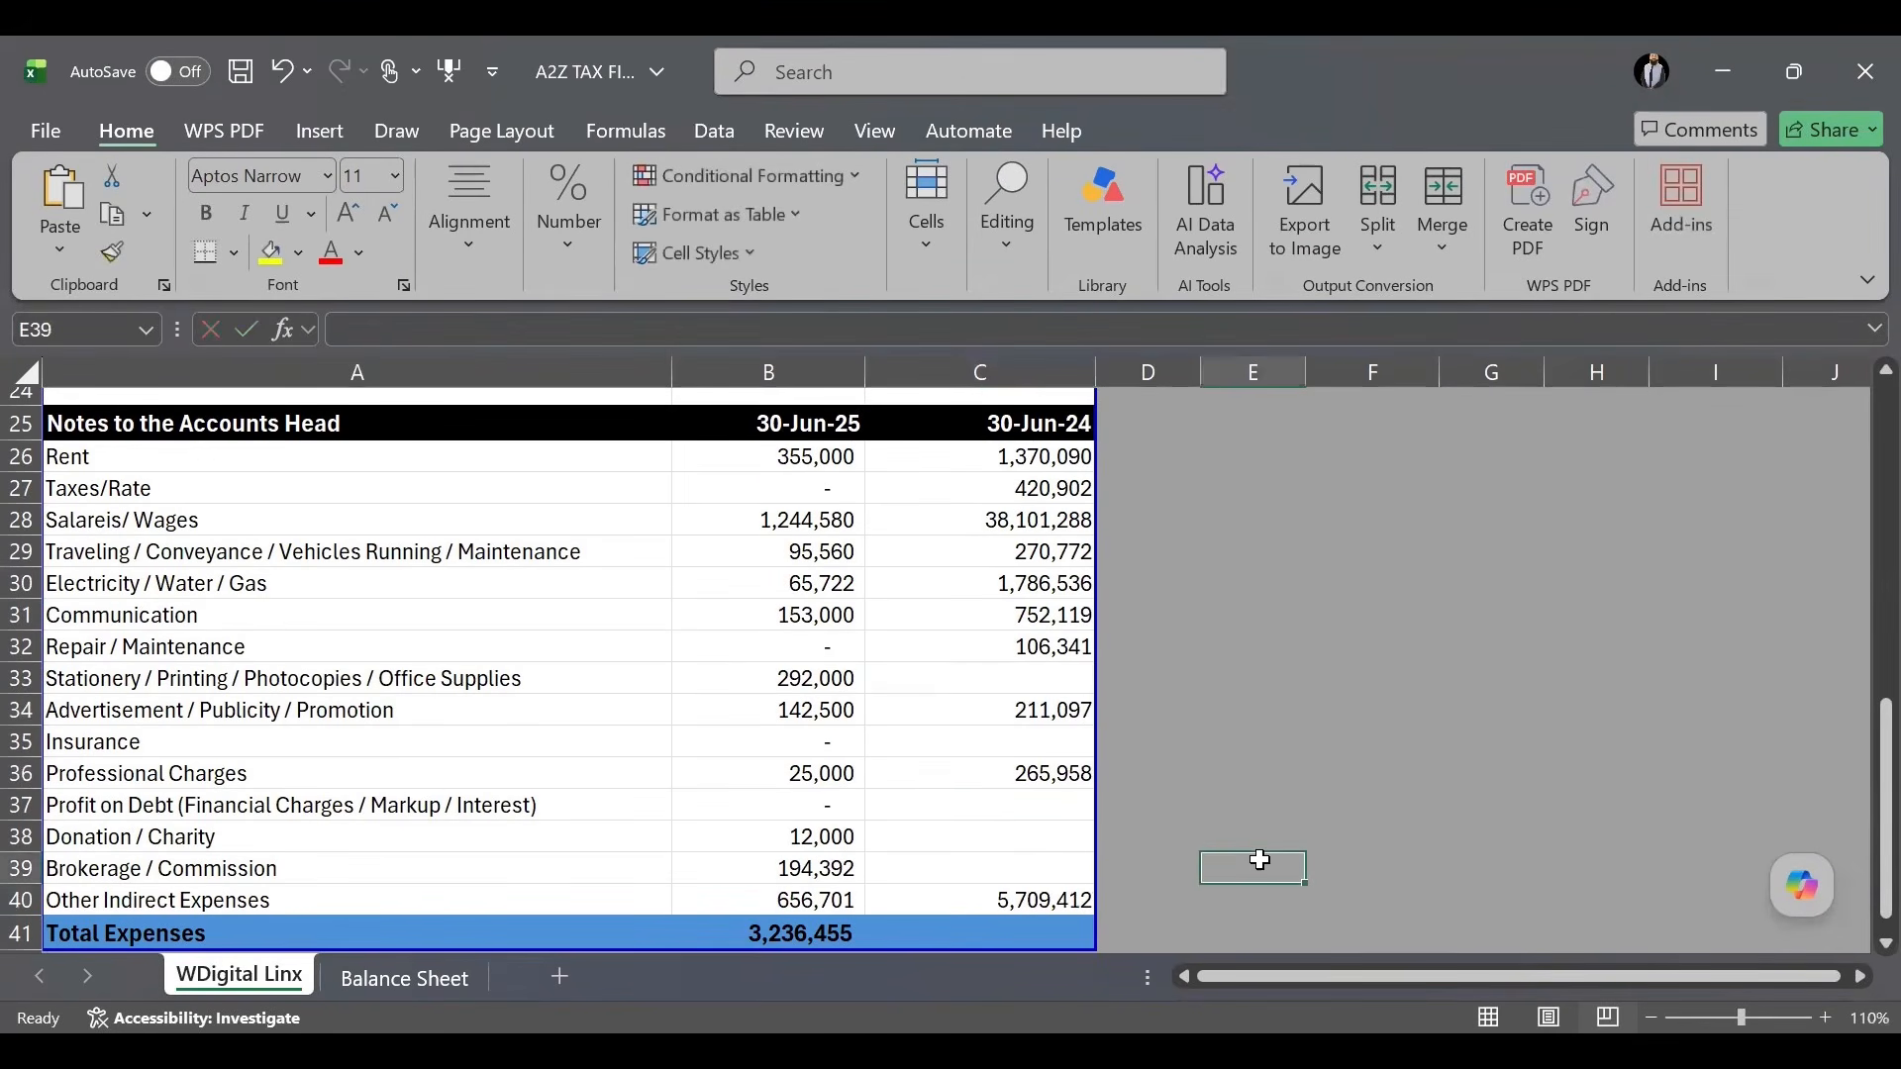
key(alt+Tab)
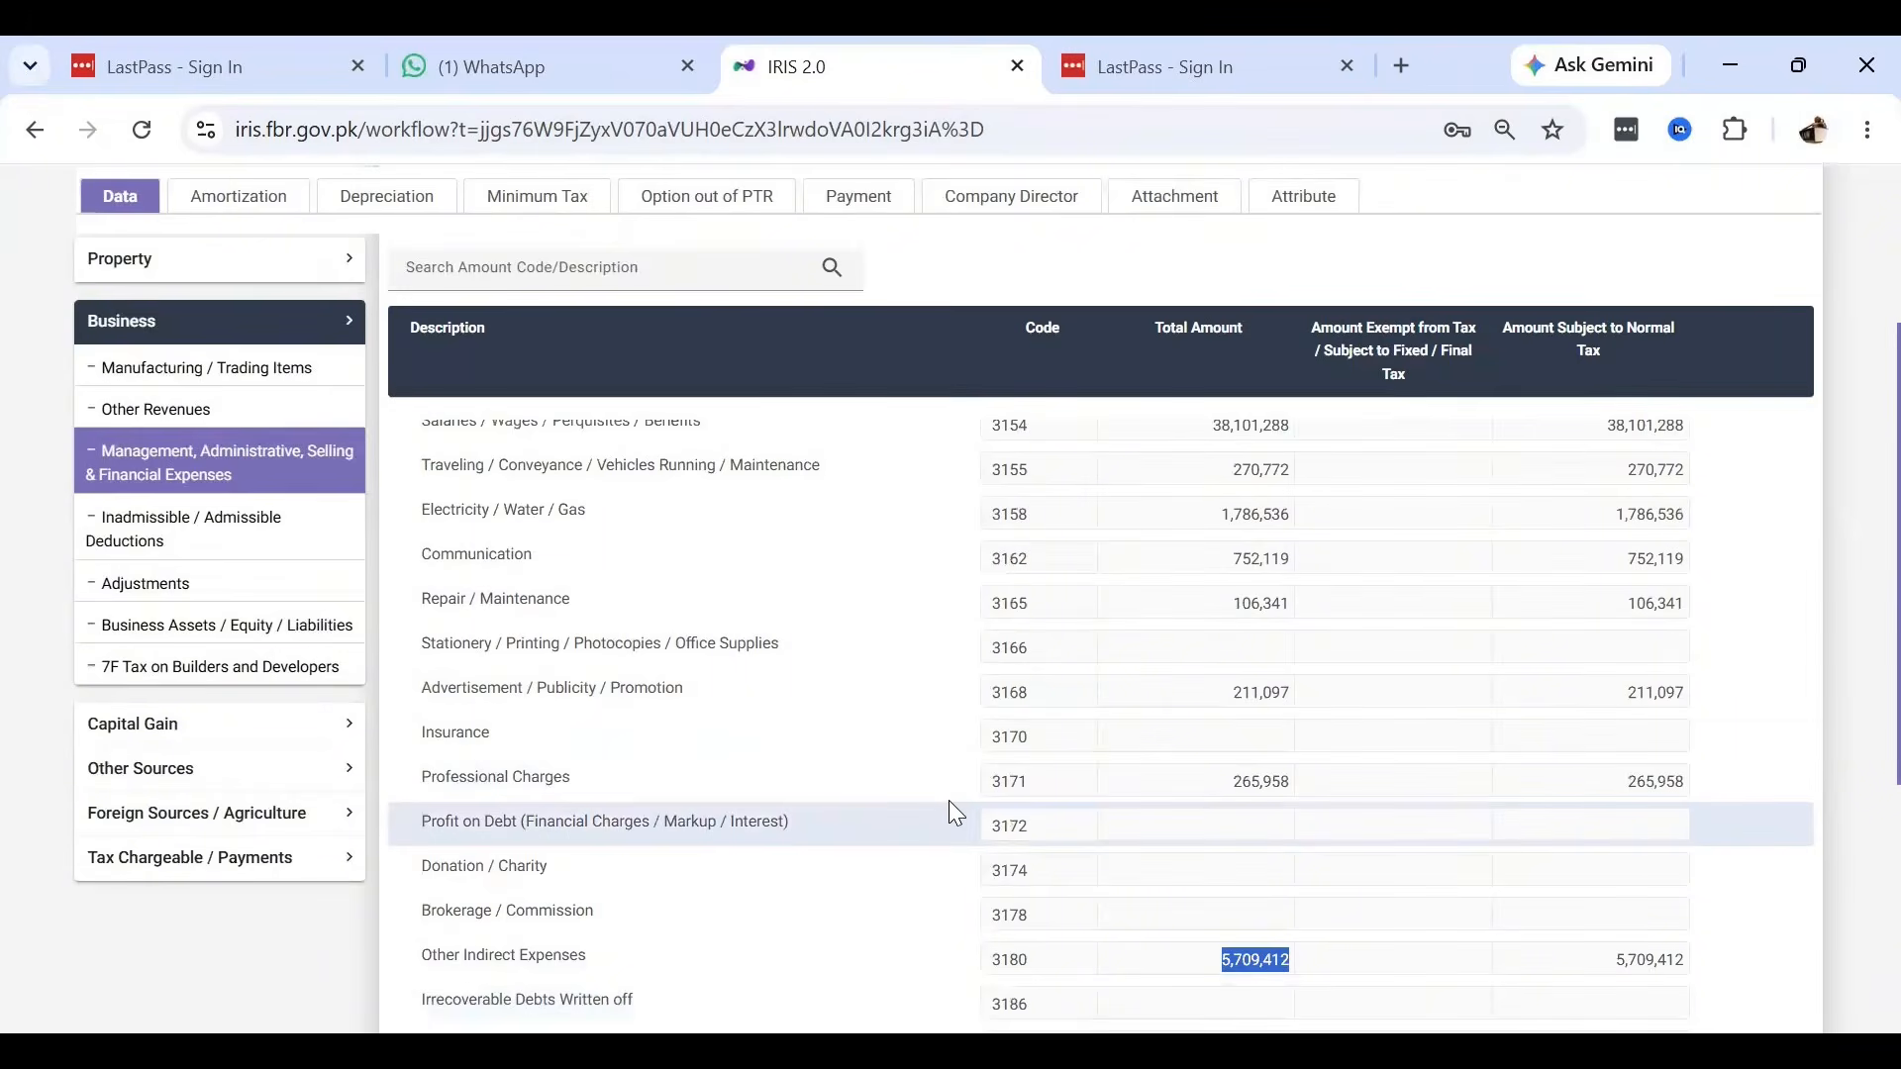
key(alt+Tab)
click(853, 933)
Fill the Total Expenses formula from B41 into C41, giving 48,994,515.
drag(864, 949, 1079, 839)
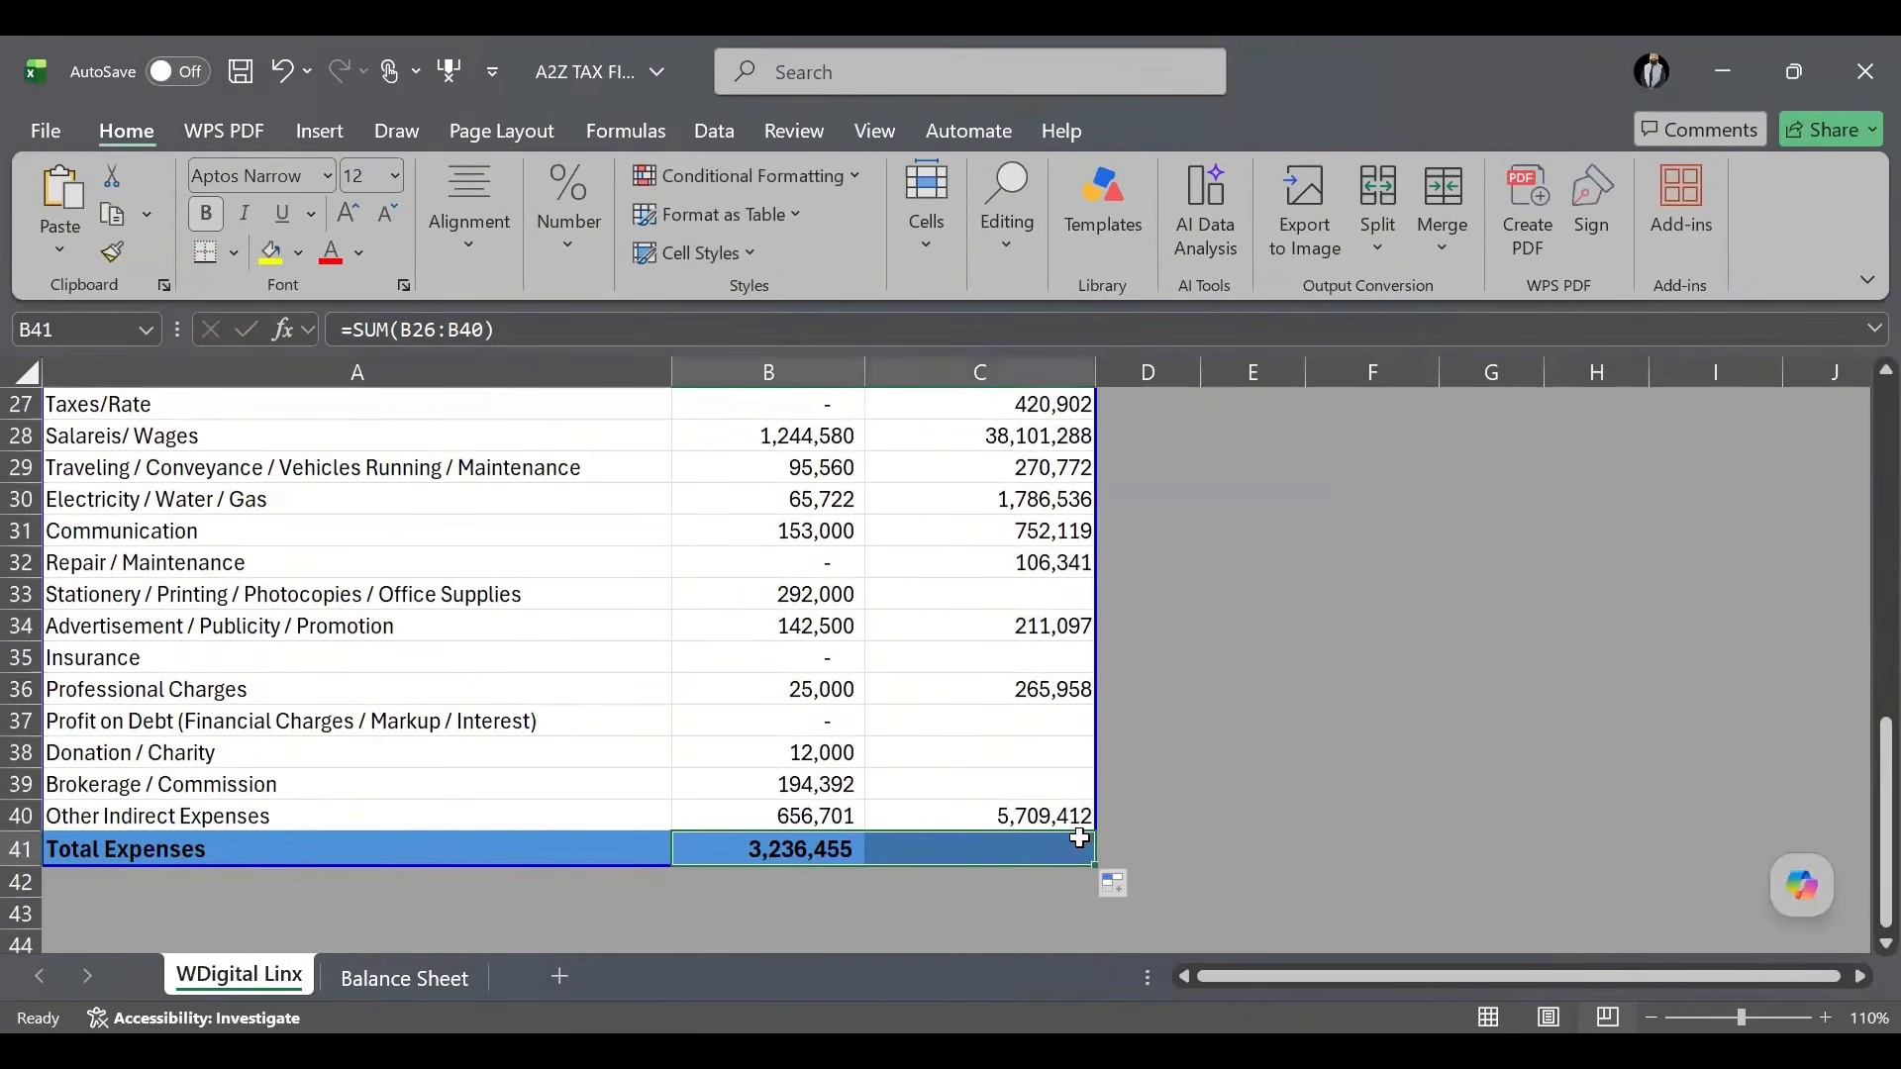
click(1174, 802)
scroll(1174, 802, up, 5)
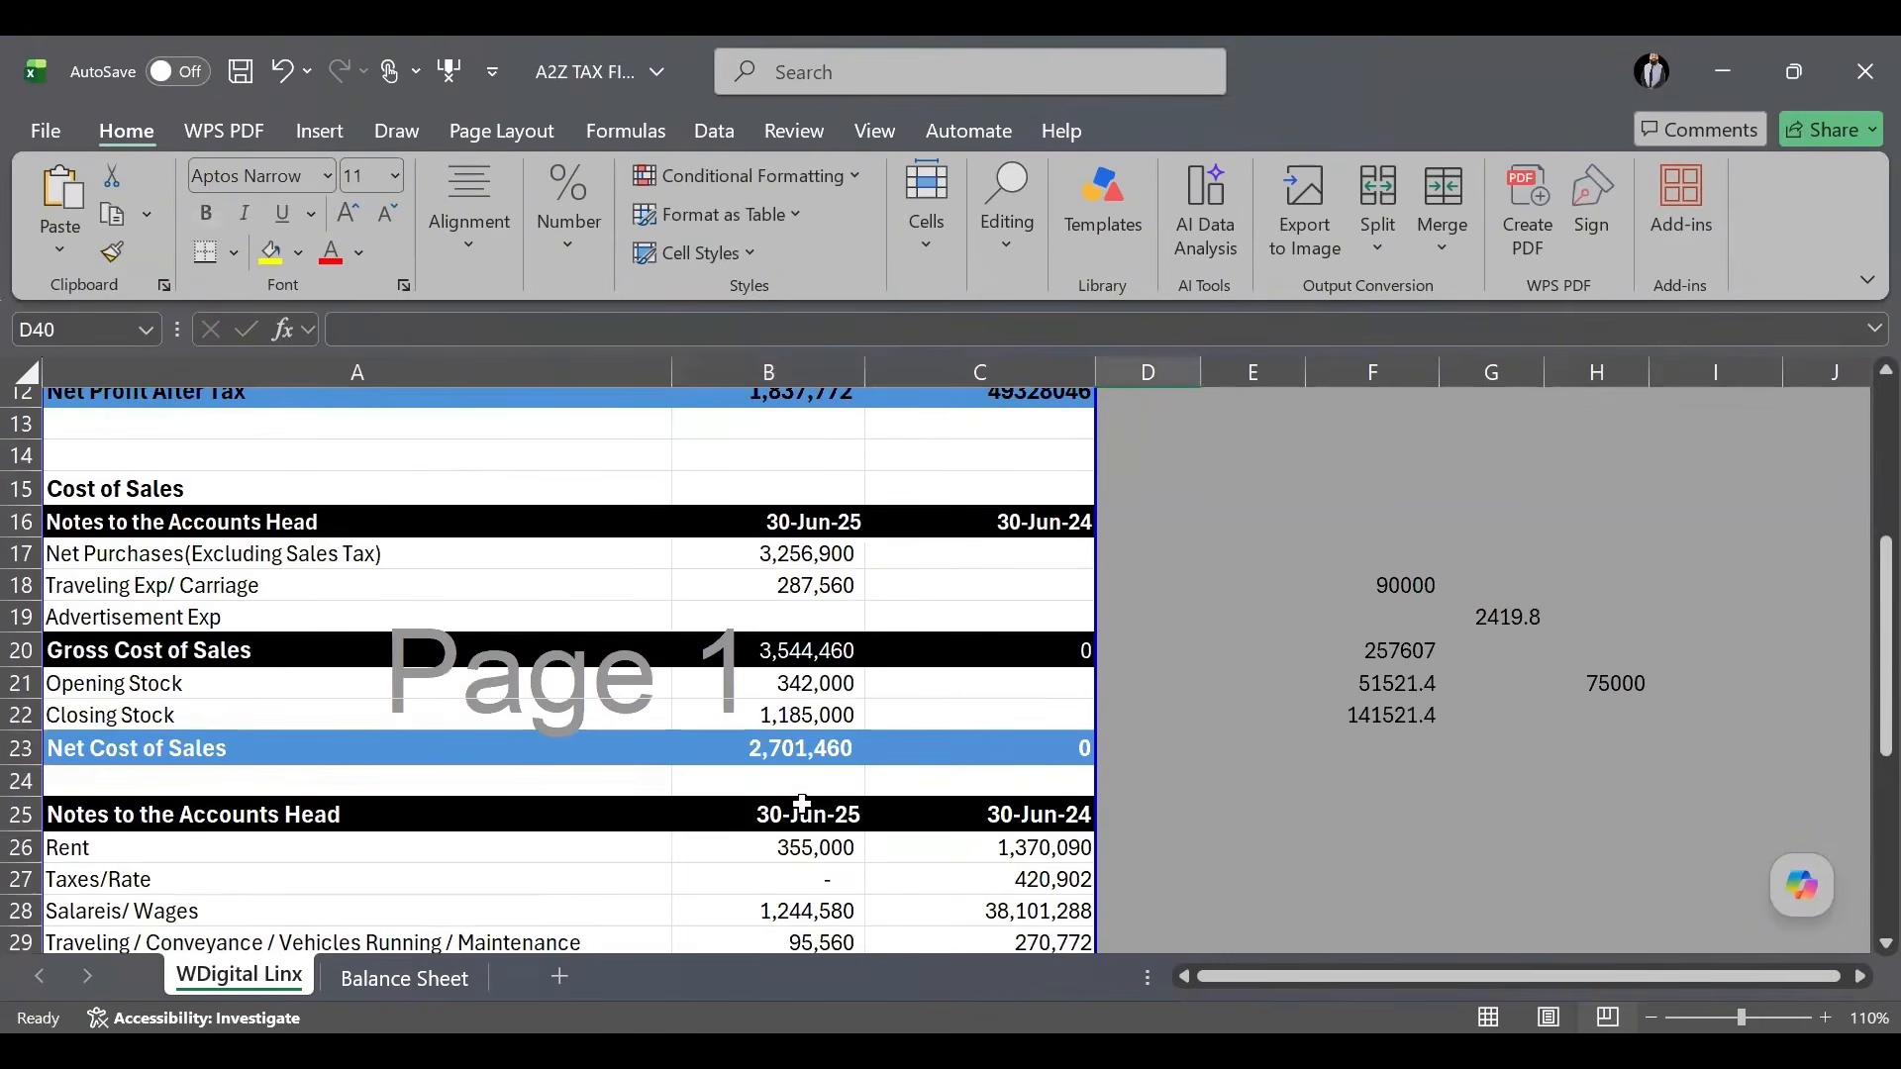
Copy the Net Cost of Sales (B23) and Gross Cost of Sales (B20) formulas into column C.
click(835, 752)
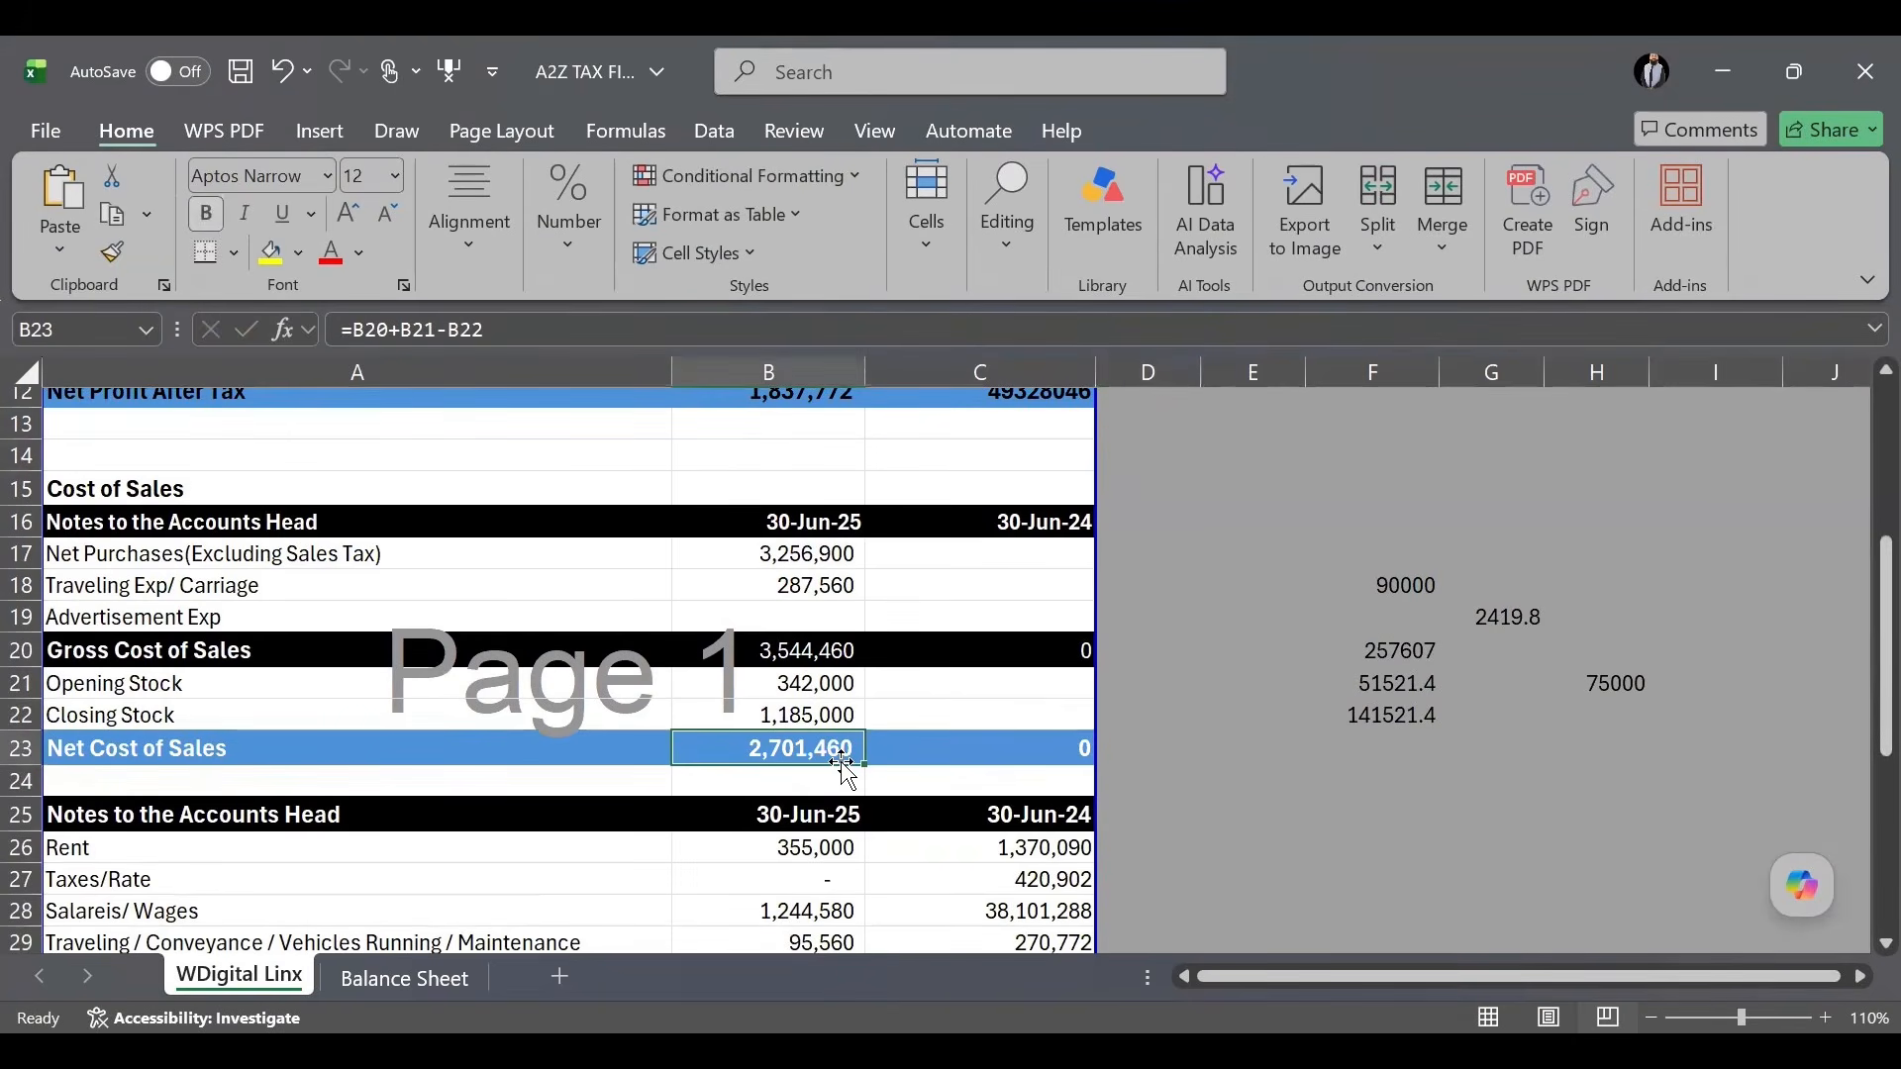
drag(841, 765, 1061, 772)
click(800, 651)
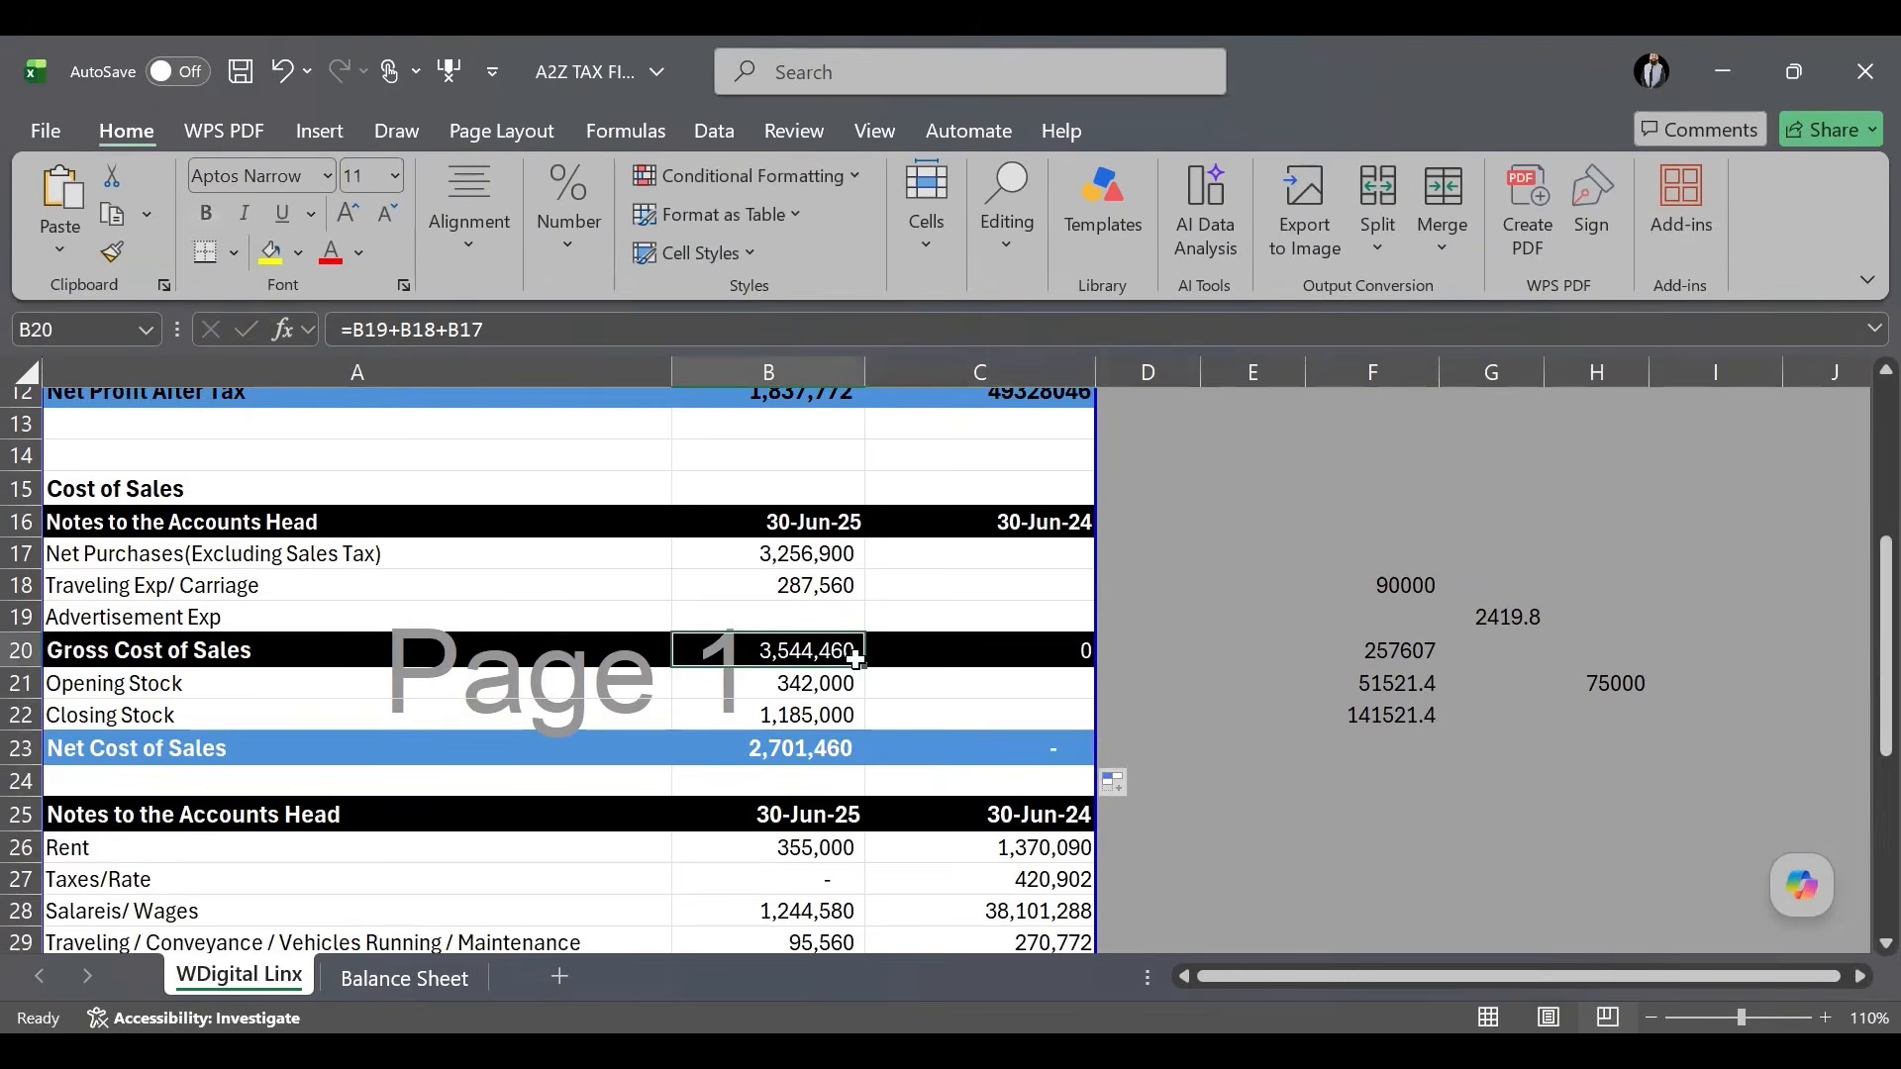
drag(864, 671, 1079, 656)
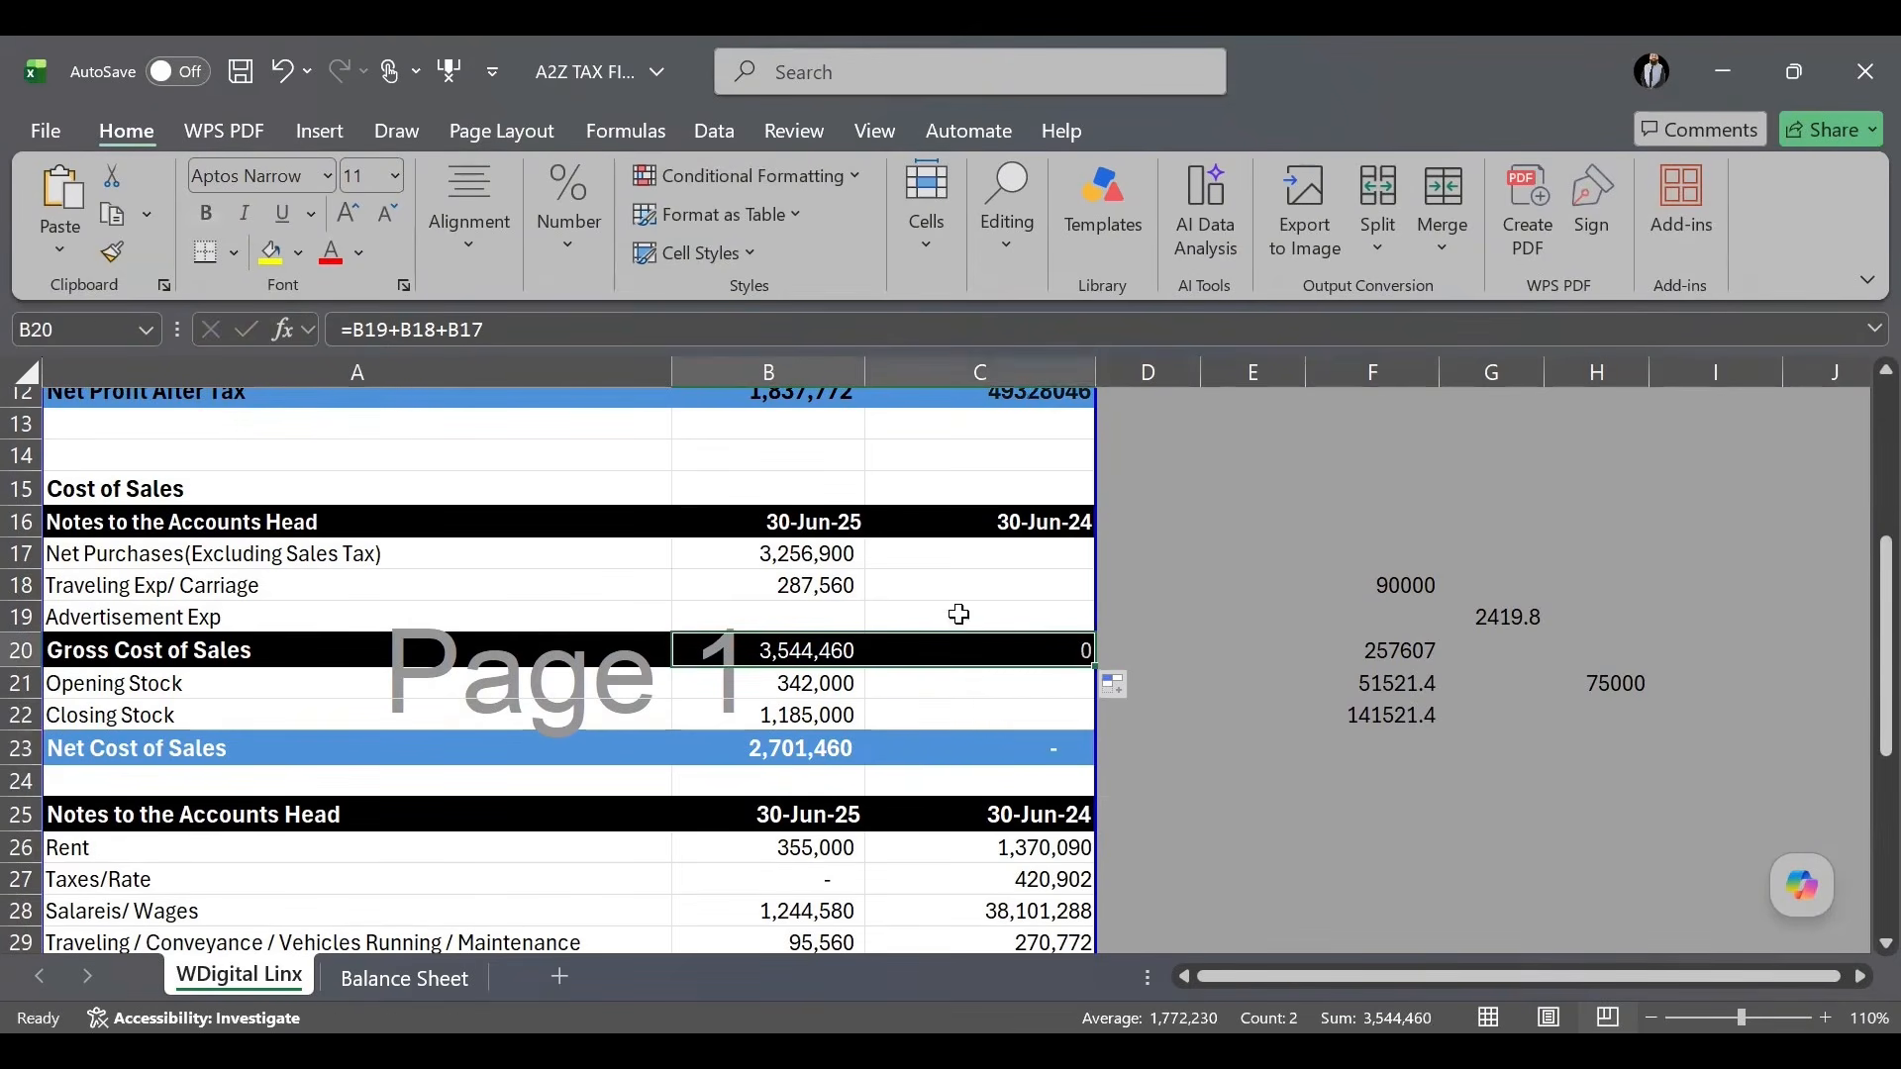
Check the Brokerage/Commission formula and the Rent to Salaries amounts for both years.
scroll(876, 544, up, 3)
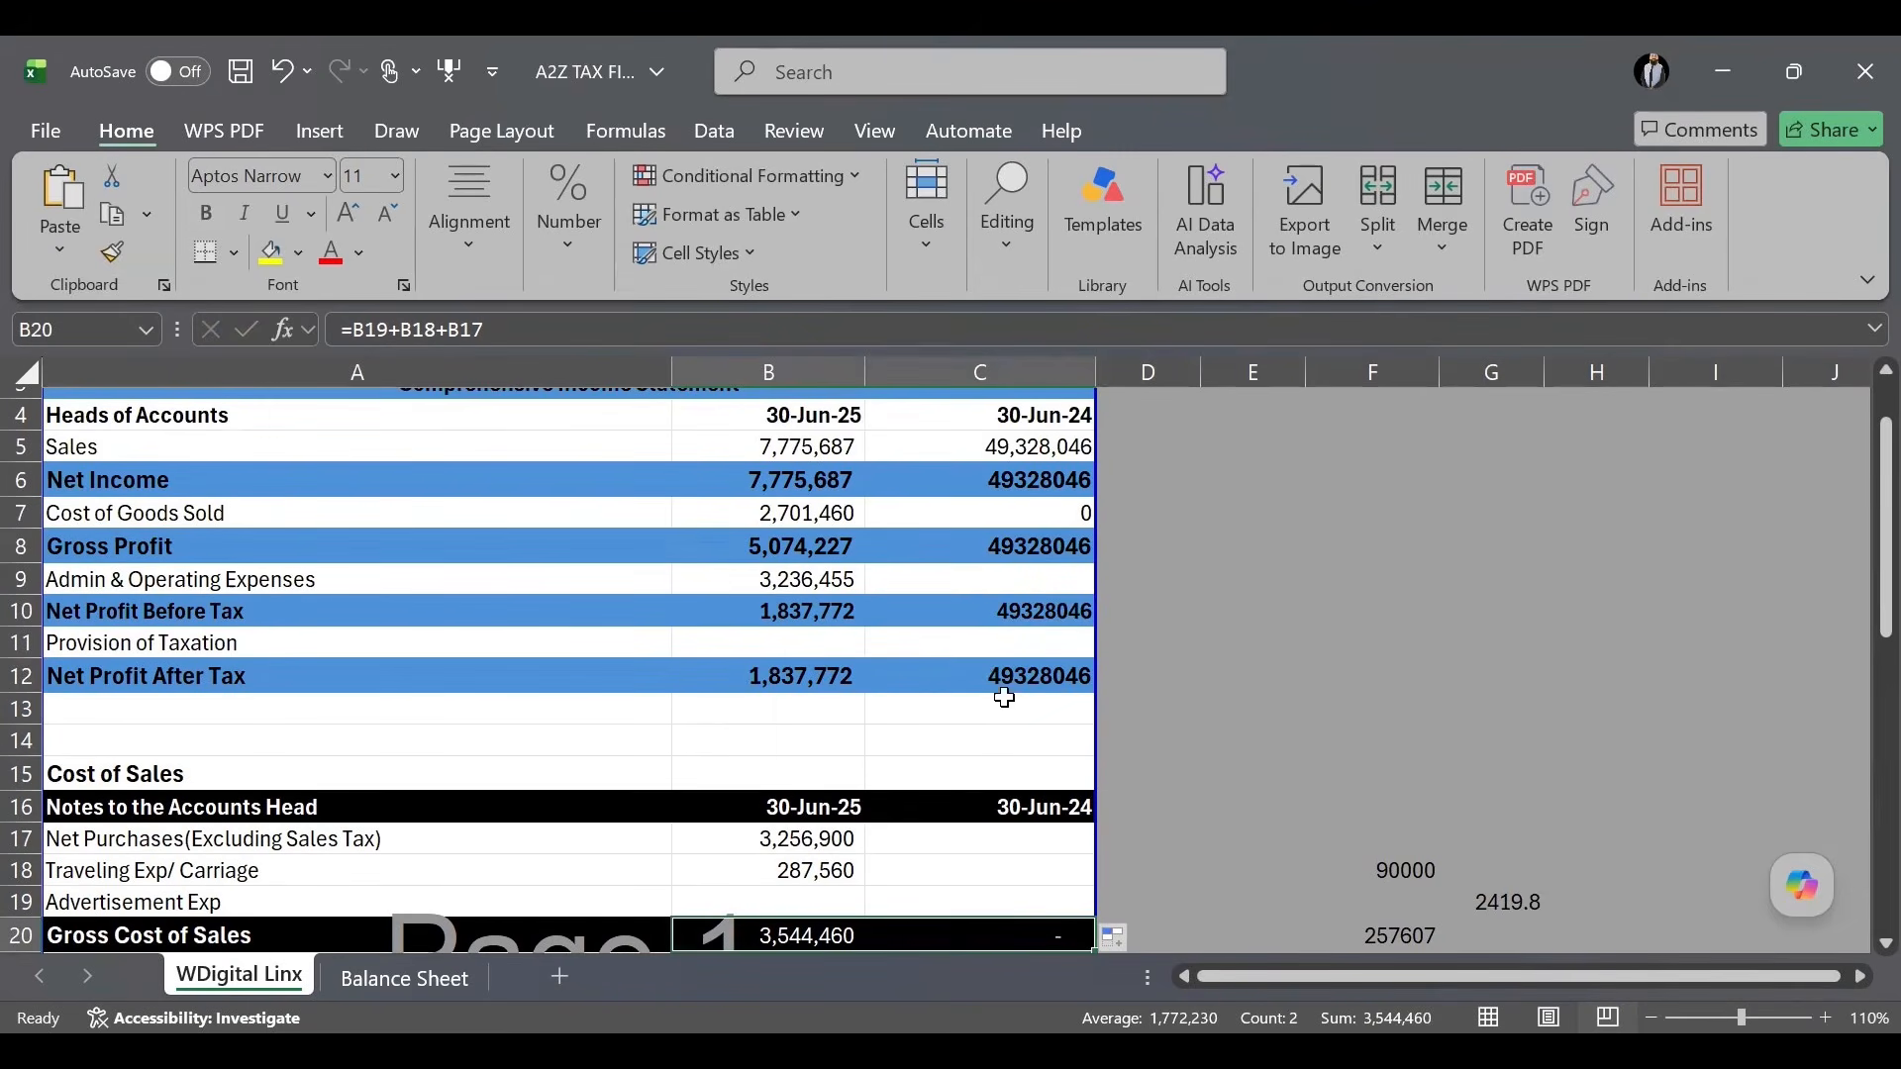
scroll(1008, 606, down, 4)
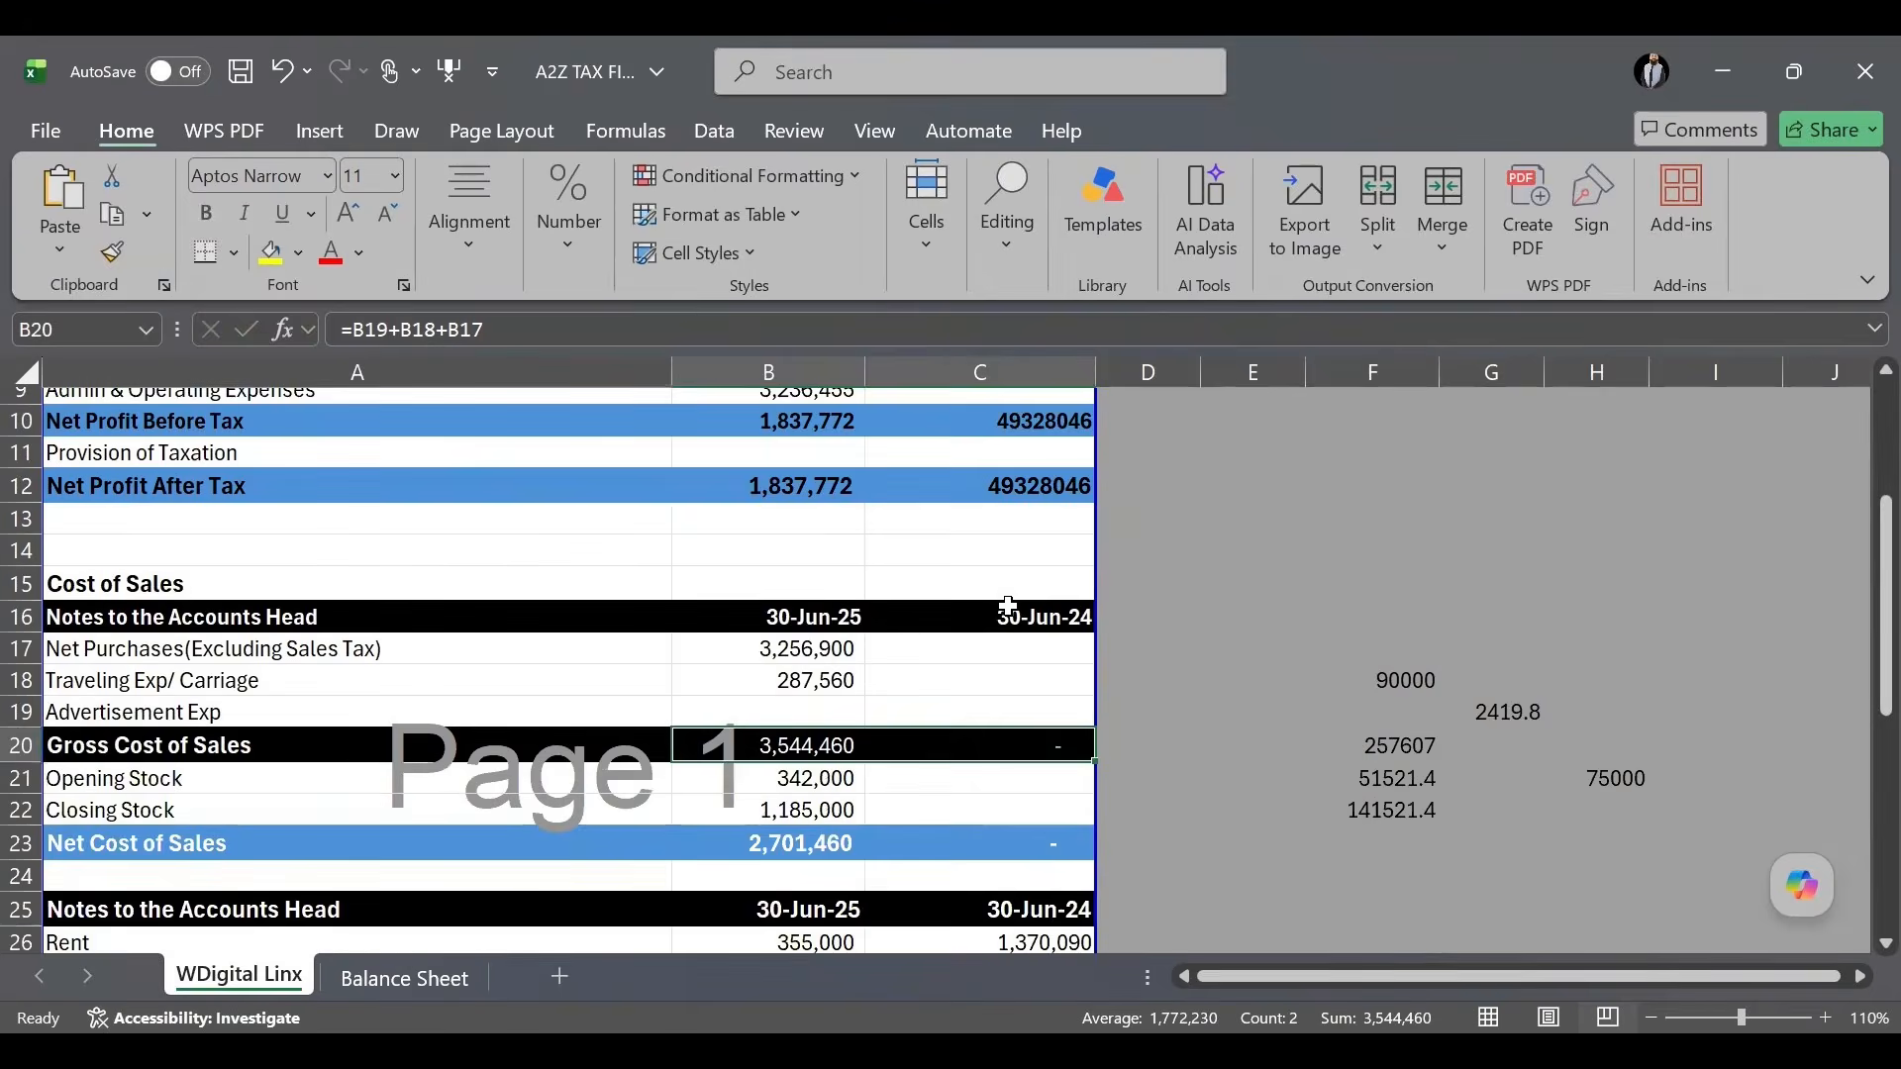
scroll(1008, 606, down, 3)
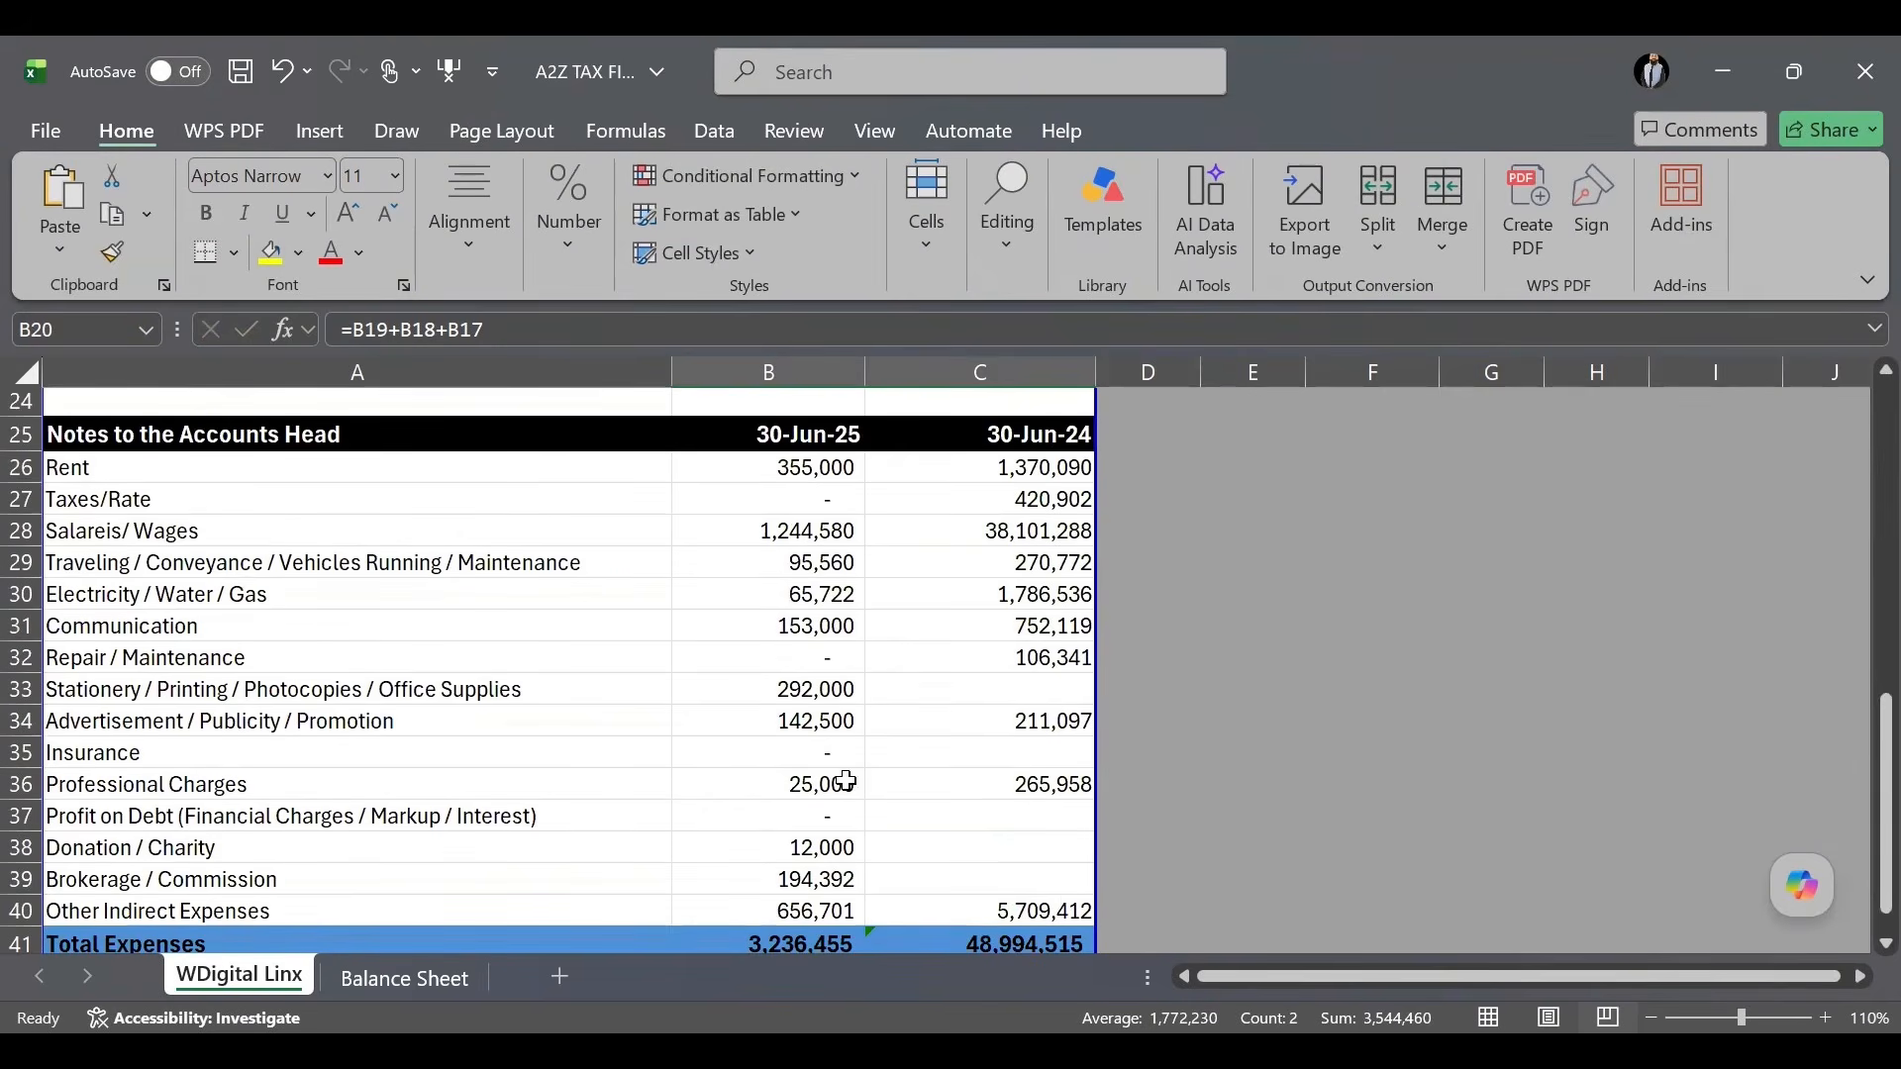
click(807, 880)
drag(935, 522, 809, 465)
click(804, 466)
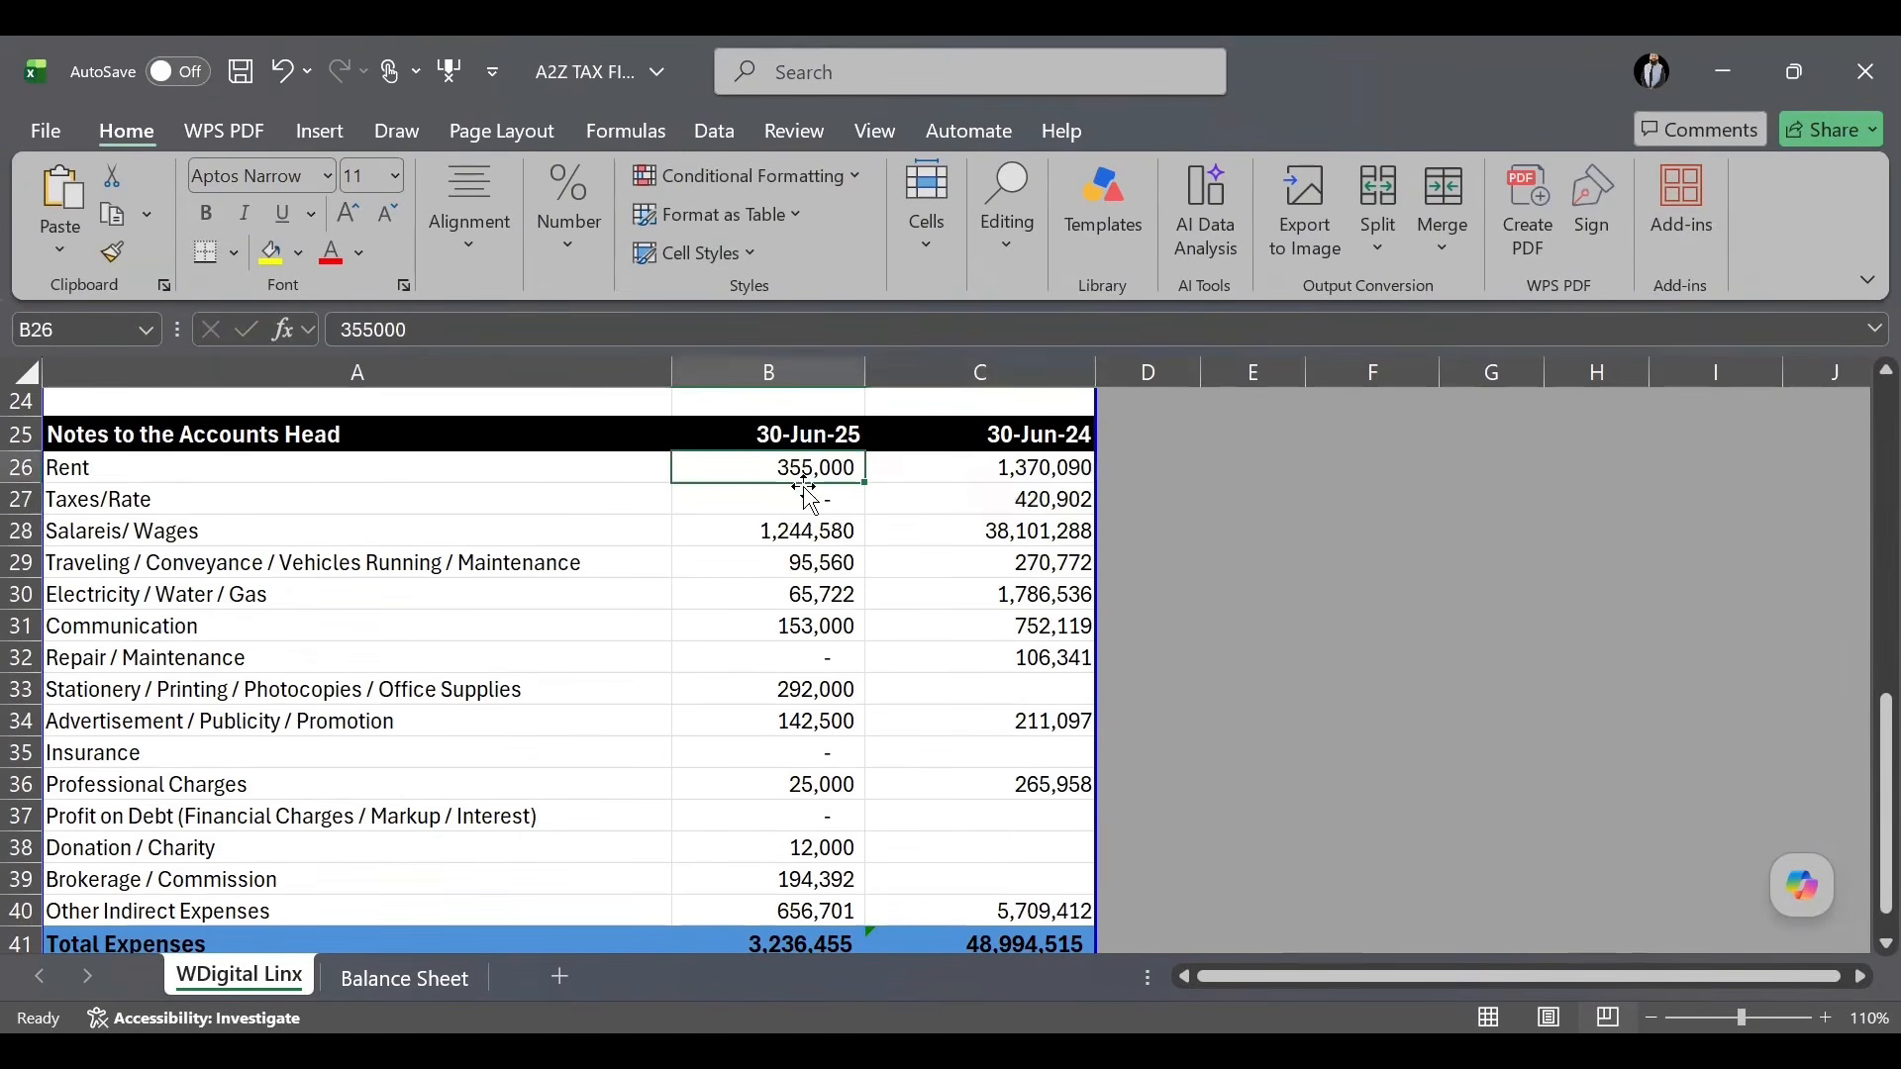
Clear the 30-Jun-25 expense figures from Rent down to Other Indirect Expenses.
click(756, 738)
drag(755, 737, 764, 676)
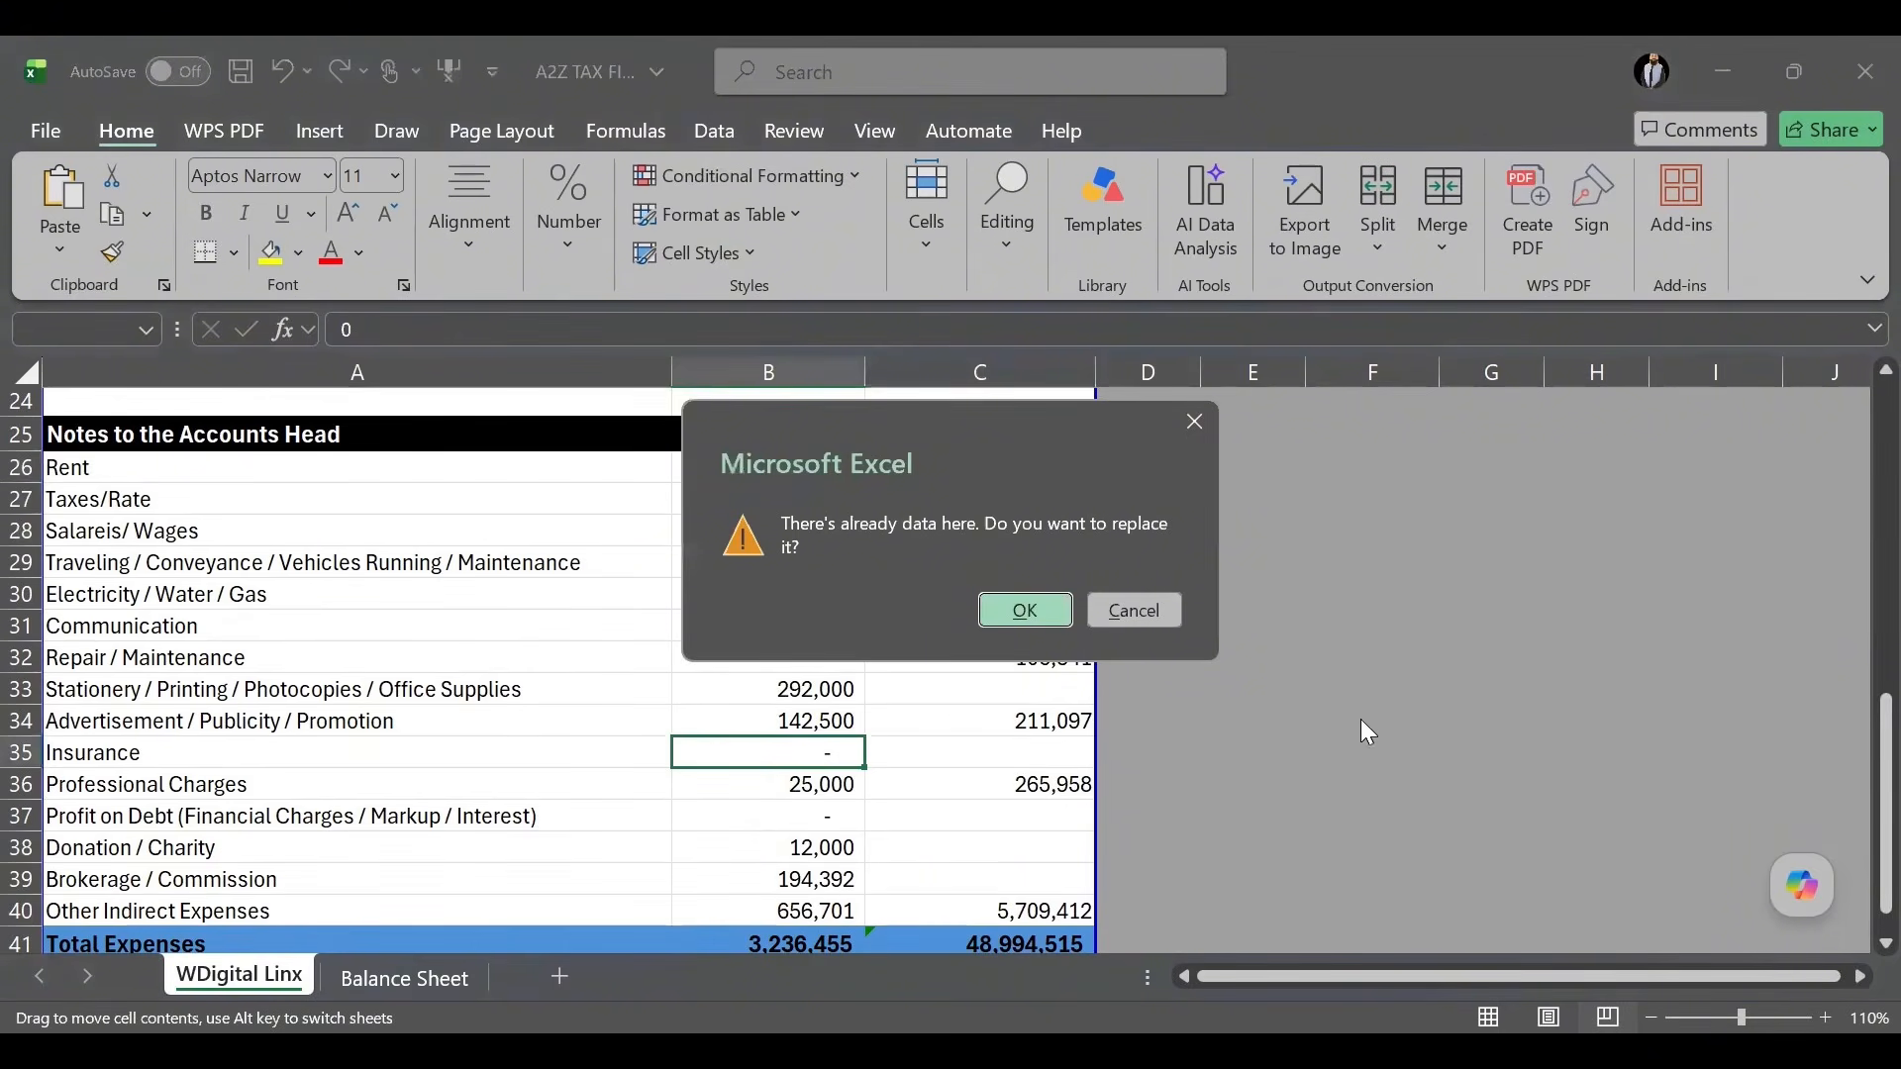
click(1153, 608)
click(822, 467)
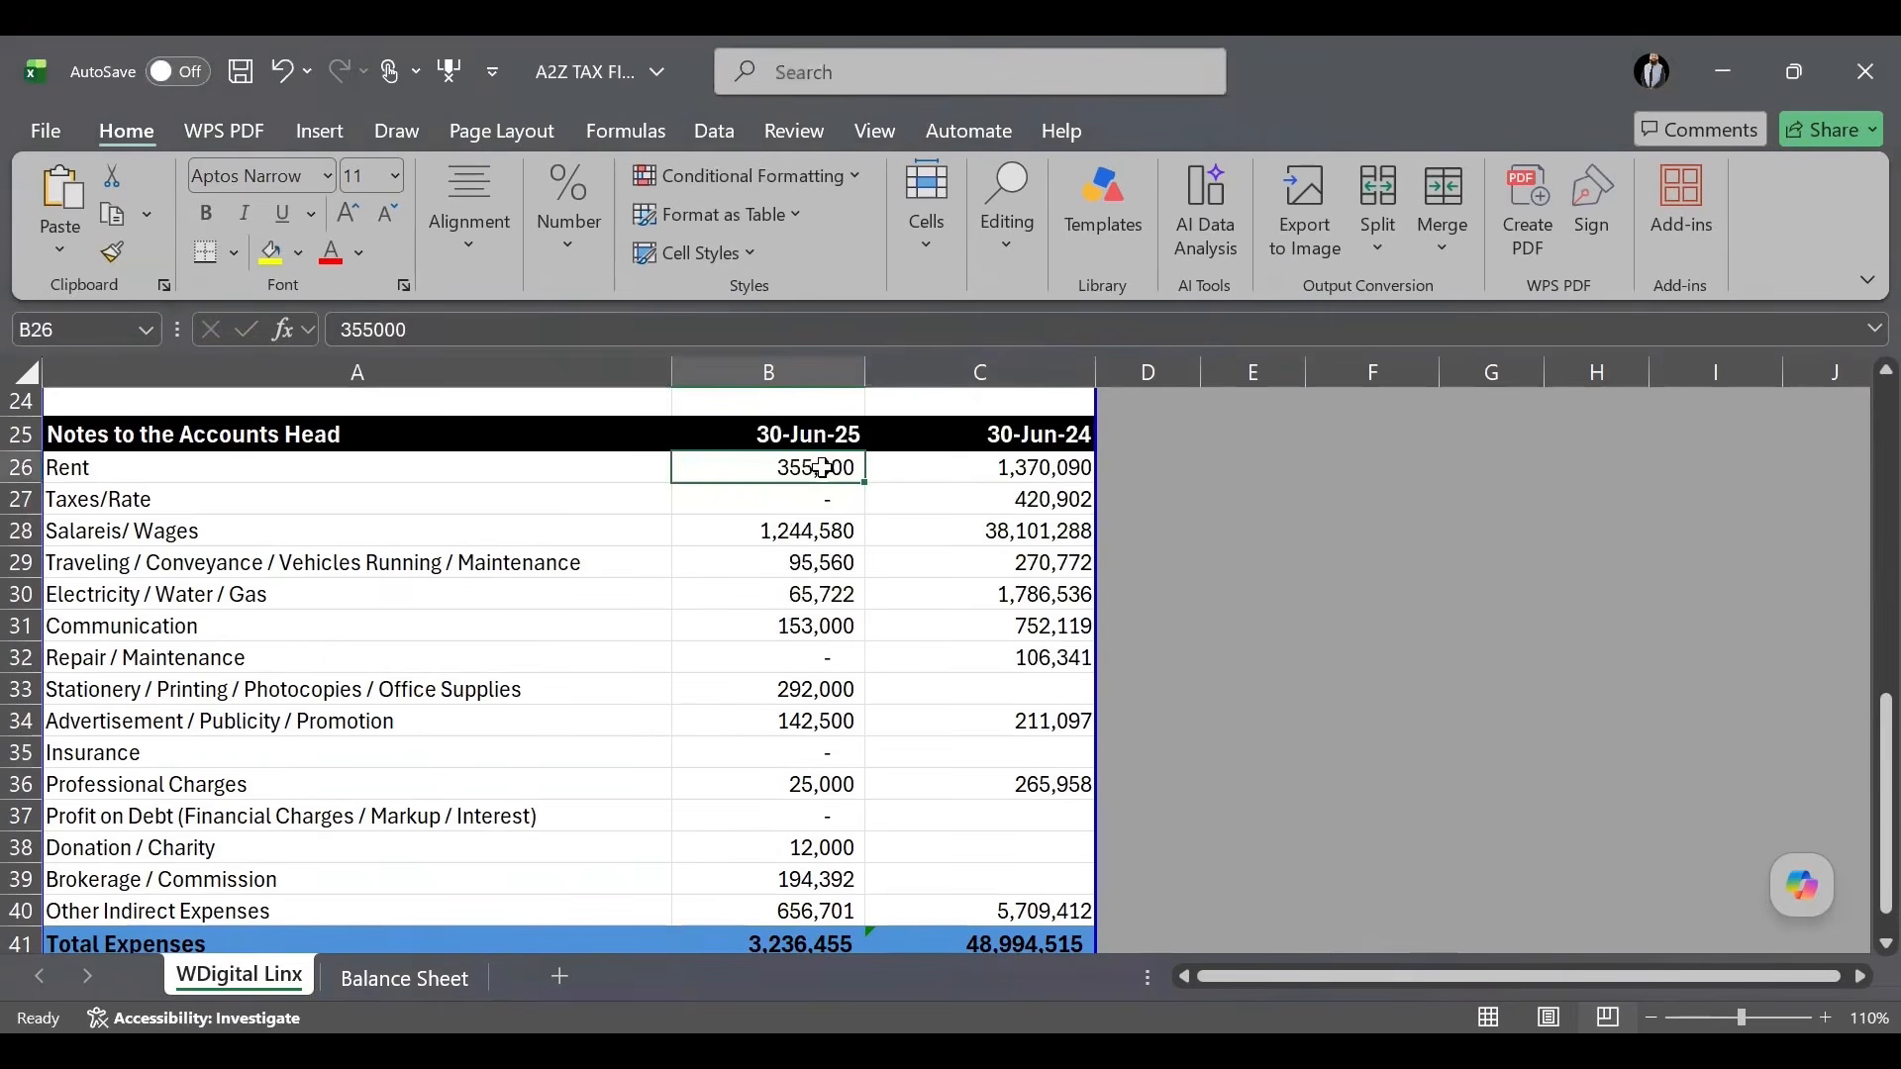
drag(772, 467, 772, 911)
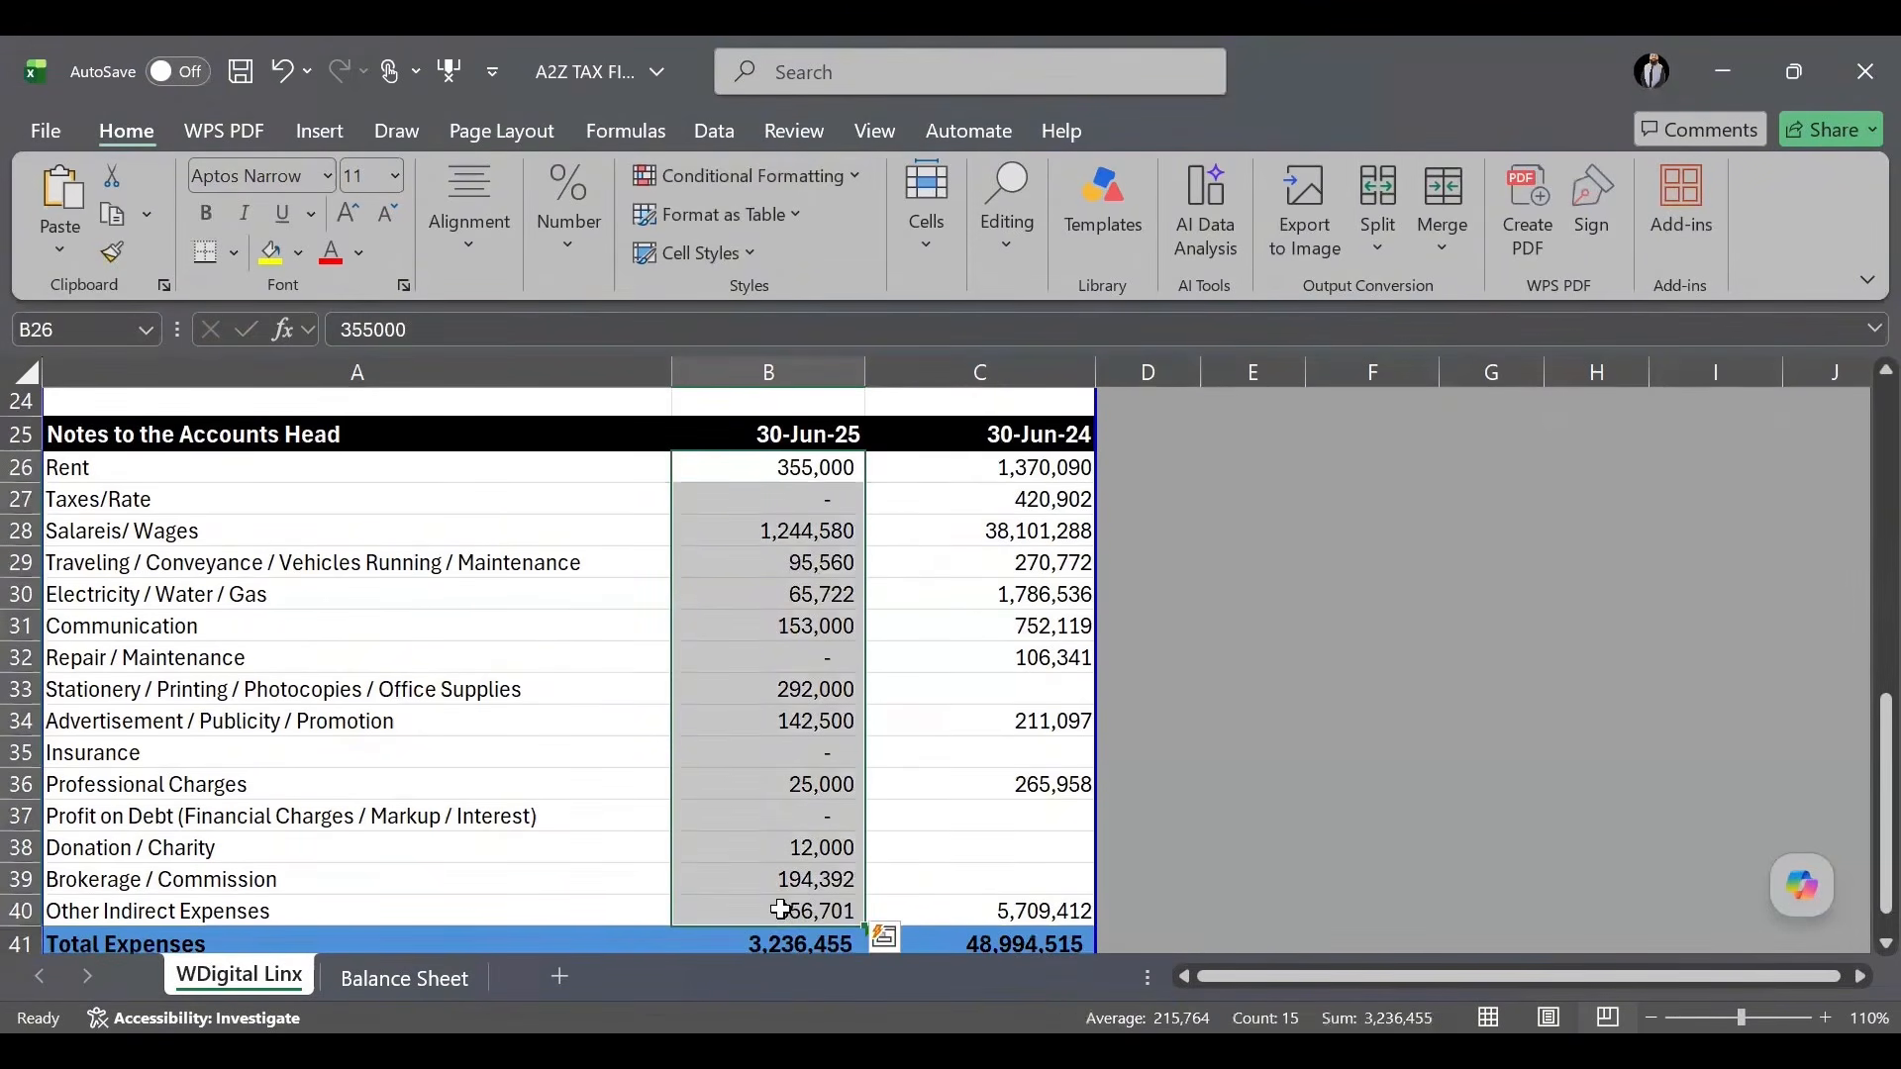
key(Delete)
Clear the 30-Jun-25 opening and closing stock, net purchases and carriage figures.
scroll(894, 732, up, 5)
drag(806, 778, 810, 807)
key(Delete)
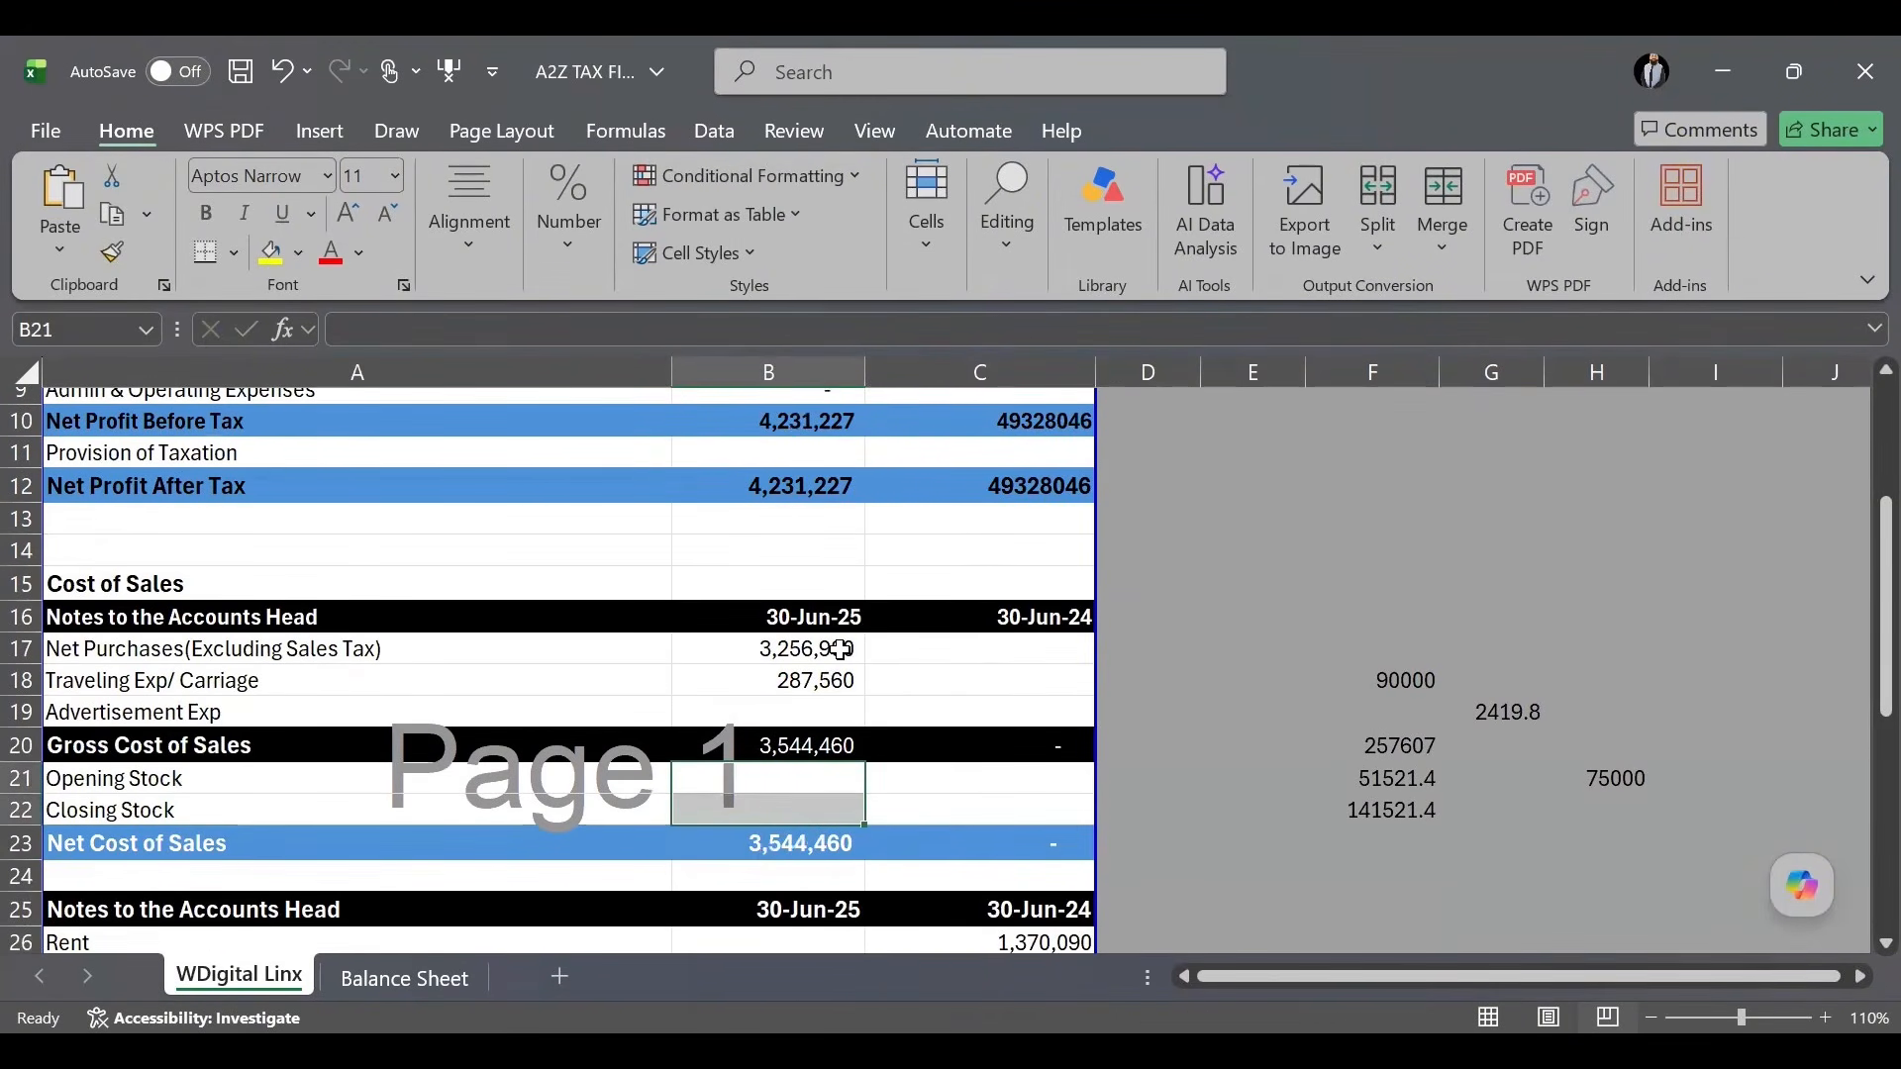
click(839, 657)
drag(840, 661, 847, 683)
key(Delete)
click(896, 553)
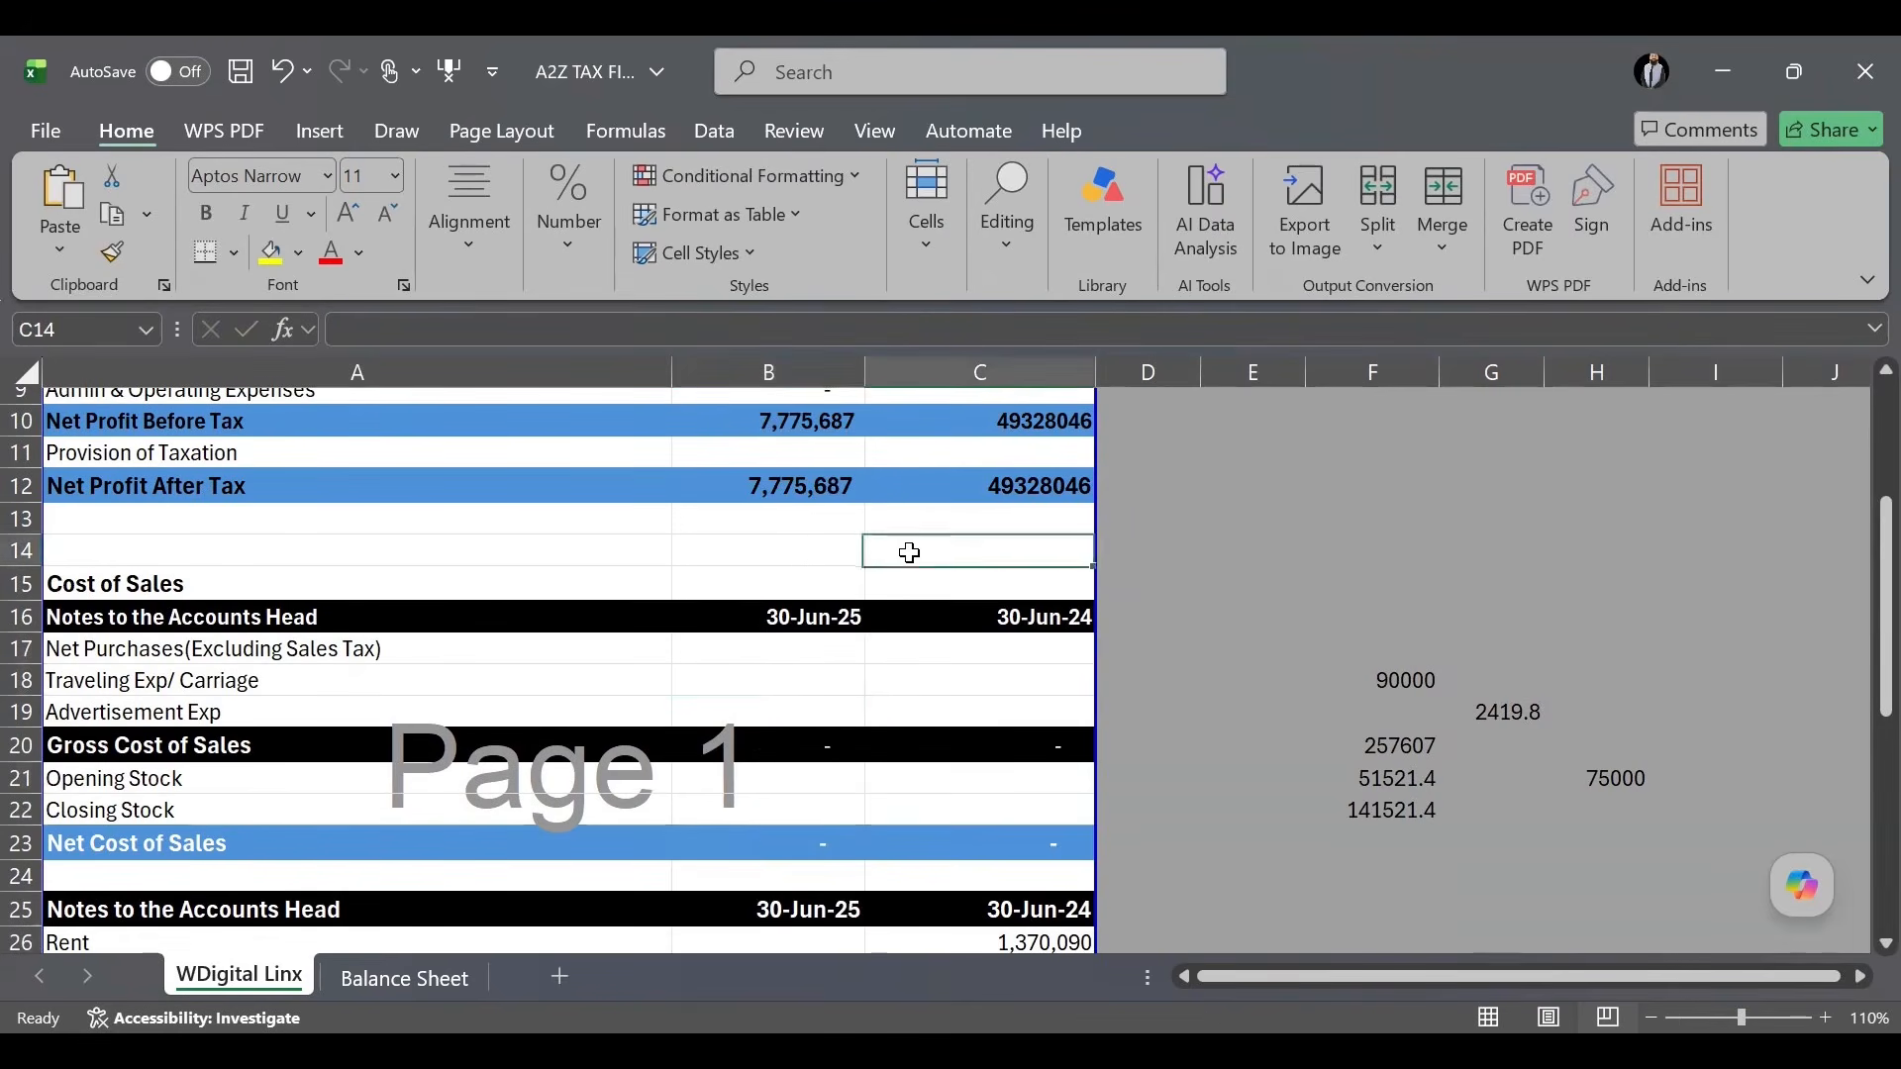
Erase the 30-Jun-25 Sales figure.
scroll(904, 576, up, 3)
click(777, 532)
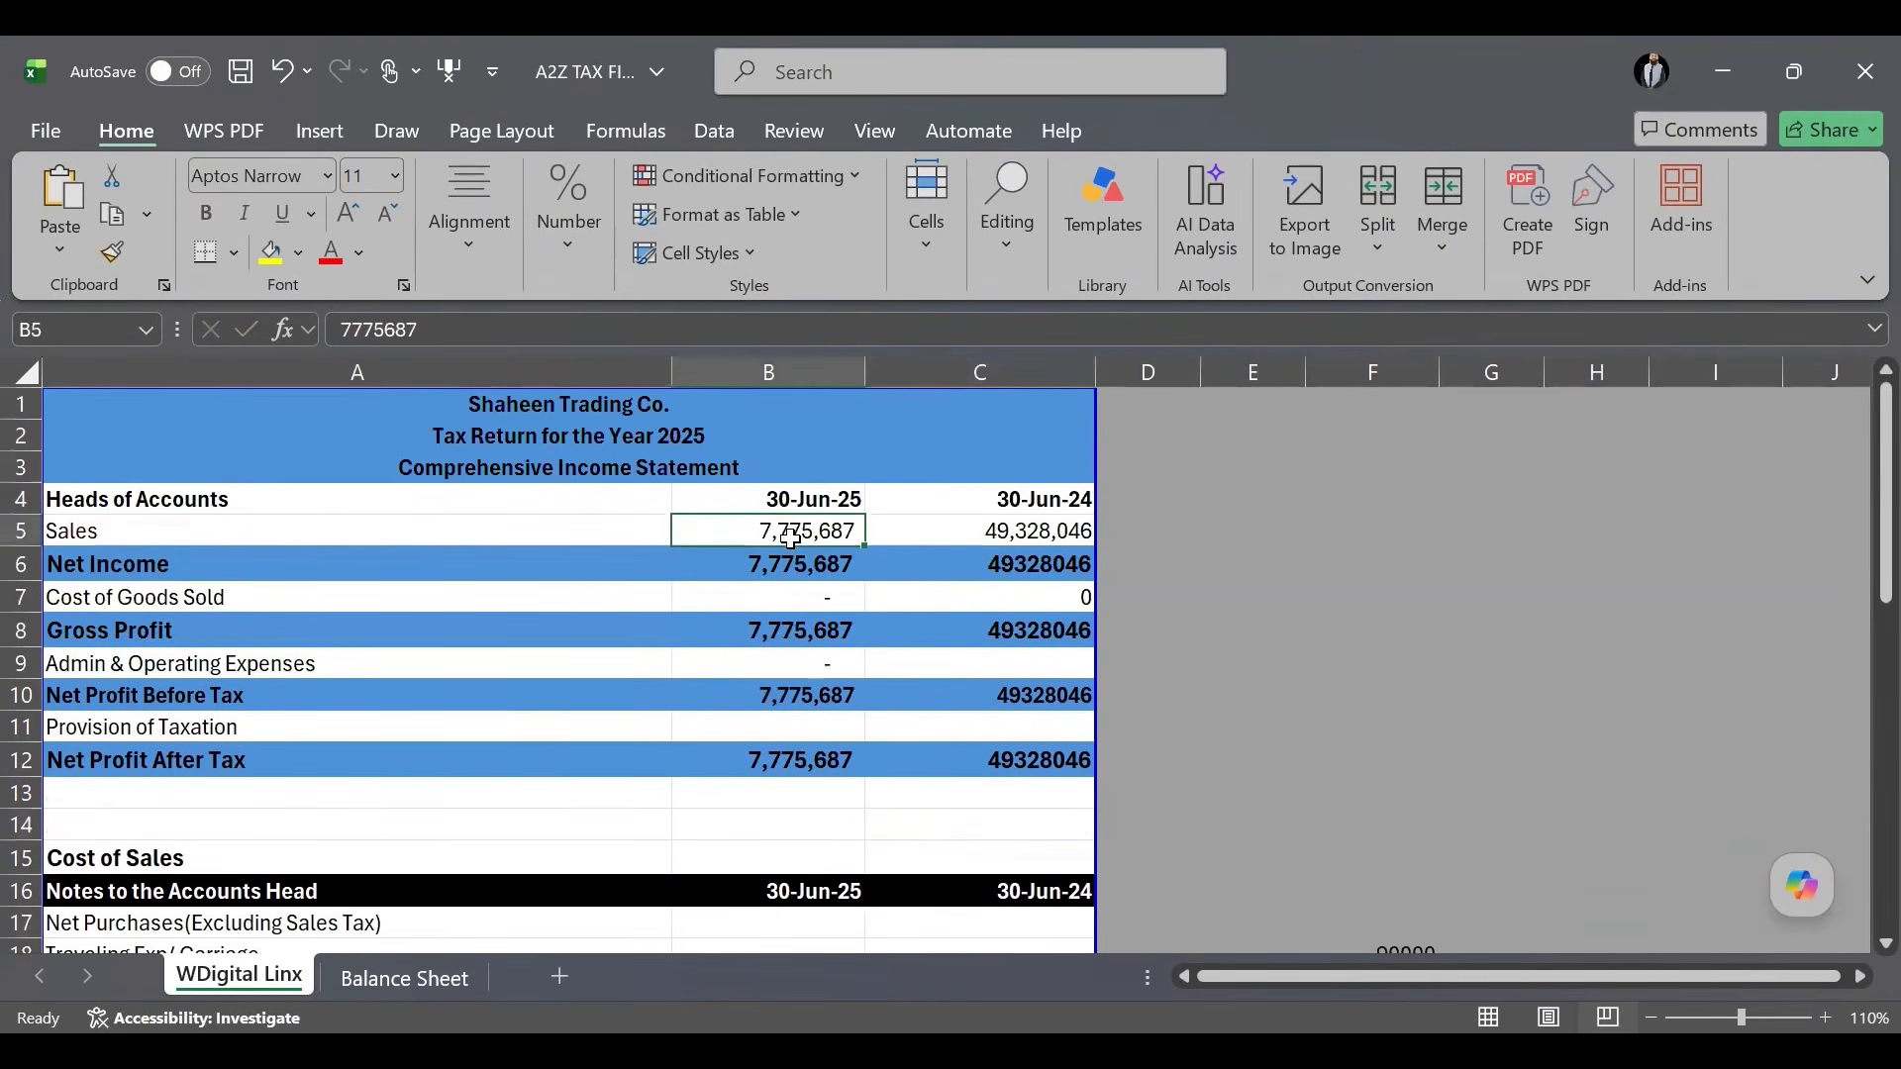
key(BackSpace)
click(1000, 718)
Review the remaining 30-Jun-24 column, checking its Sales value.
scroll(1002, 698, down, 7)
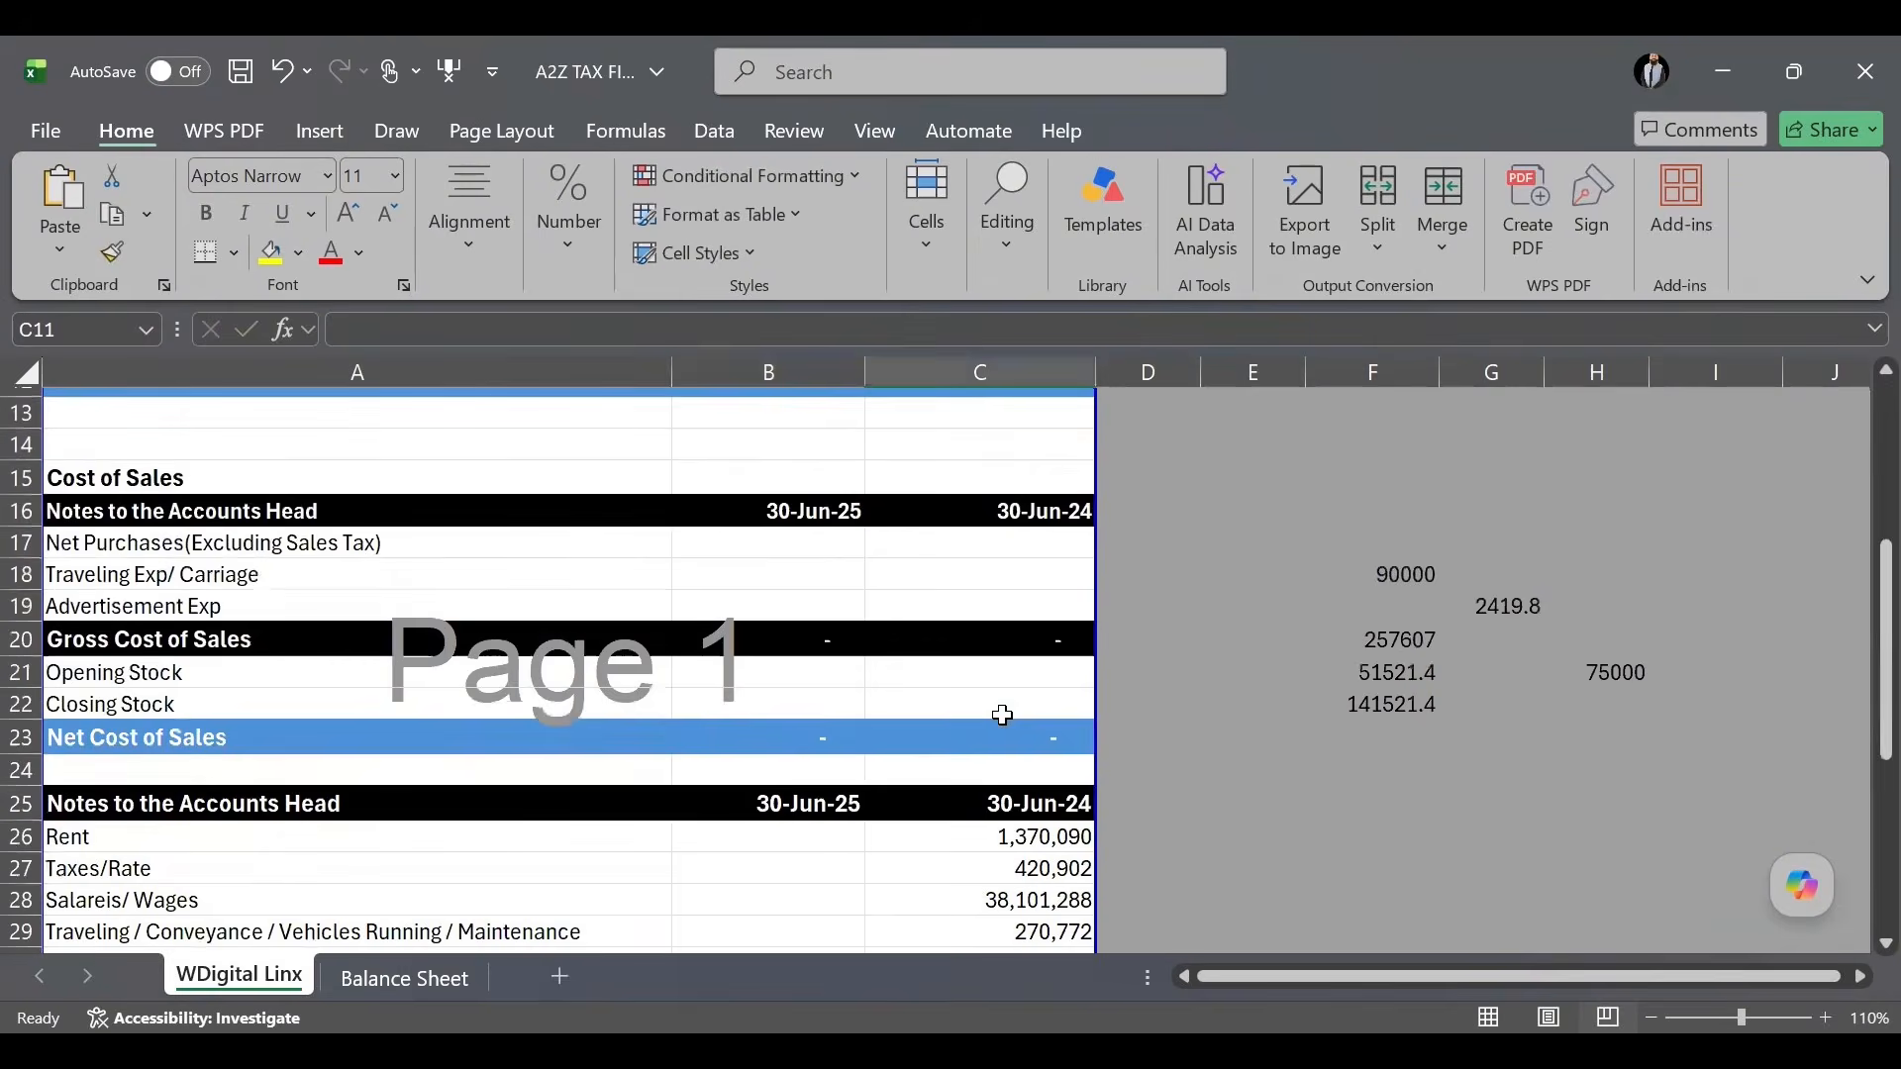
scroll(968, 607, down, 3)
scroll(942, 628, up, 10)
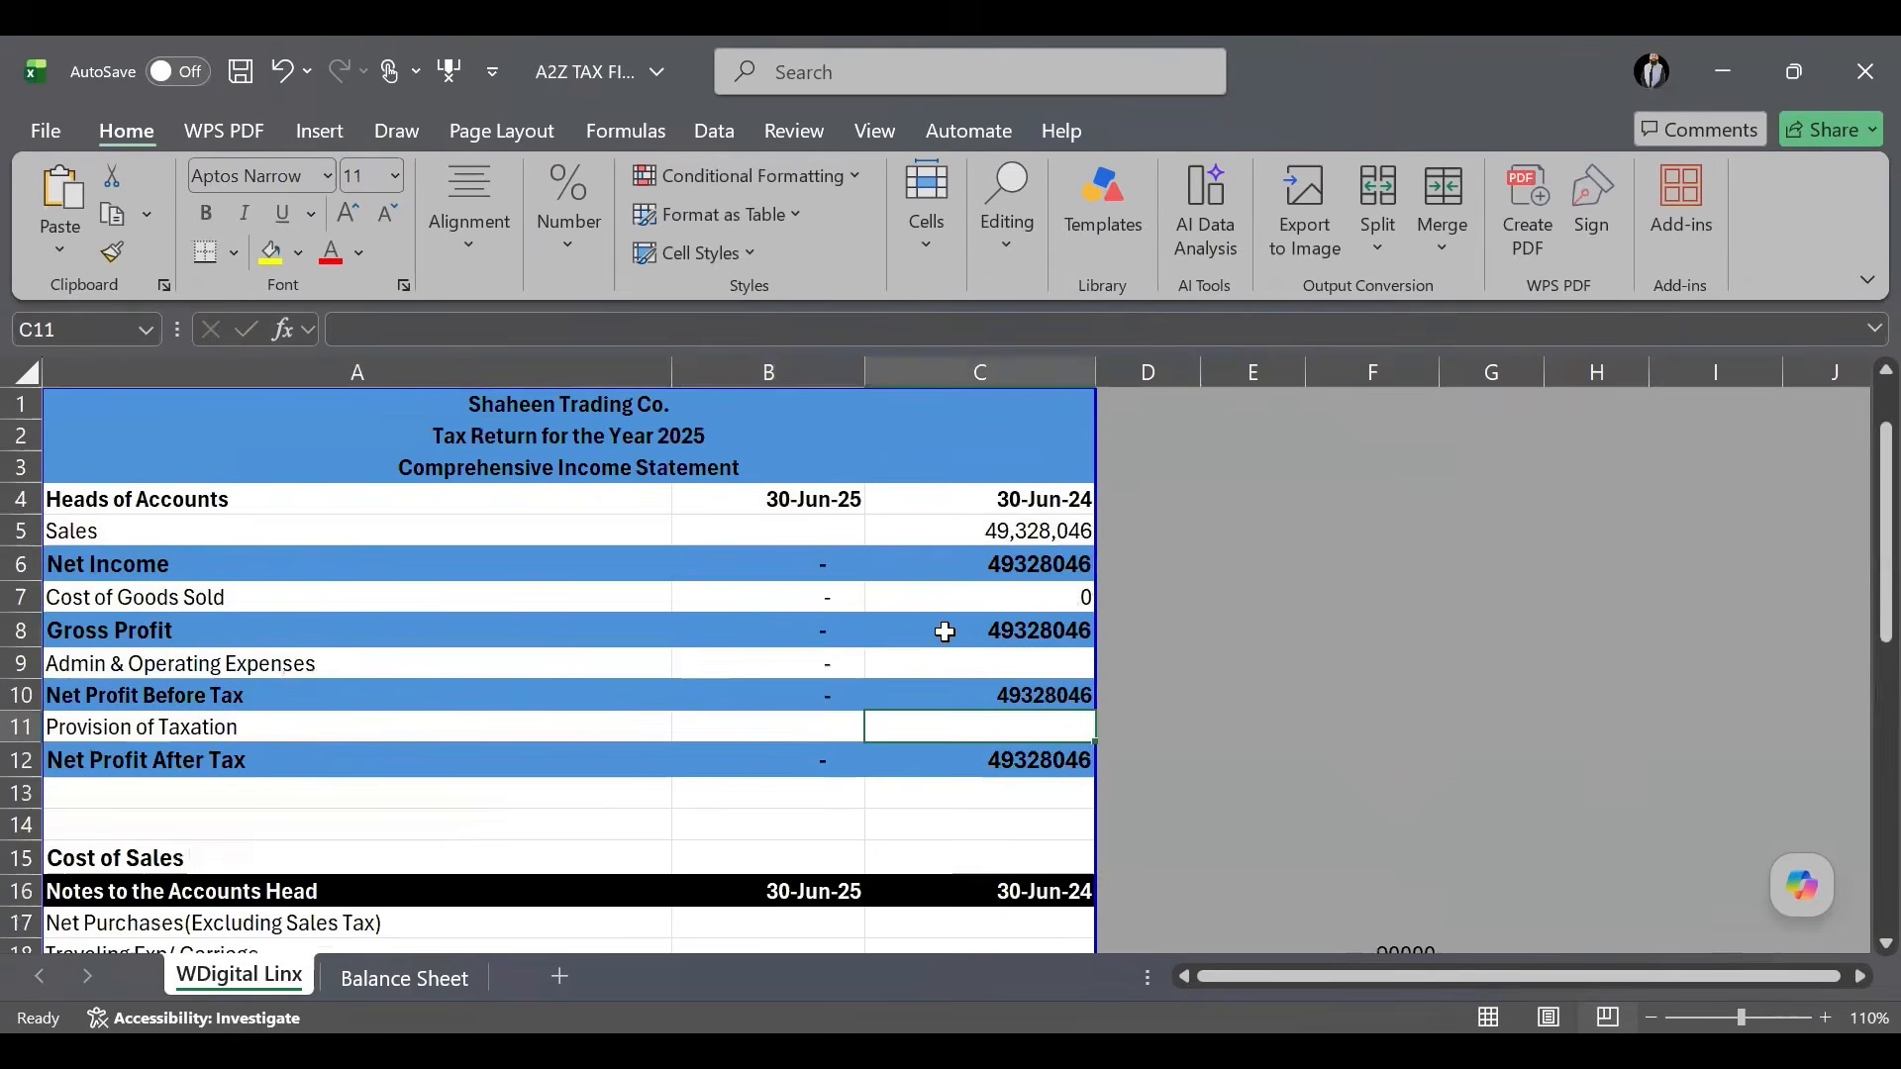
click(995, 535)
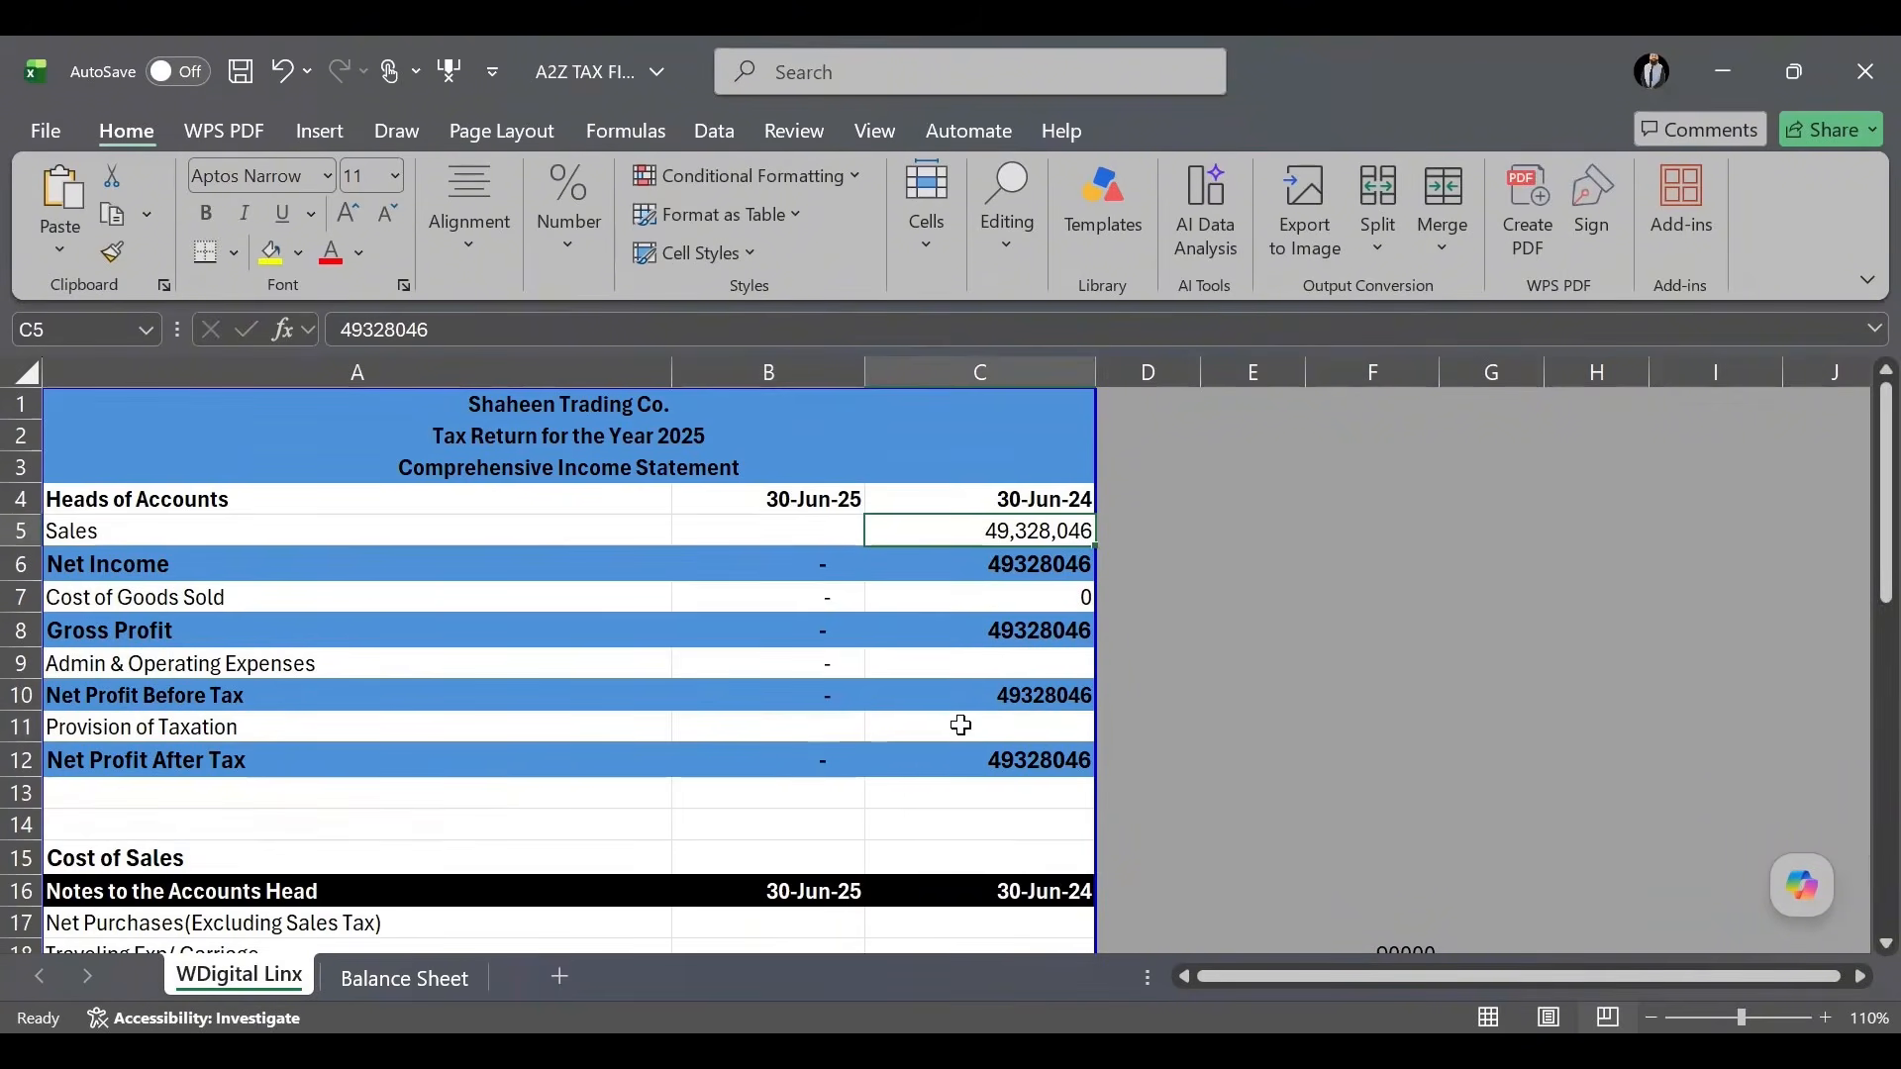
scroll(960, 726, down, 4)
scroll(960, 726, down, 2)
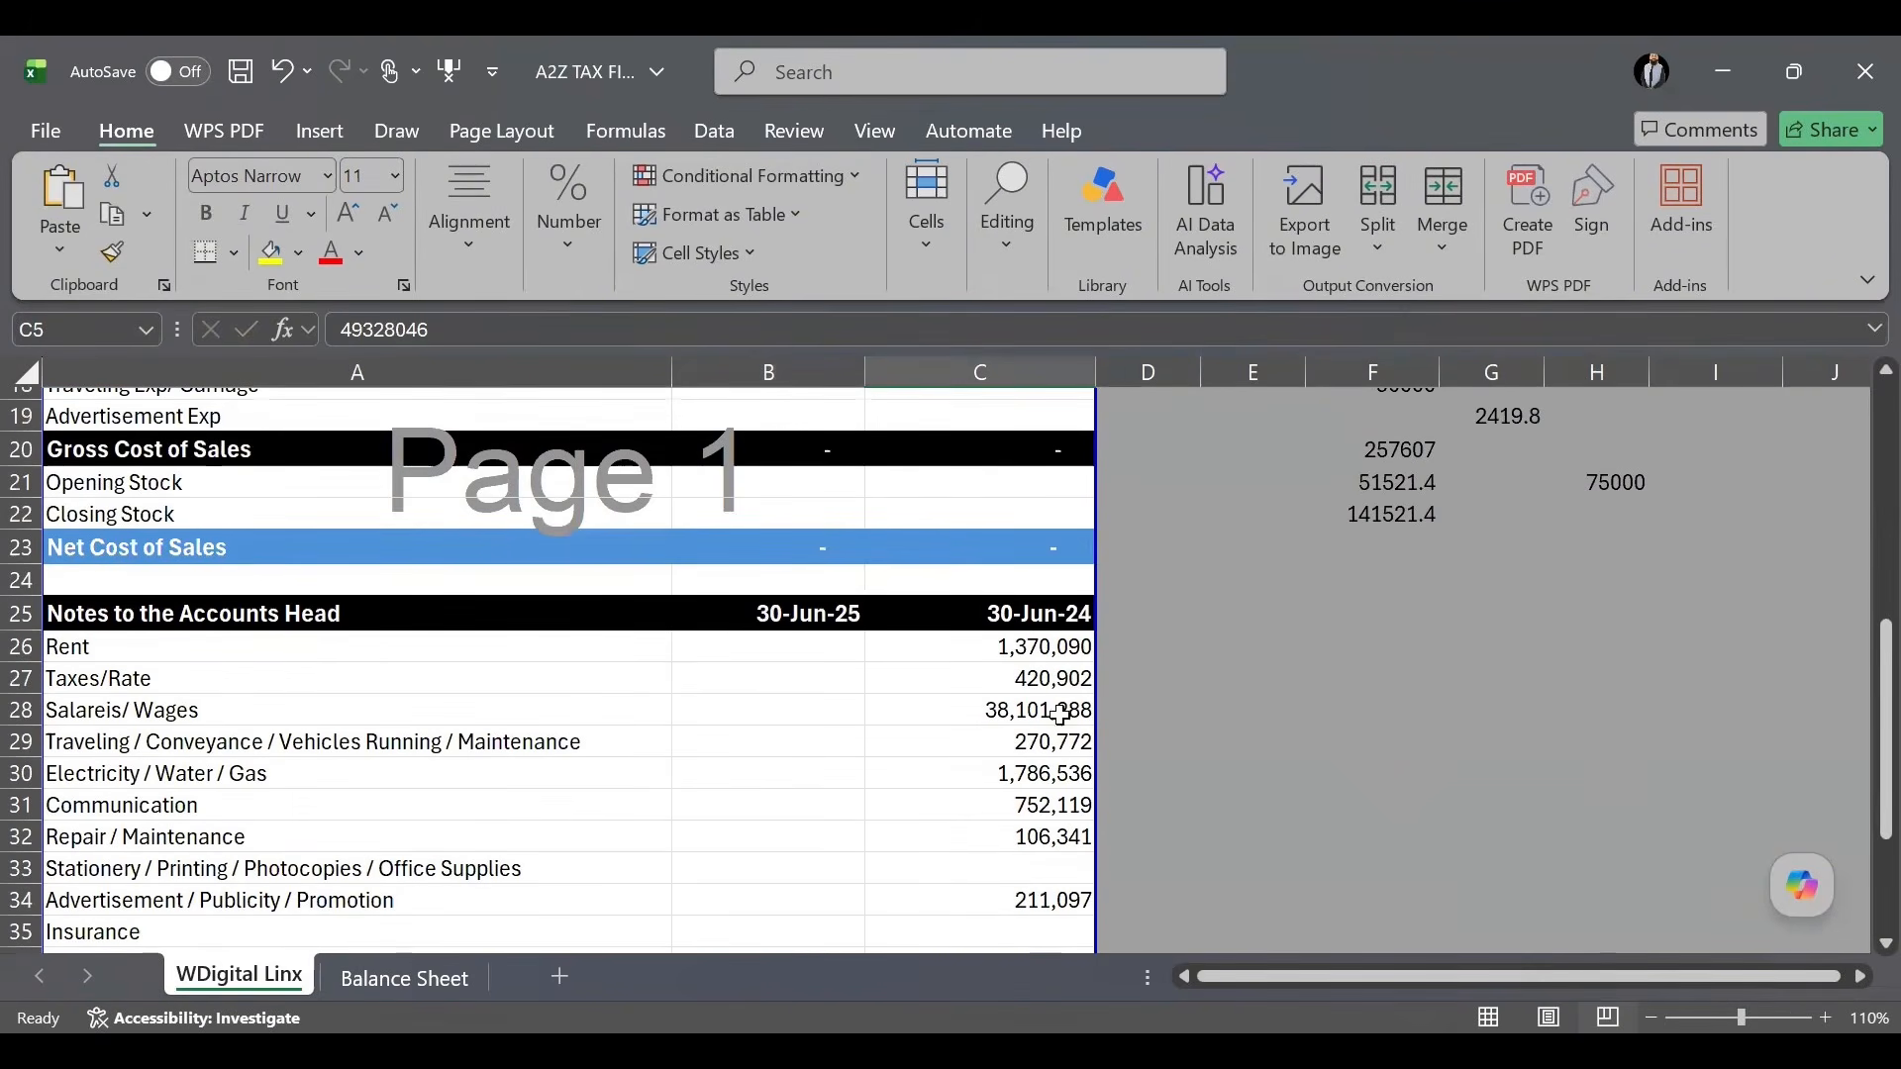
scroll(1056, 756, down, 4)
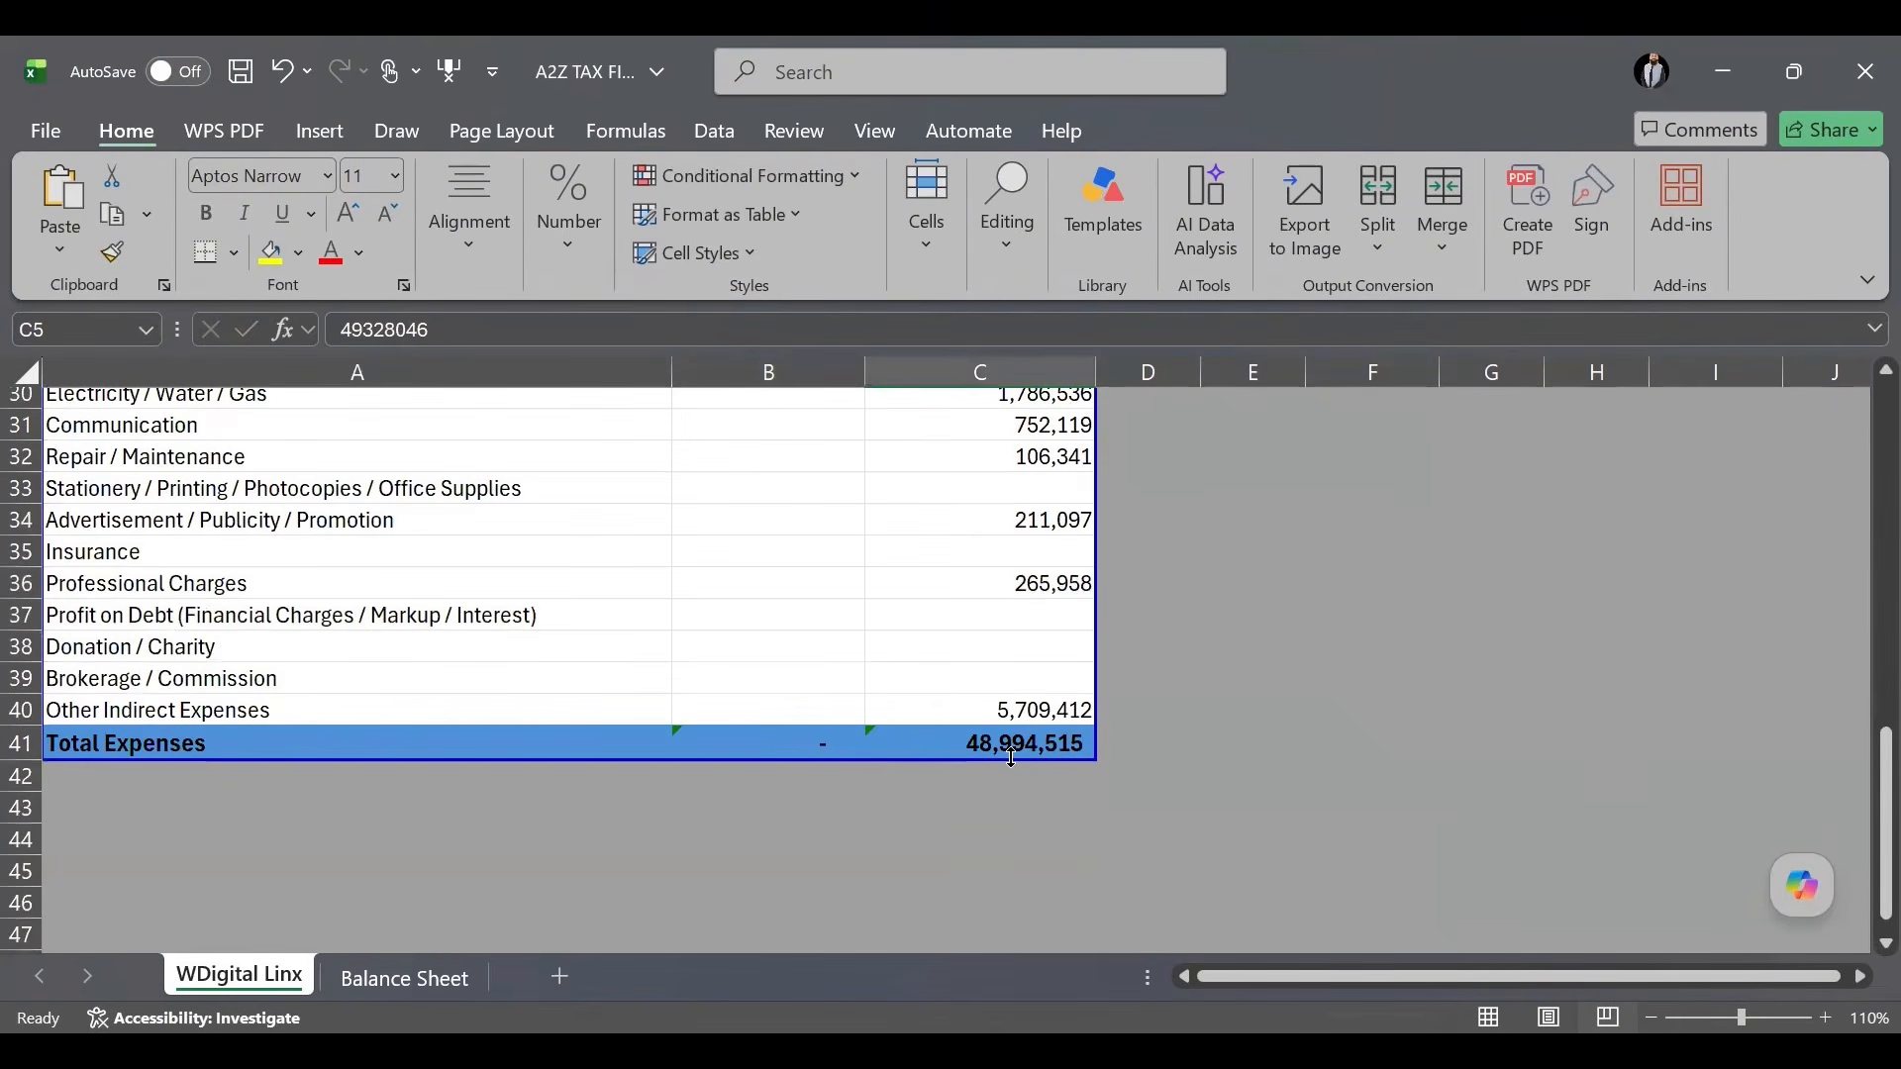
scroll(1011, 758, up, 4)
scroll(1011, 757, up, 3)
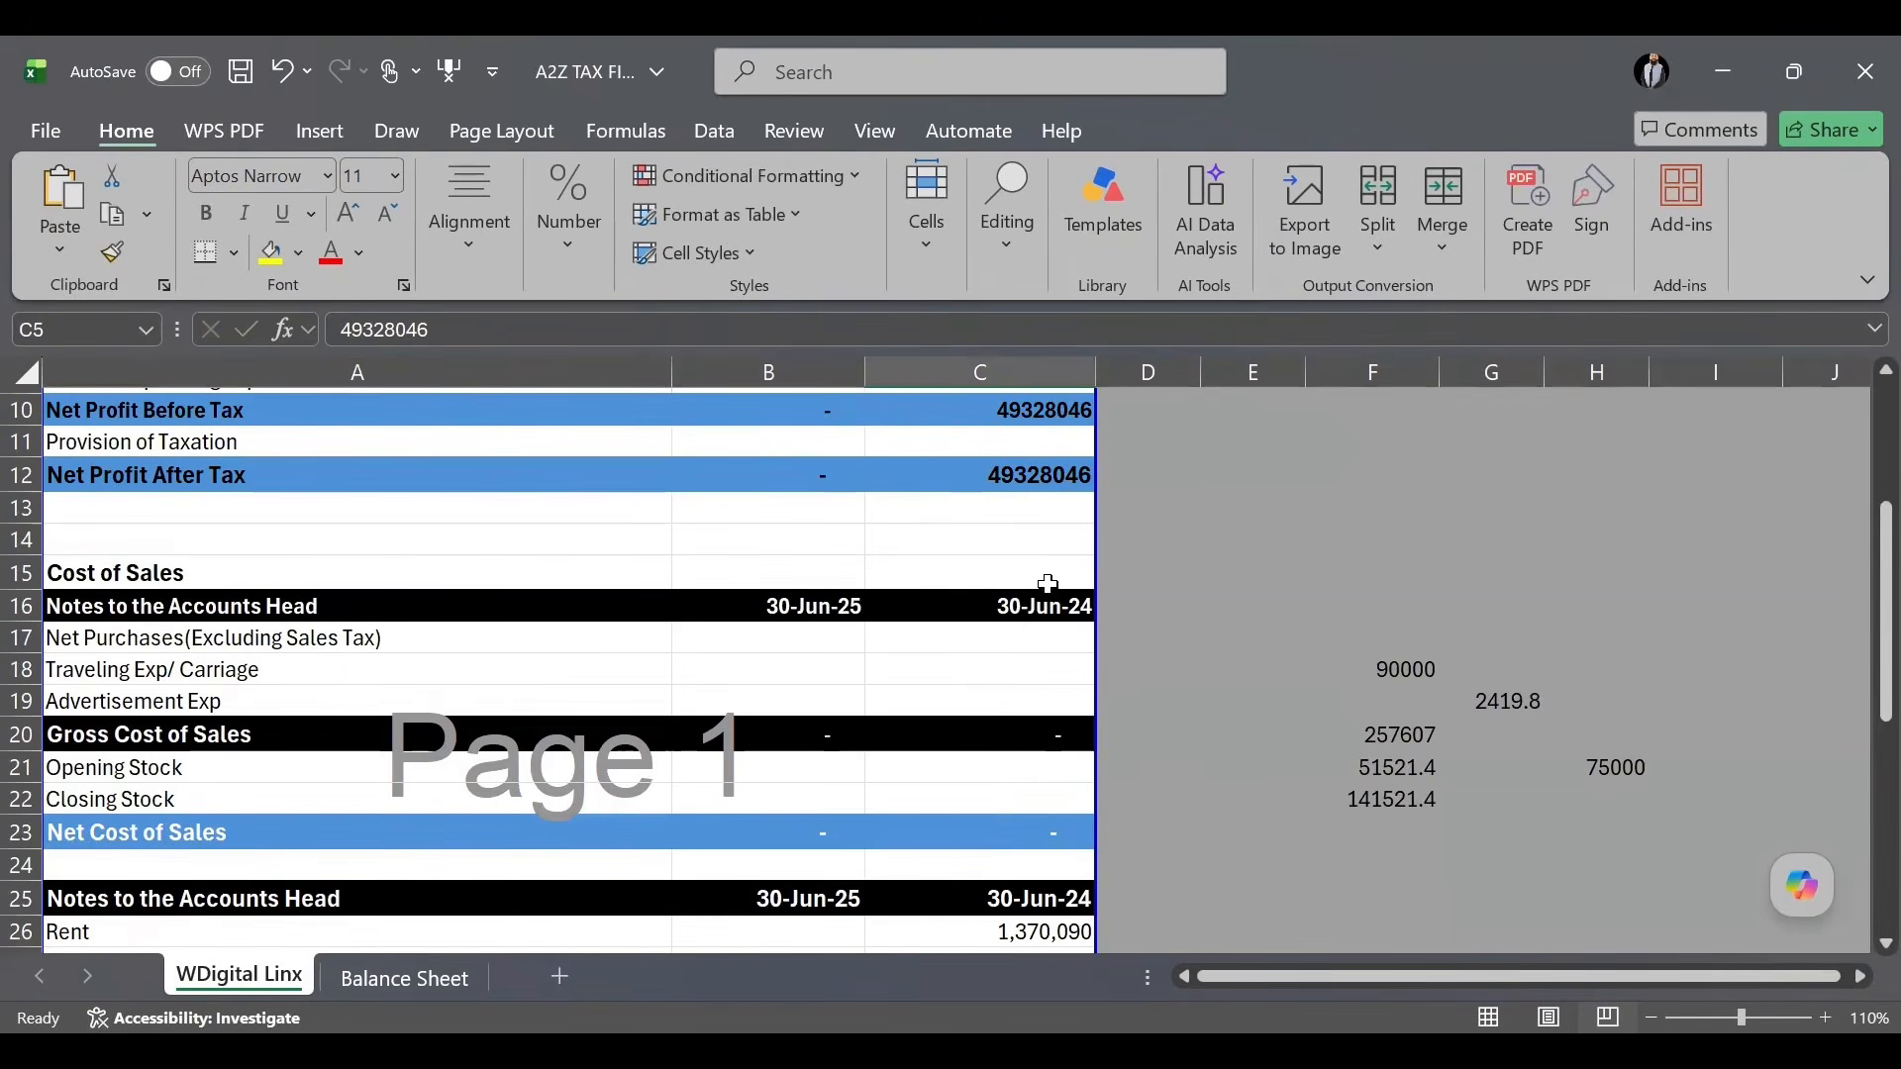
scroll(1067, 585, up, 3)
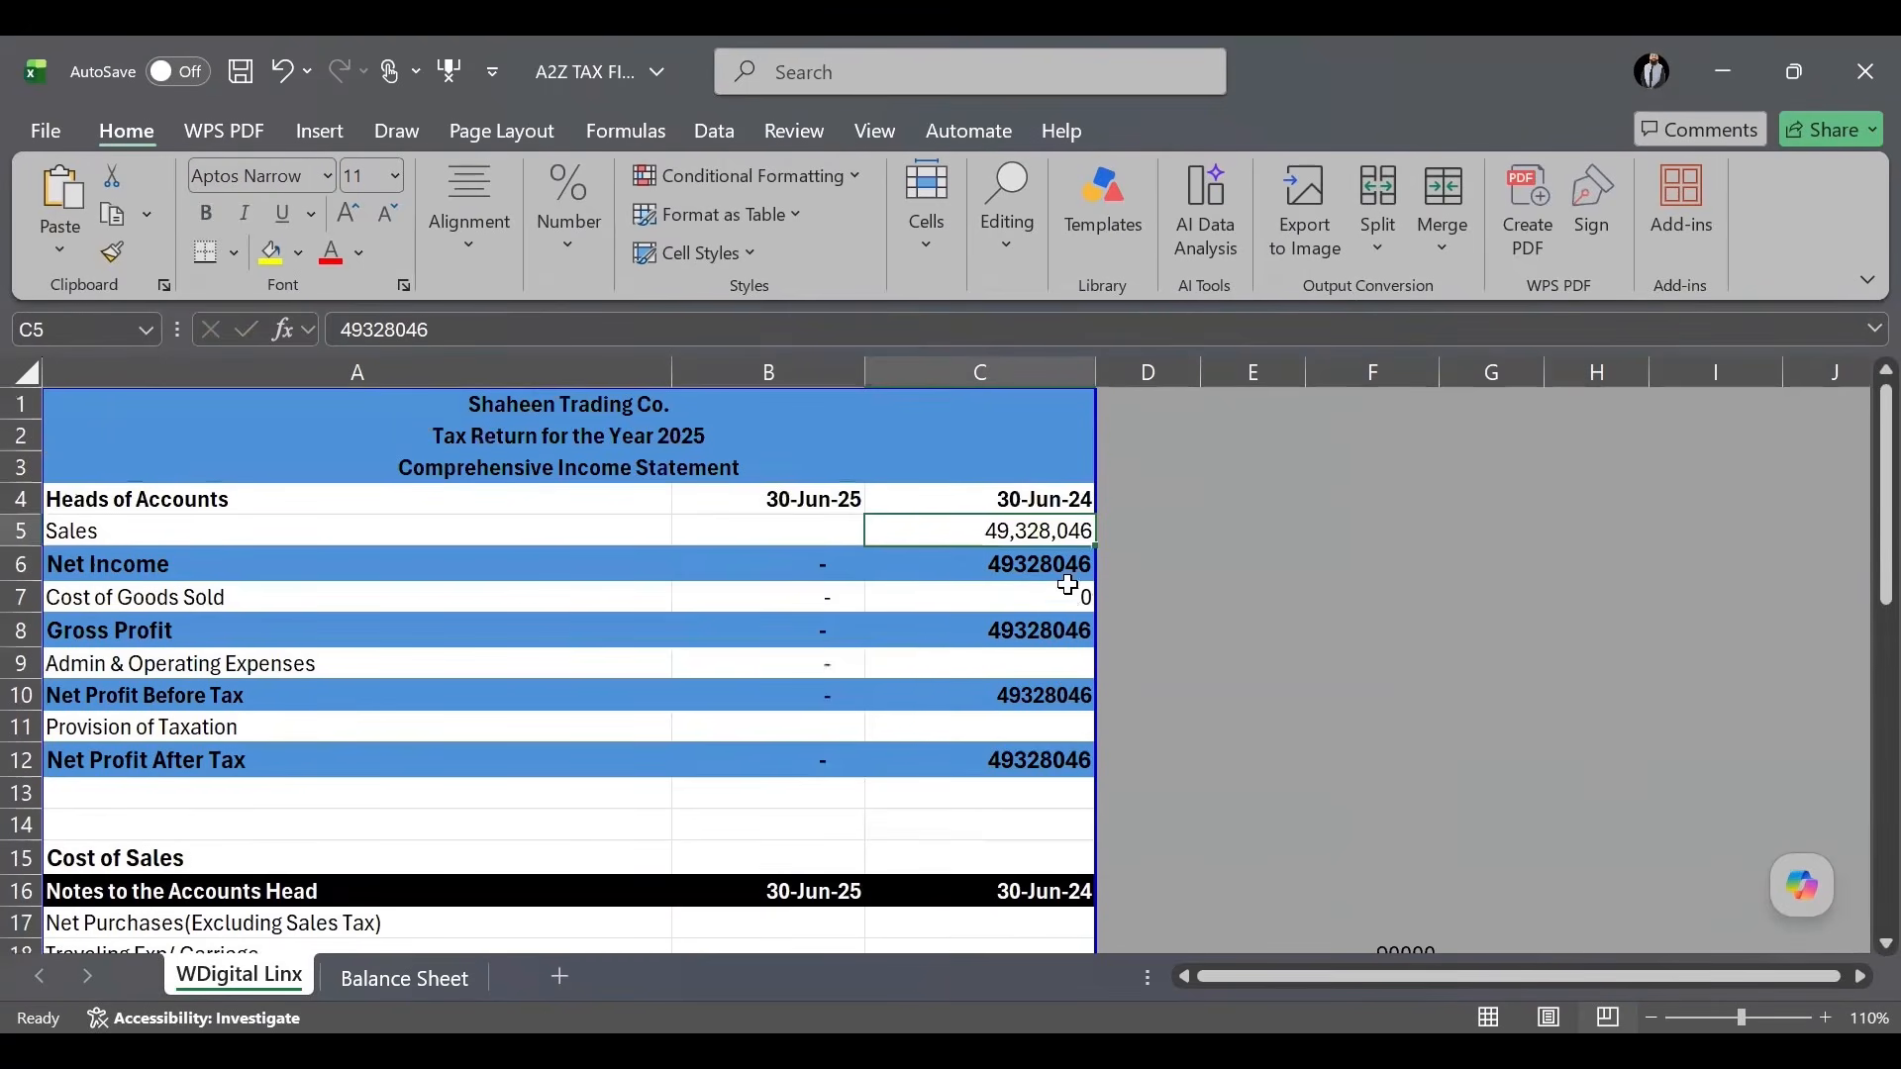
Set 30-Jun-24 Admin & Operating Expenses to =C41 (Total Expenses) and check the =C10-C11 profit formula.
click(1046, 668)
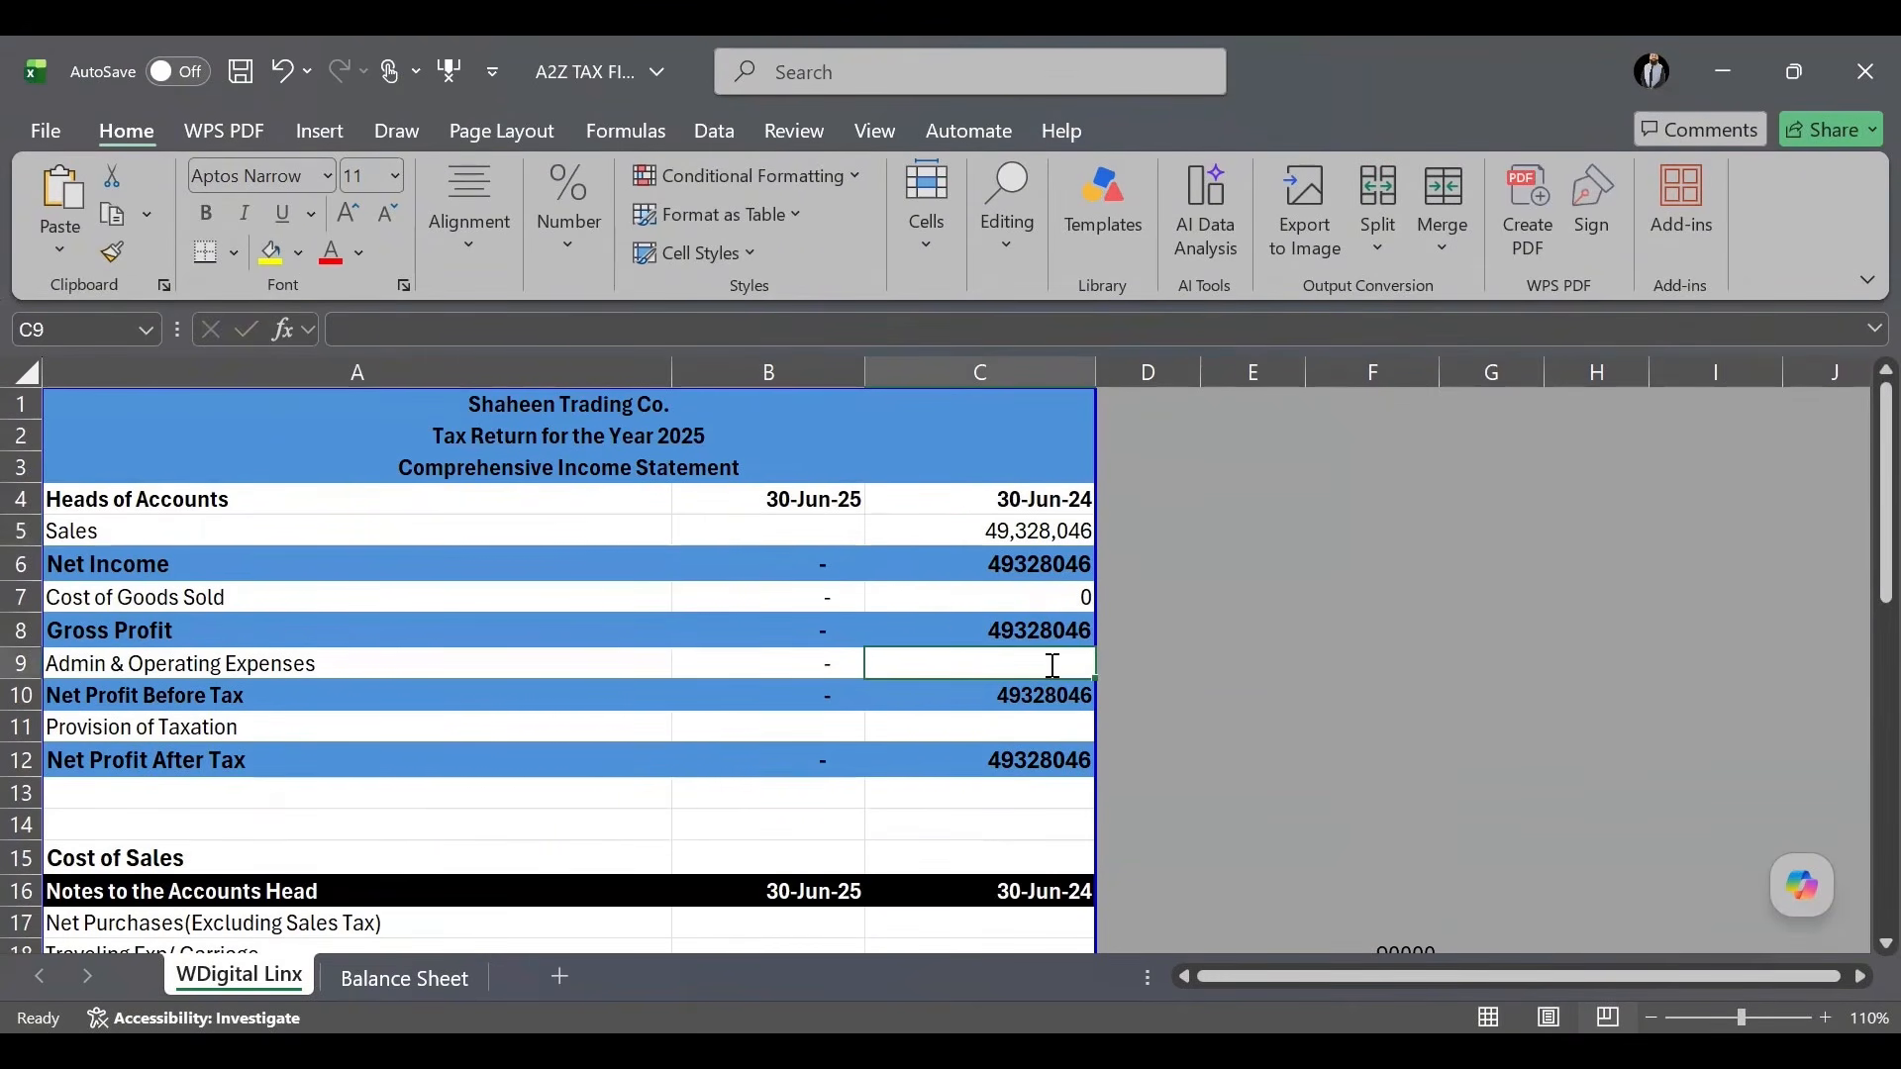
text(=)
scroll(1050, 666, down, 8)
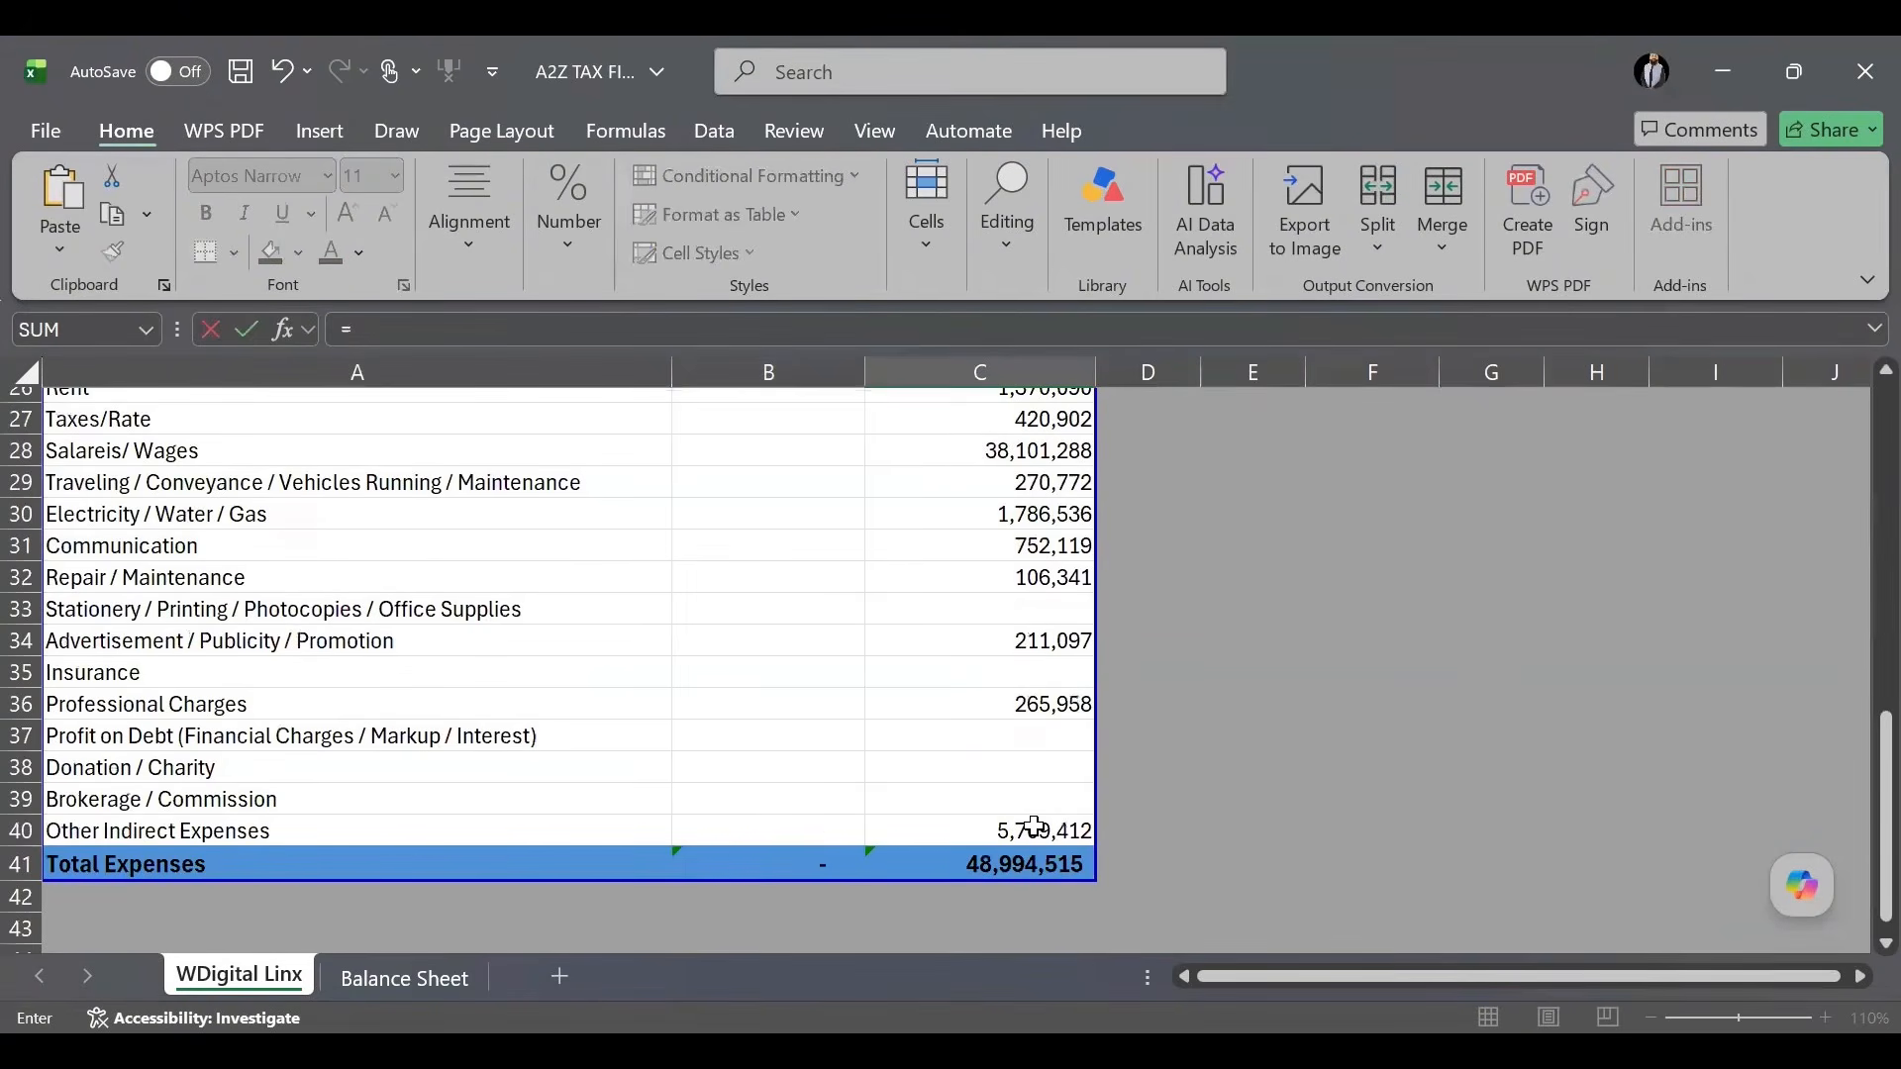
click(1035, 852)
key(Return)
click(1035, 471)
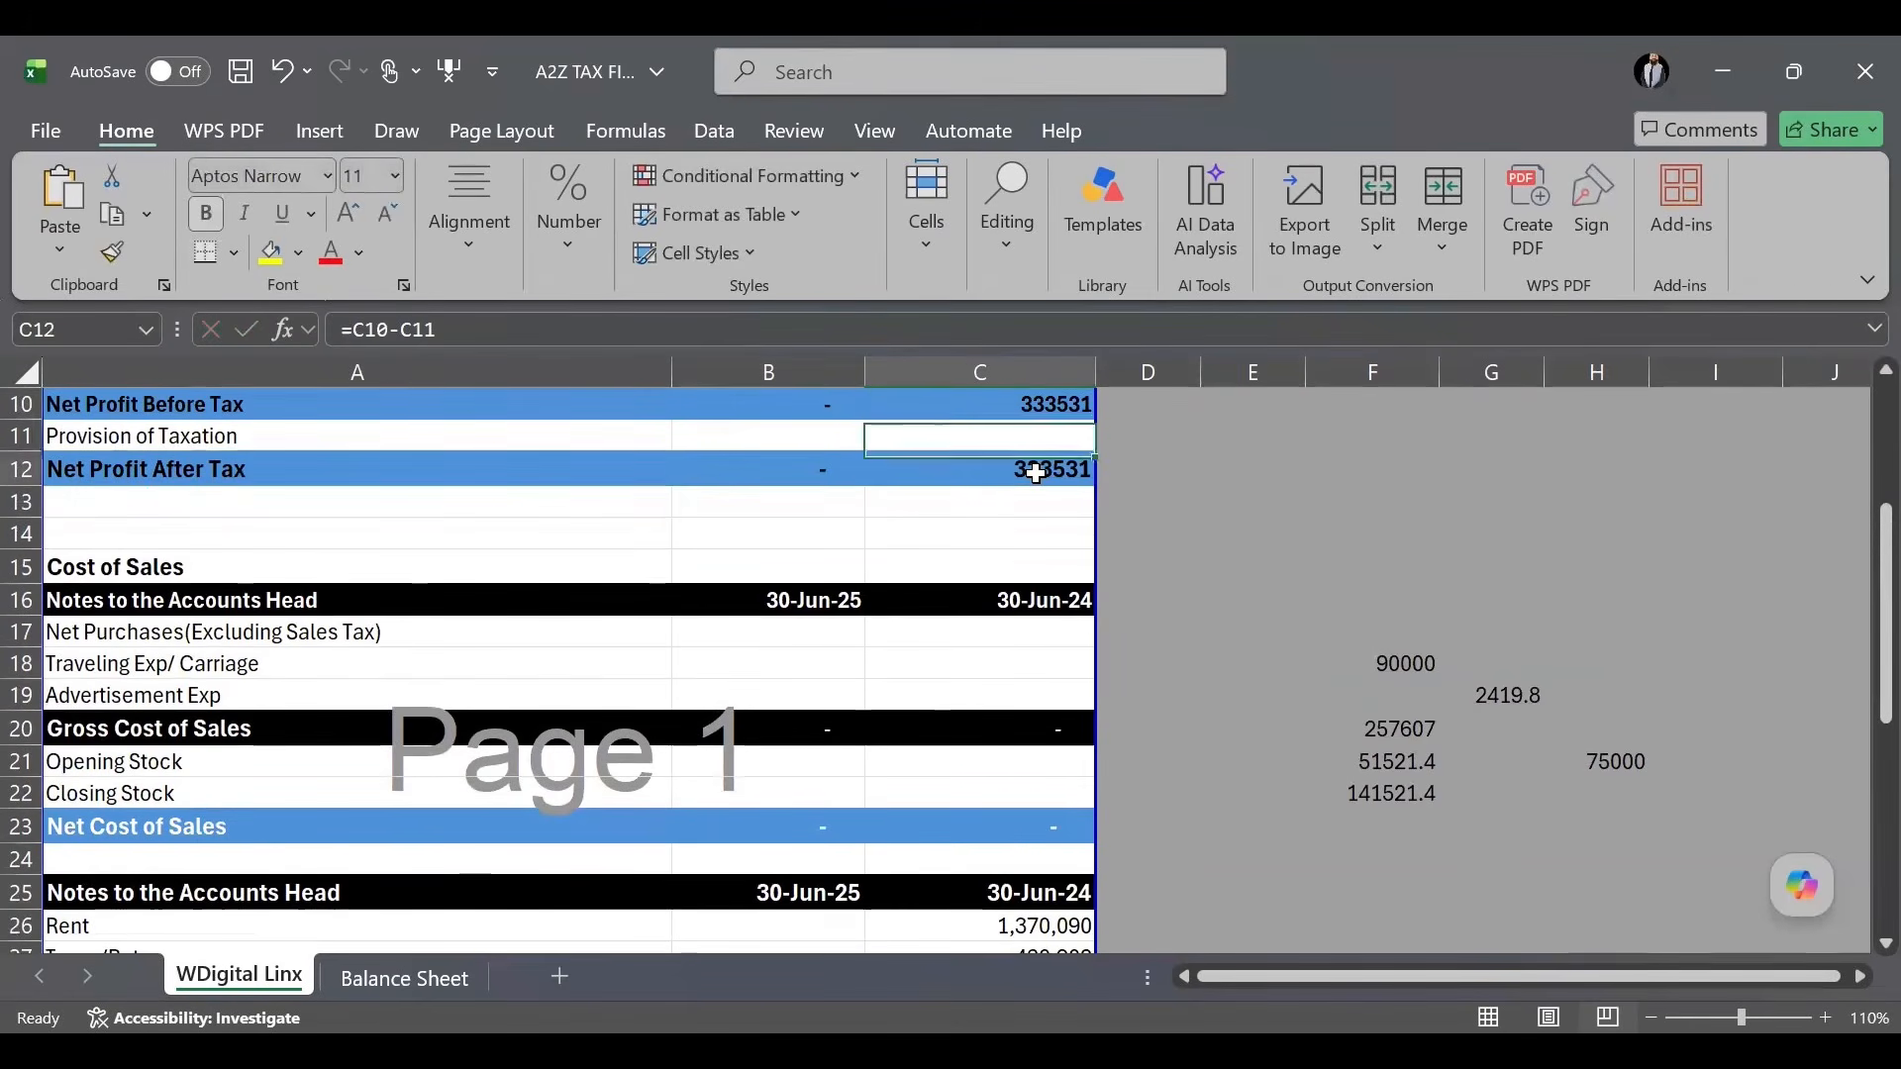
scroll(1035, 471, up, 2)
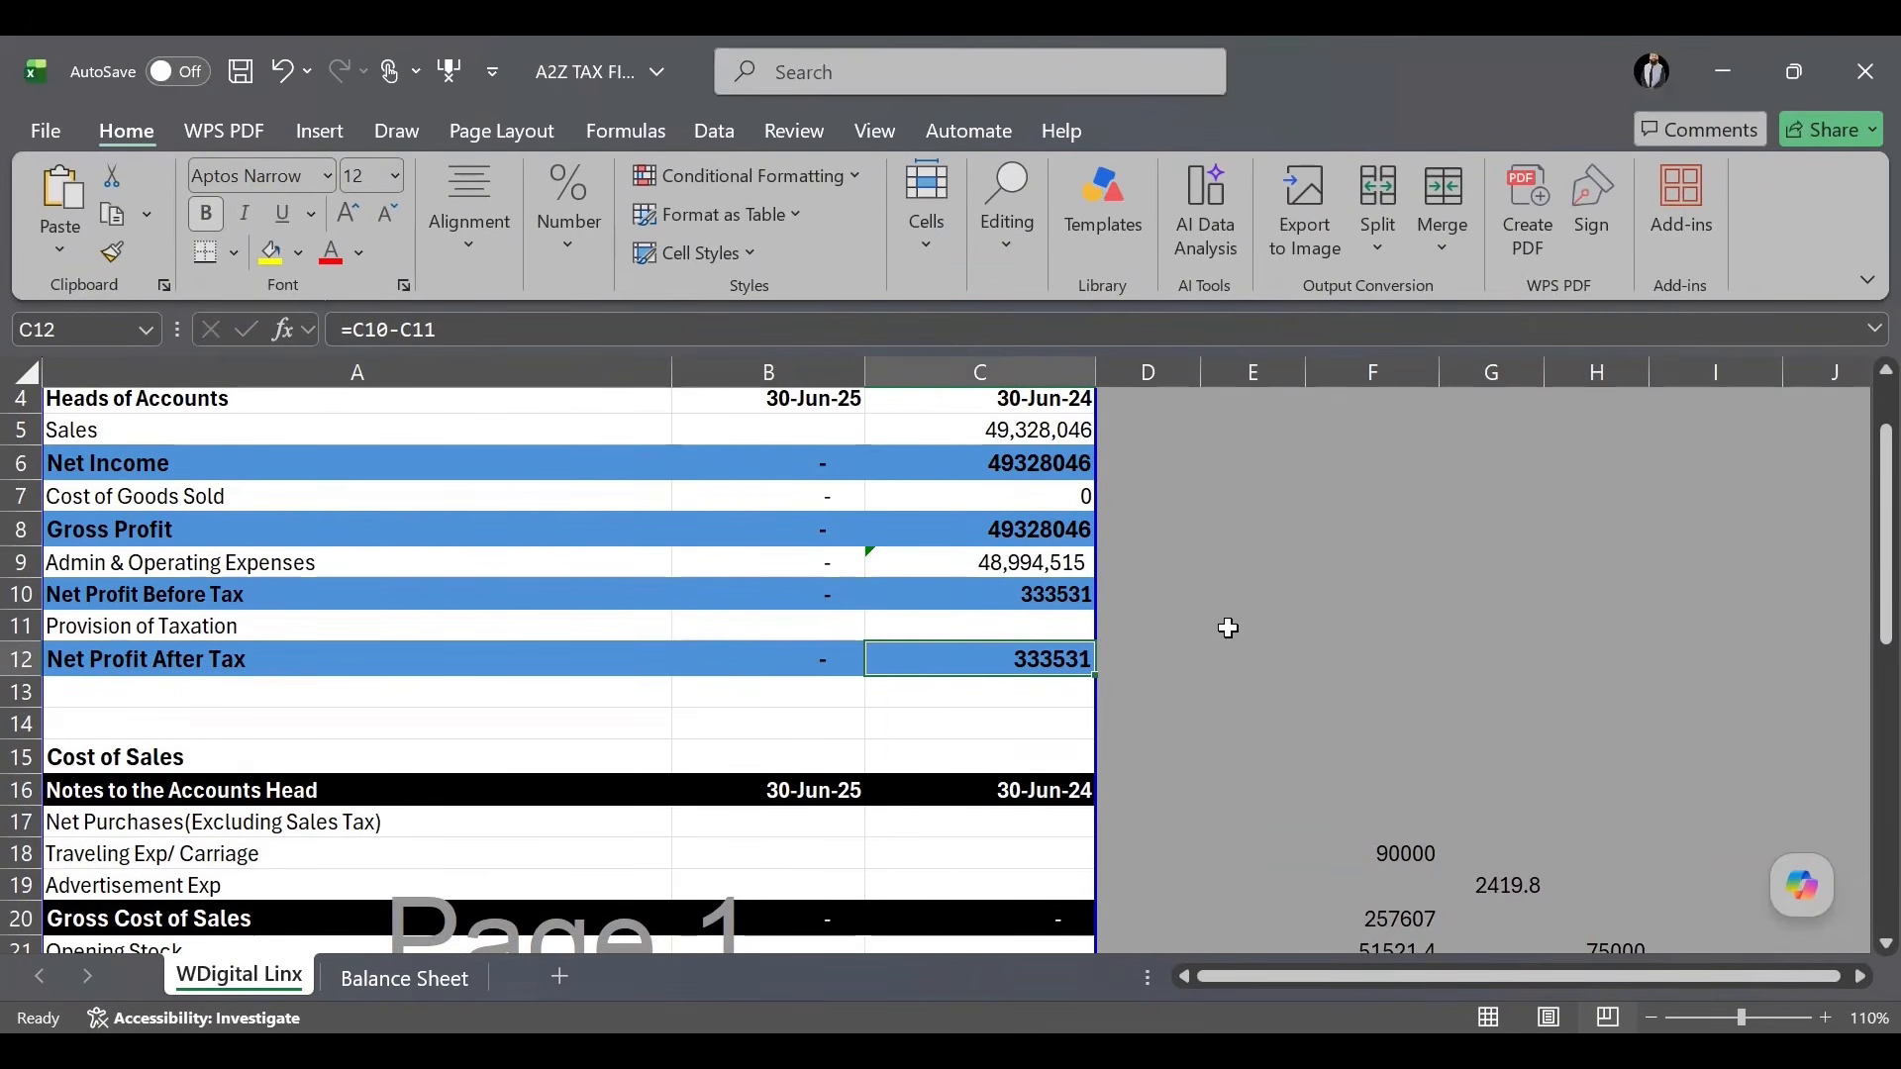
scroll(1226, 628, down, 3)
Delete the working numbers in E16:H22 and recheck the Admin & Operating Expenses formula.
click(1279, 519)
drag(1279, 518, 1646, 679)
key(Delete)
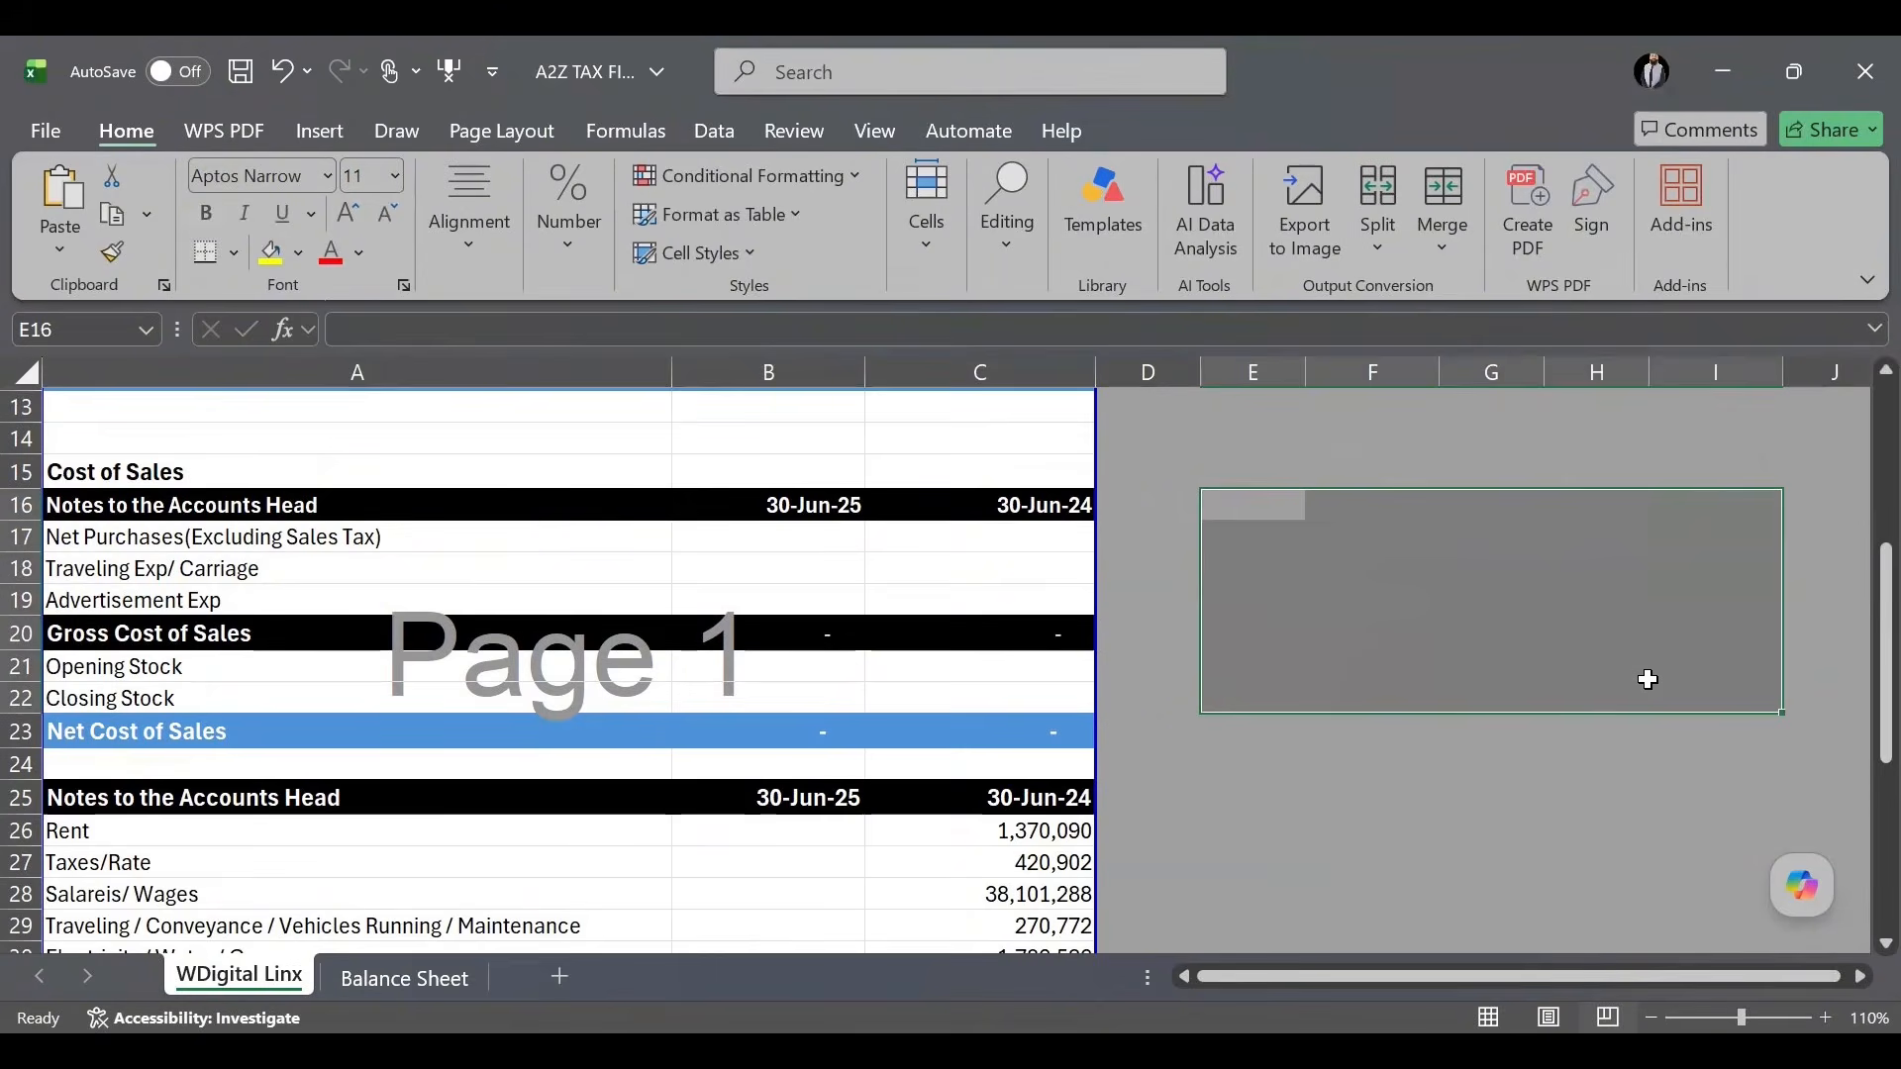
click(1566, 822)
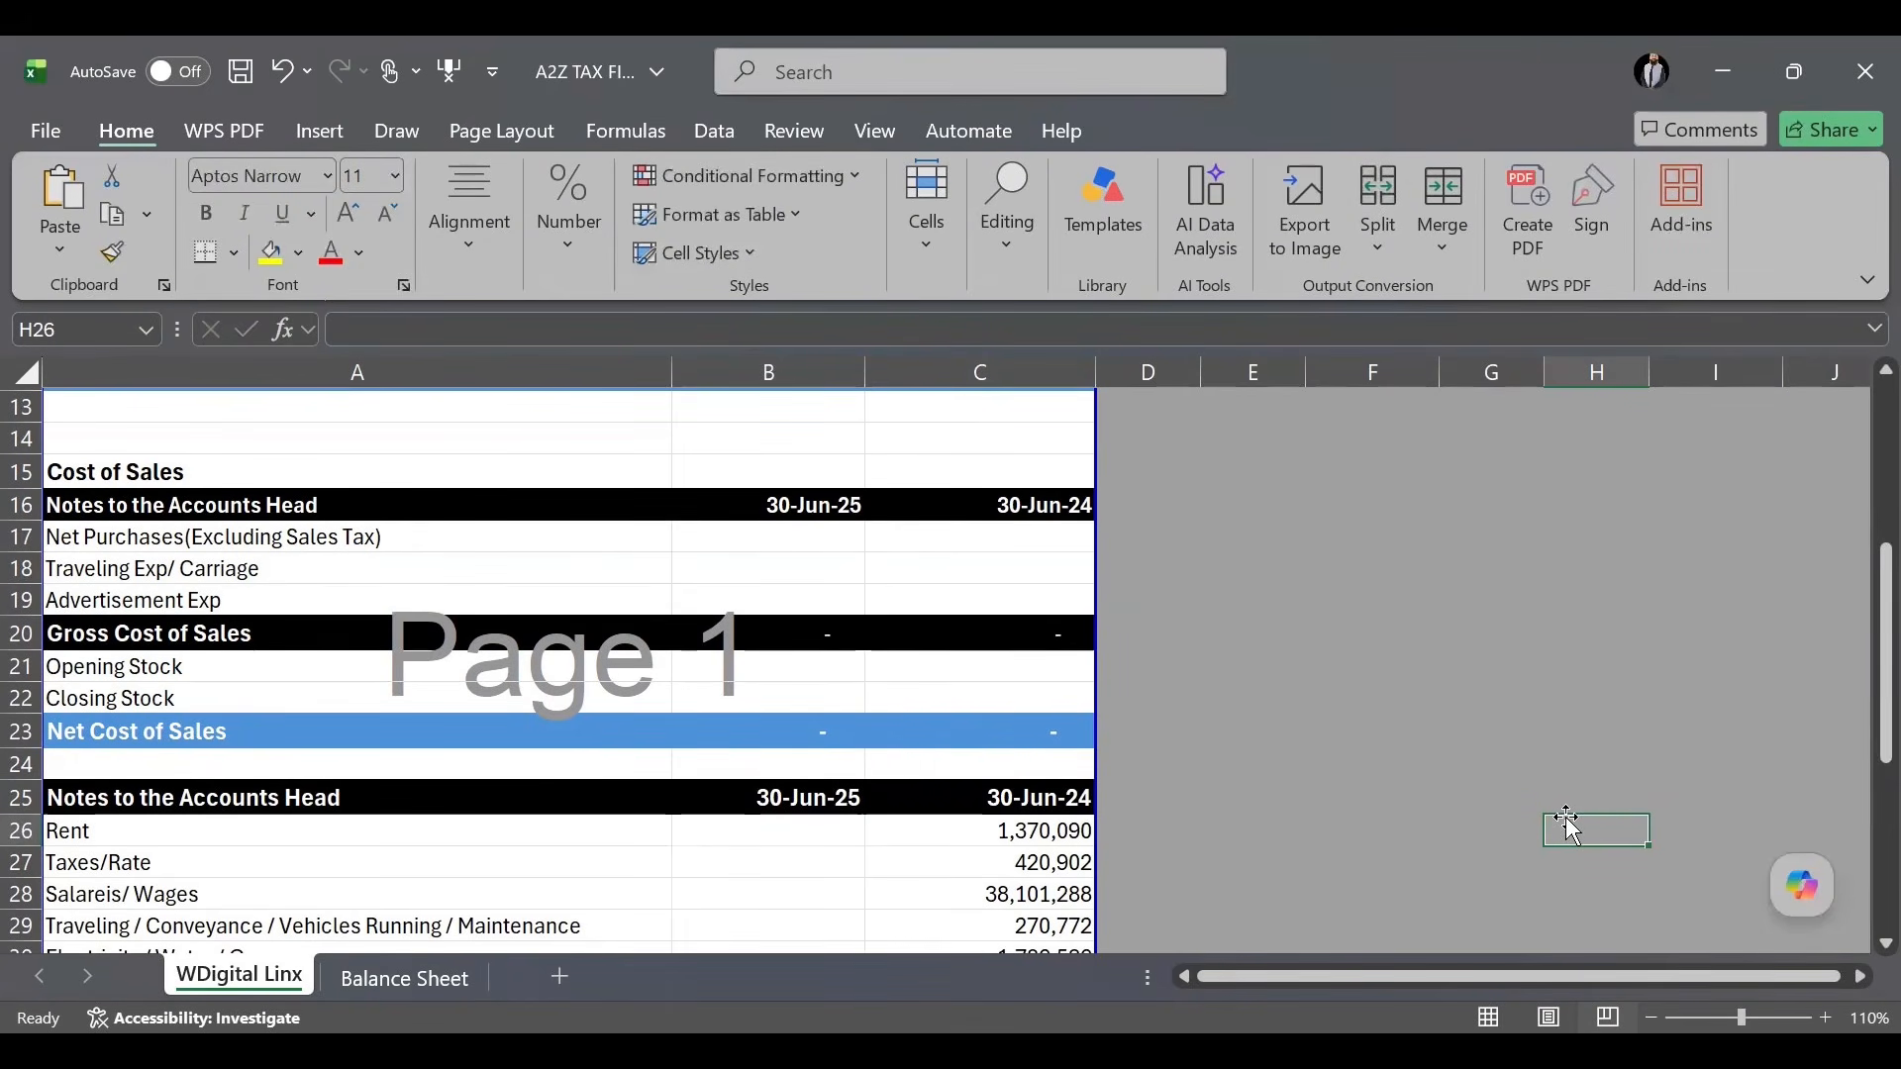
scroll(1447, 806, up, 4)
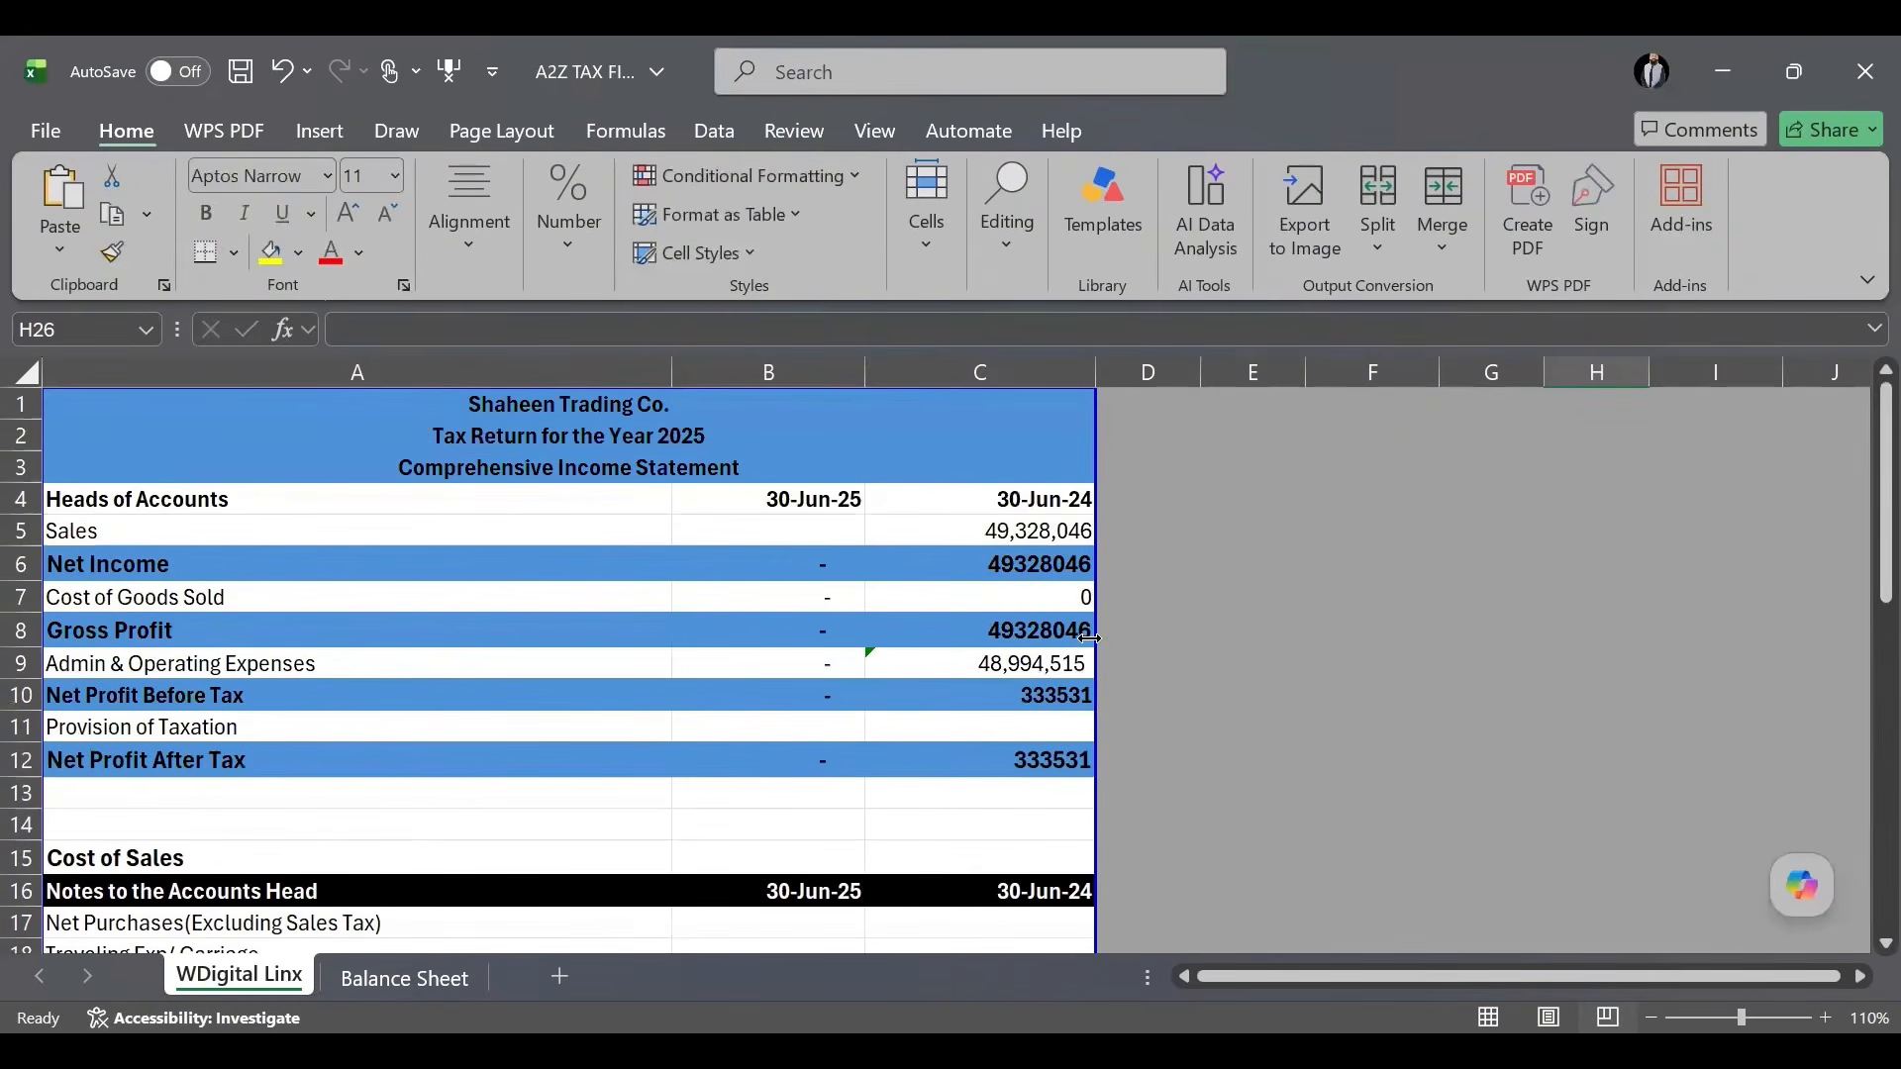
click(1012, 660)
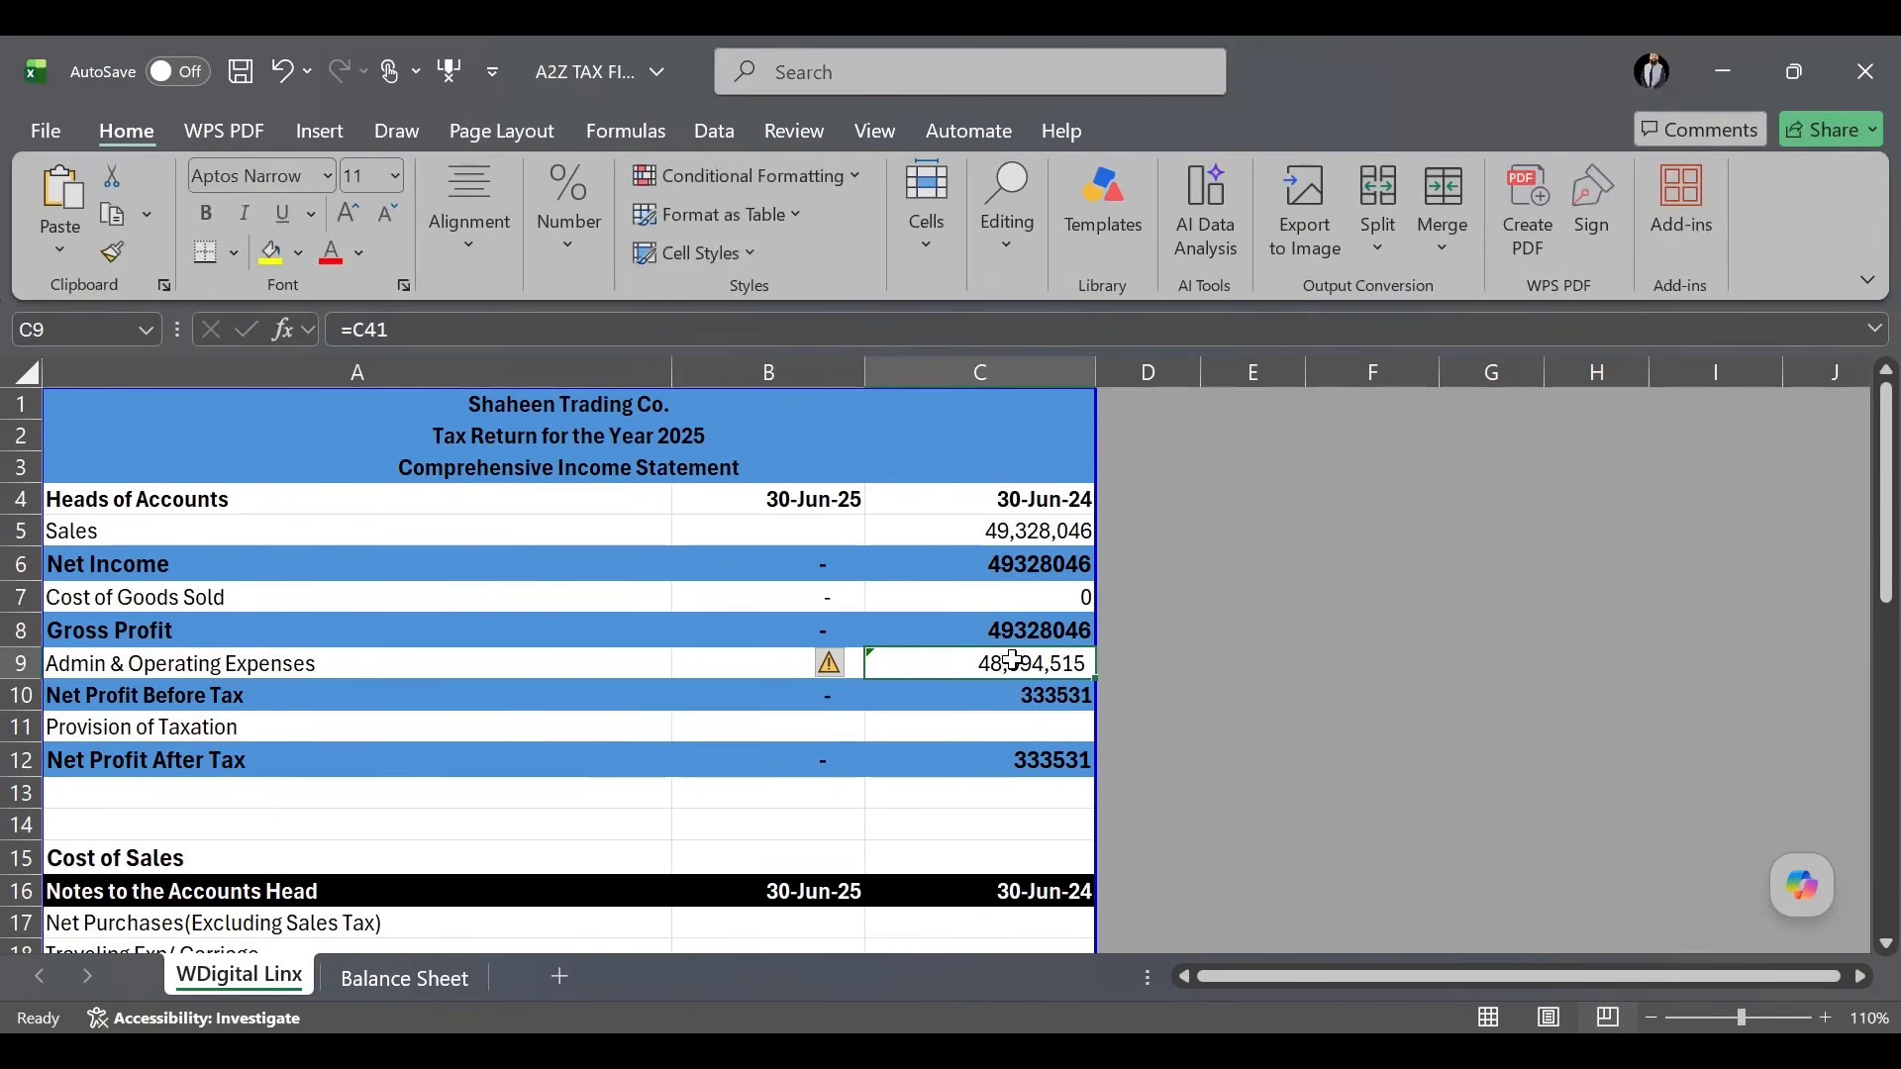
scroll(1013, 660, down, 1)
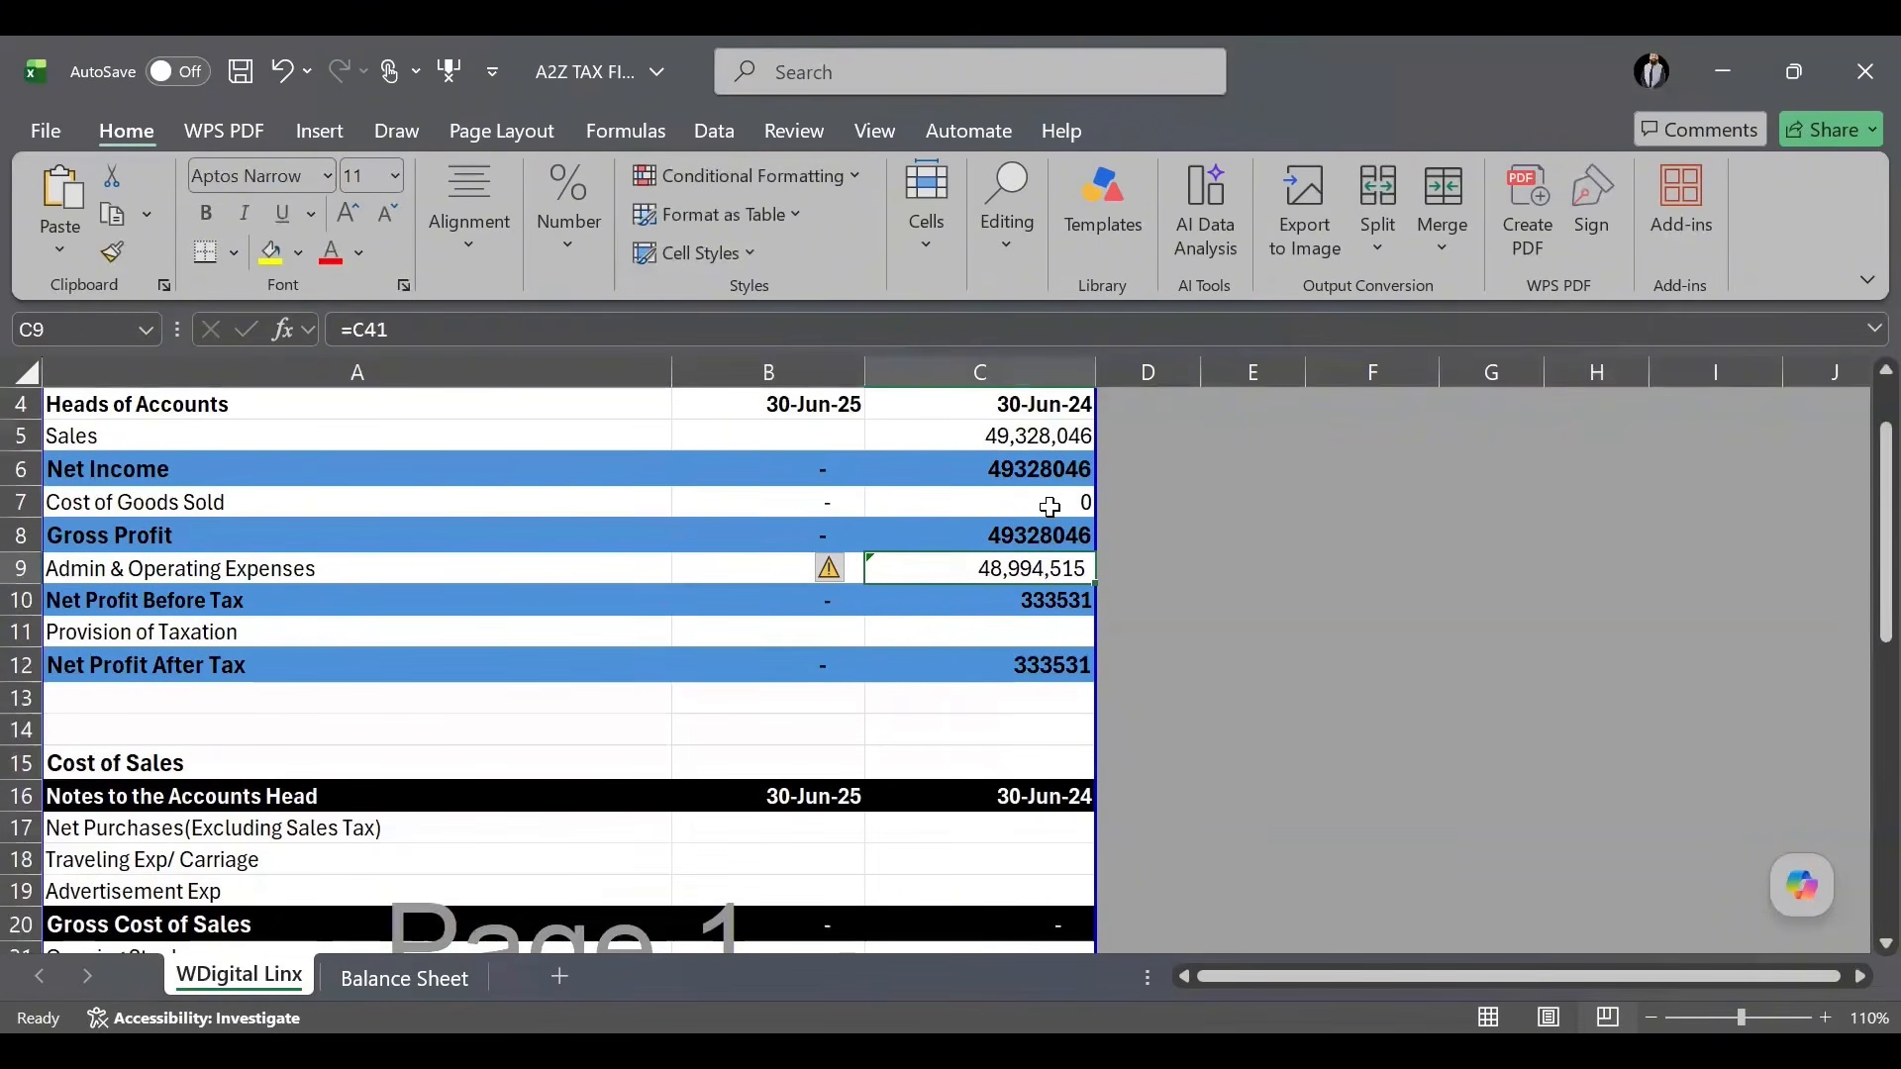
scroll(1045, 554, down, 3)
scroll(1040, 564, down, 3)
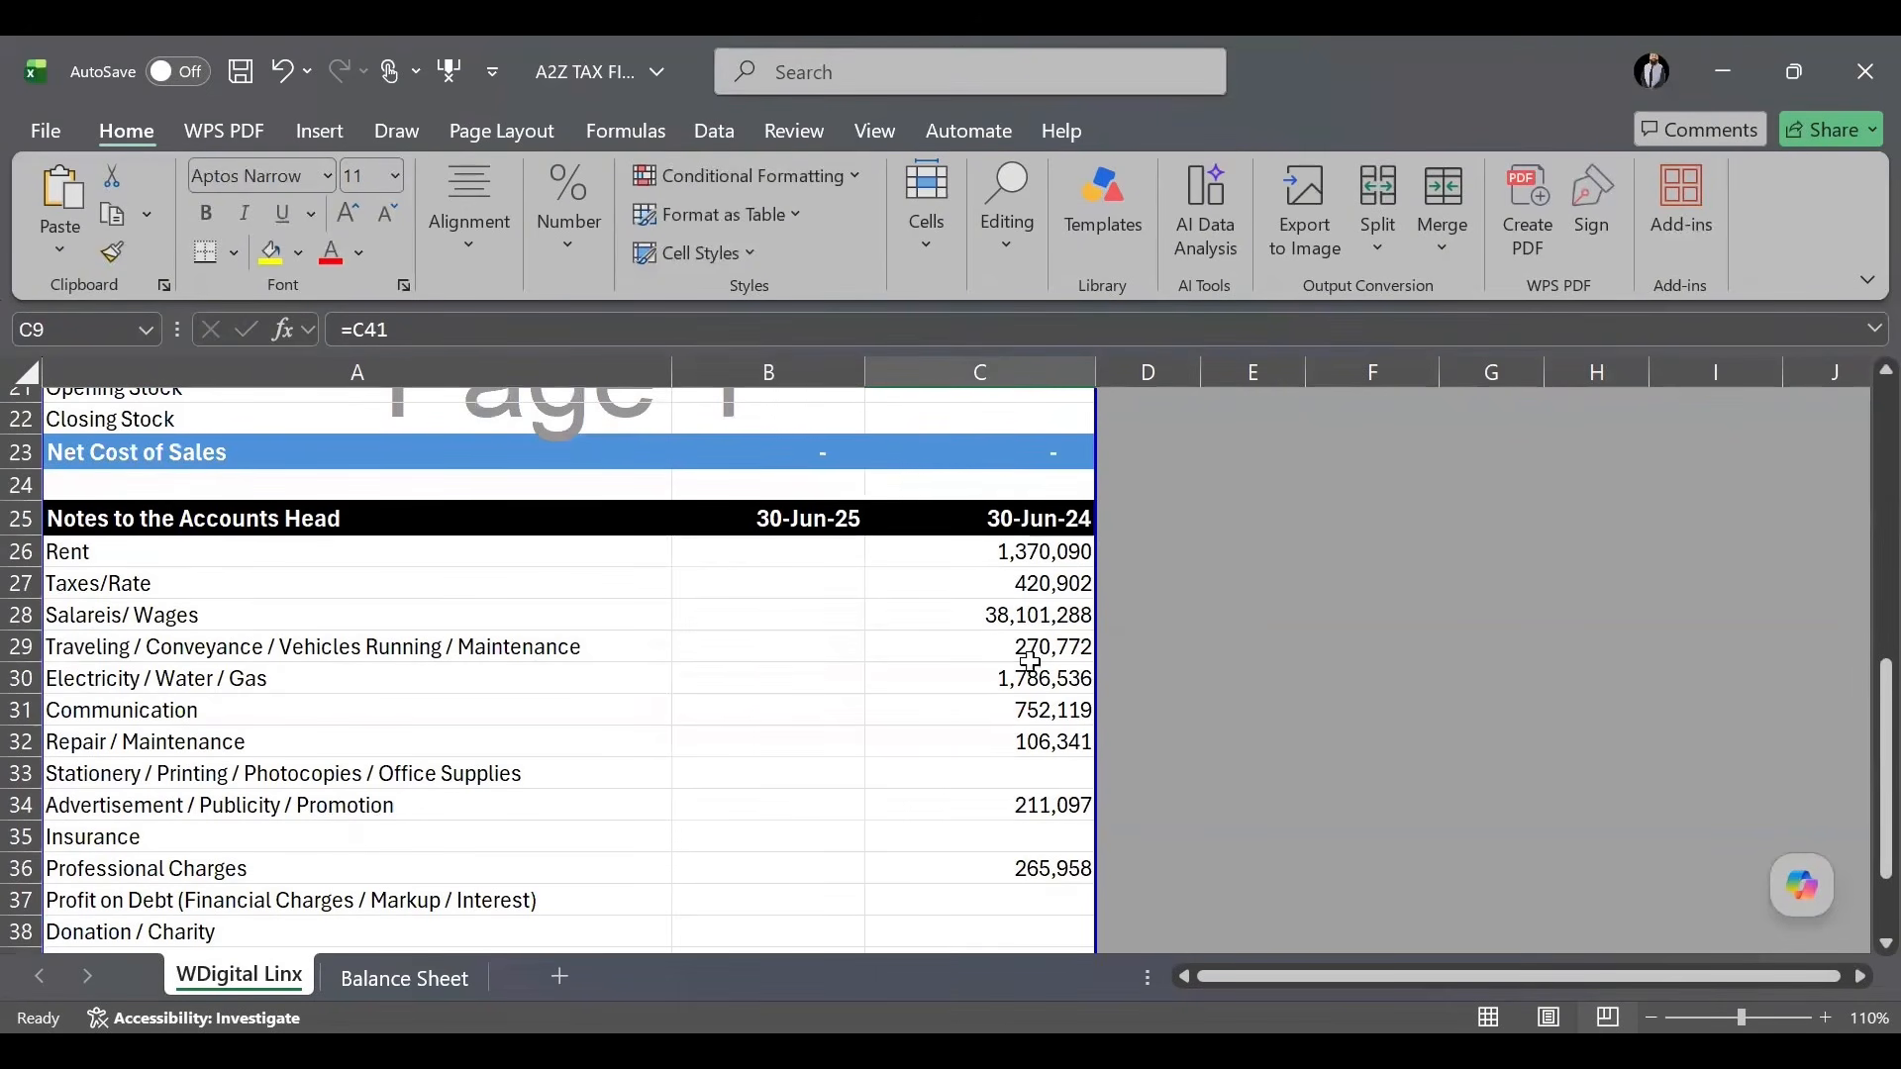
scroll(1039, 738, down, 3)
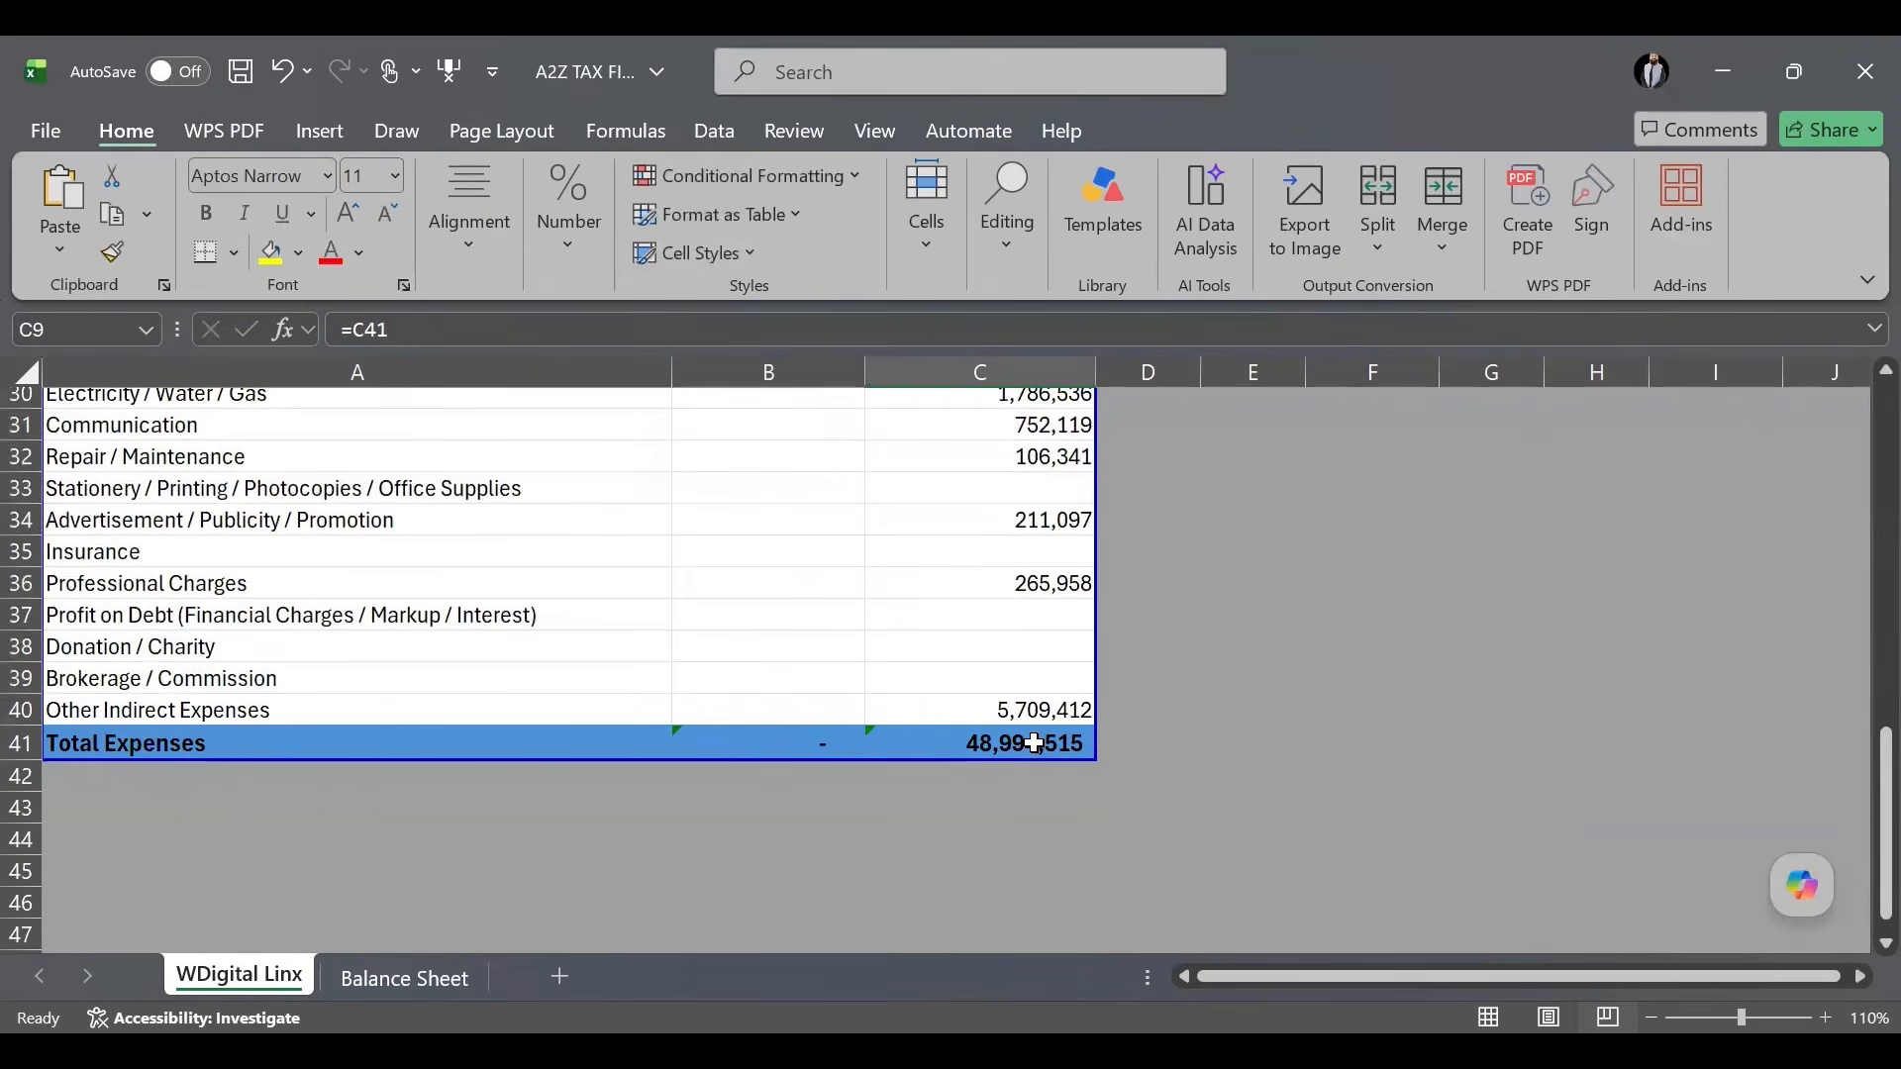
scroll(1037, 743, up, 5)
scroll(1034, 742, up, 3)
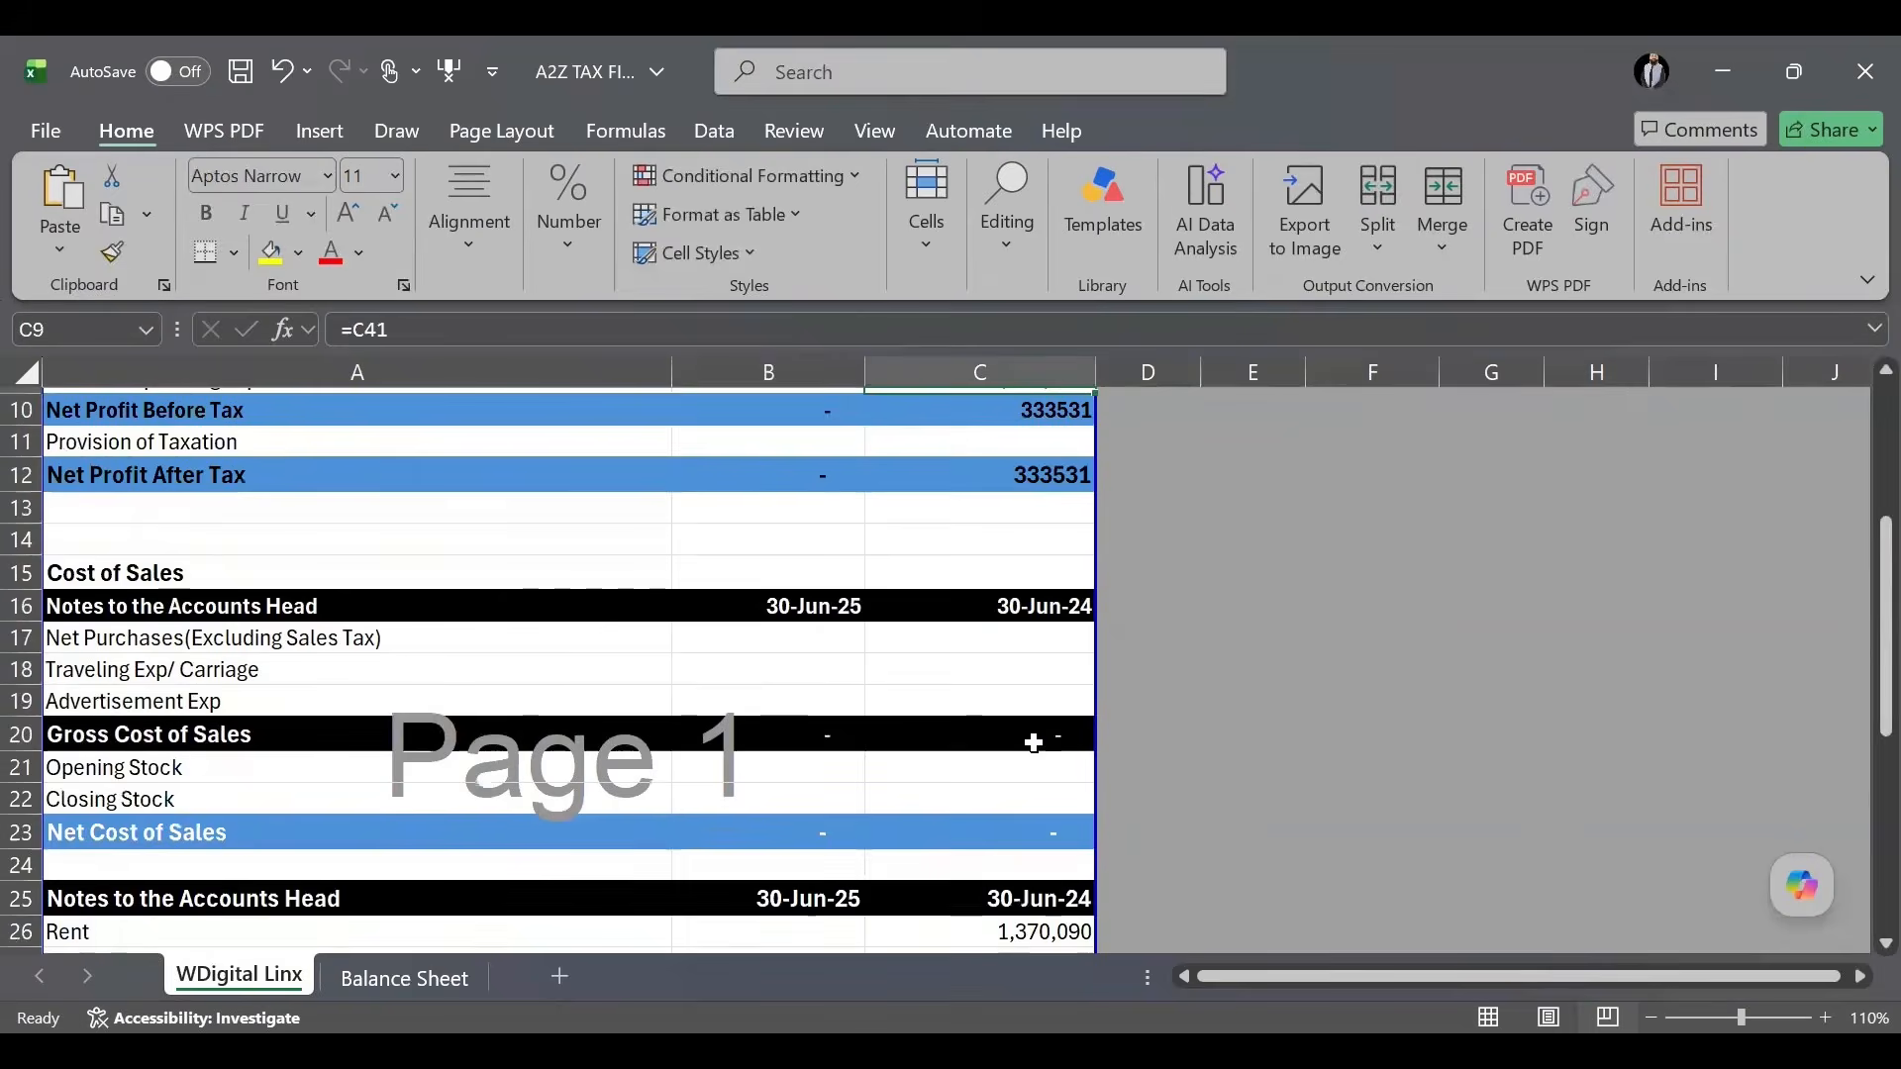
scroll(1027, 618, up, 2)
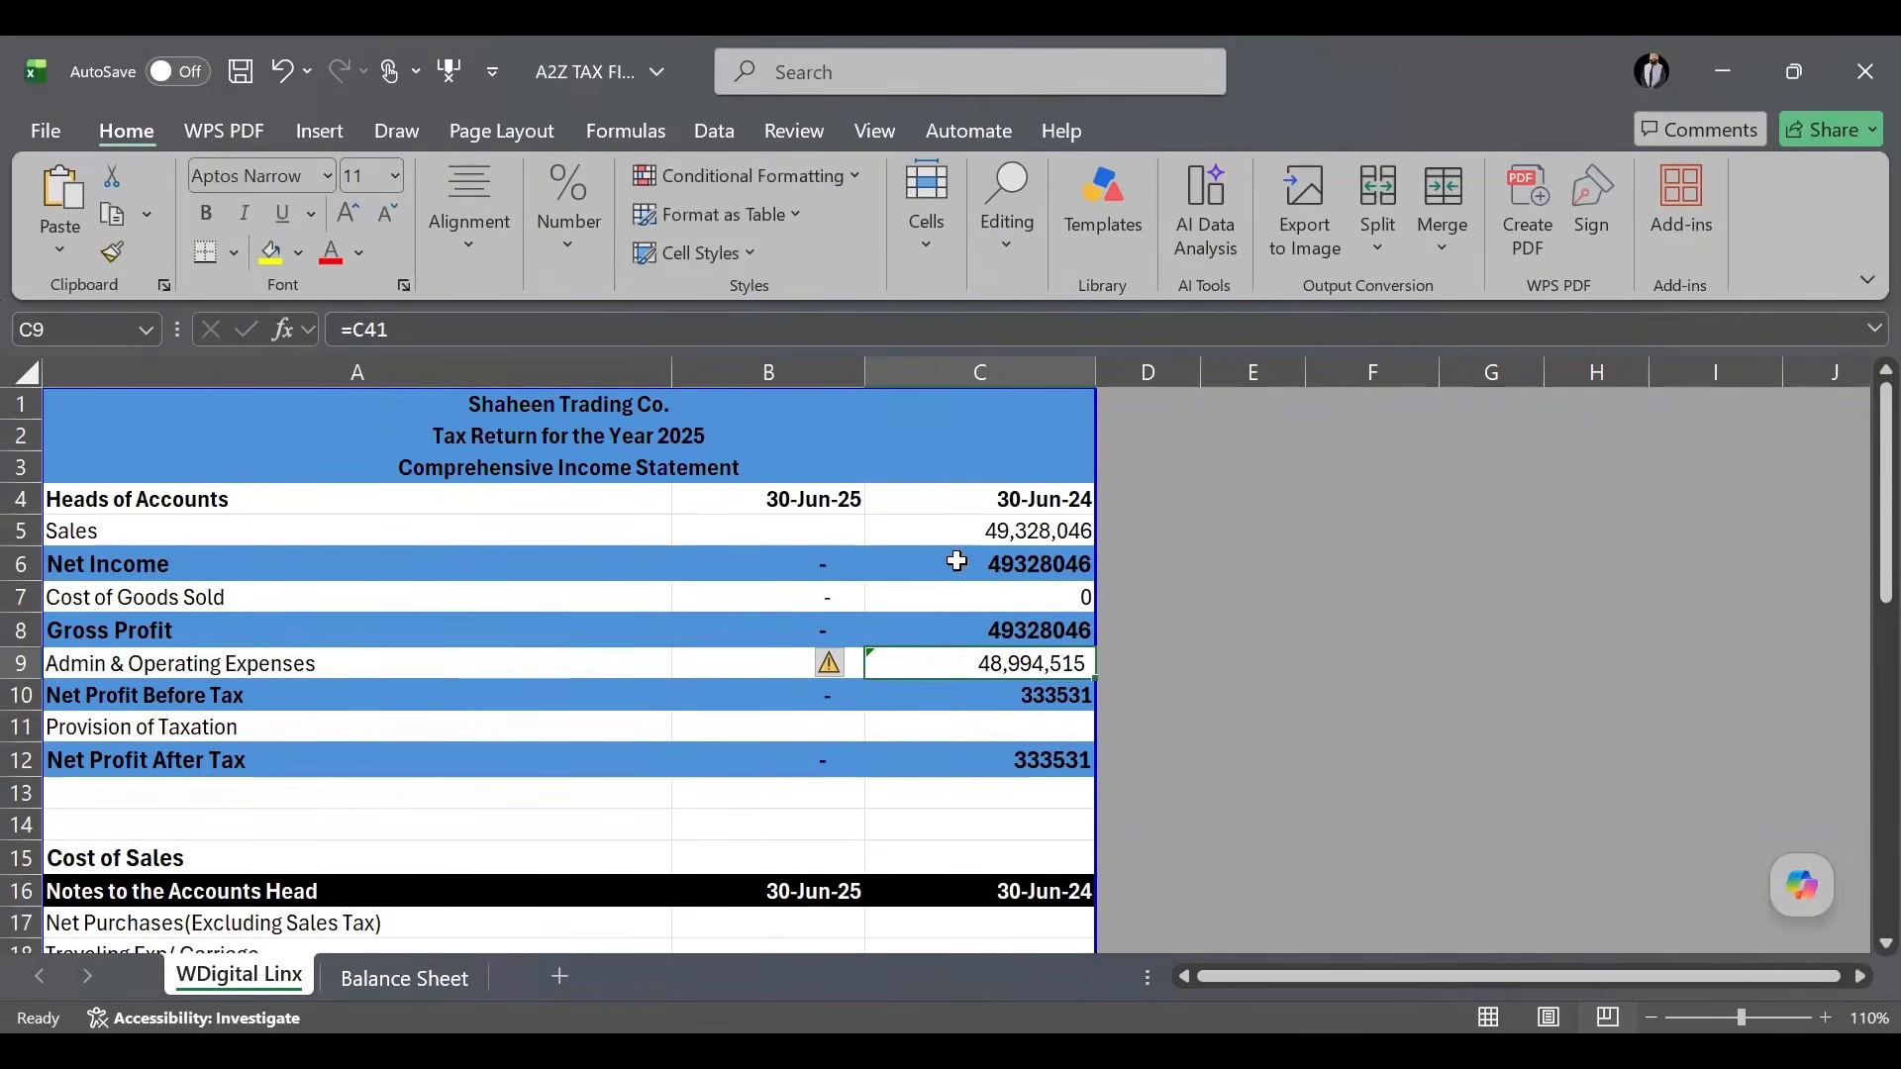
scroll(1017, 767, down, 2)
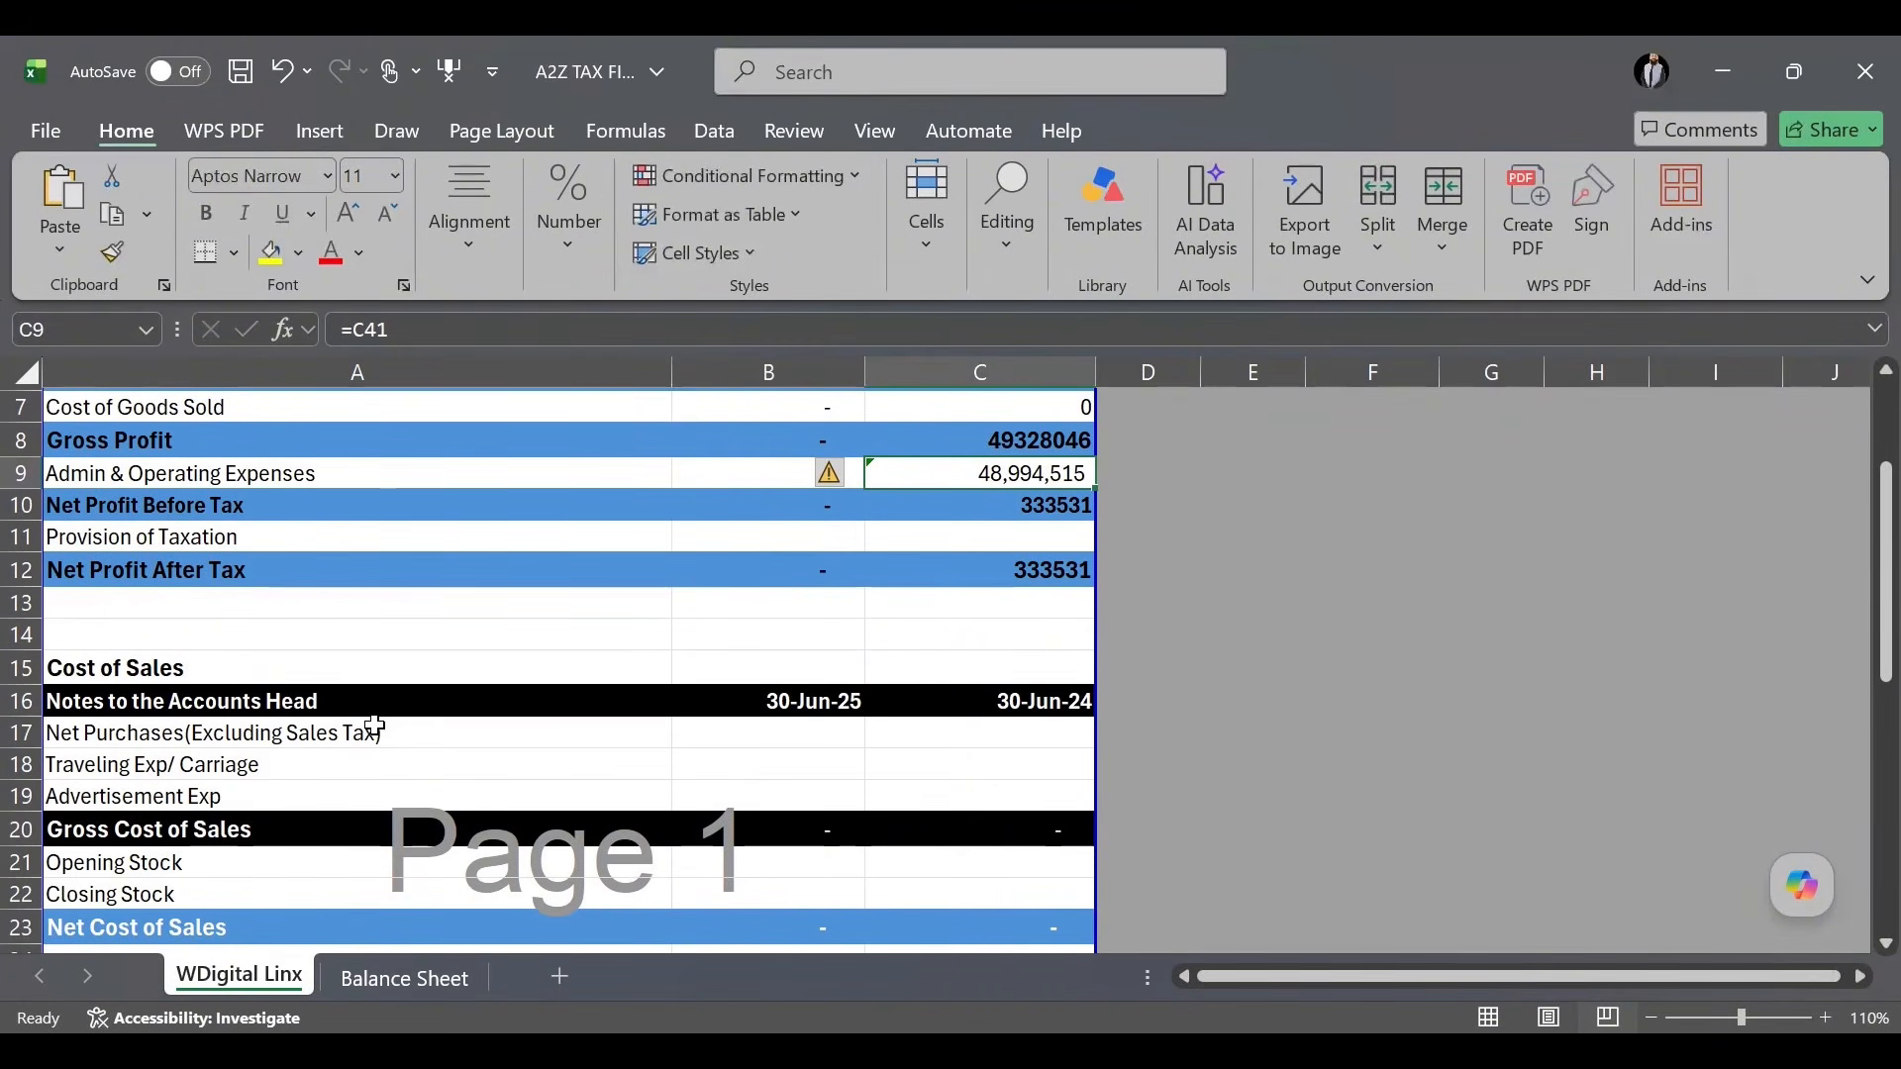
drag(146, 731, 339, 777)
click(348, 792)
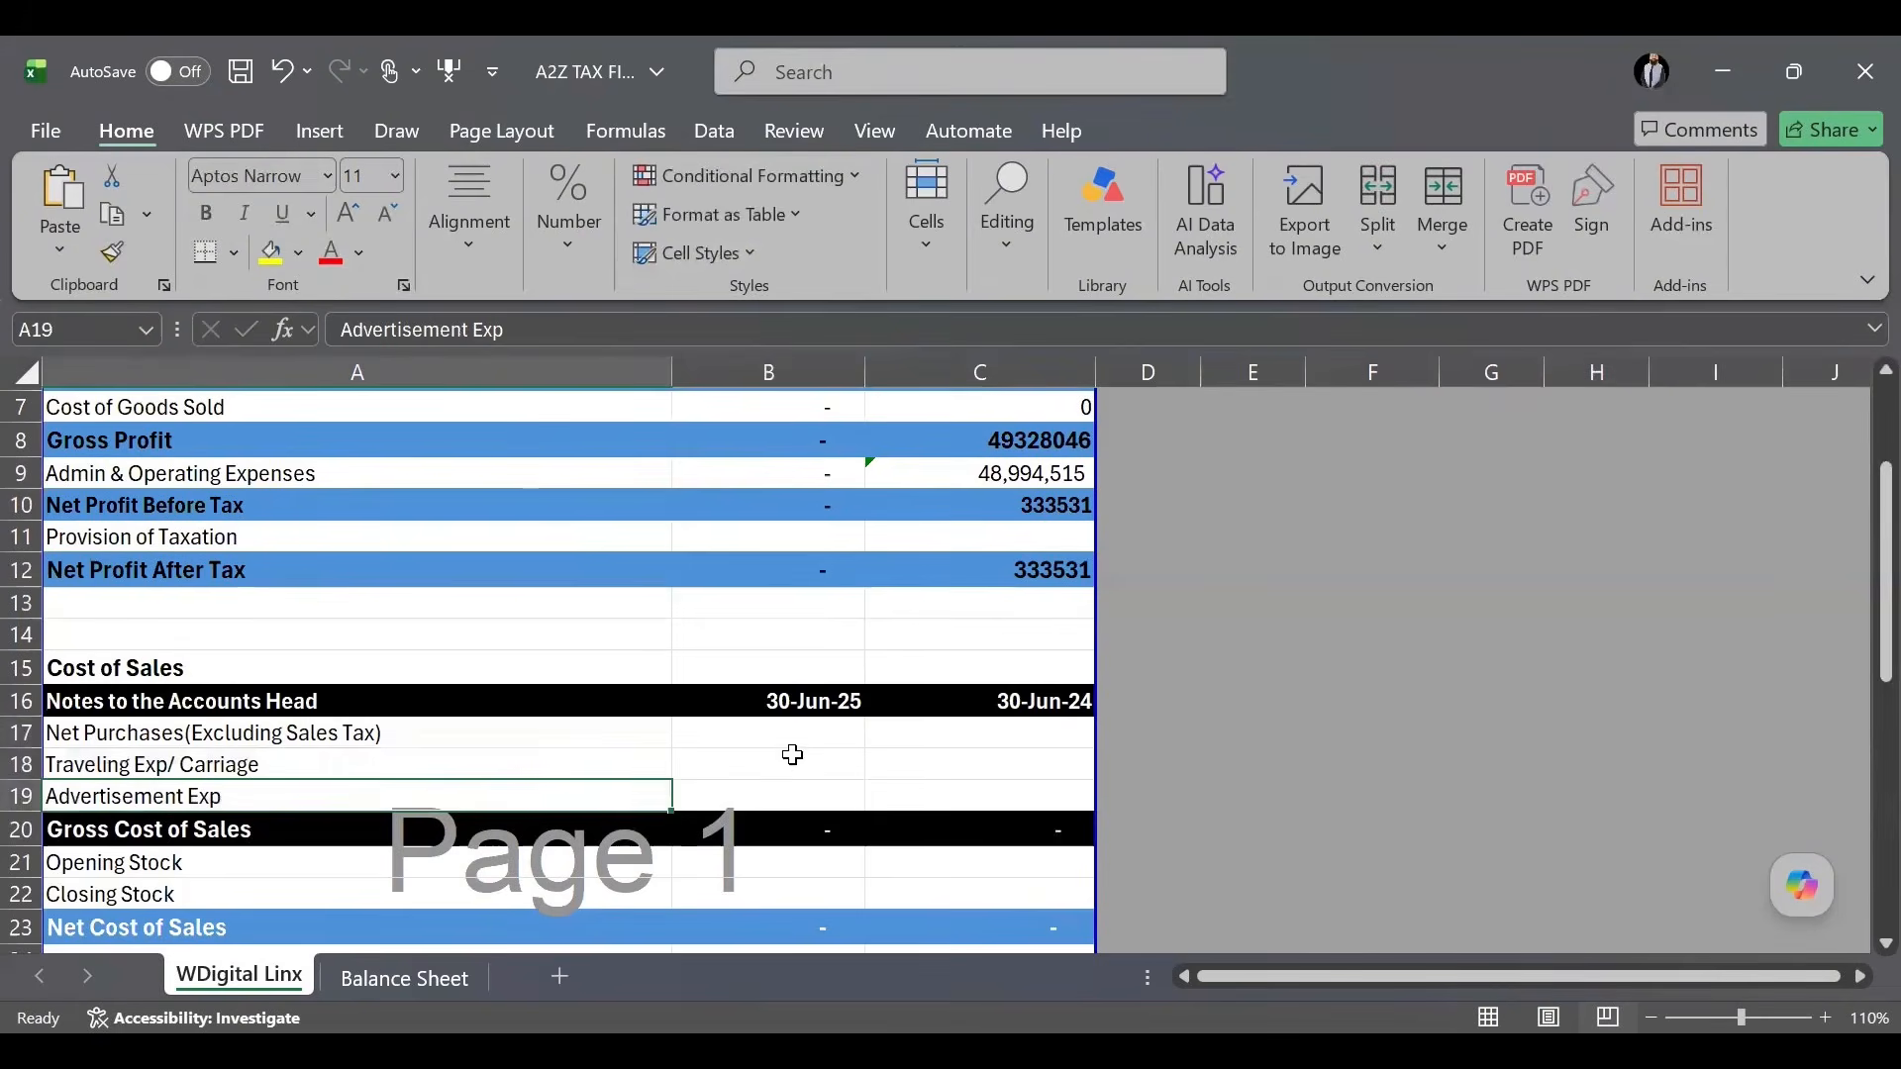
scroll(795, 751, down, 1)
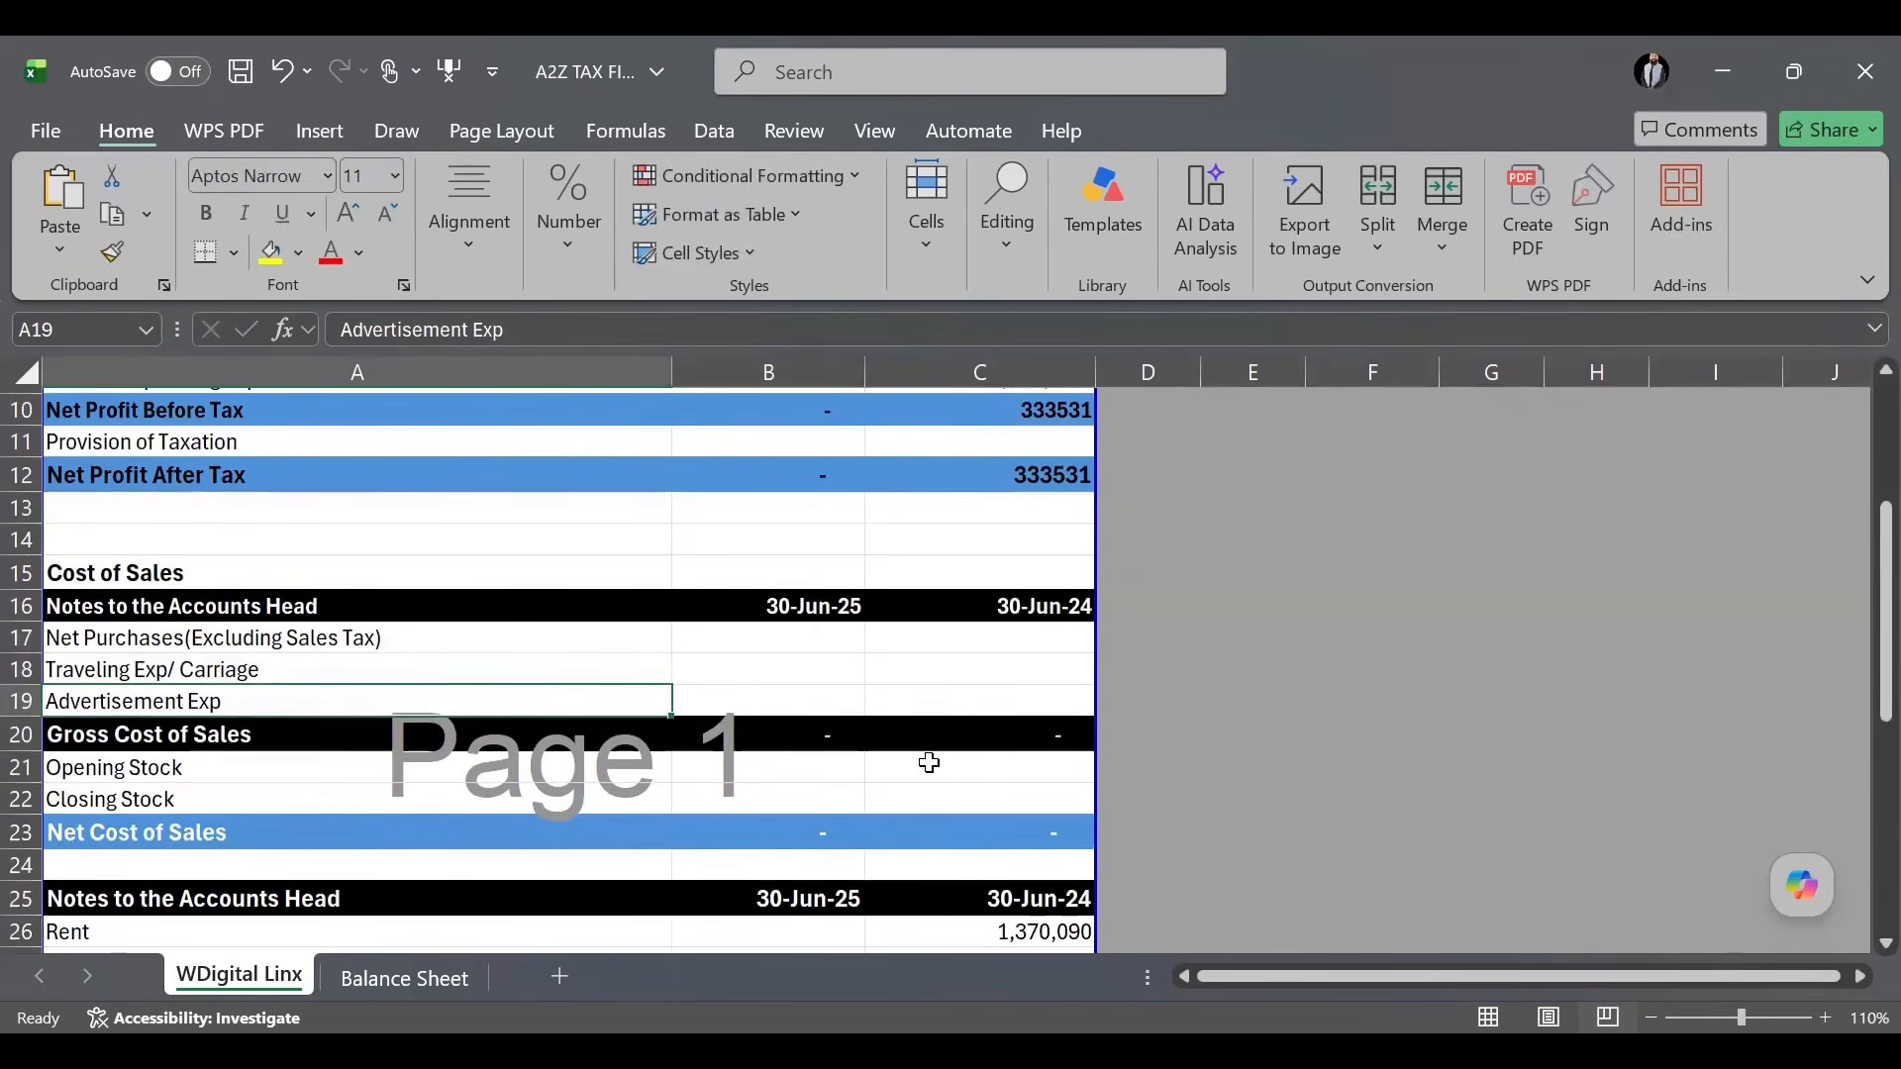
click(981, 770)
text(0)
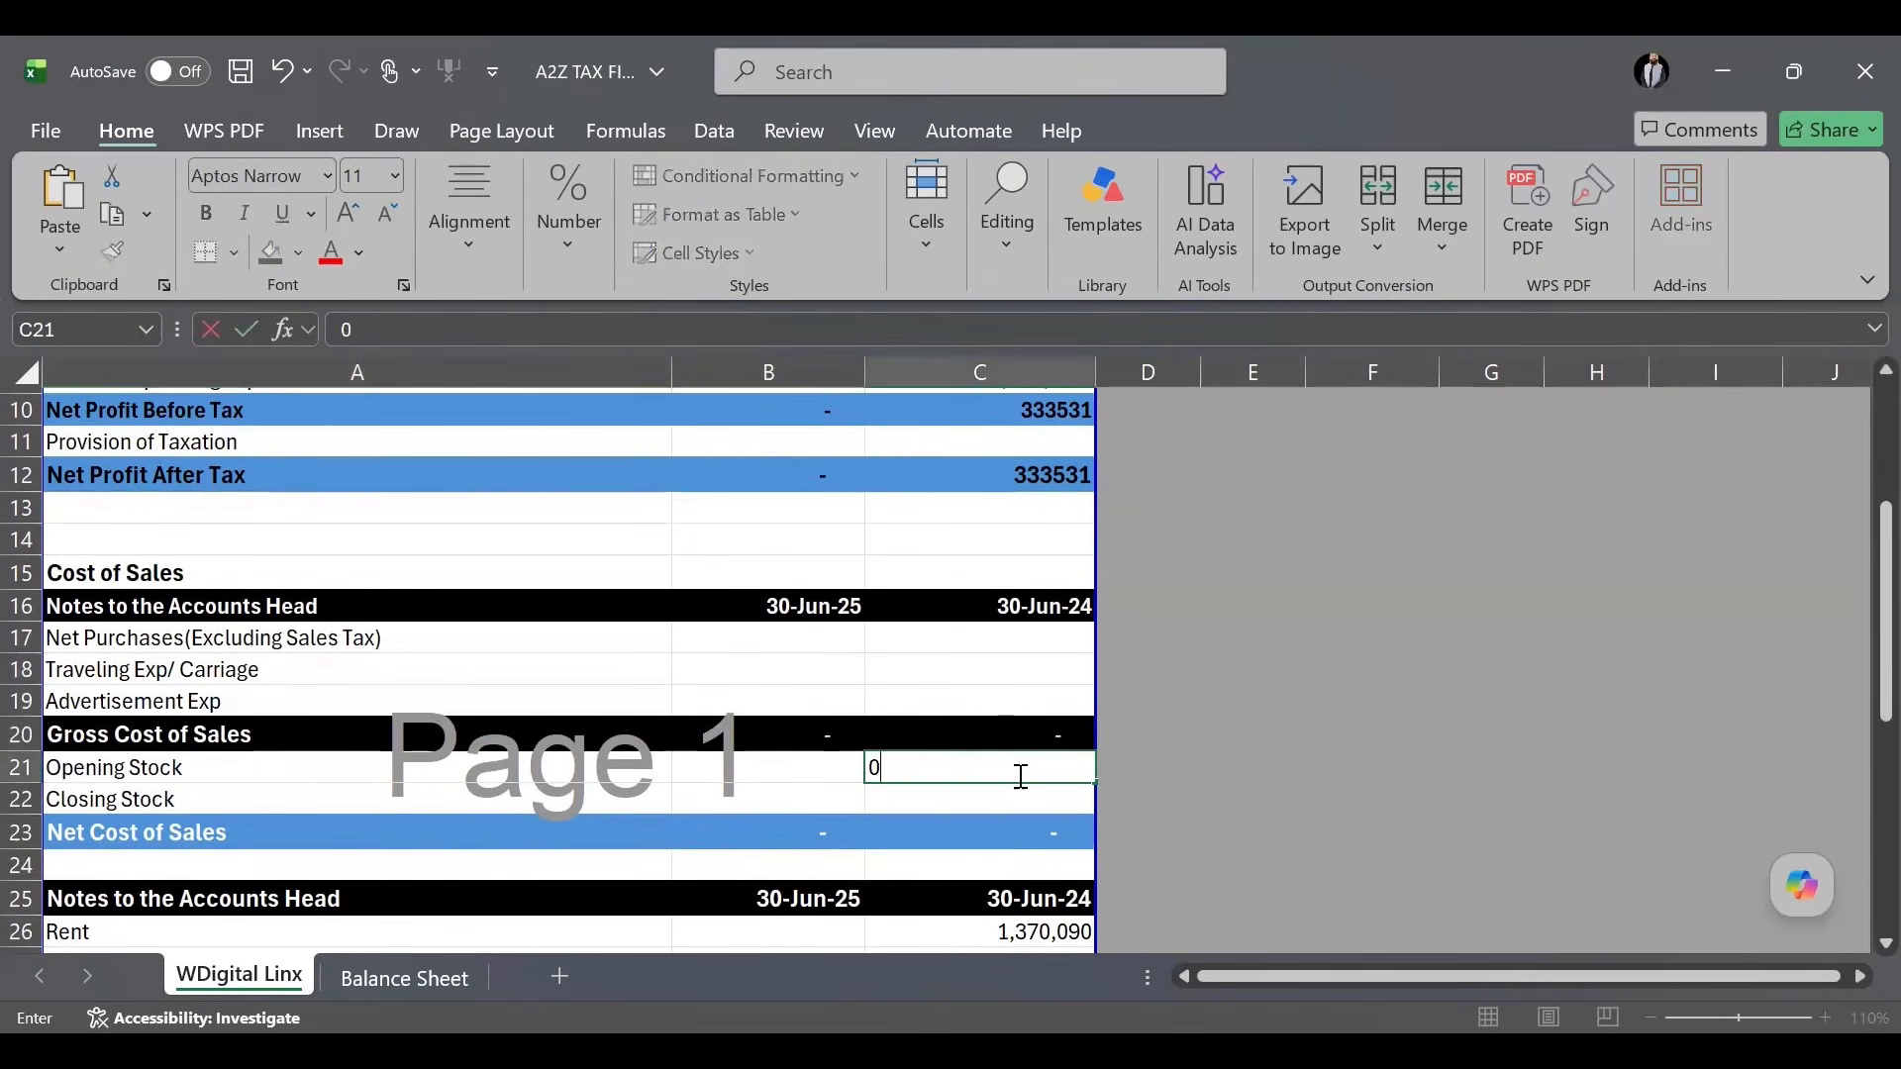
key(Return)
text(0)
key(Up)
key(Up)
key(Up)
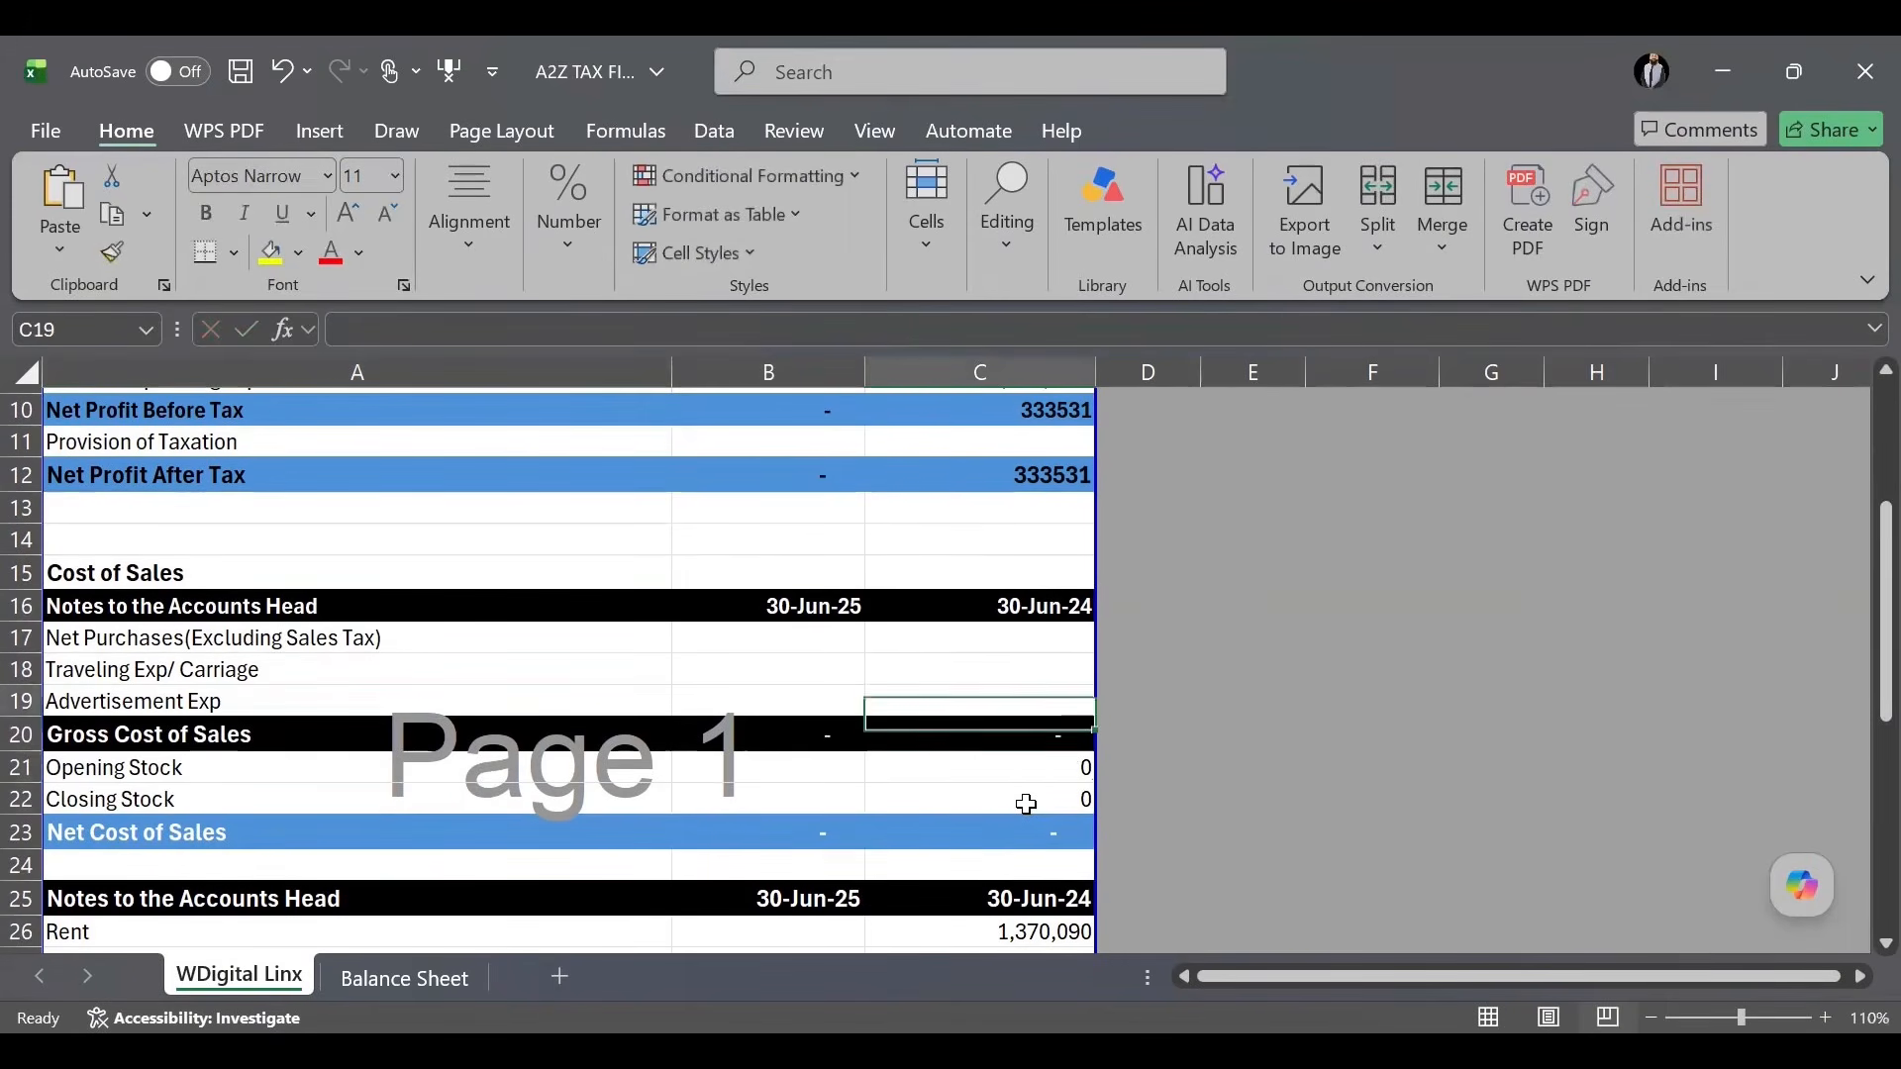
text(0)
key(Up)
text(0)
key(Up)
text(0)
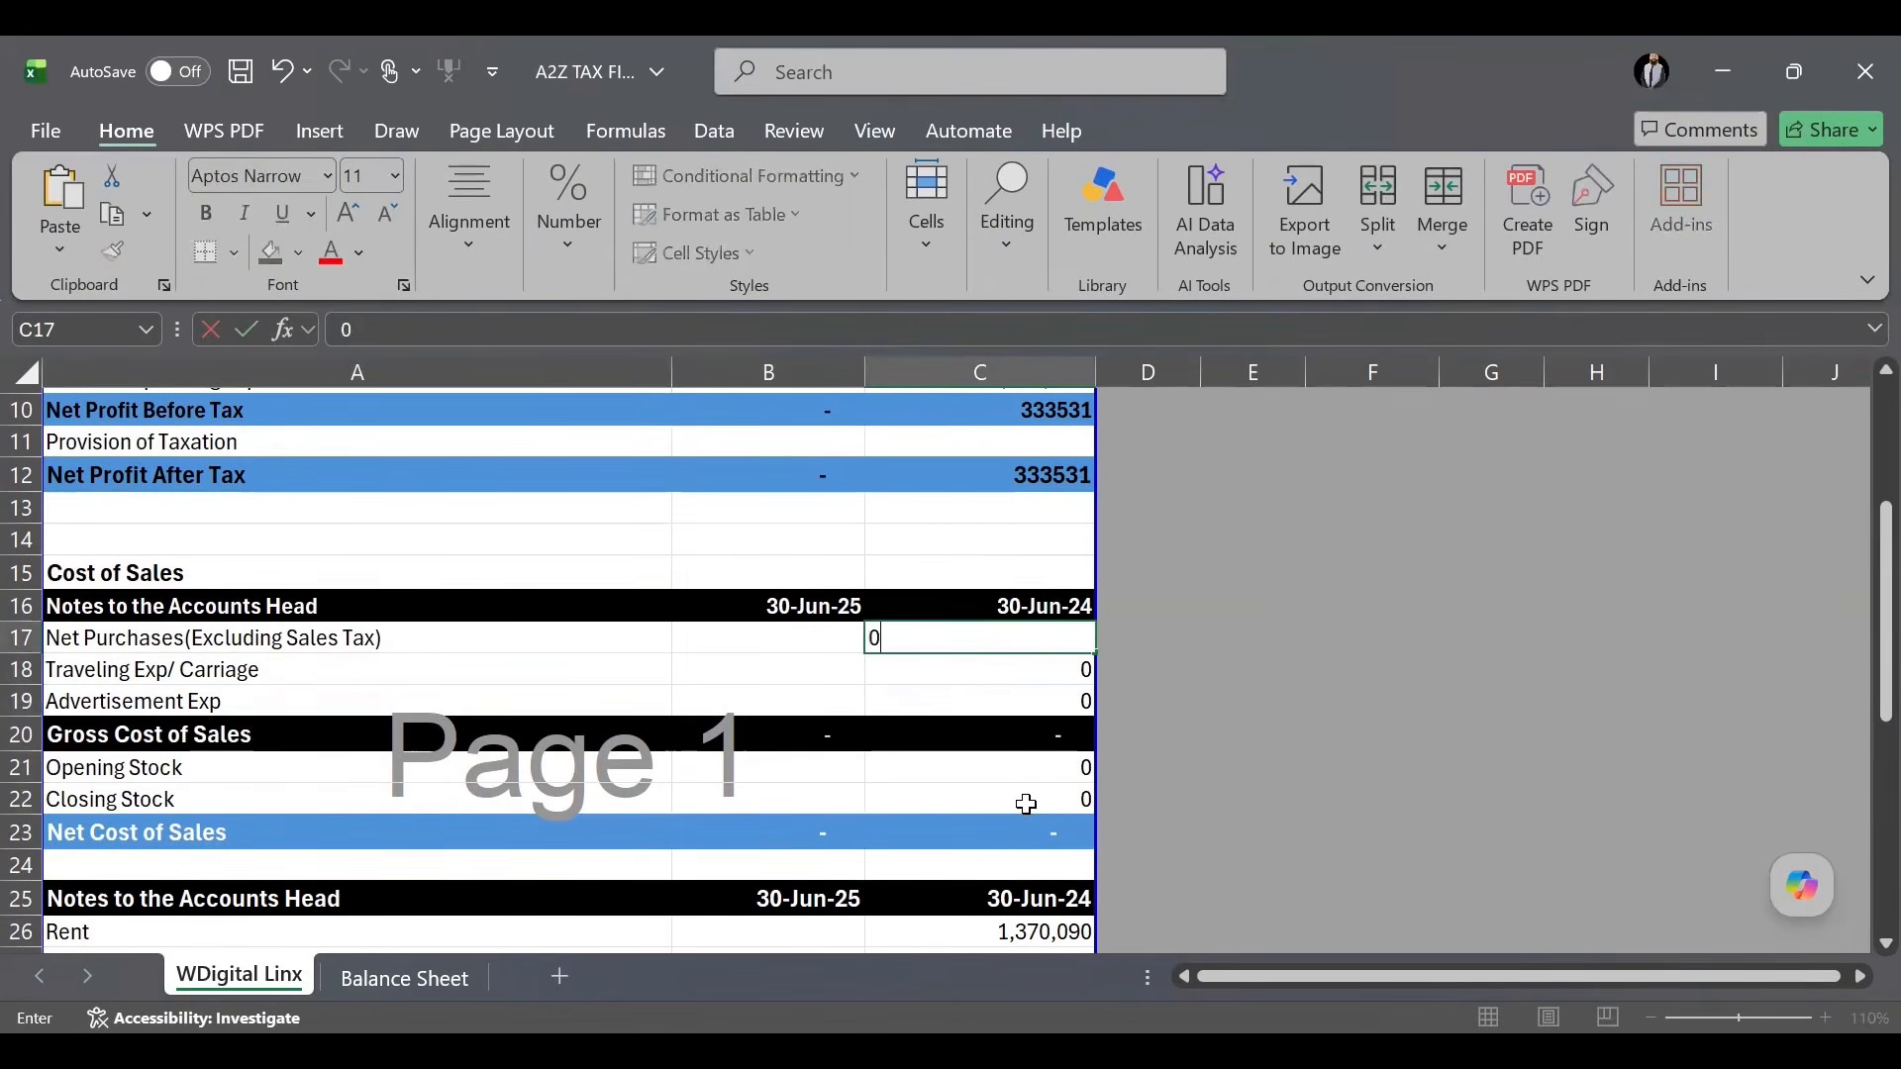
key(Down)
key(Up)
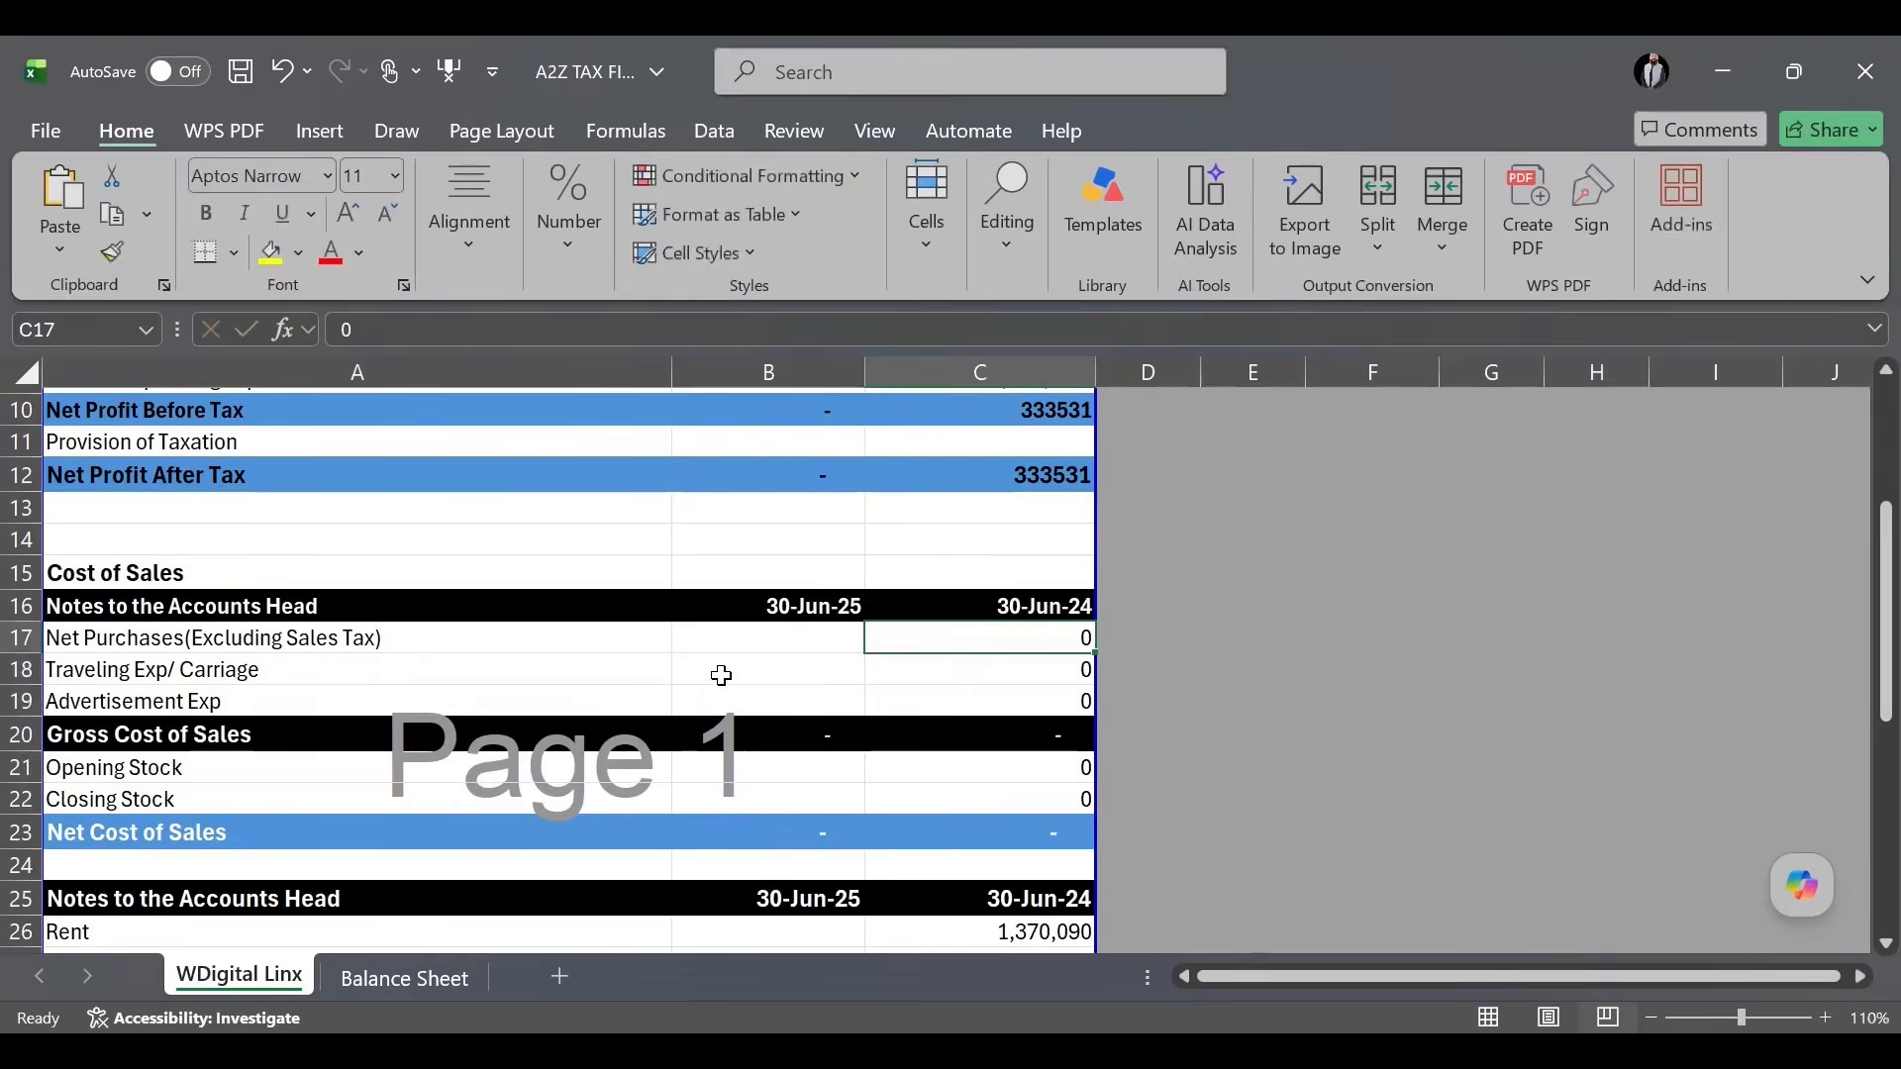
scroll(722, 673, up, 3)
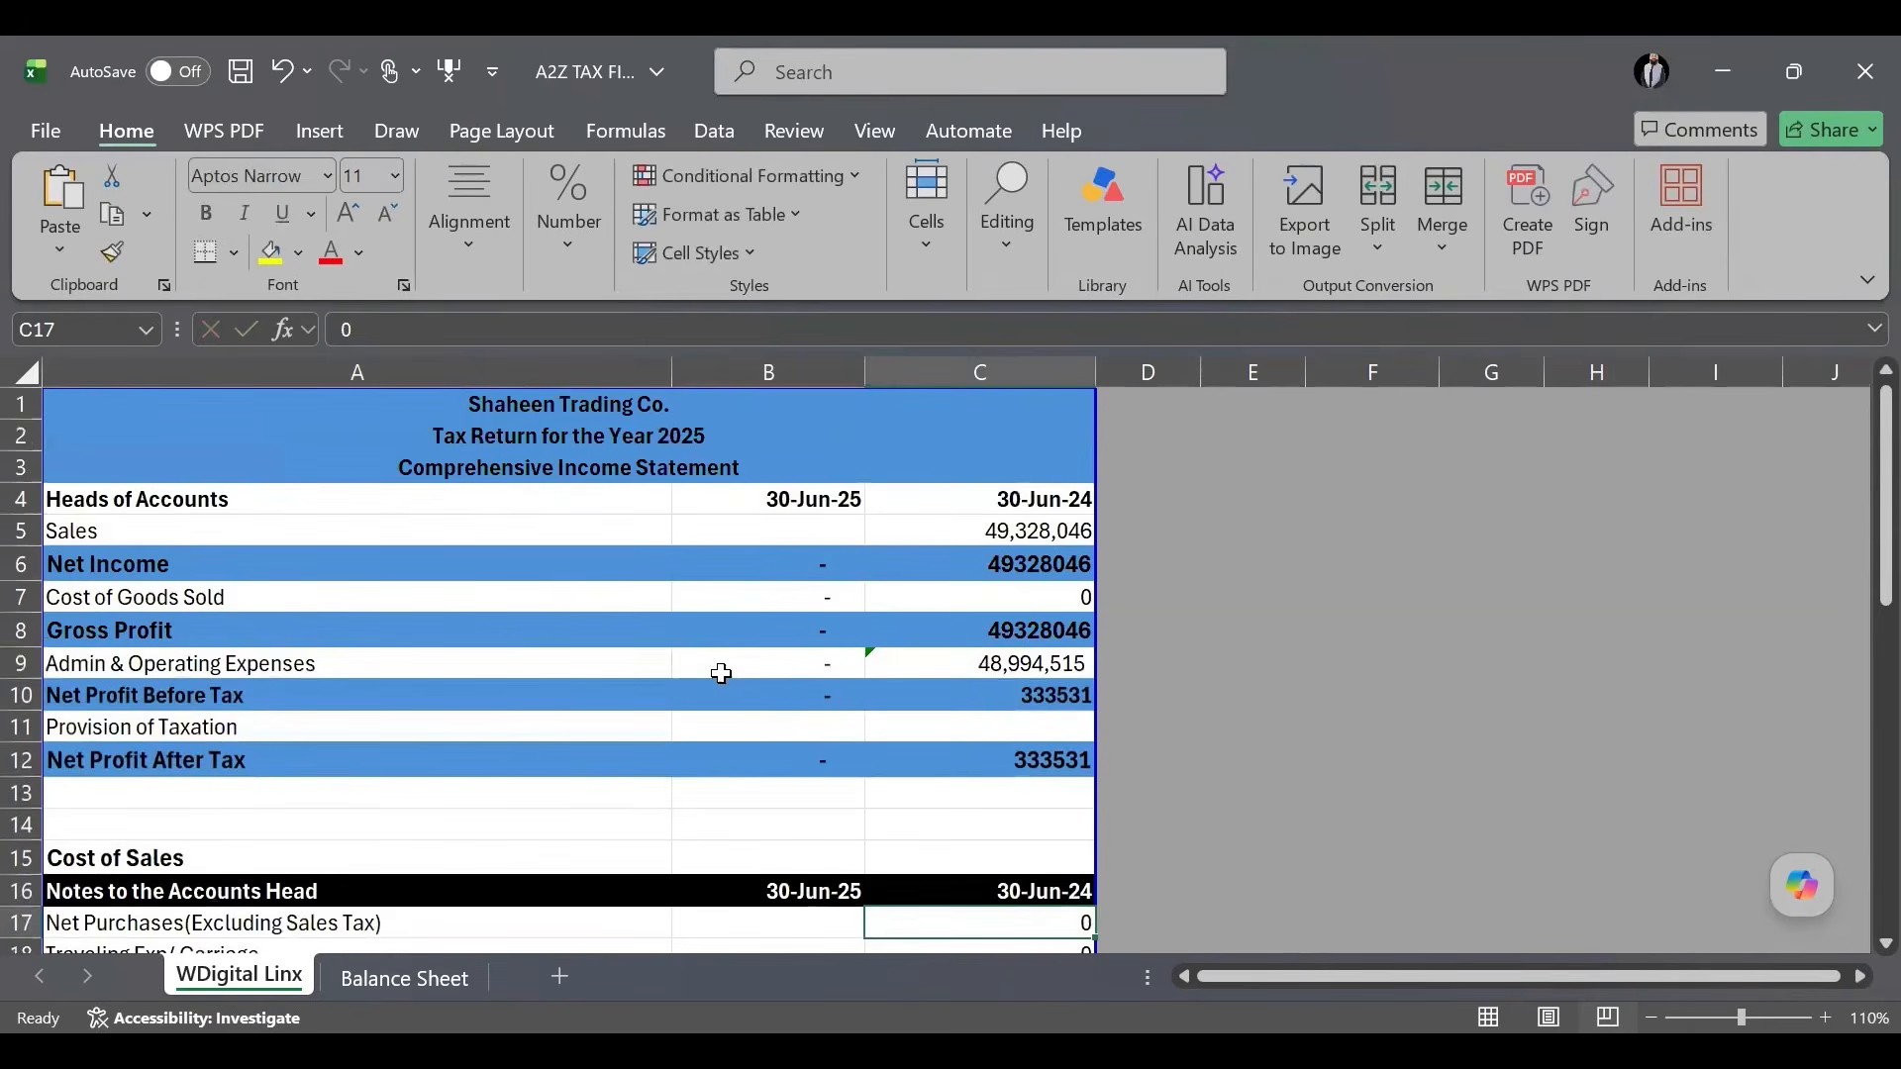
Enter 33245675 in B5 and relabel row A5 from Sales to 'Services'.
click(820, 533)
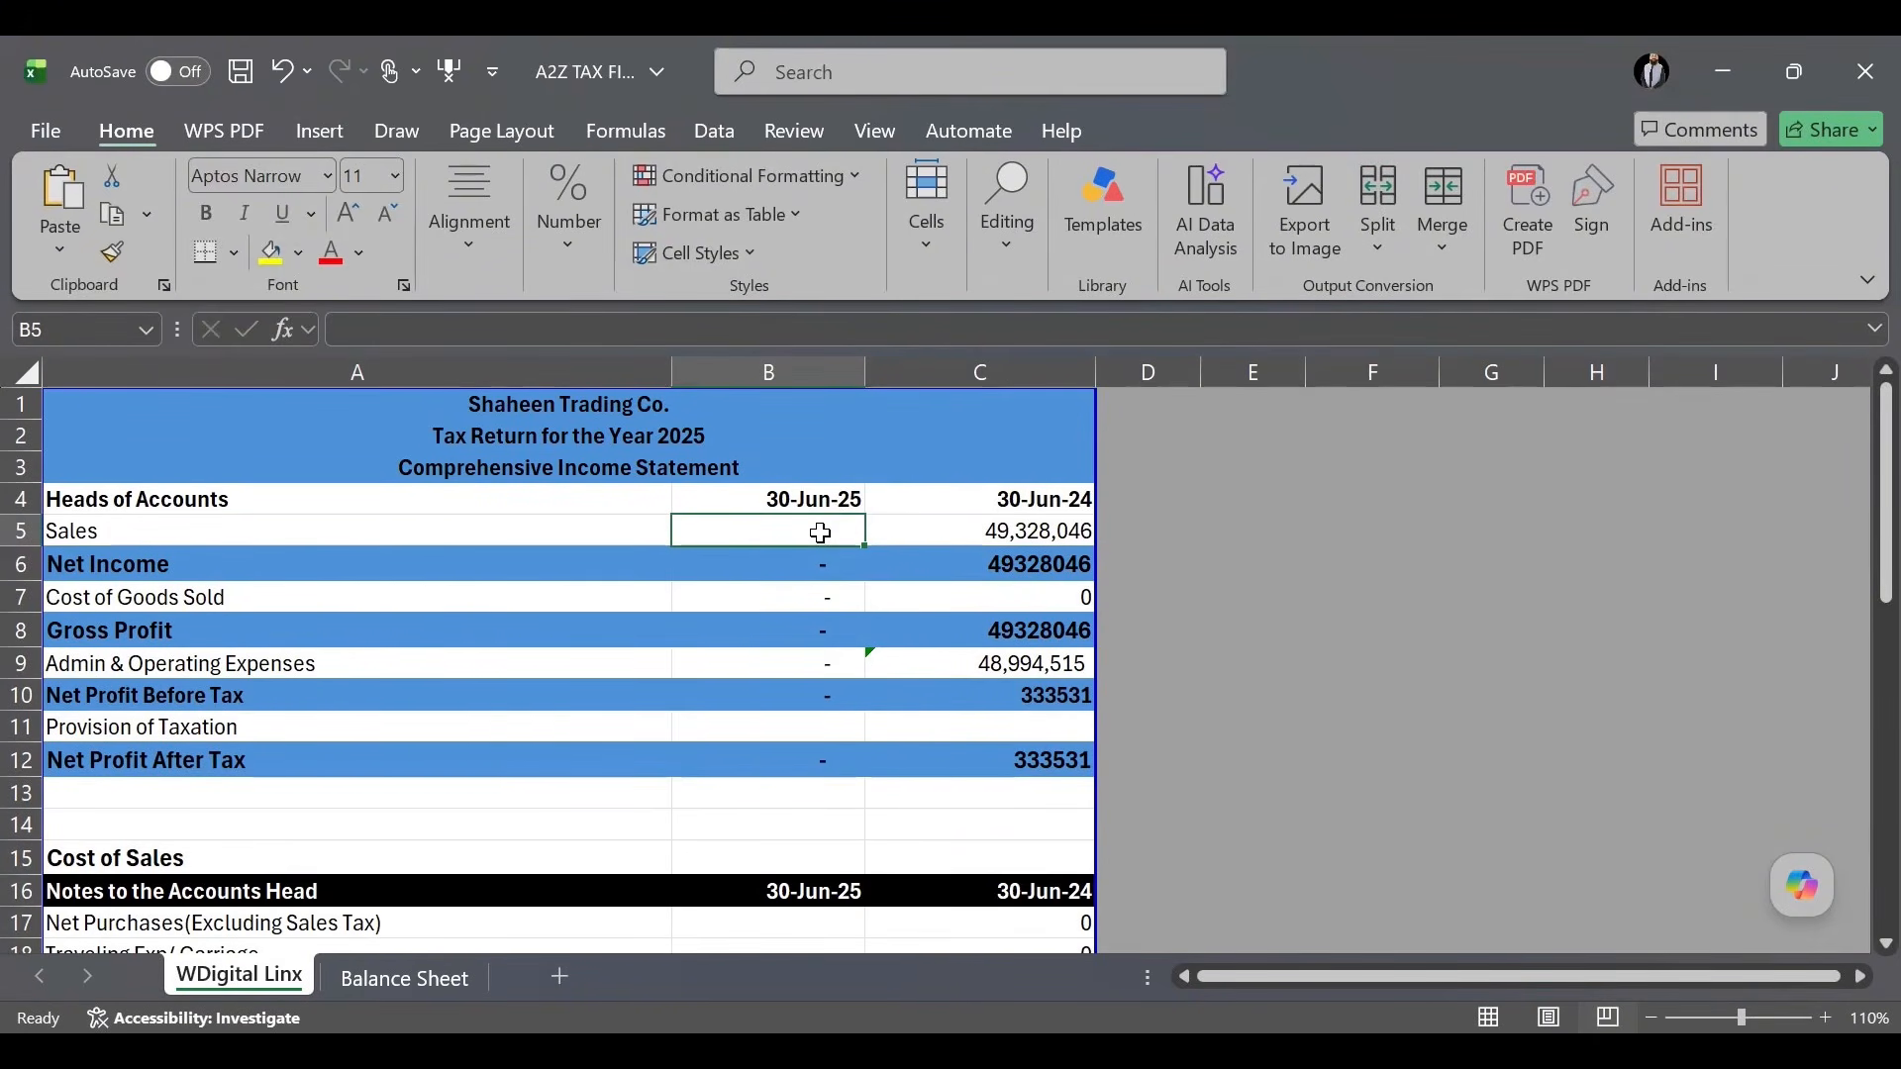
text(332)
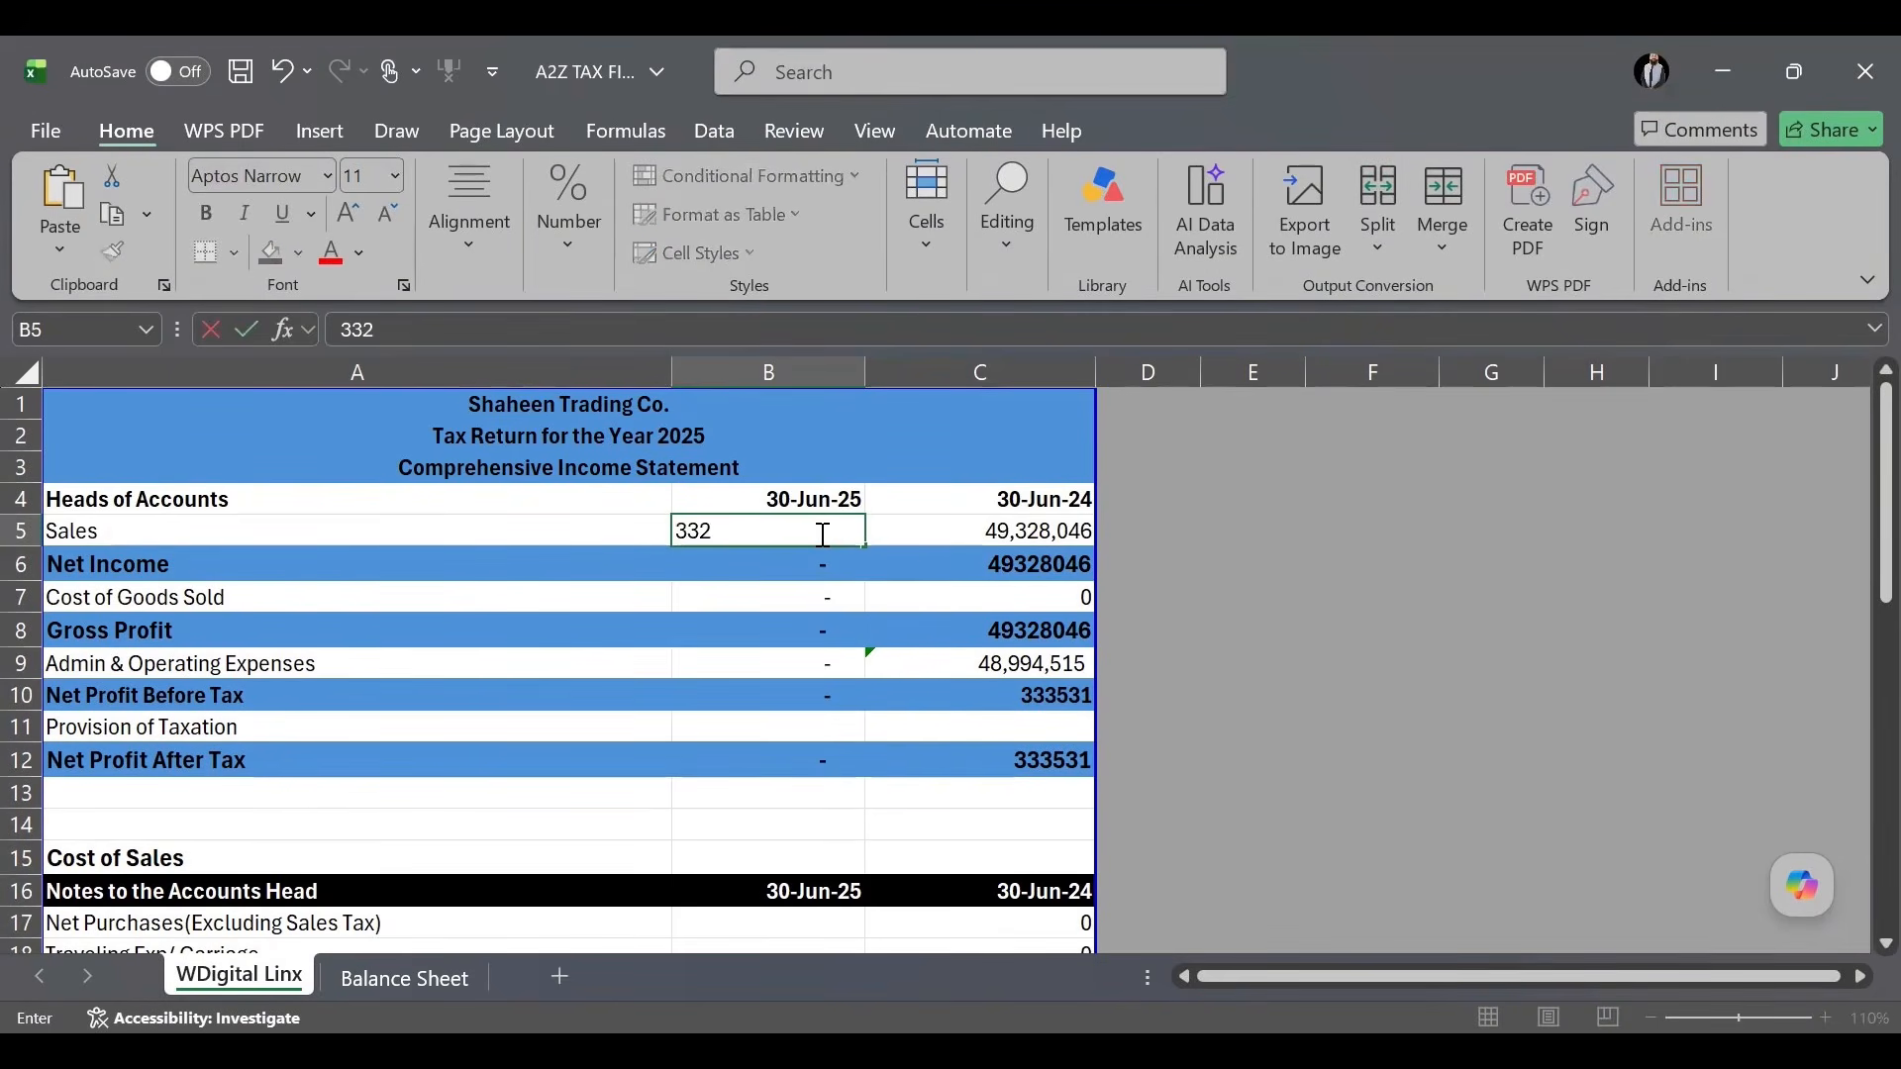
text(45675)
key(Return)
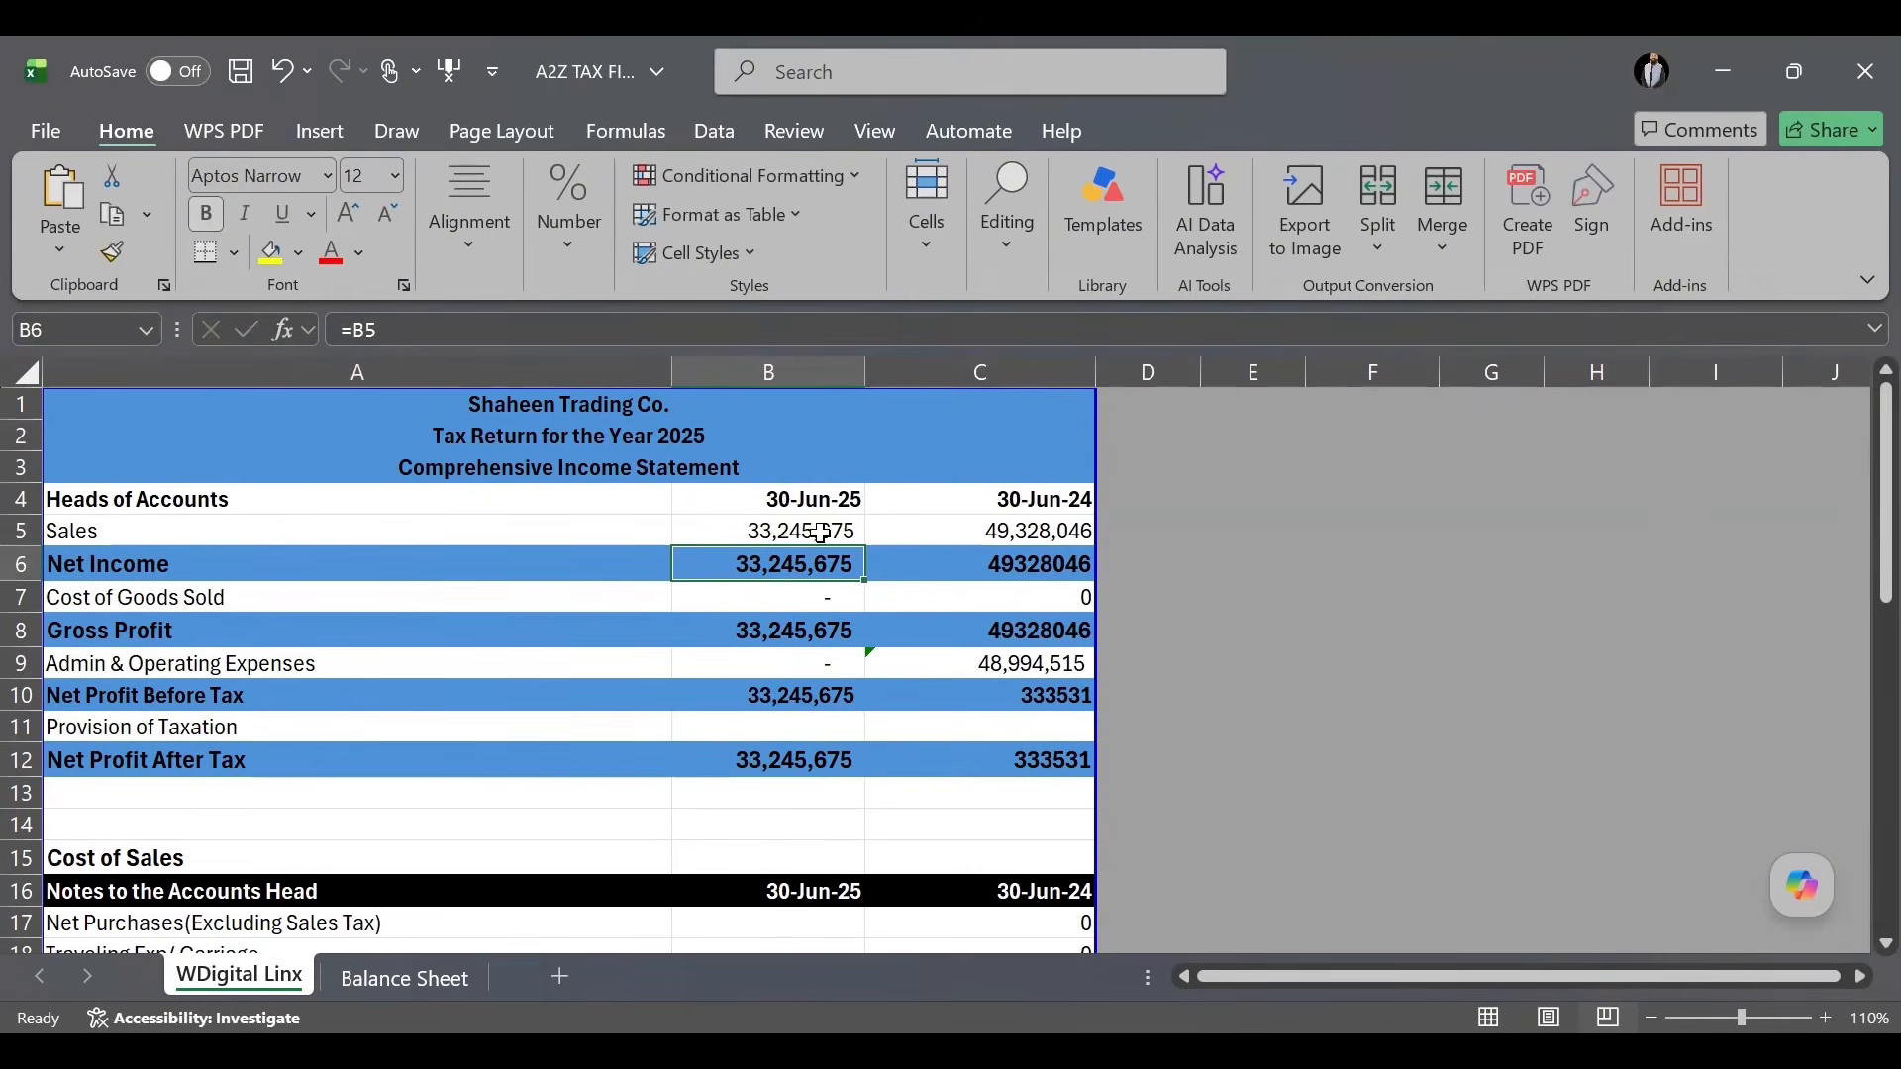
click(227, 529)
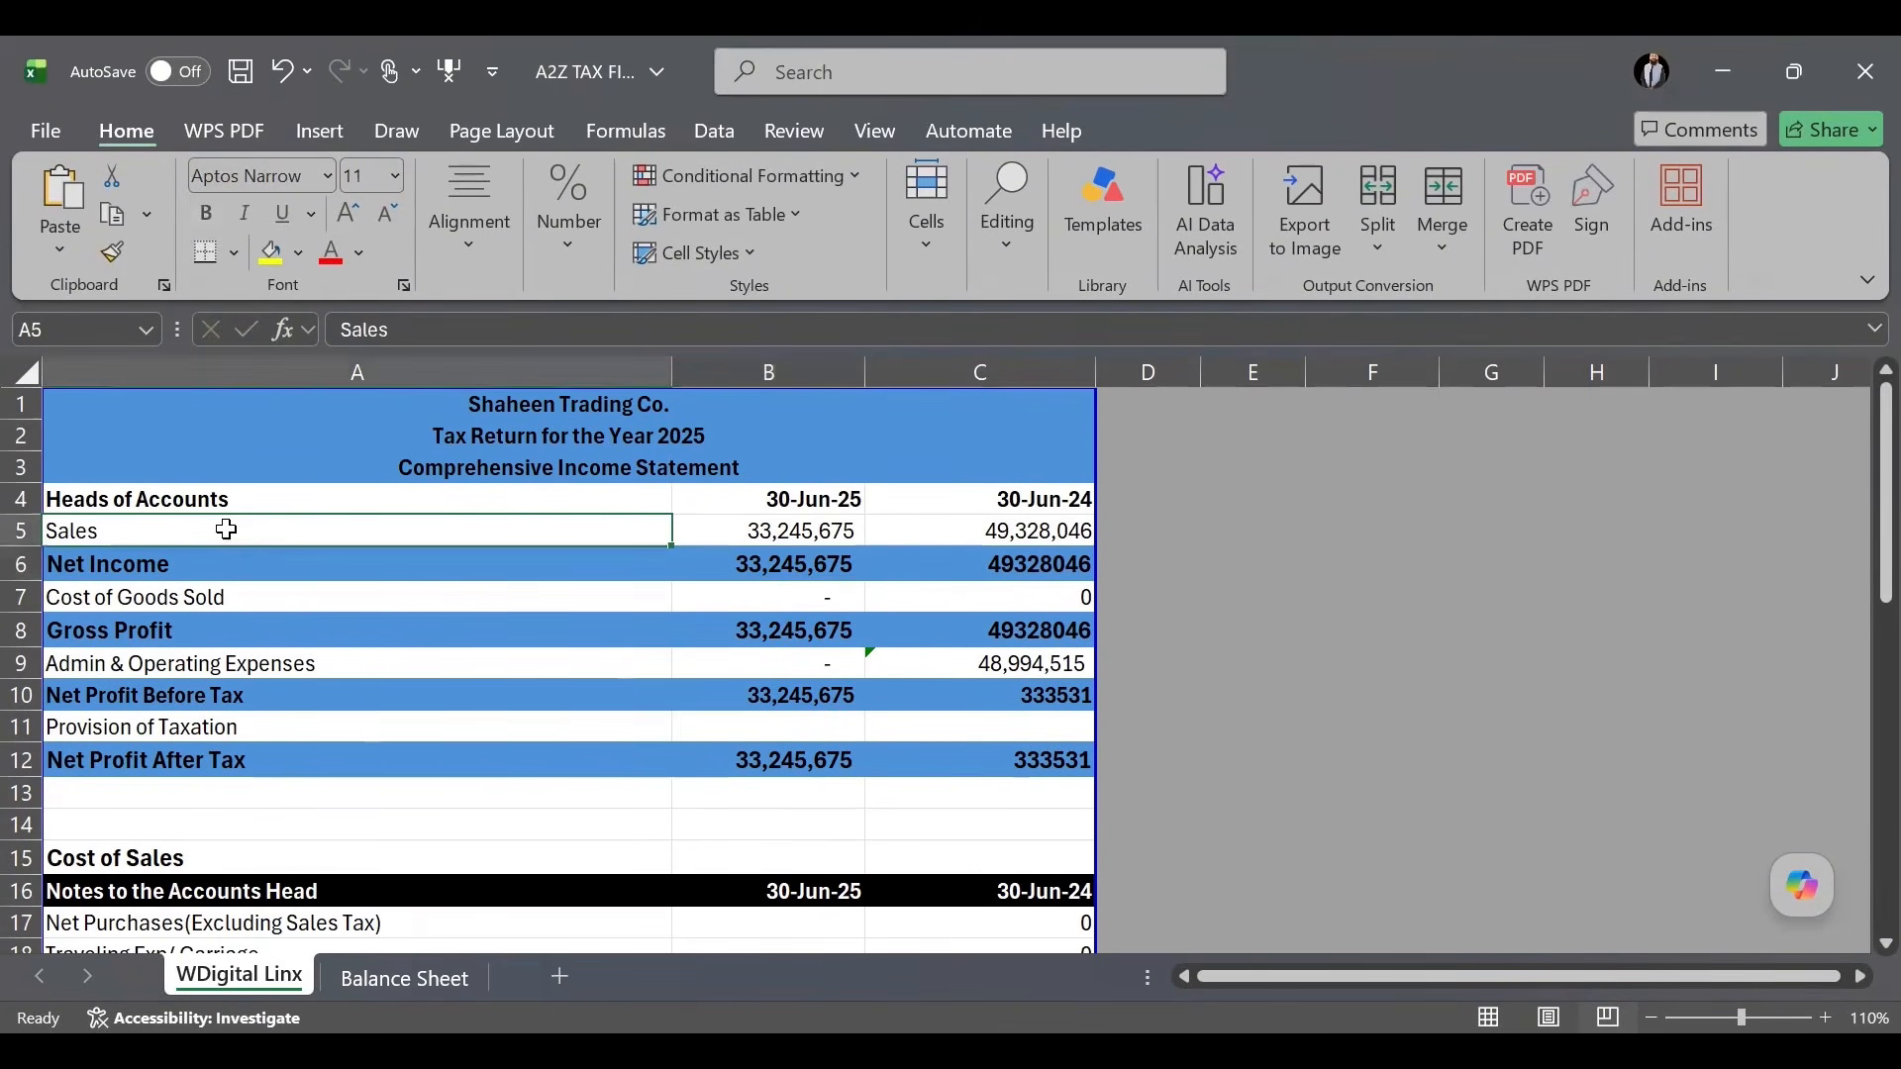
text(Servic)
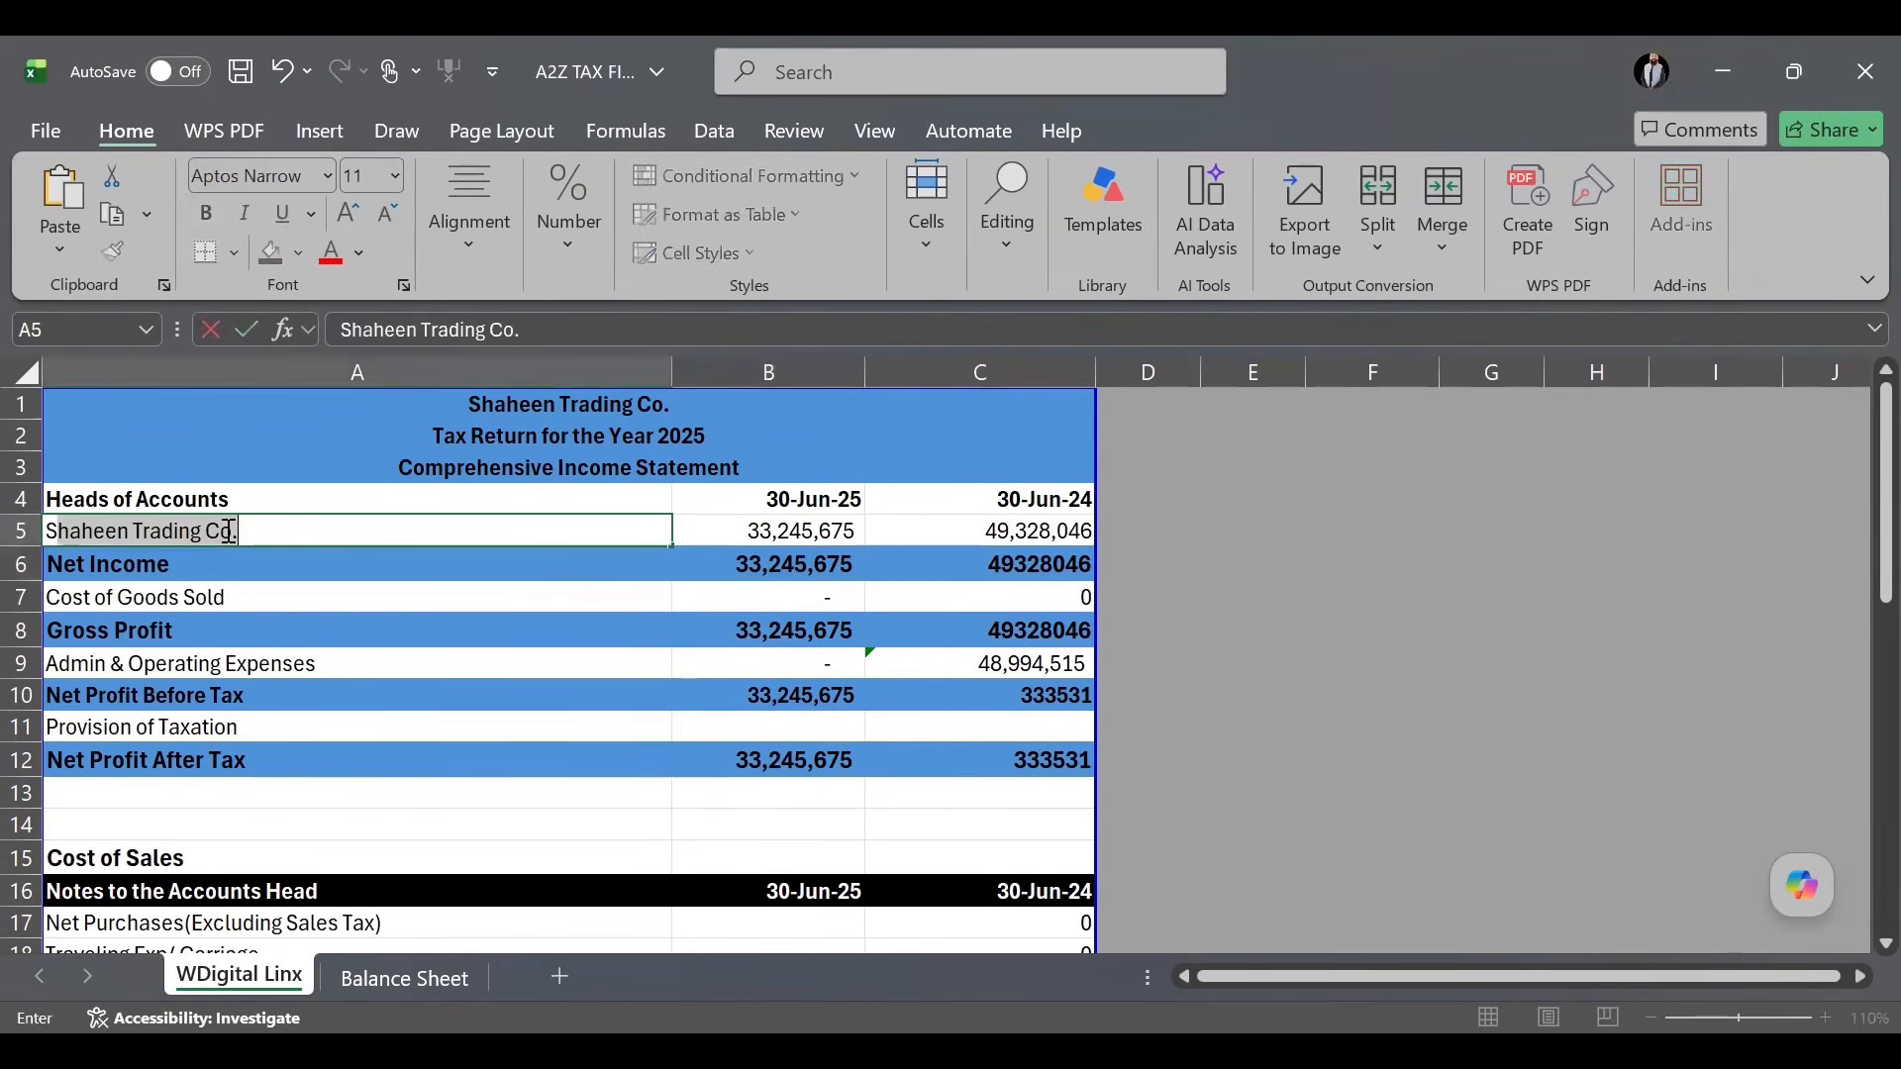
text(es)
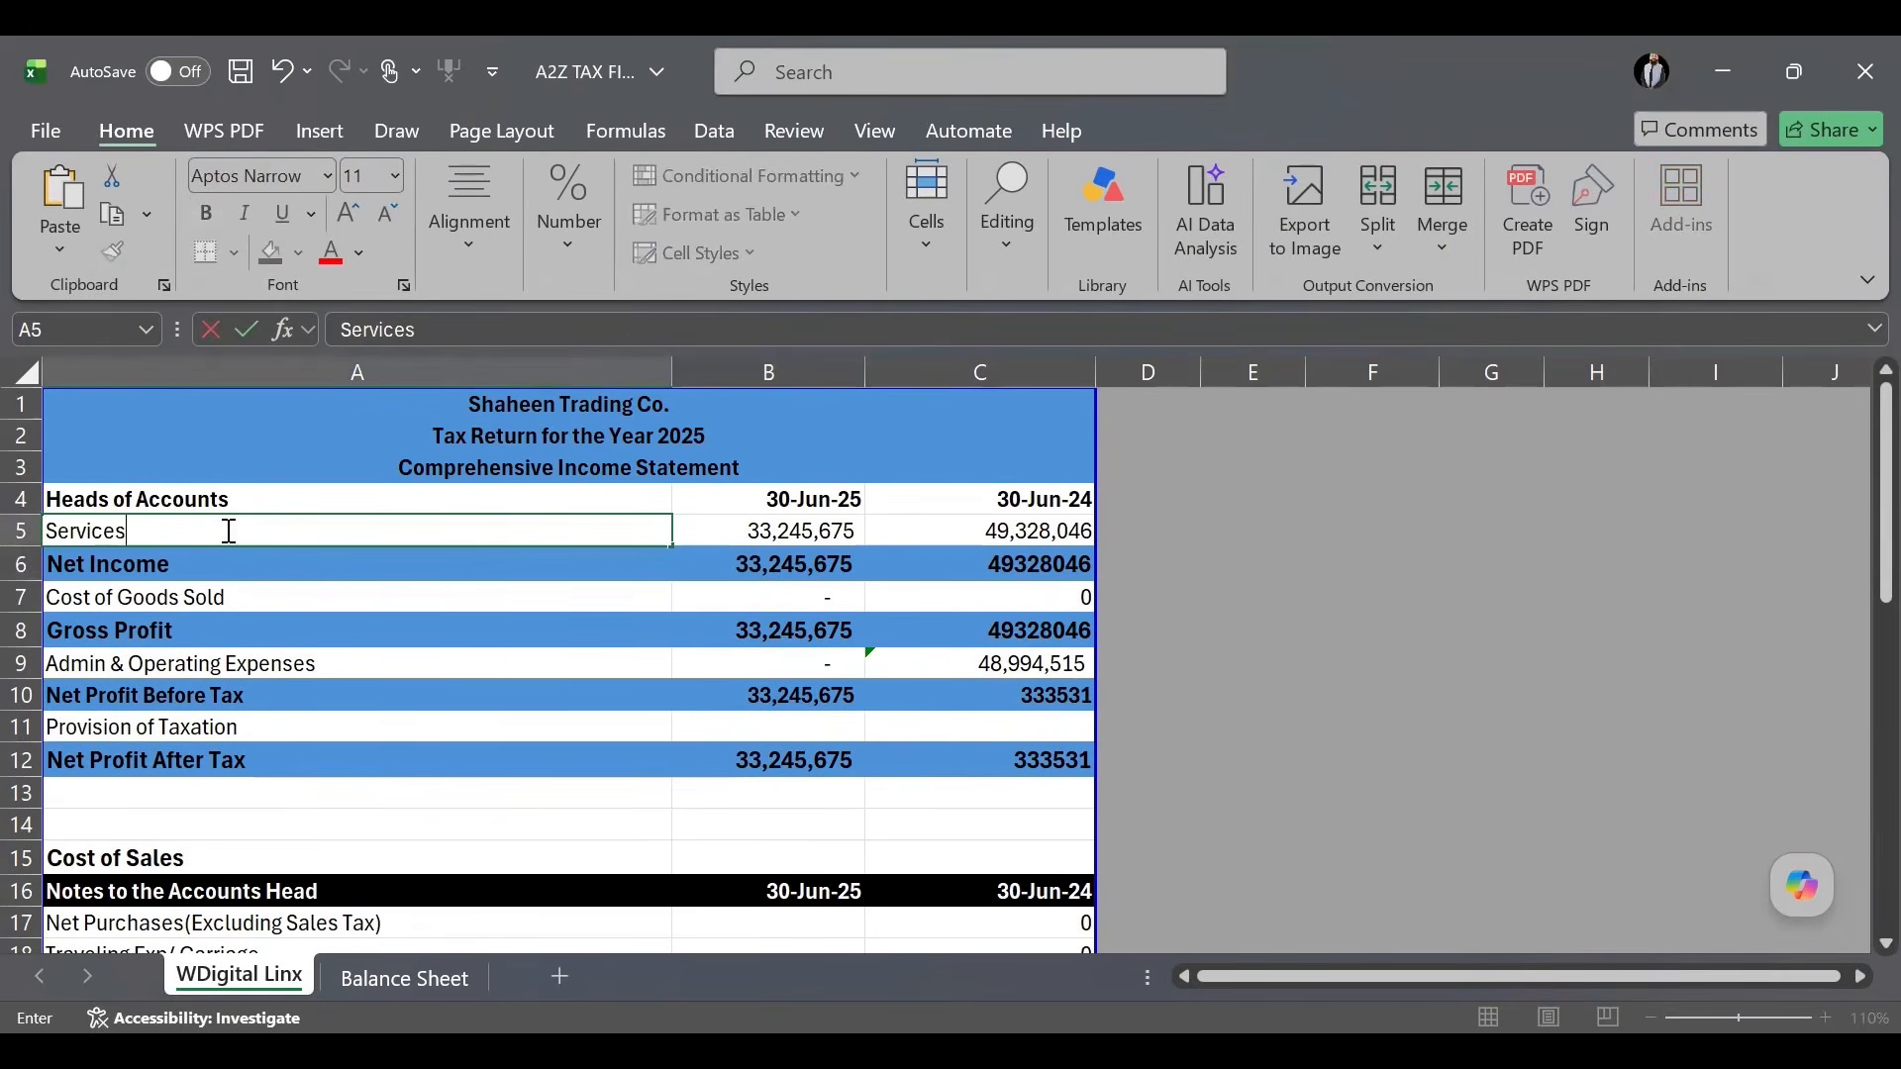
key(Return)
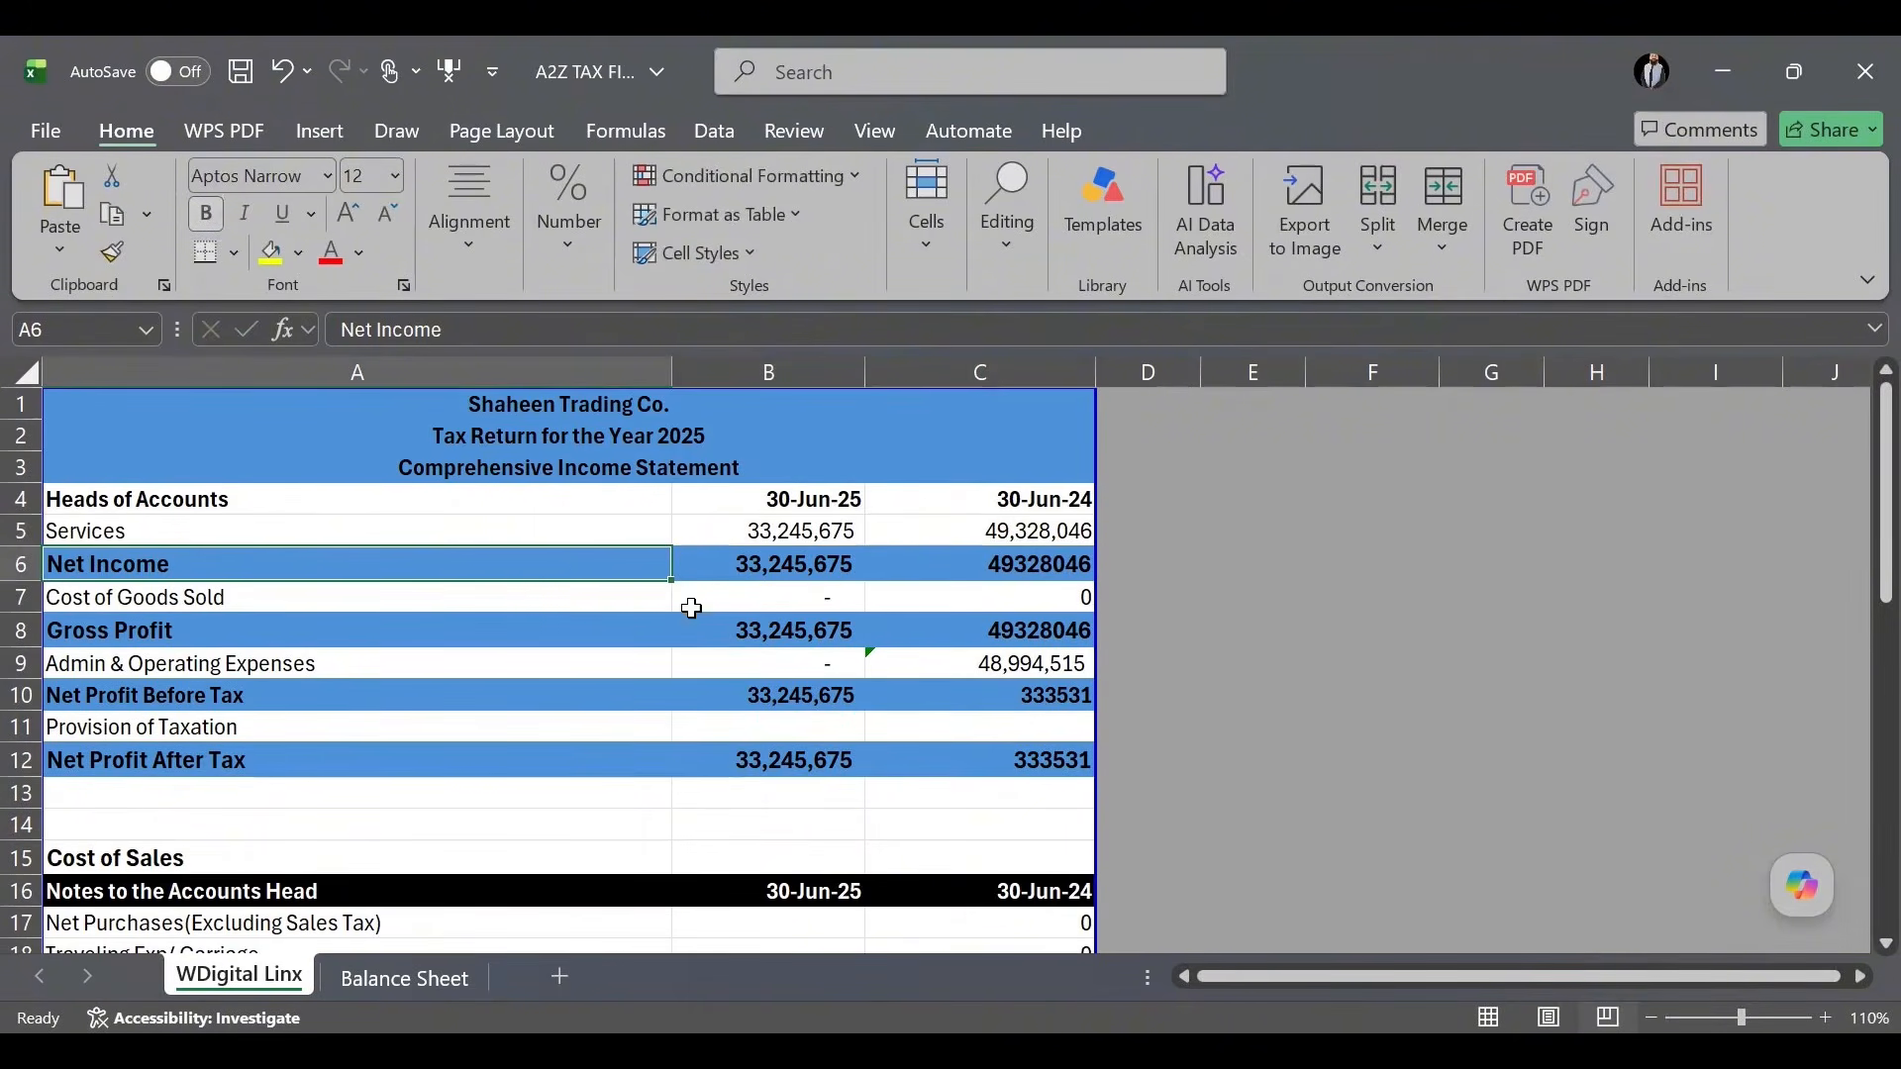
Enter 987,652 as the 30-Jun-25 Net Purchases in B17.
scroll(771, 620, down, 1)
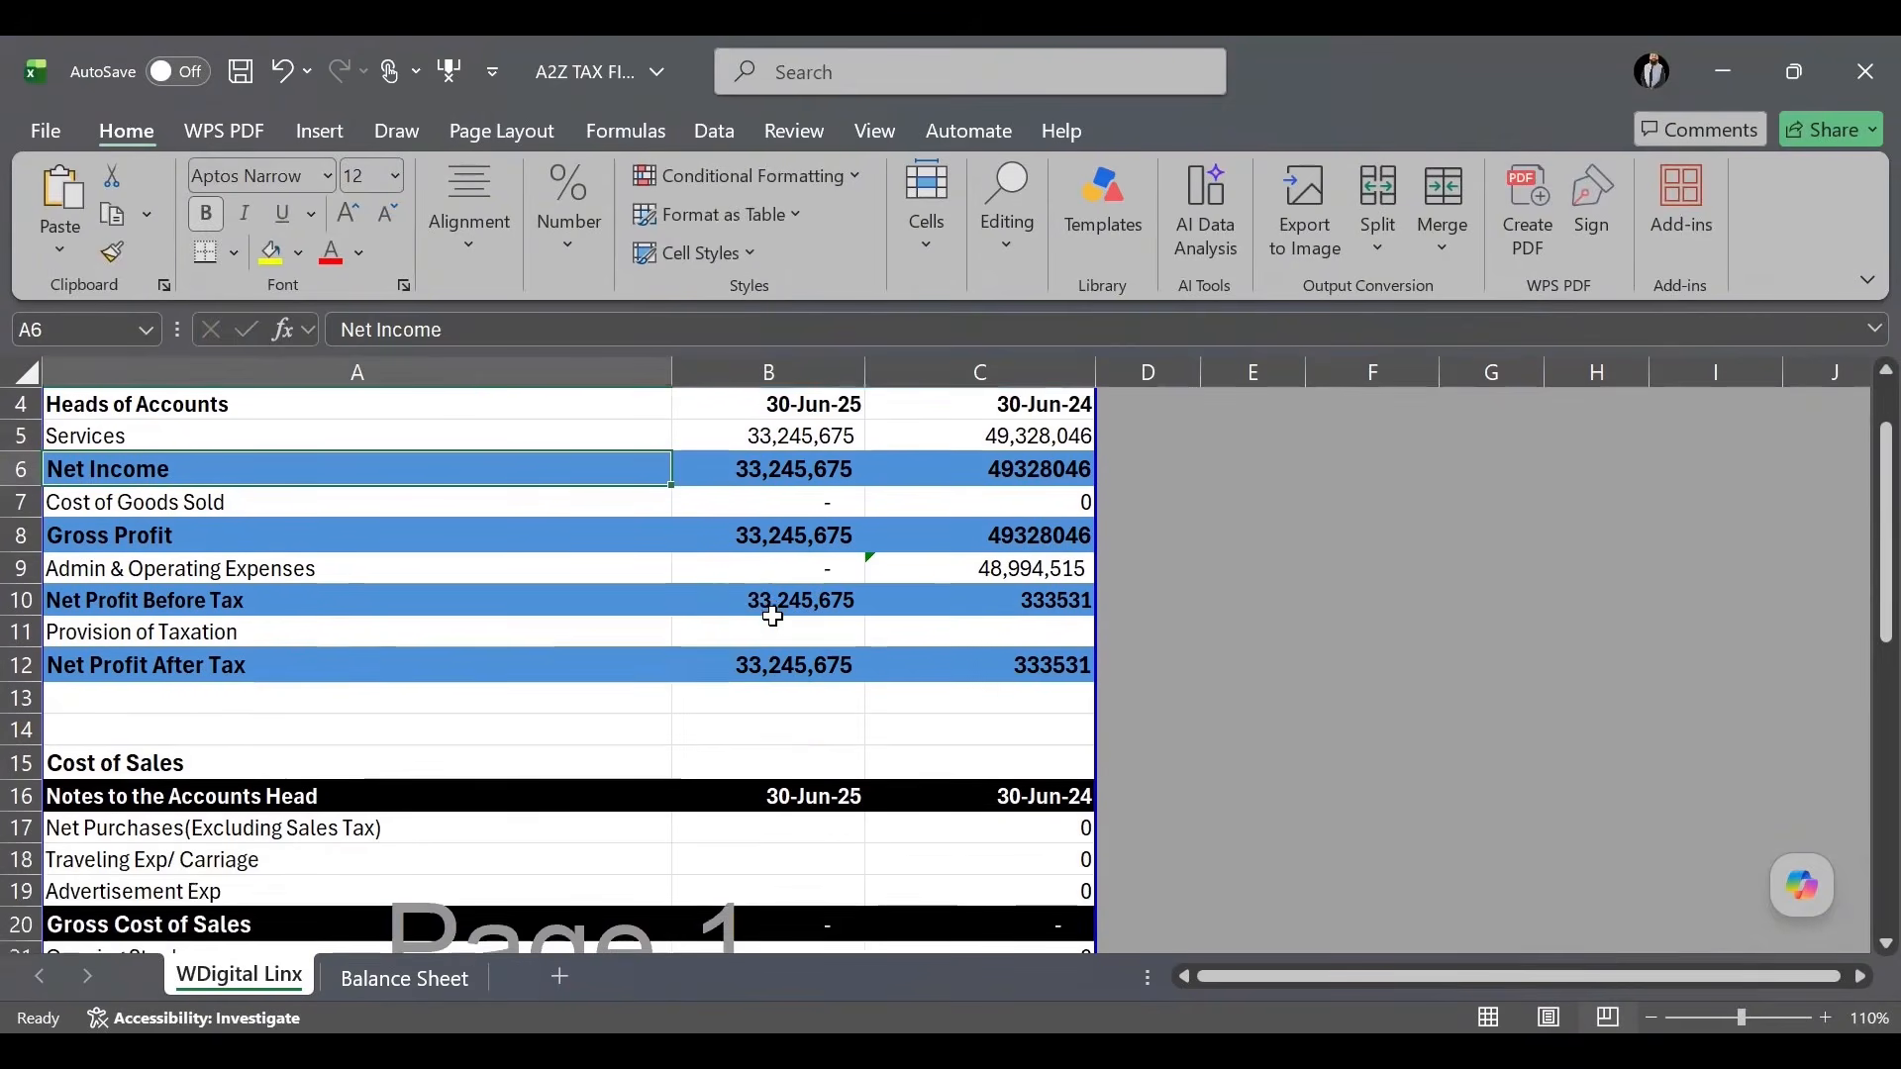
scroll(773, 617, down, 1)
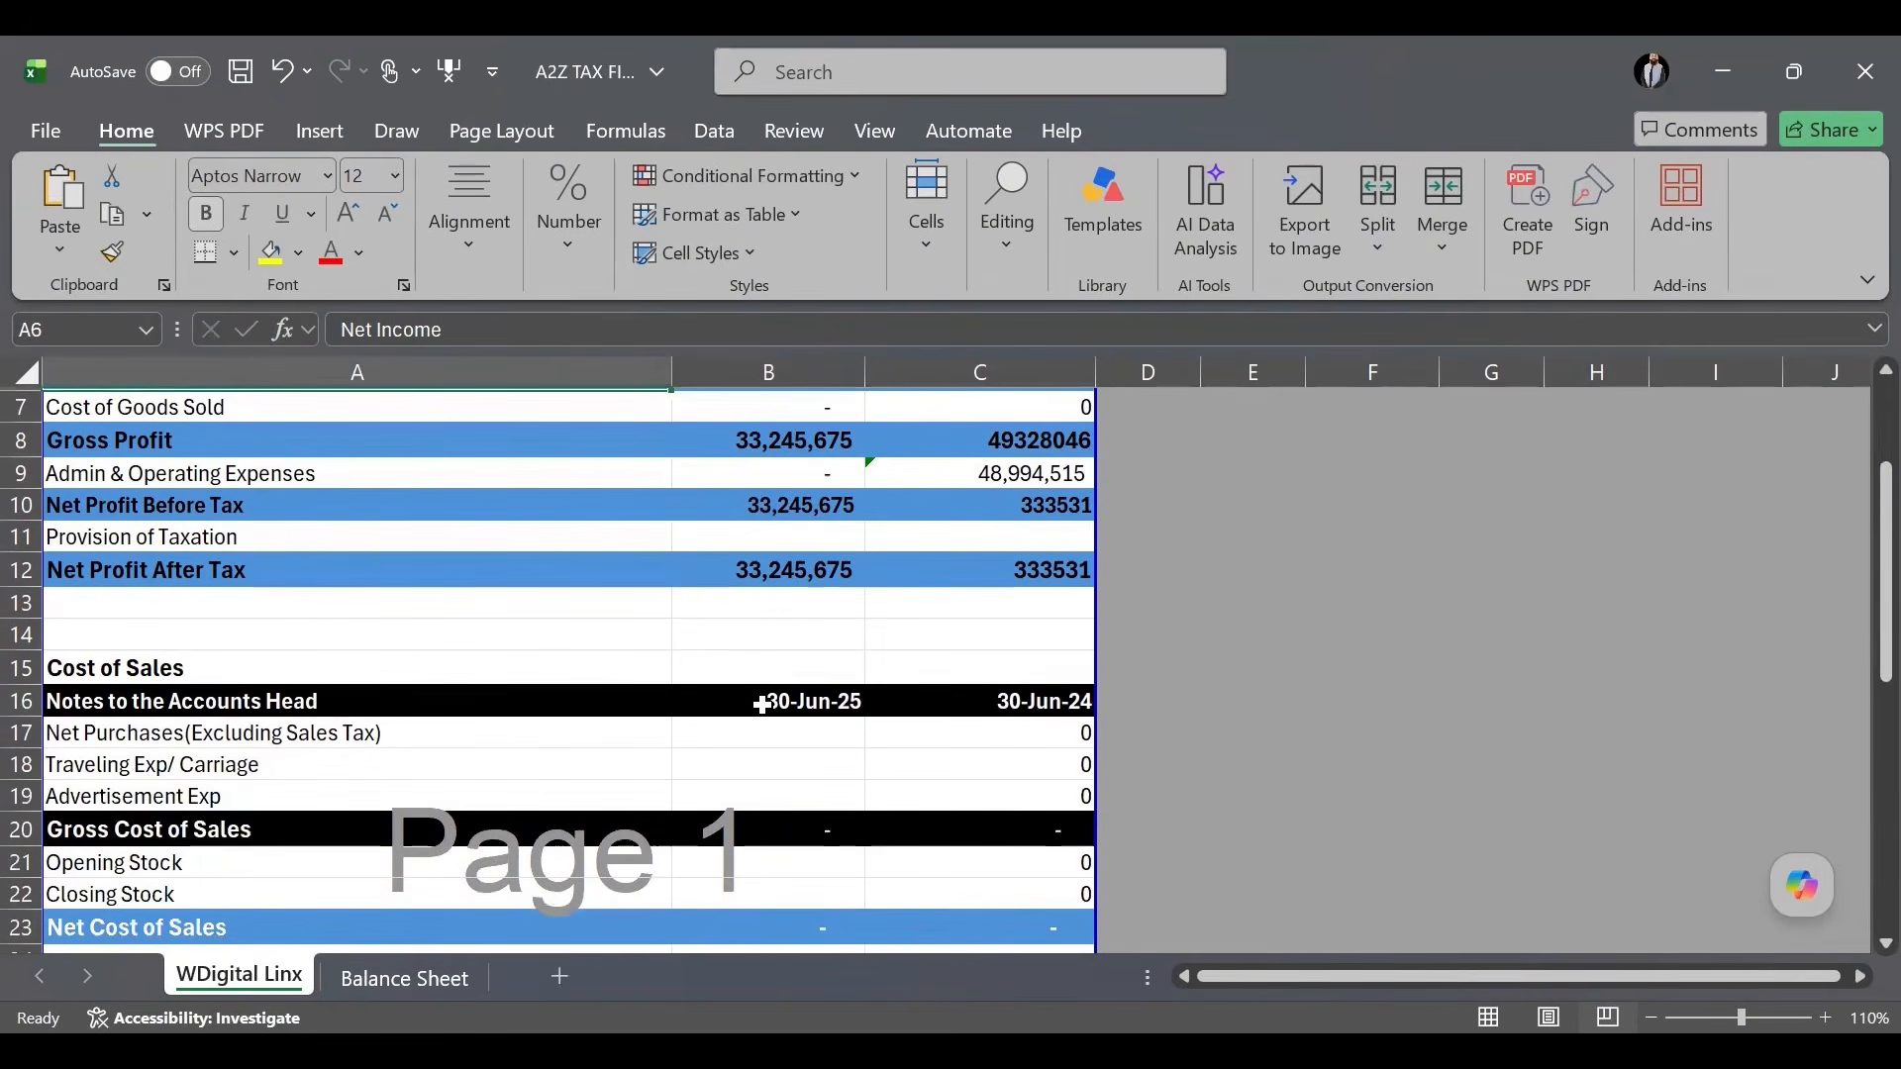
click(790, 742)
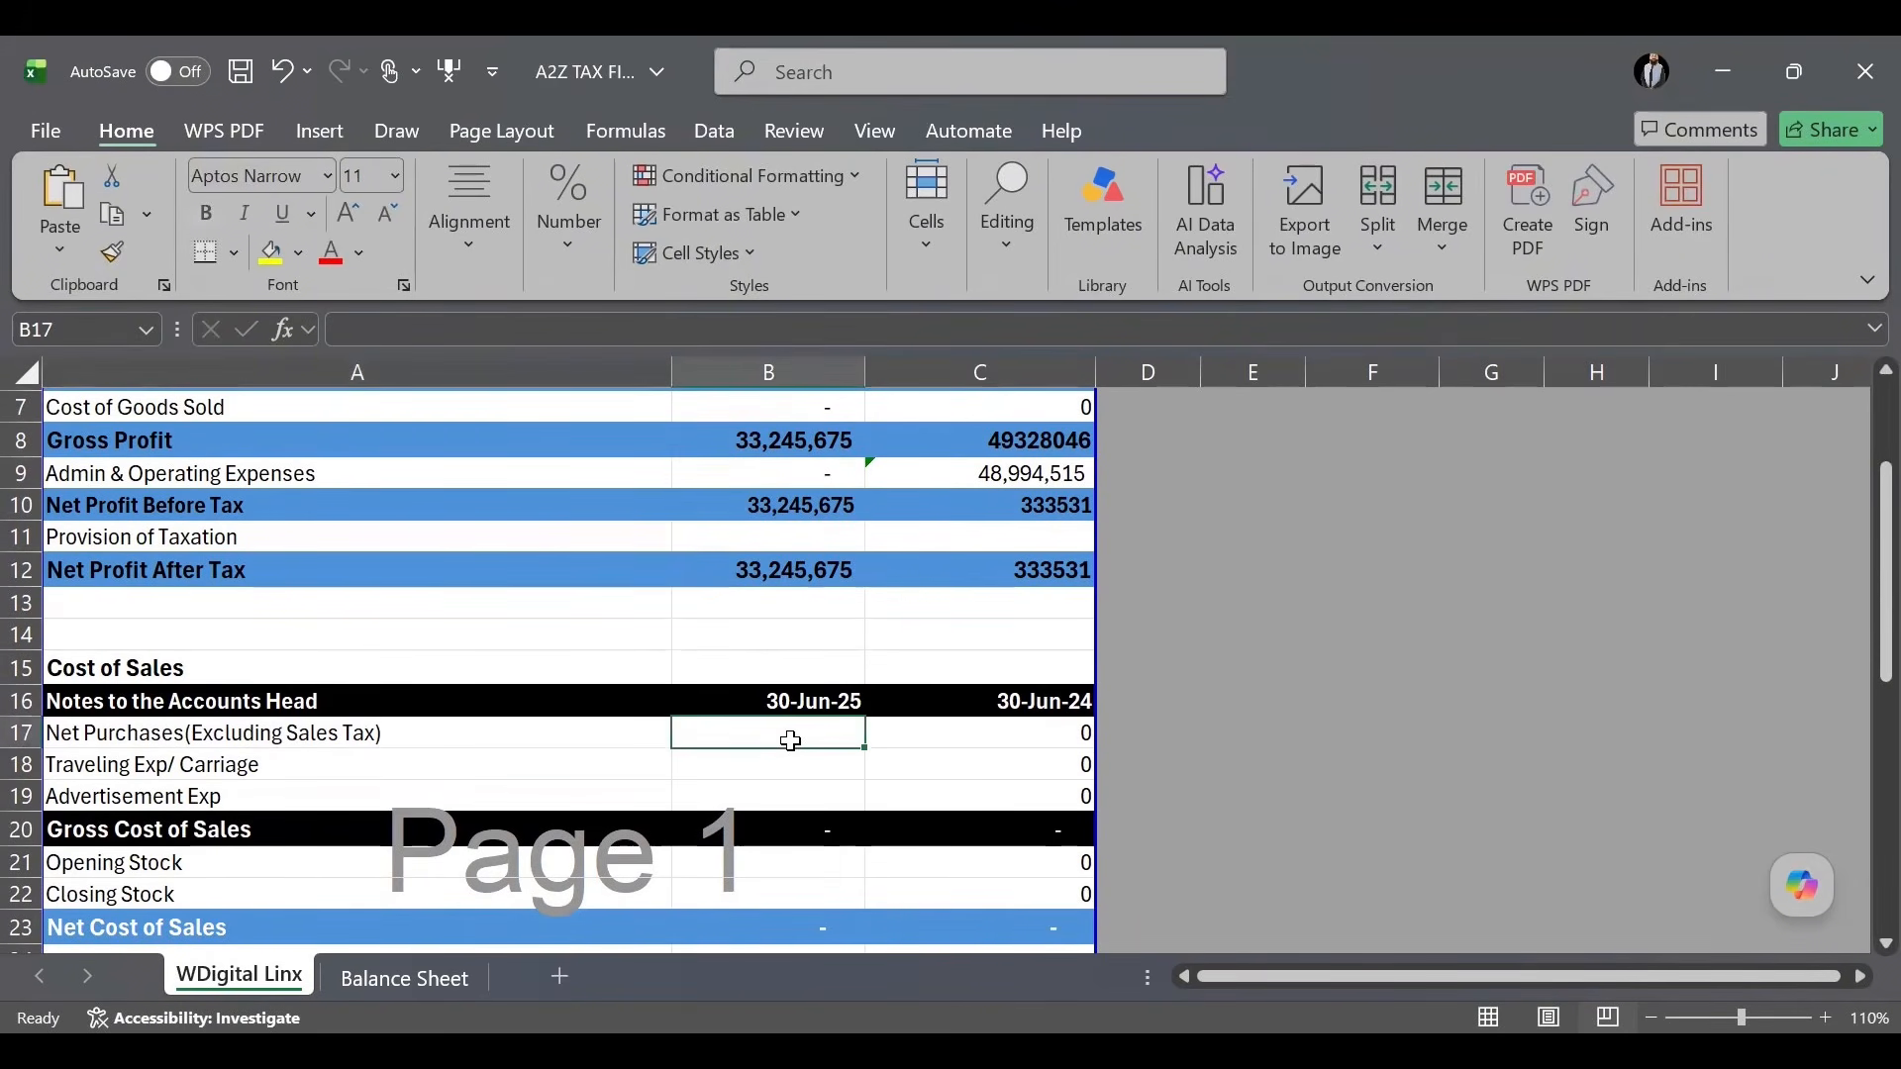
click(453, 732)
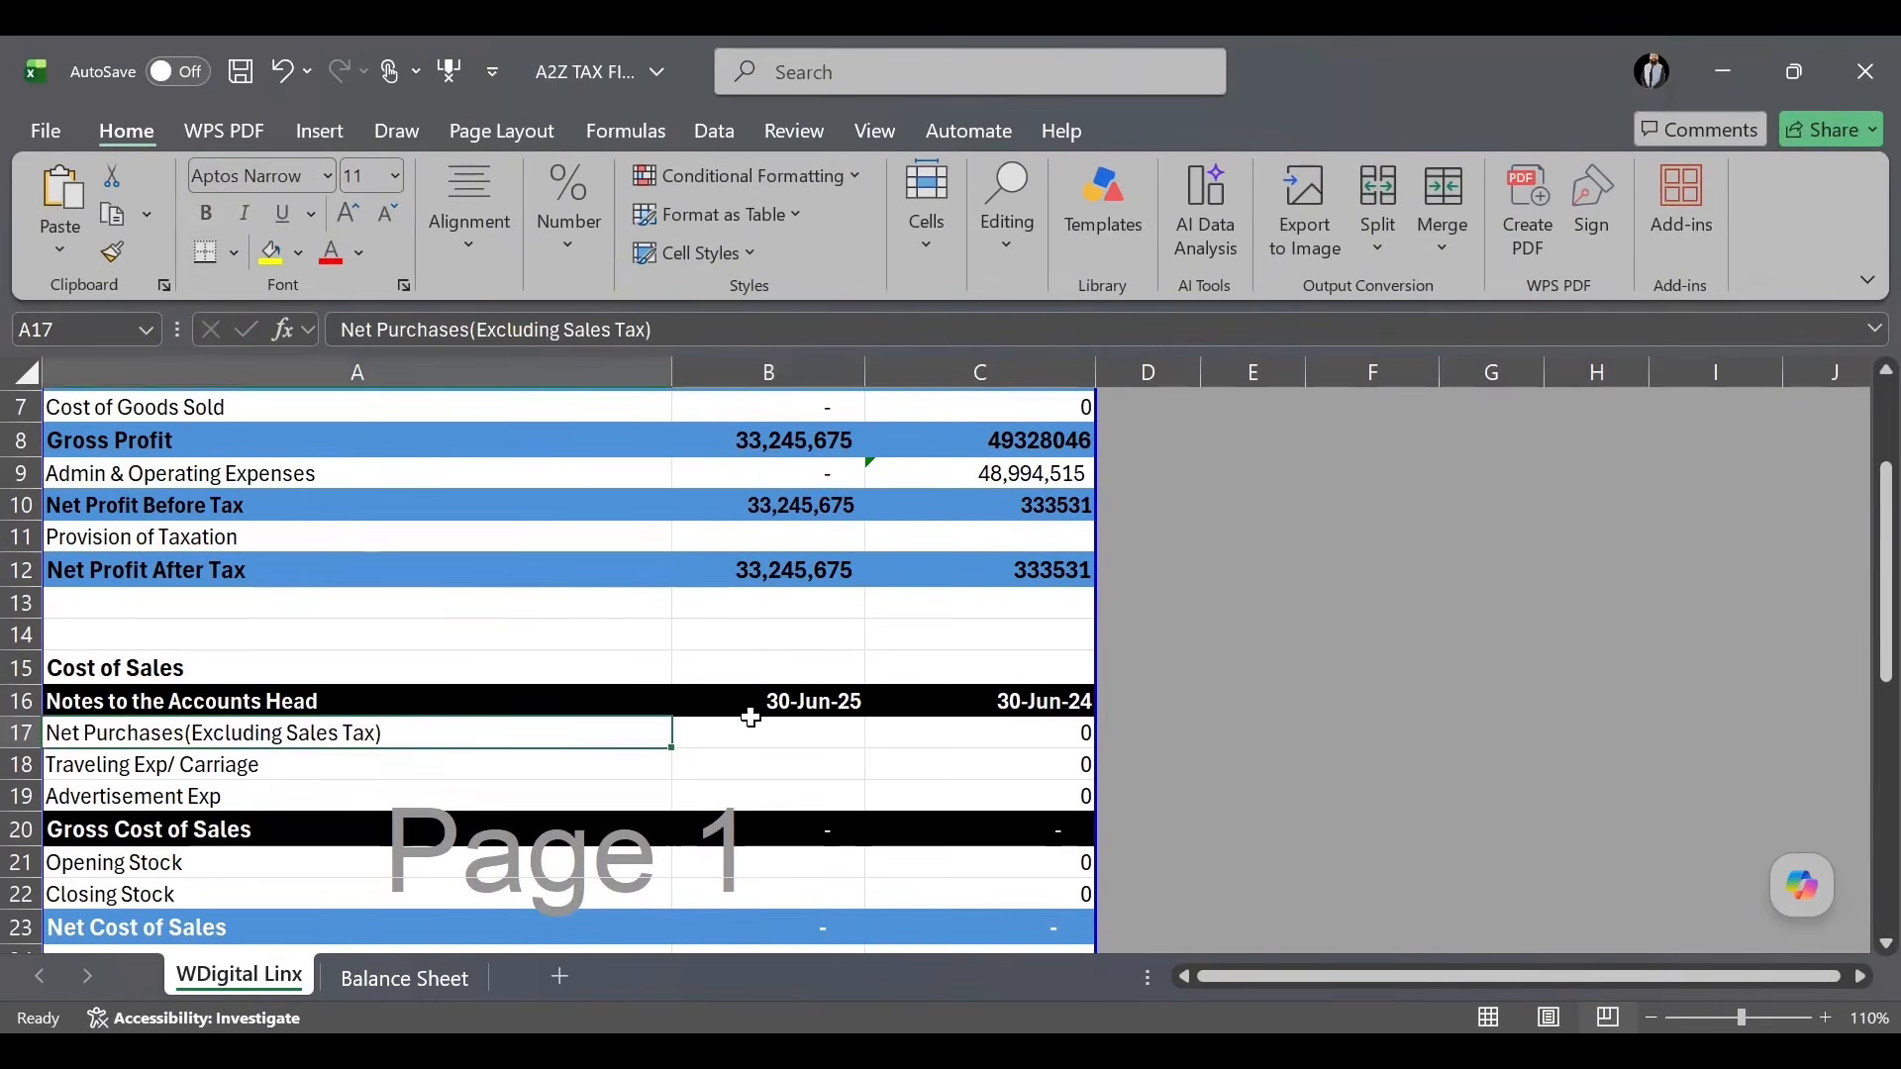
click(774, 734)
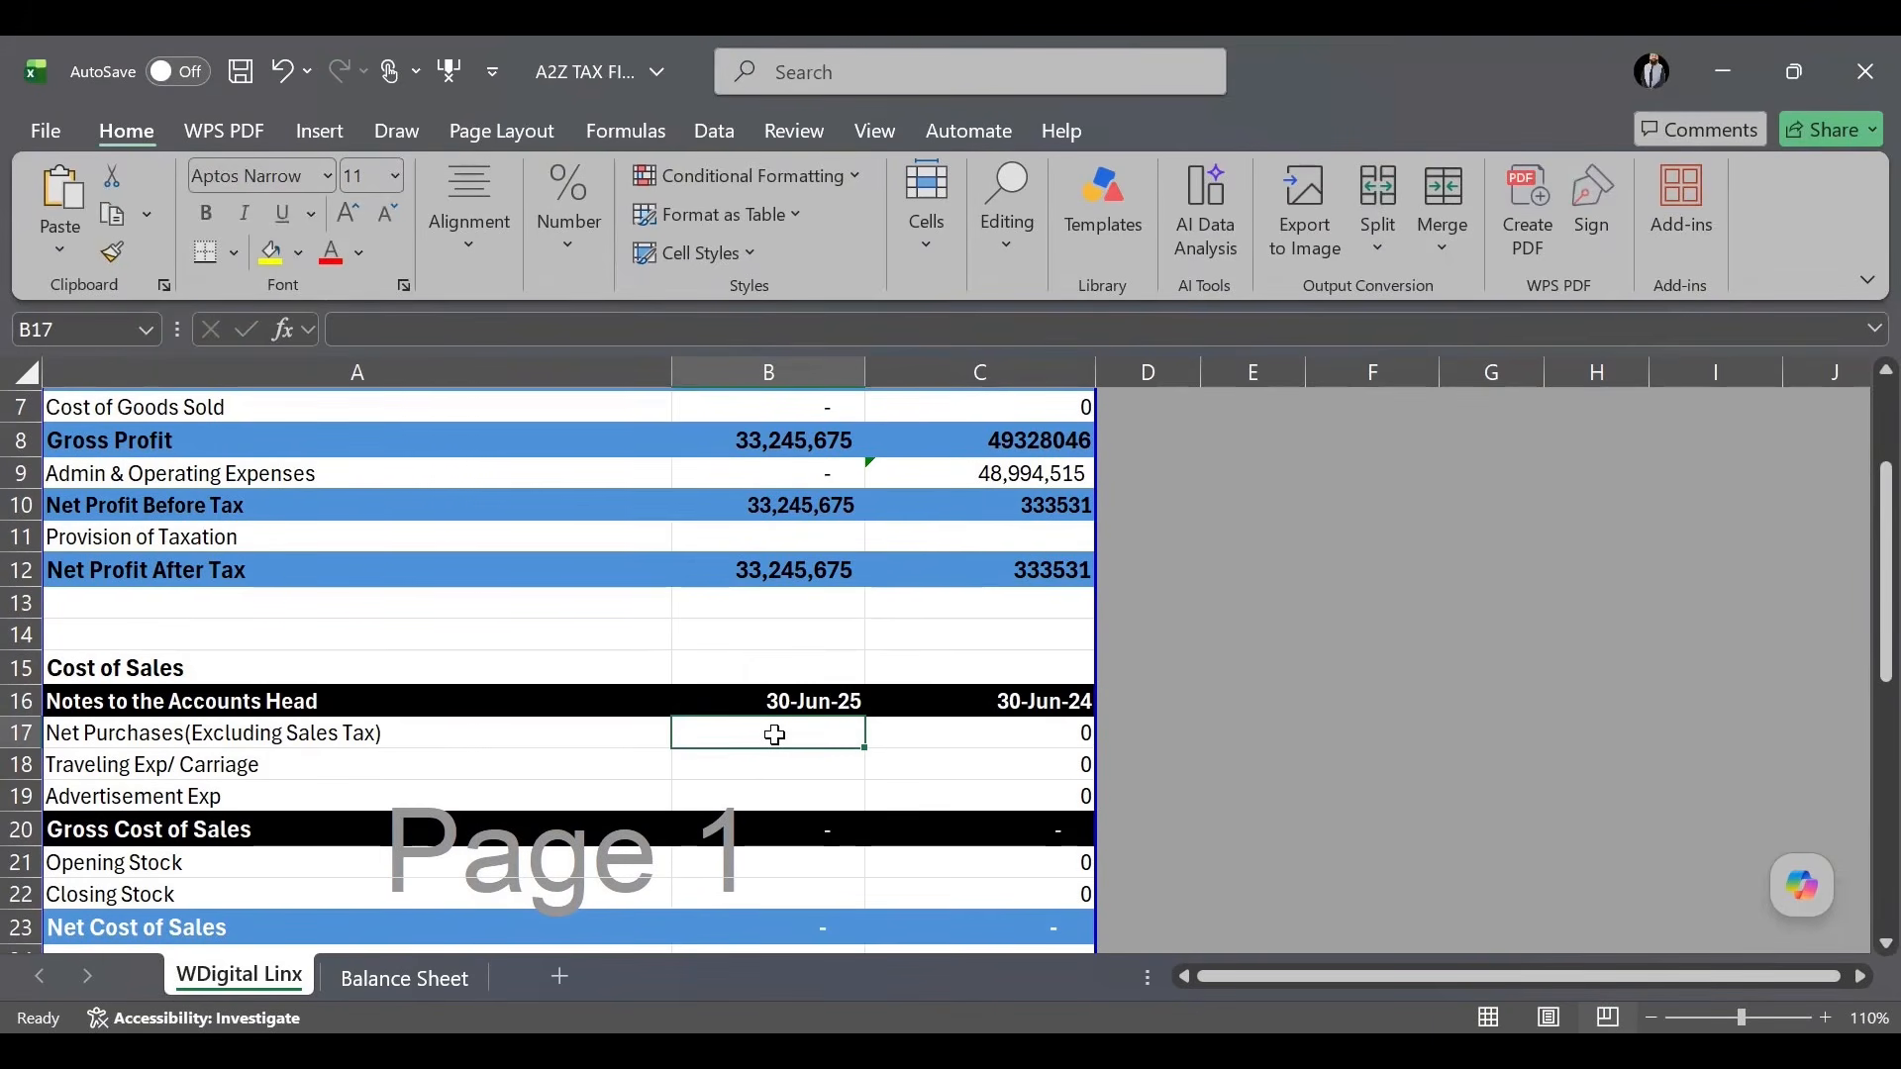
text(987)
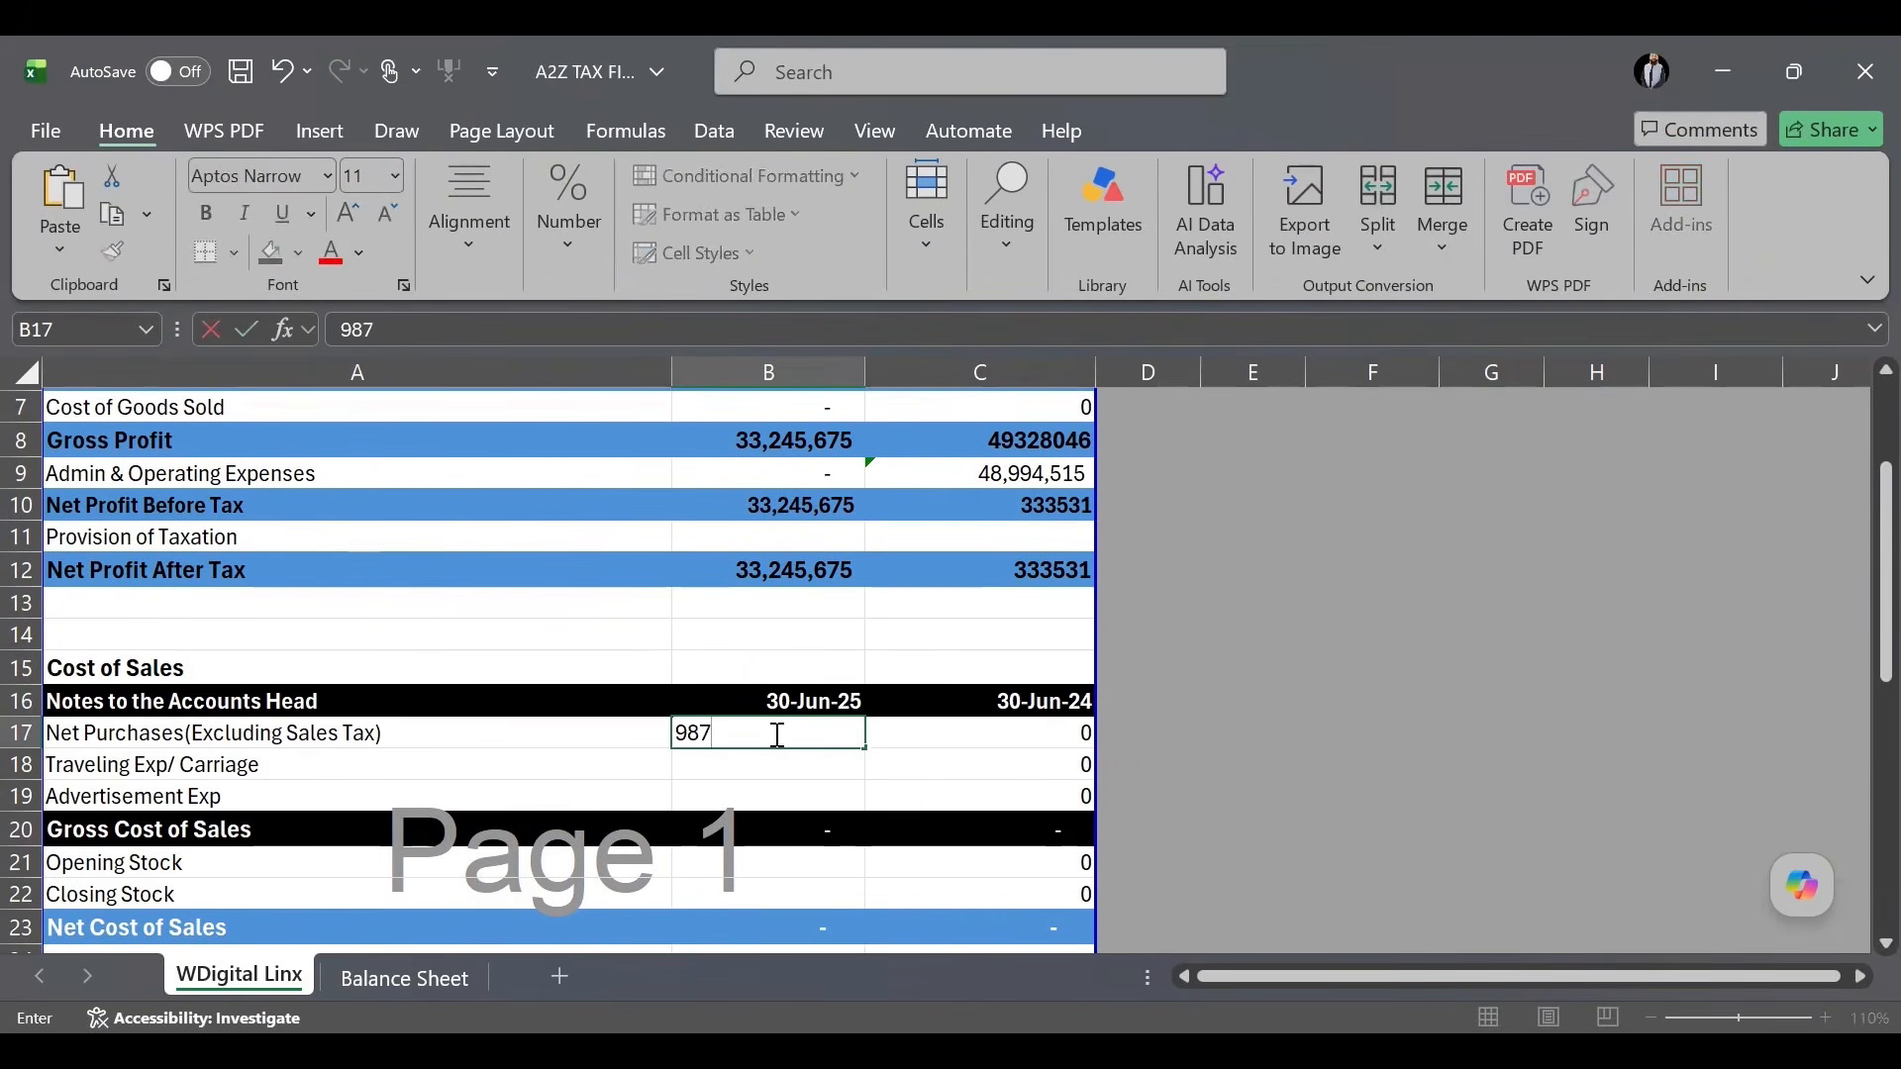
text(,652)
key(Return)
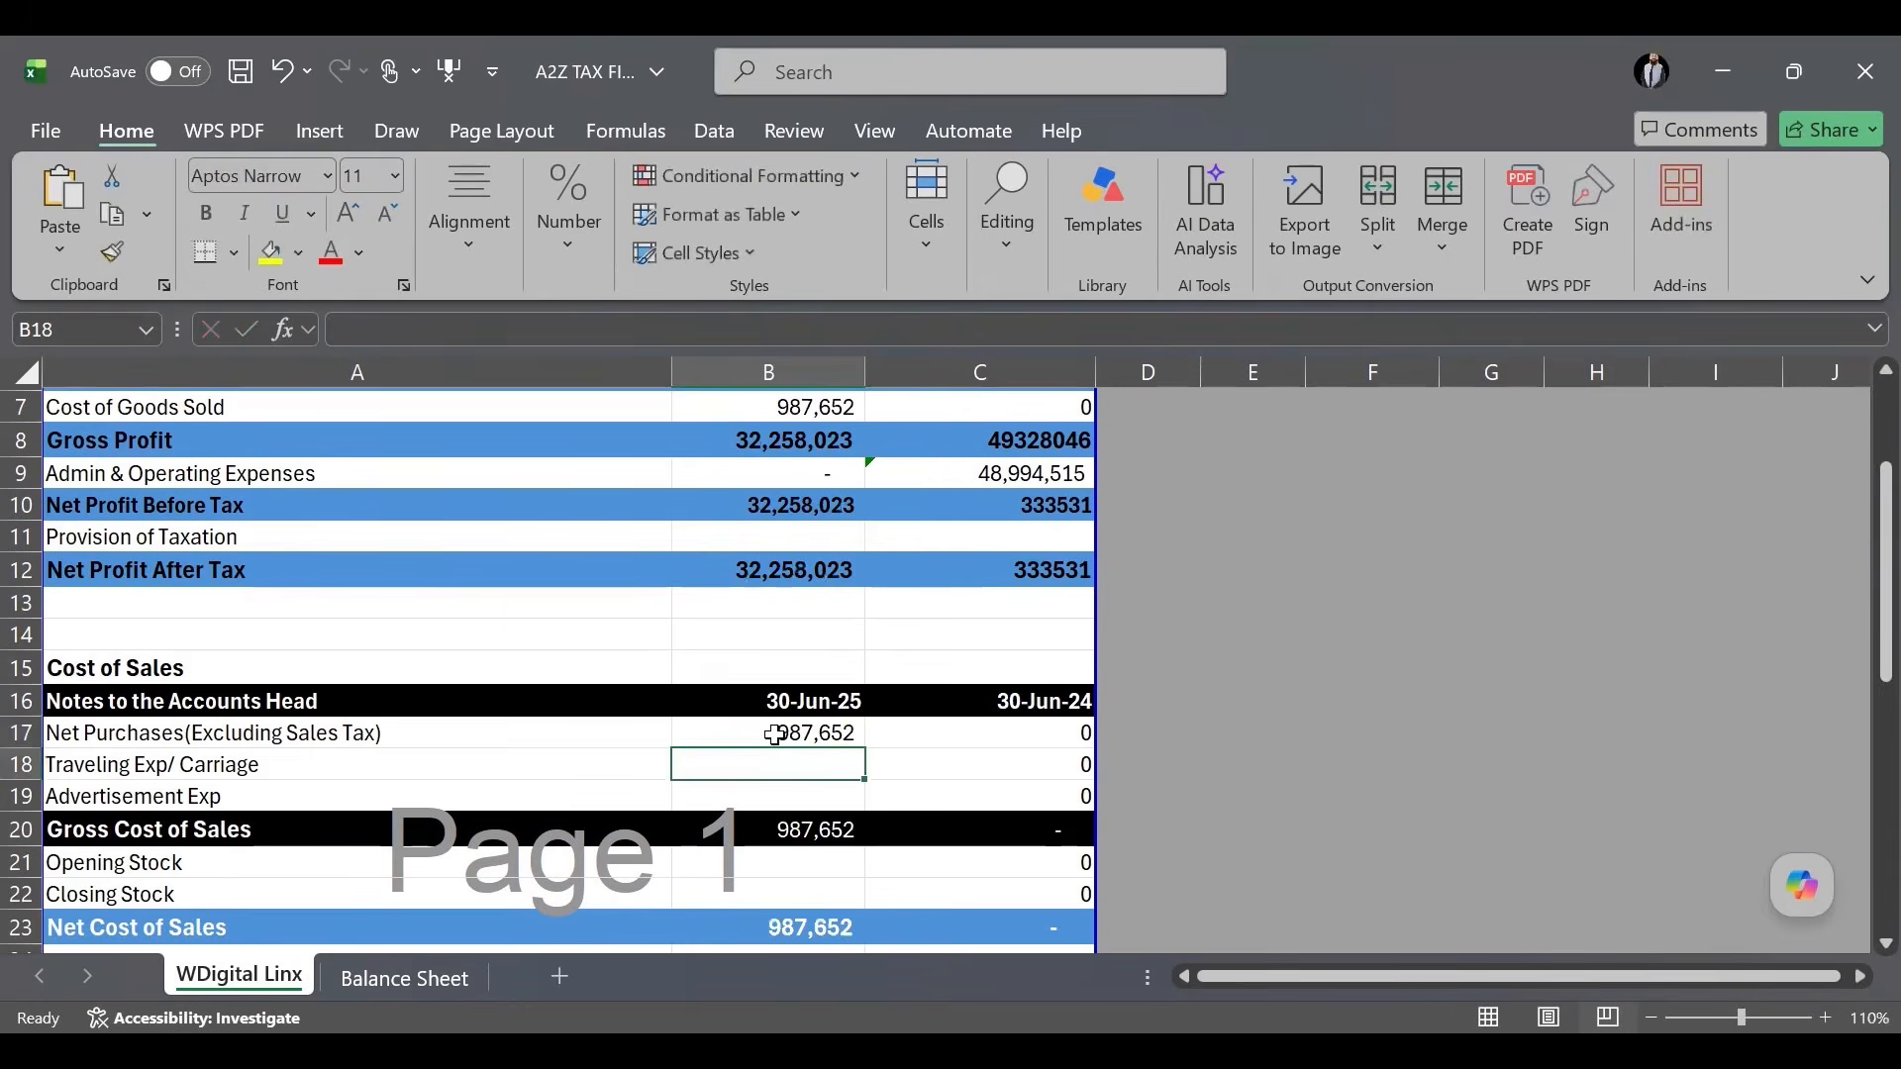
Review the Gross Cost of Sales, Cost of Goods Sold and Gross Profit formulas.
click(825, 739)
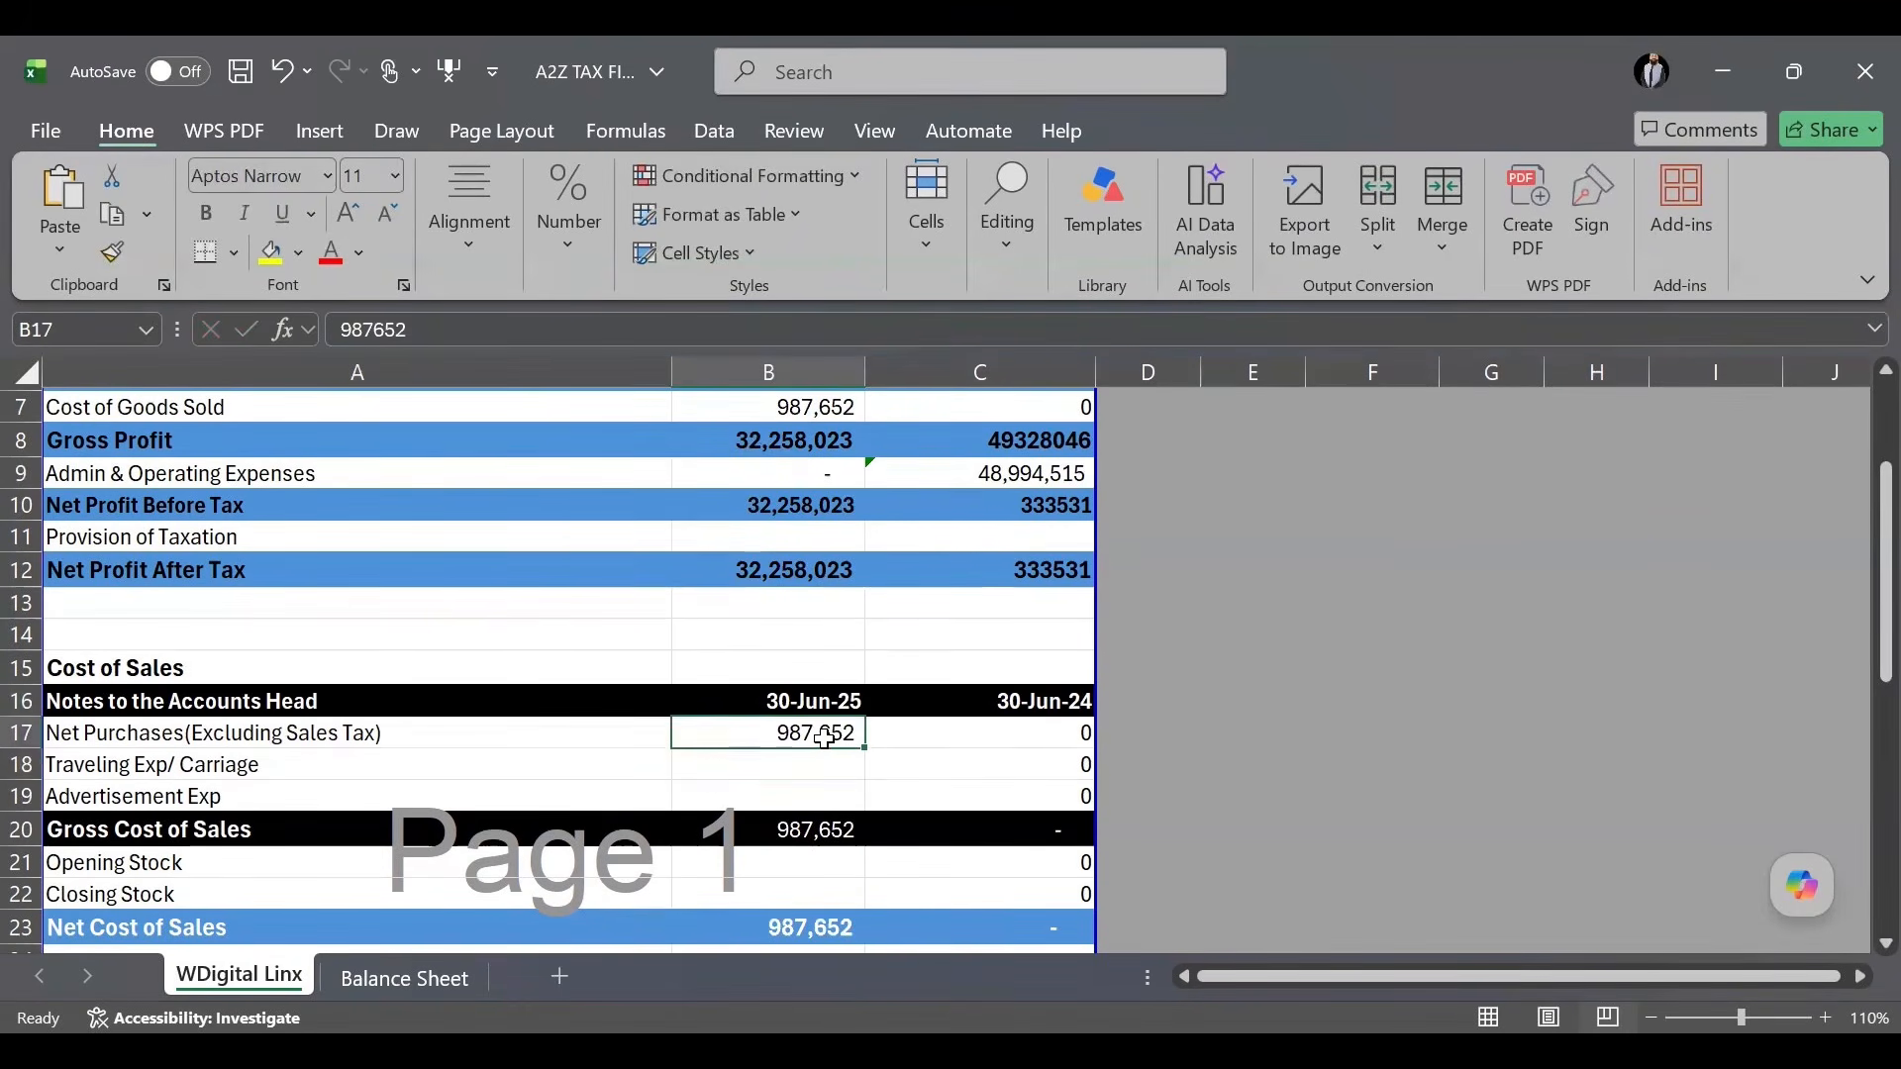
click(813, 832)
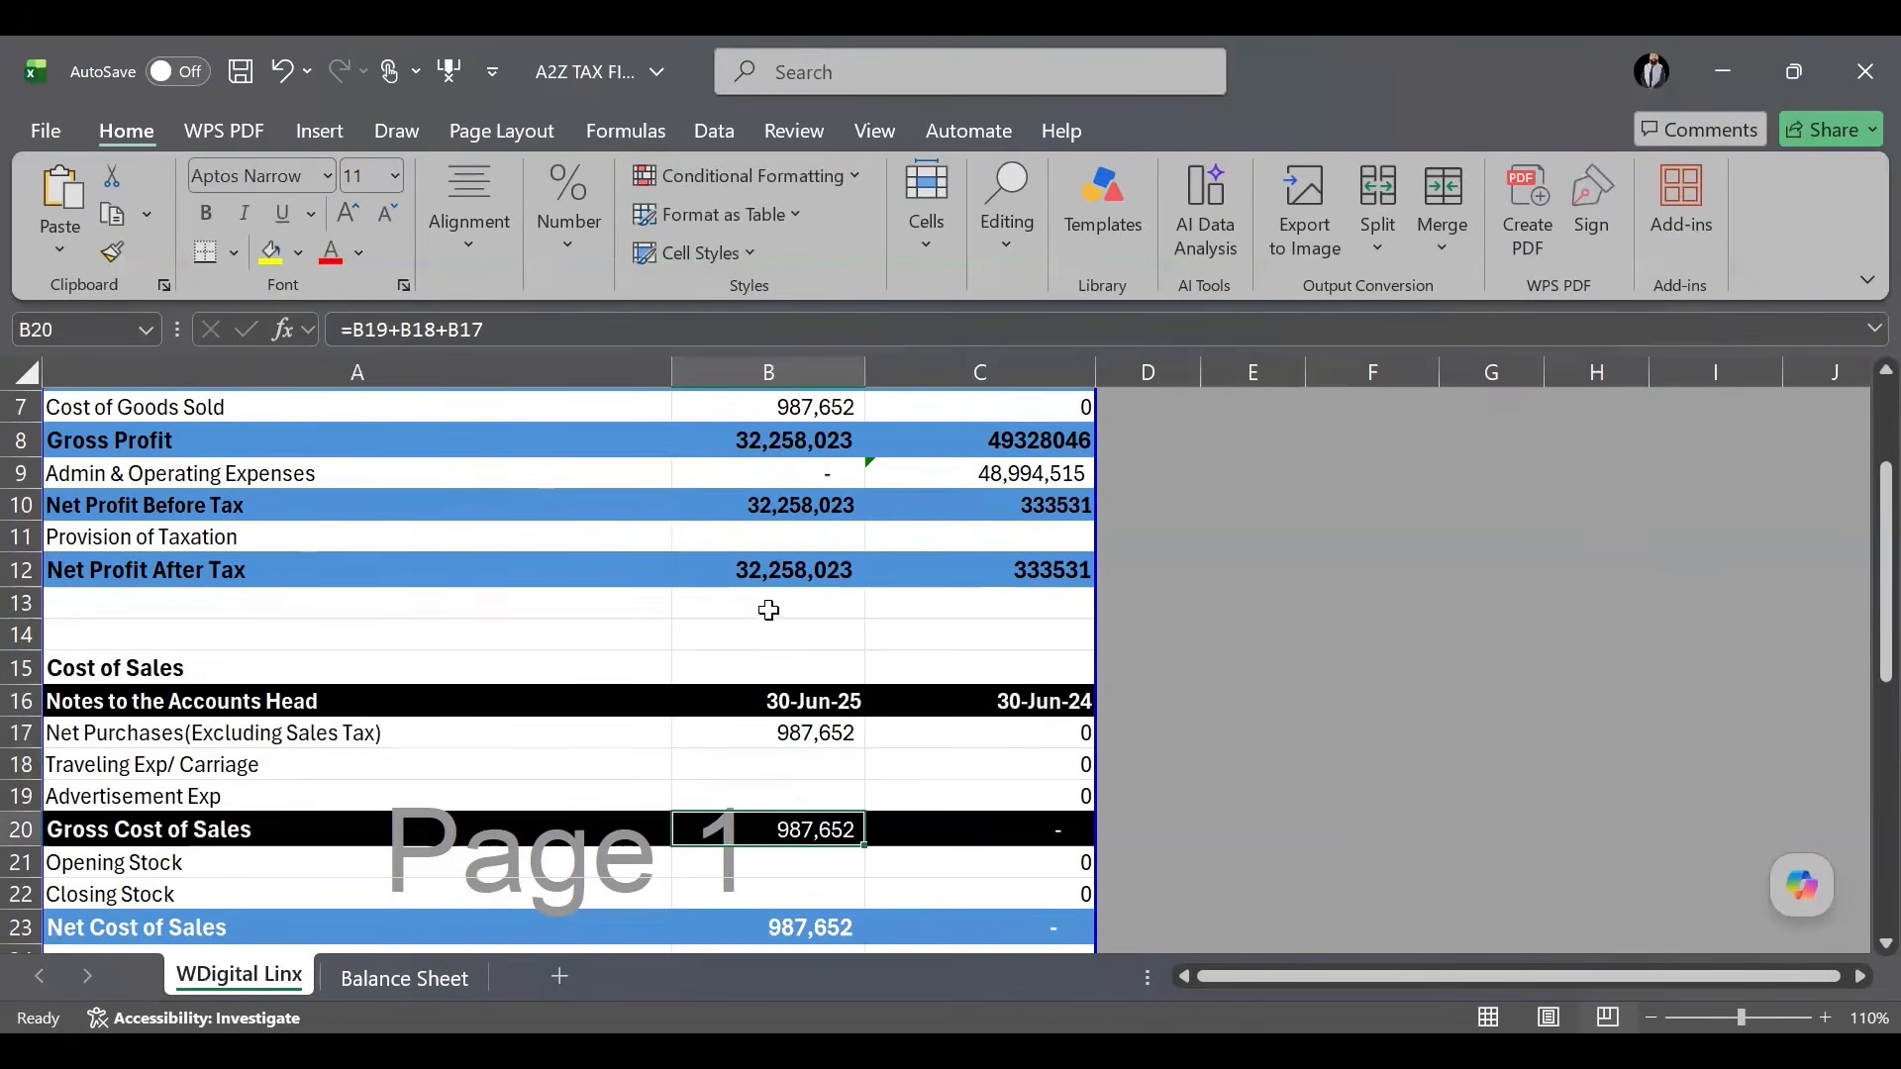
scroll(782, 528, up, 2)
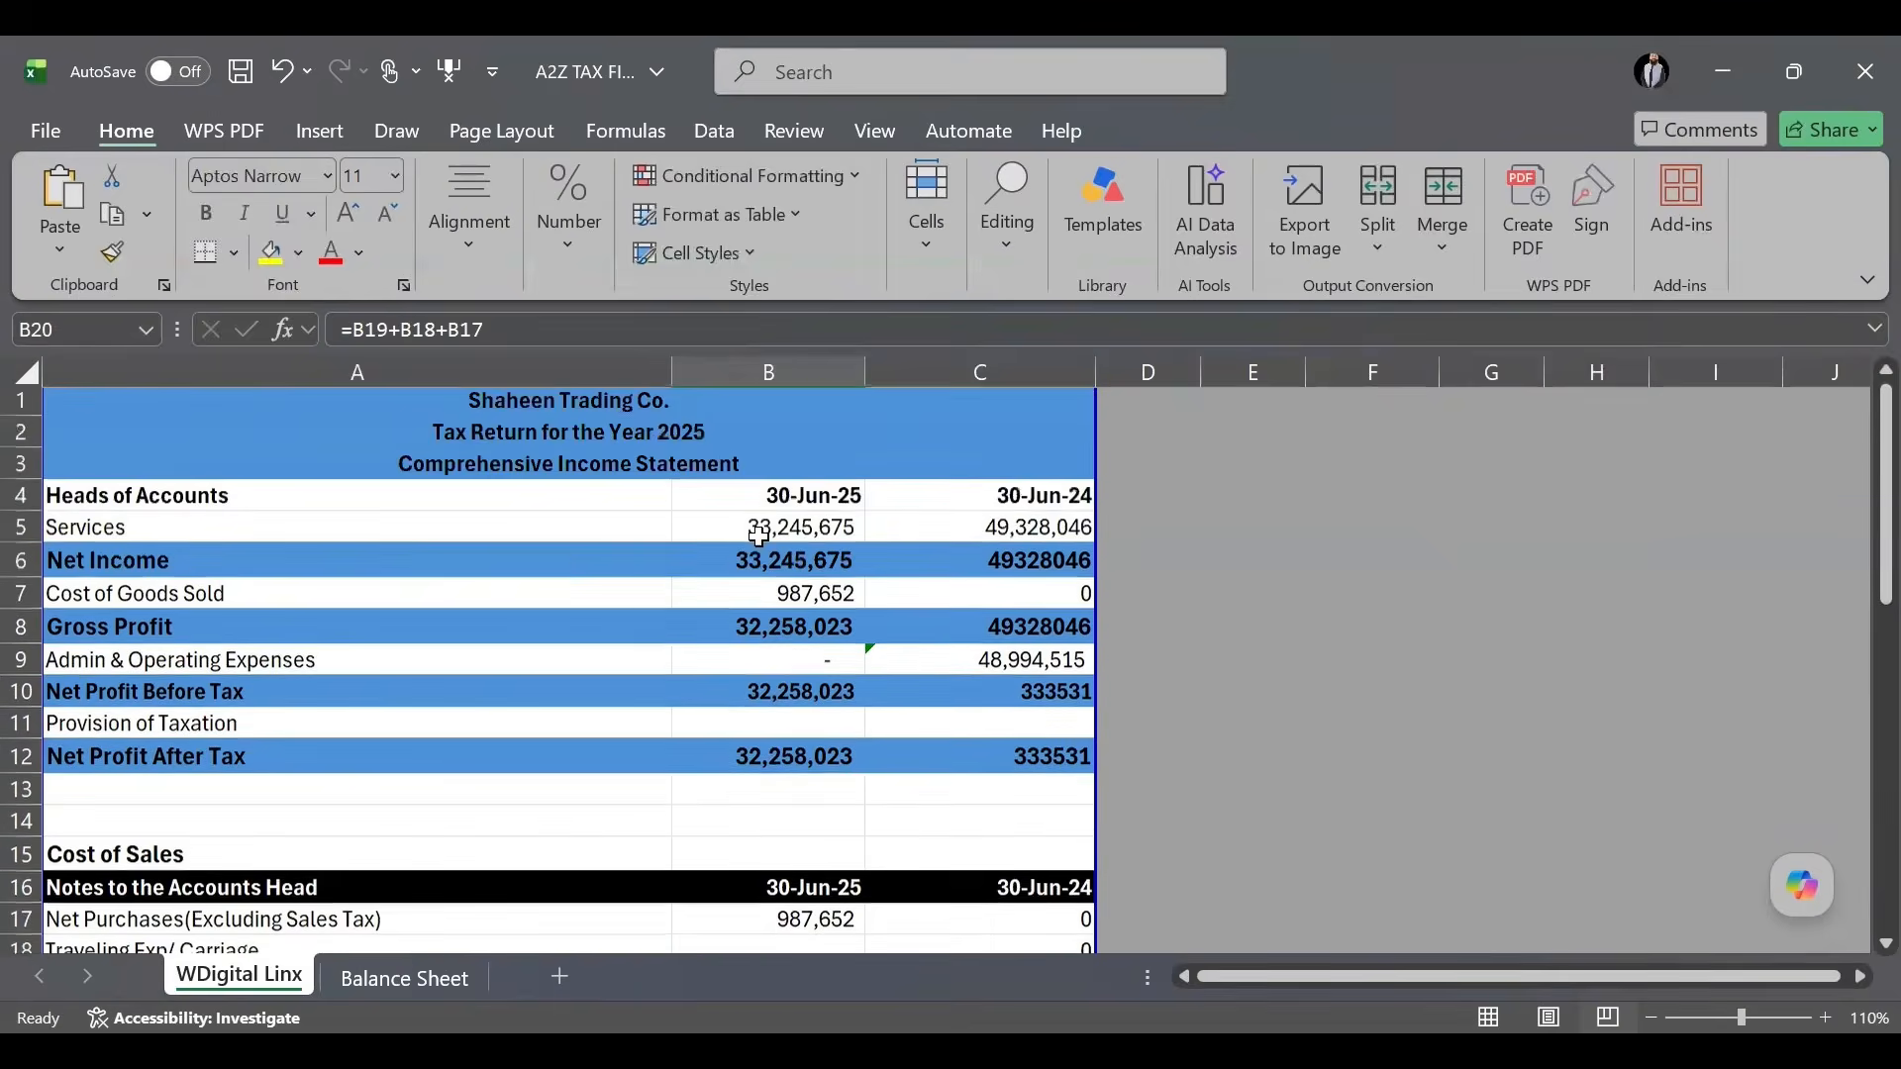
click(802, 594)
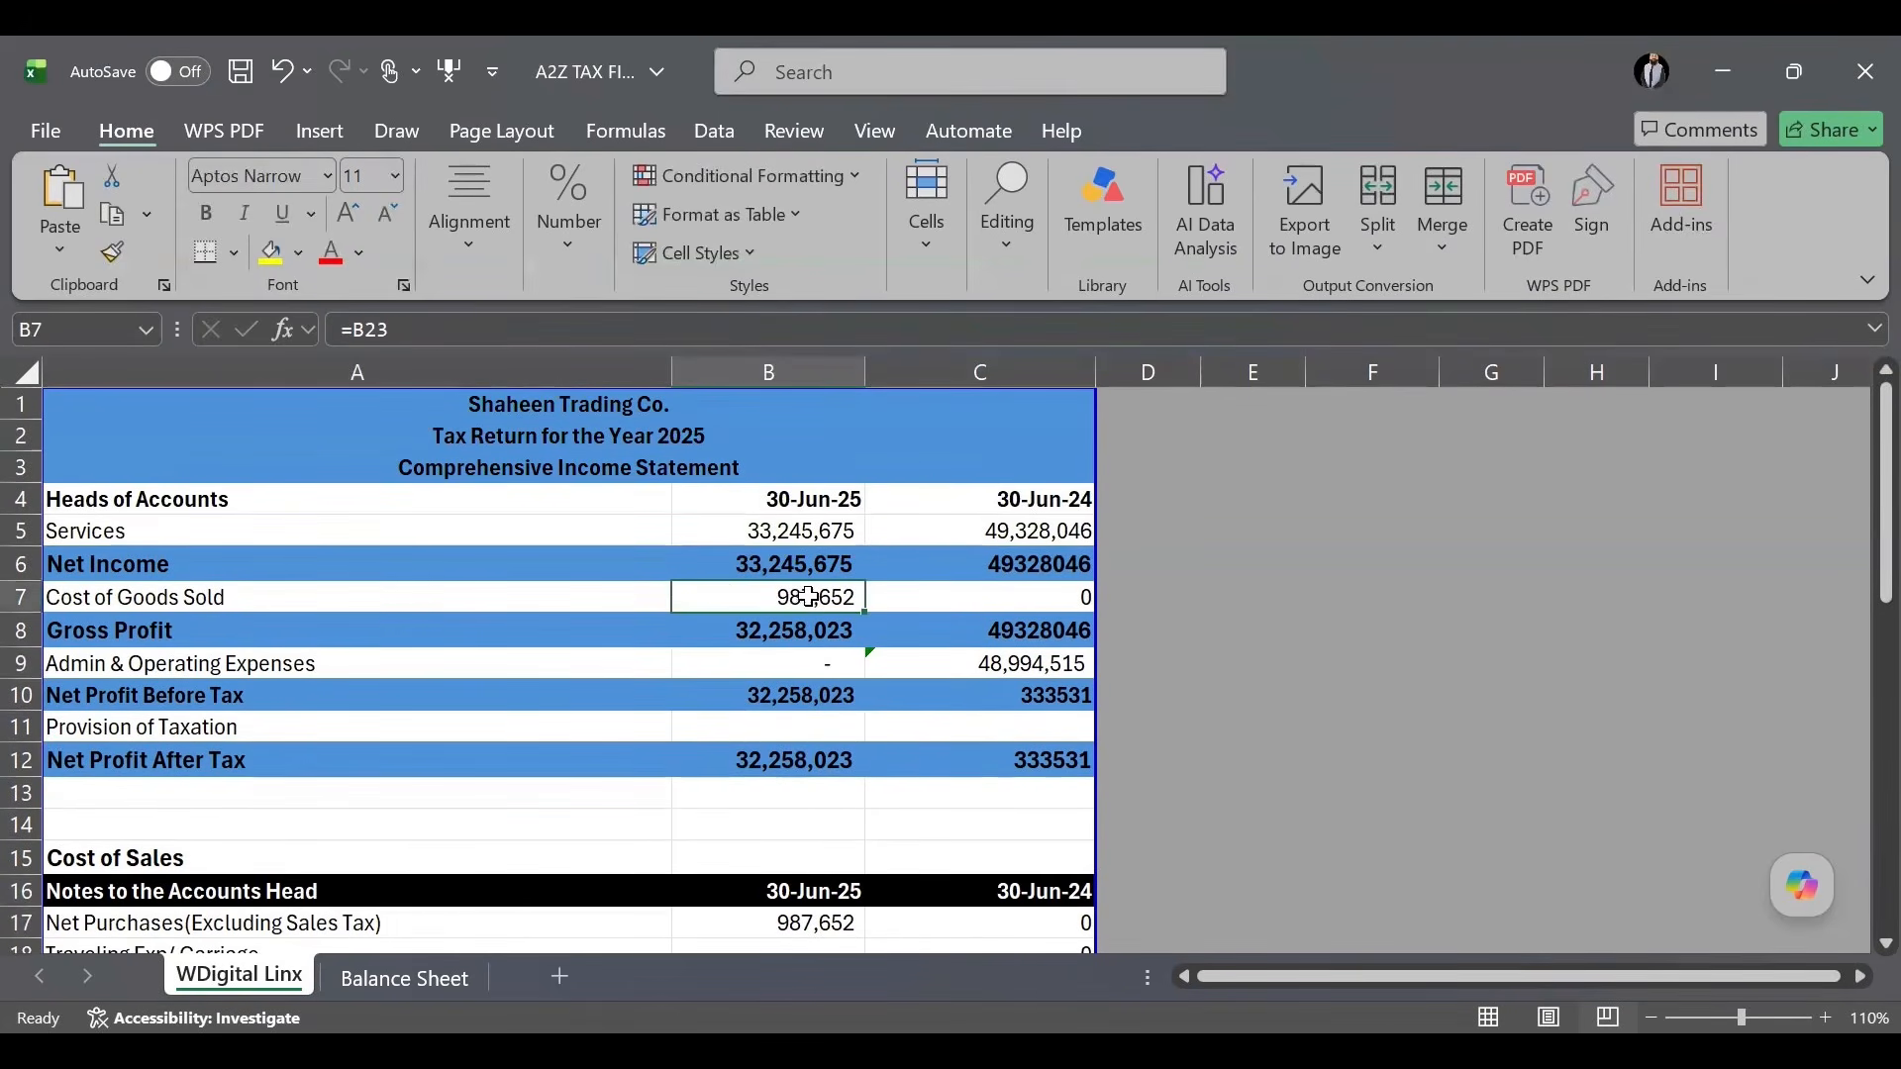
click(801, 632)
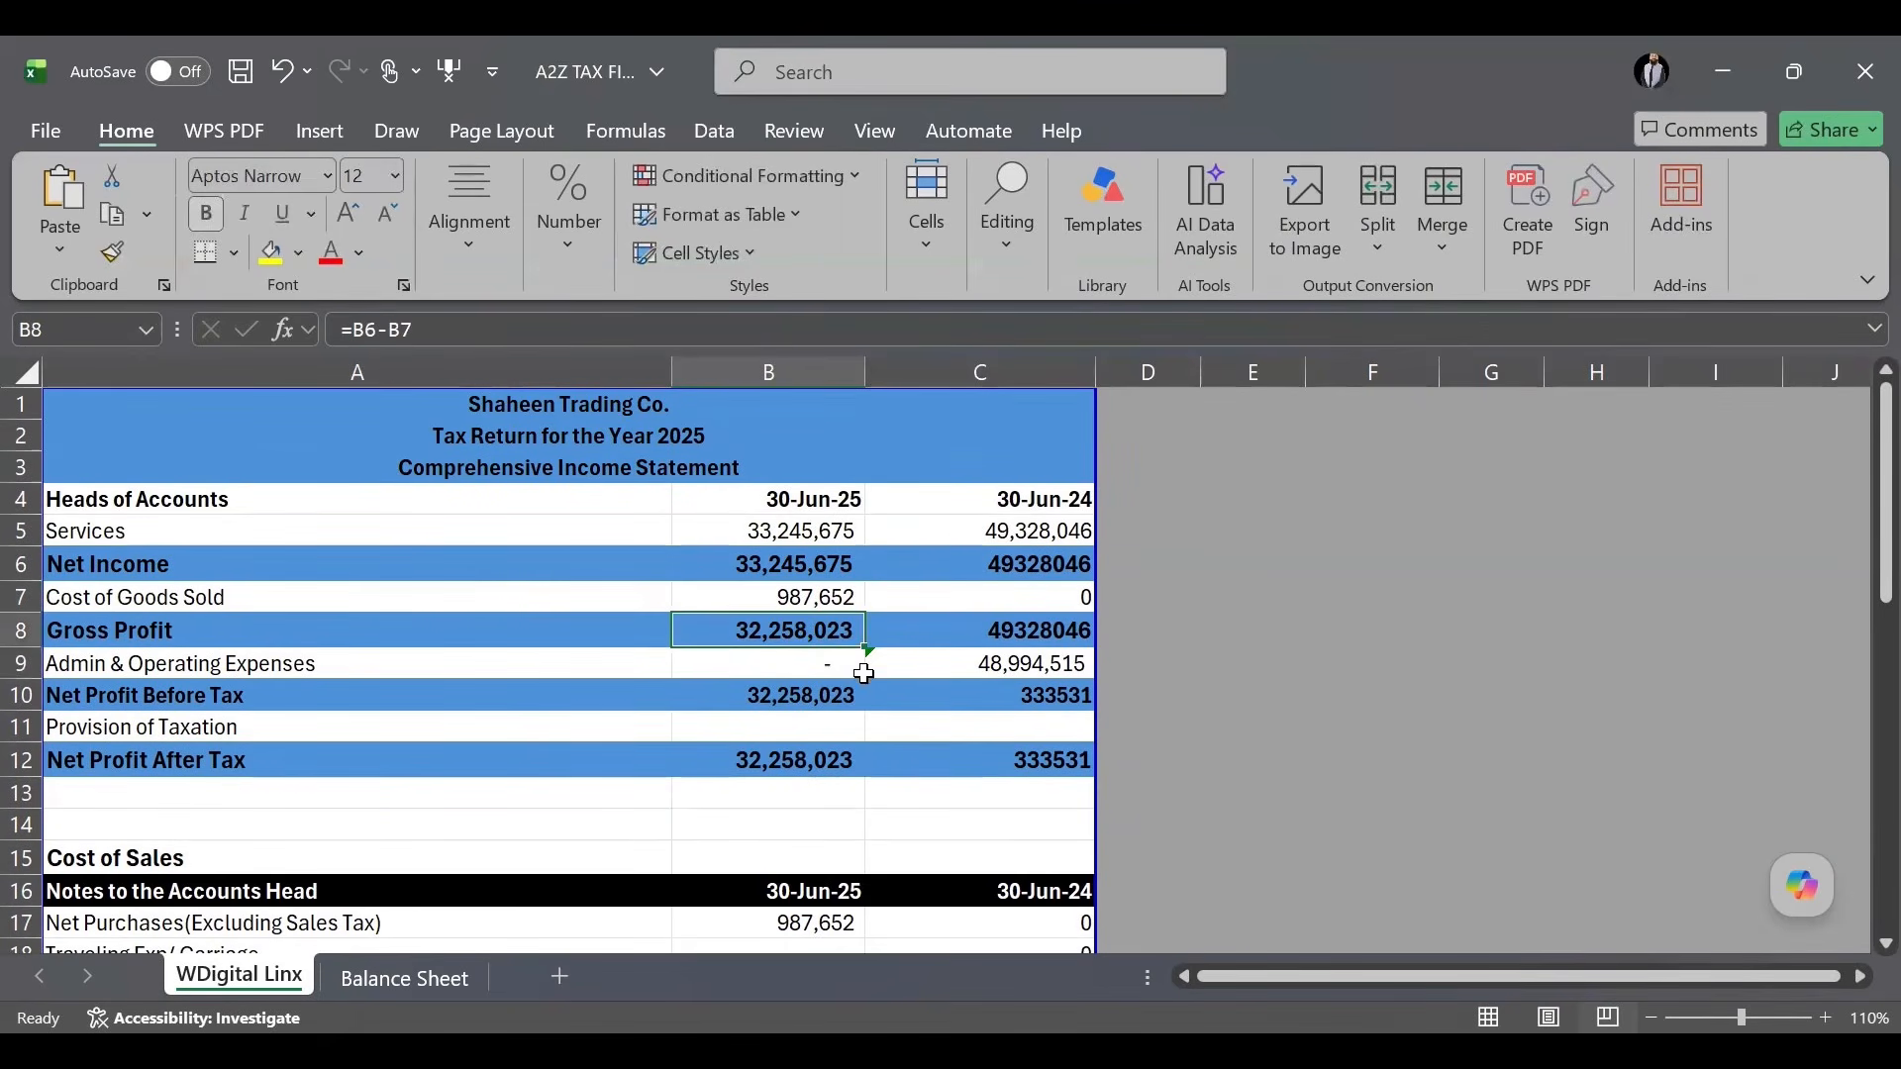
scroll(767, 651, down, 6)
click(768, 652)
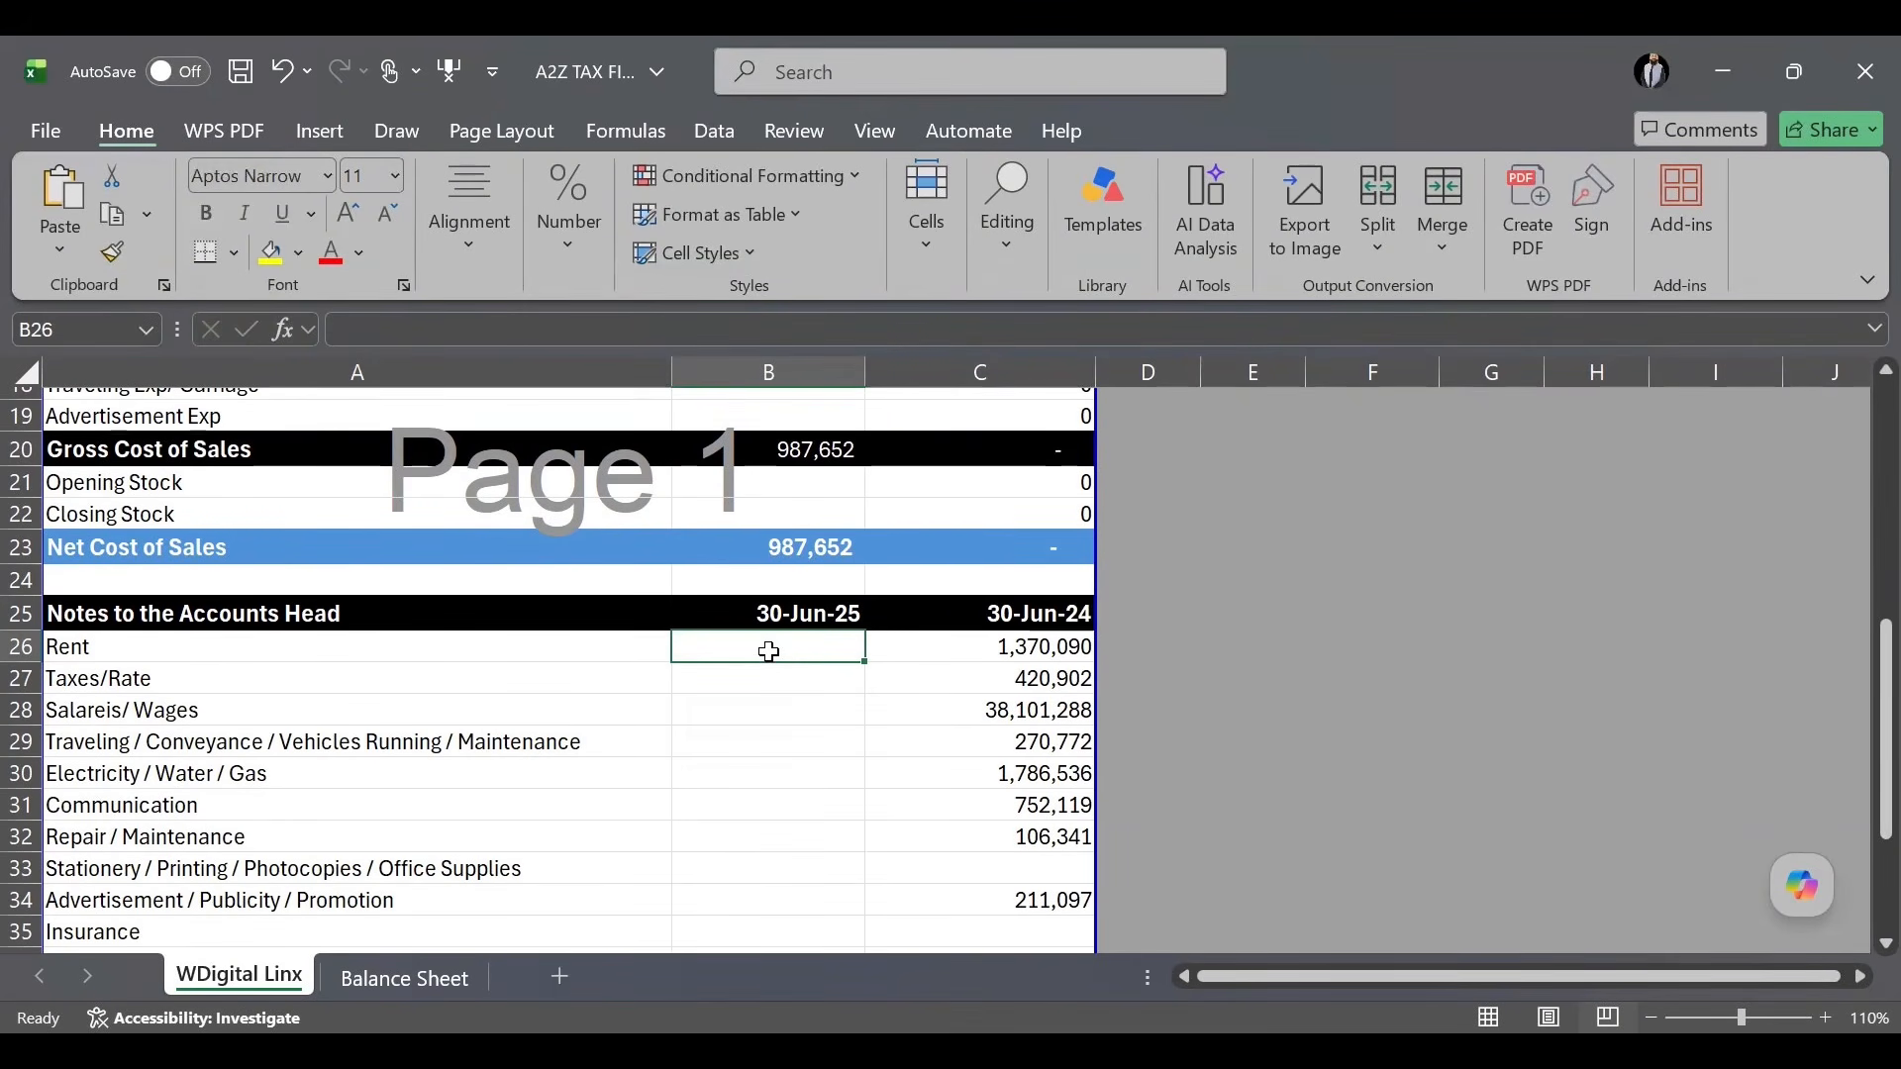
Build a helper formula beside Rent computing 10% of the 30-Jun-24 rent.
text(=)
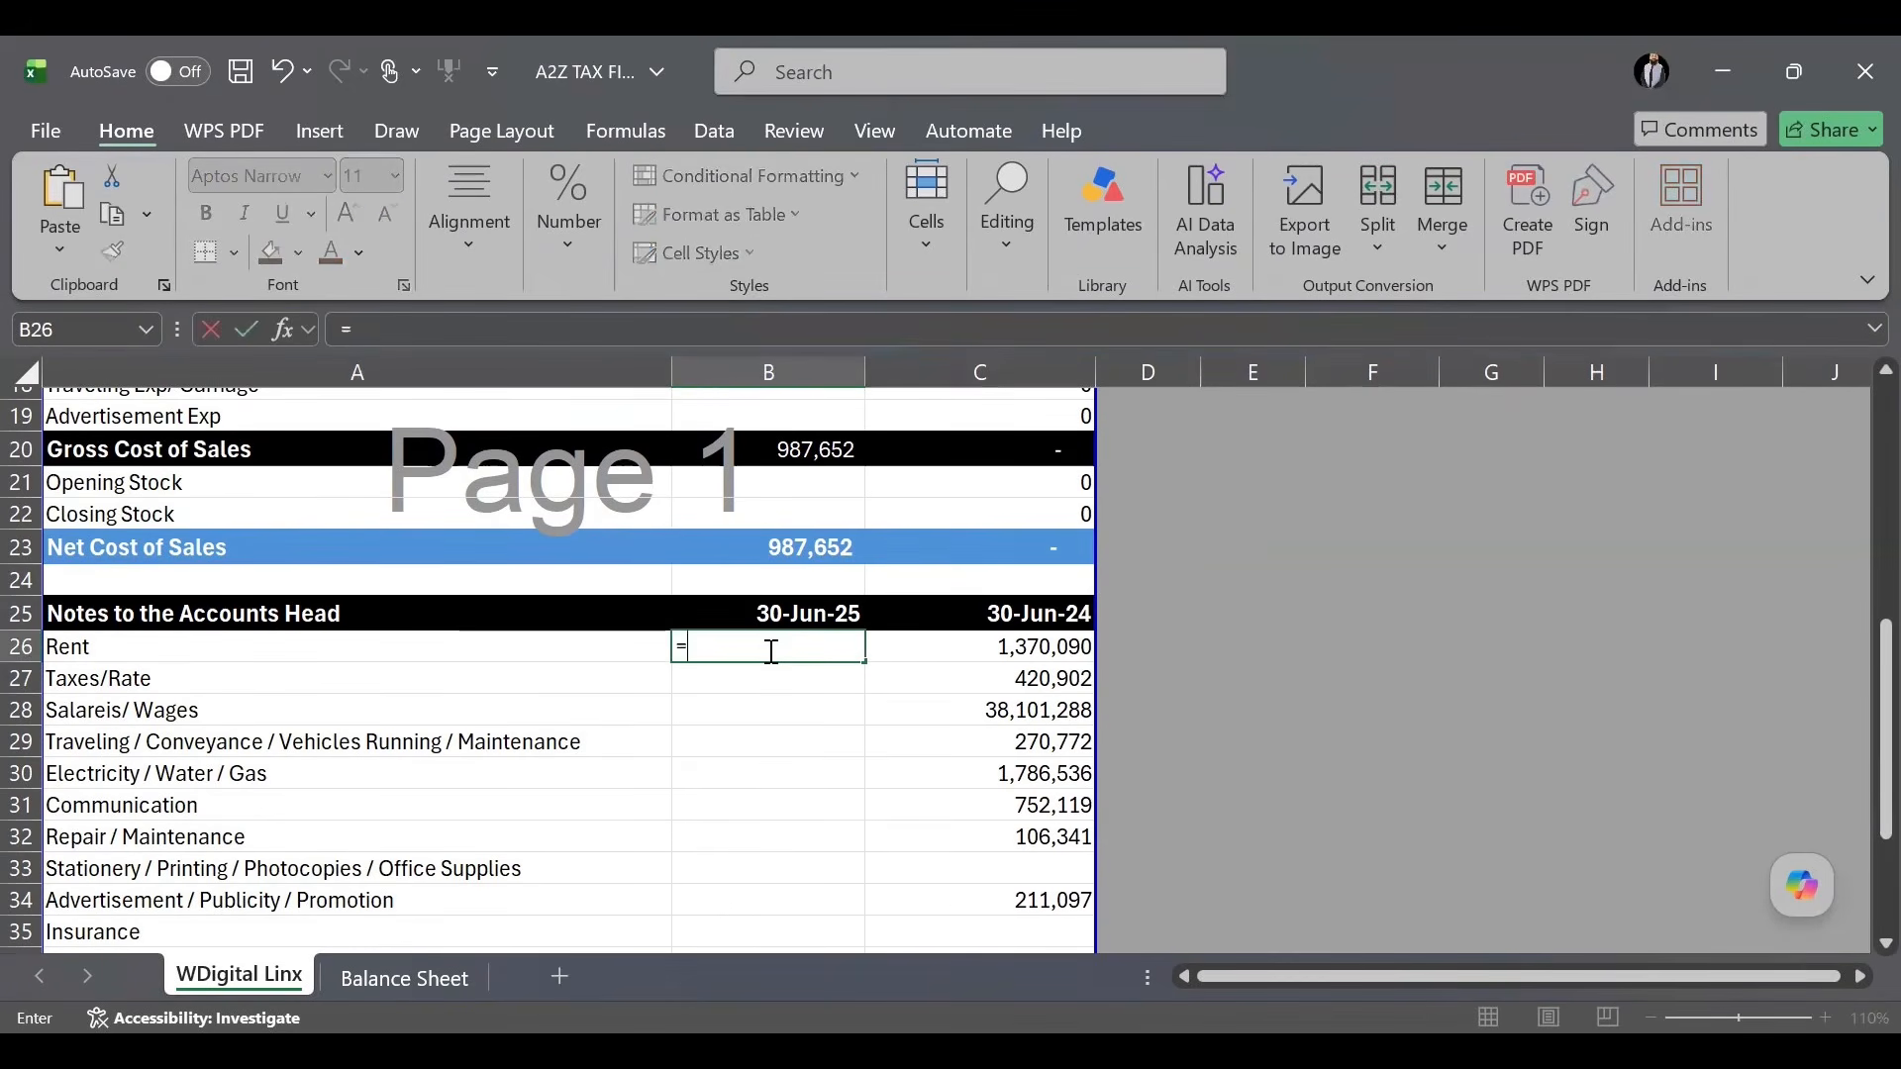
key(Right)
key(Right)
key(BackSpace)
key(BackSpace)
key(BackSpace)
key(BackSpace)
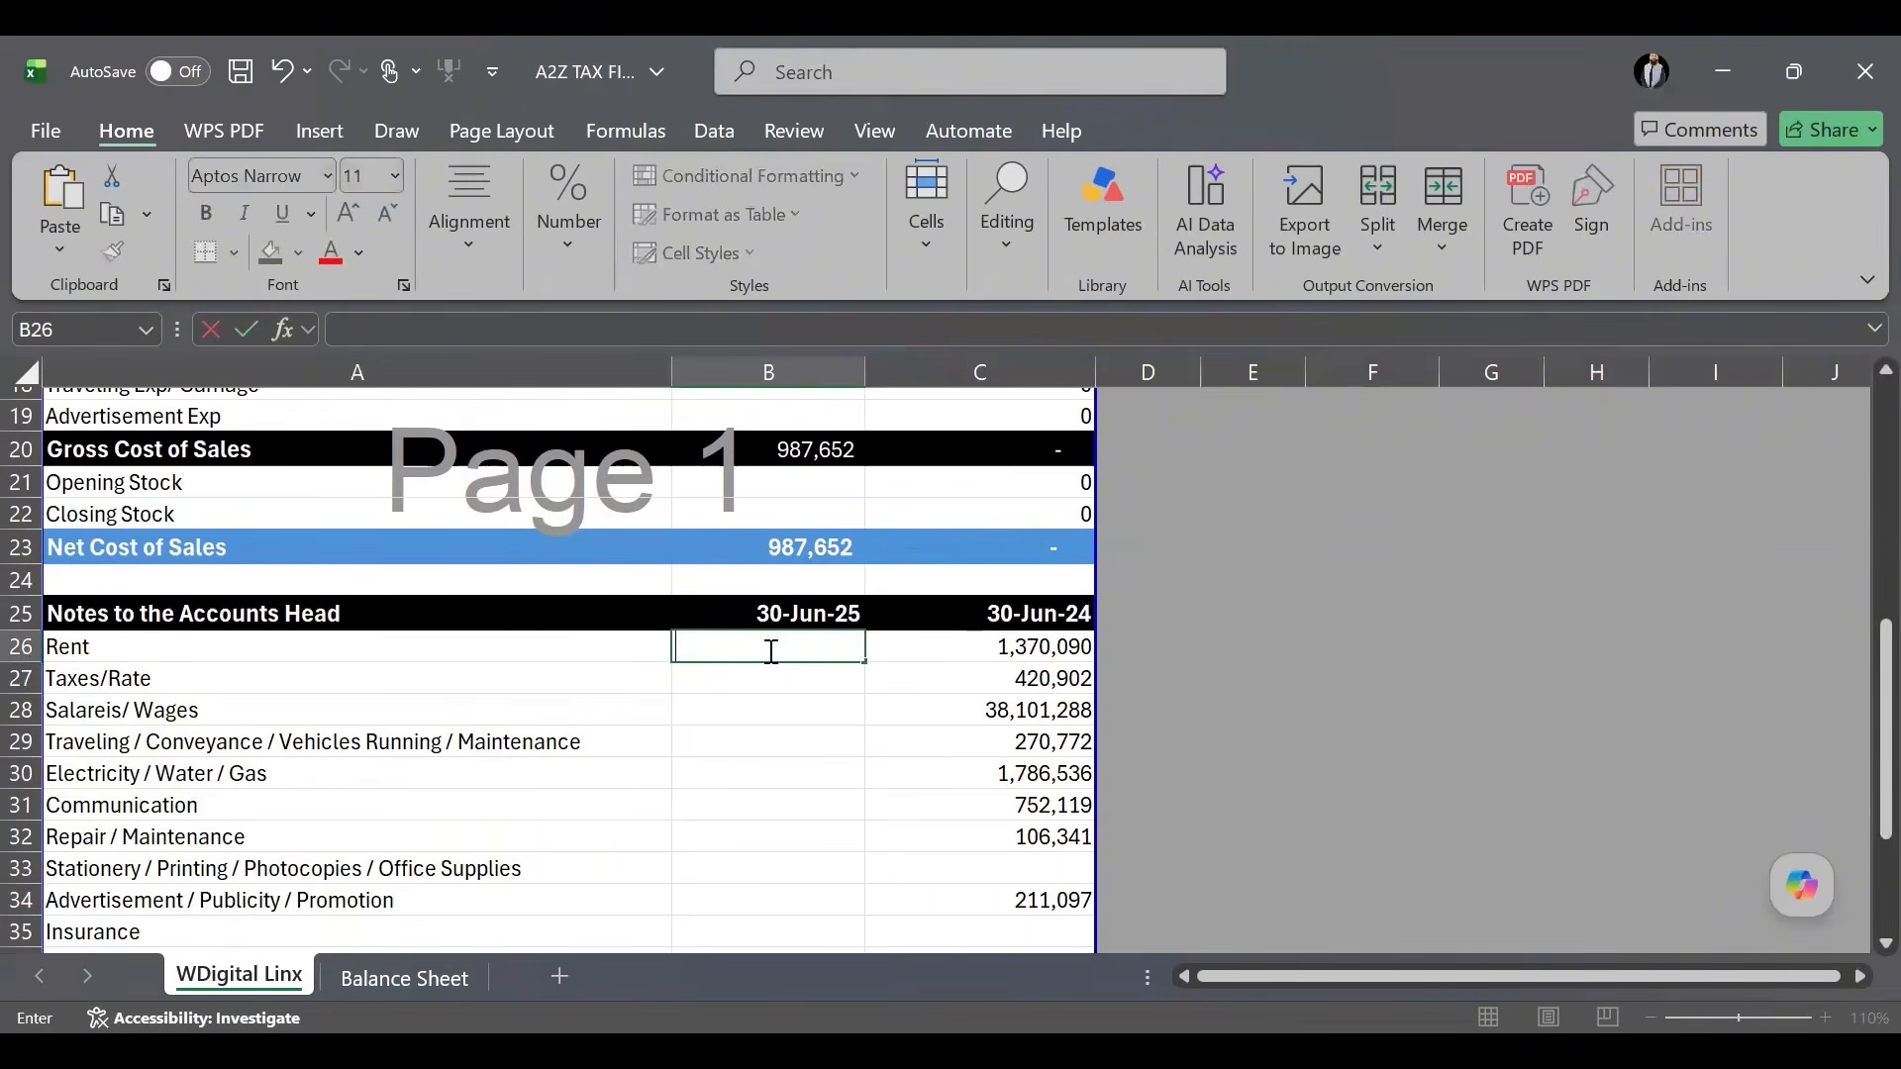
key(Right)
key(Right)
text(=)
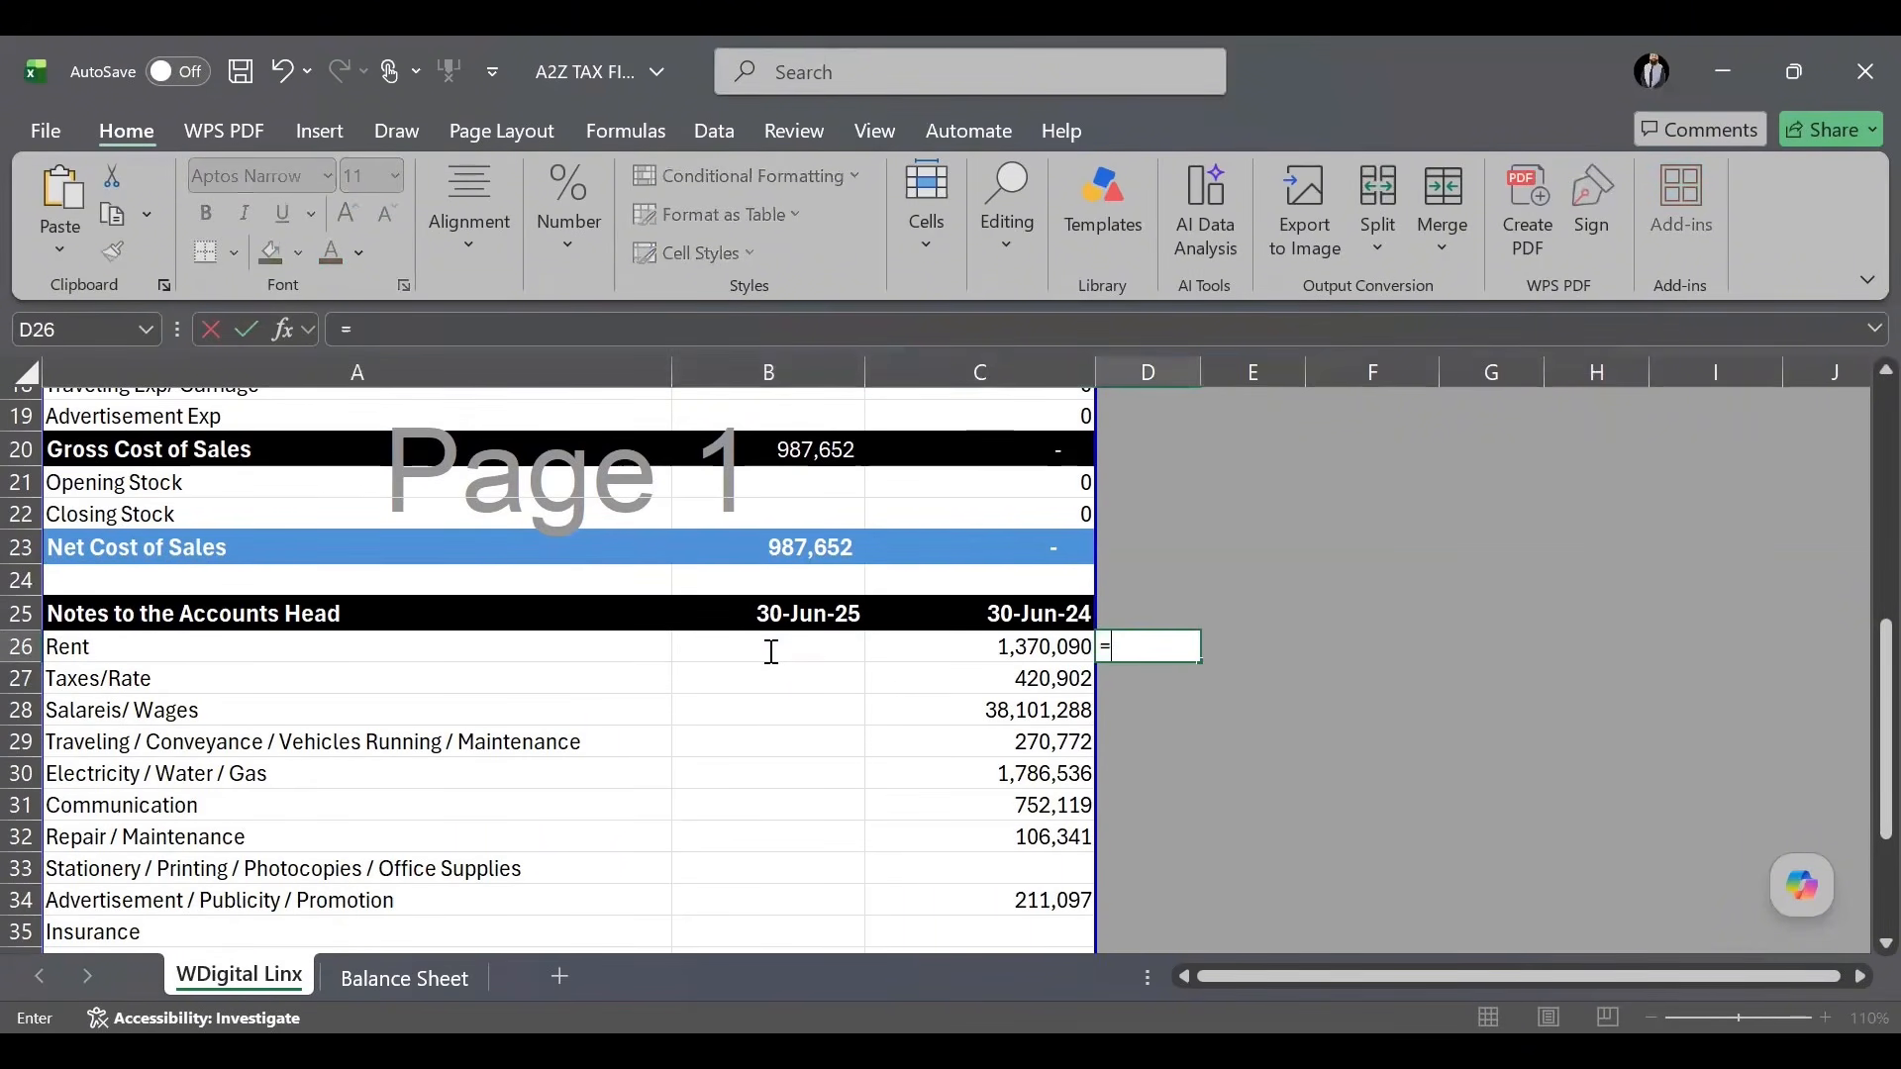
key(Left)
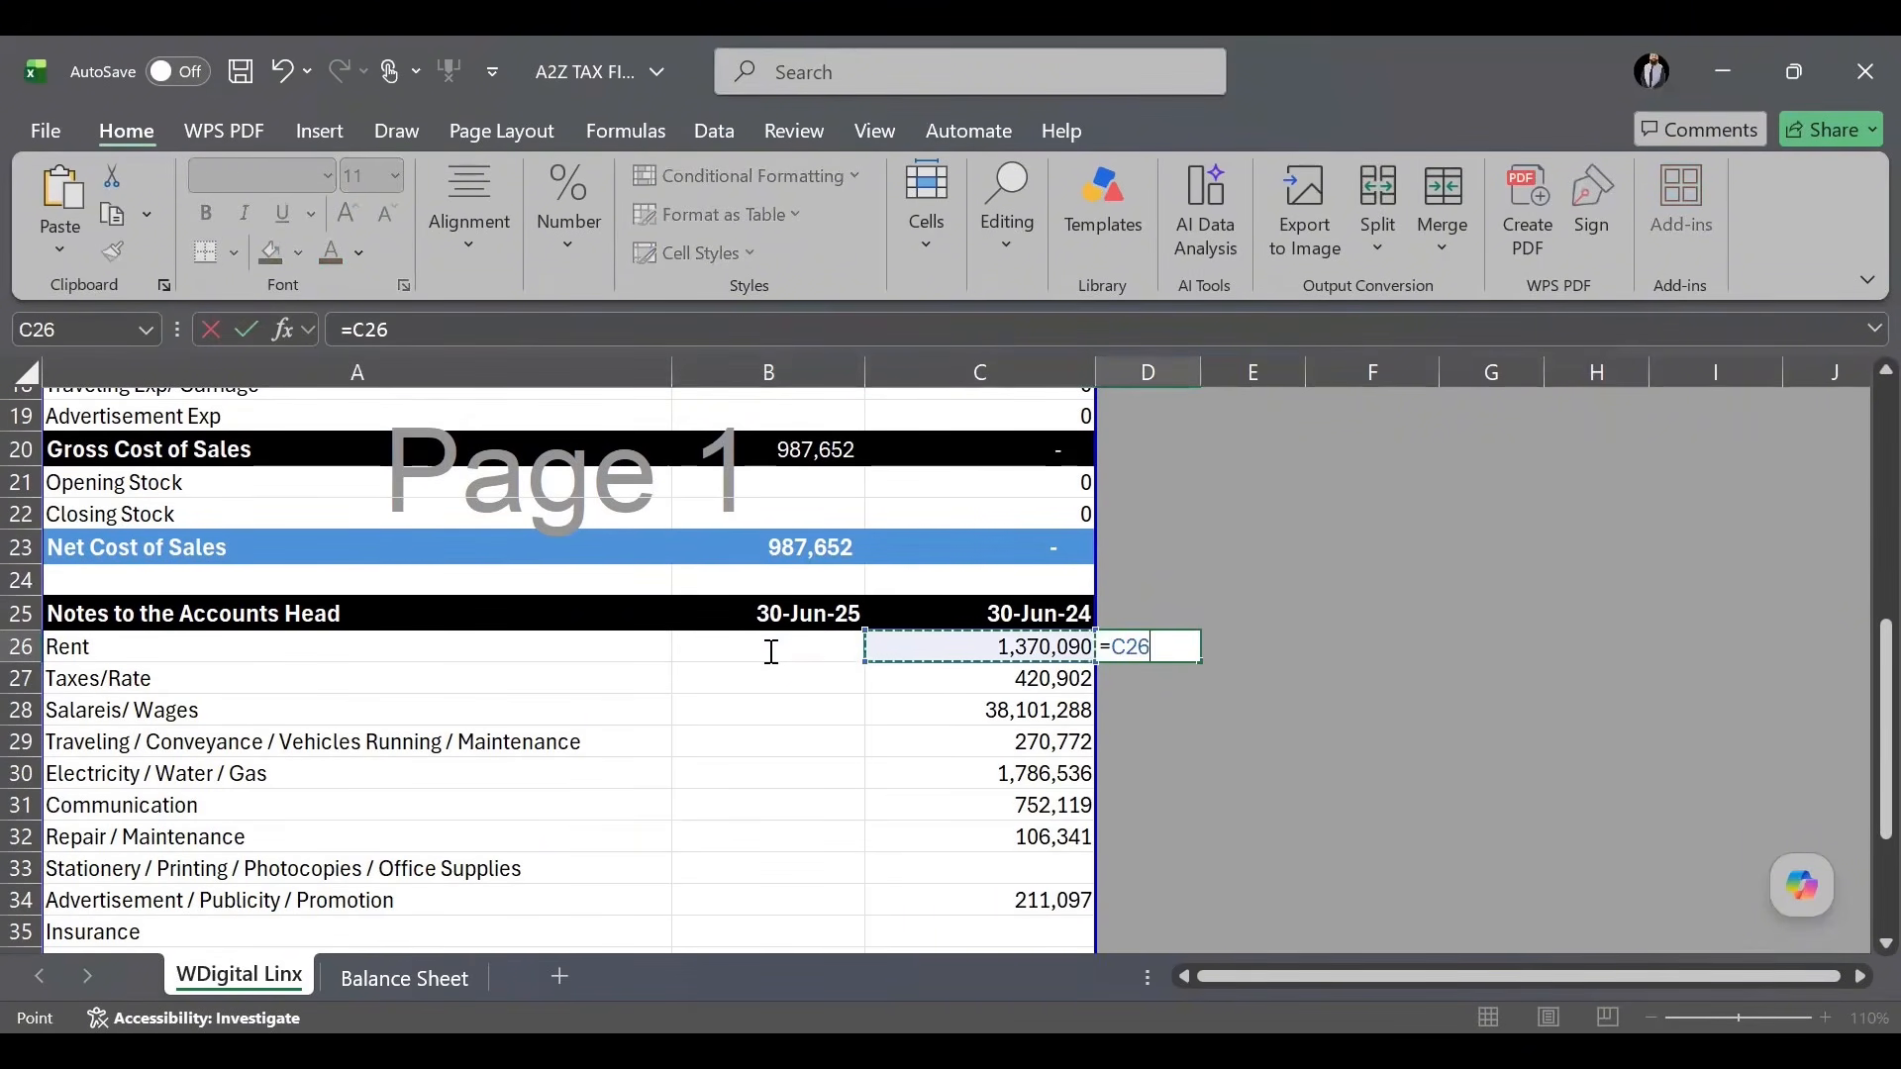
text(*10%)
key(Return)
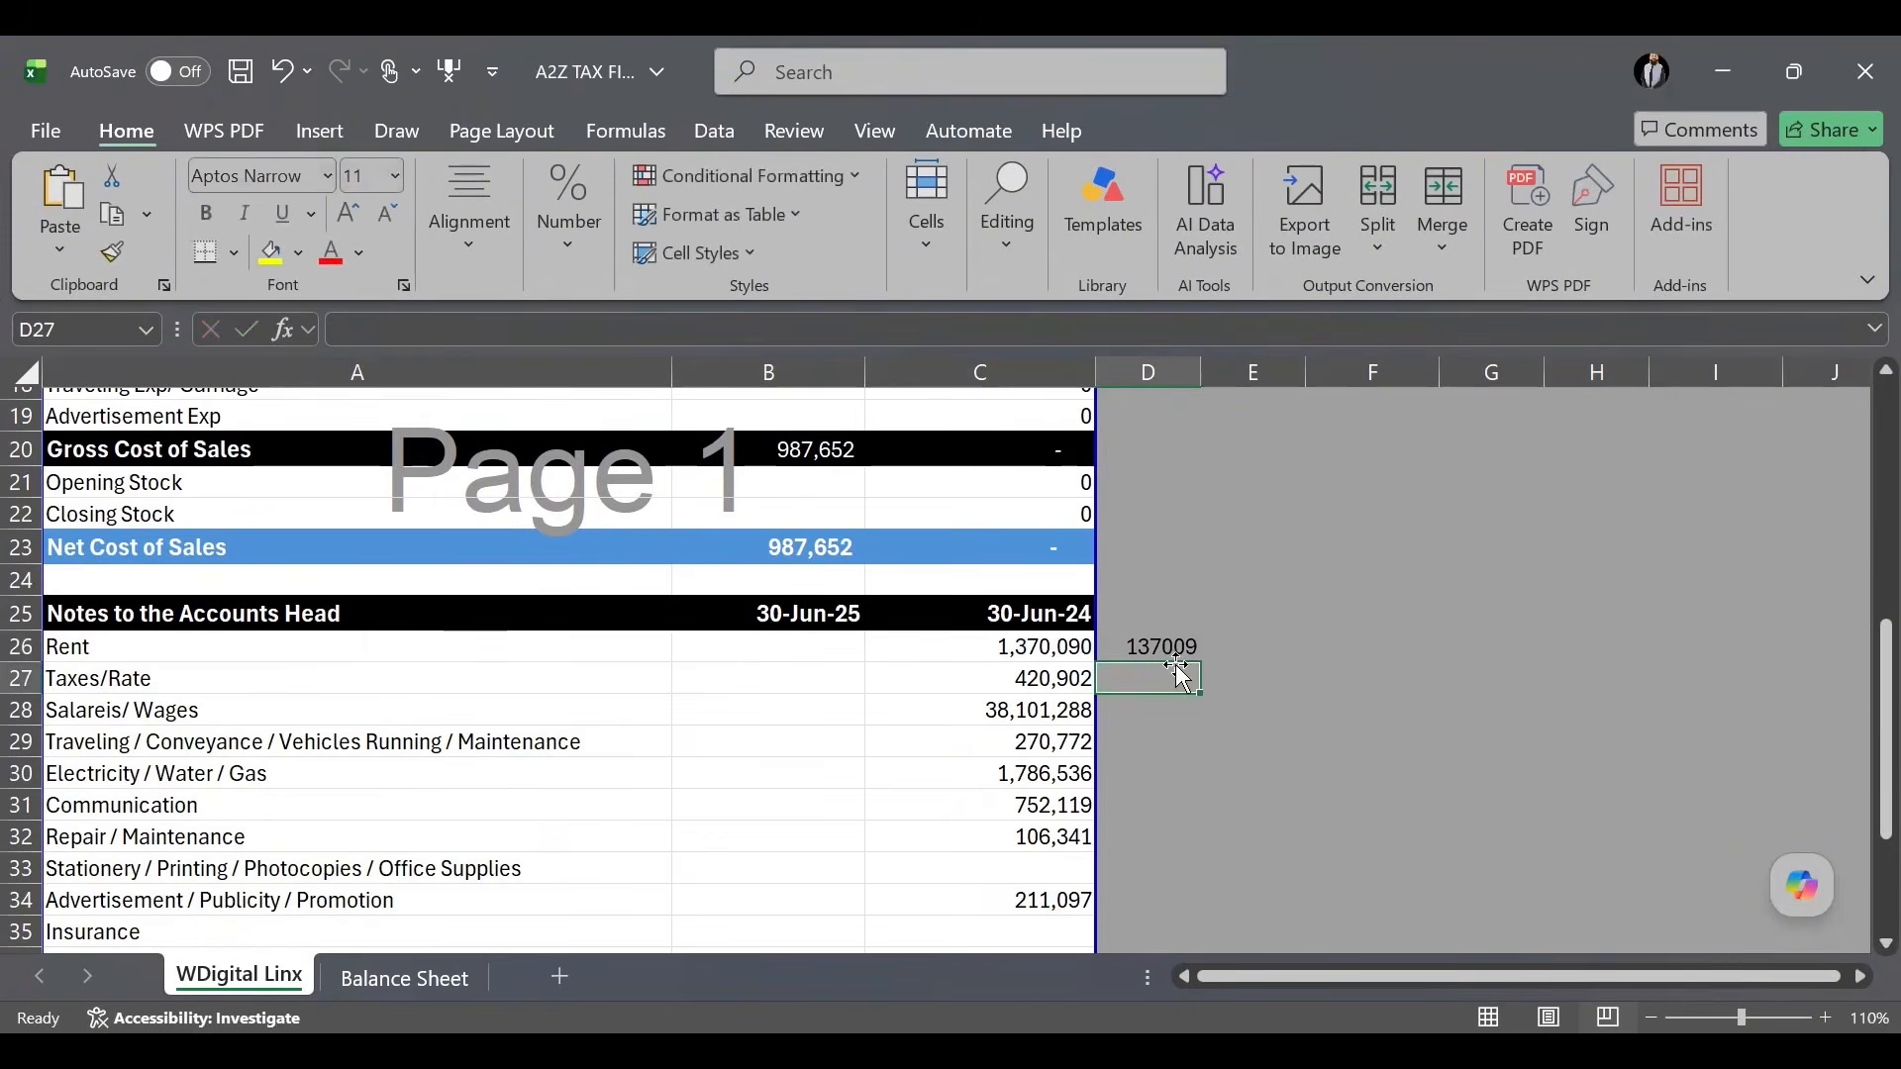
drag(1175, 641, 1049, 650)
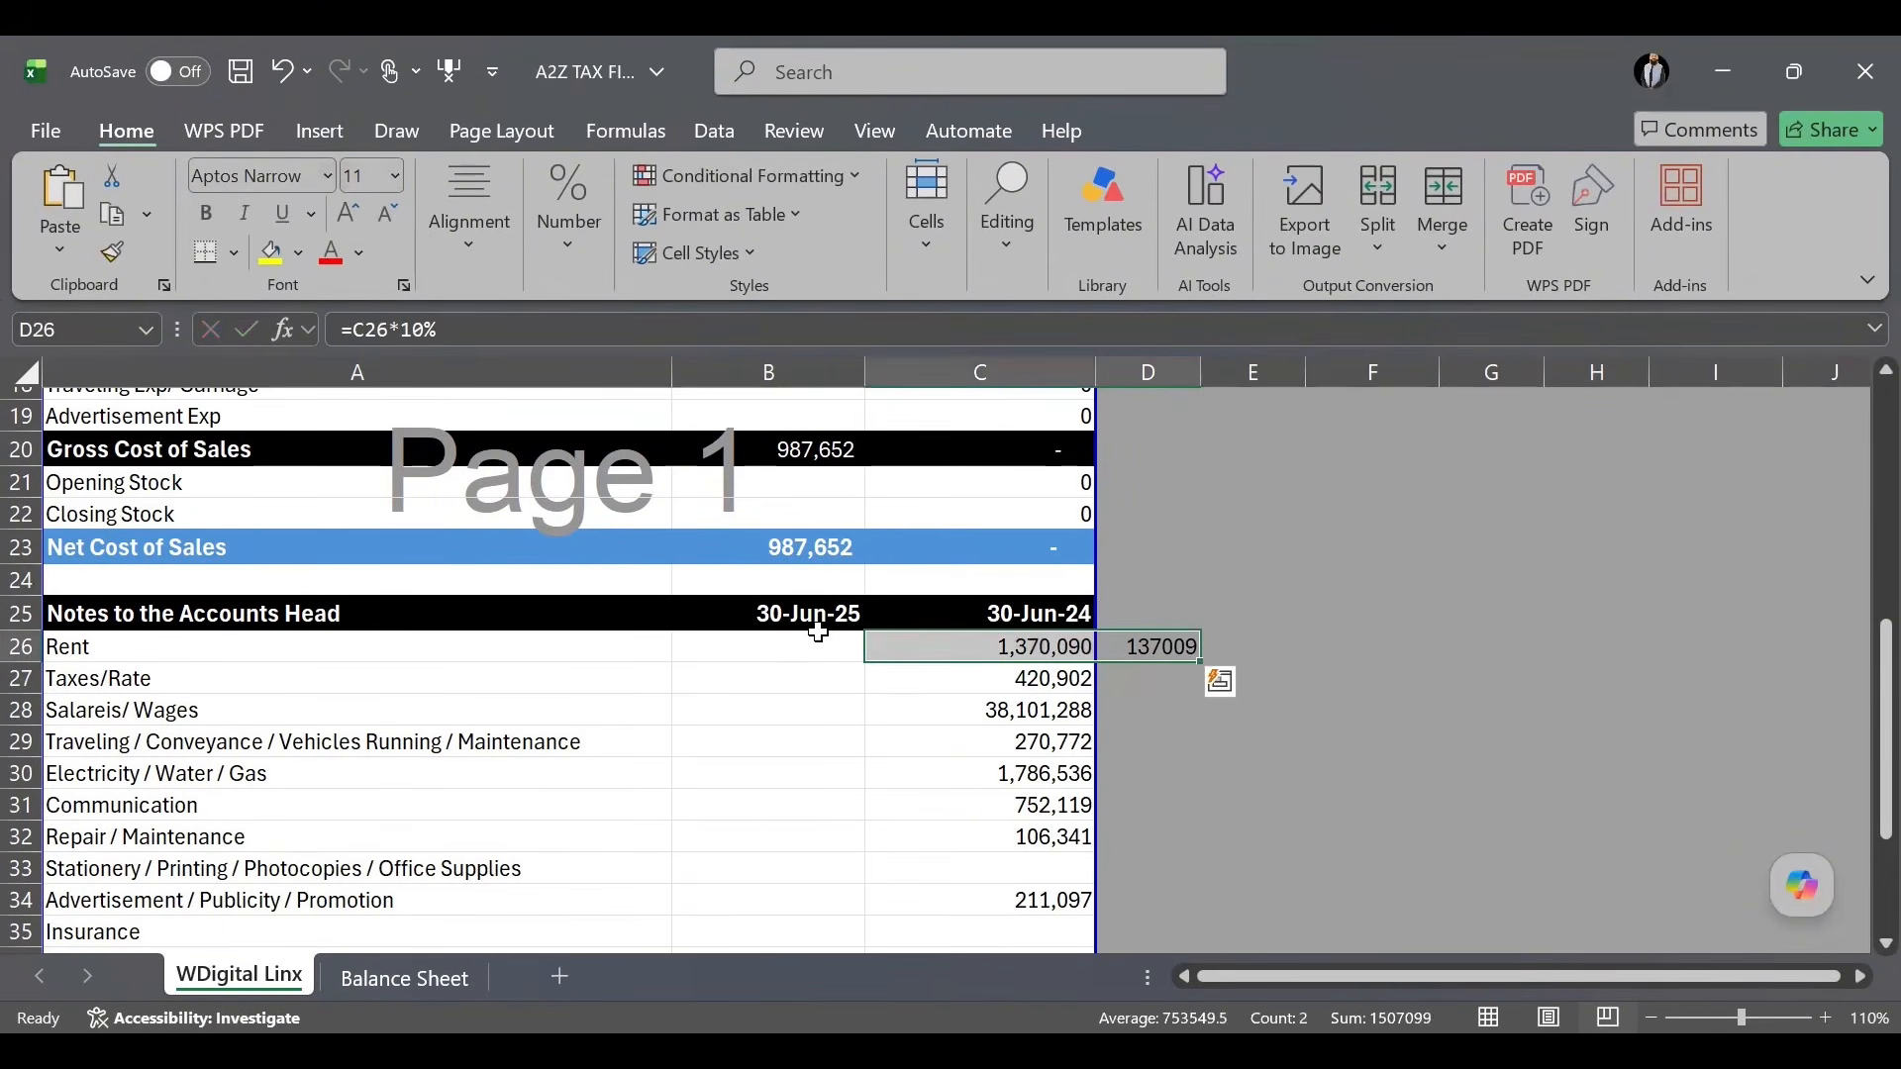
Set the 30-Jun-25 Rent to 576,830, replacing the trial 1,507,099 entry.
click(756, 644)
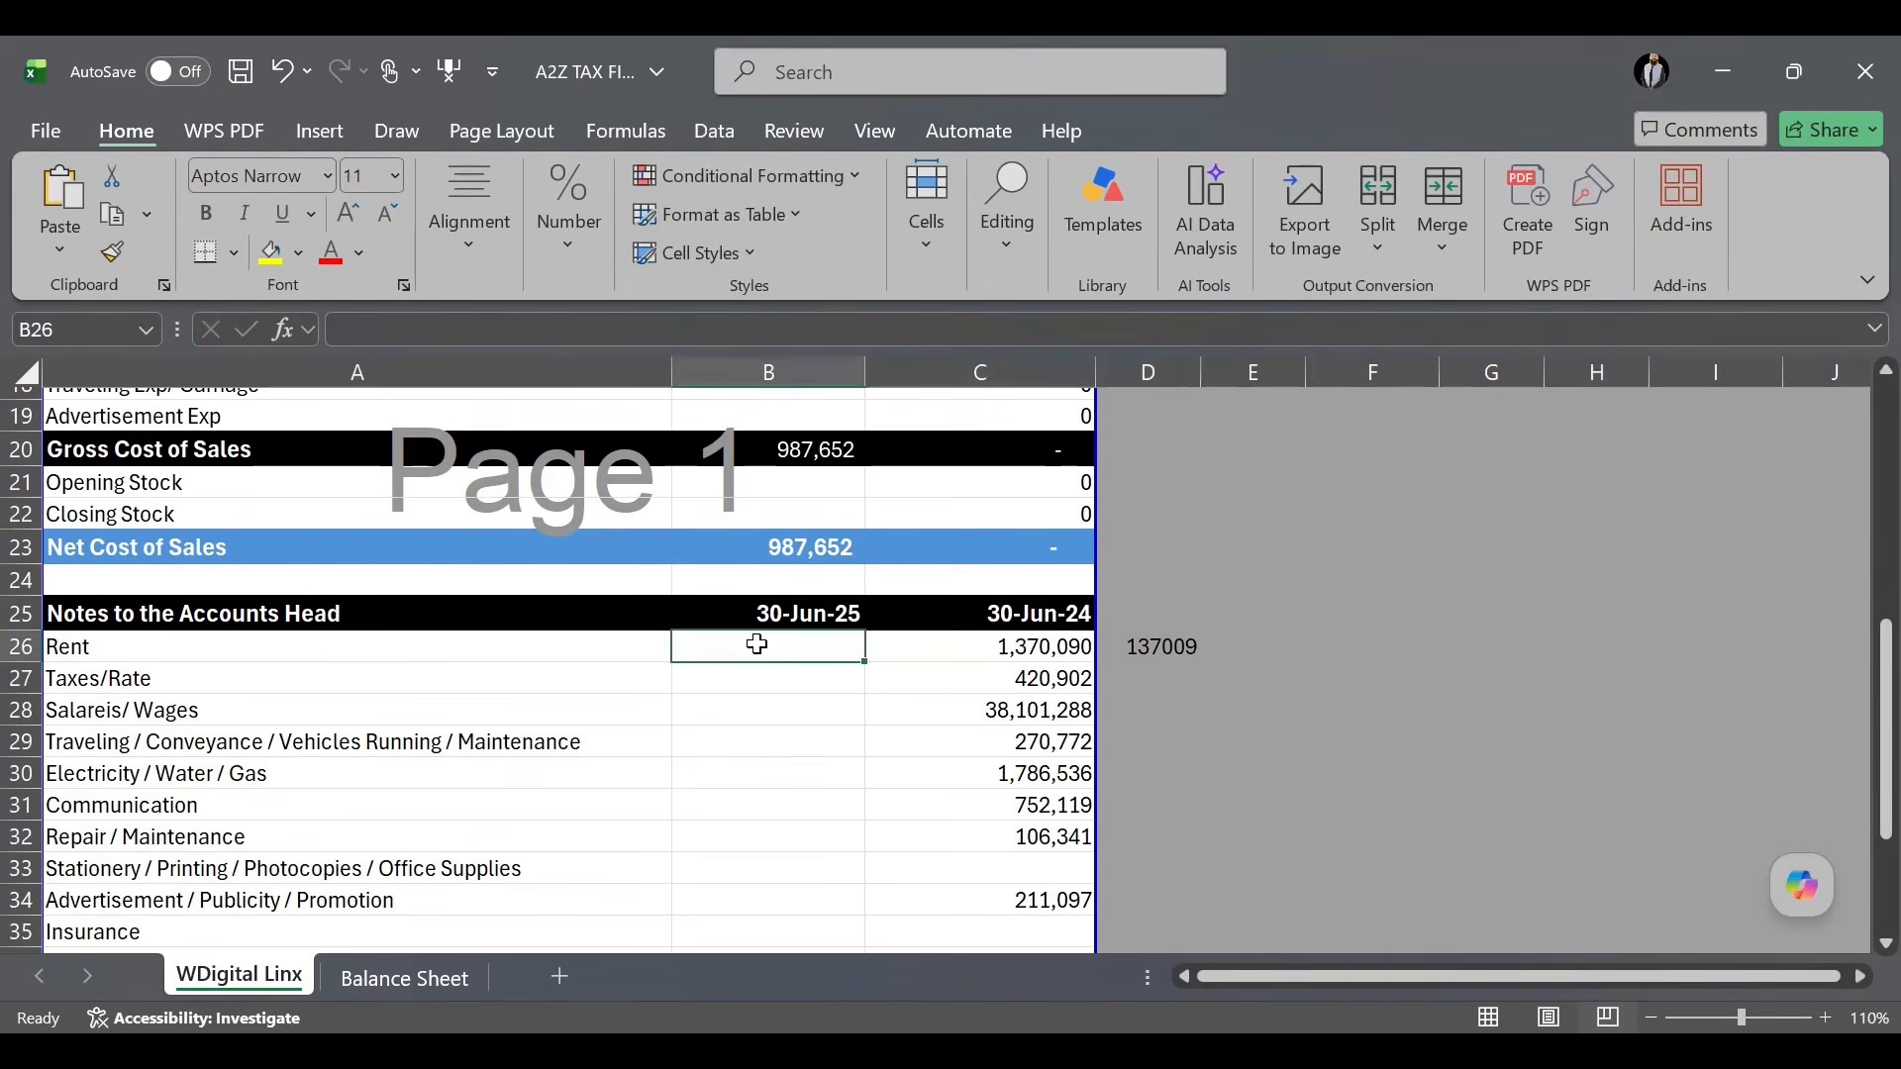
text(1,507,)
text(099)
key(Return)
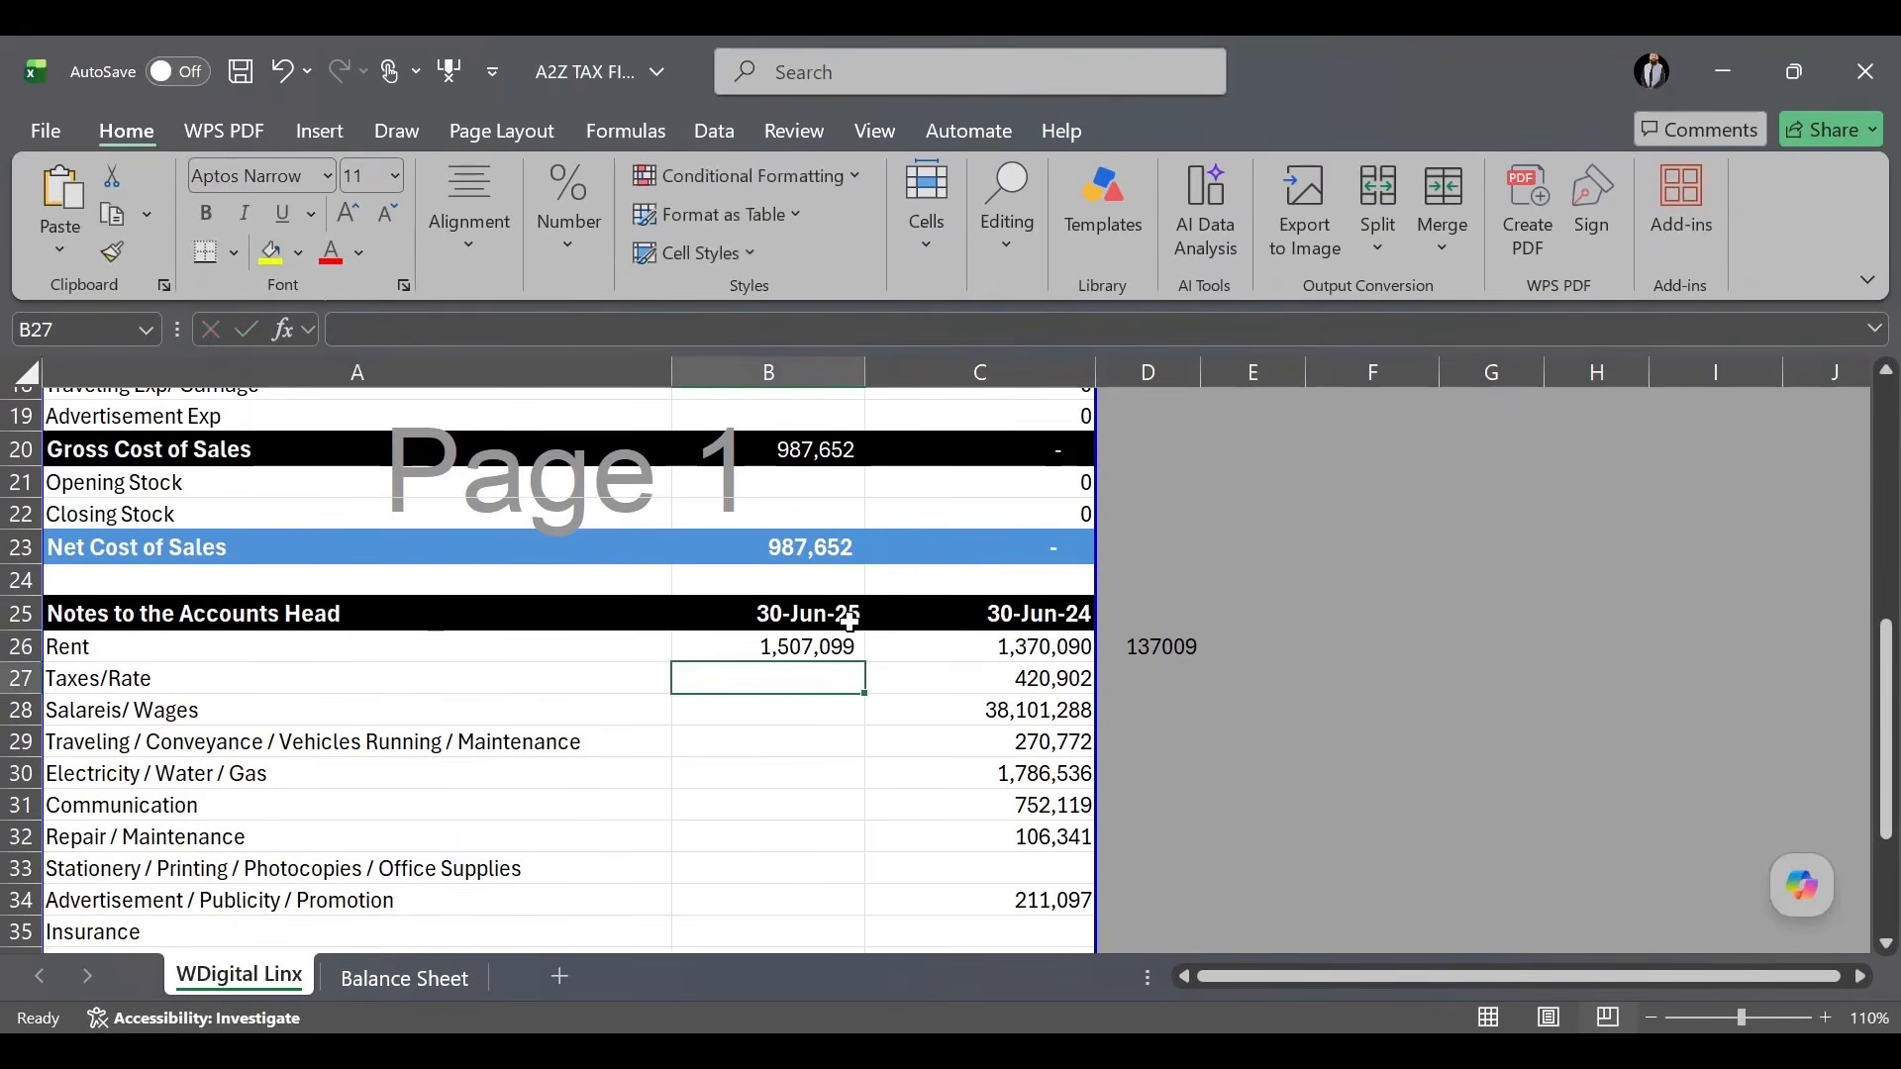
click(830, 643)
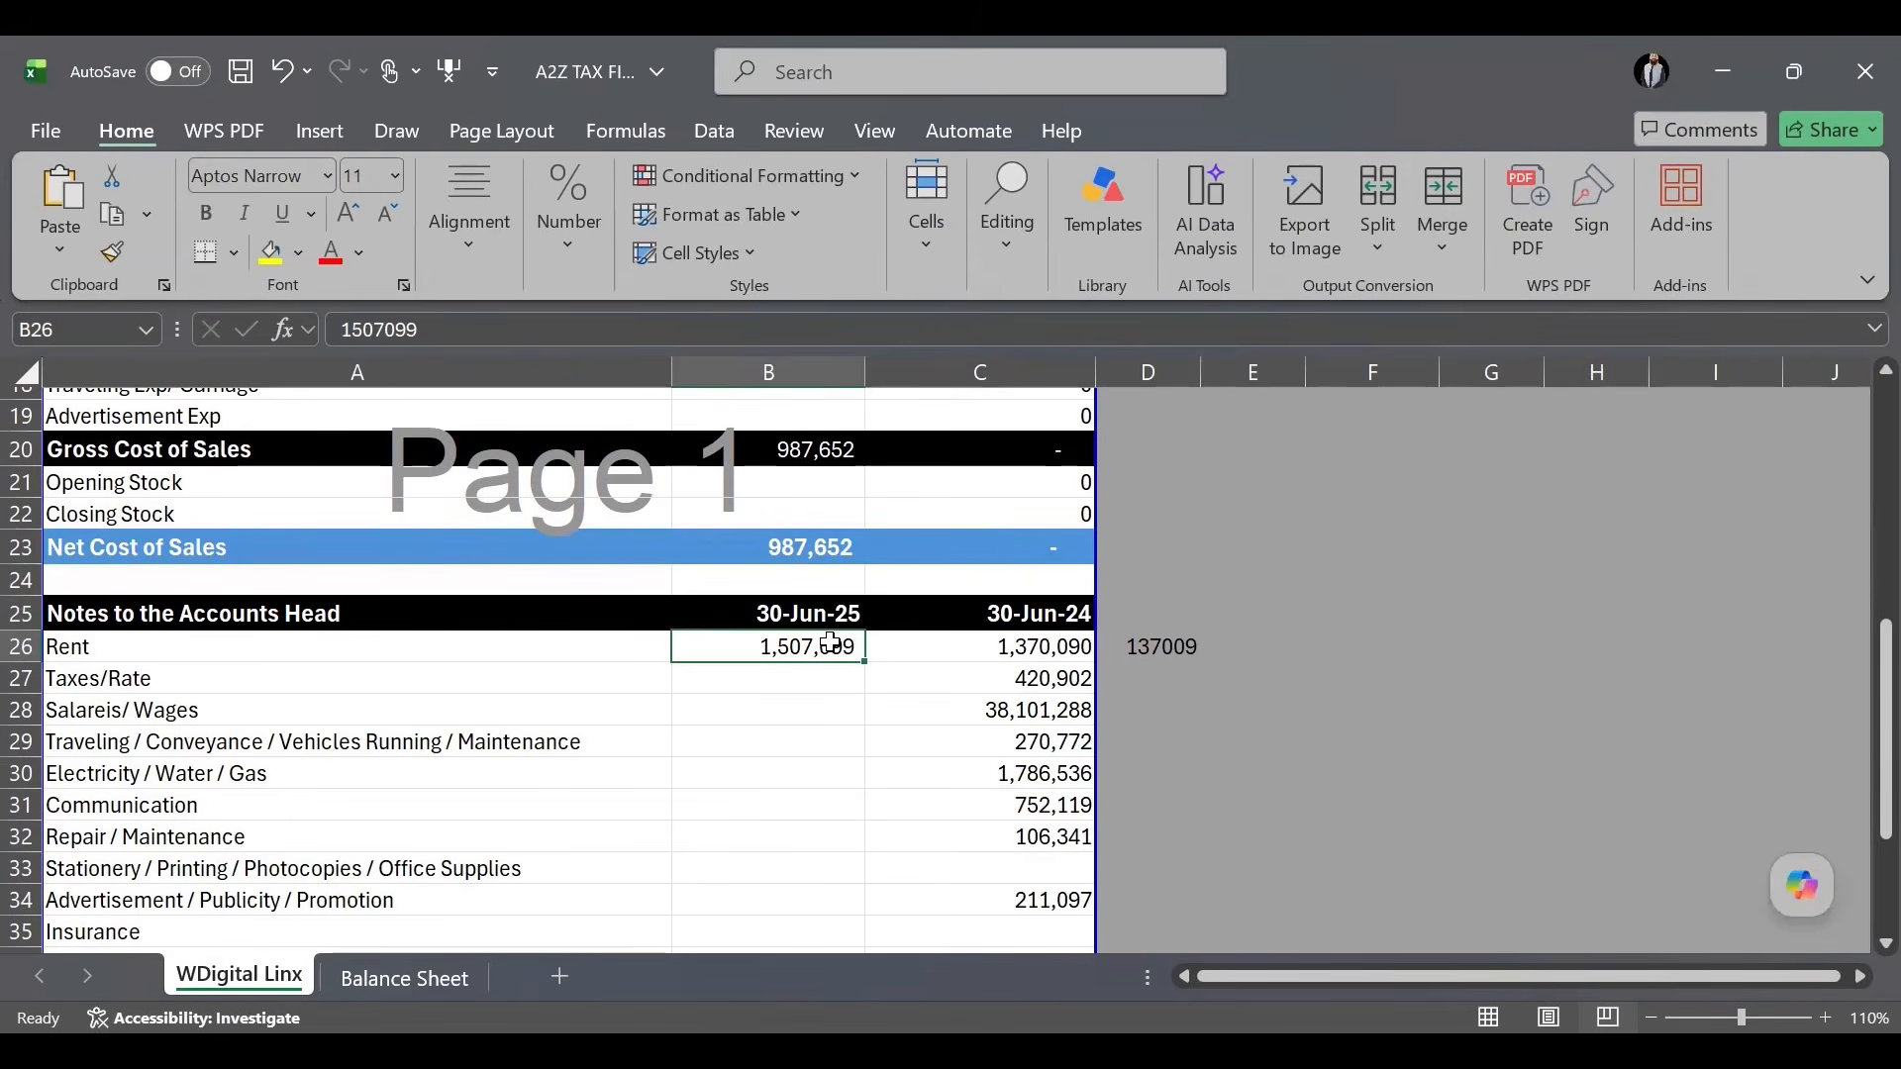
text(8)
key(BackSpace)
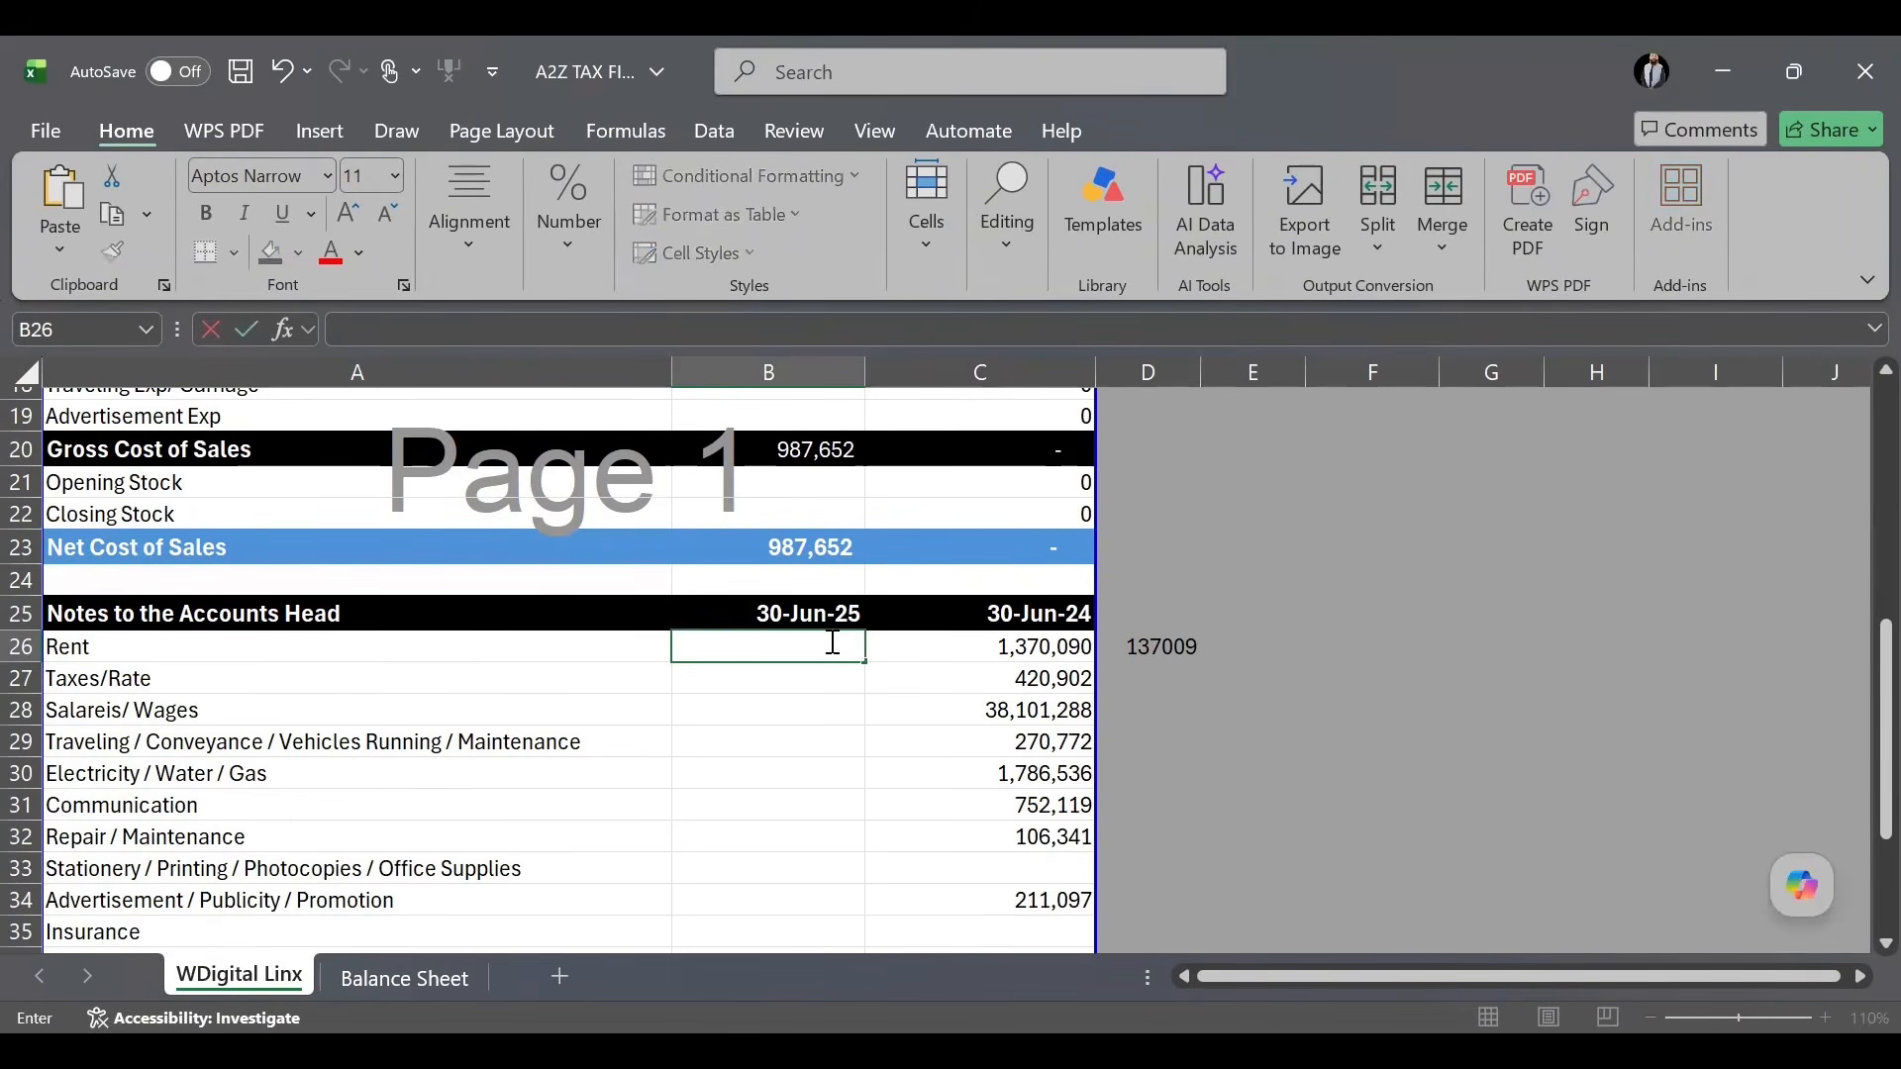
text(576830)
key(Return)
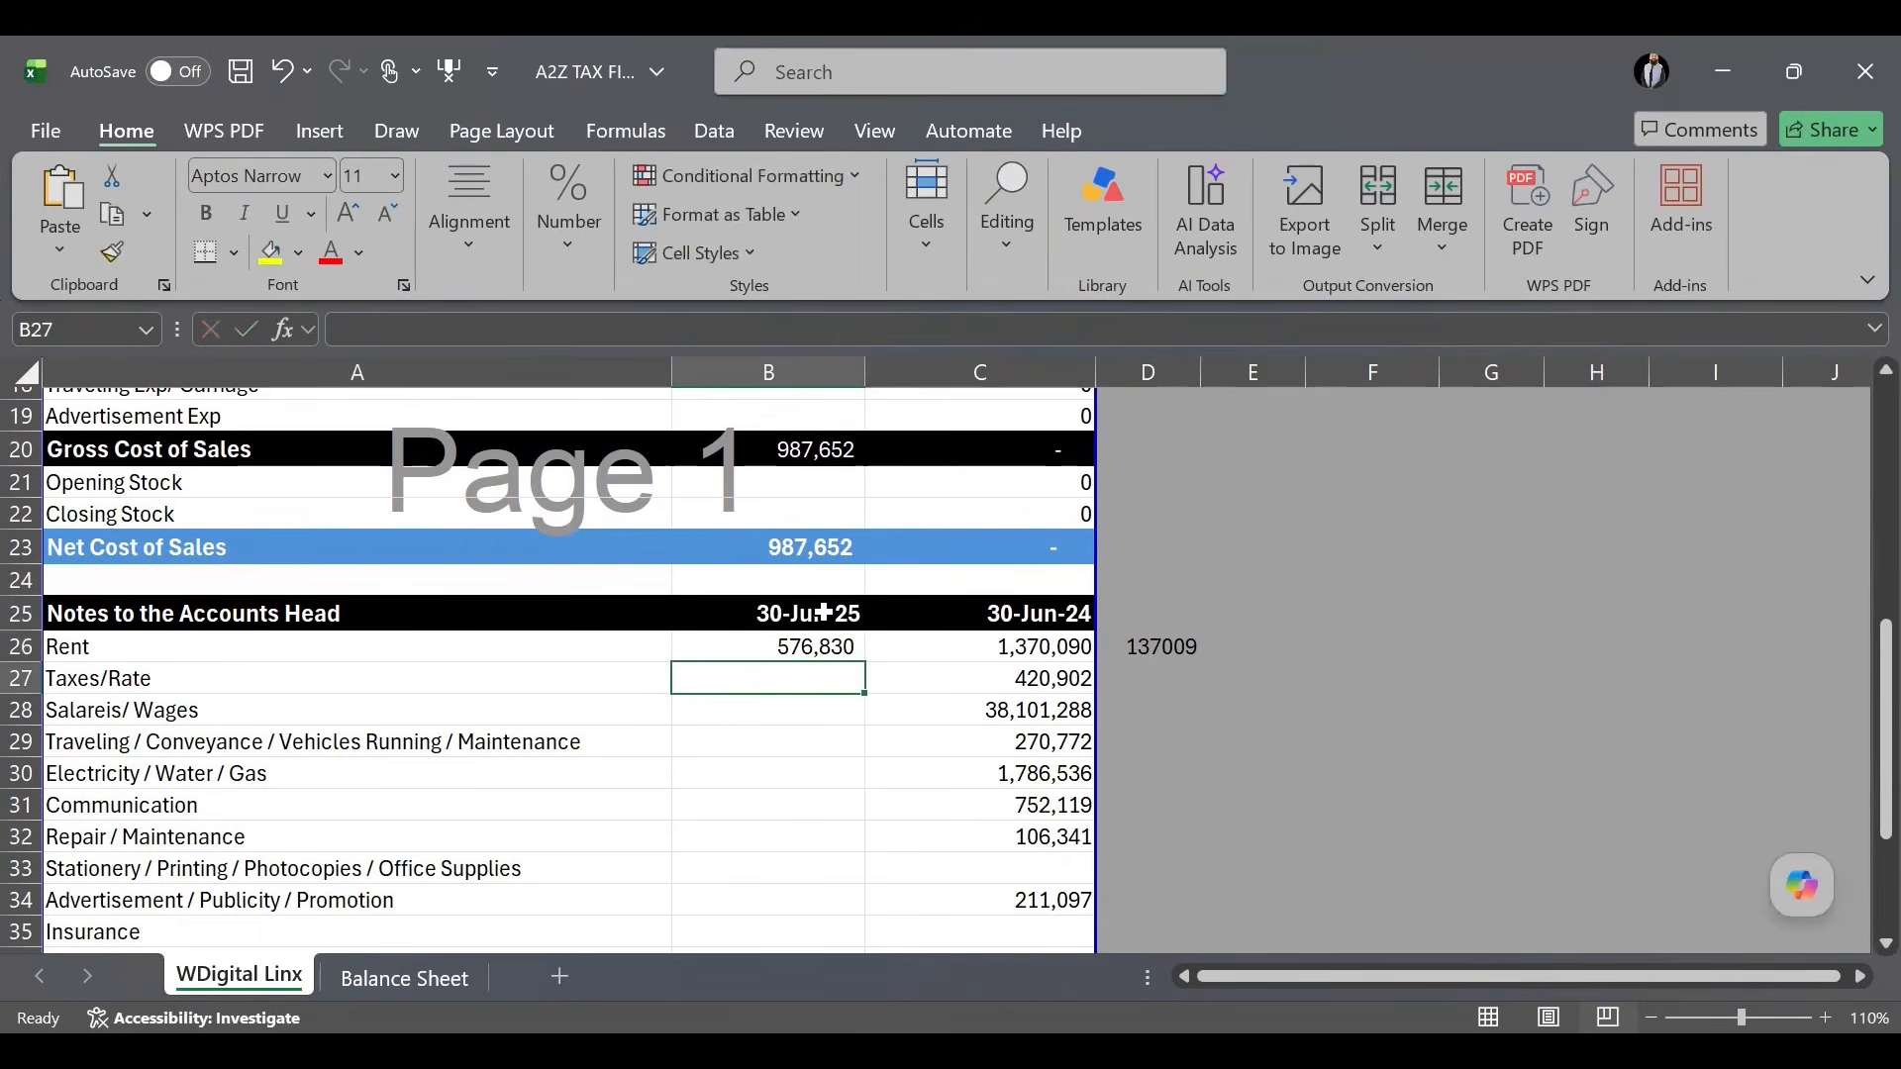
Enter 0 for 30-Jun-25 Taxes/Rate and clear the 137009 helper figure beside Rent.
text(0)
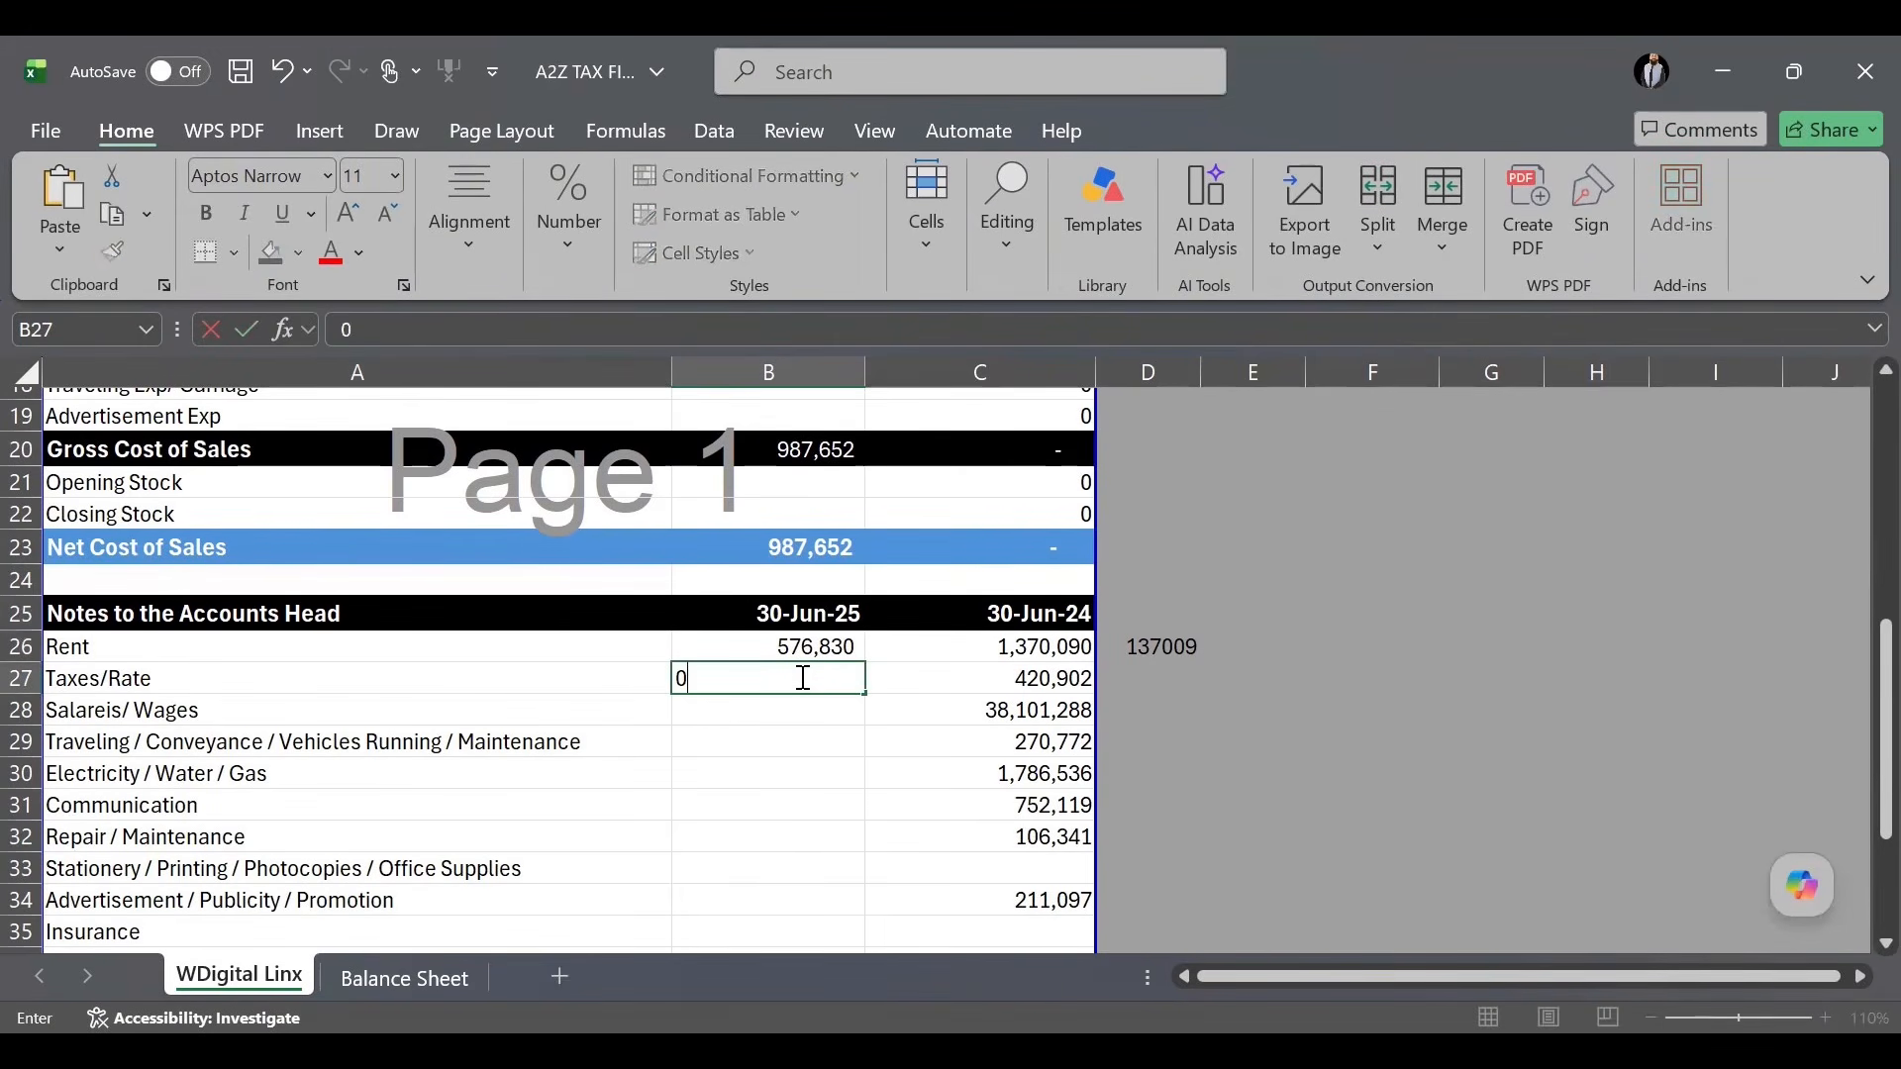
key(Return)
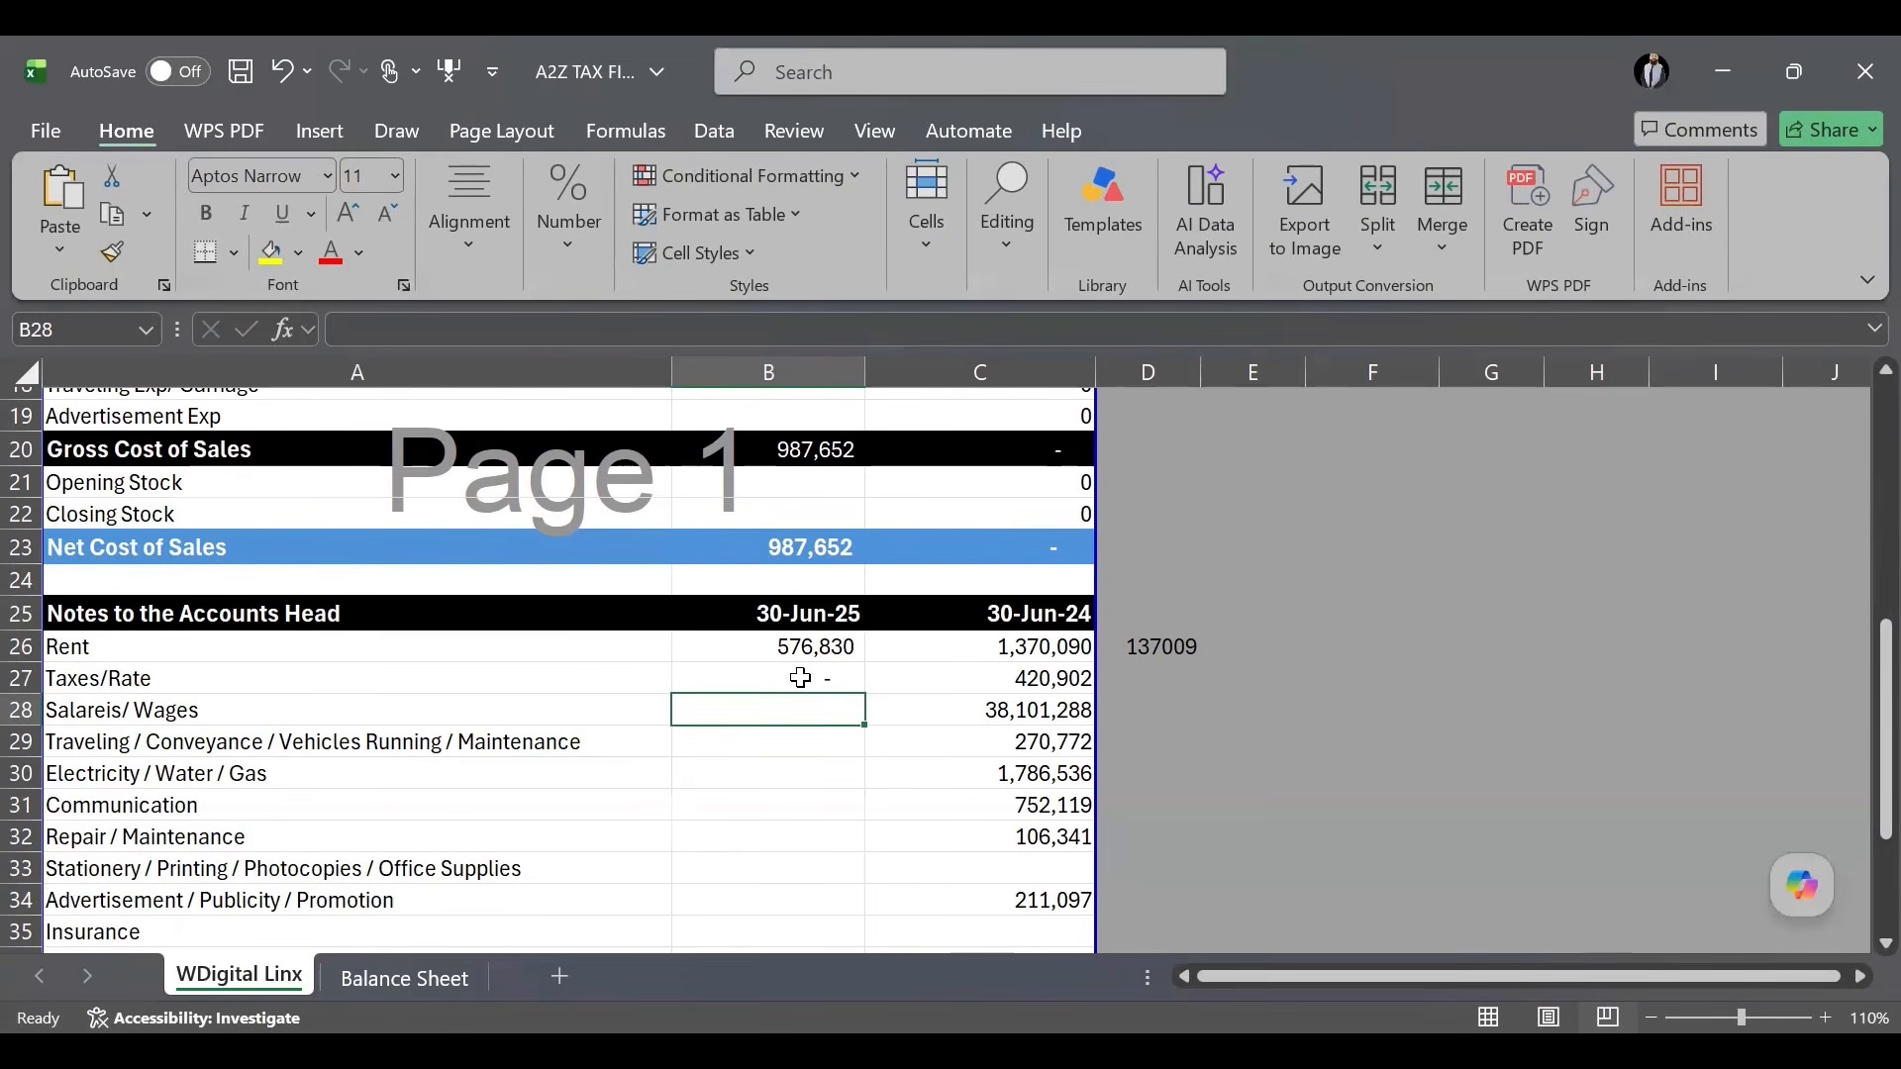
click(799, 678)
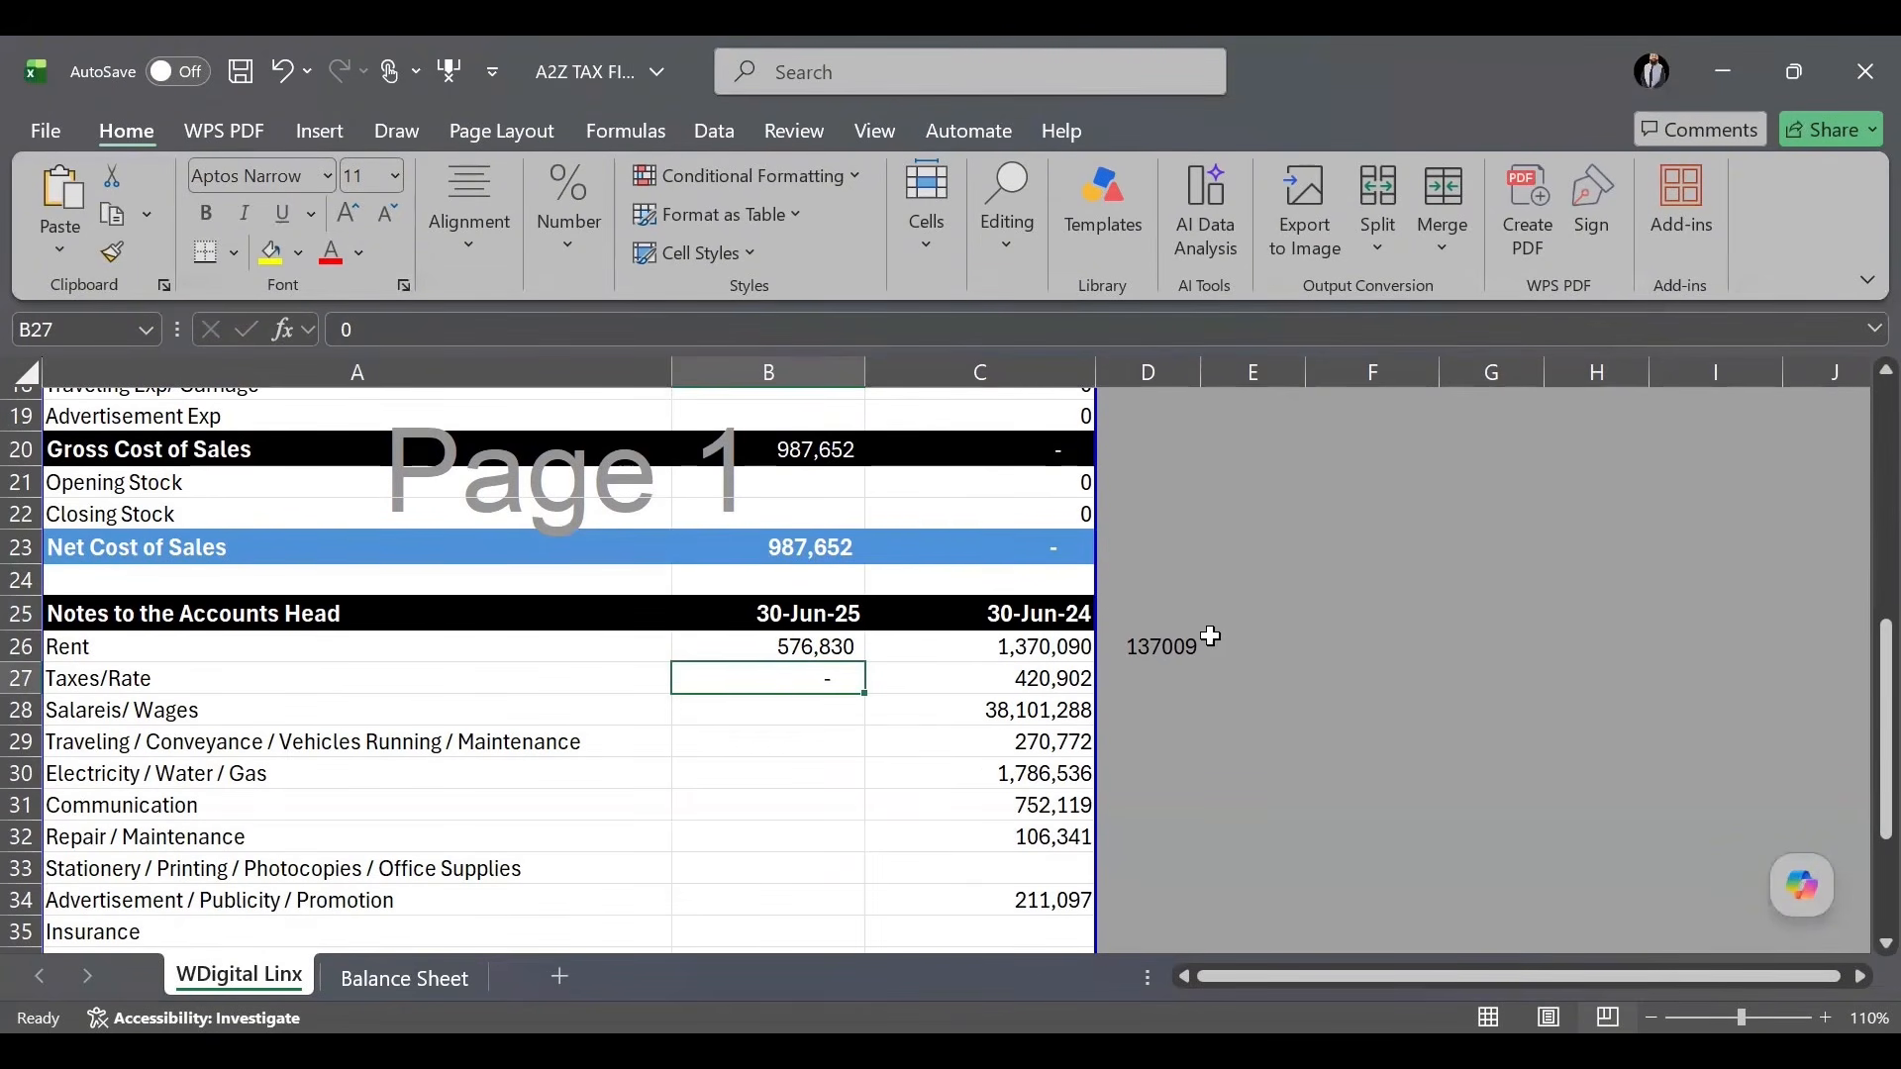
click(1165, 649)
key(Delete)
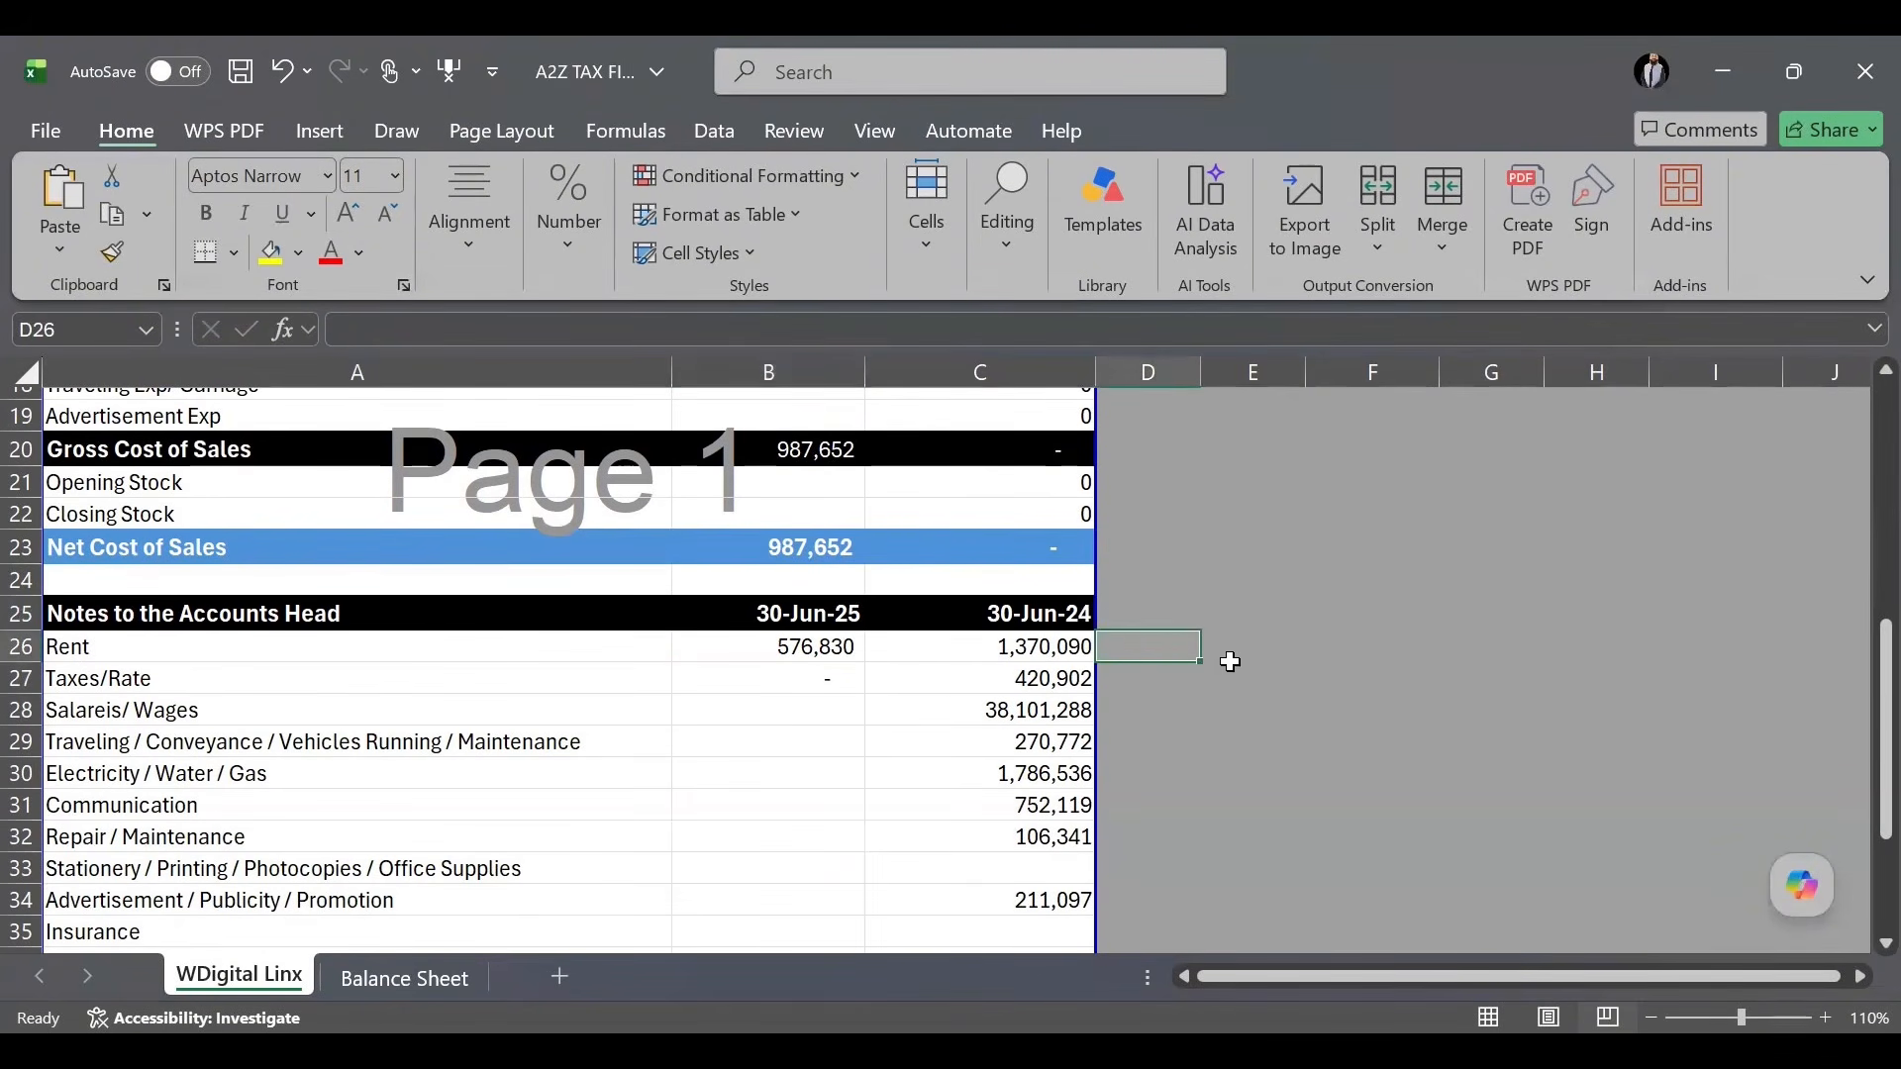
click(1234, 680)
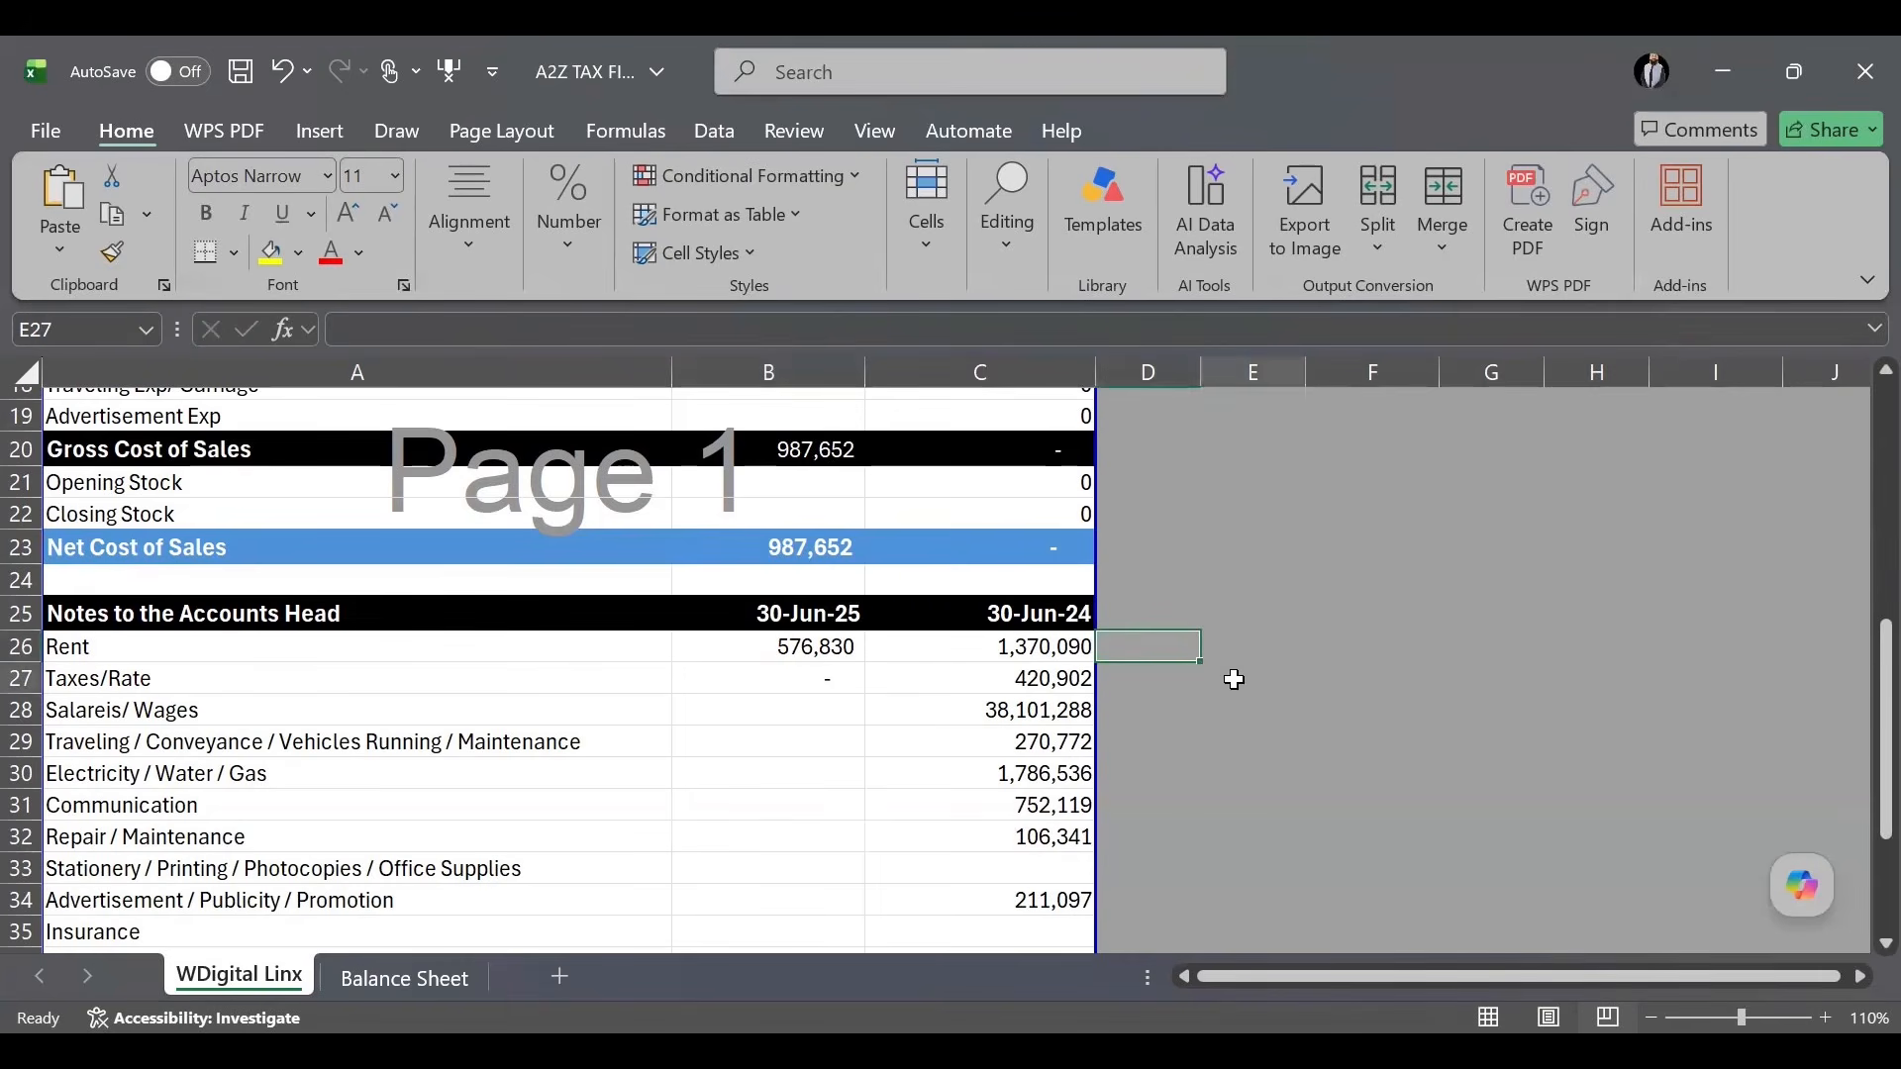
click(818, 677)
Enter 26,578,423 in B28 for Salaries/Wages, replacing the mistyped 266578.
click(818, 709)
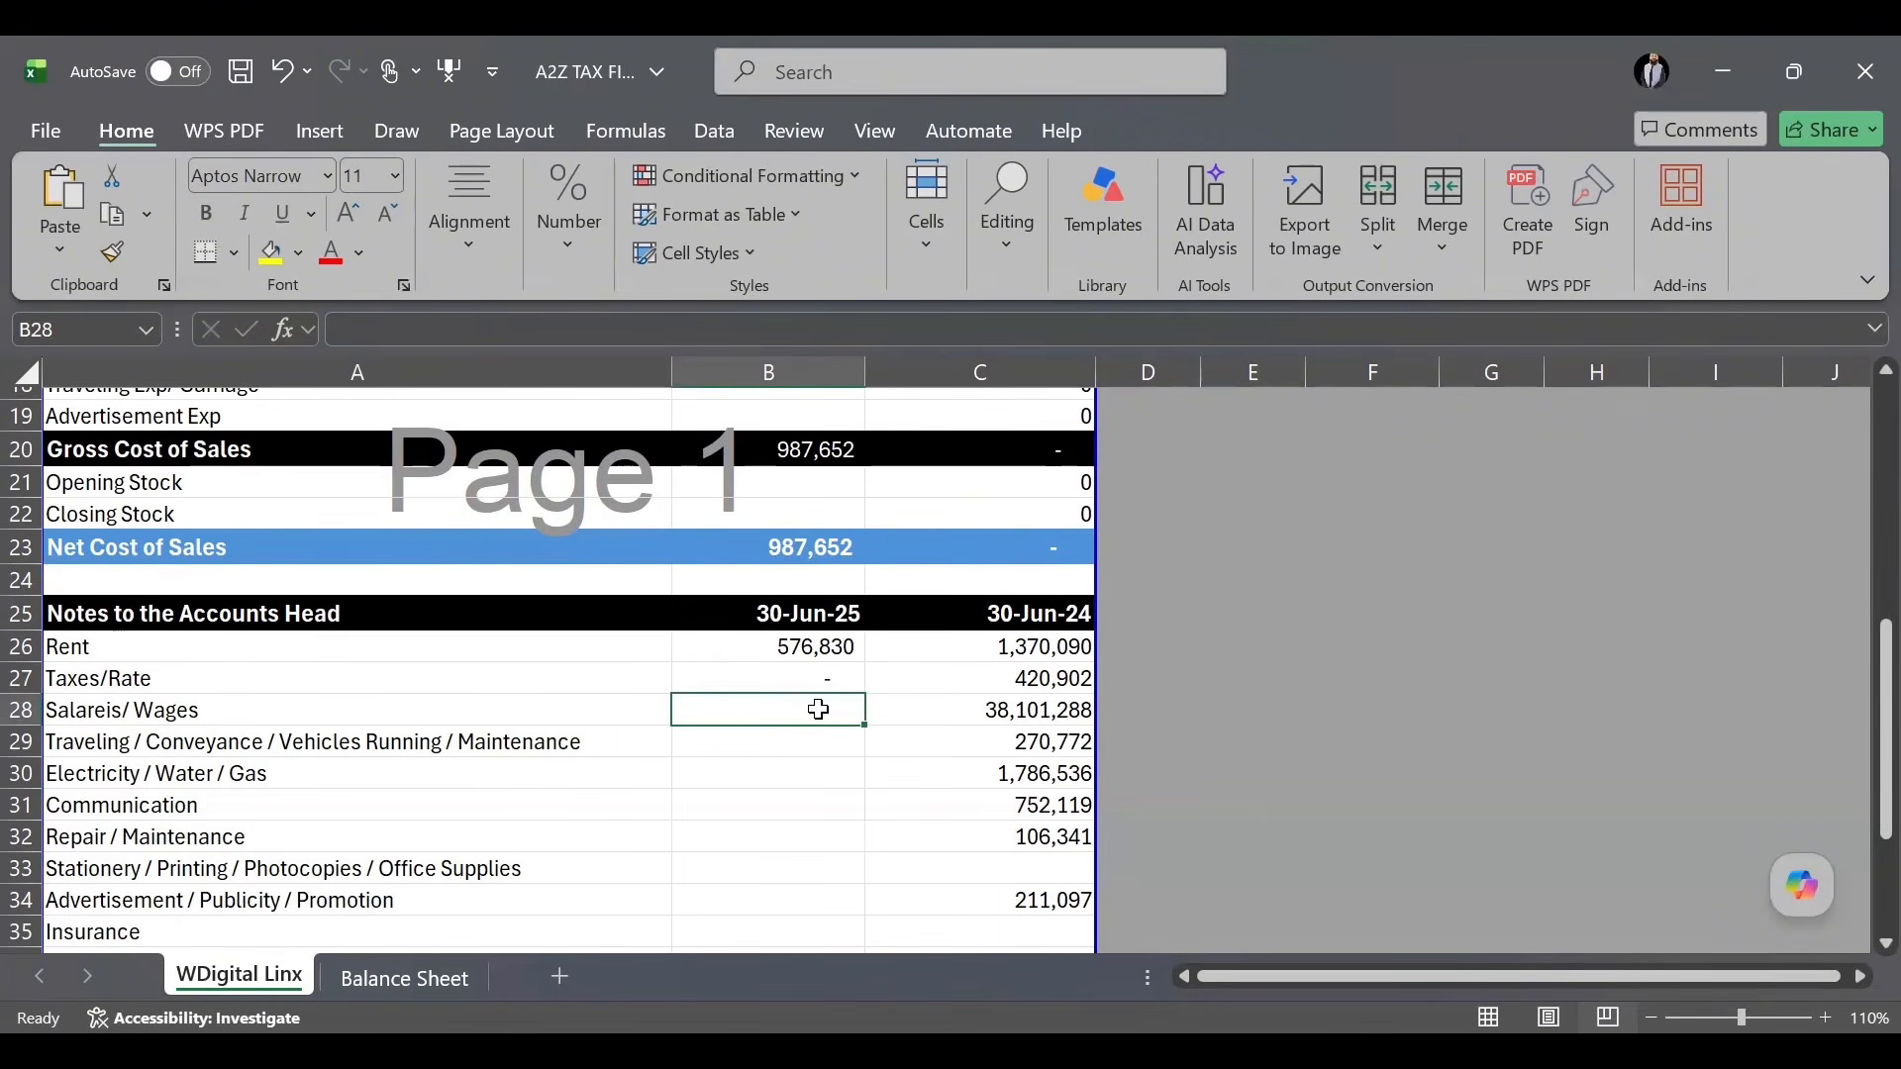
text(2)
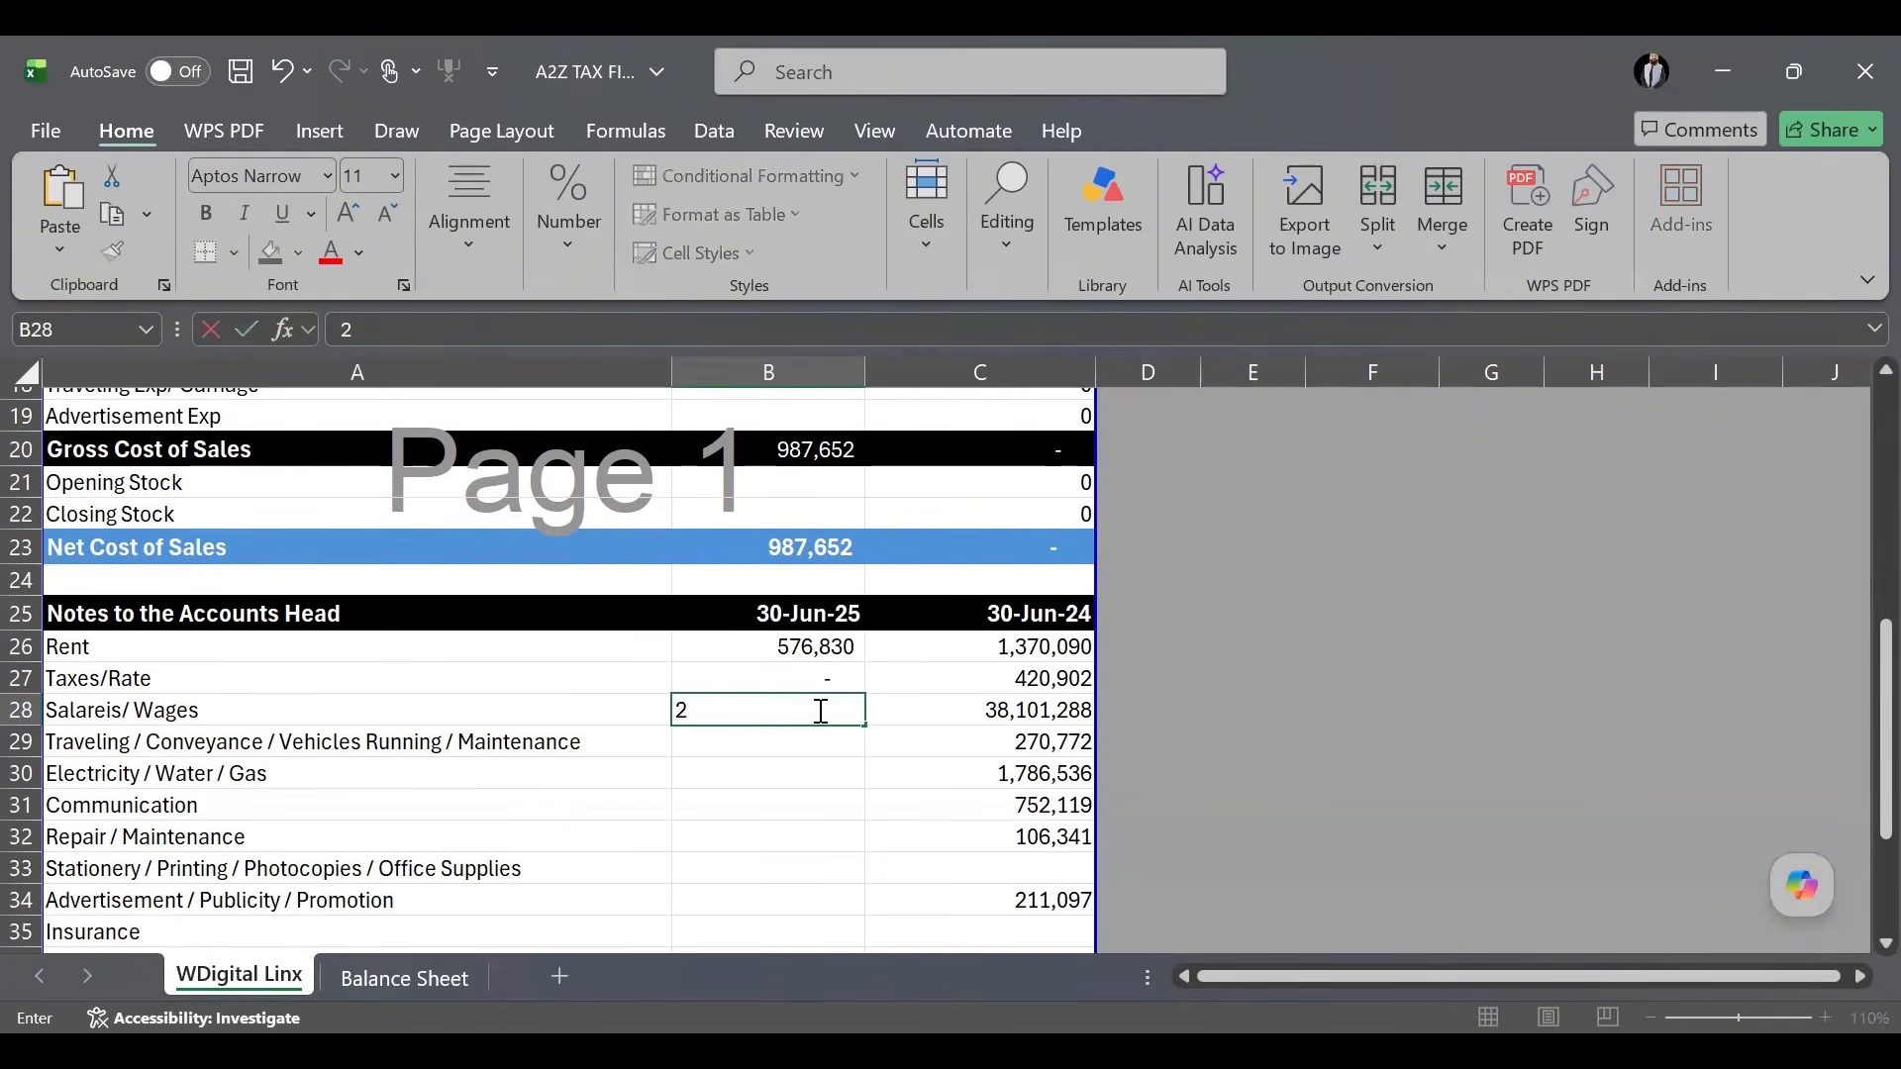
text(66578)
key(Left)
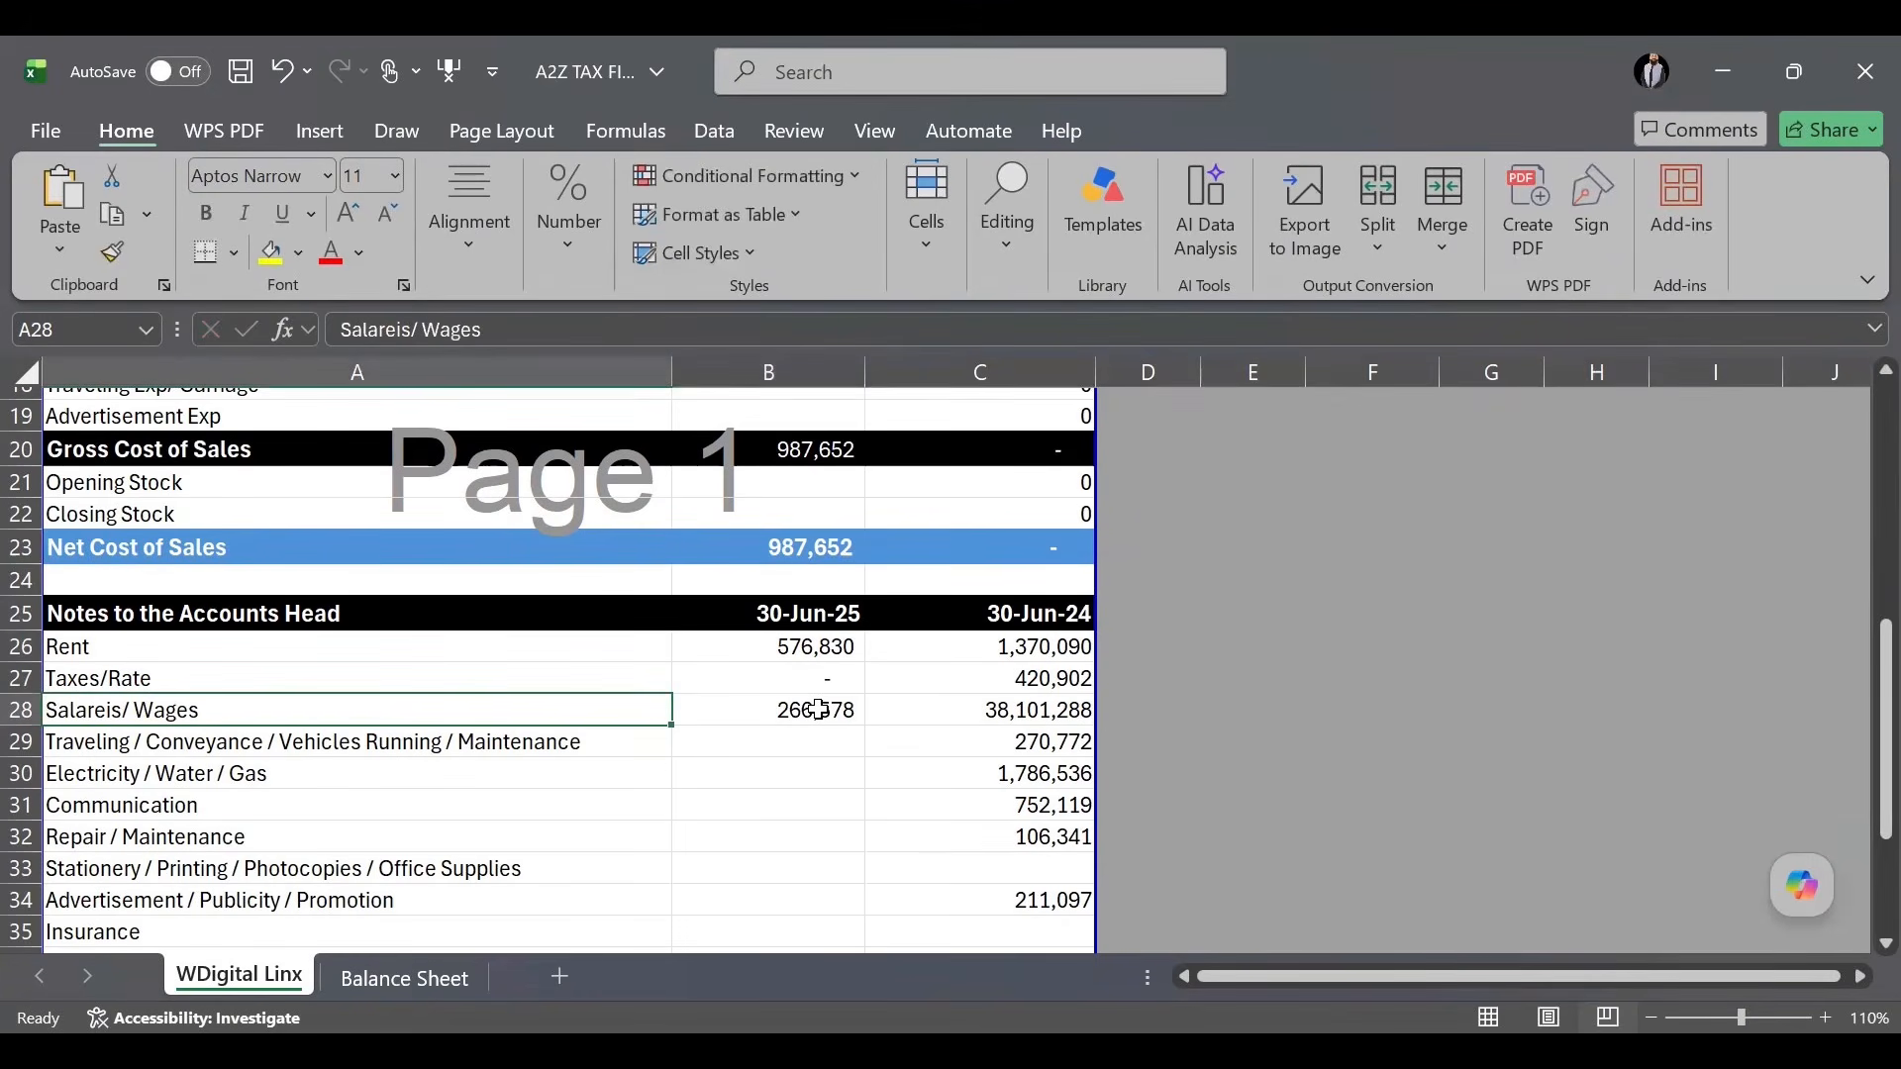
double_click(790, 710)
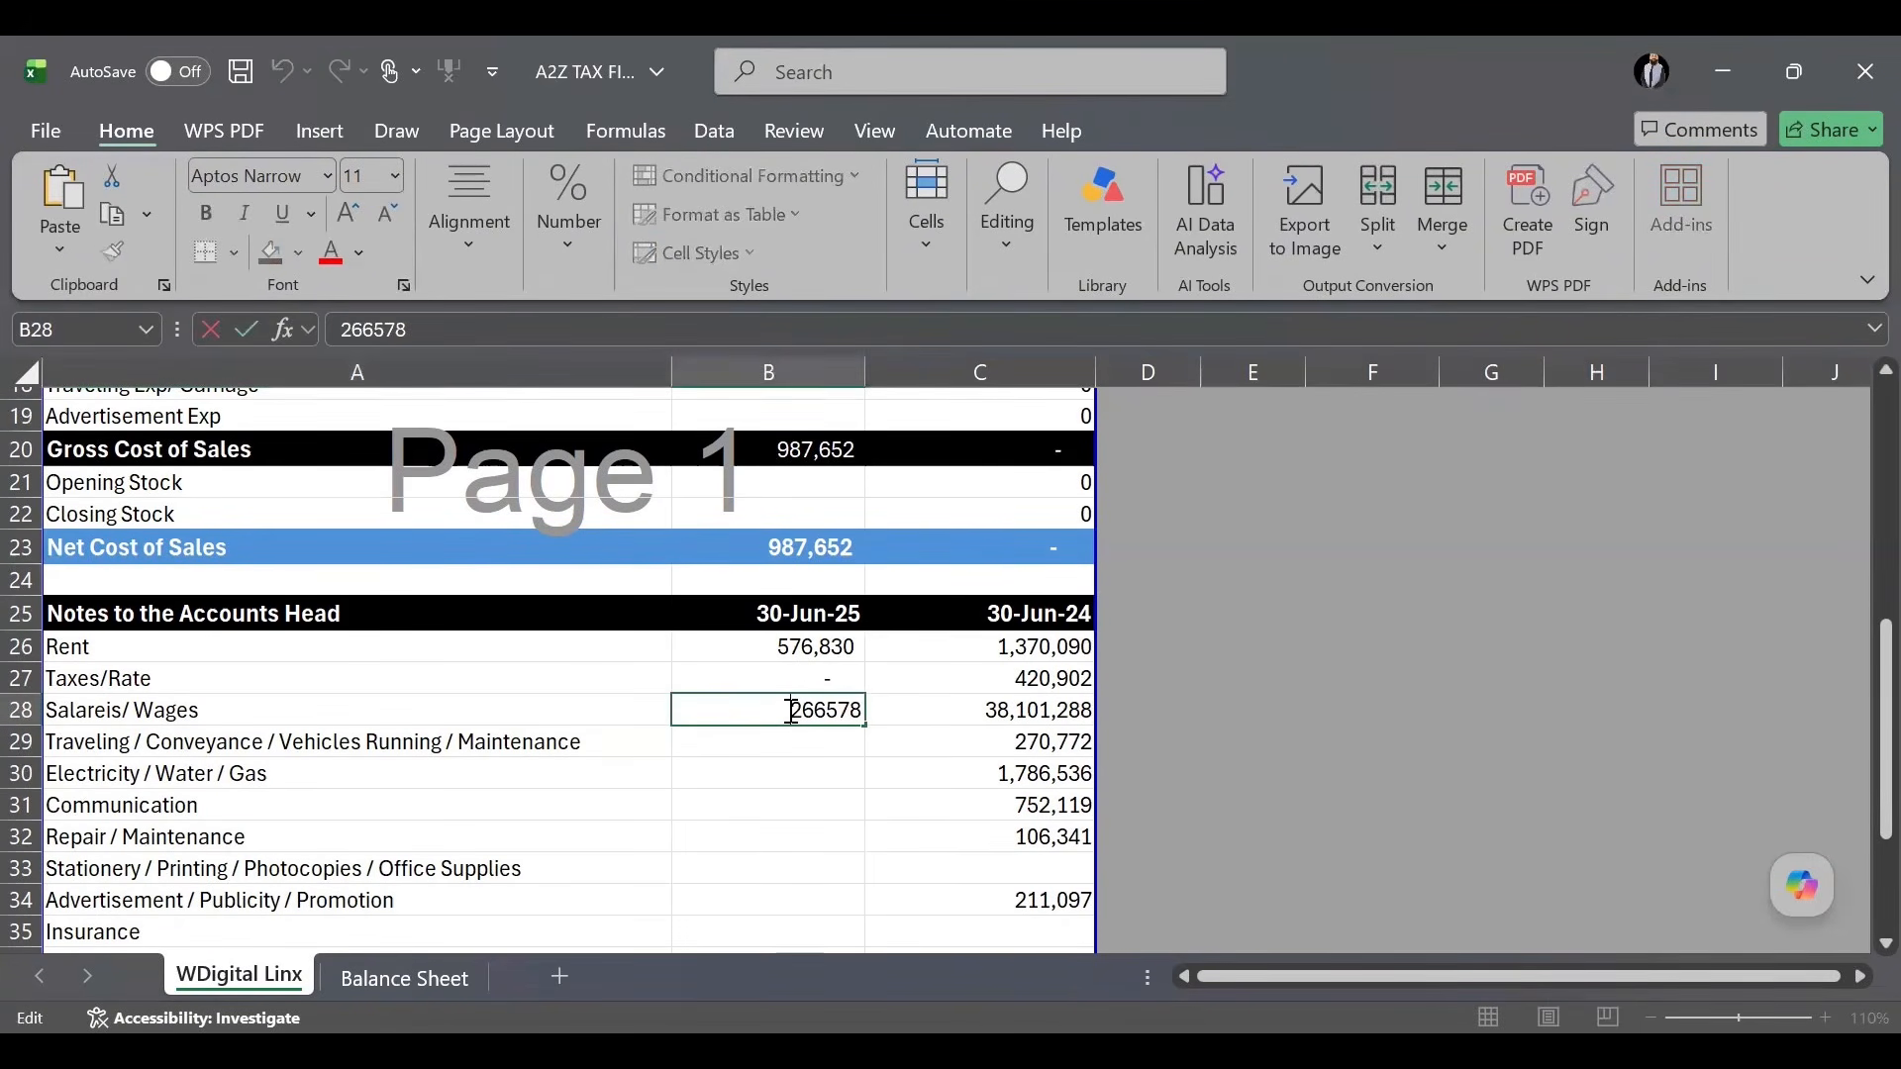
key(Delete)
key(Delete)
key(Delete)
key(Delete)
key(Delete)
key(Delete)
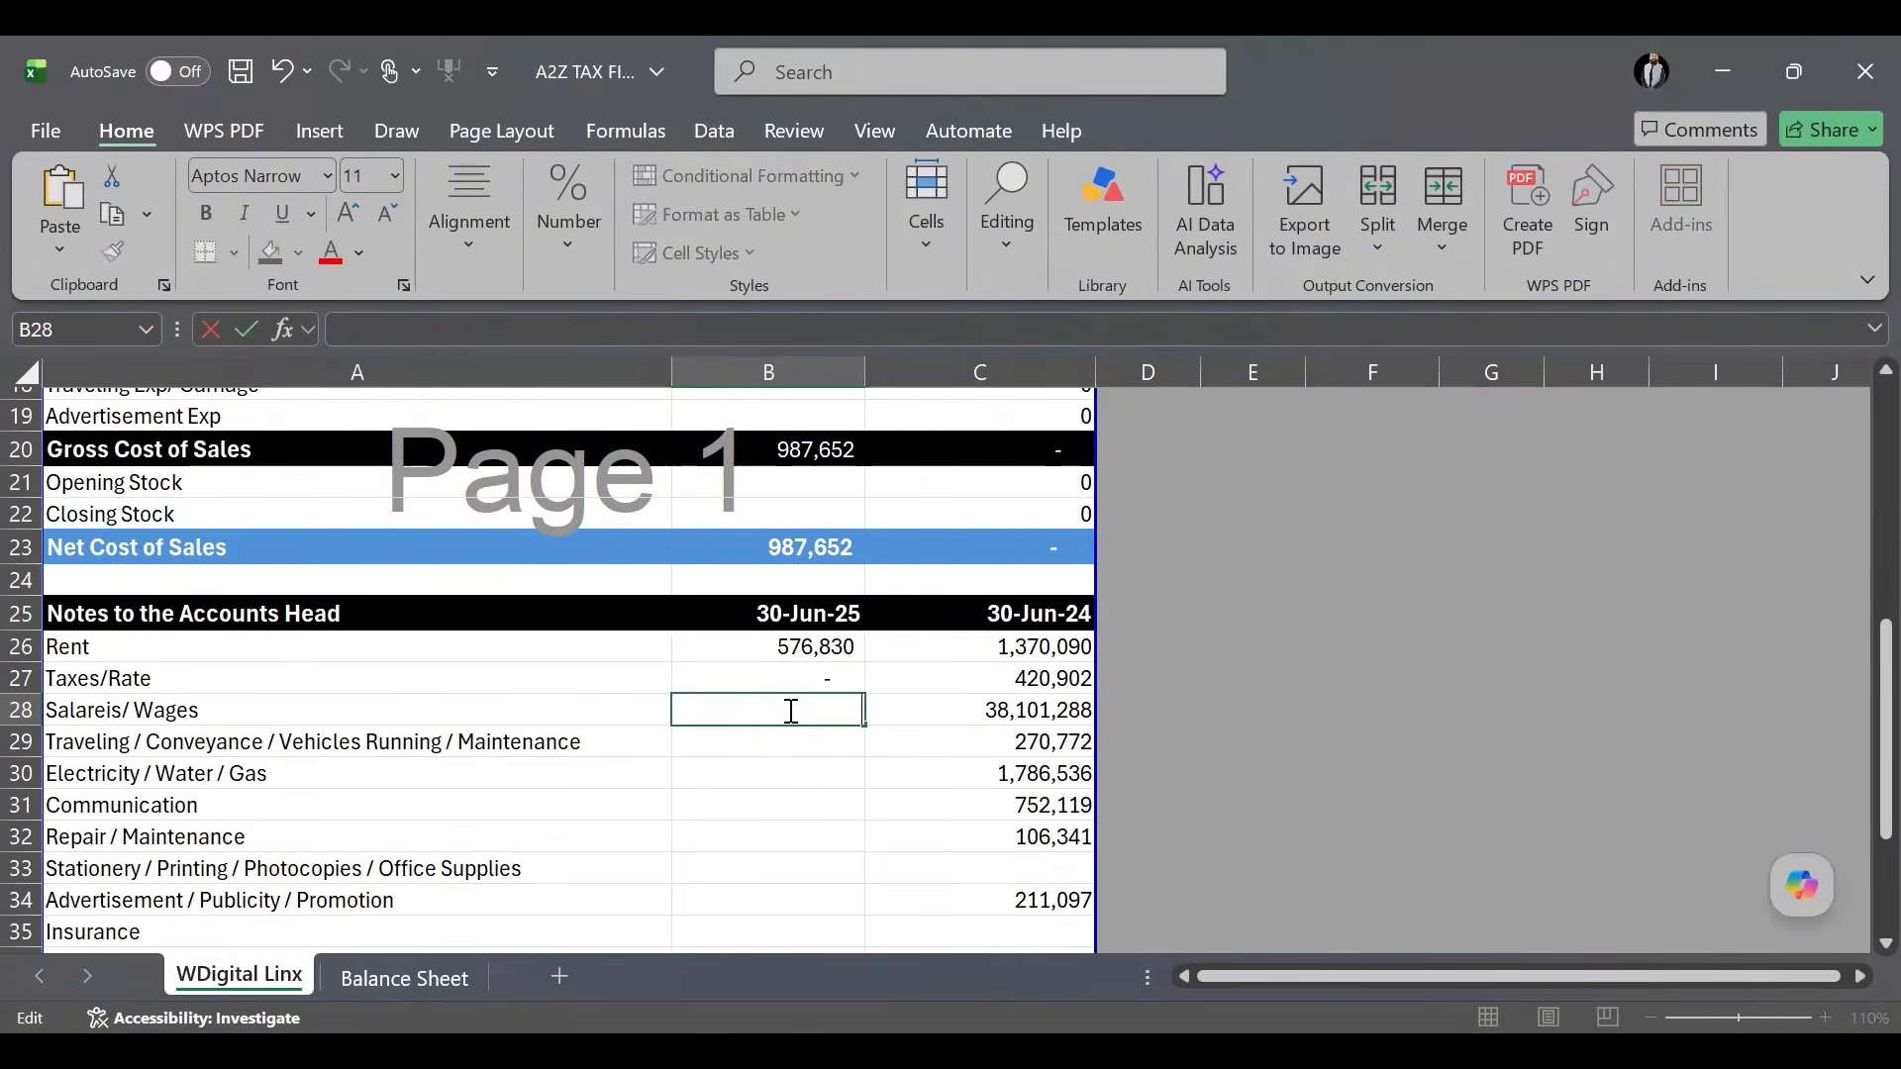
text(2)
text(6,578,)
text(4)
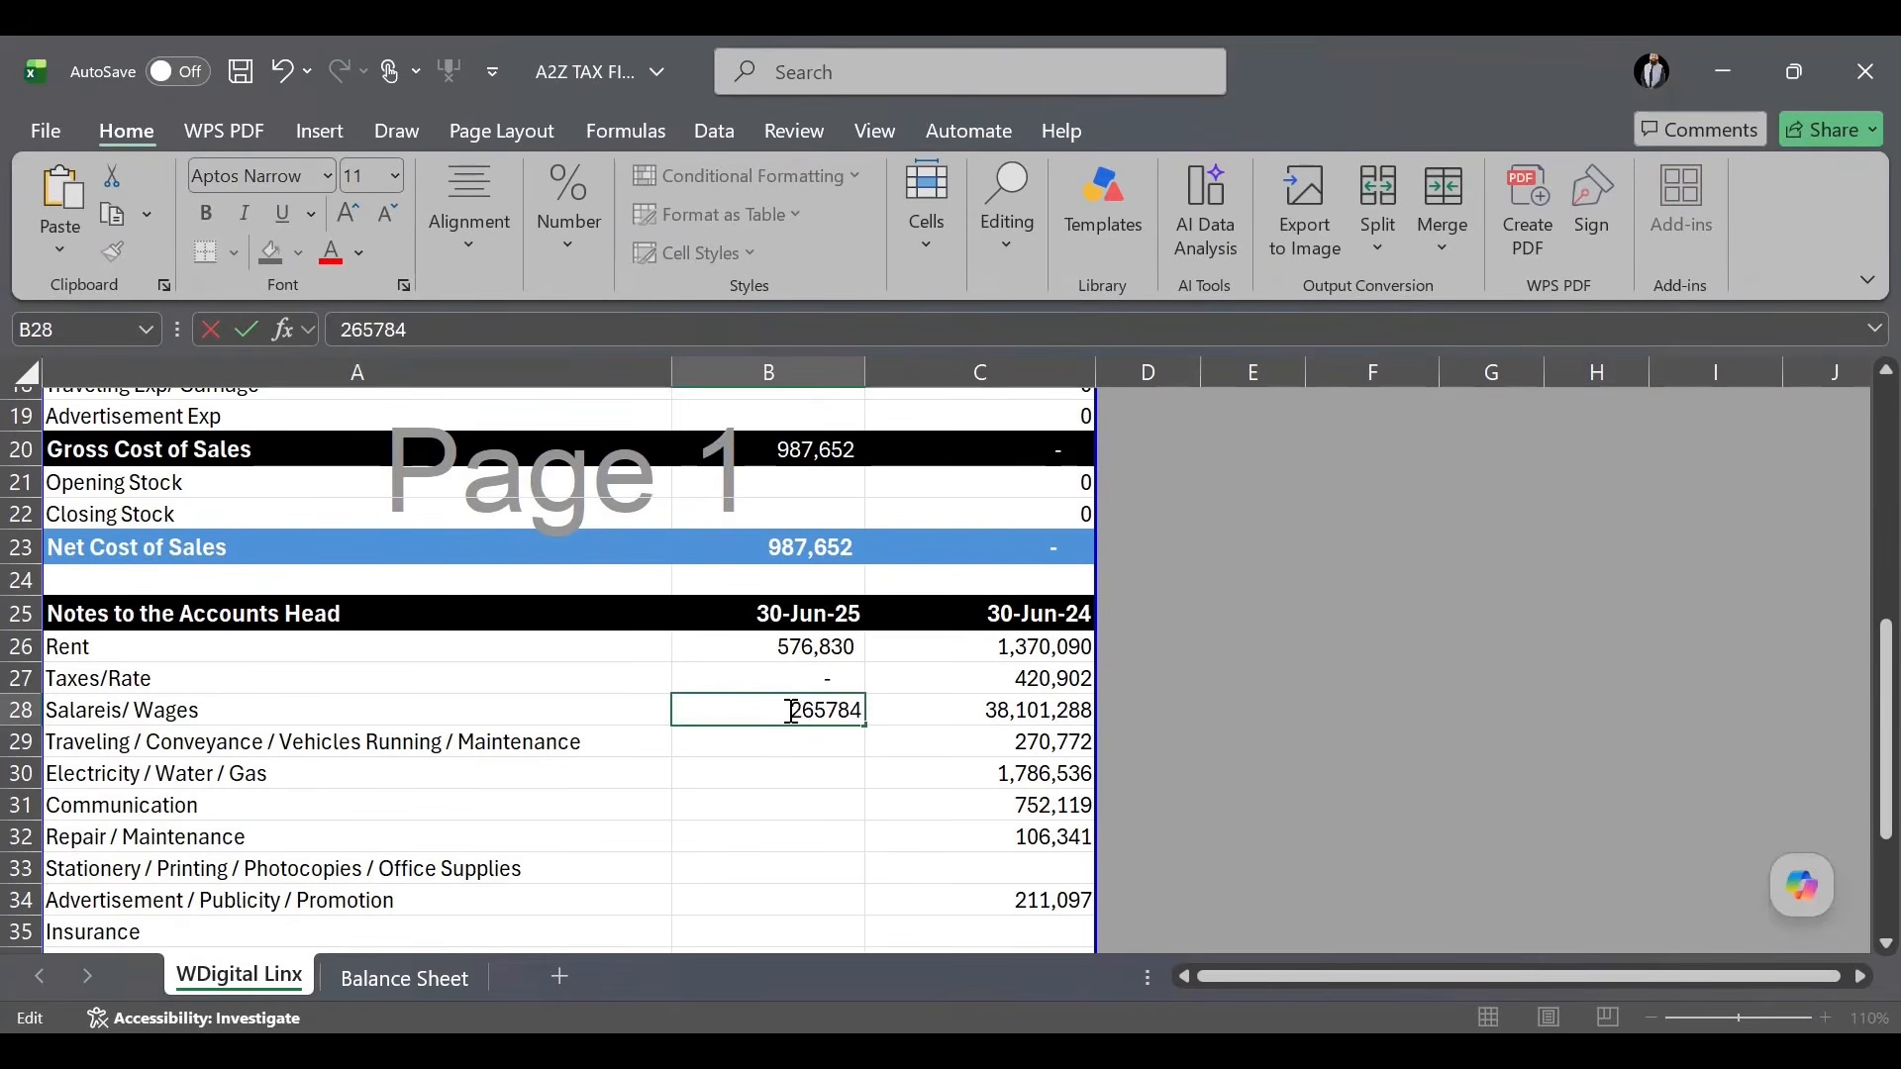
text(23)
key(Return)
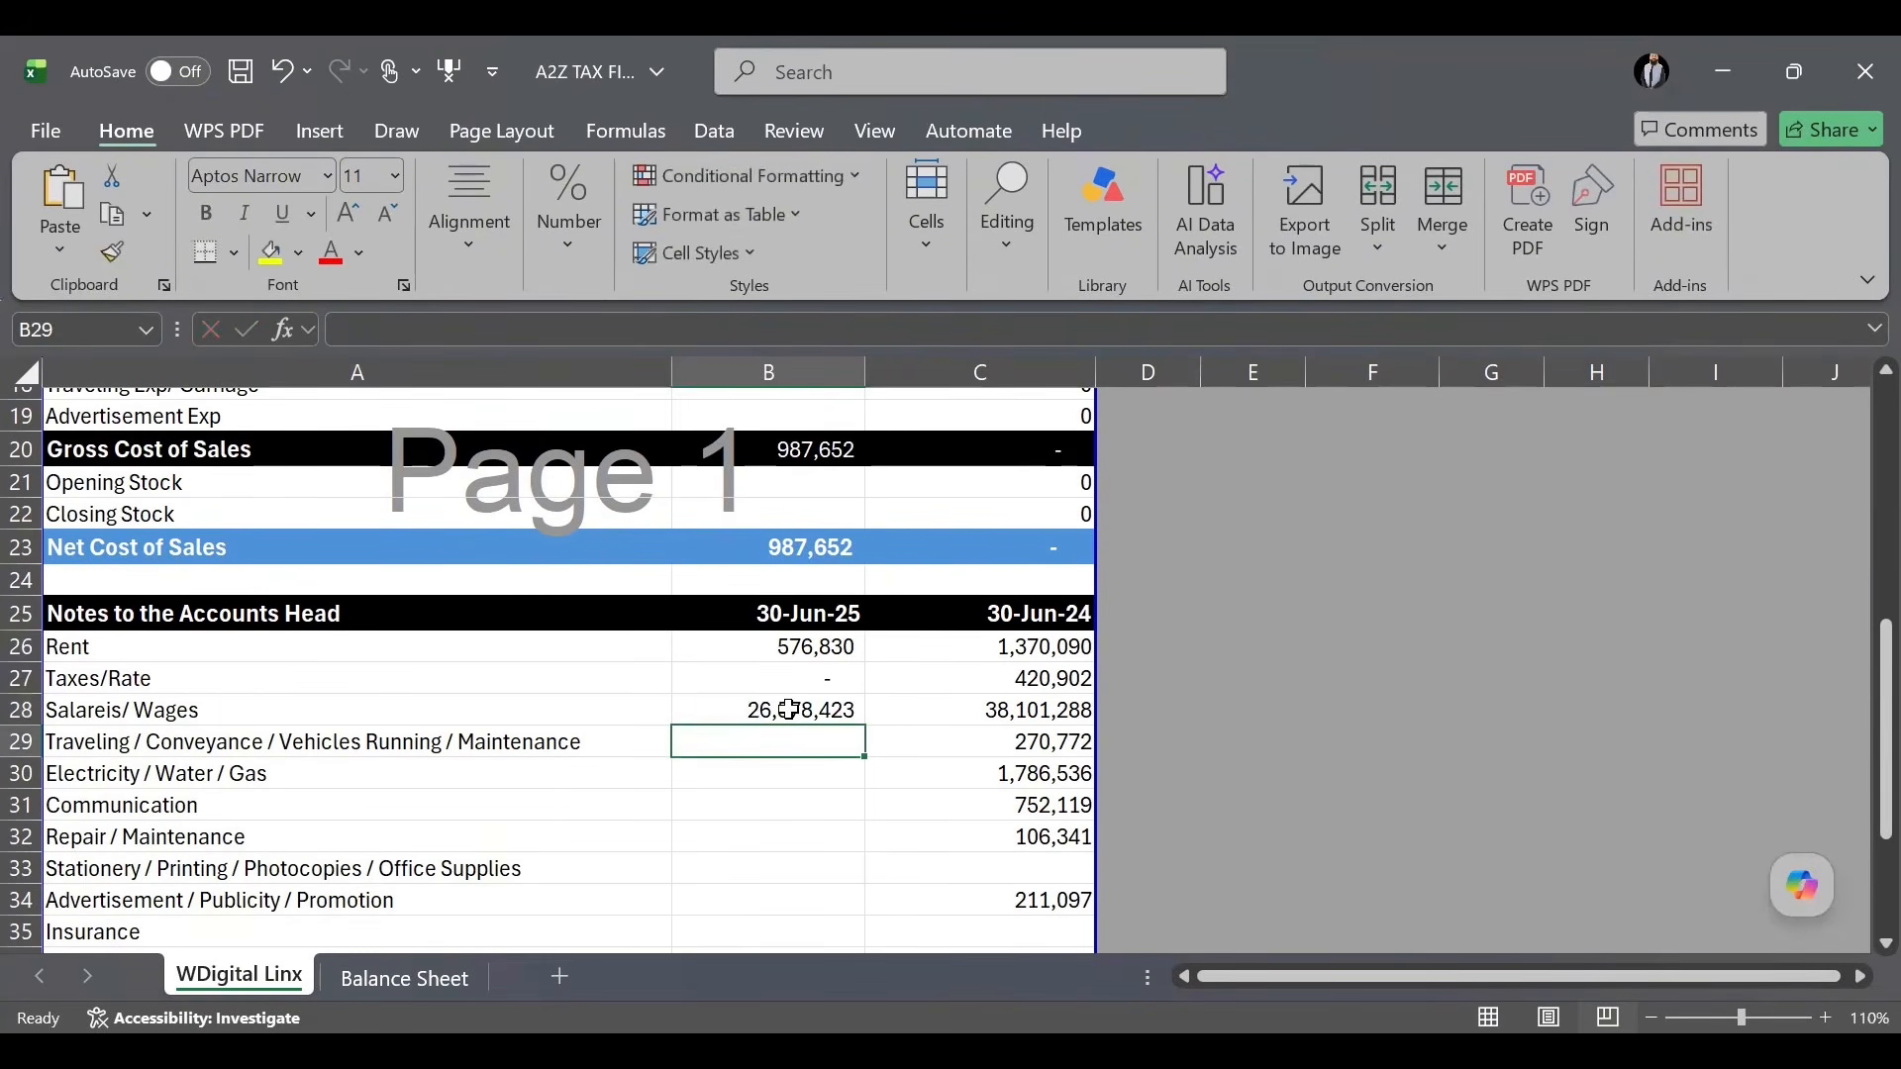
scroll(789, 710, down, 5)
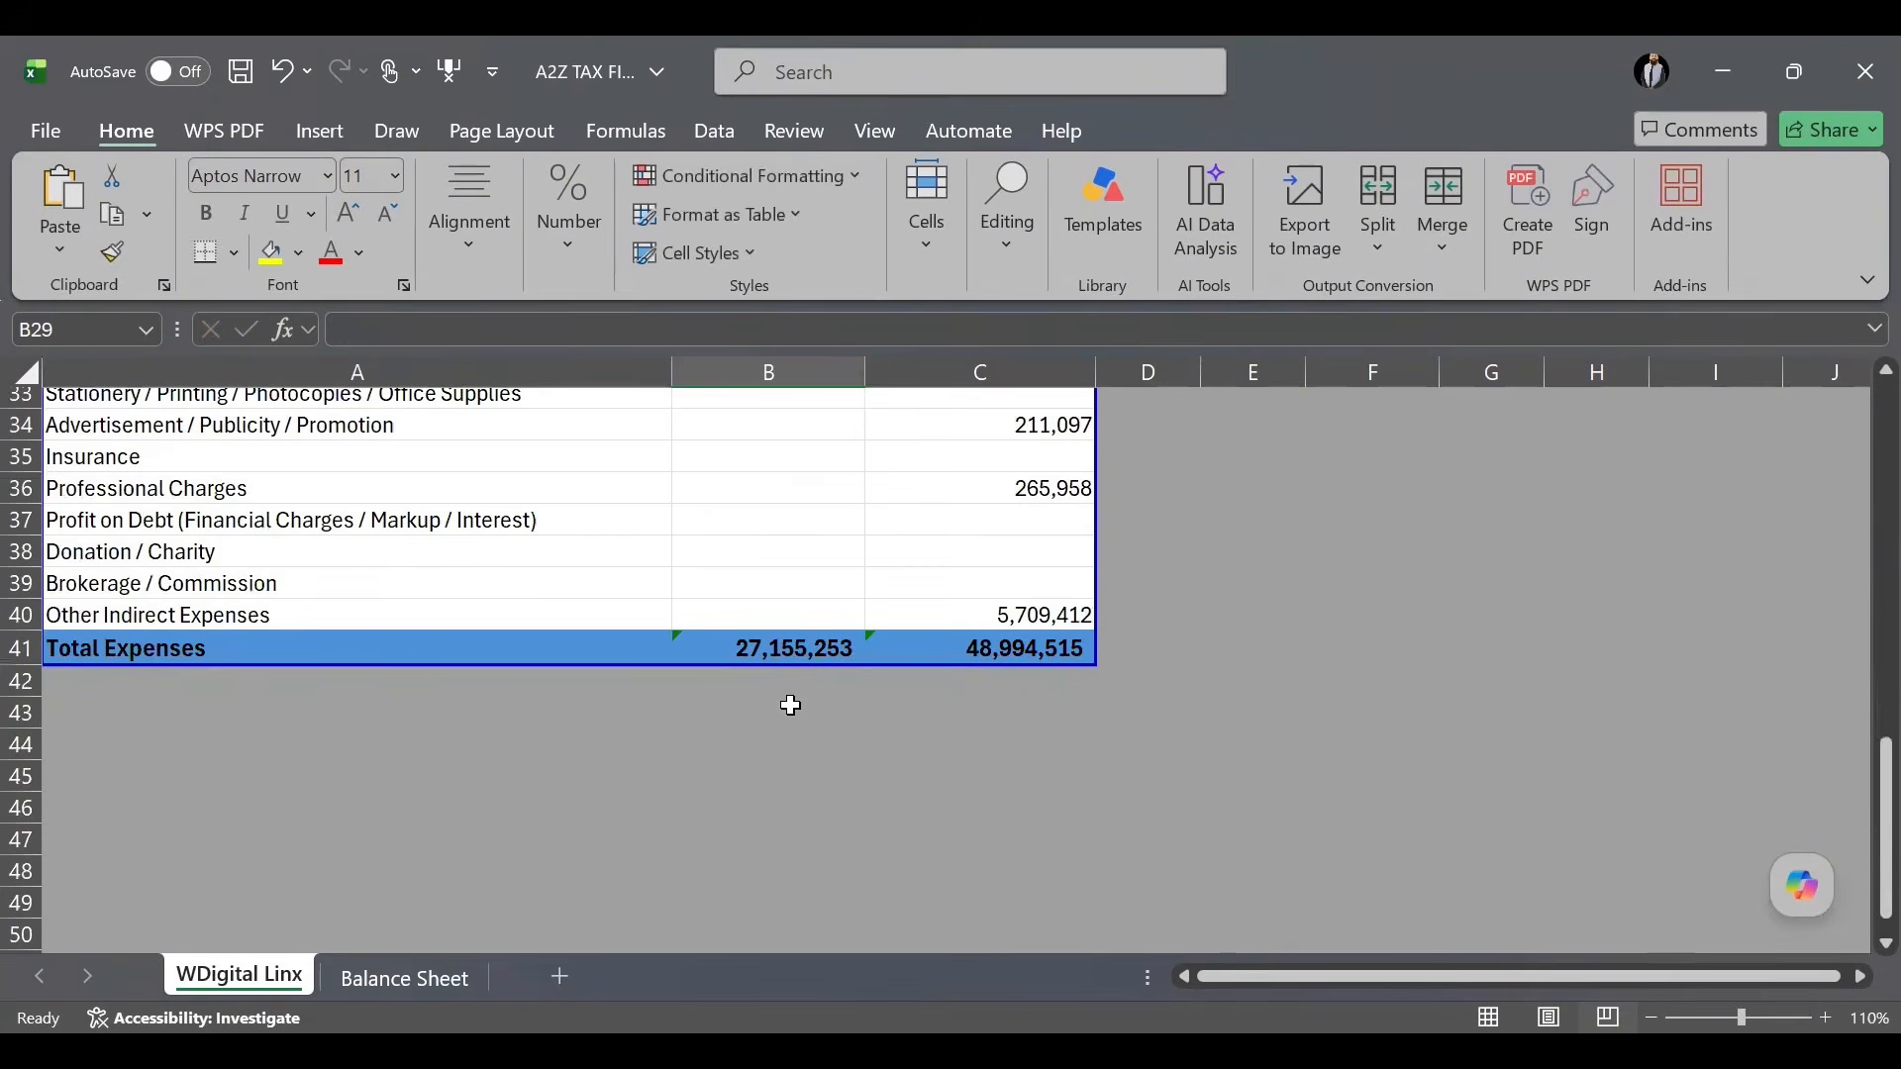
scroll(789, 705, up, 5)
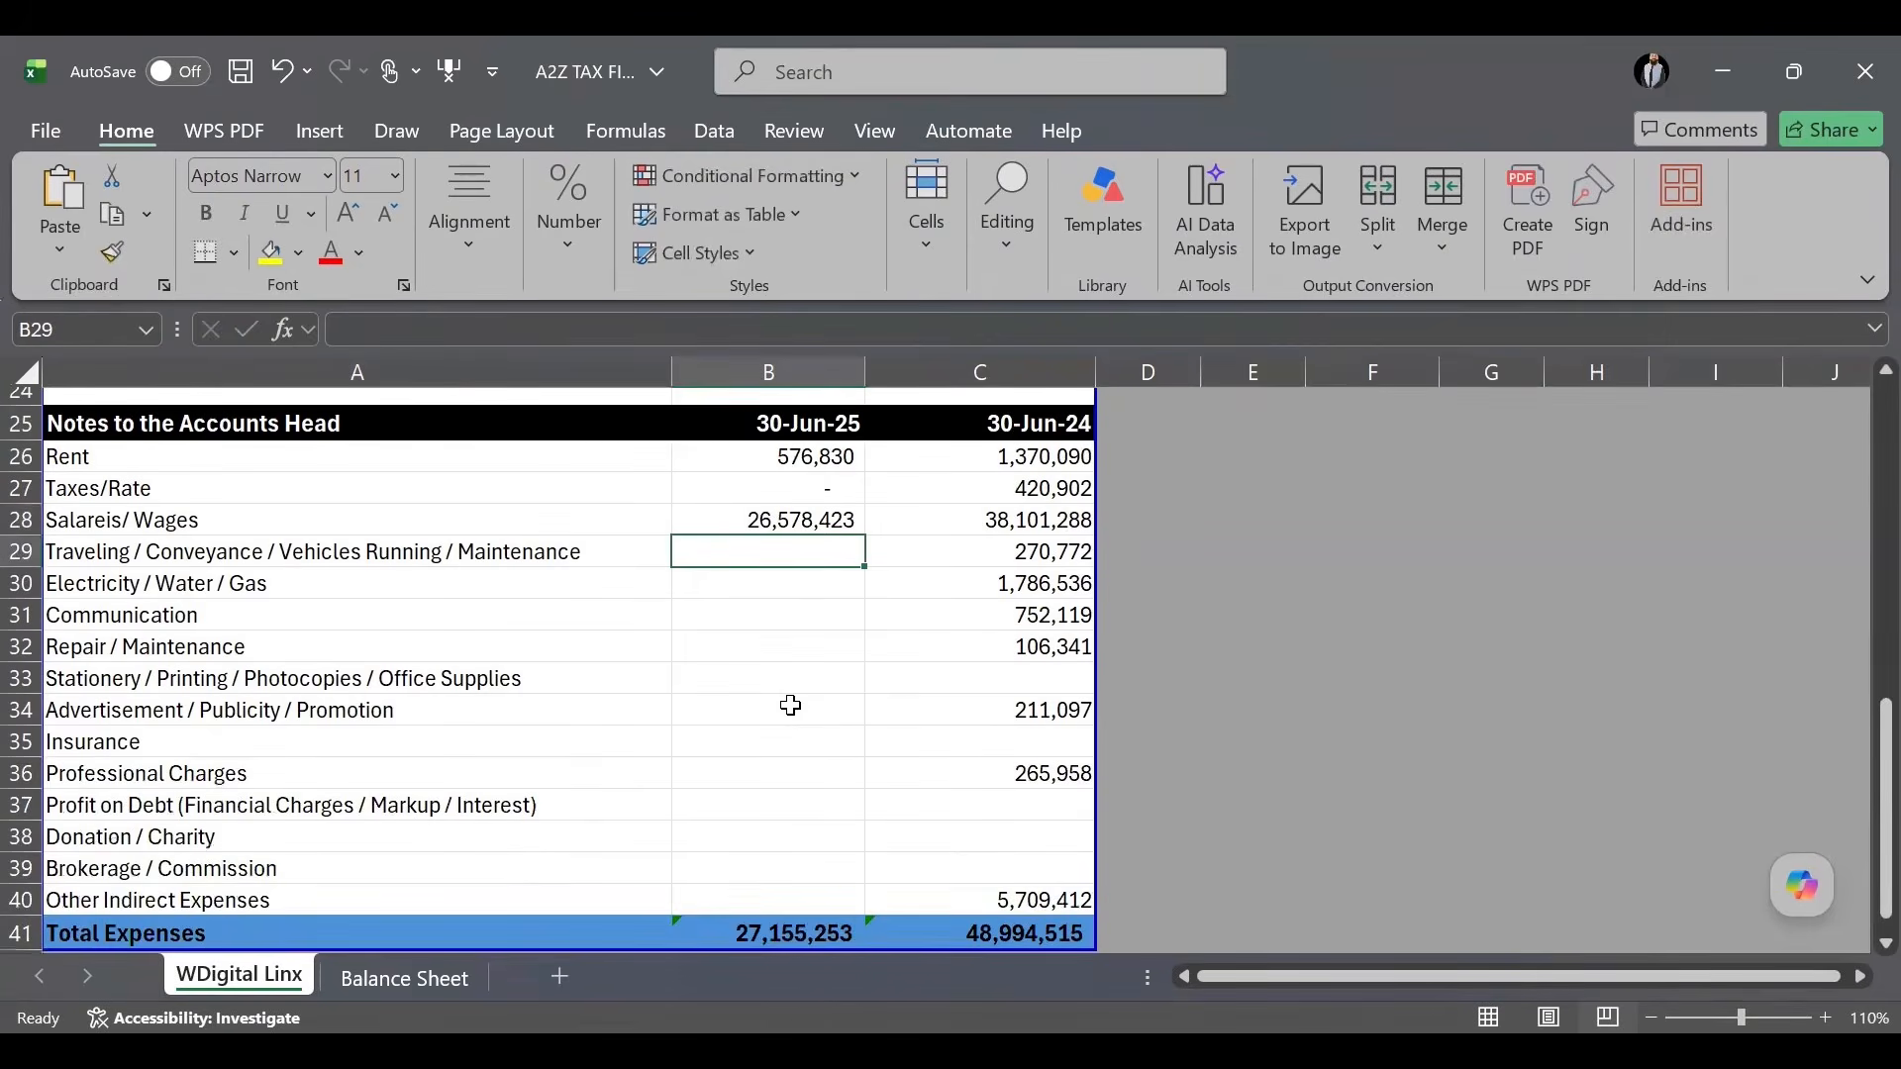
scroll(791, 705, up, 3)
scroll(789, 705, down, 2)
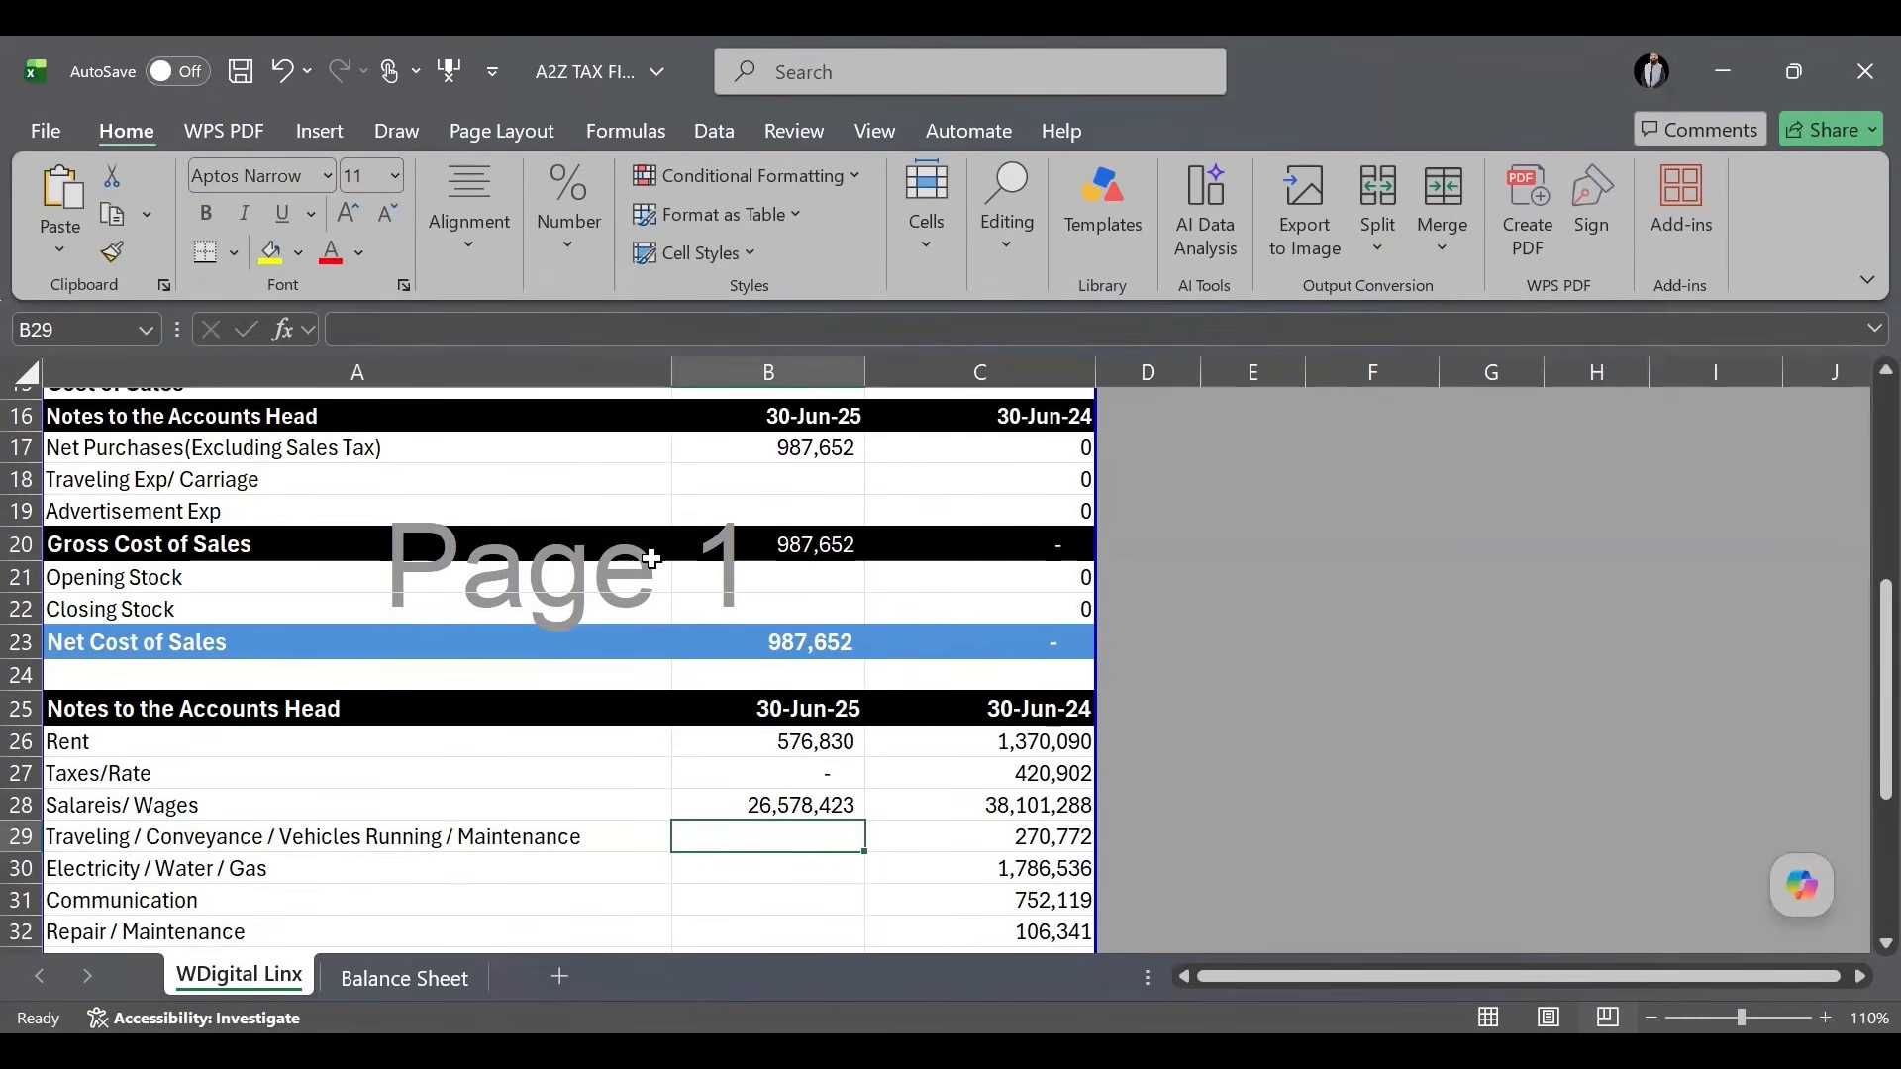
scroll(693, 554, up, 2)
click(782, 460)
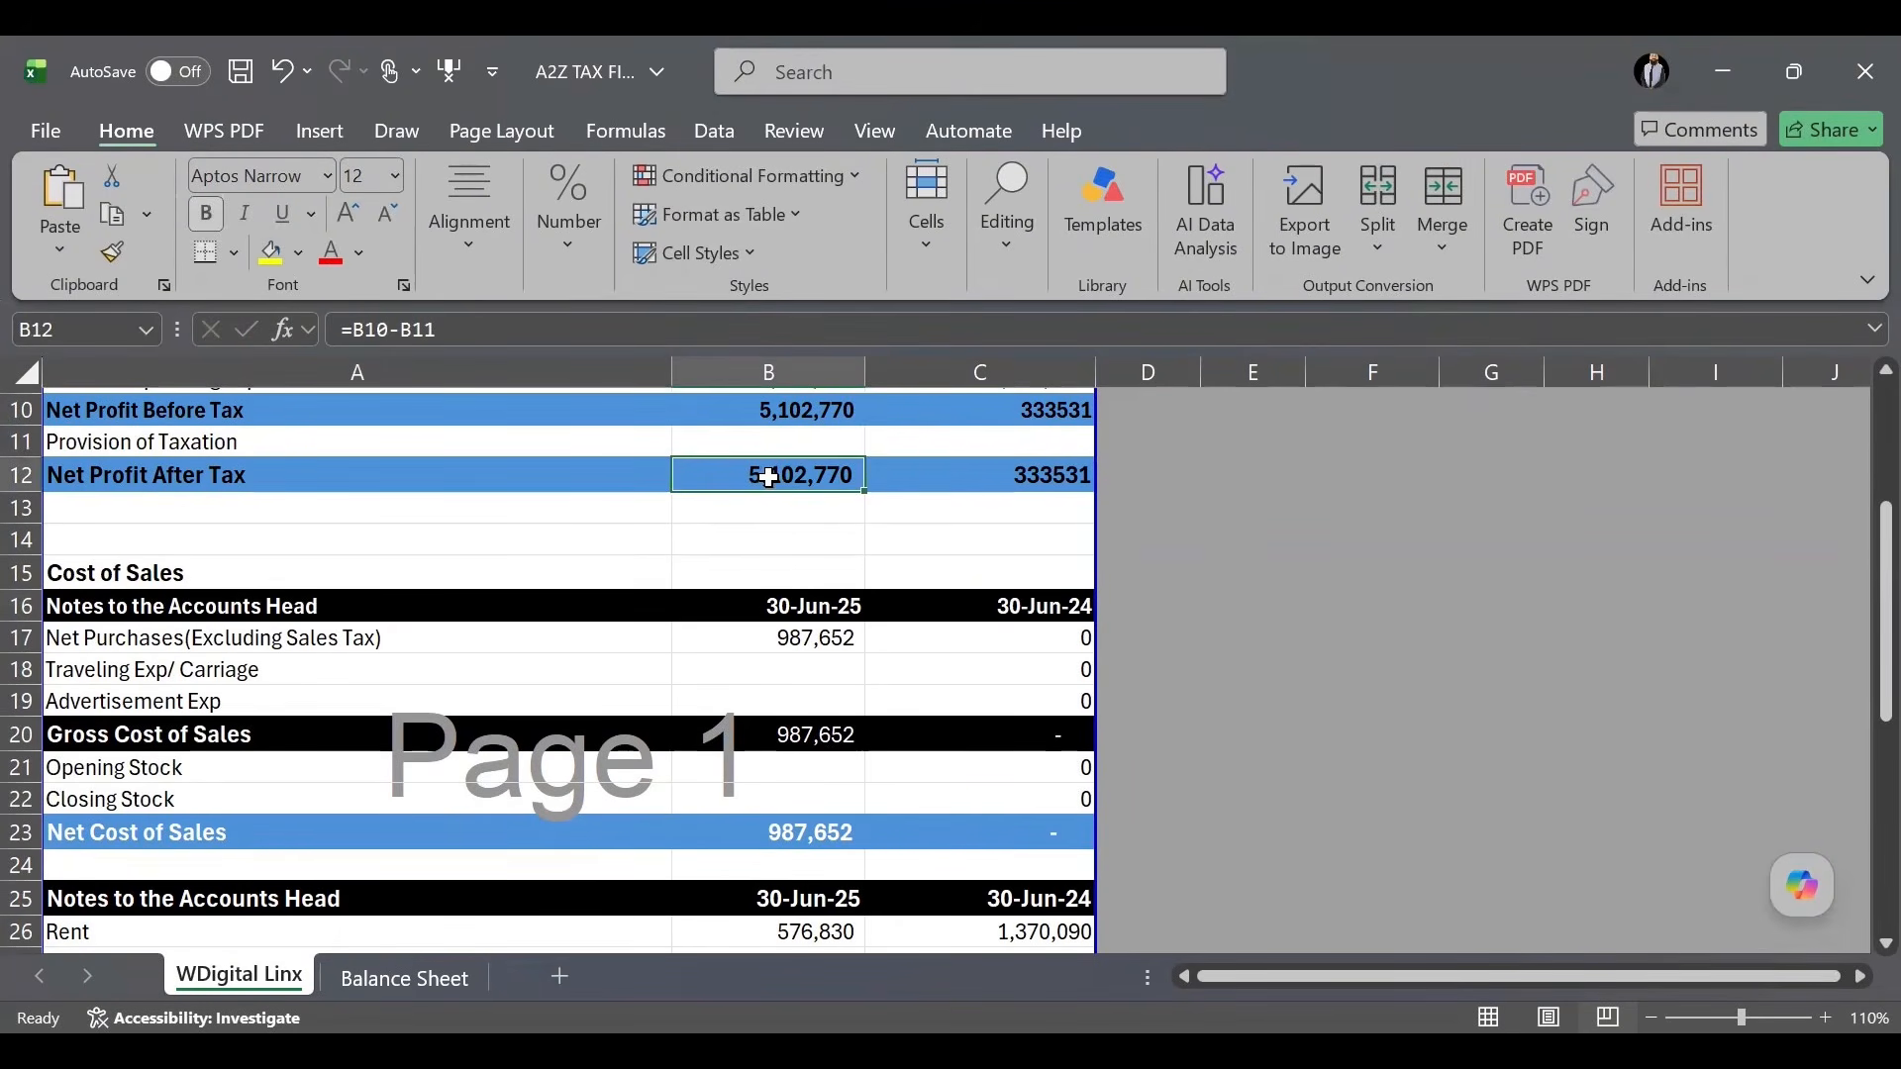
scroll(769, 478, down, 3)
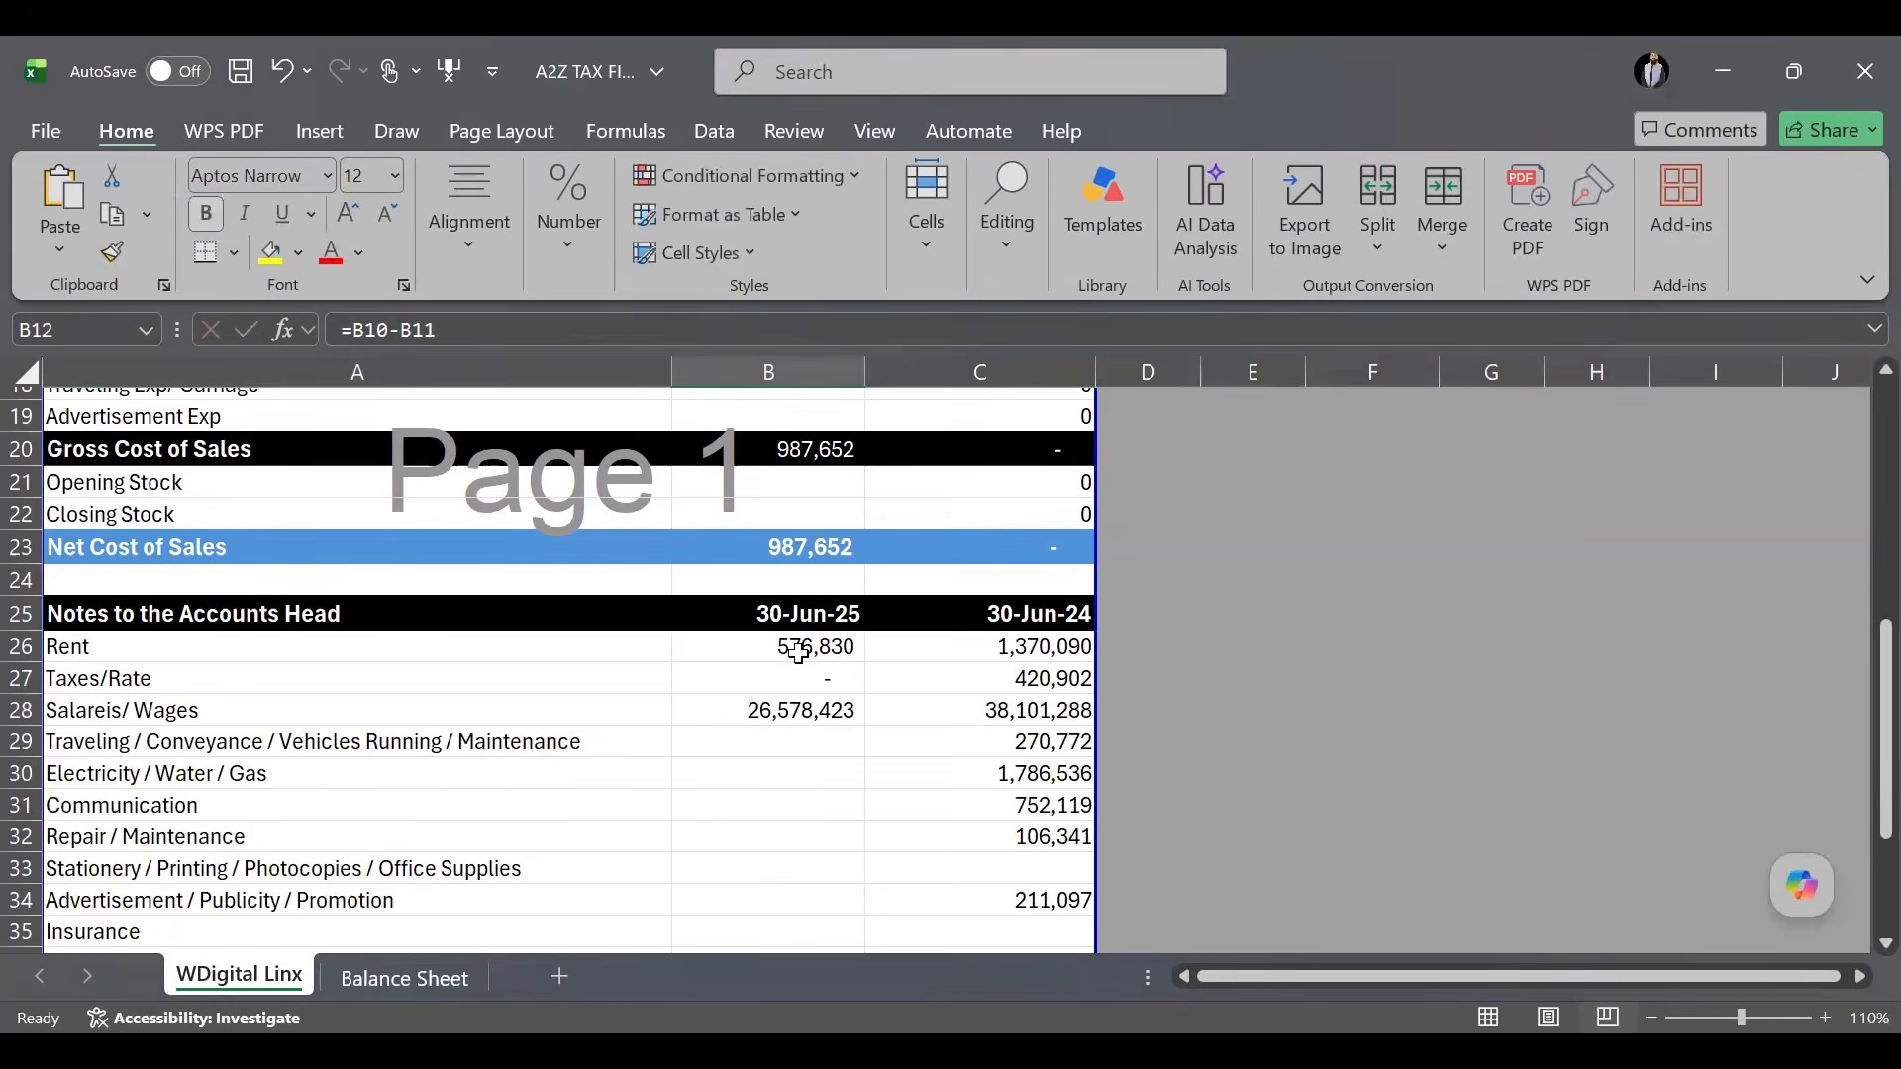
scroll(798, 645, up, 5)
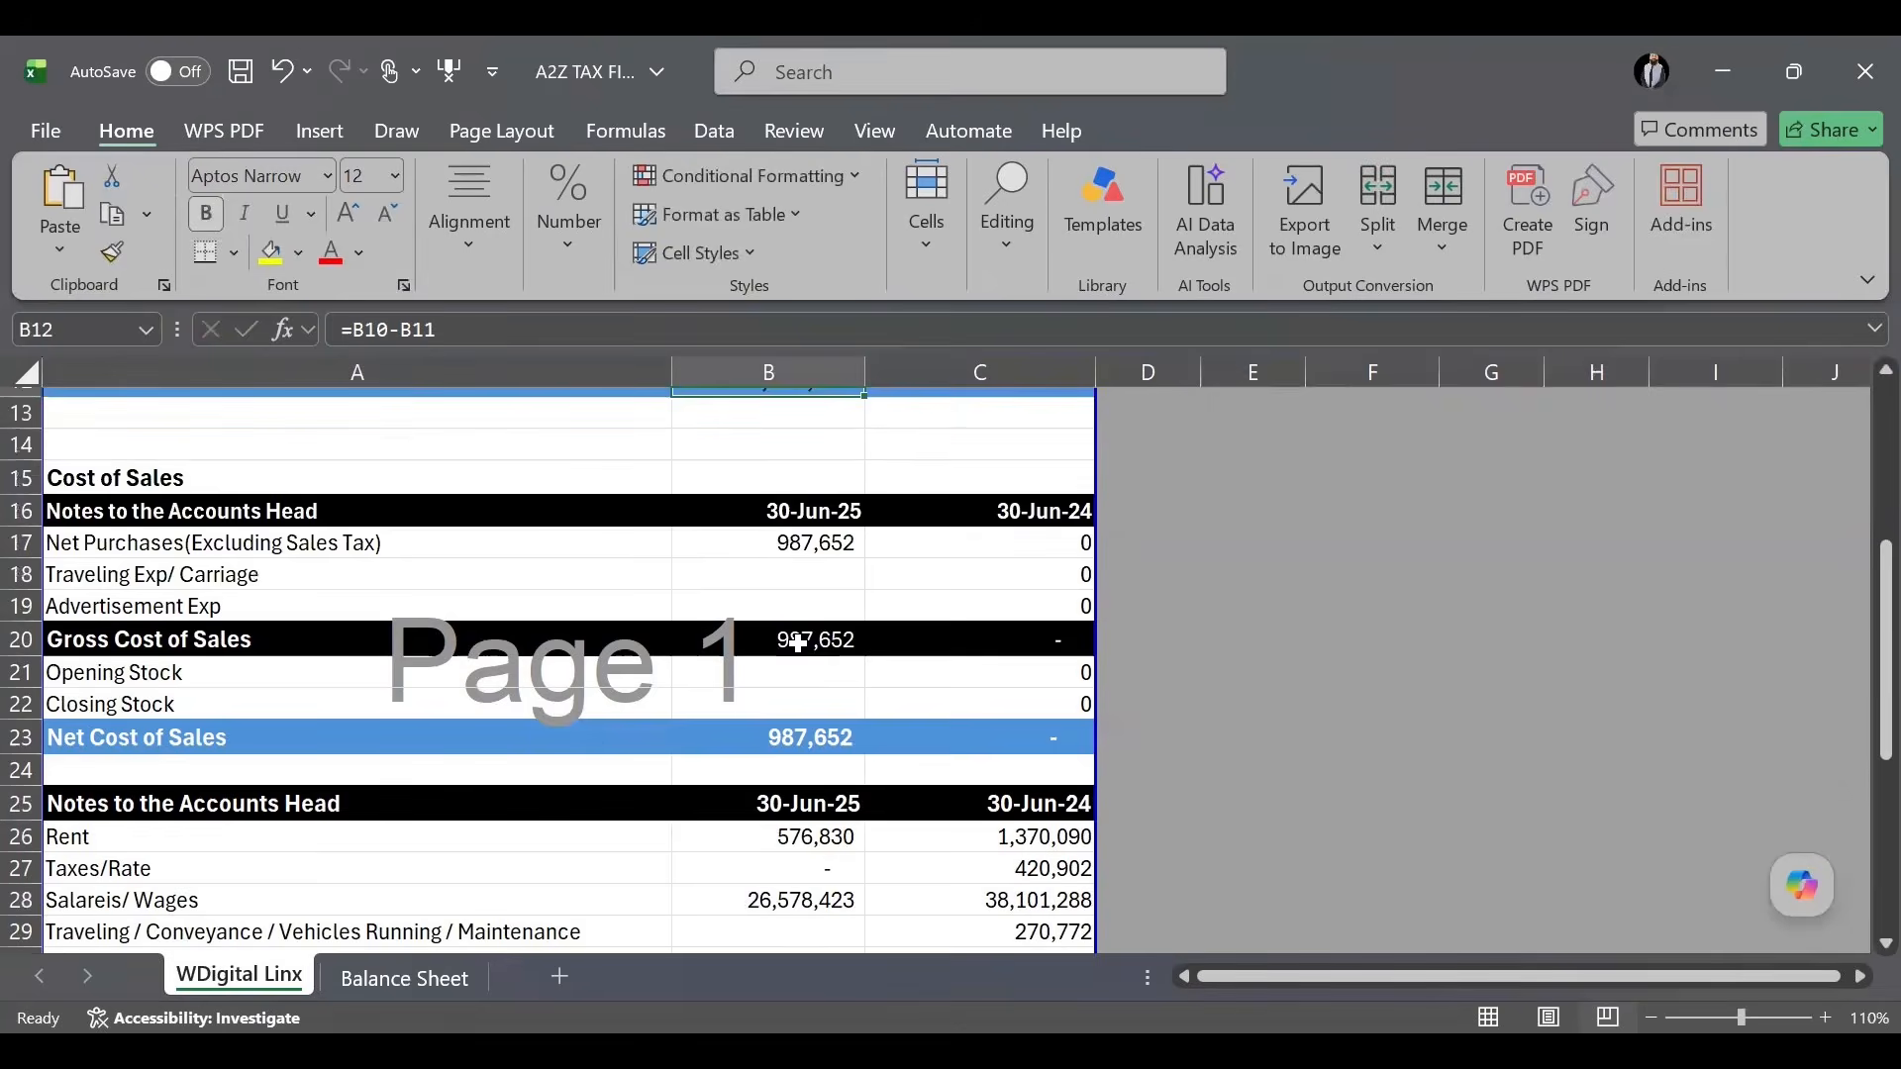
scroll(792, 710, down, 4)
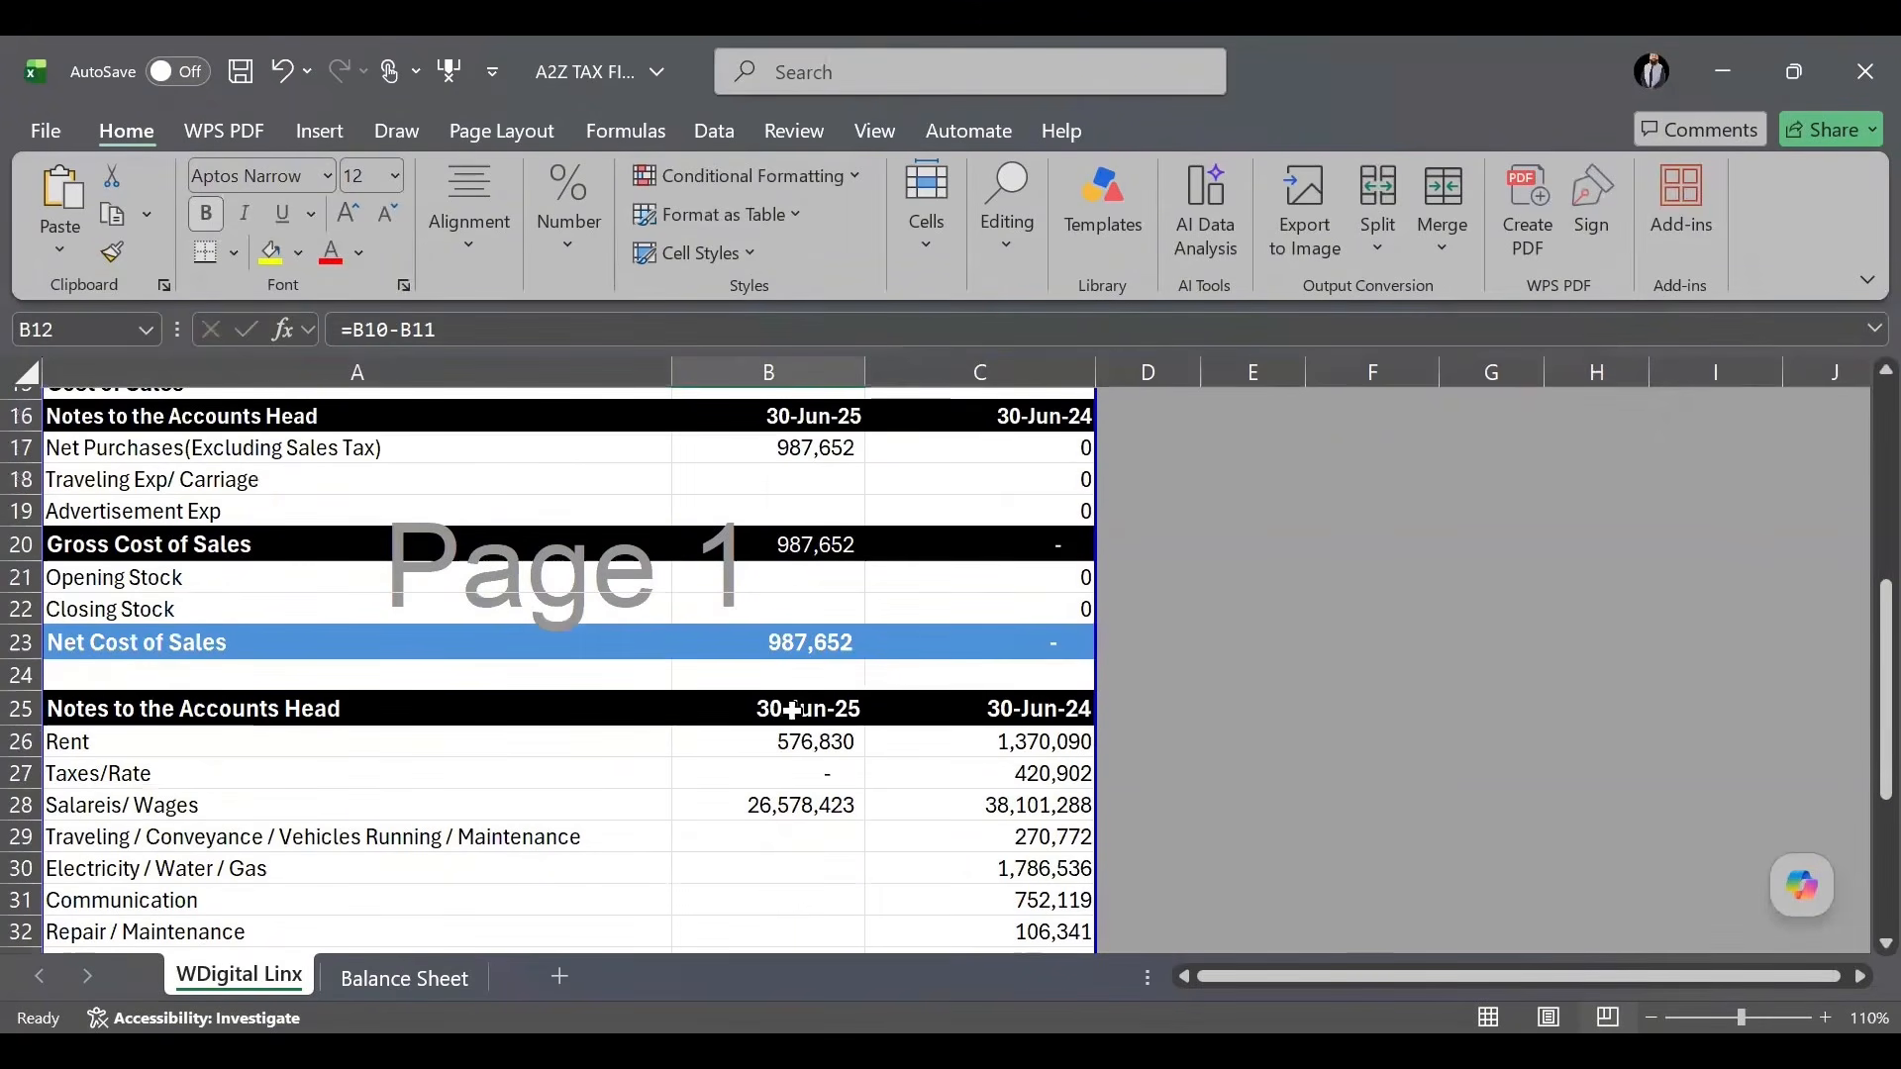
click(828, 835)
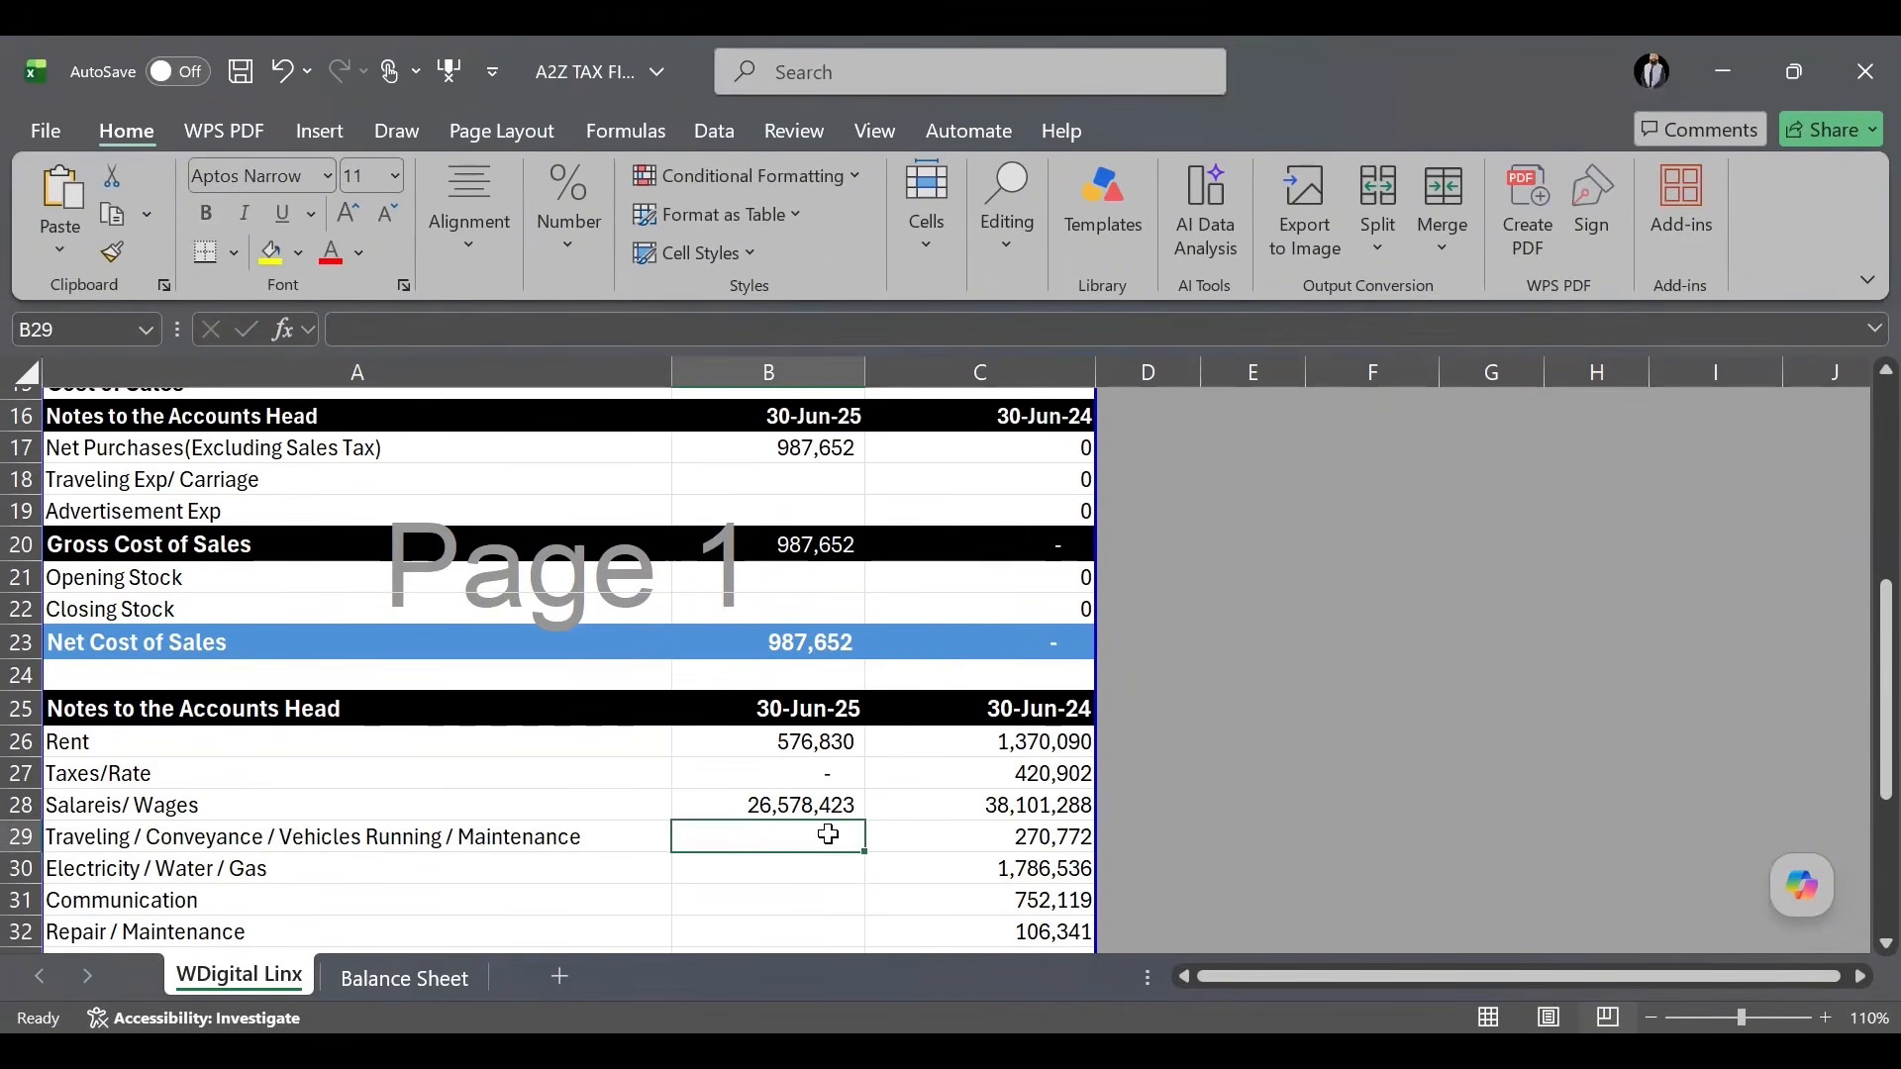
Enter Traveling 295,740, Electricity/Water/Gas 887,460 and Communication as +45000*12 in B29:B31.
text(2956740)
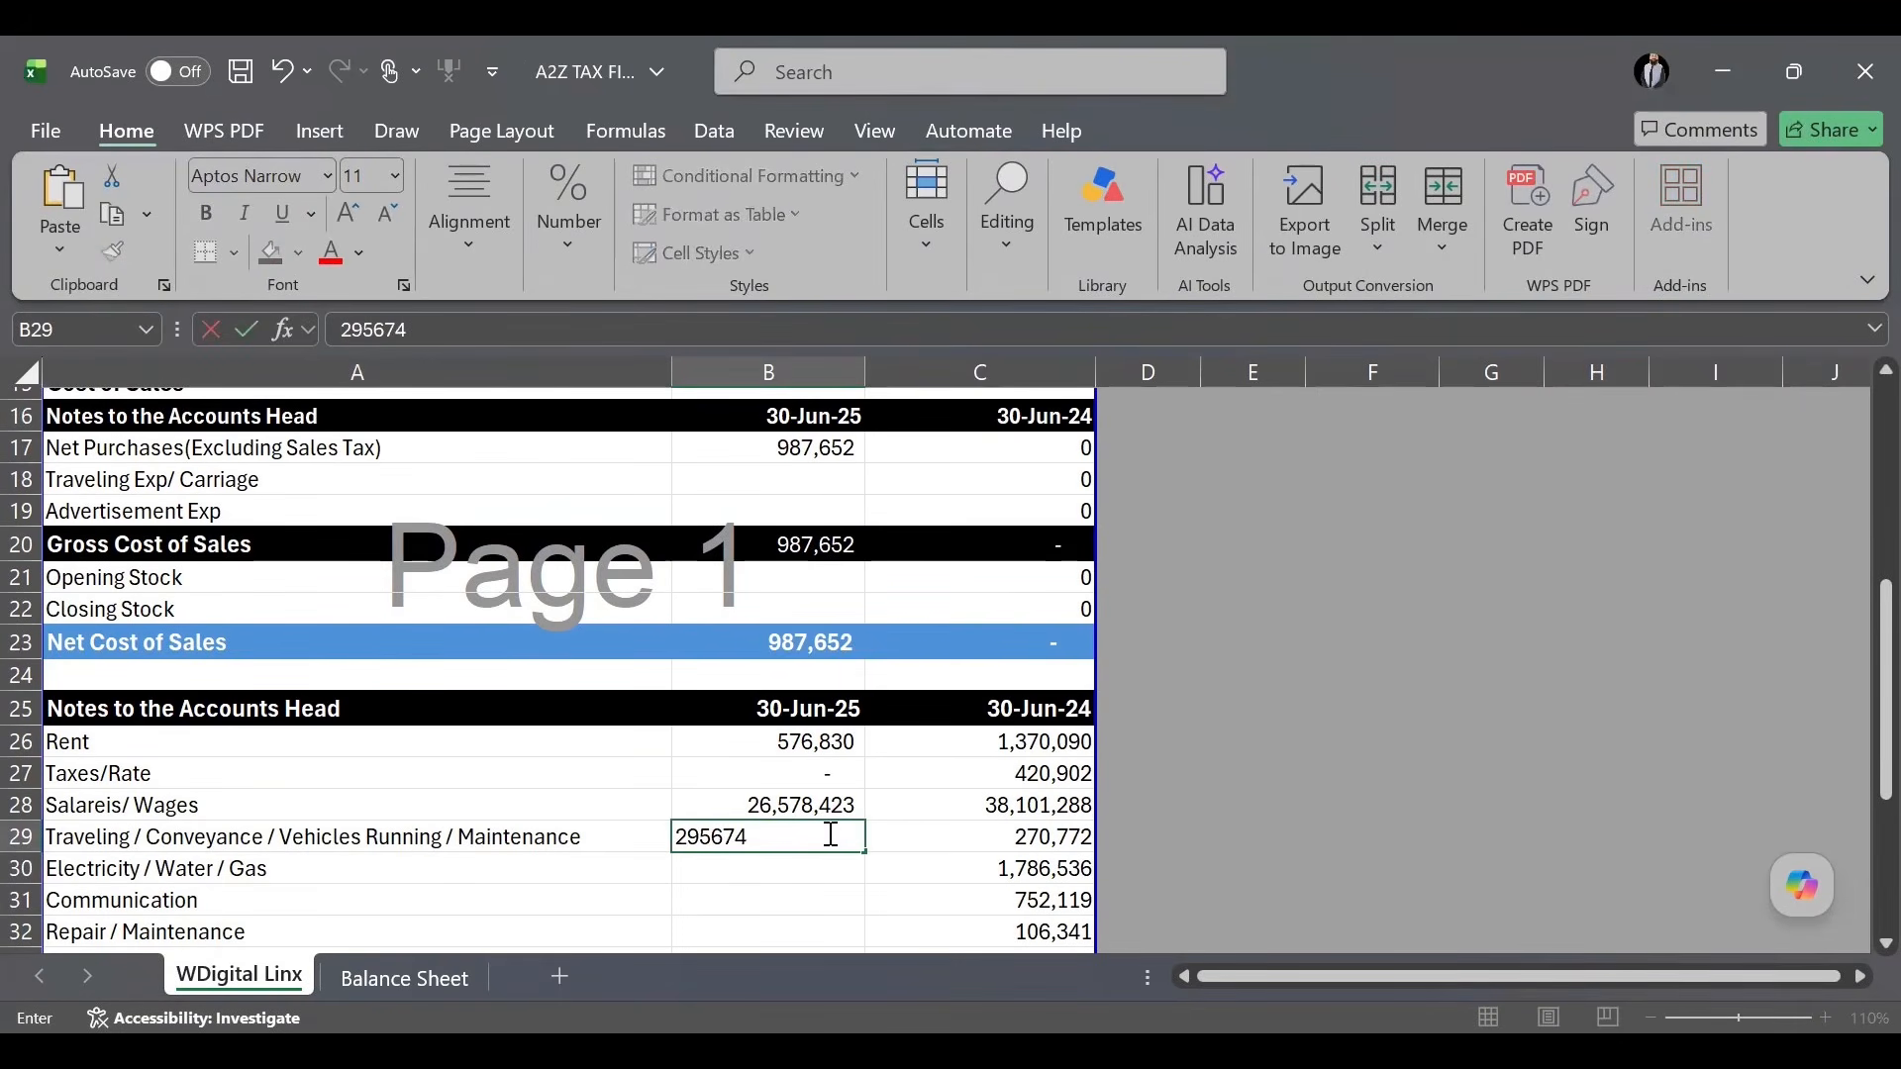
key(Return)
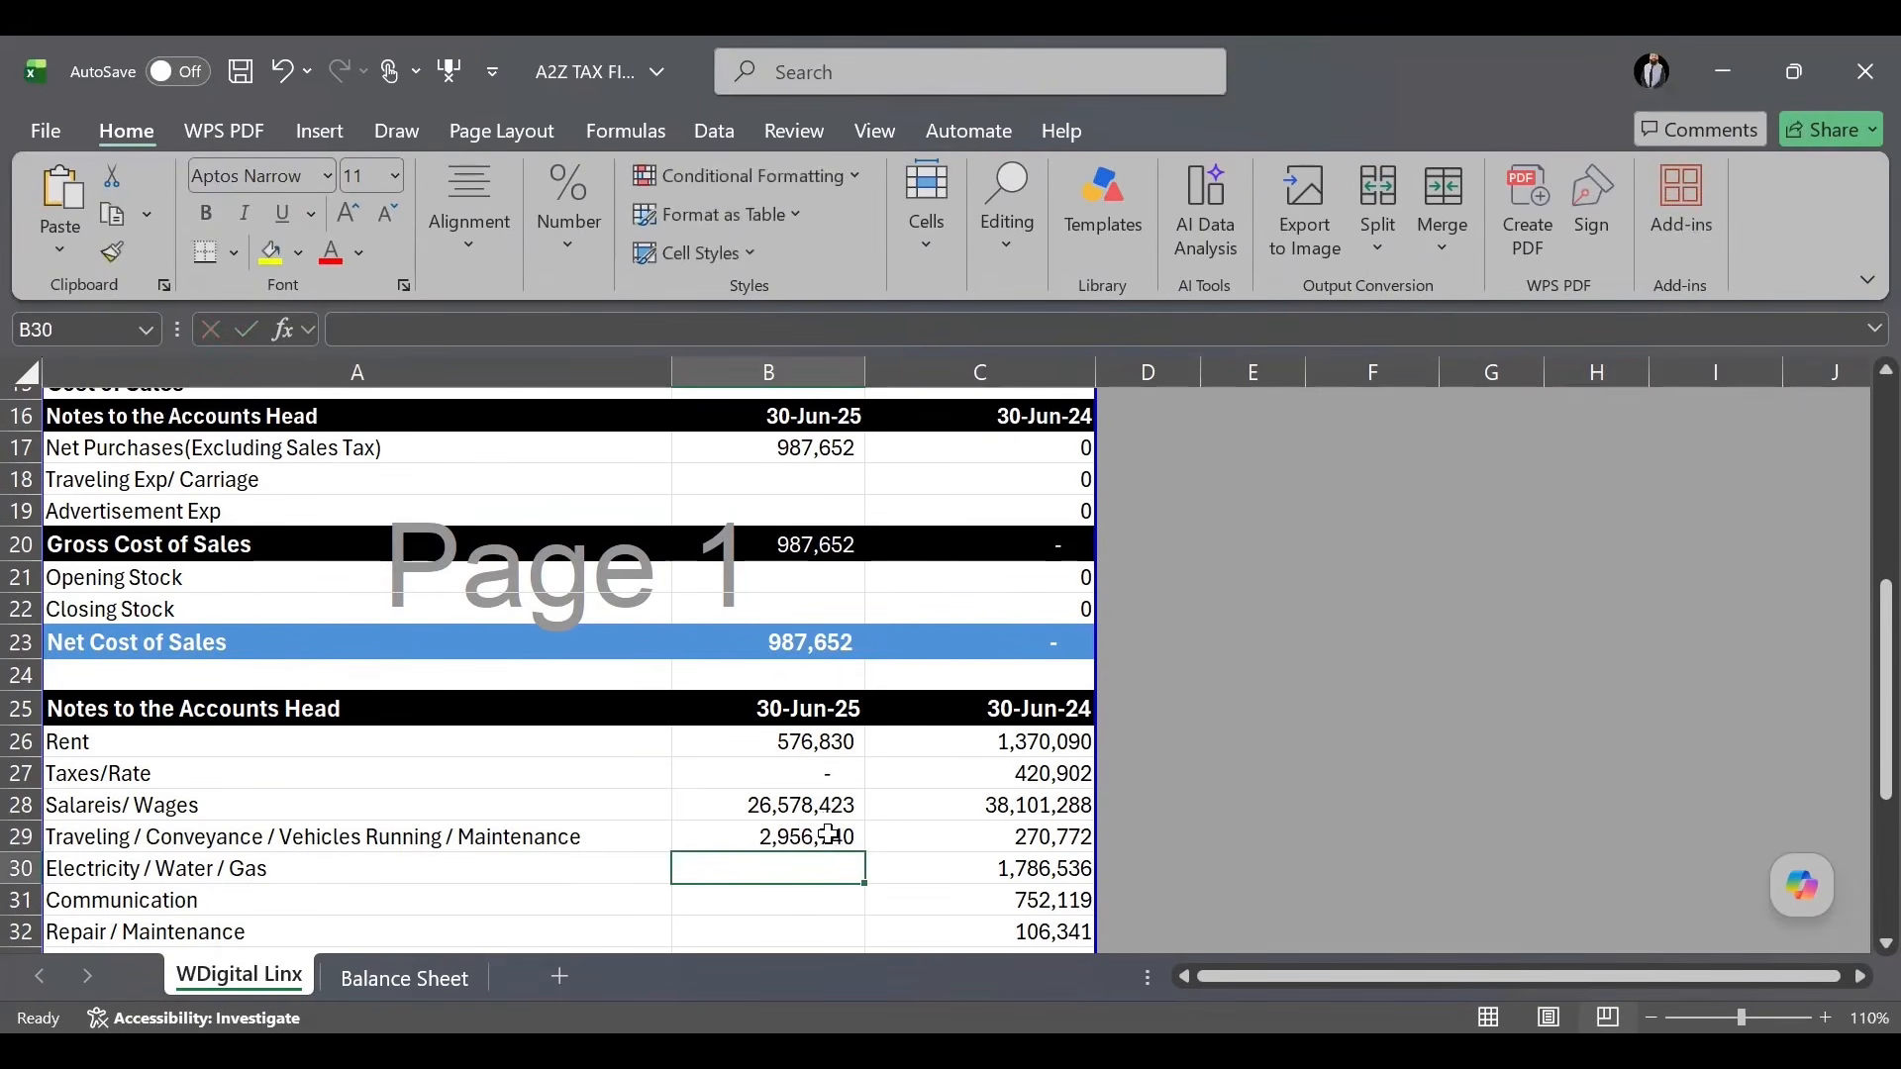
double_click(829, 835)
key(BackSpace)
key(Return)
text(887460)
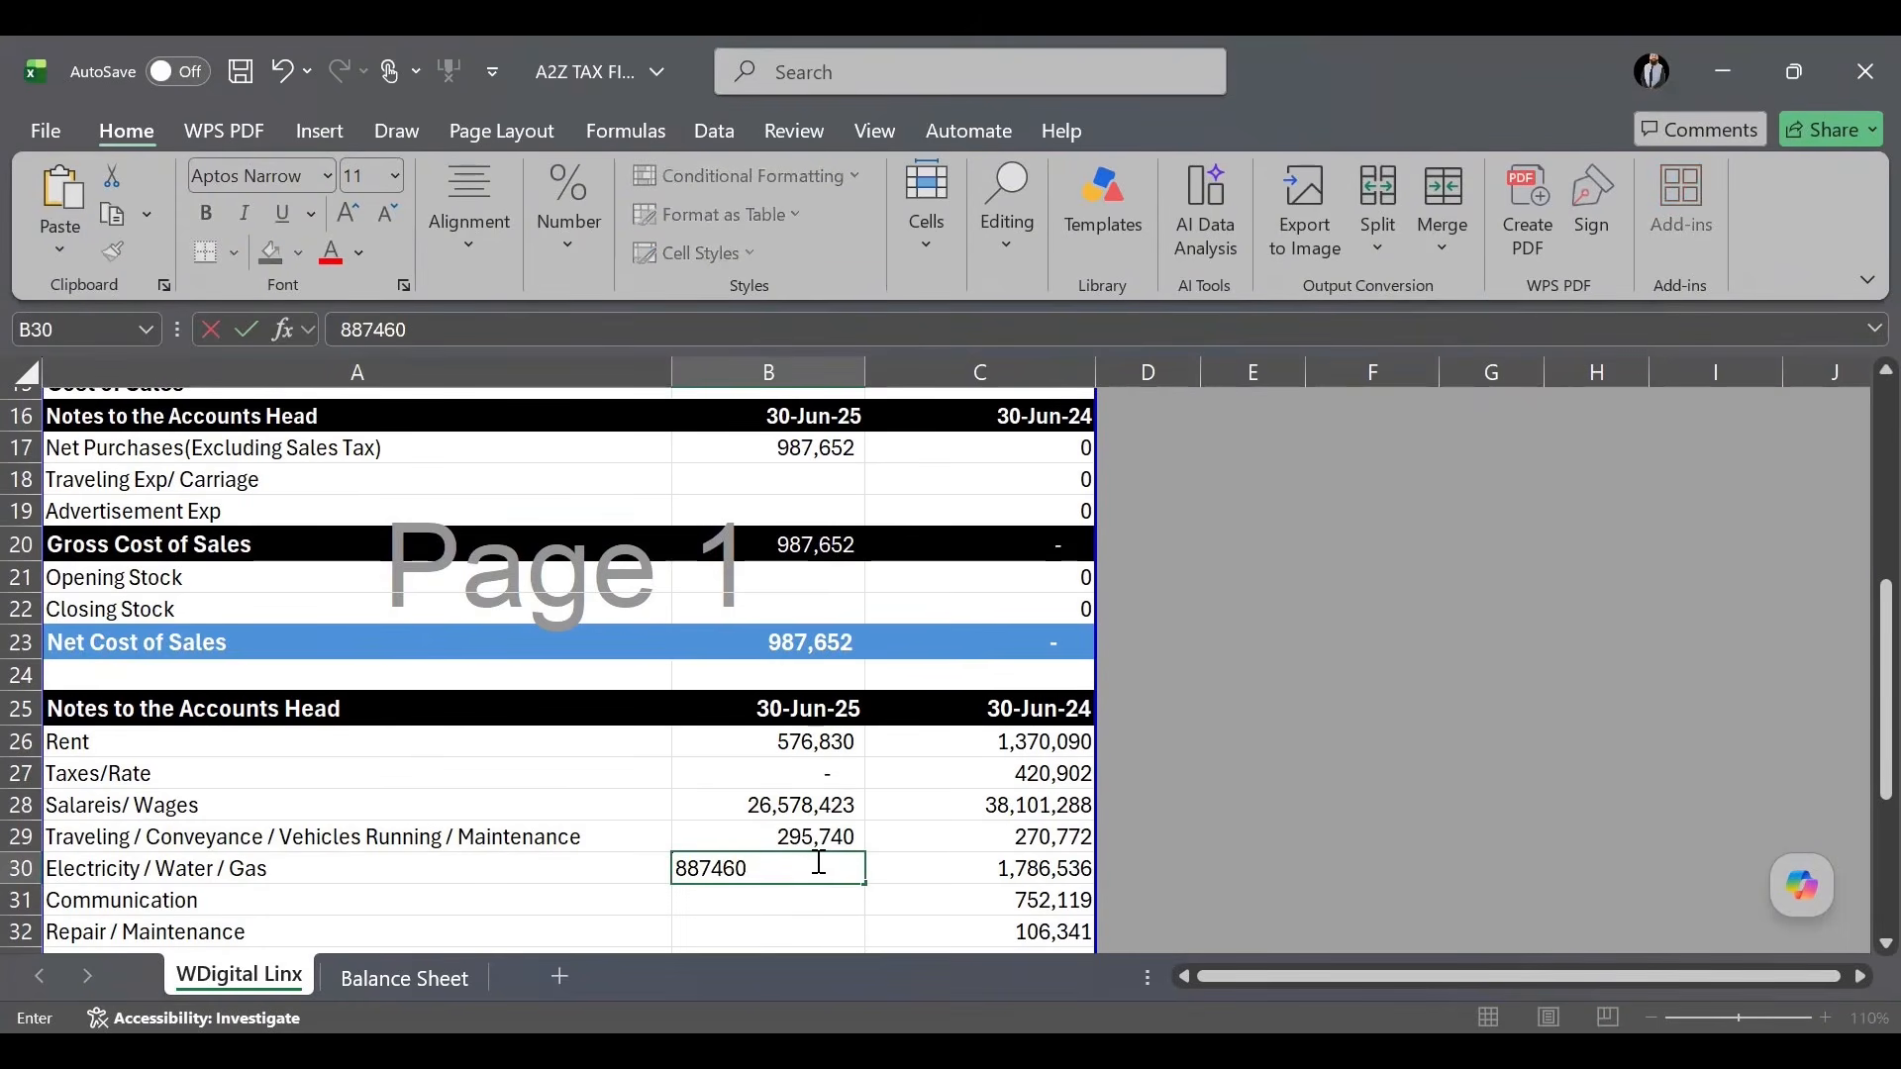
key(Return)
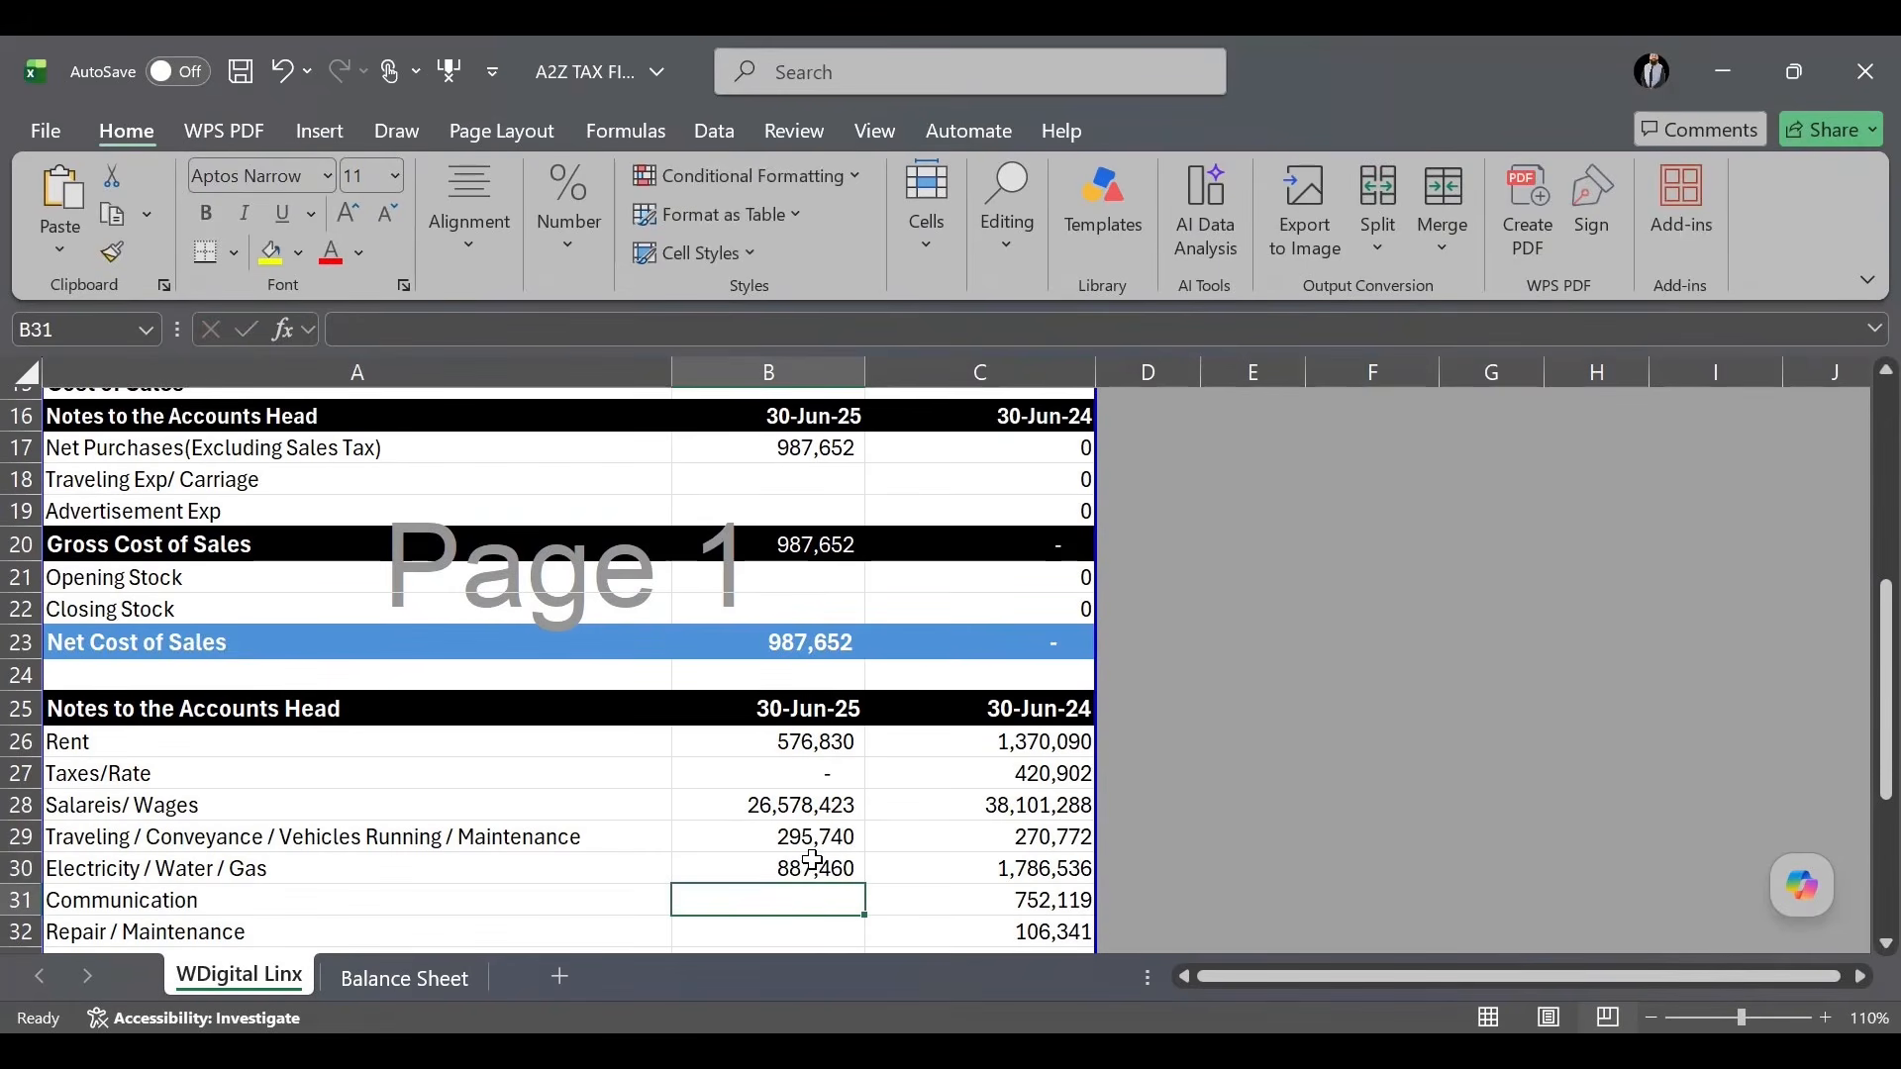
text(48)
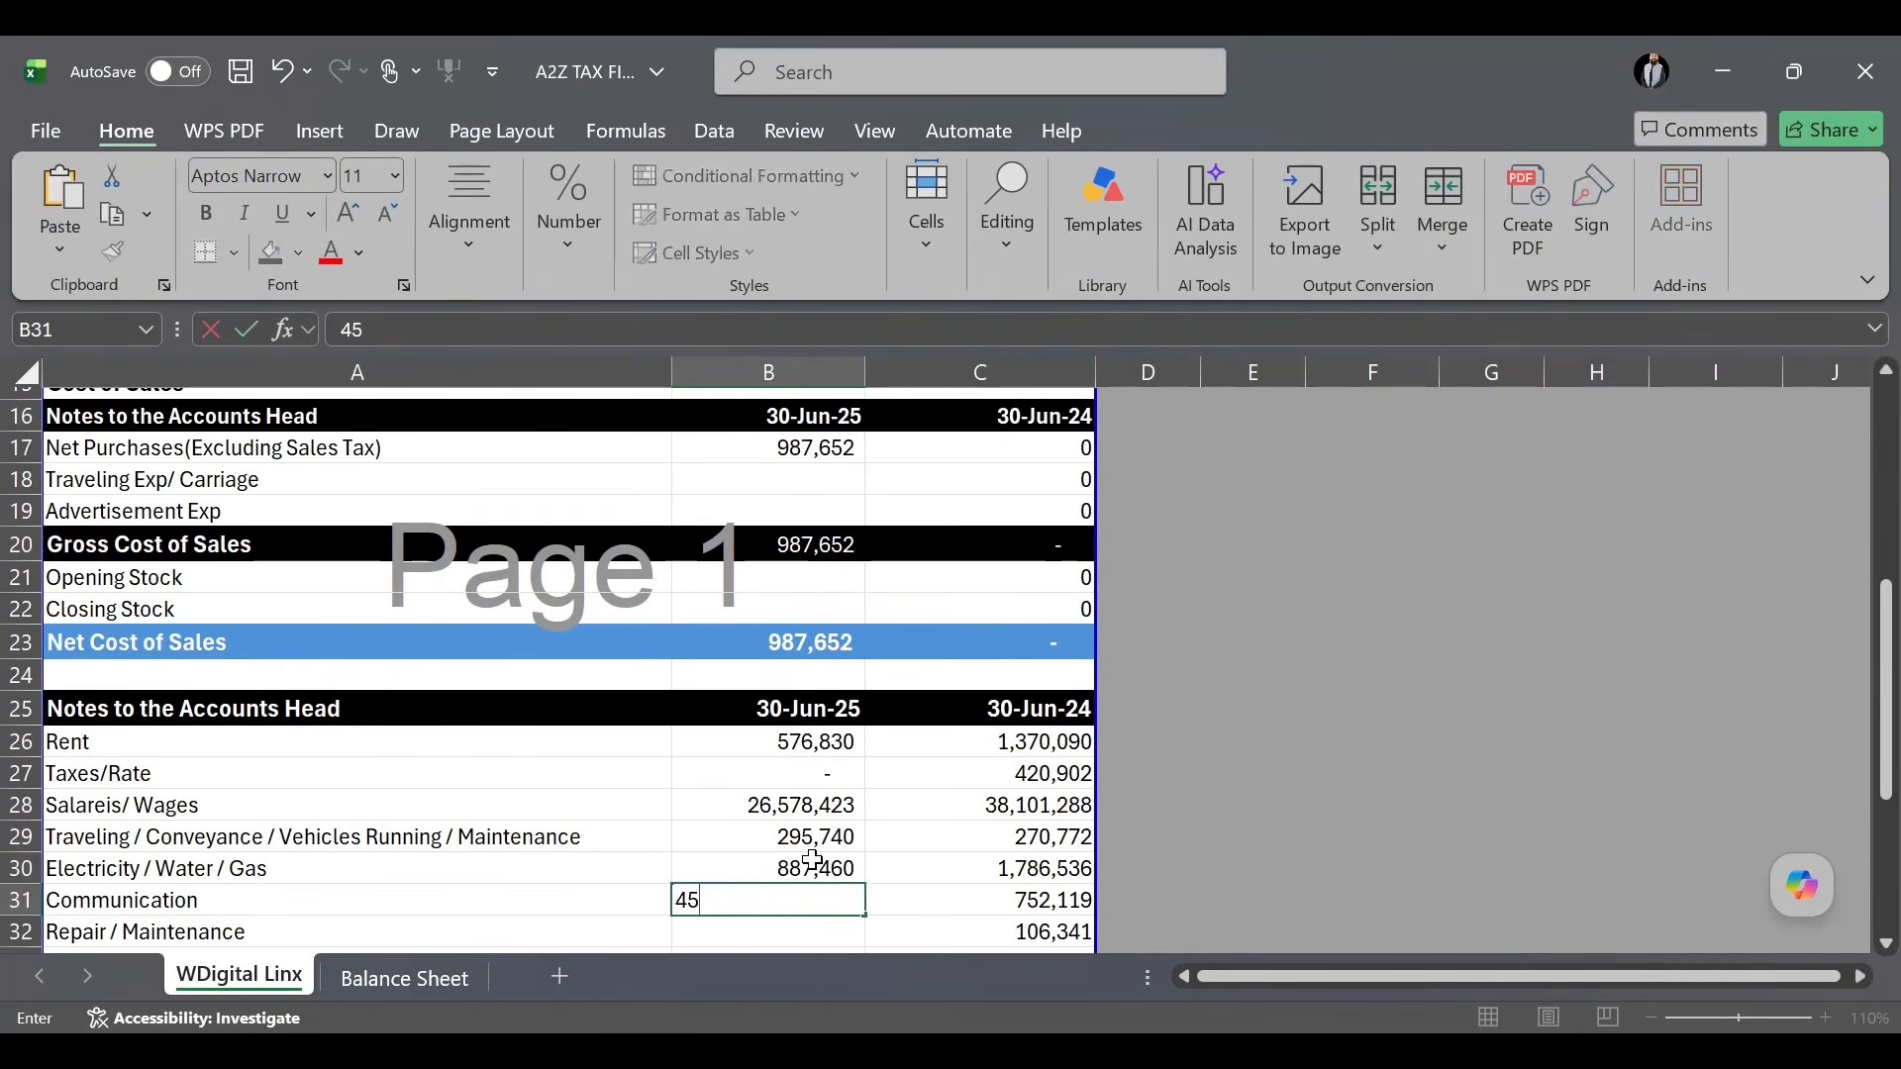
key(BackSpace)
key(BackSpace)
text(+)
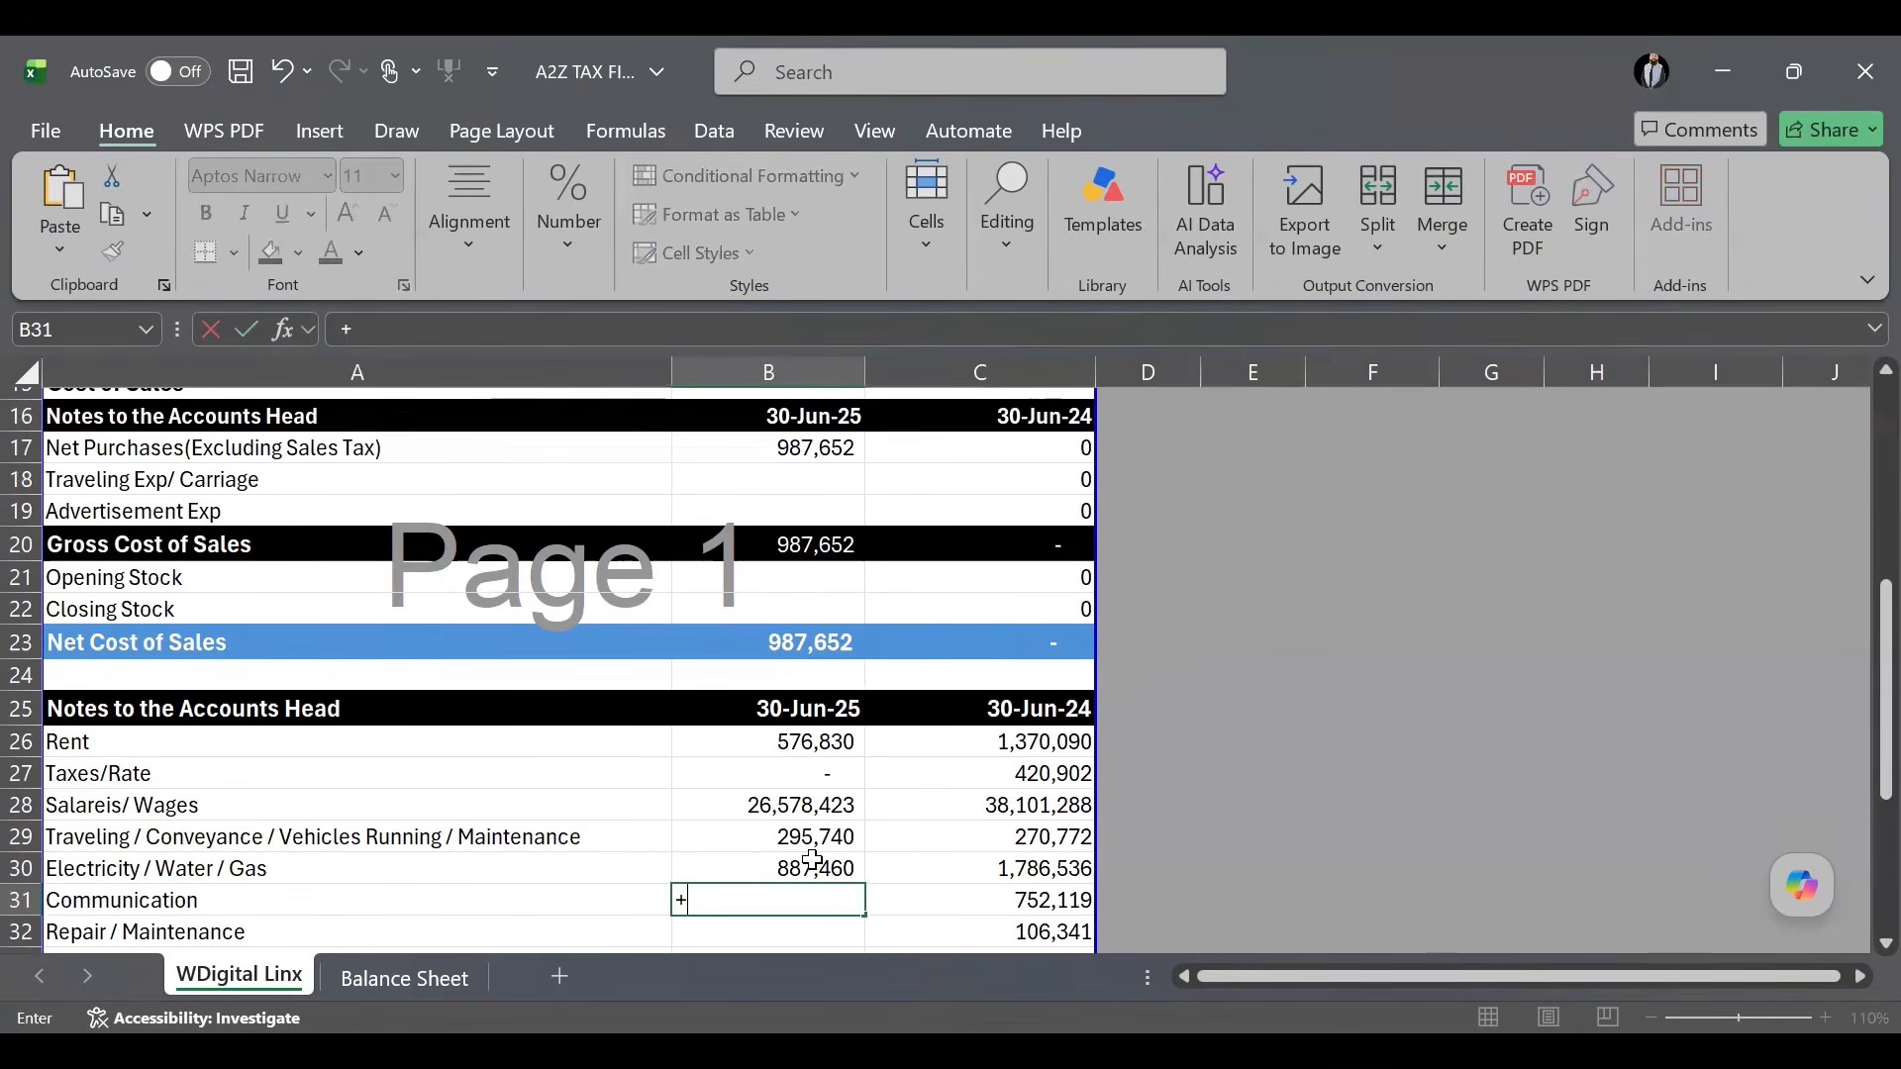
text(45000)
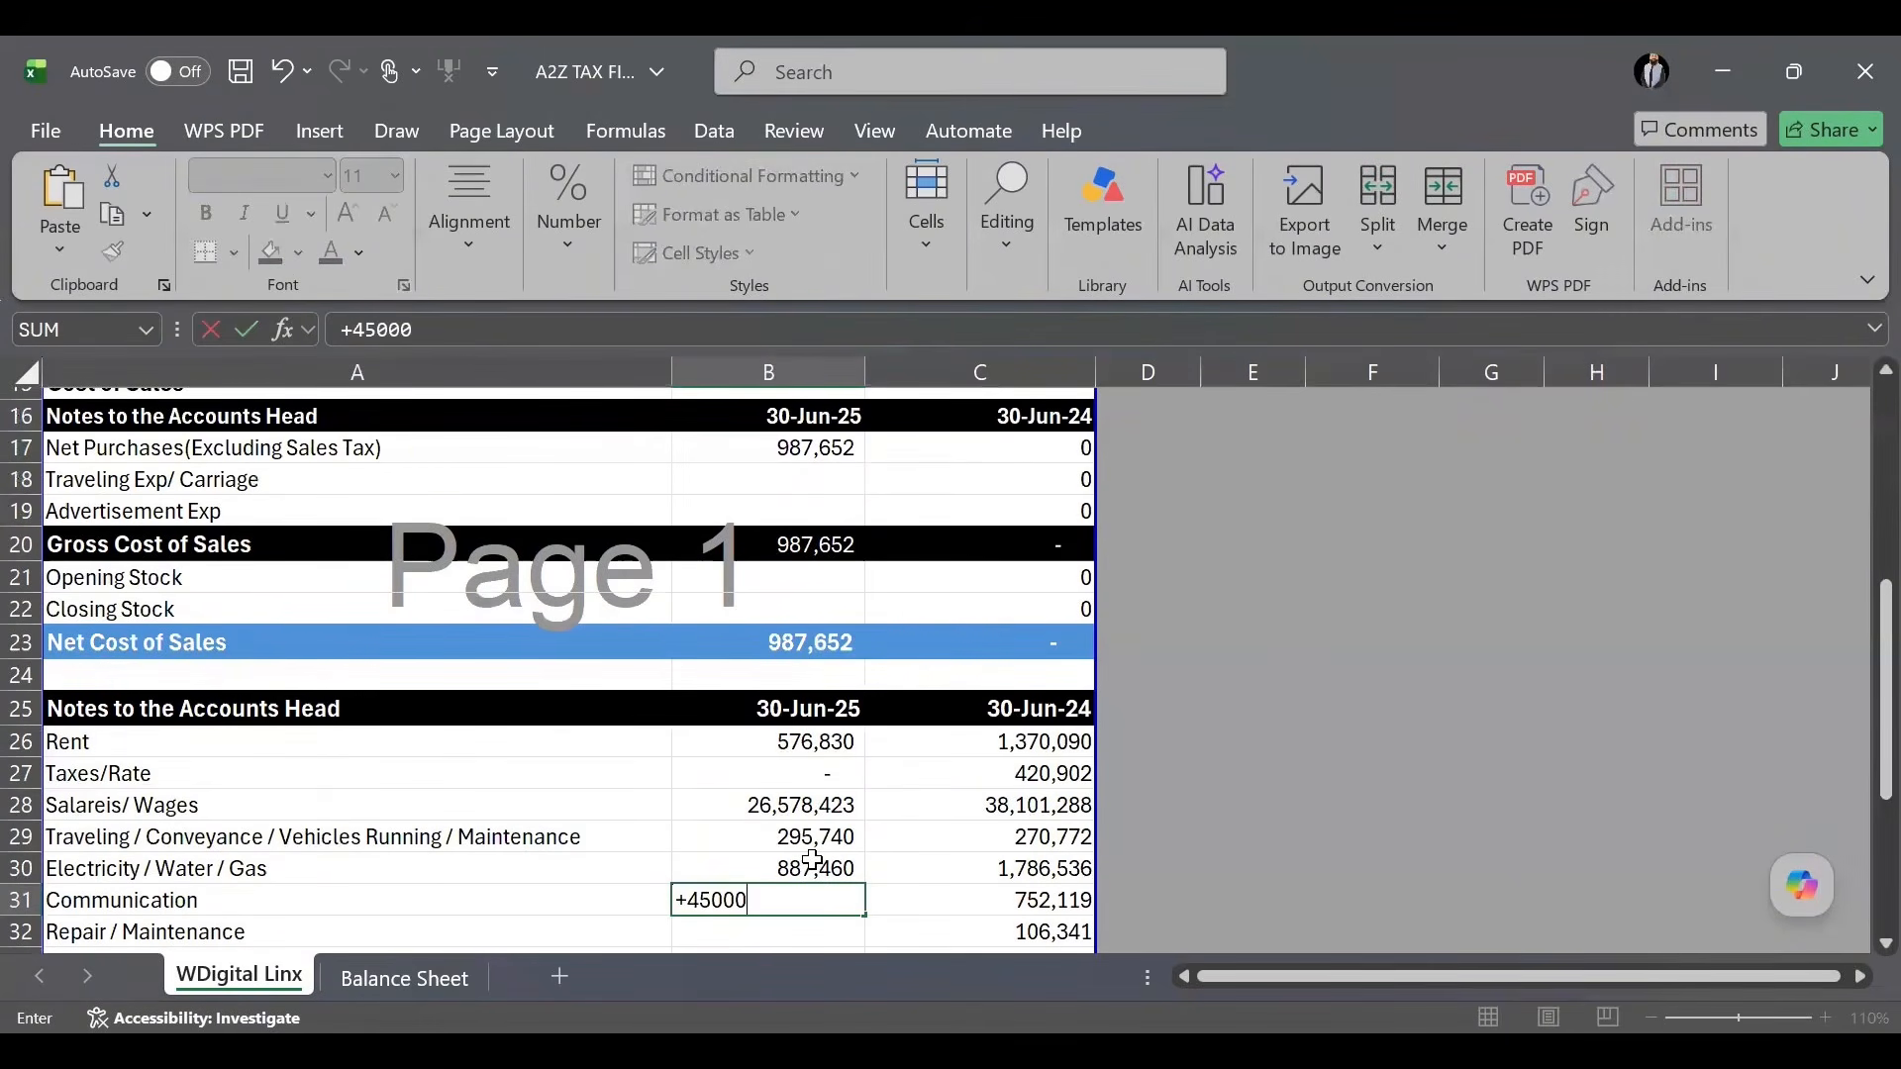
text(*12)
key(Return)
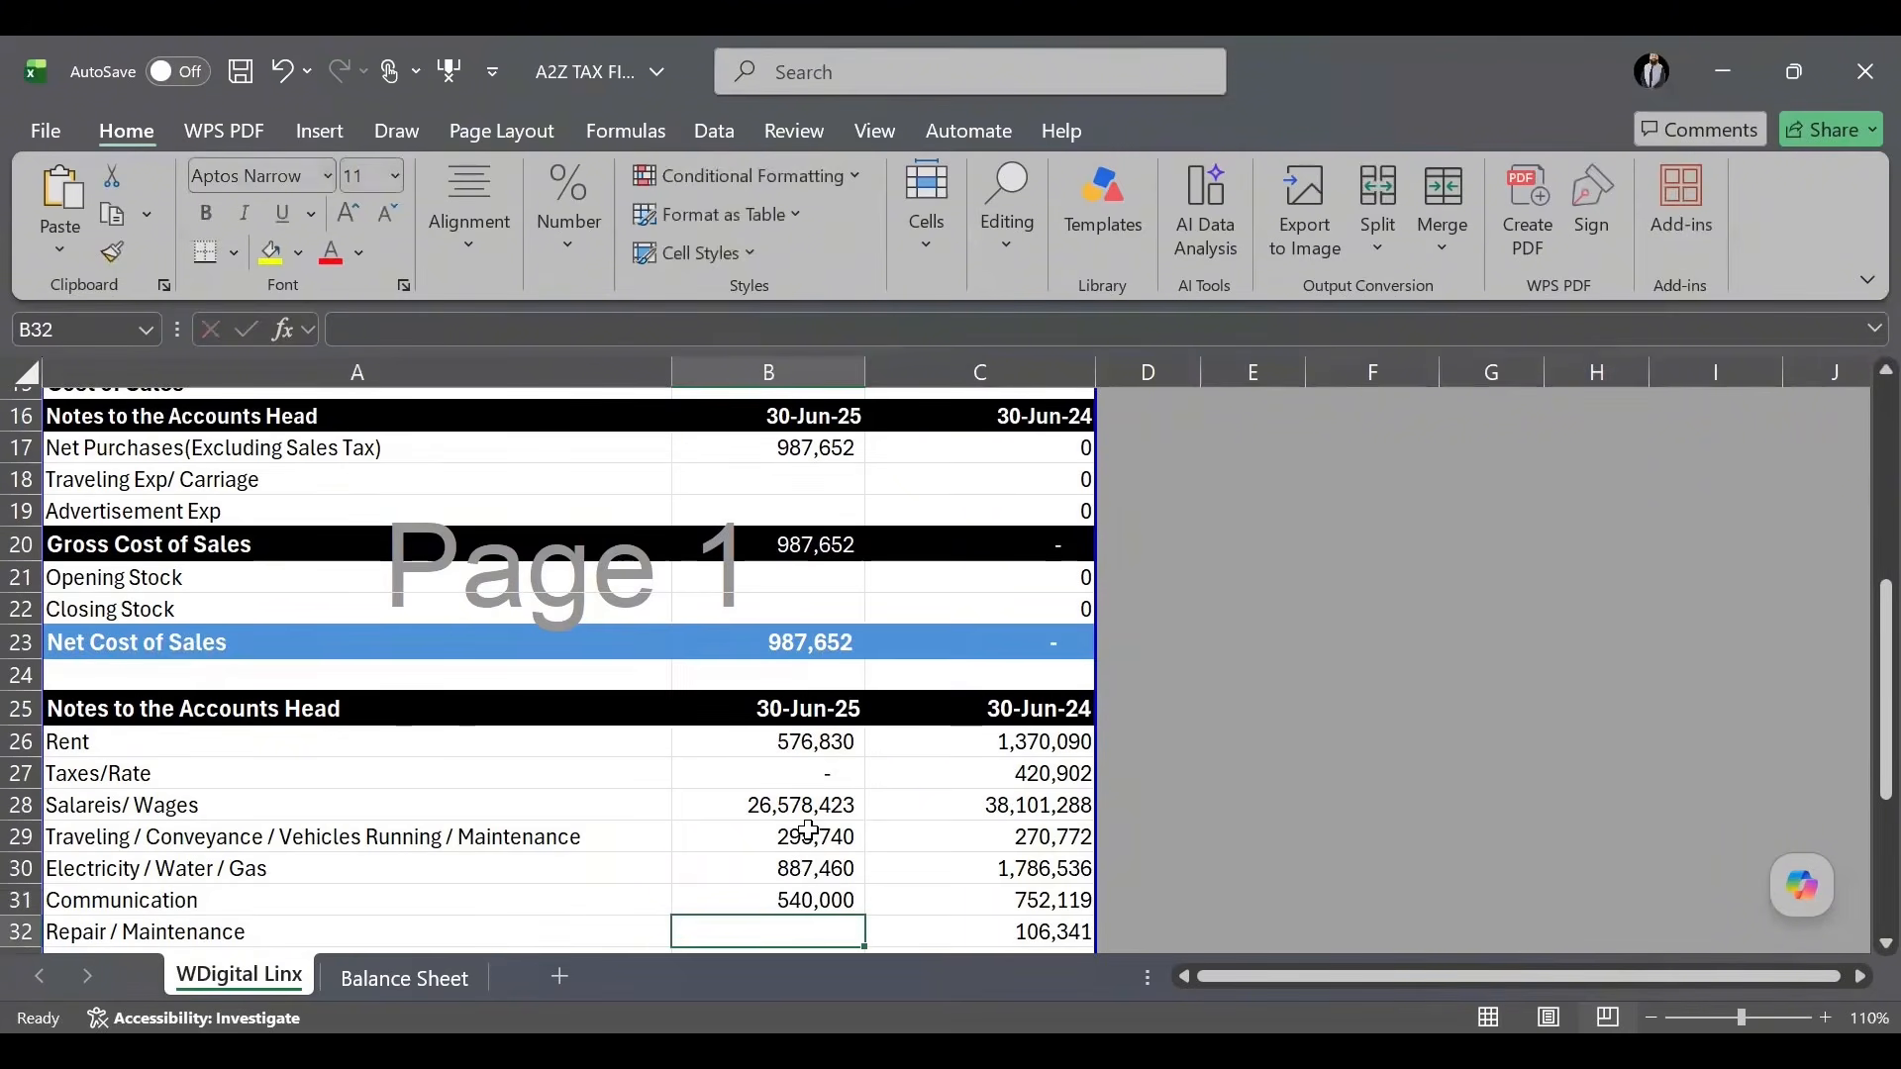
Enter Repair/Maintenance 135,640, Stationery 45,640, Advertisement 310,000 and Professional Charges 275,000, leaving Insurance blank.
scroll(807, 837, down, 2)
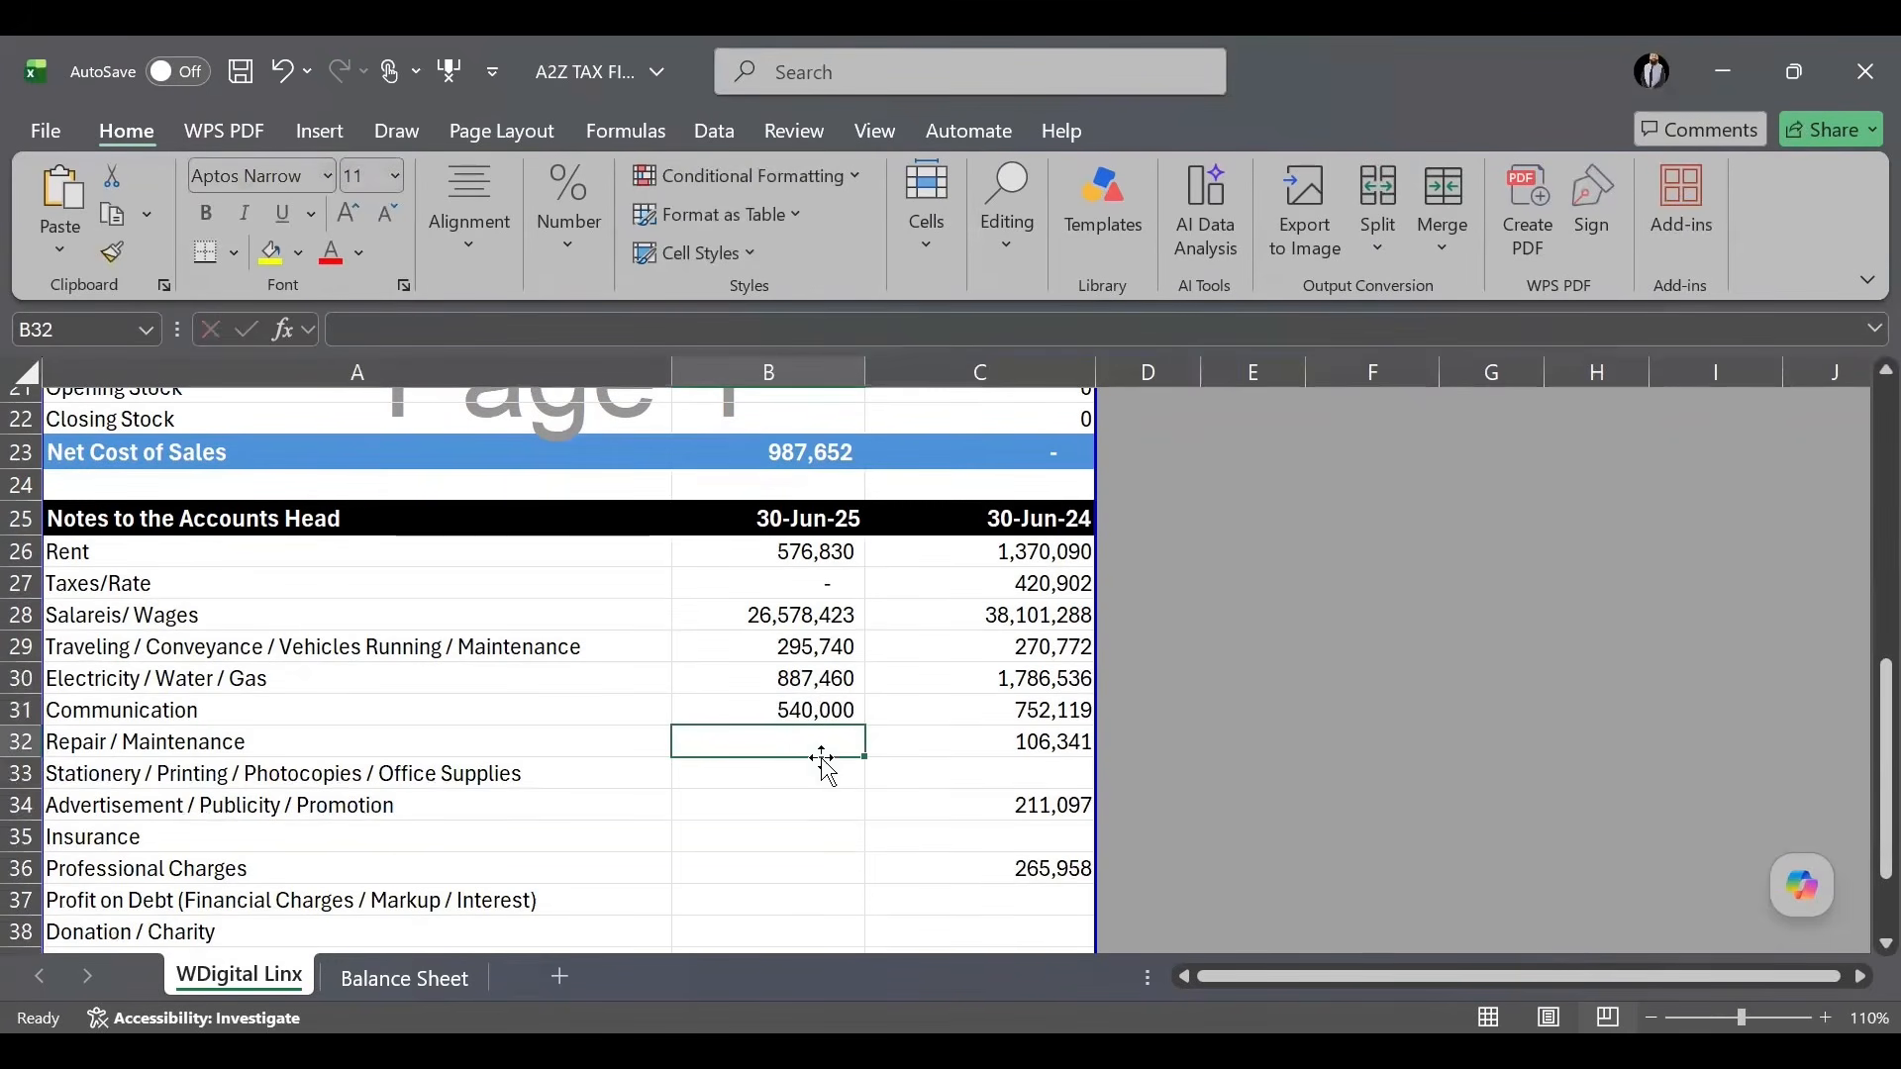
text(0)
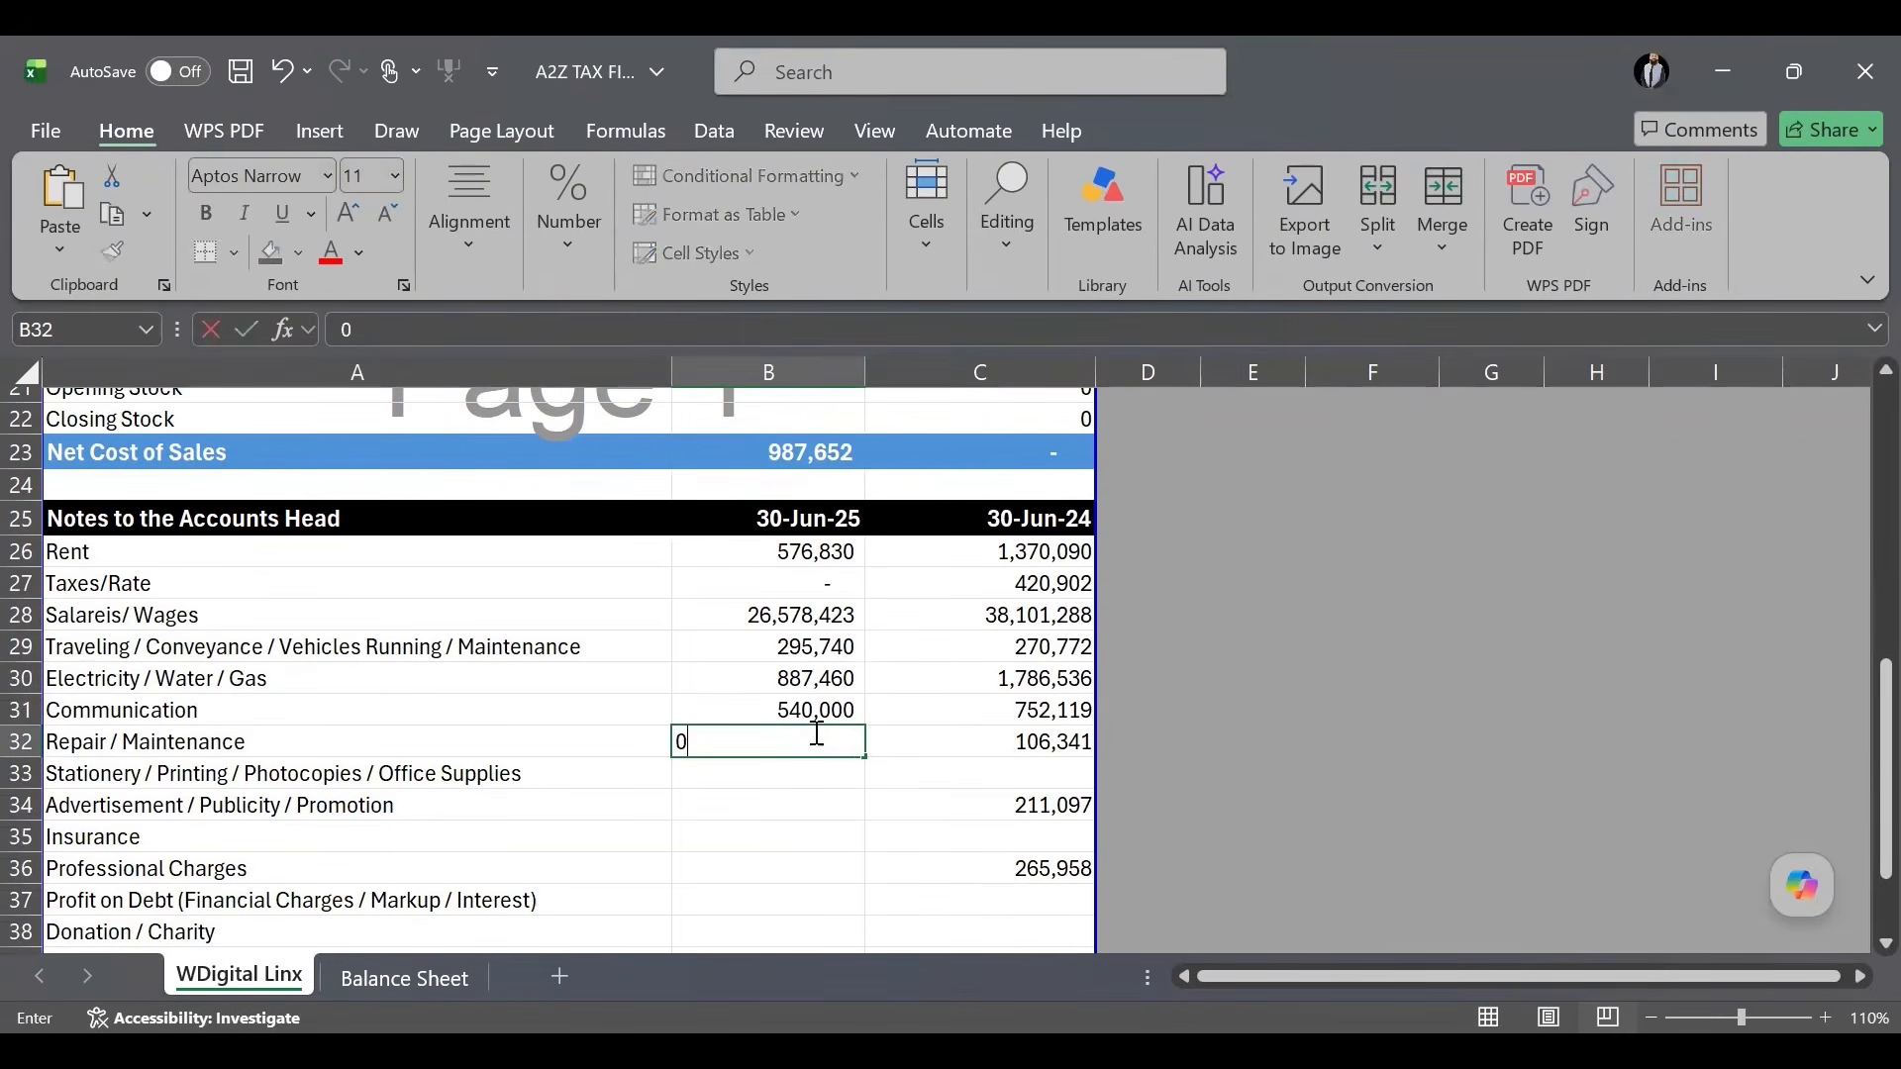
key(Return)
click(814, 733)
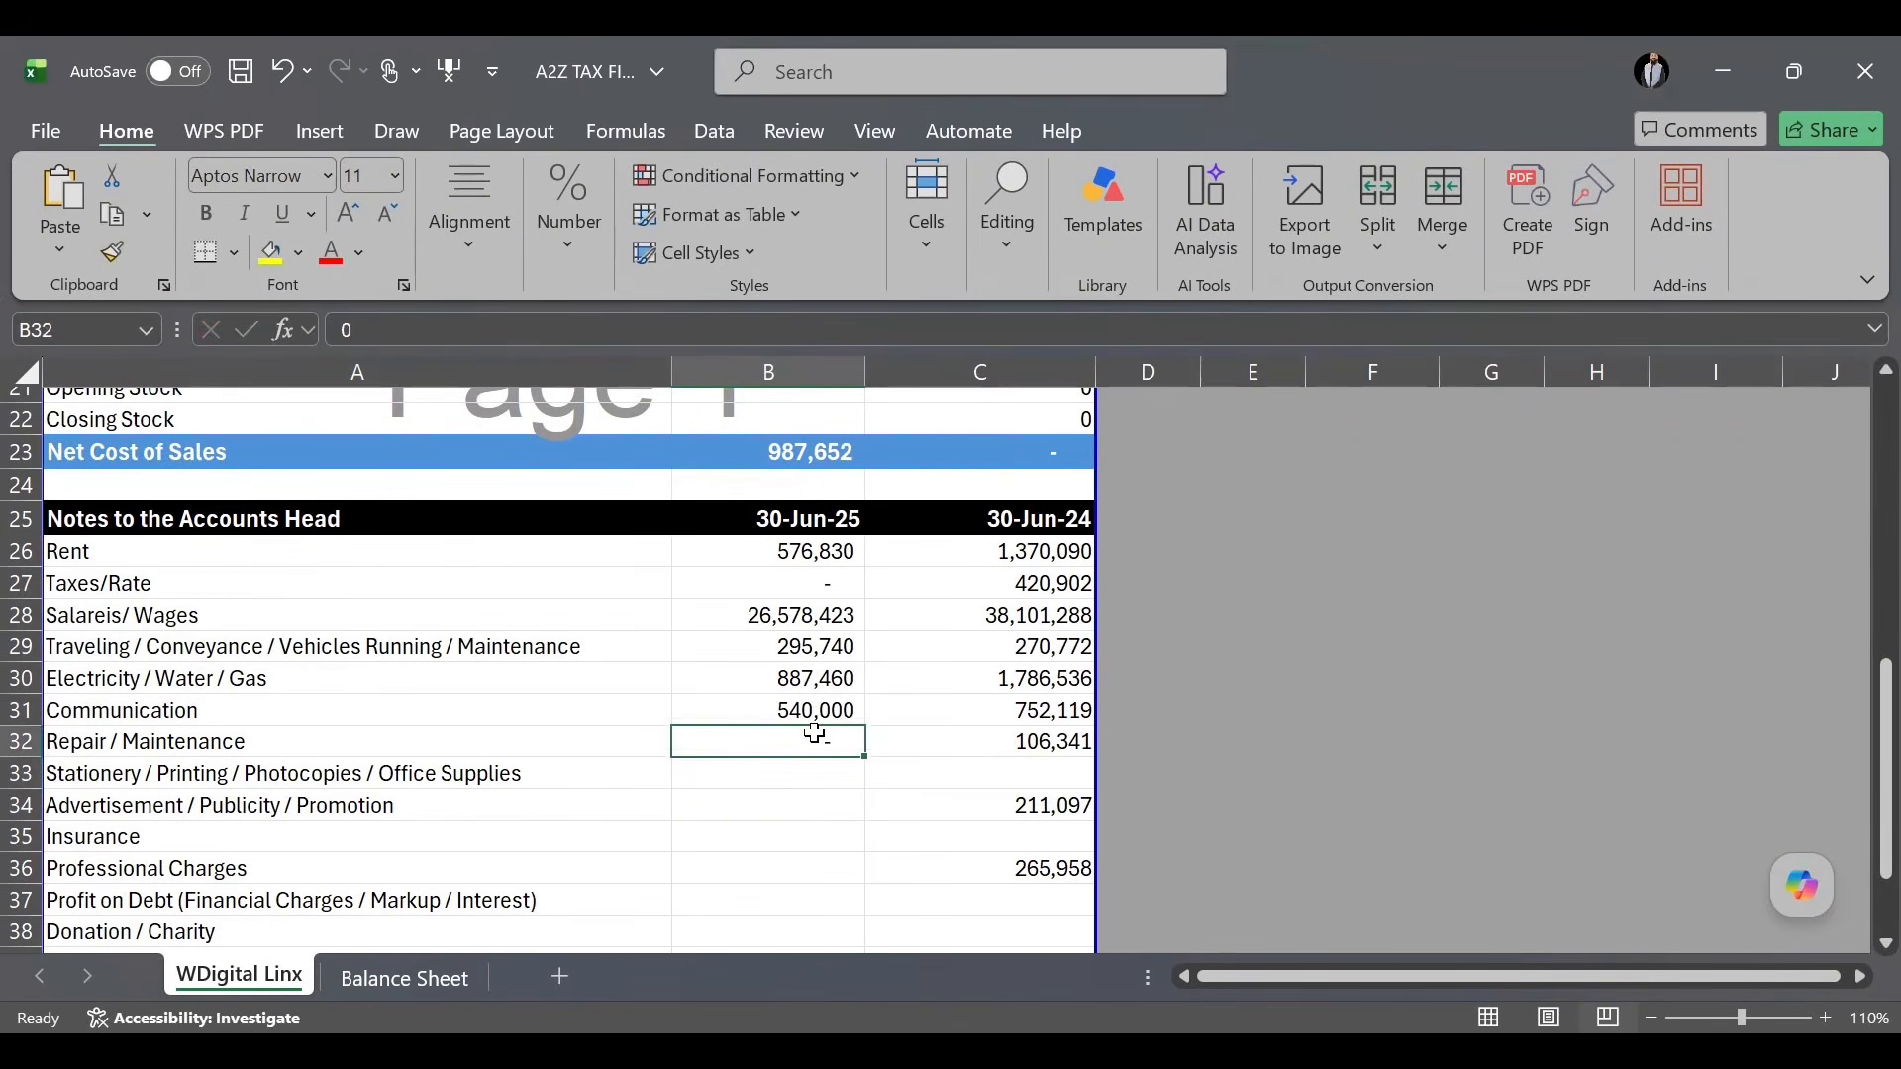
text(1)
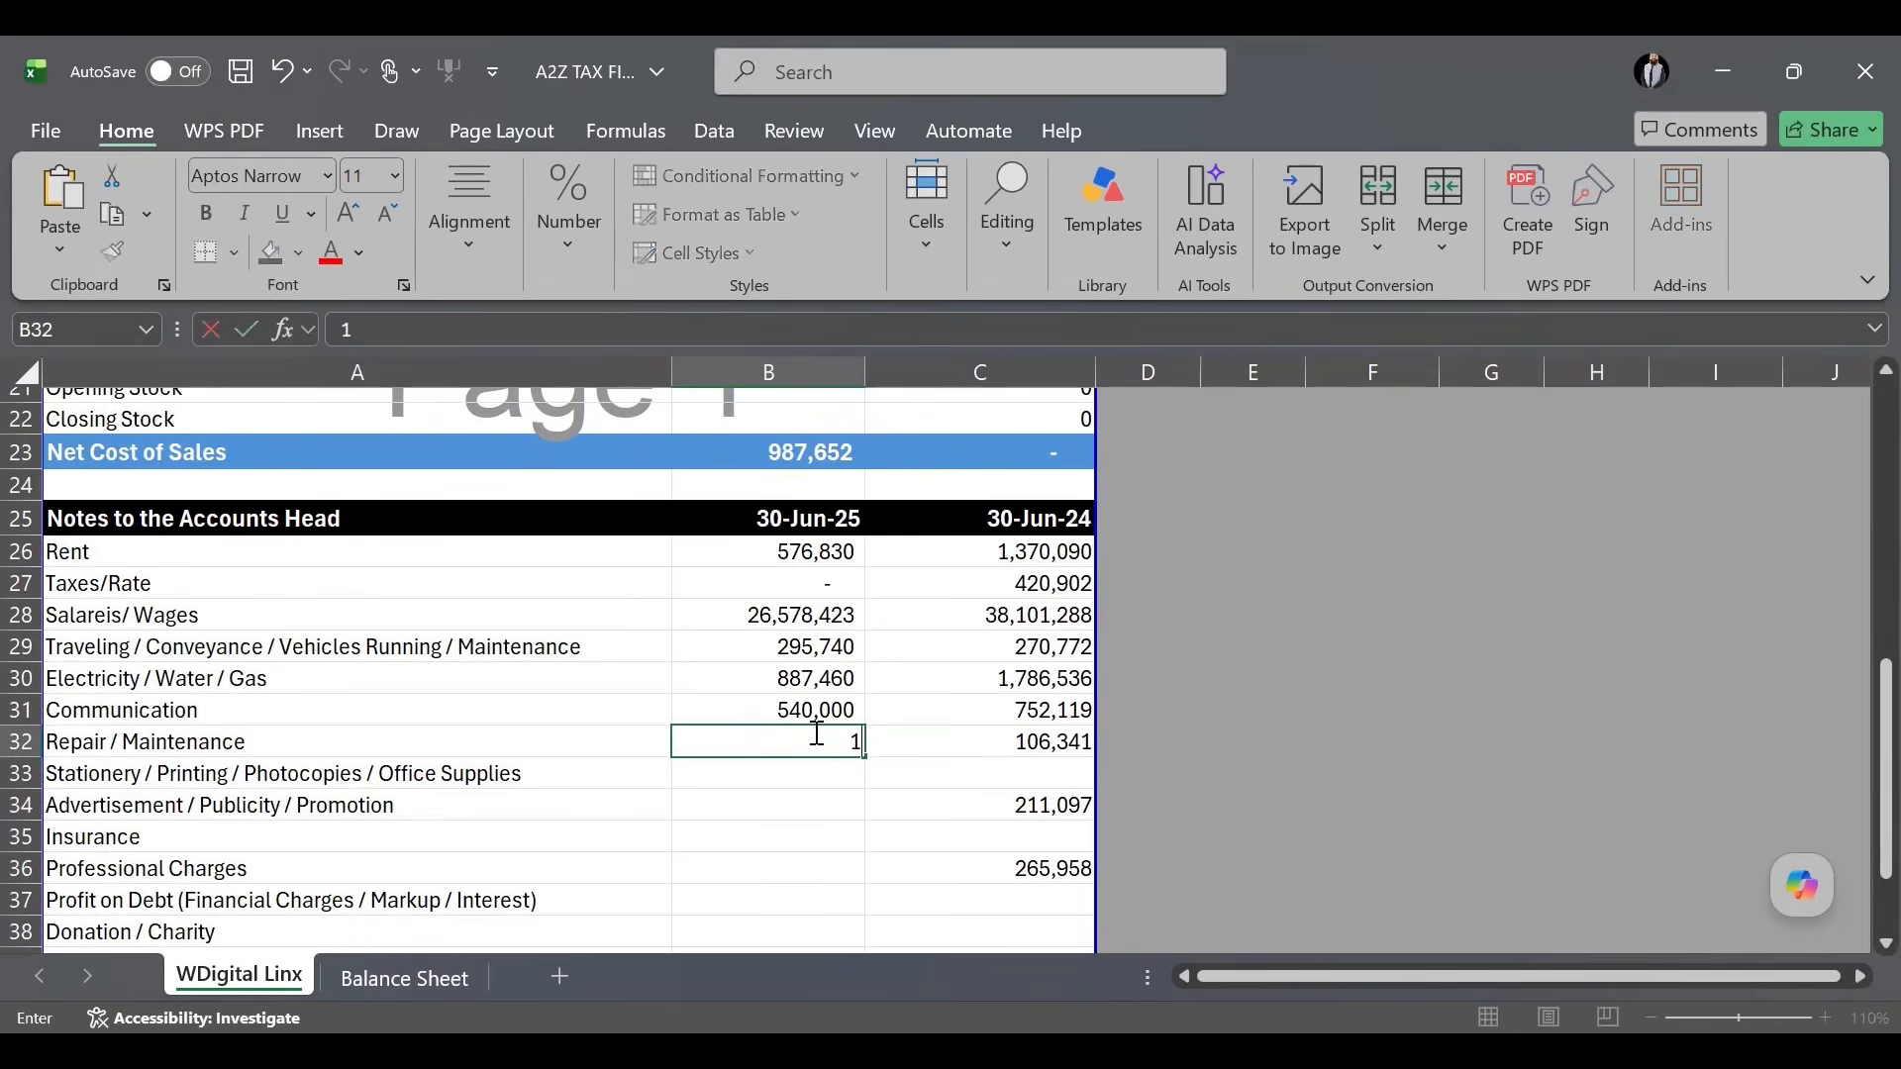
text(35,640)
key(Return)
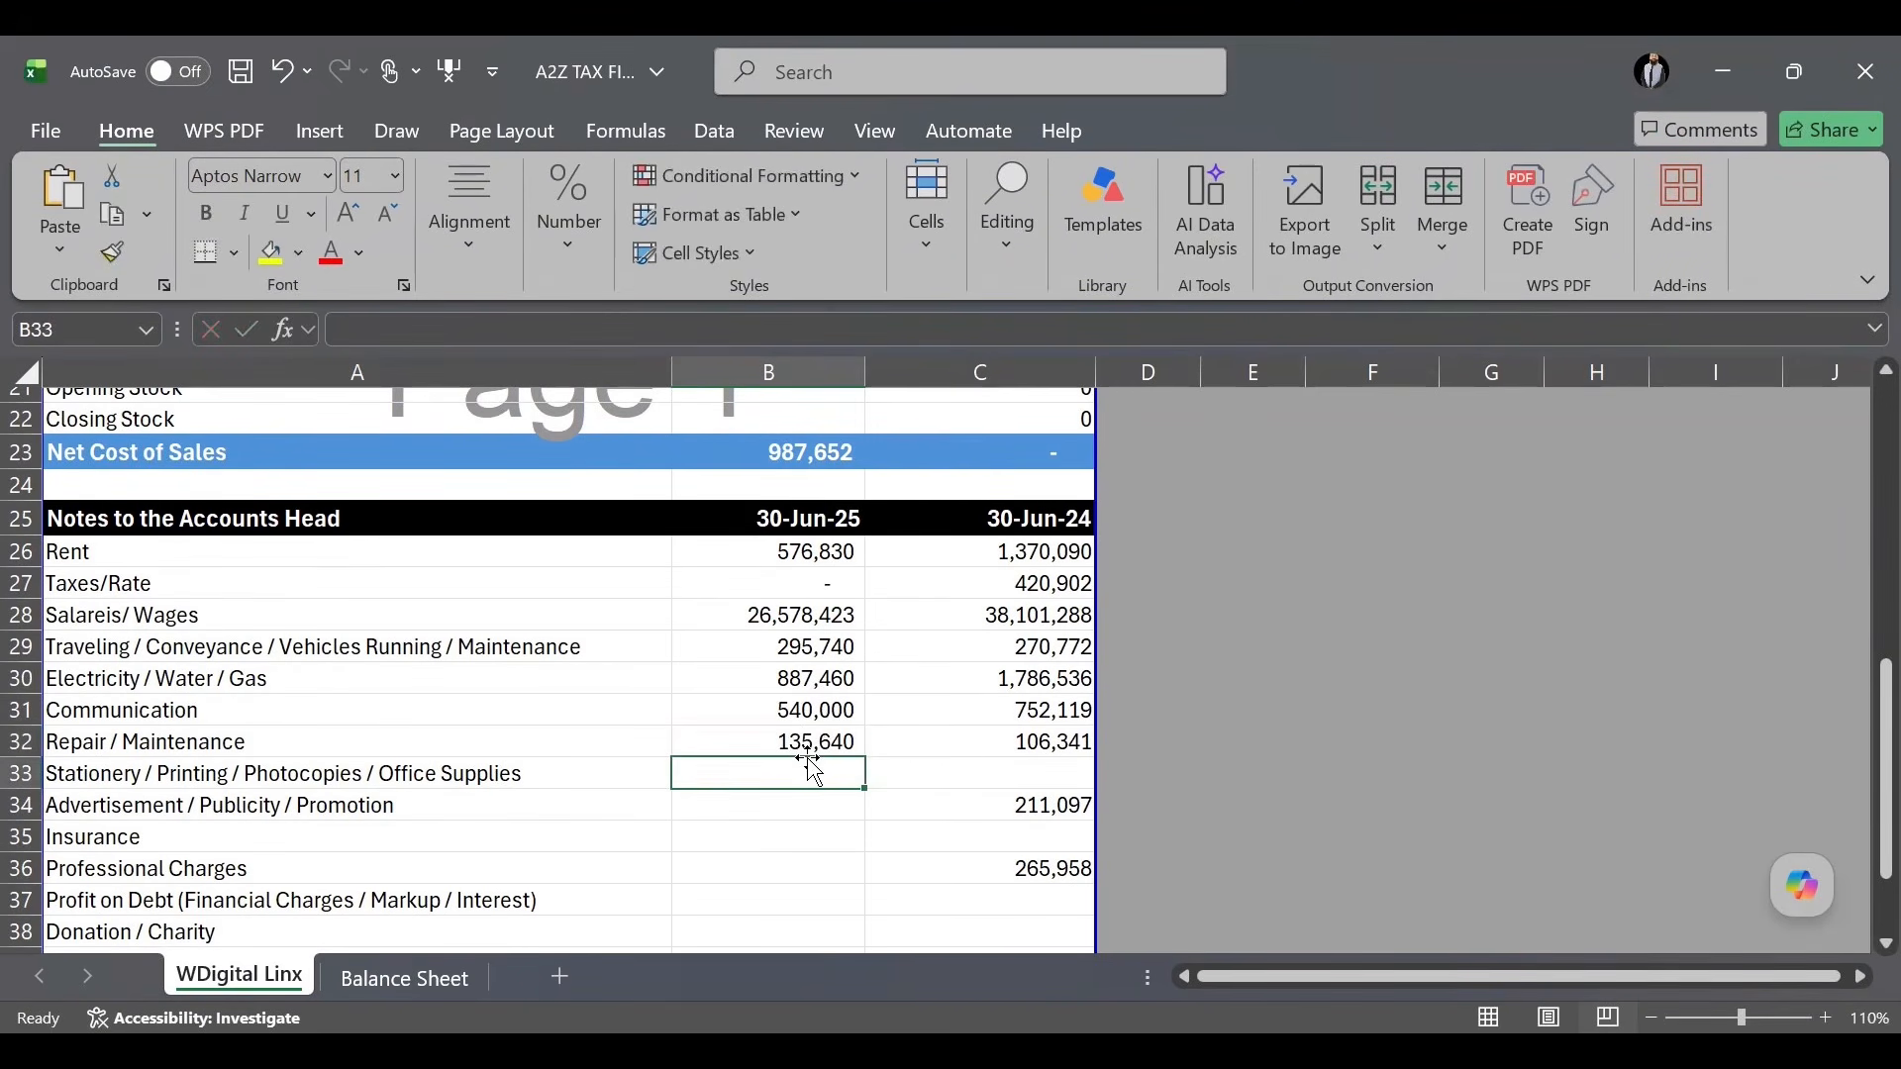
text(45)
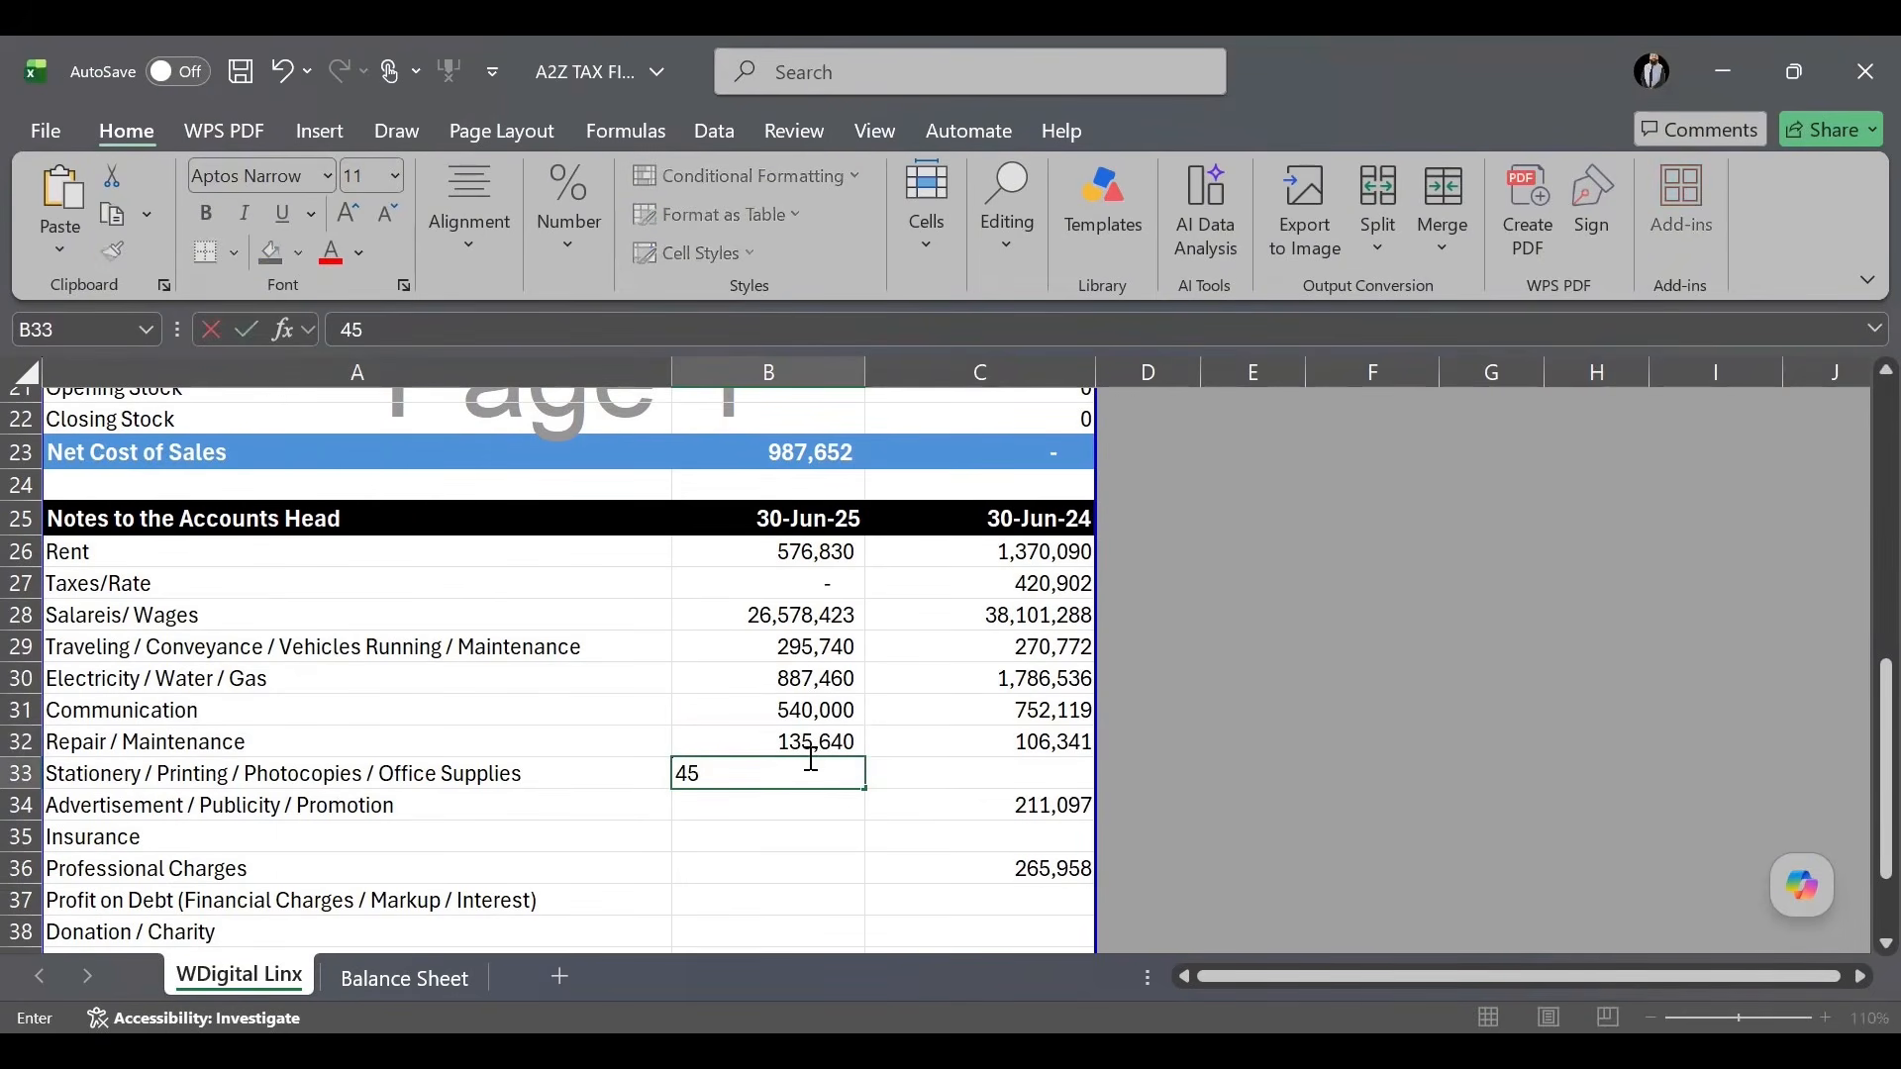
text(,640)
key(Return)
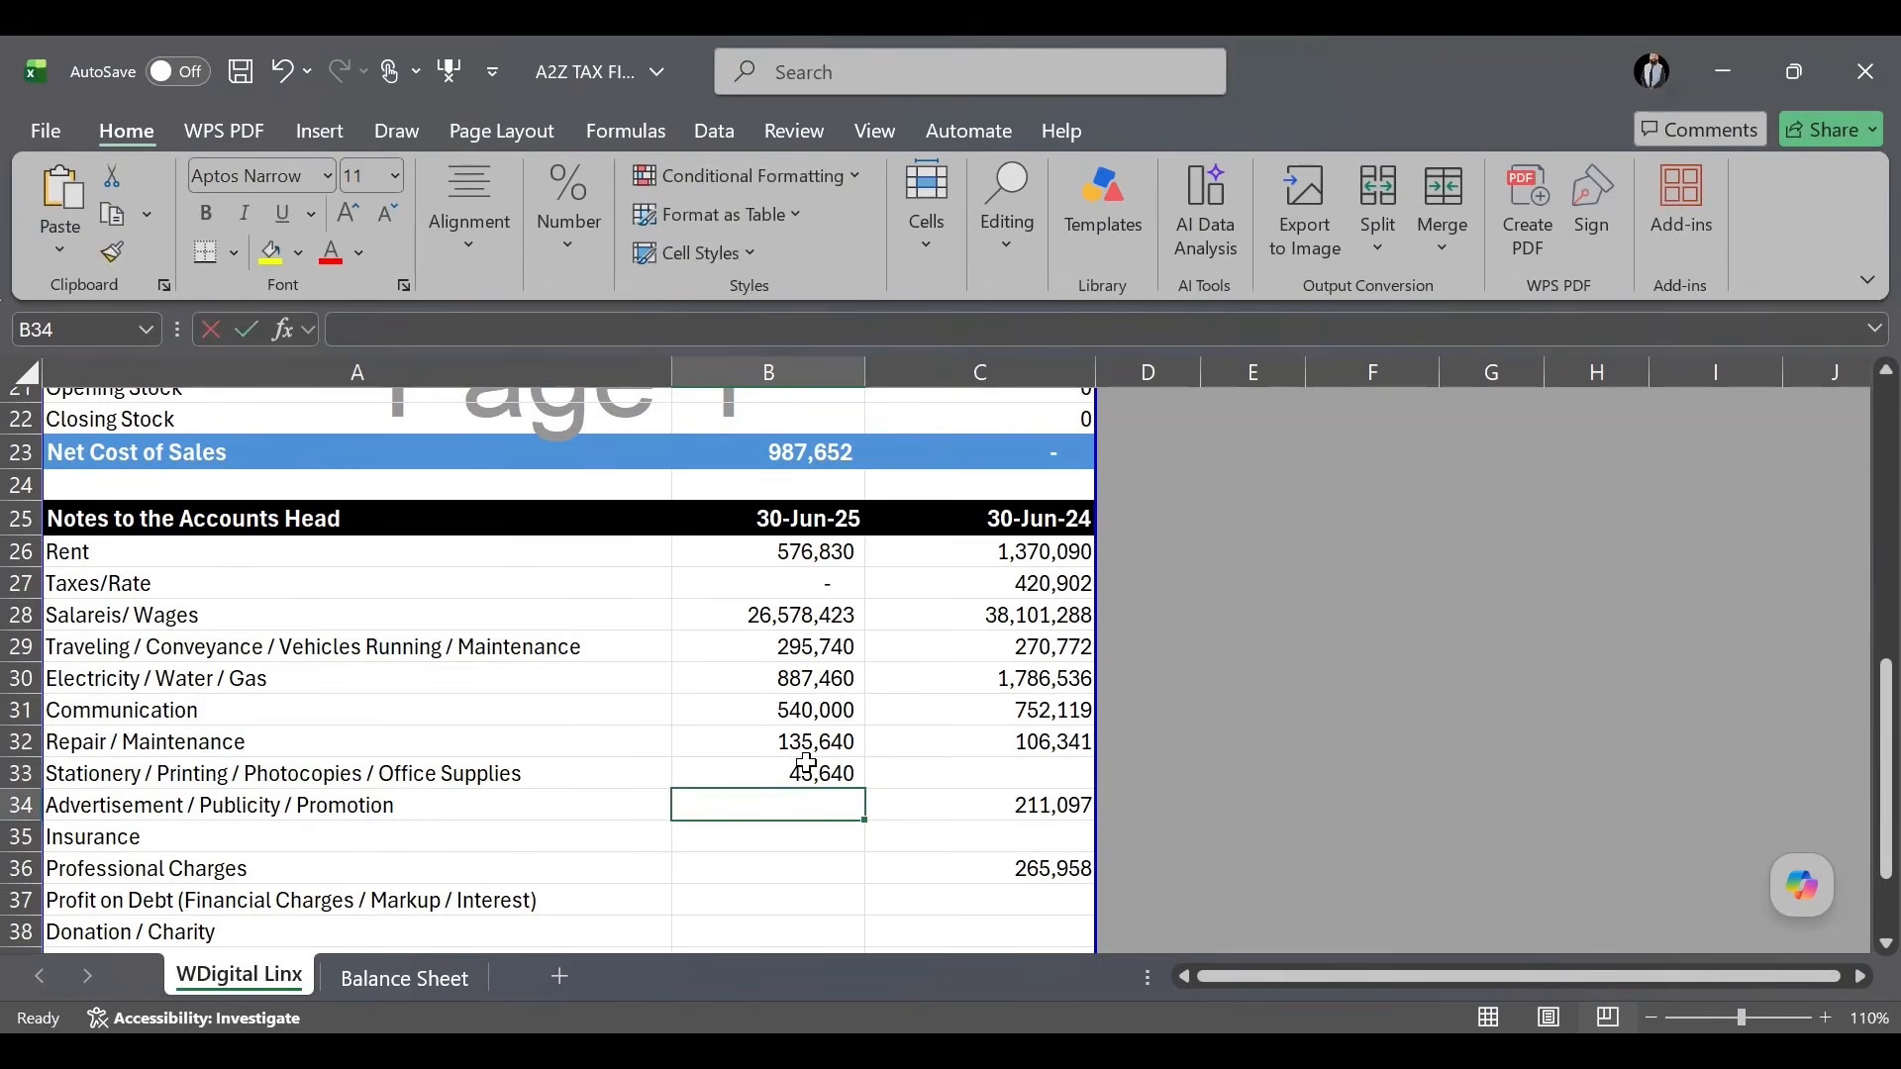
text(310000)
key(Return)
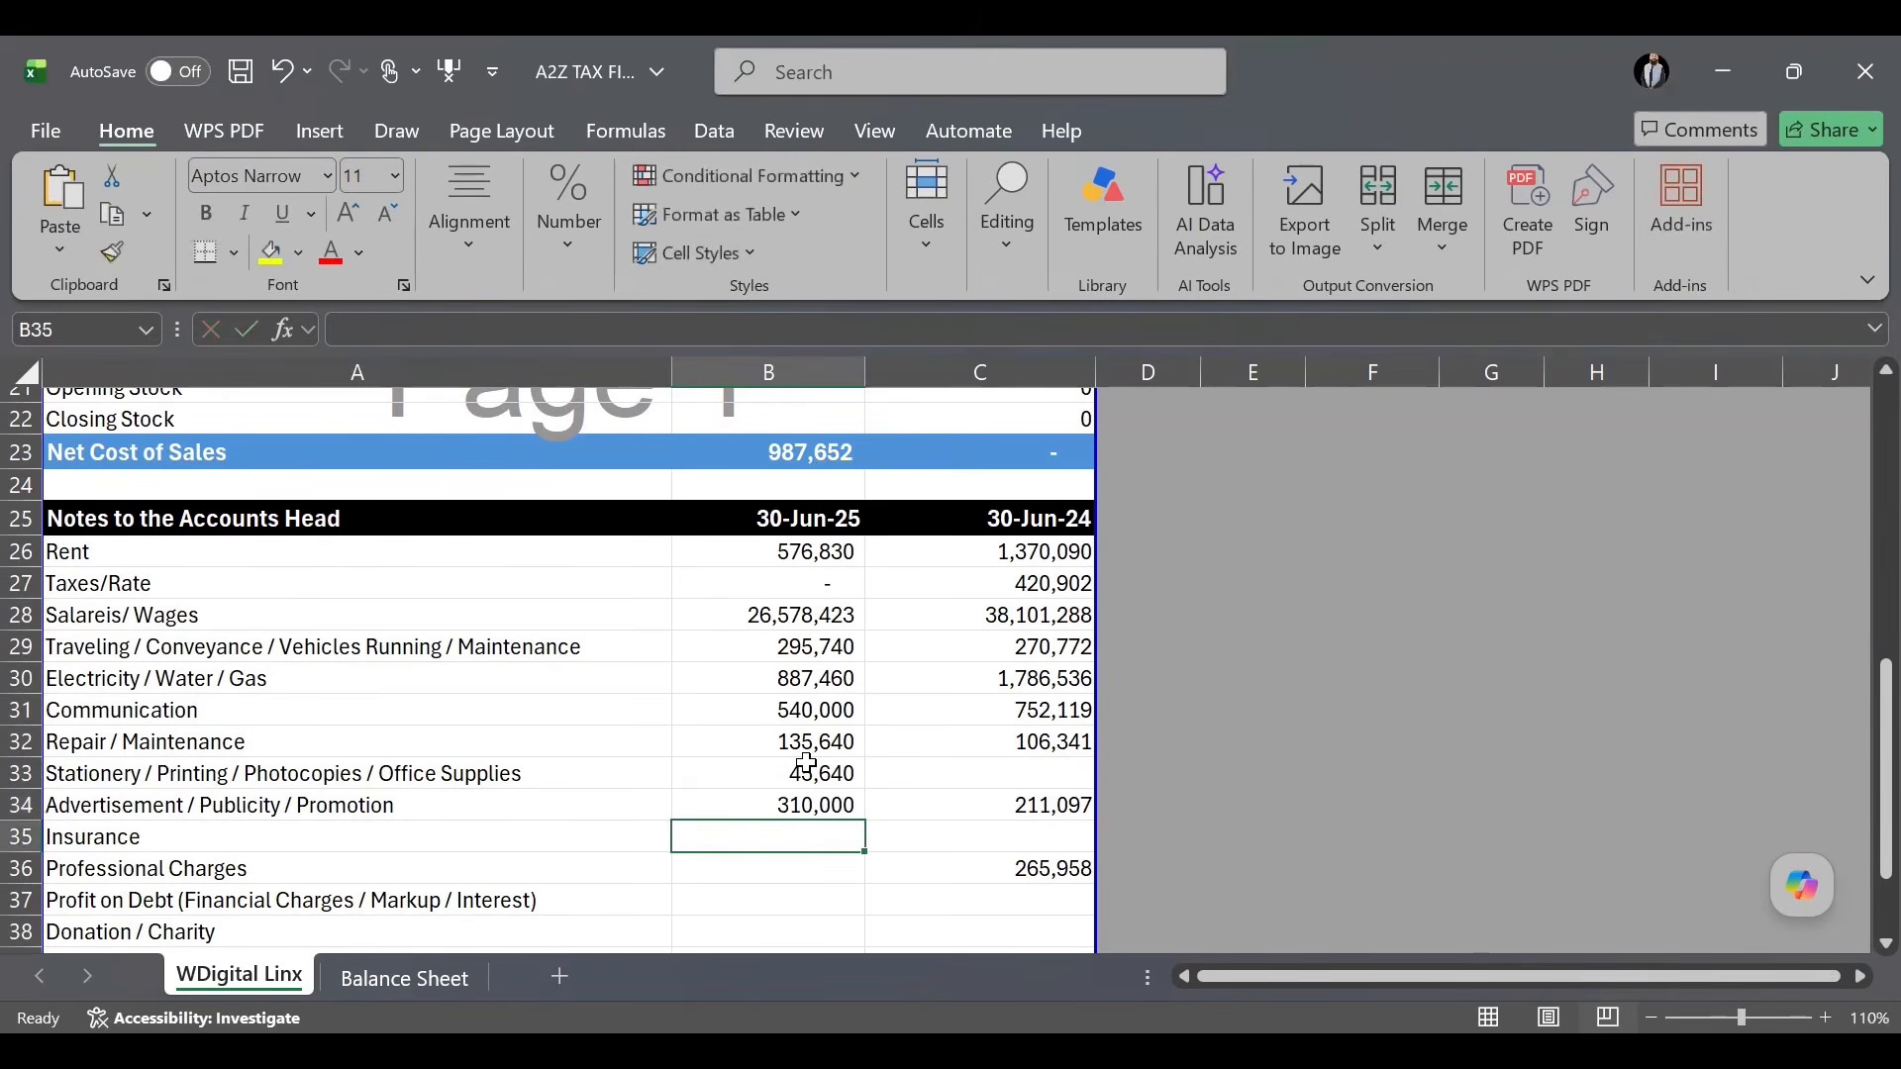
key(Return)
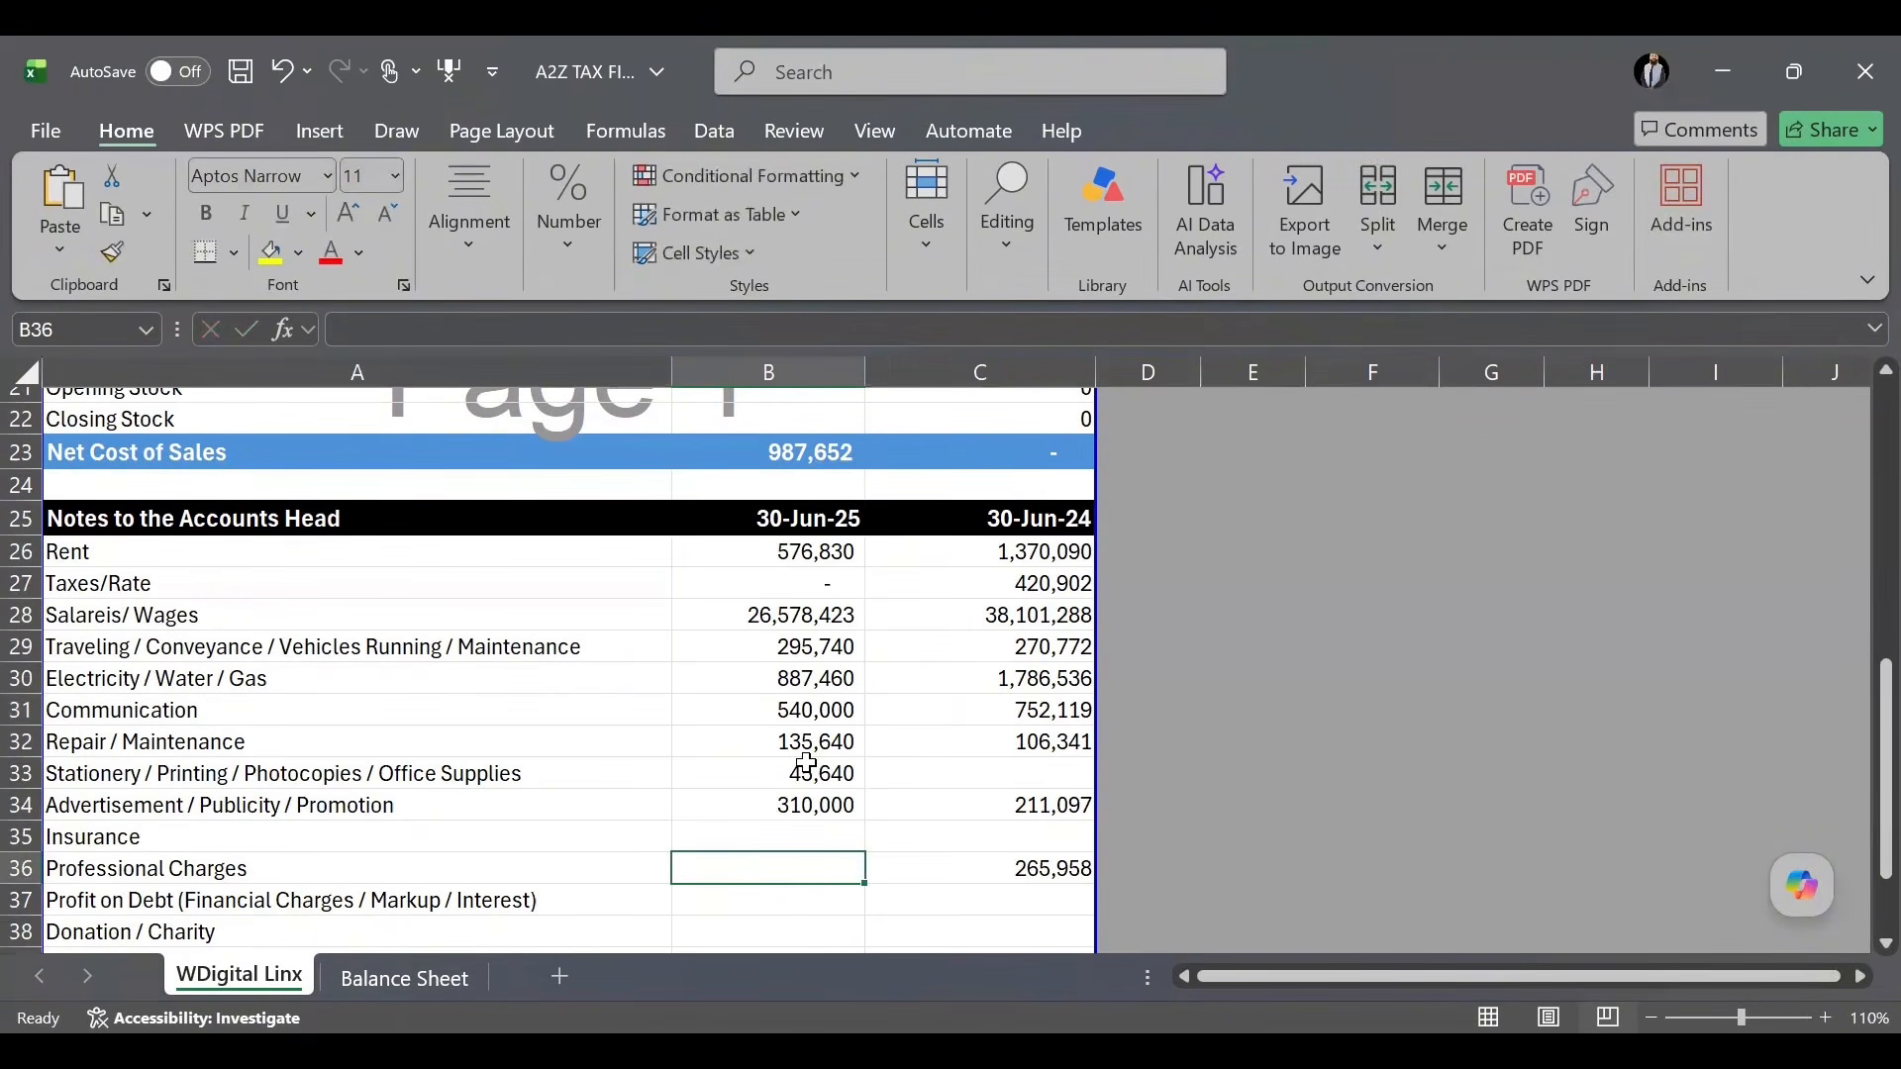
text(275000)
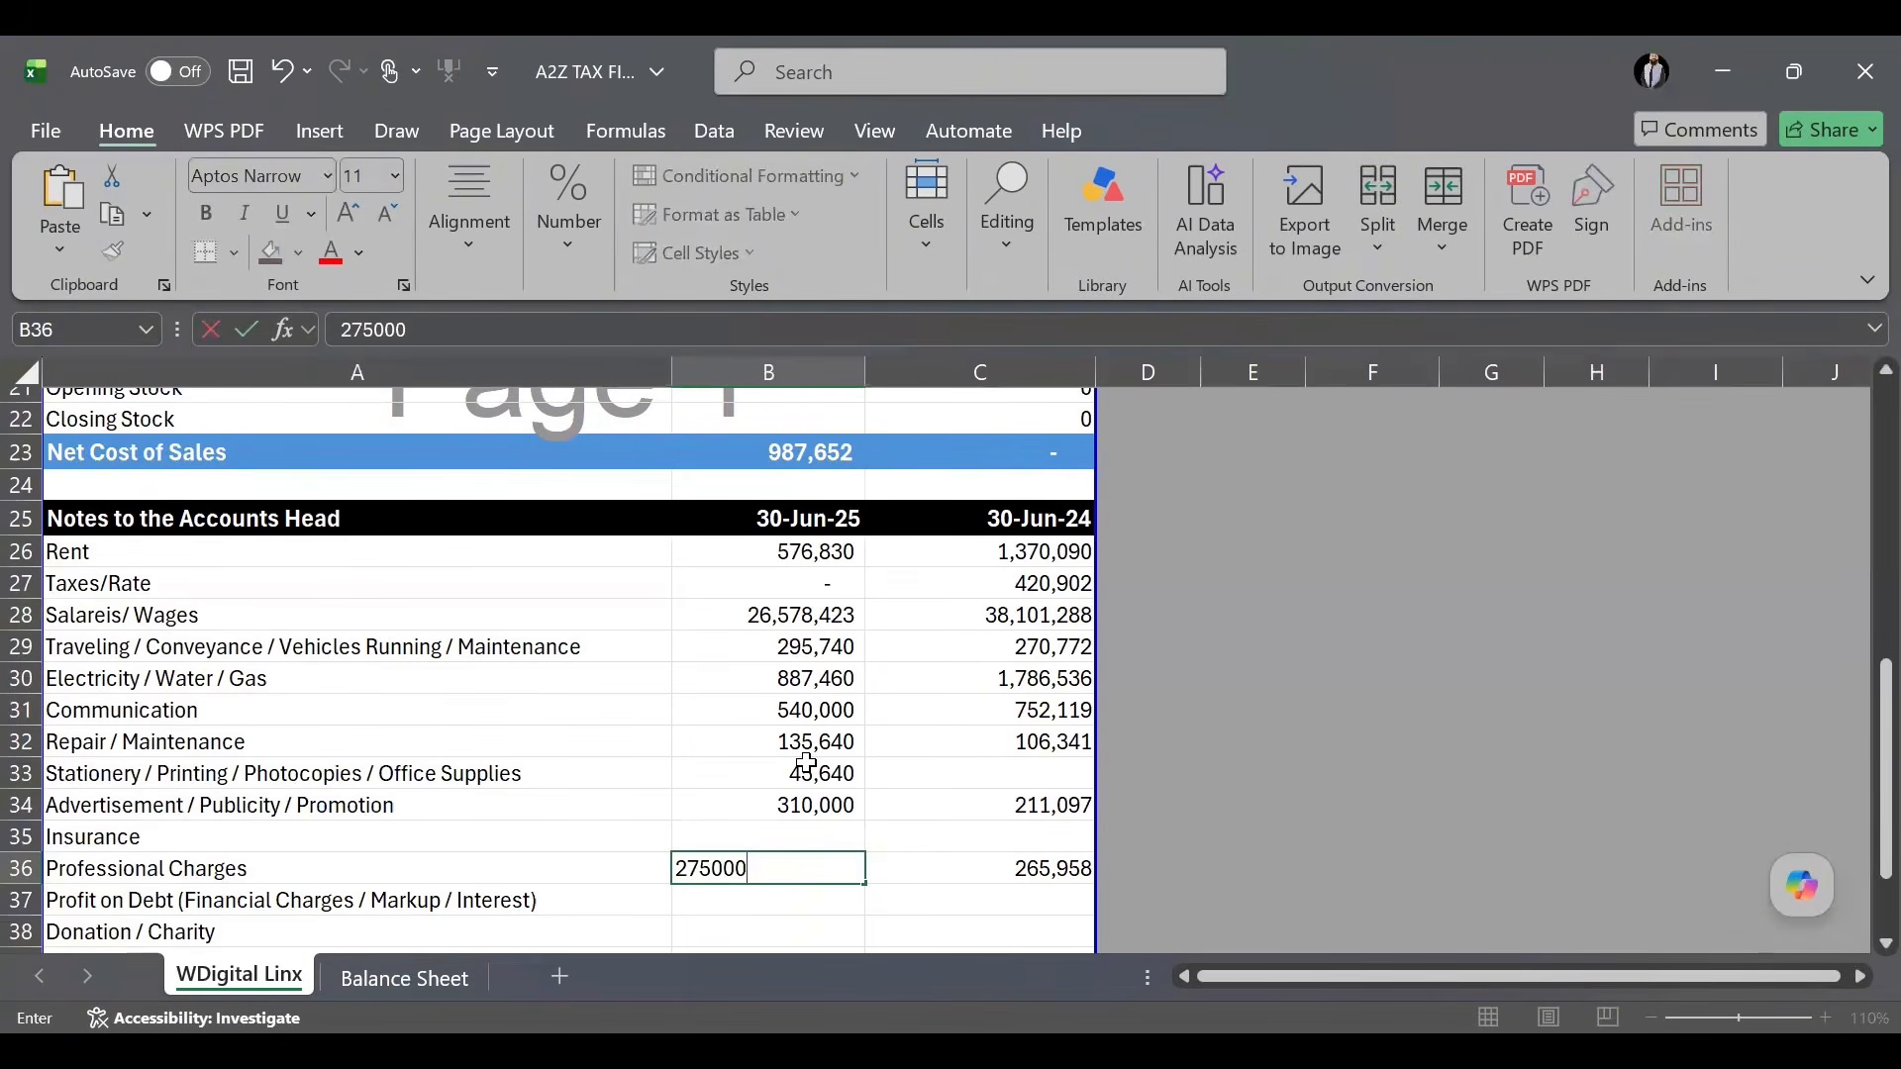
key(Return)
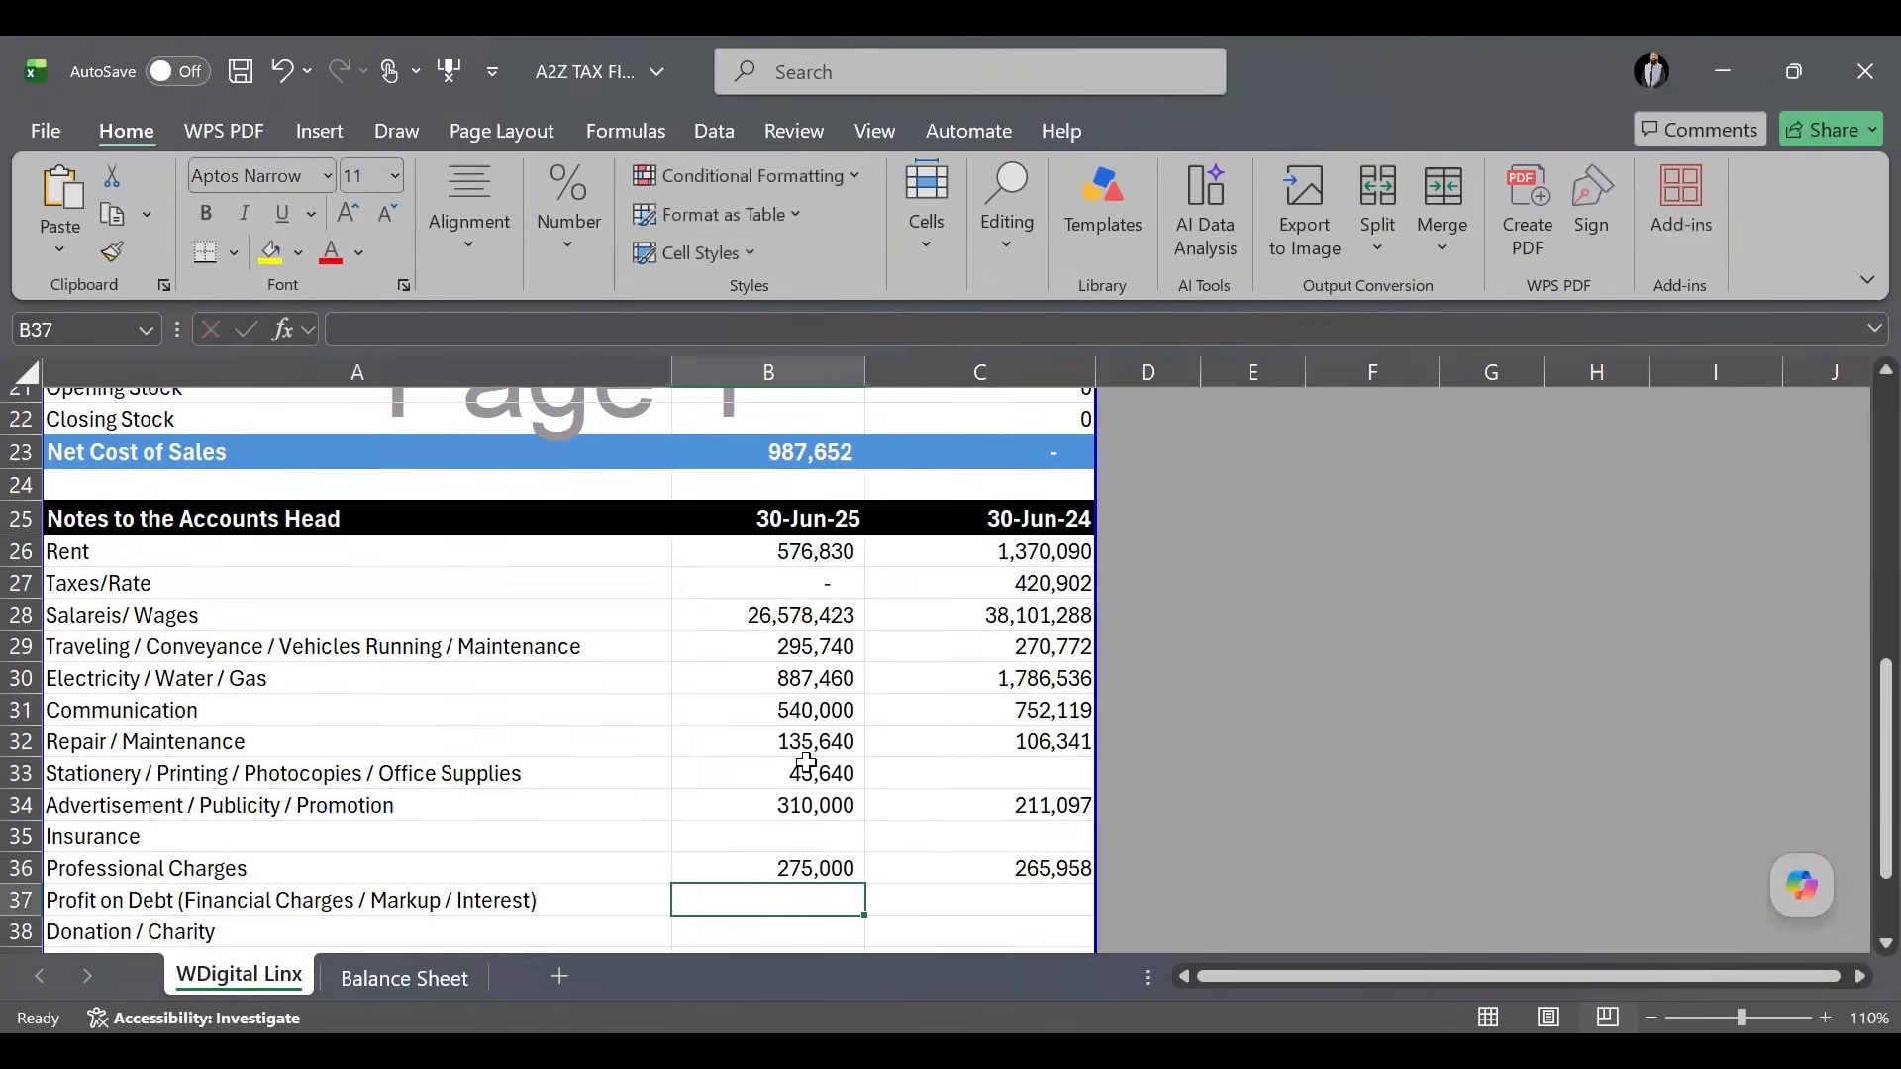
Enter Other Indirect Expenses in B40, correcting 1,876,540 to 1,276,540.
scroll(817, 741, up, 3)
scroll(817, 740, up, 1)
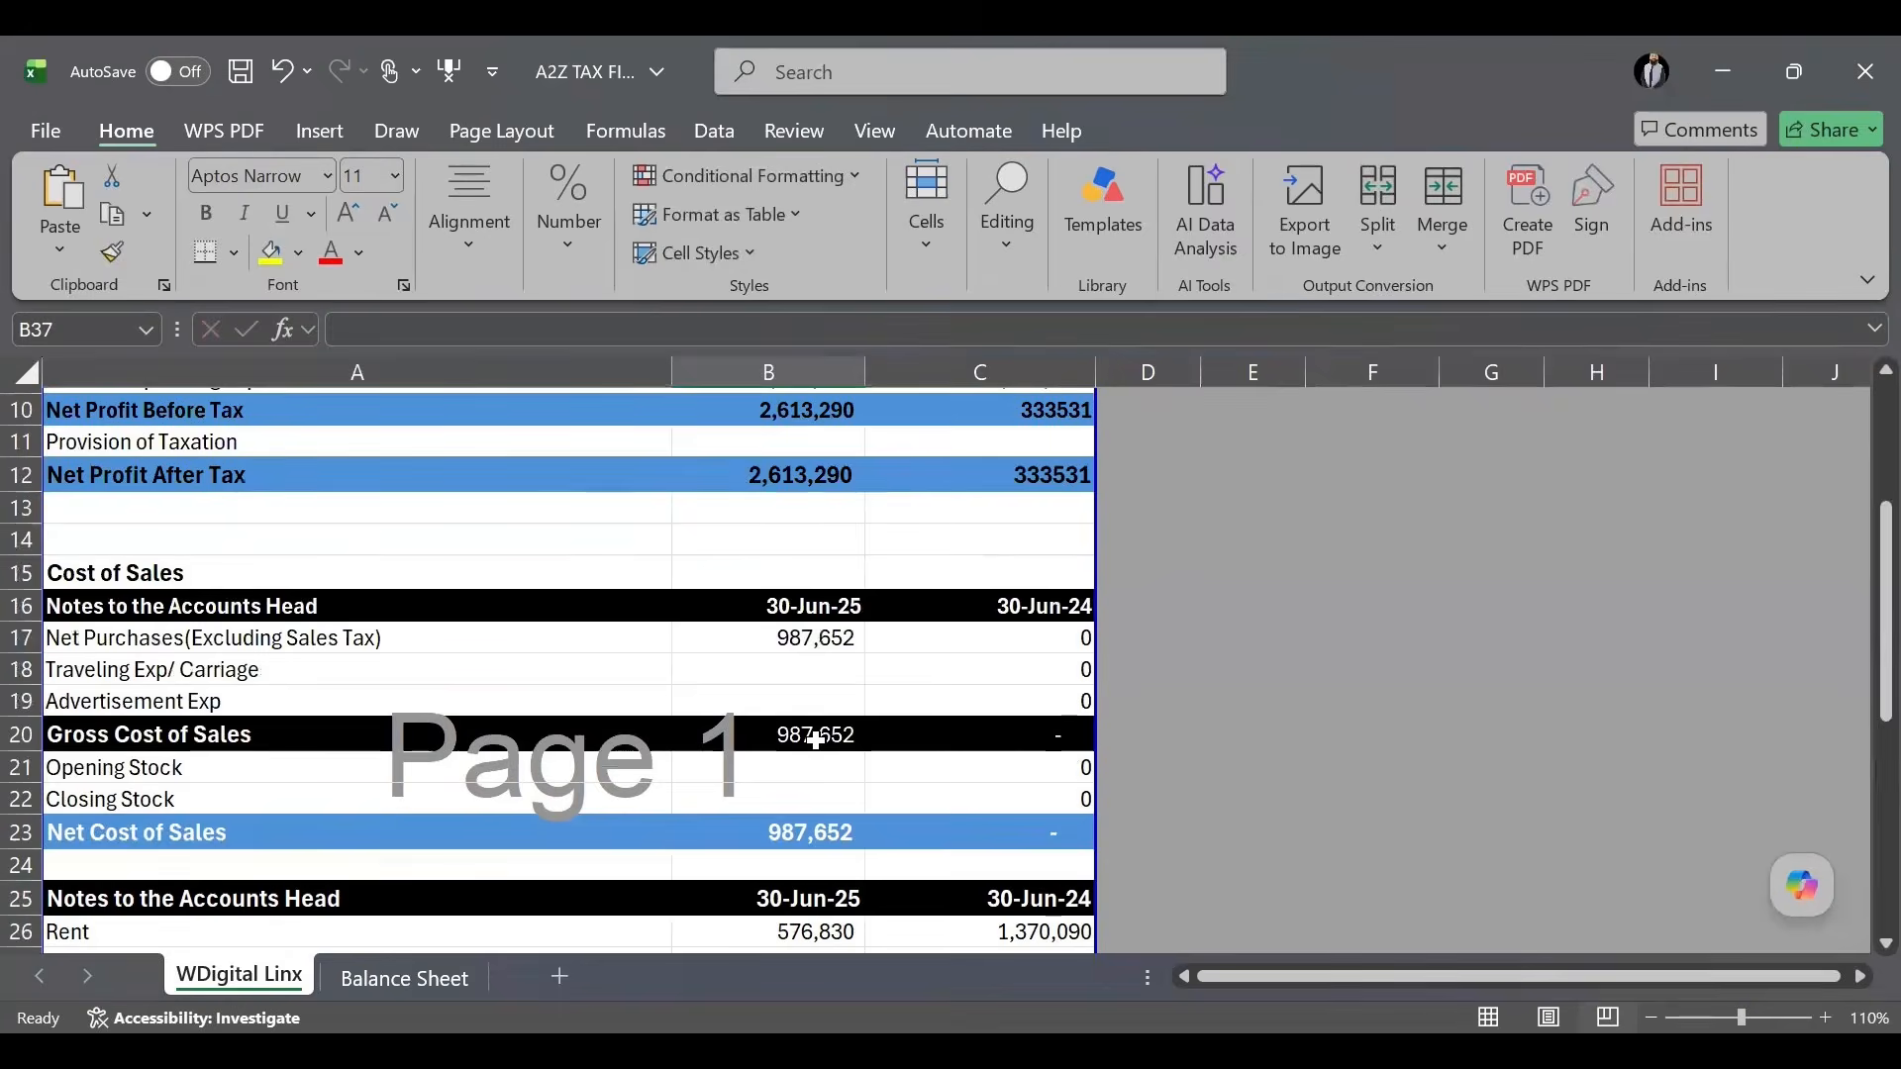
scroll(817, 740, down, 7)
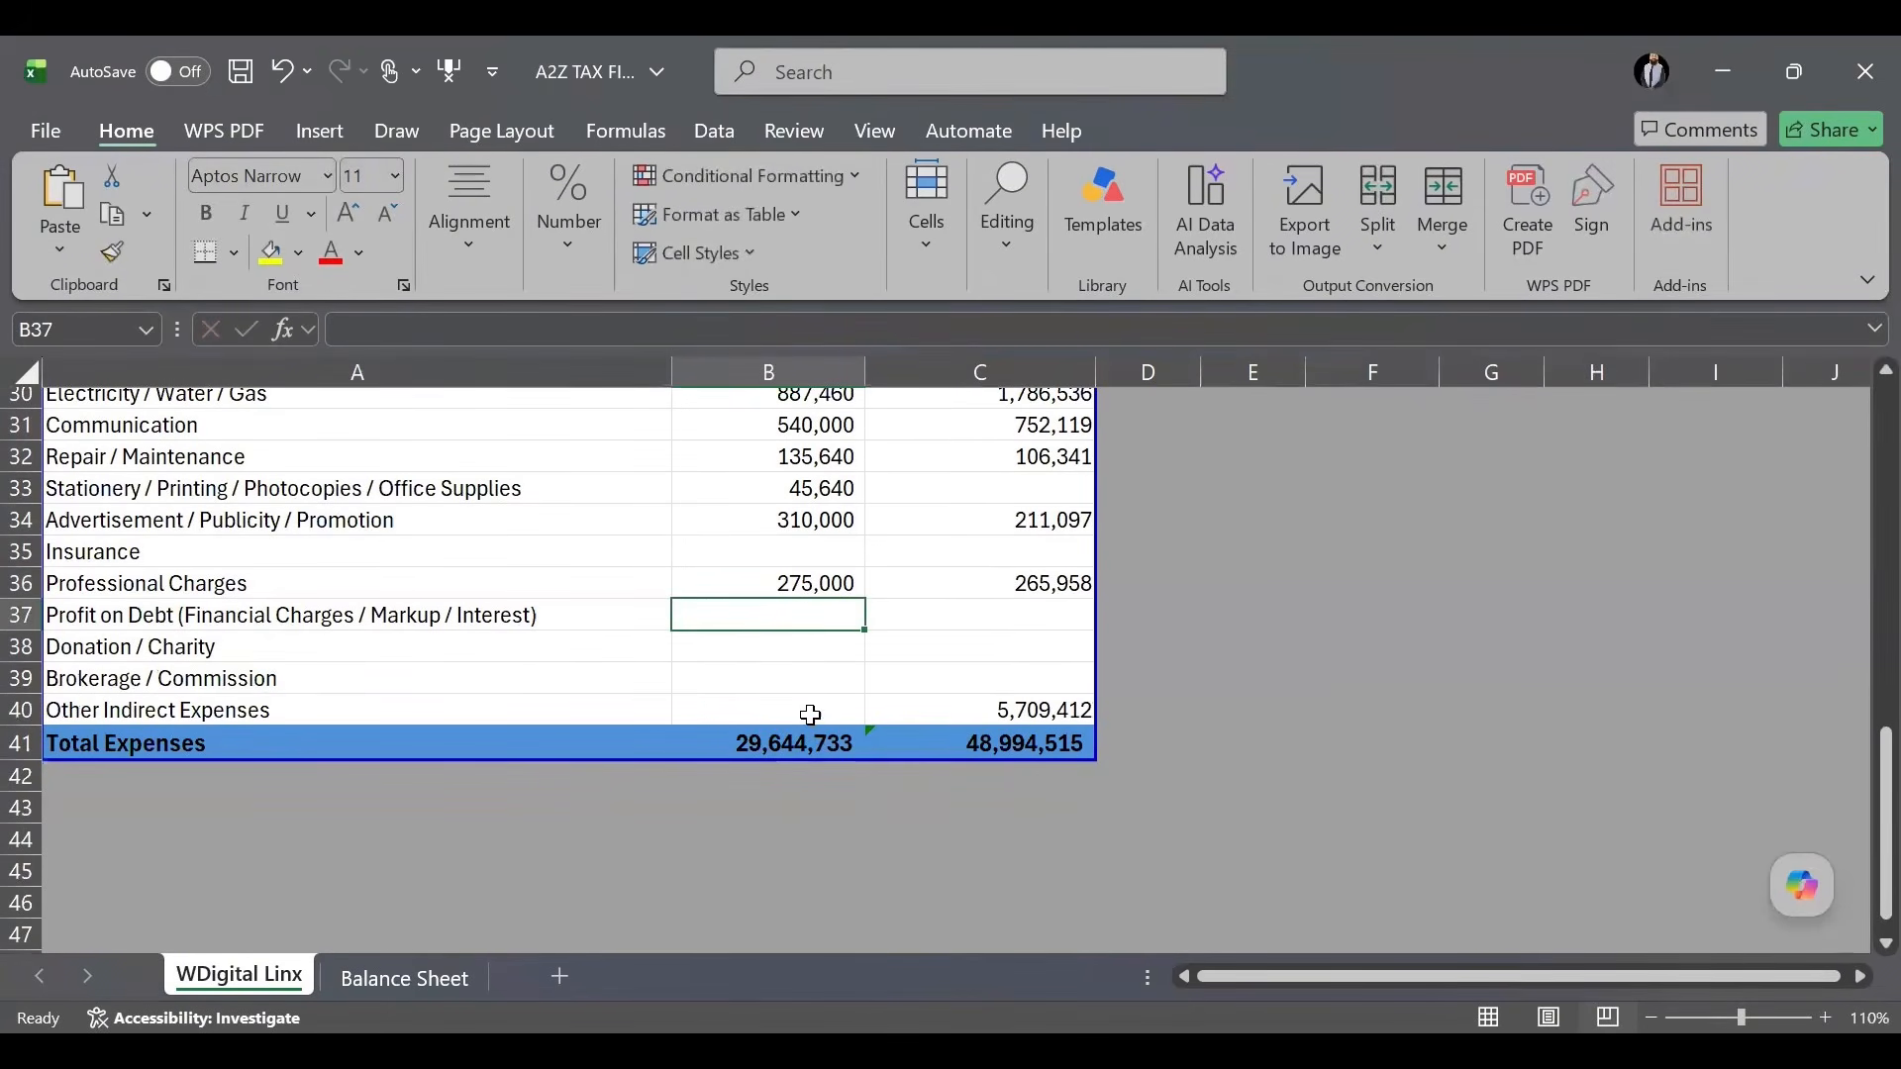
click(831, 708)
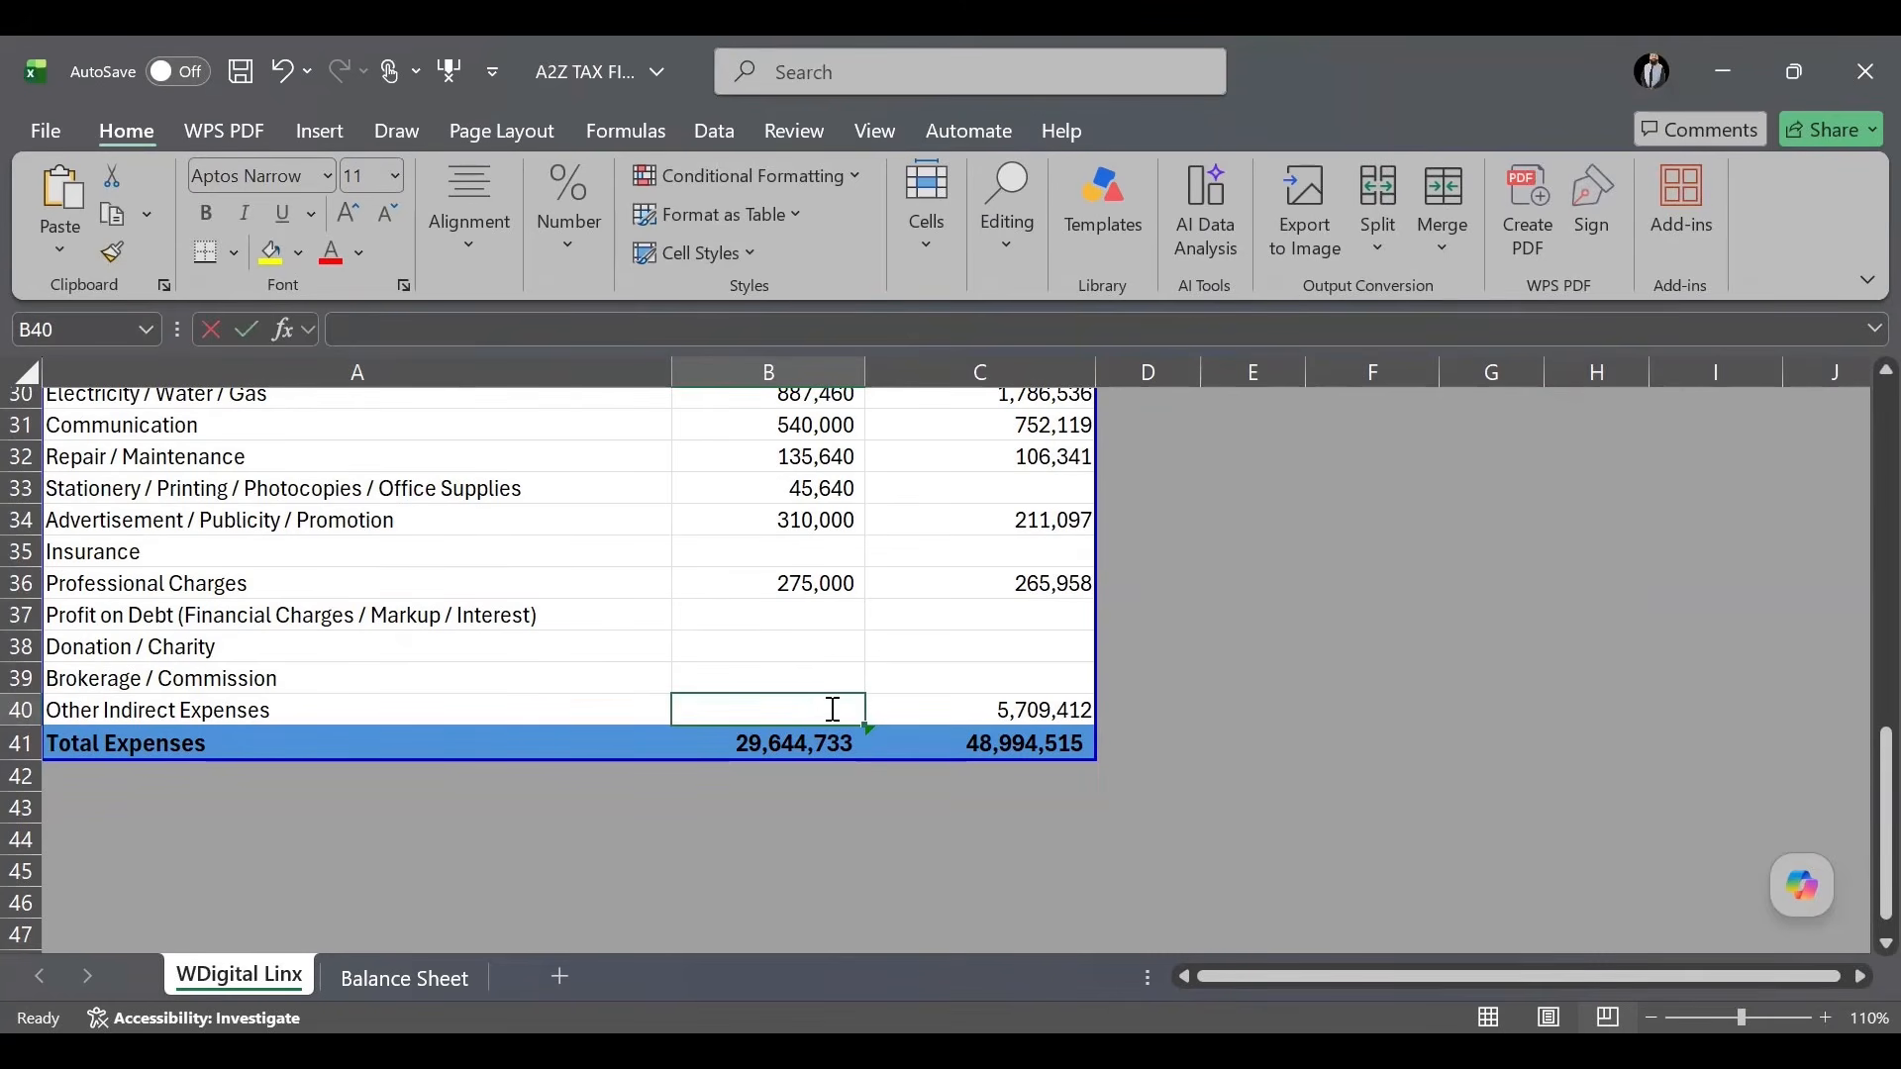
text(1,876,54)
text(0)
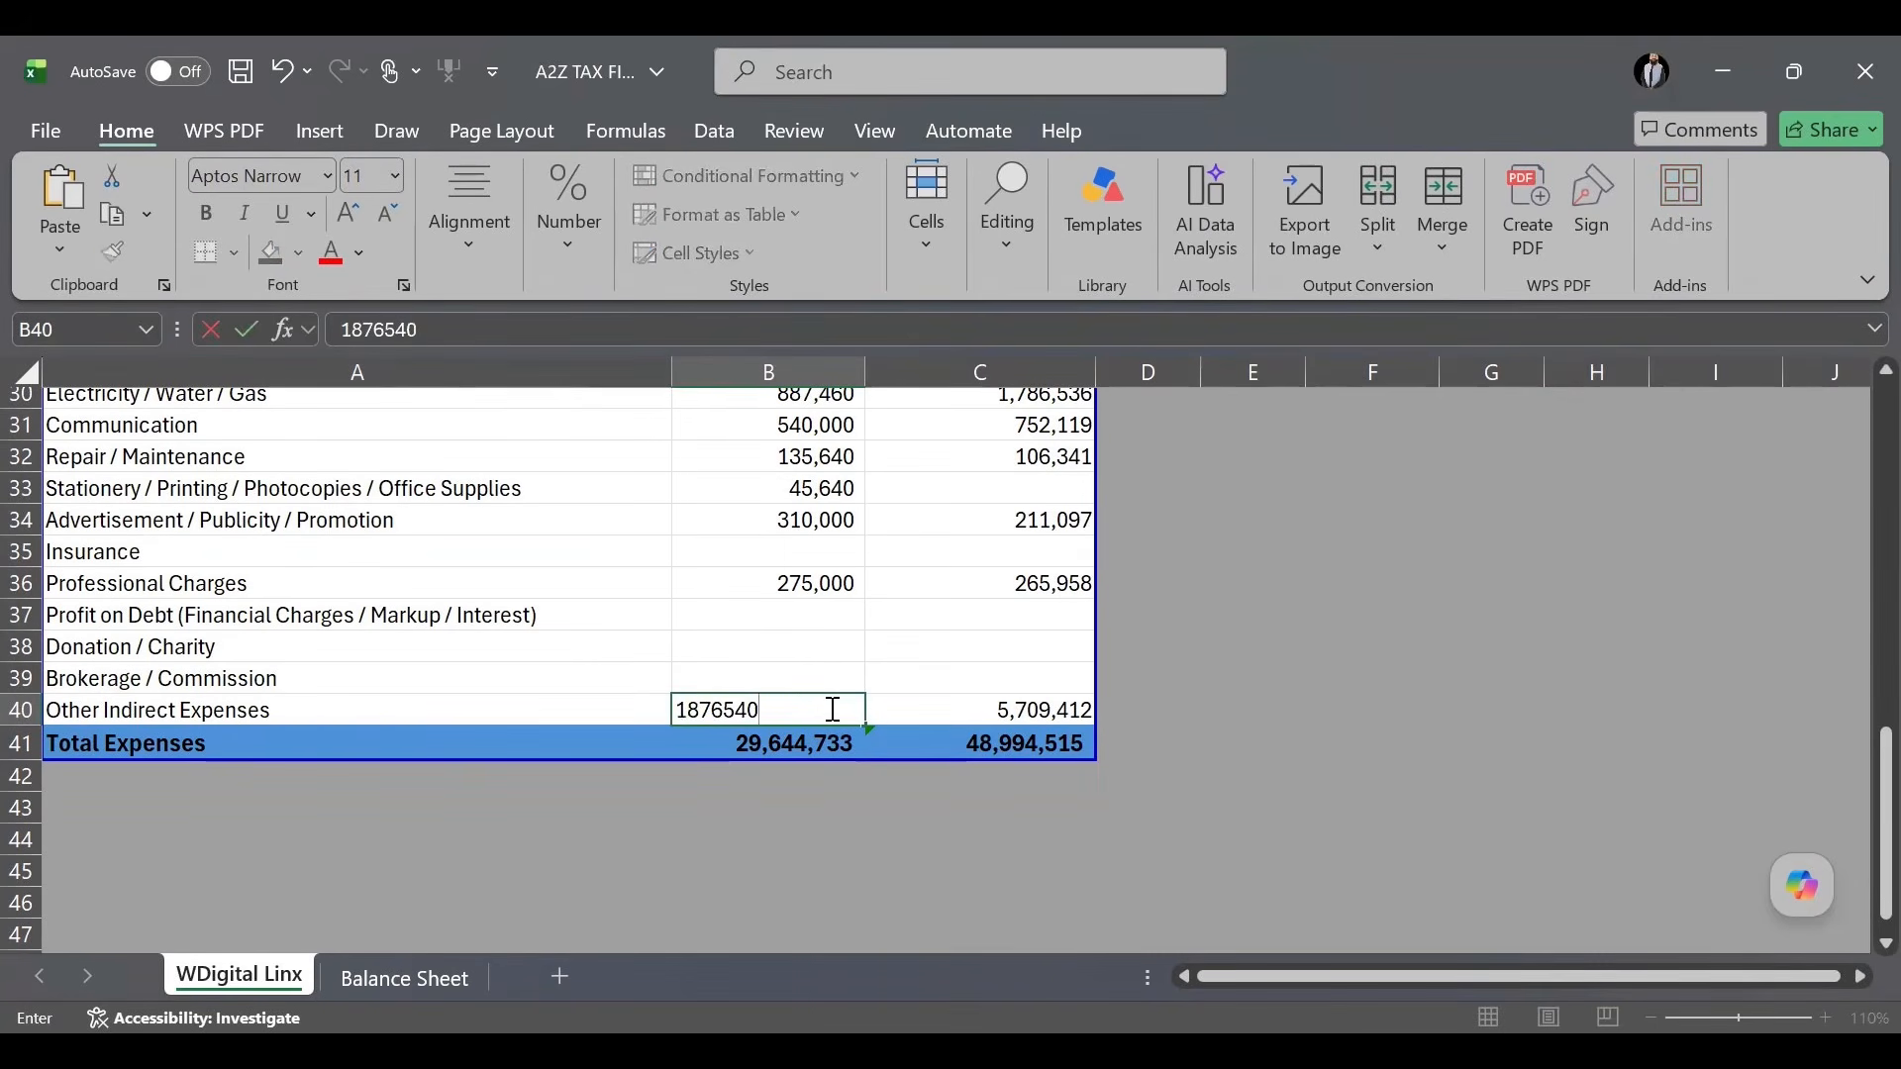
key(Return)
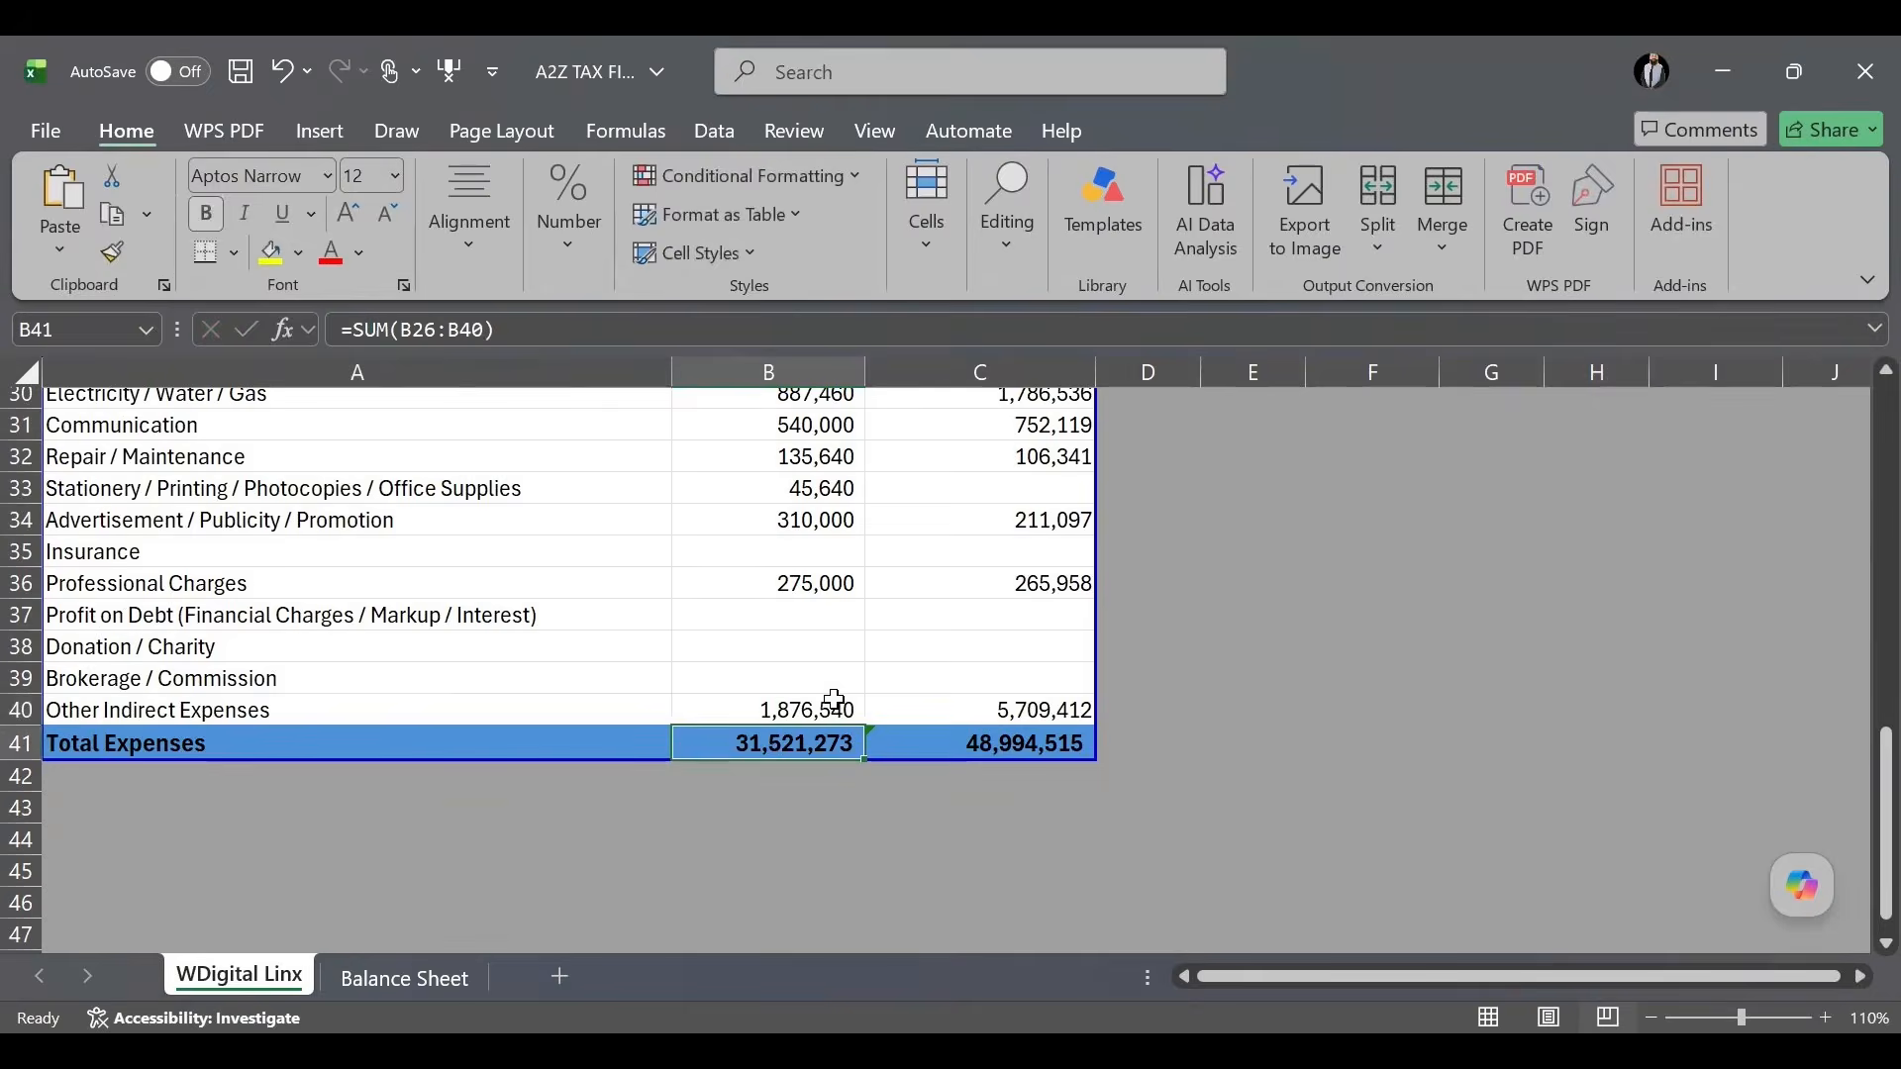
scroll(831, 708, up, 5)
scroll(836, 685, up, 1)
scroll(836, 685, up, 1)
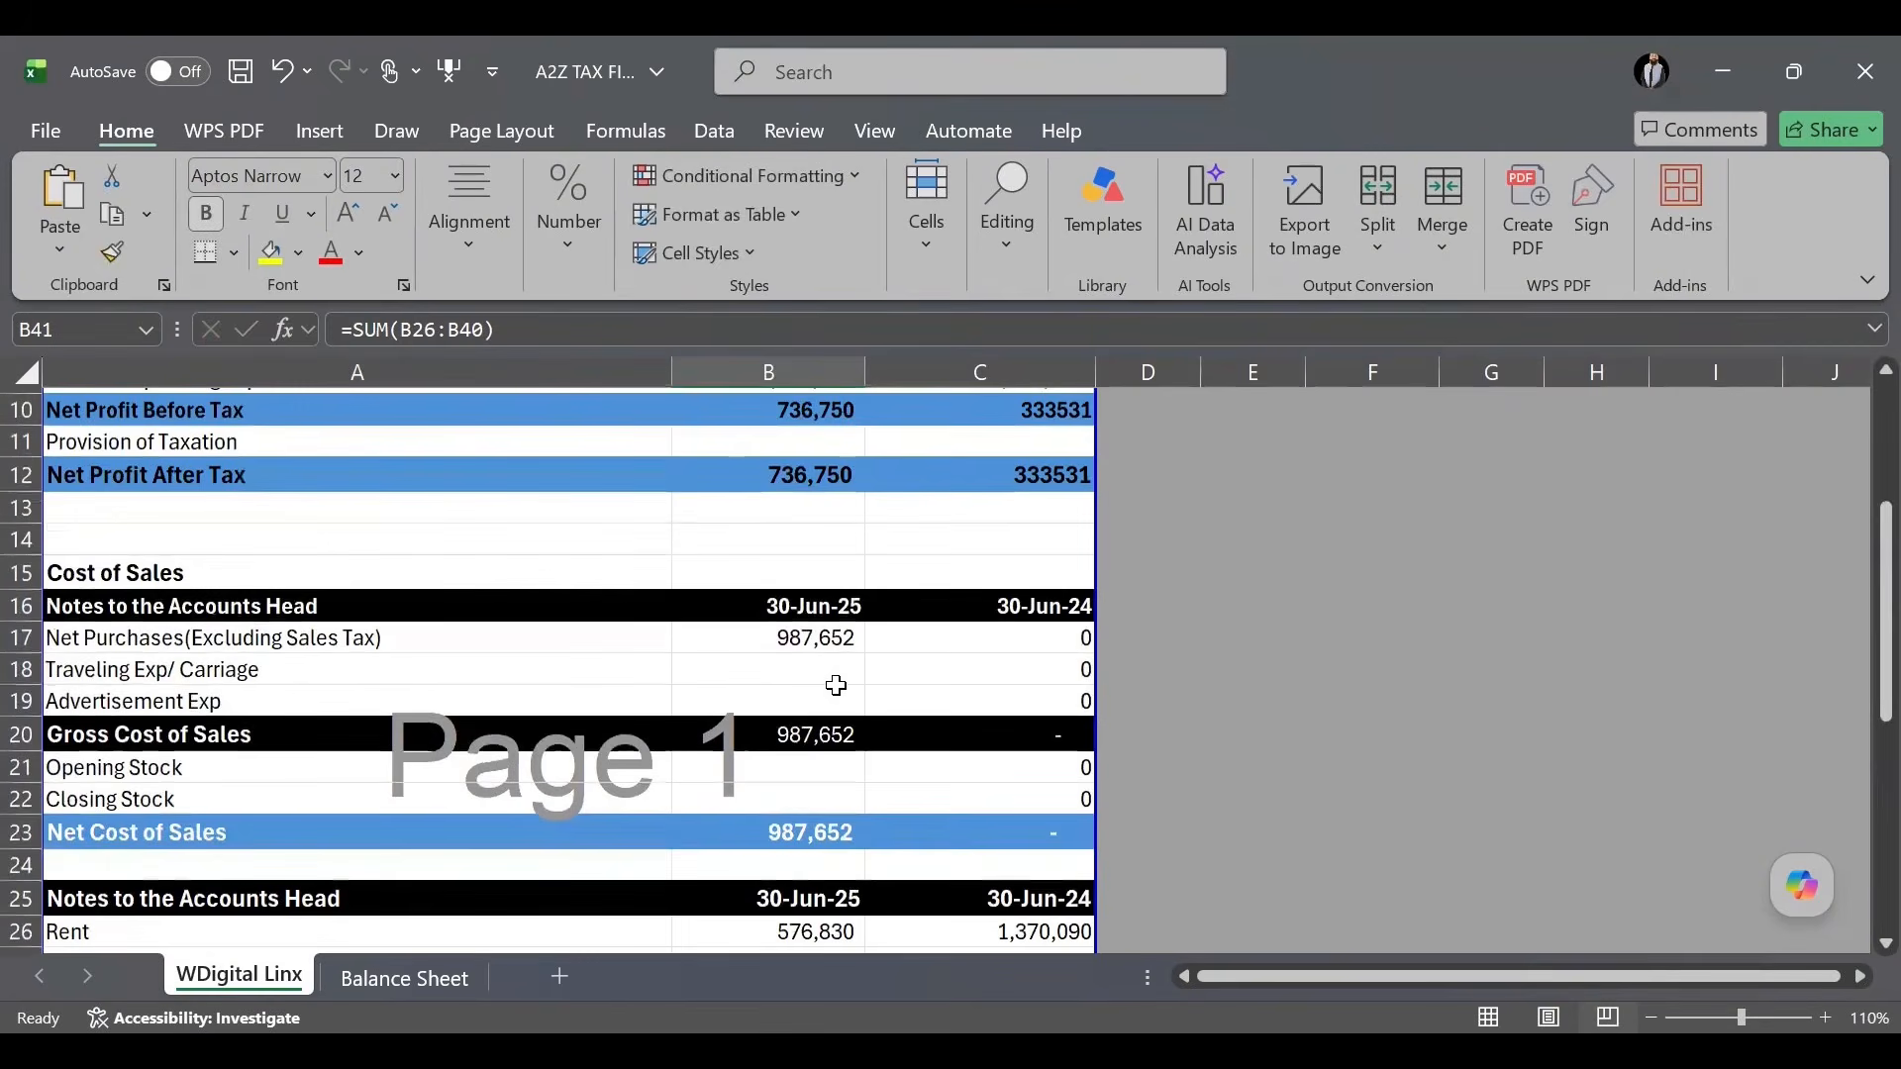
scroll(835, 685, down, 8)
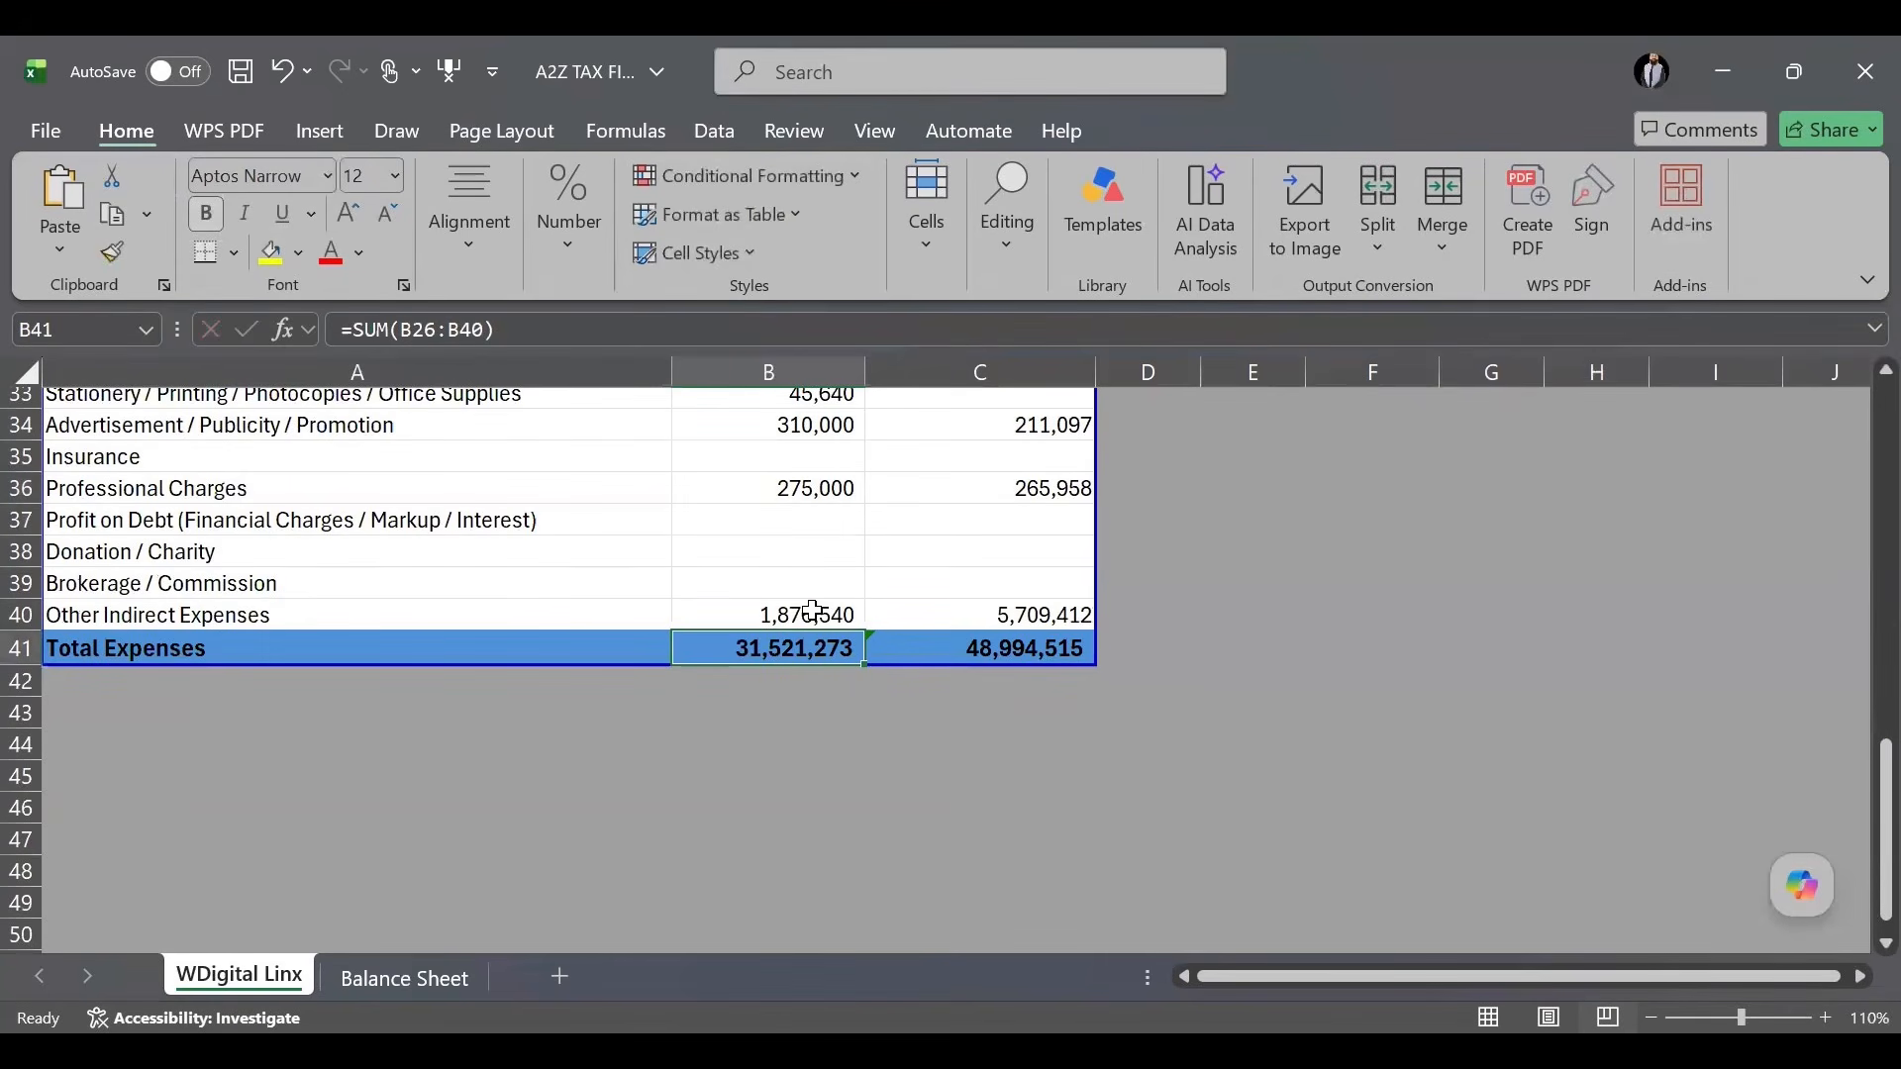
click(813, 612)
double_click(813, 612)
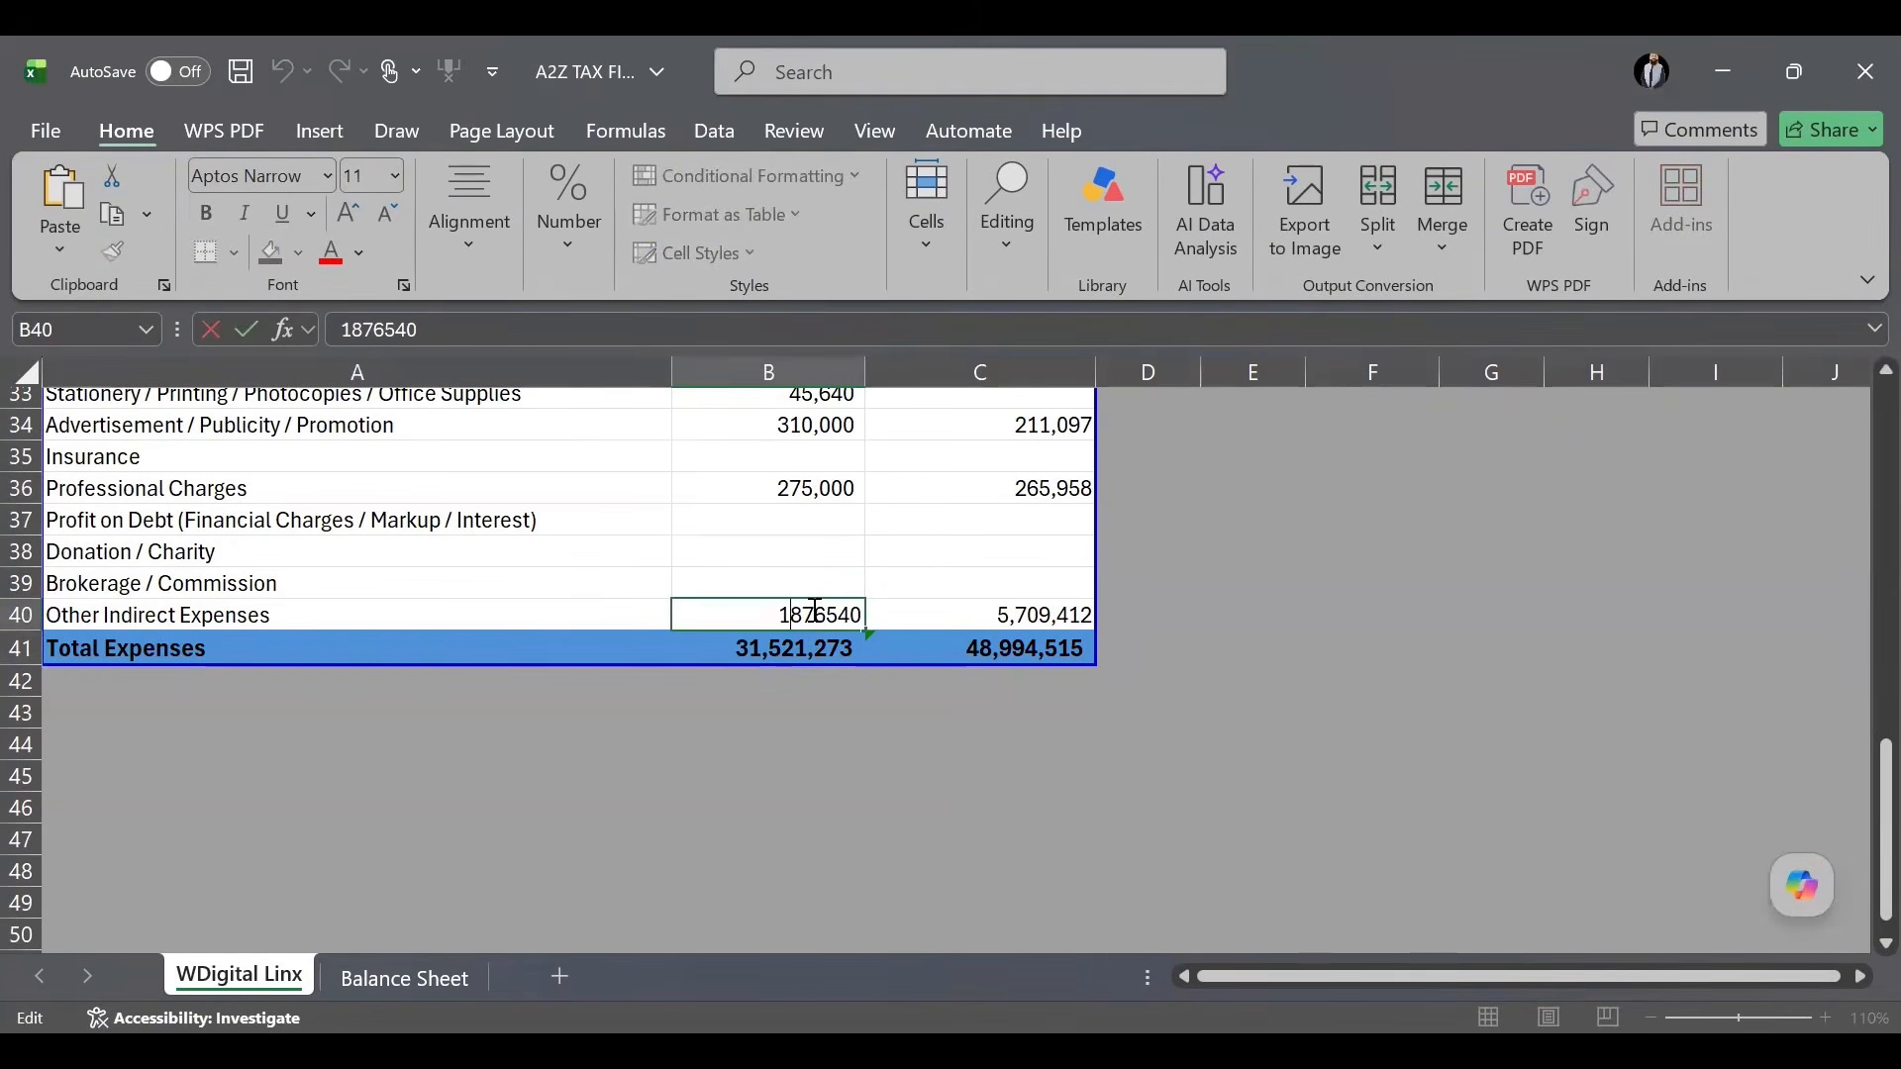
text(2)
key(Delete)
key(Return)
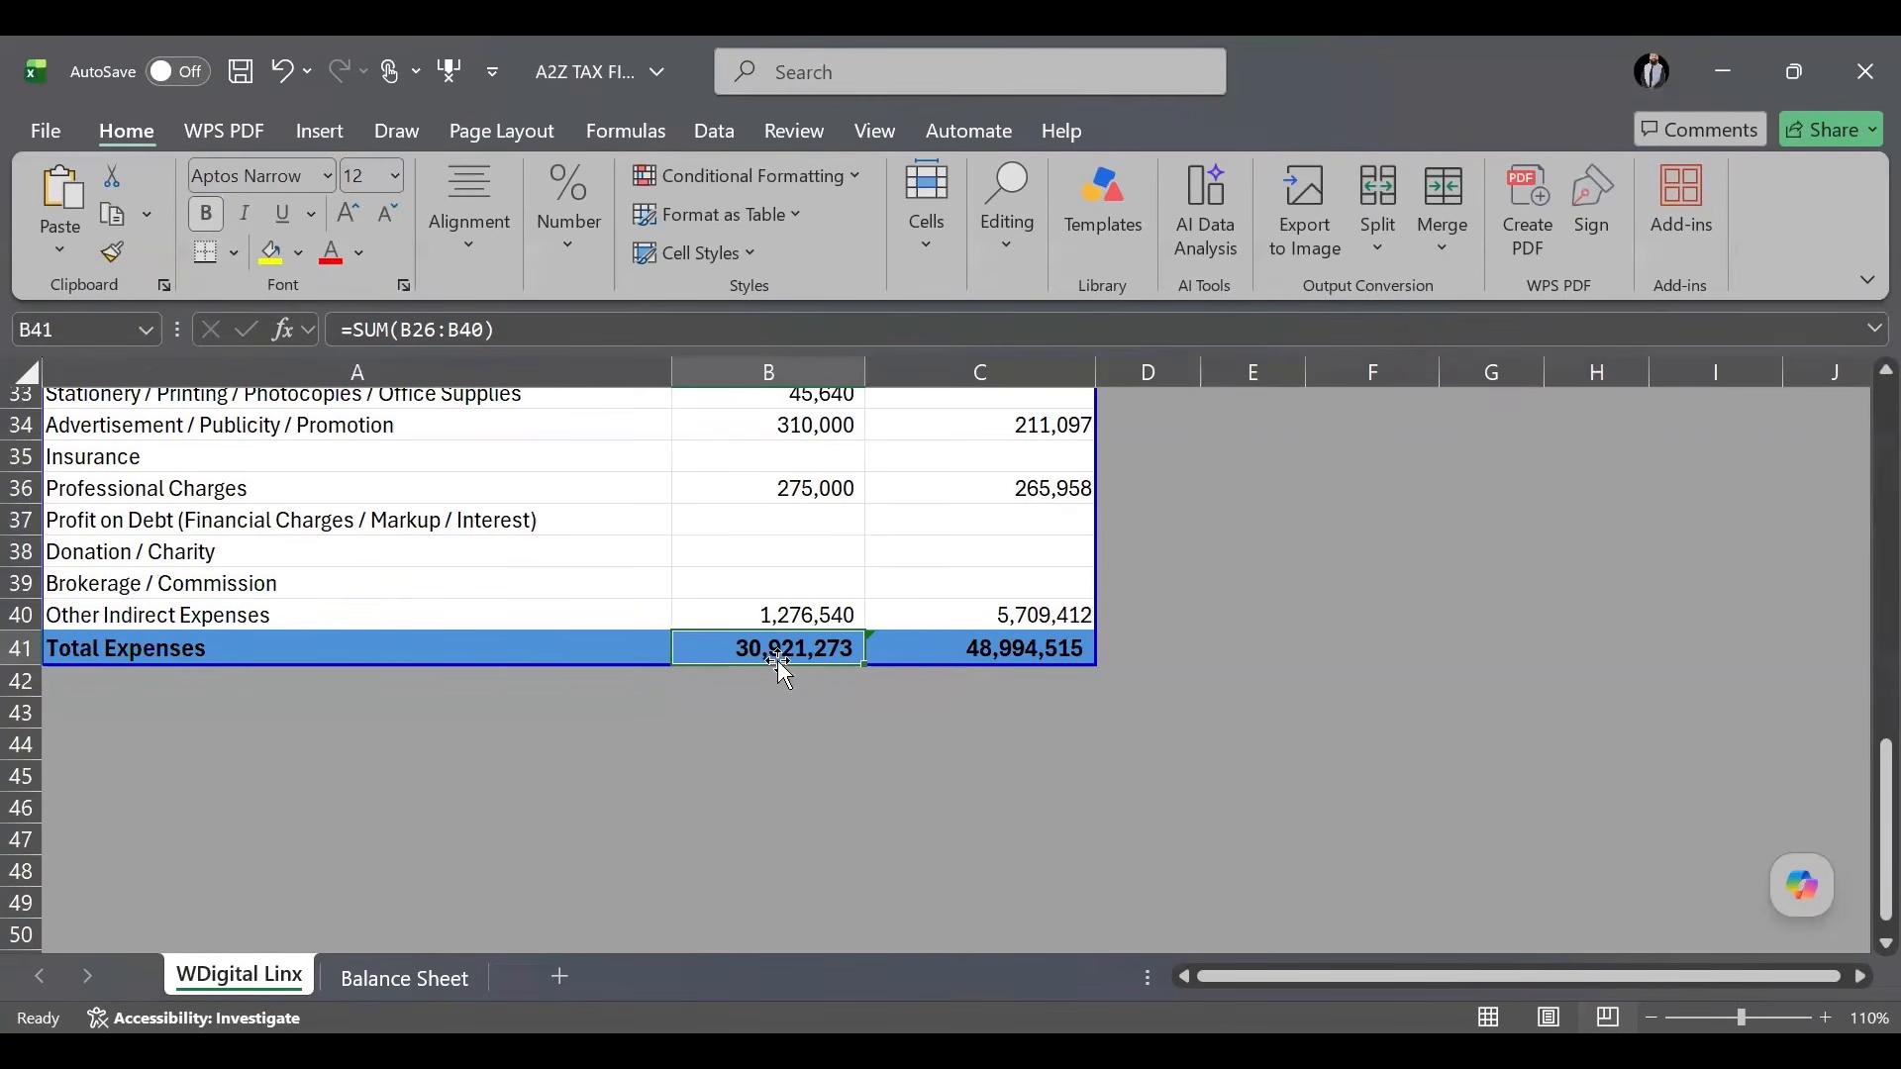
scroll(830, 604, up, 5)
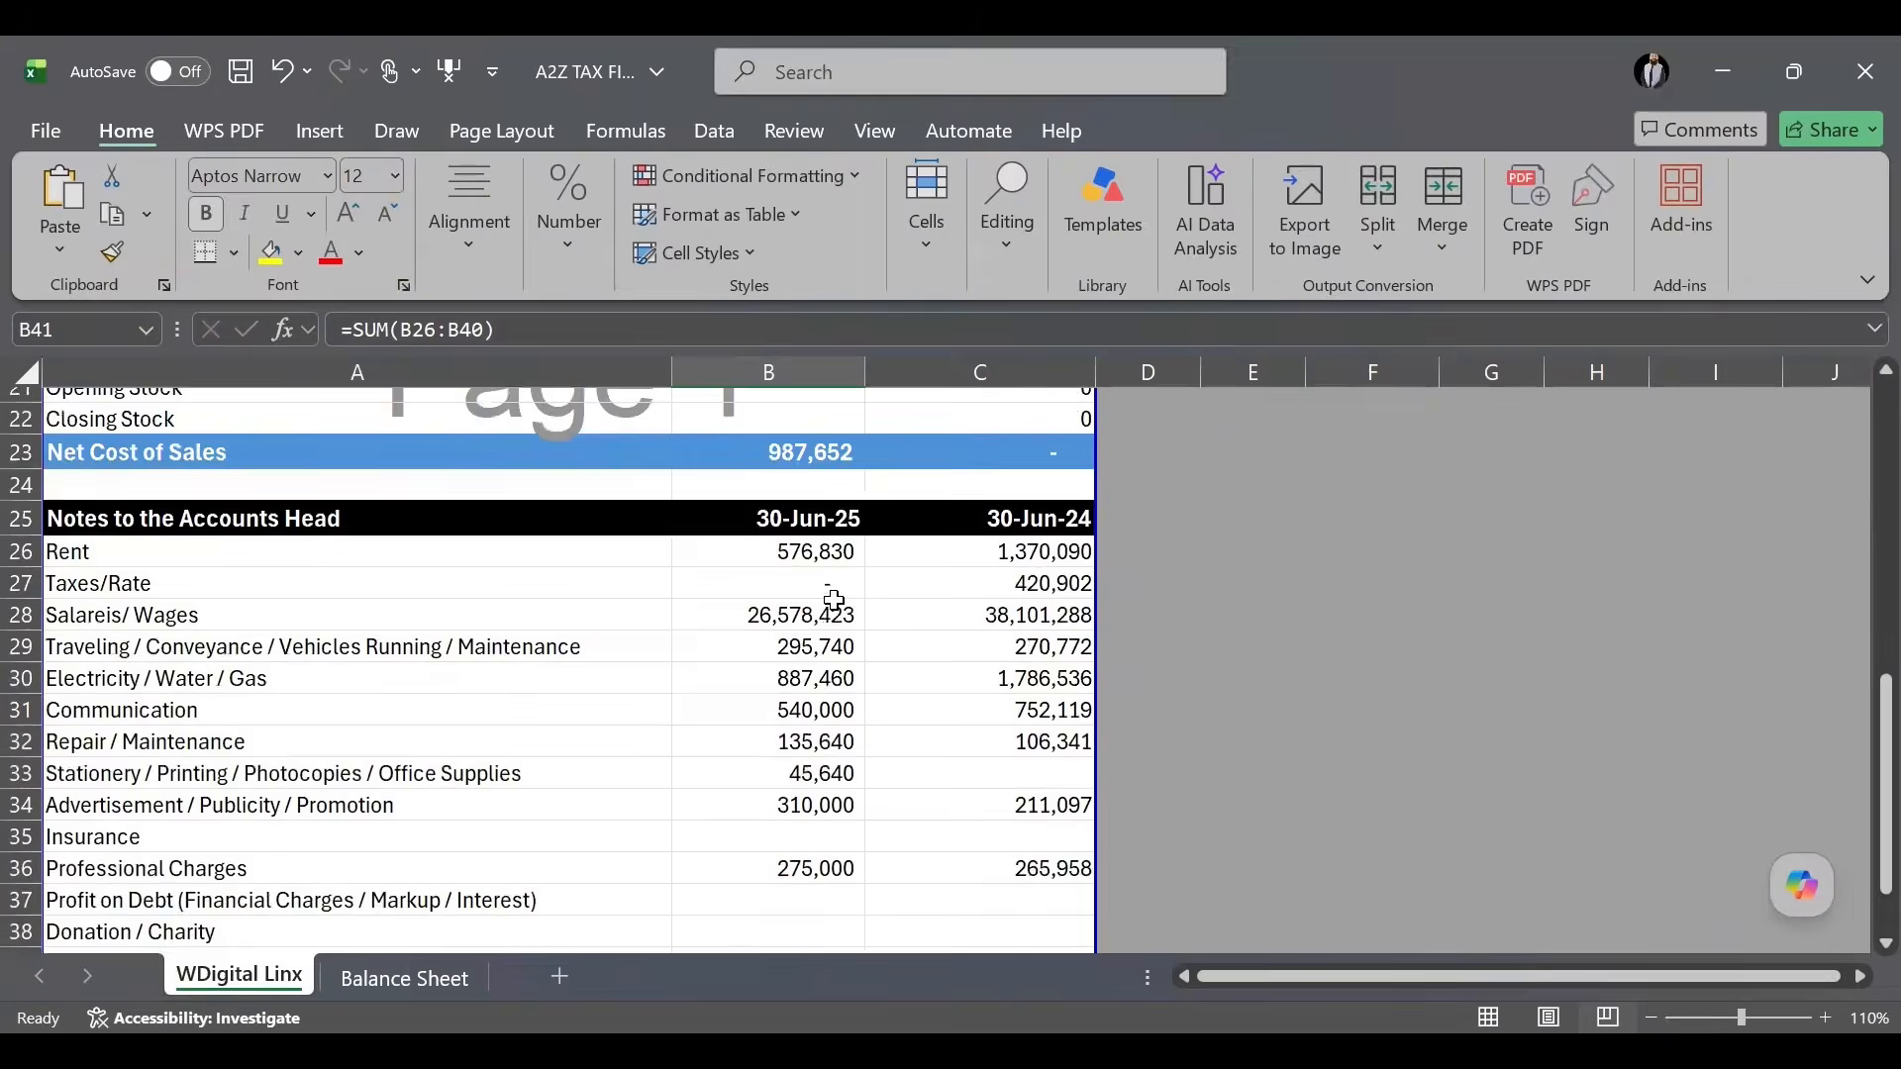
scroll(836, 777, up, 1)
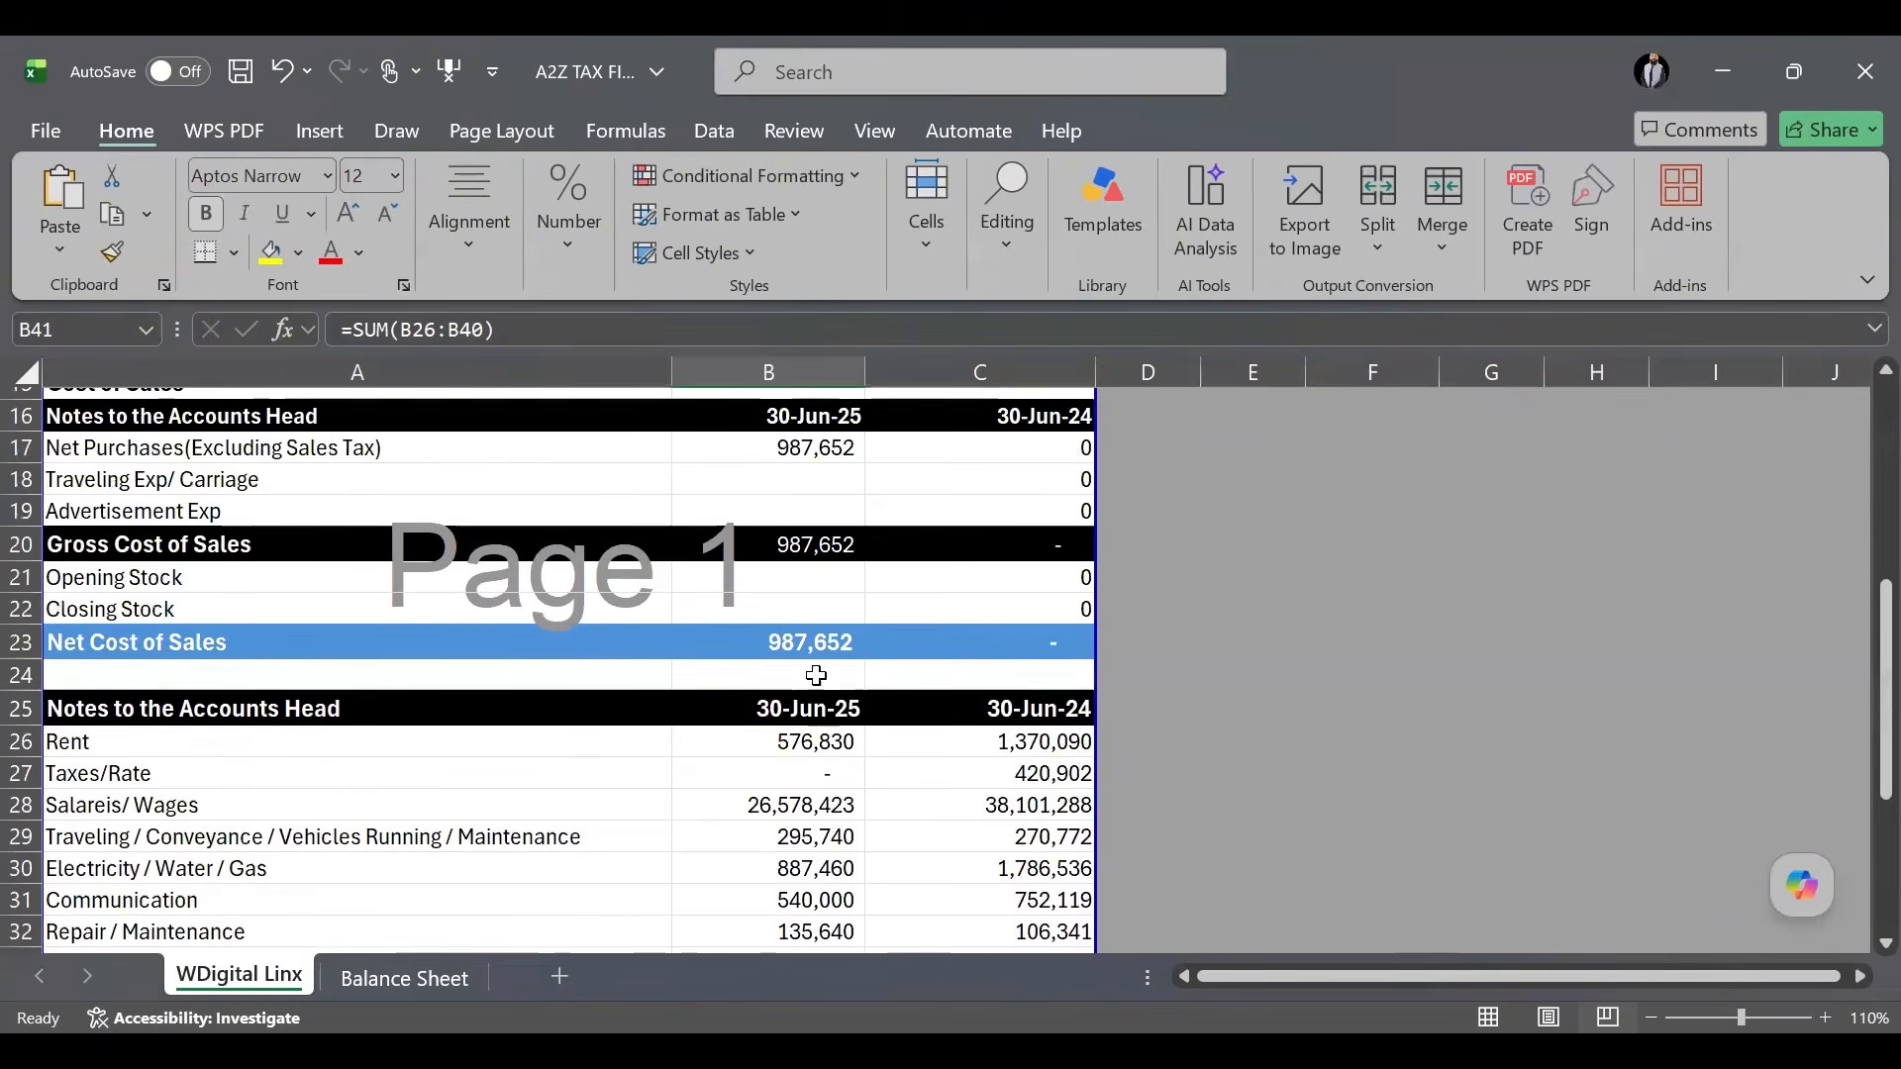
click(807, 542)
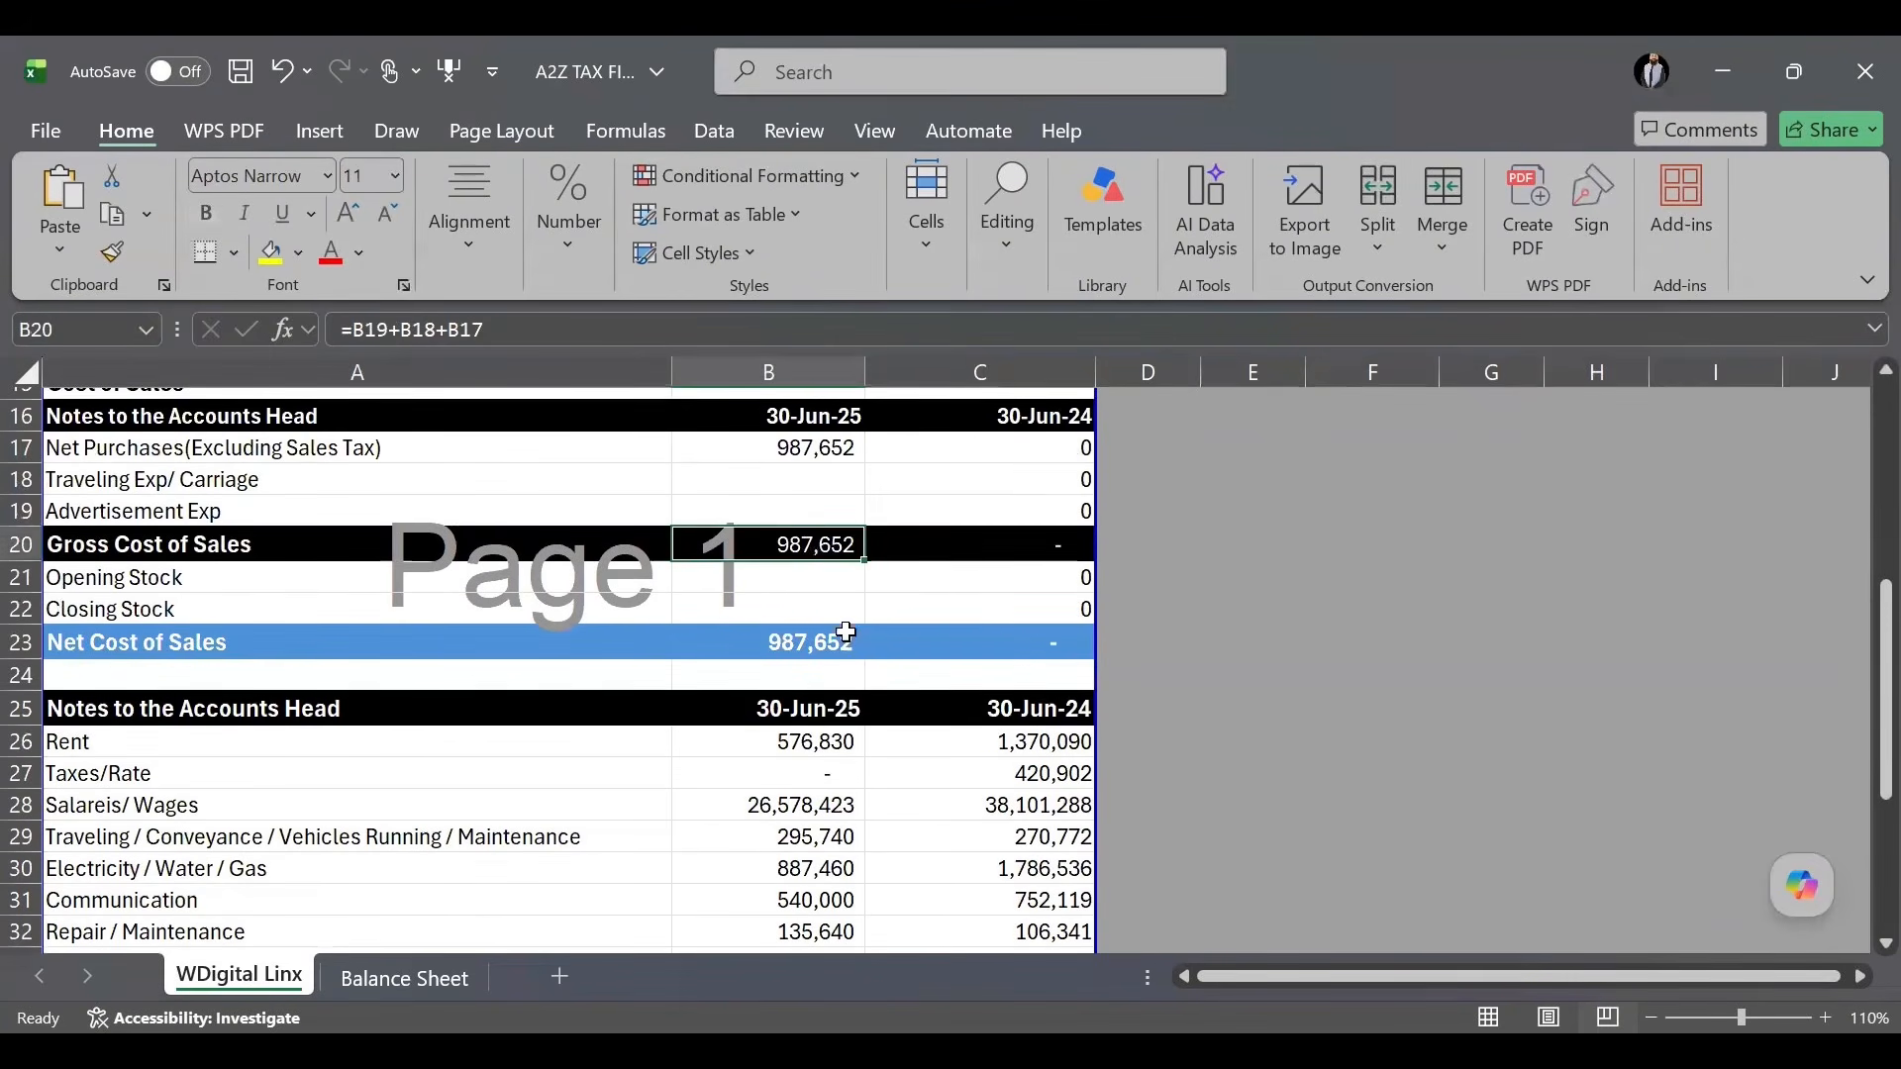
scroll(841, 613, up, 3)
scroll(847, 633, up, 1)
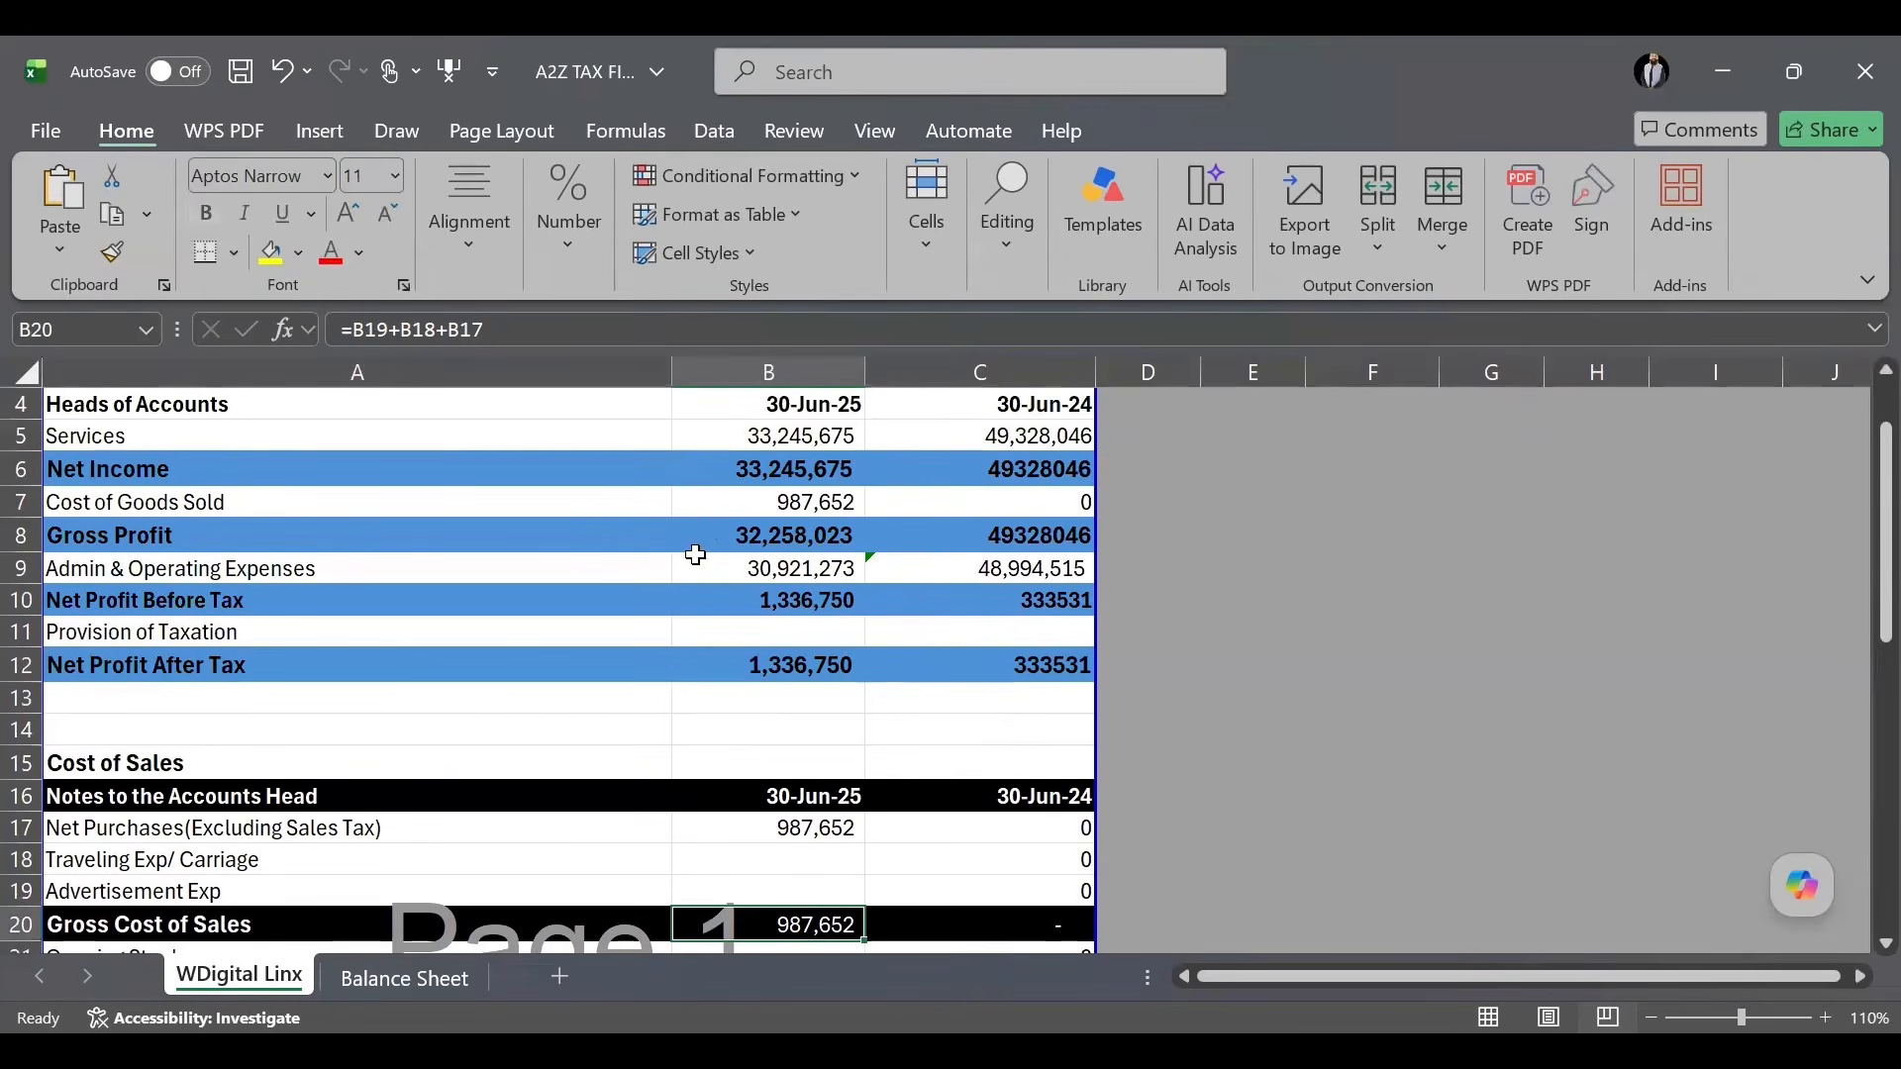
click(758, 566)
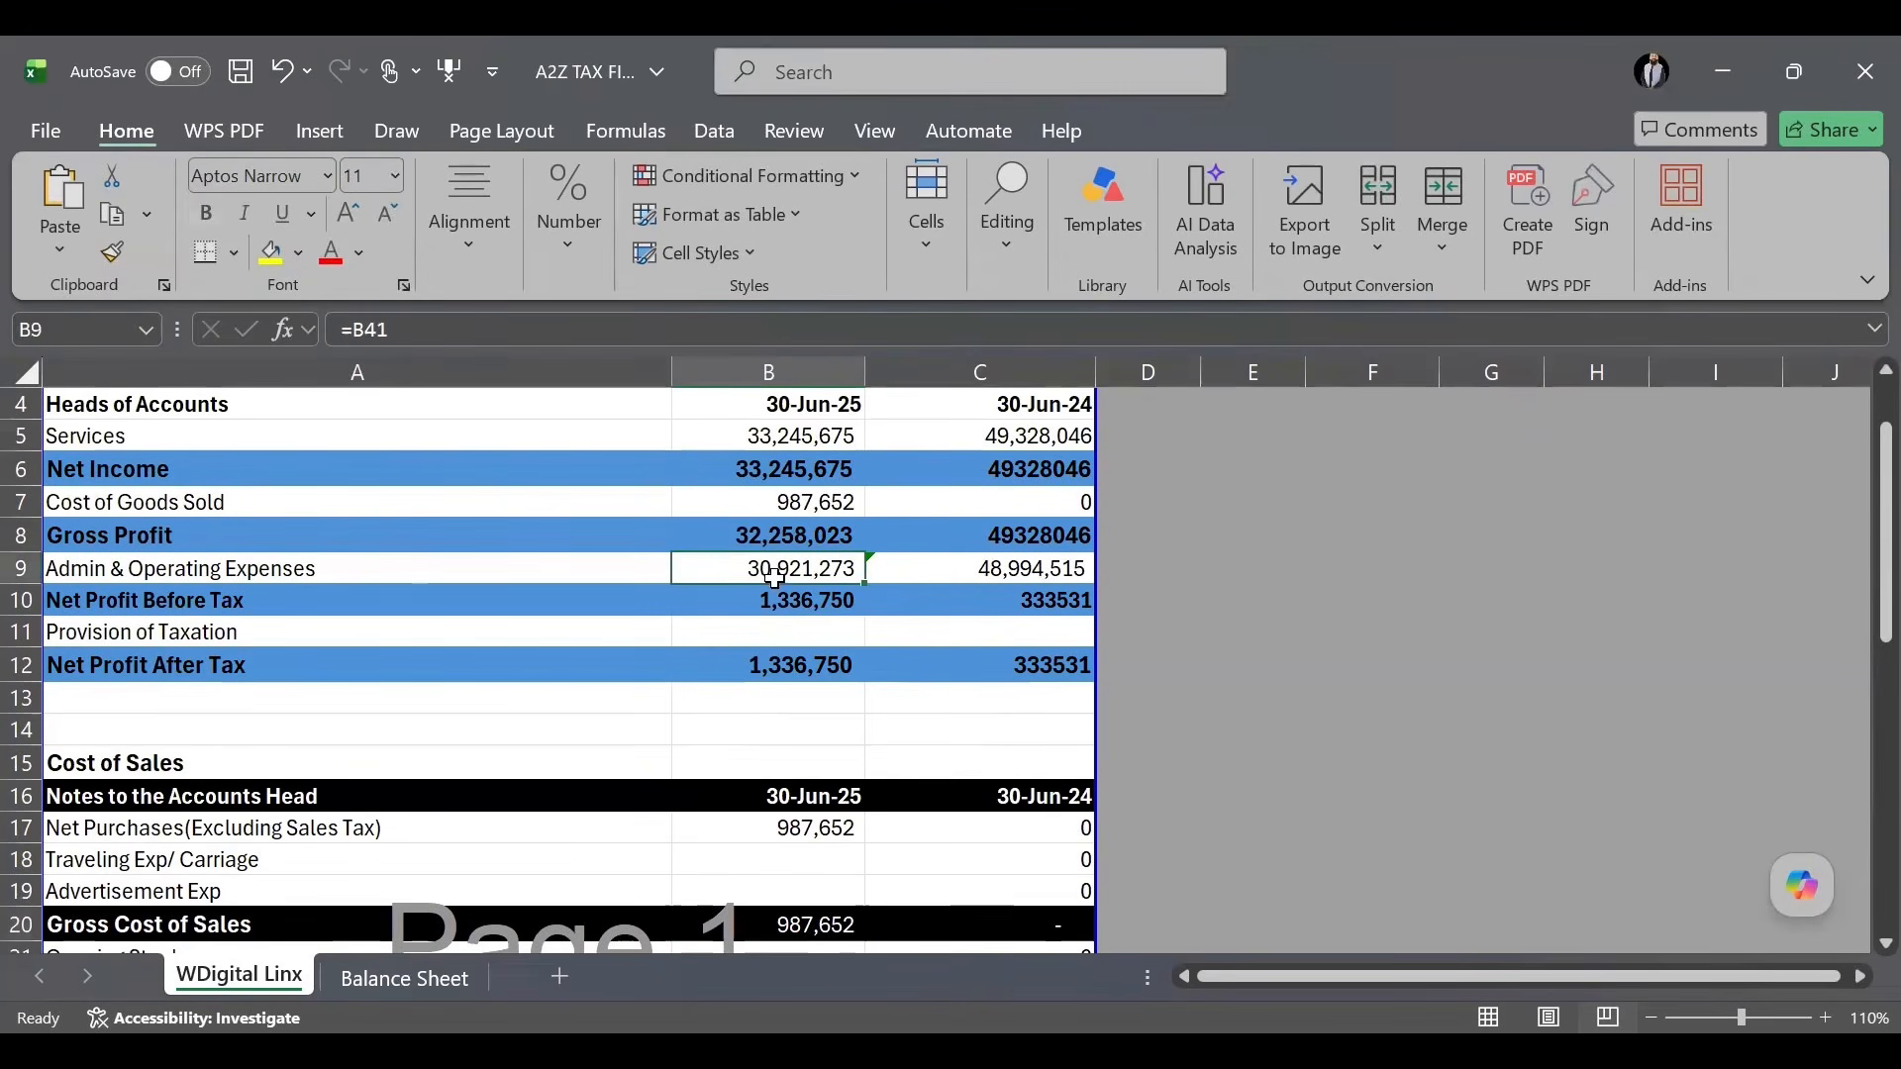
ctrl+click(809, 505)
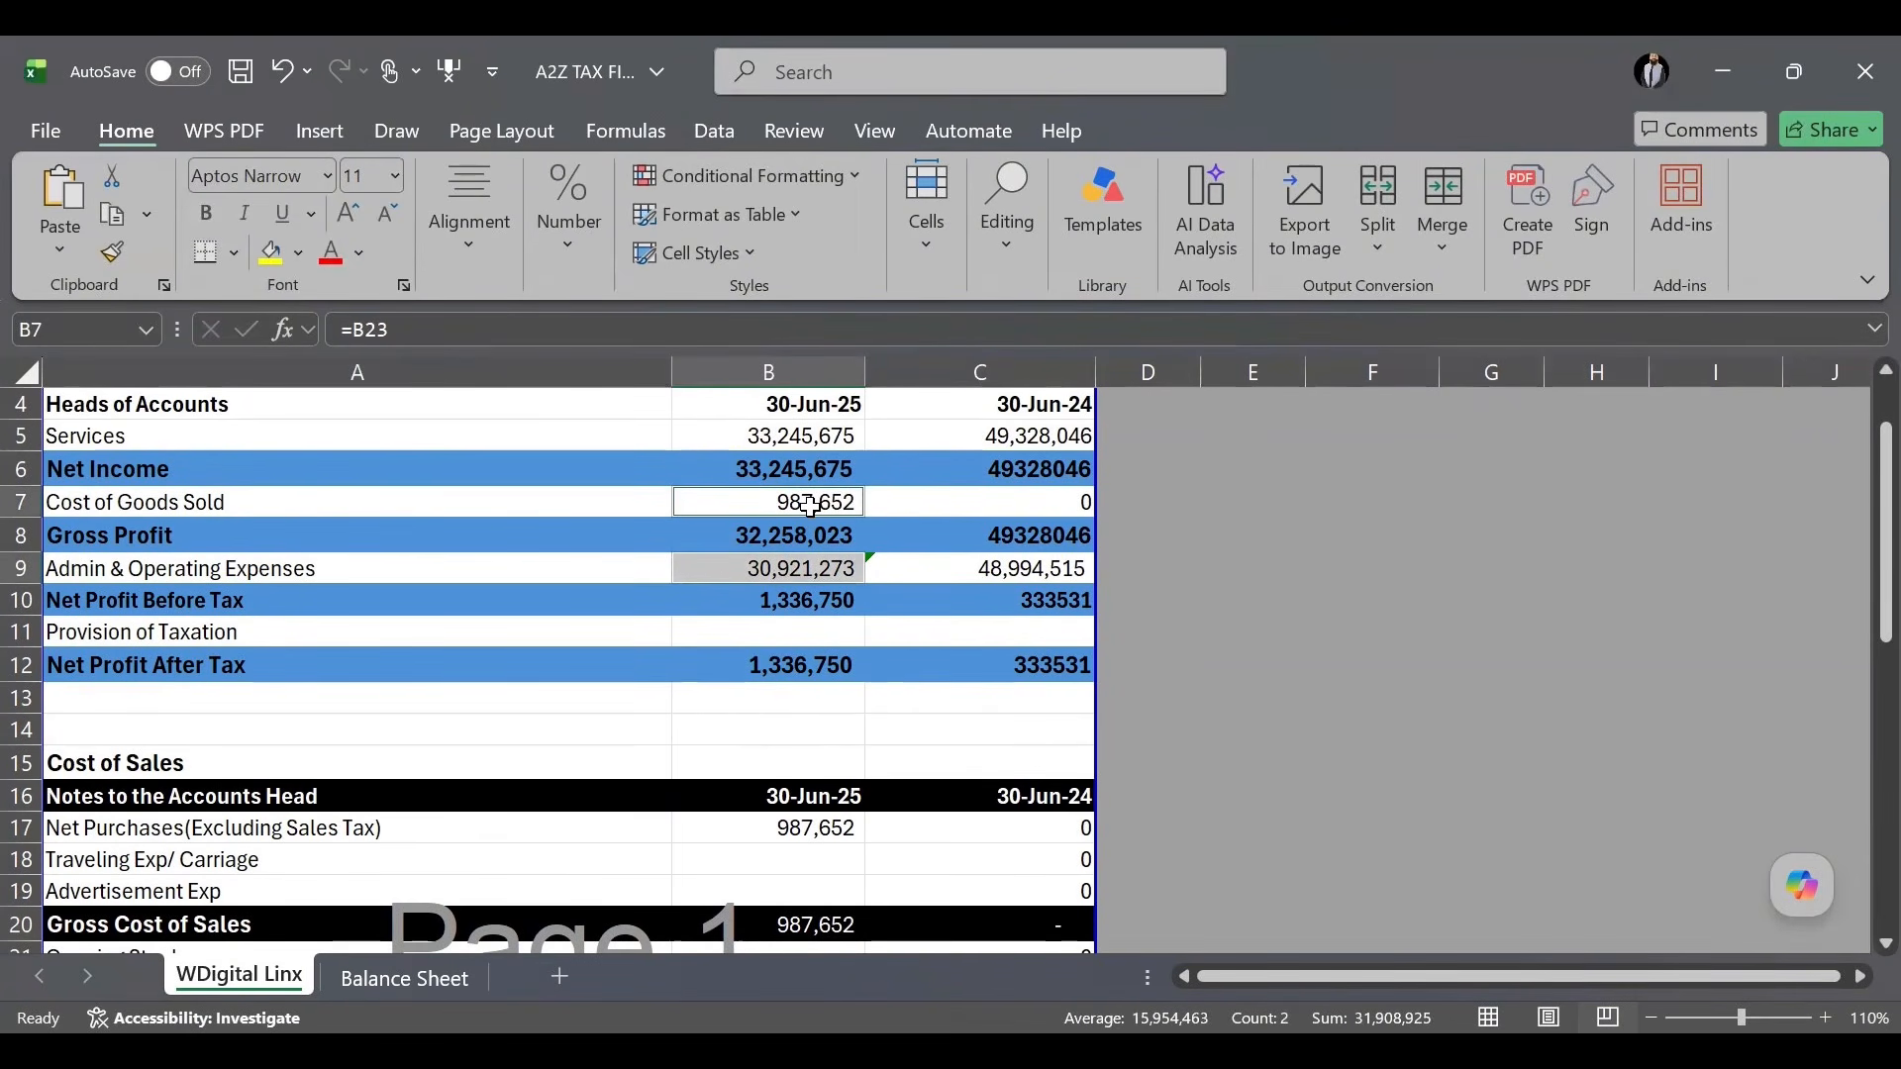
click(875, 691)
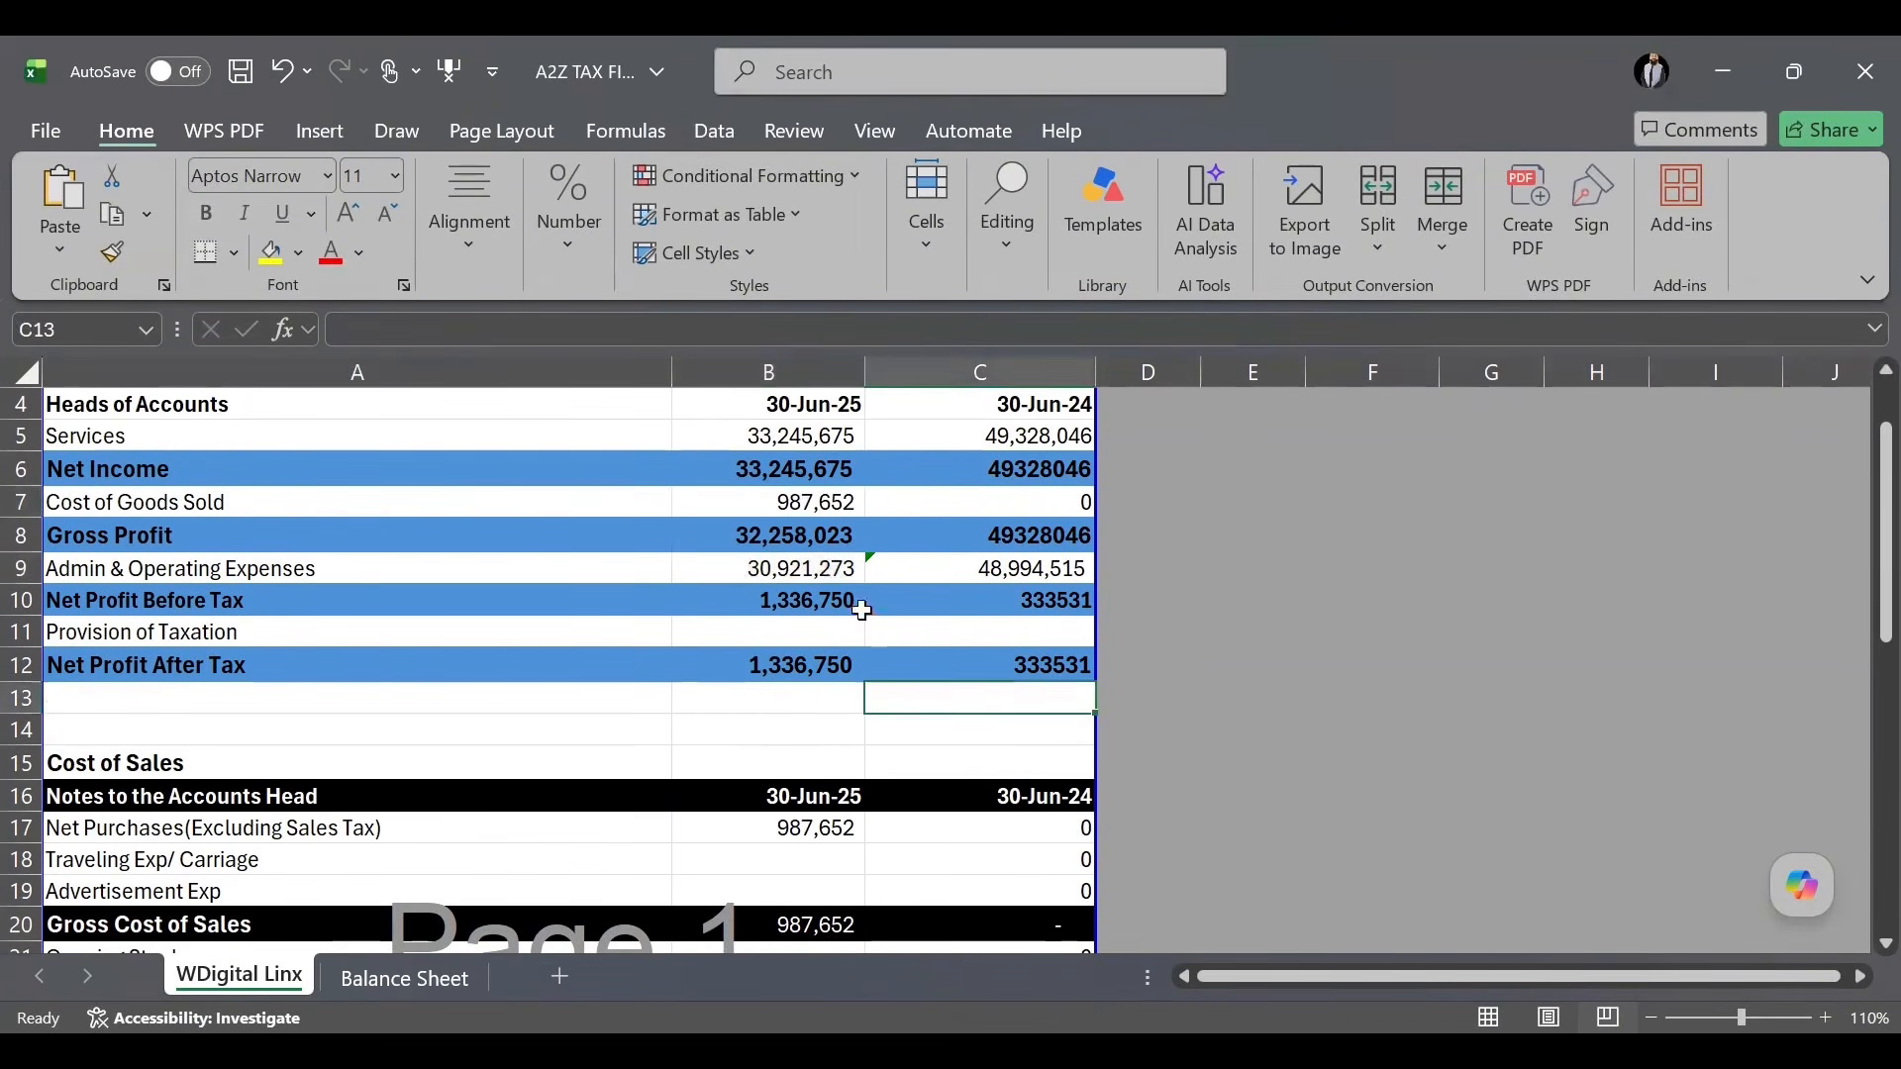
click(818, 439)
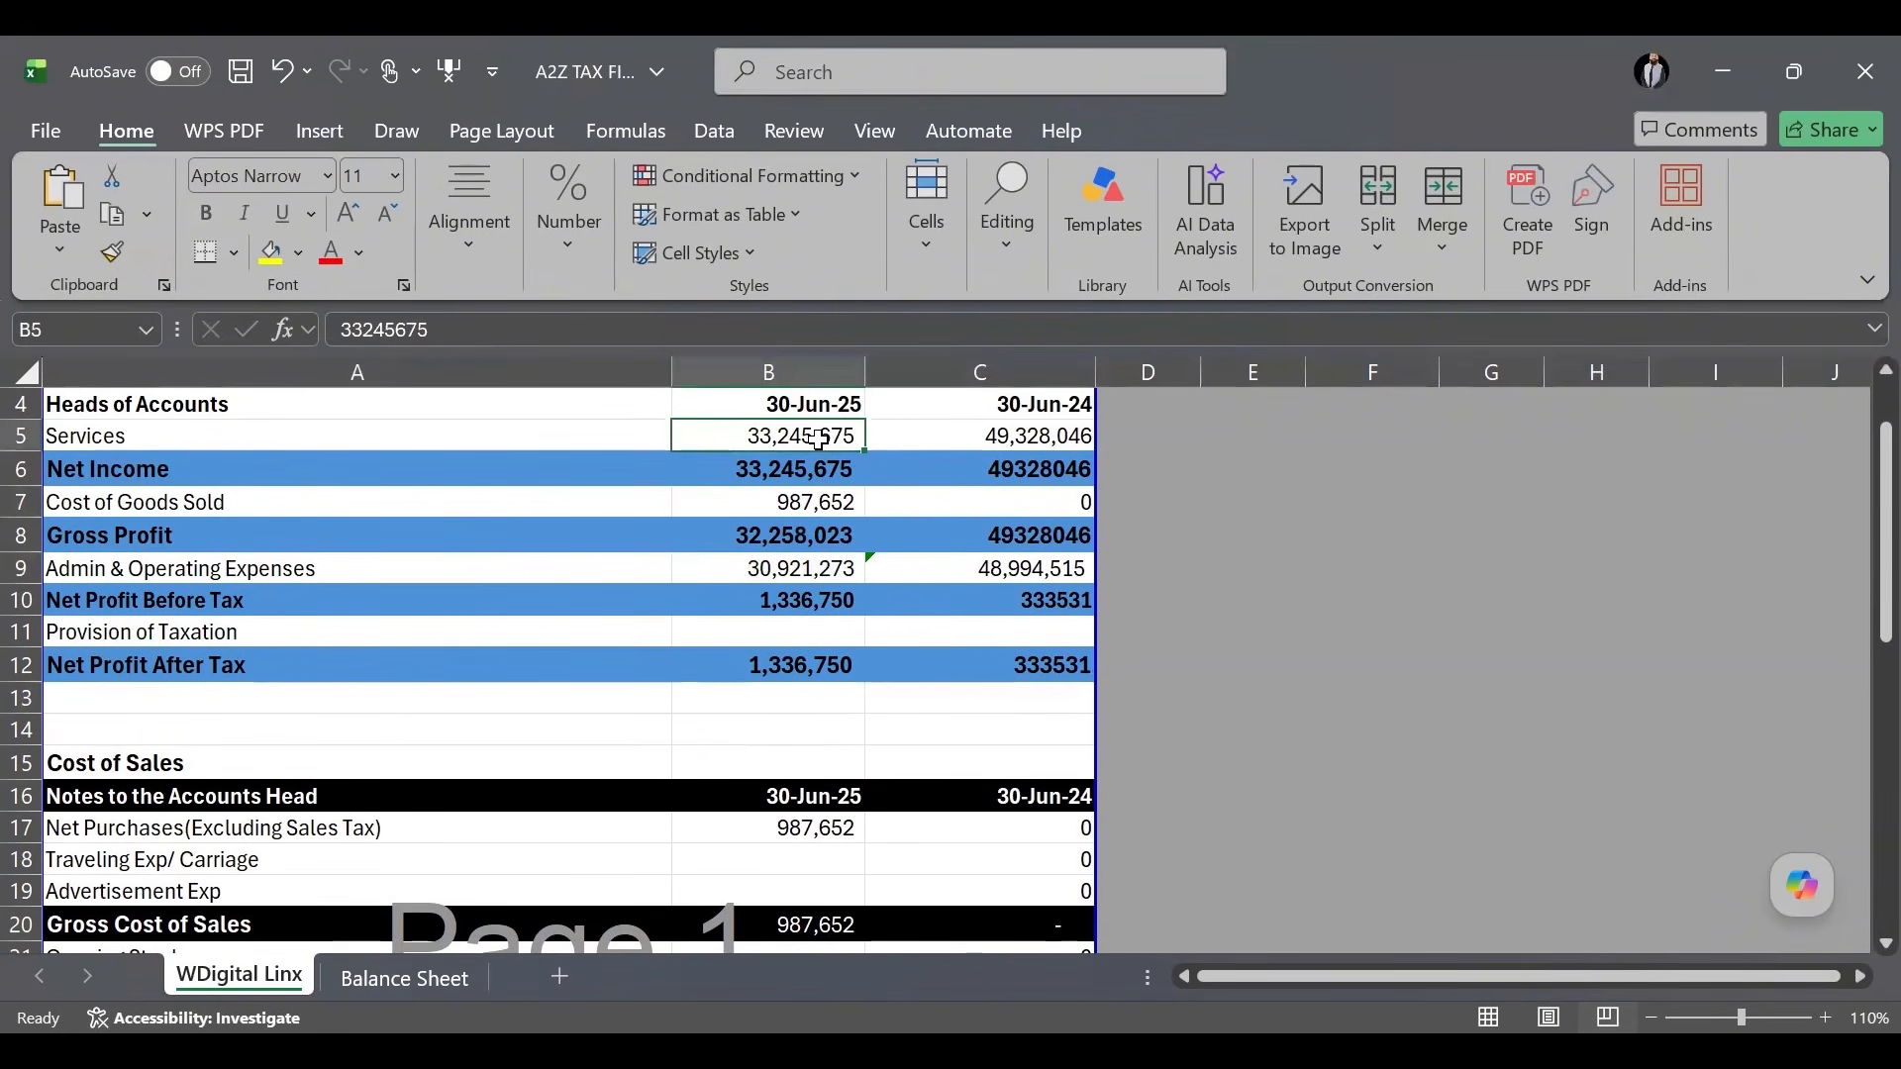
click(808, 661)
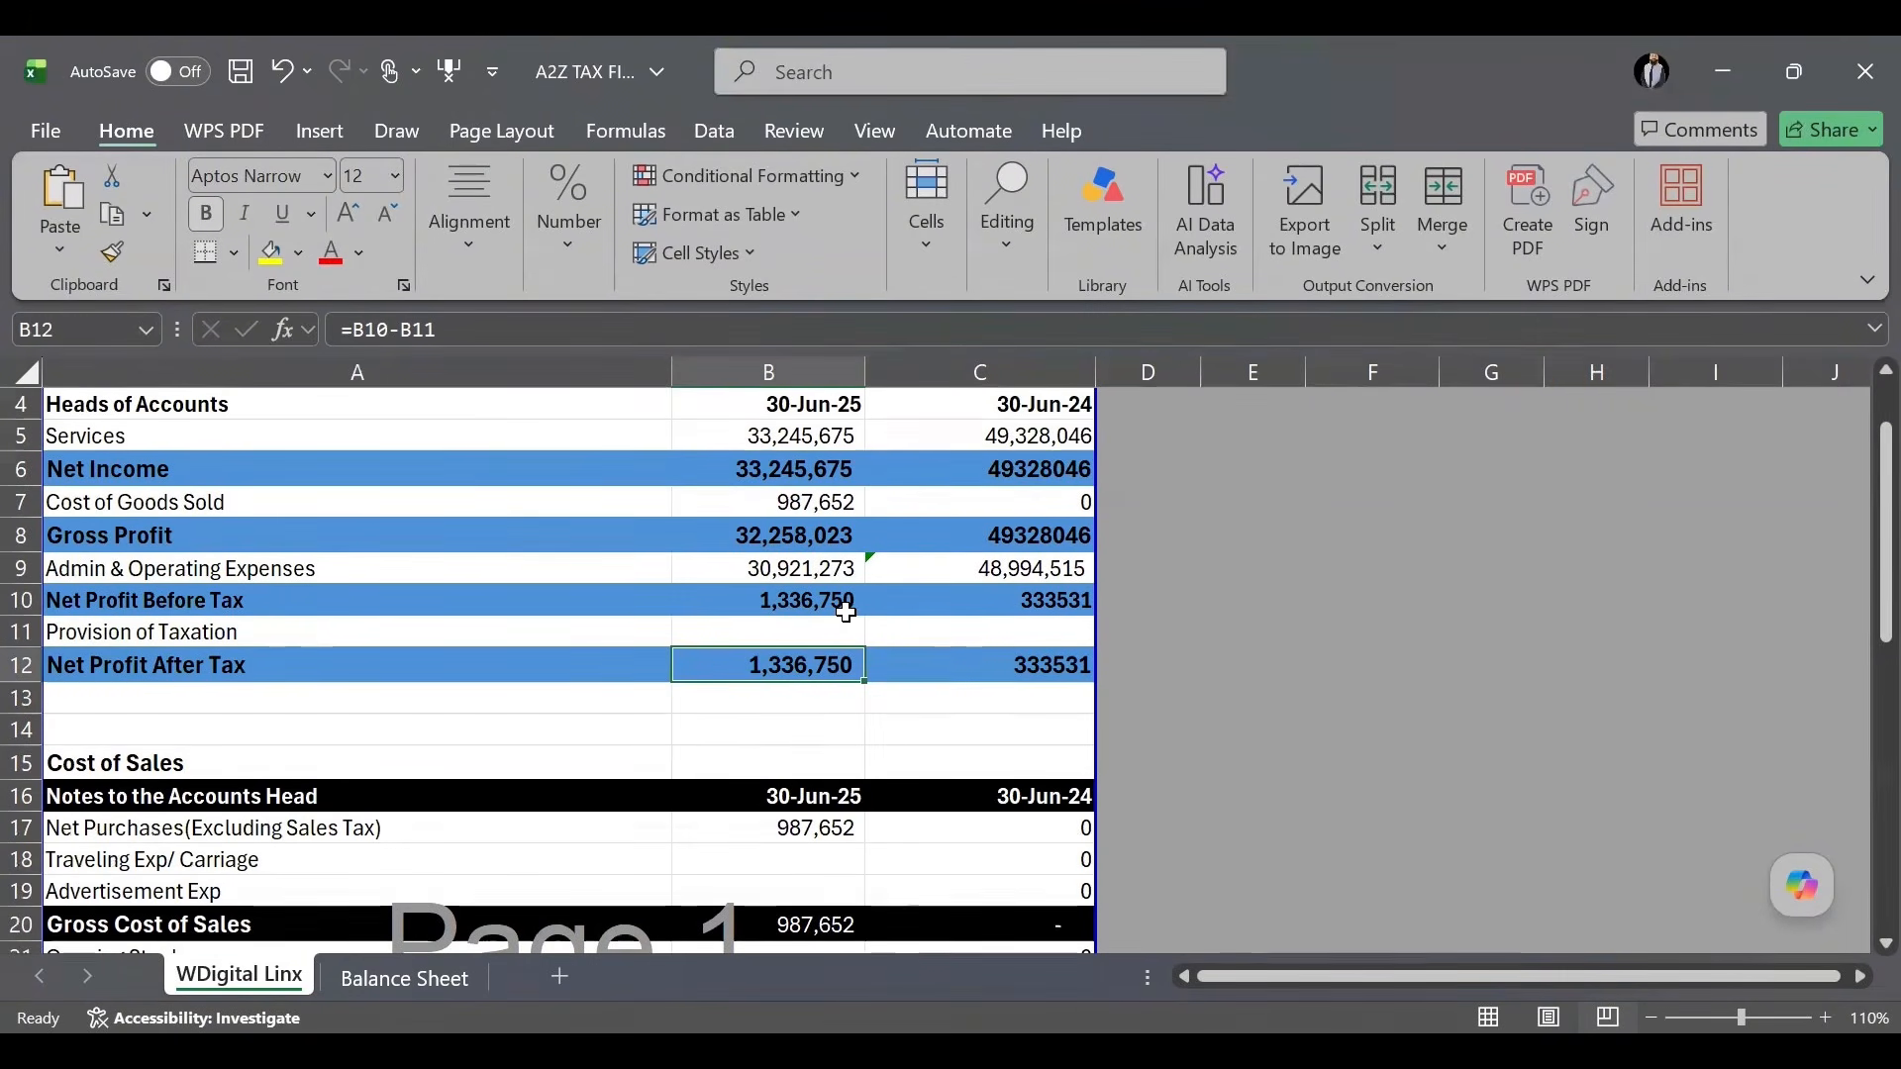
scroll(841, 618, down, 3)
scroll(870, 670, down, 2)
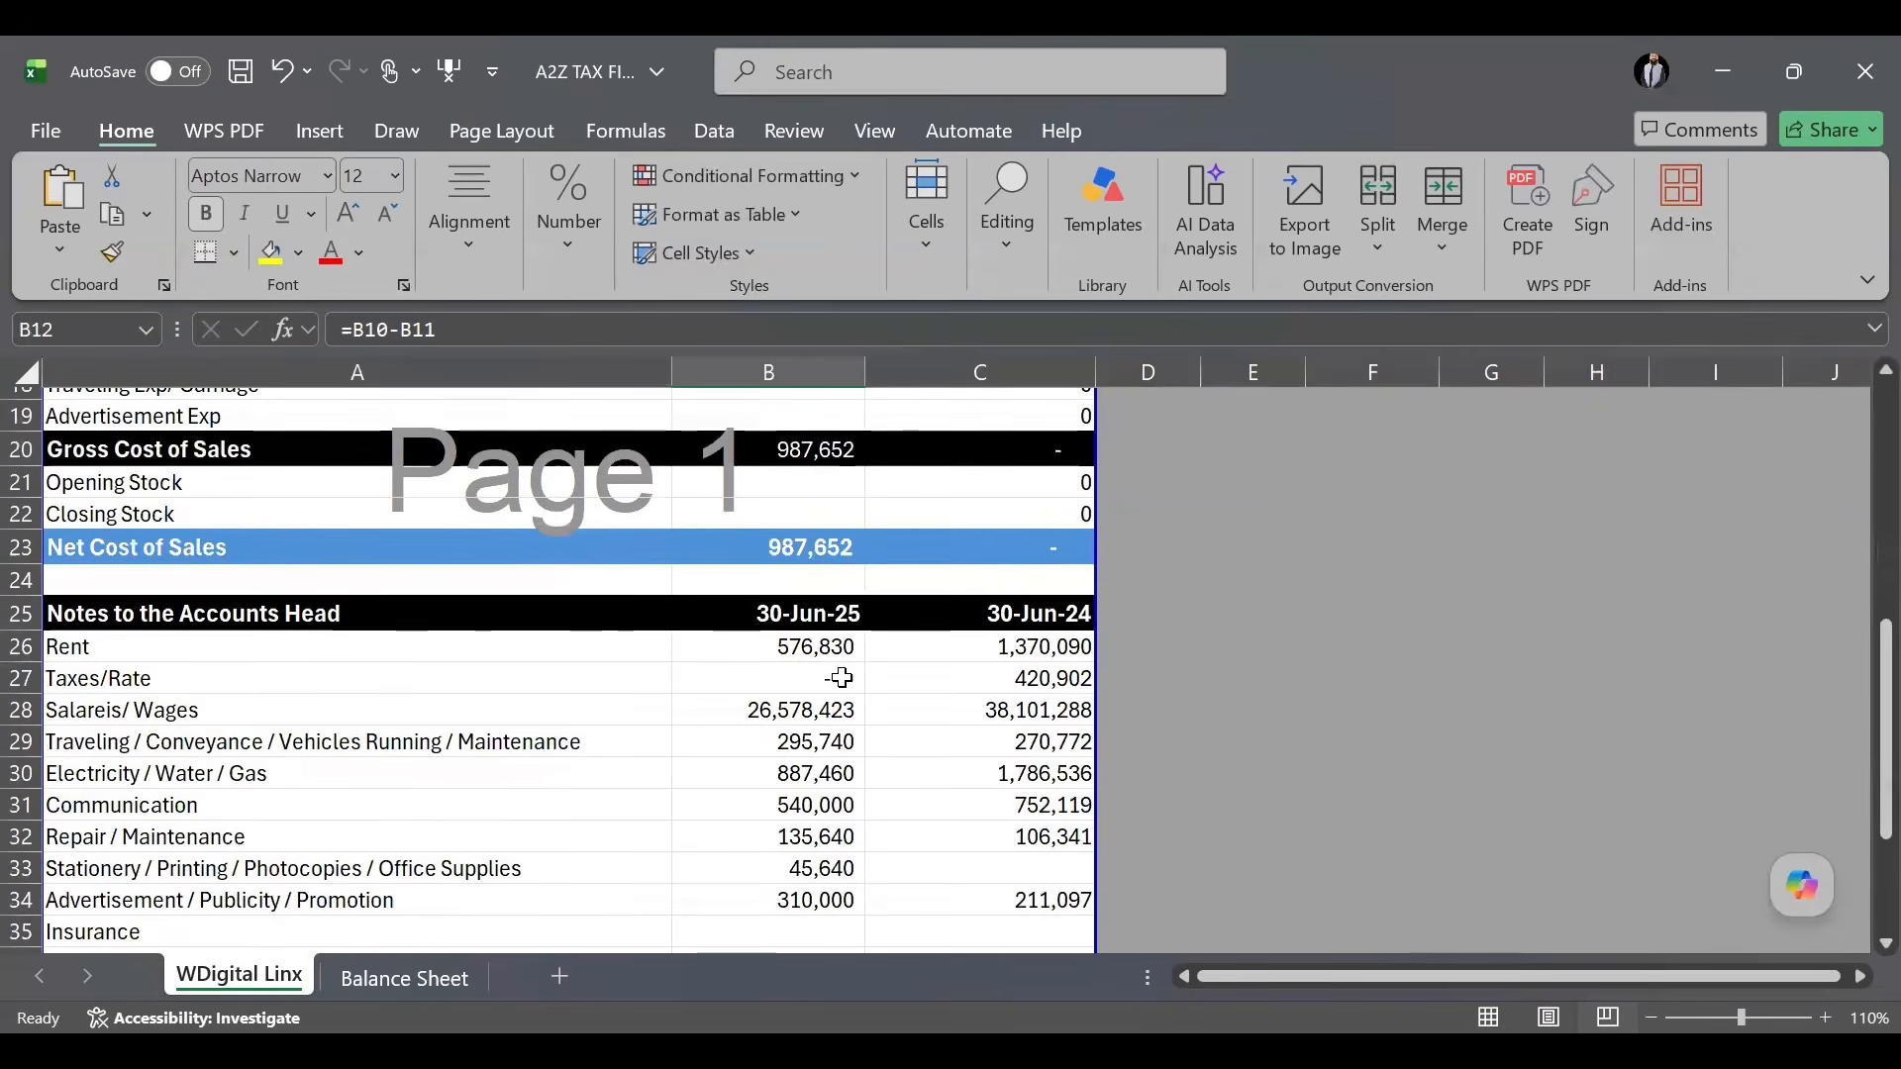
click(836, 675)
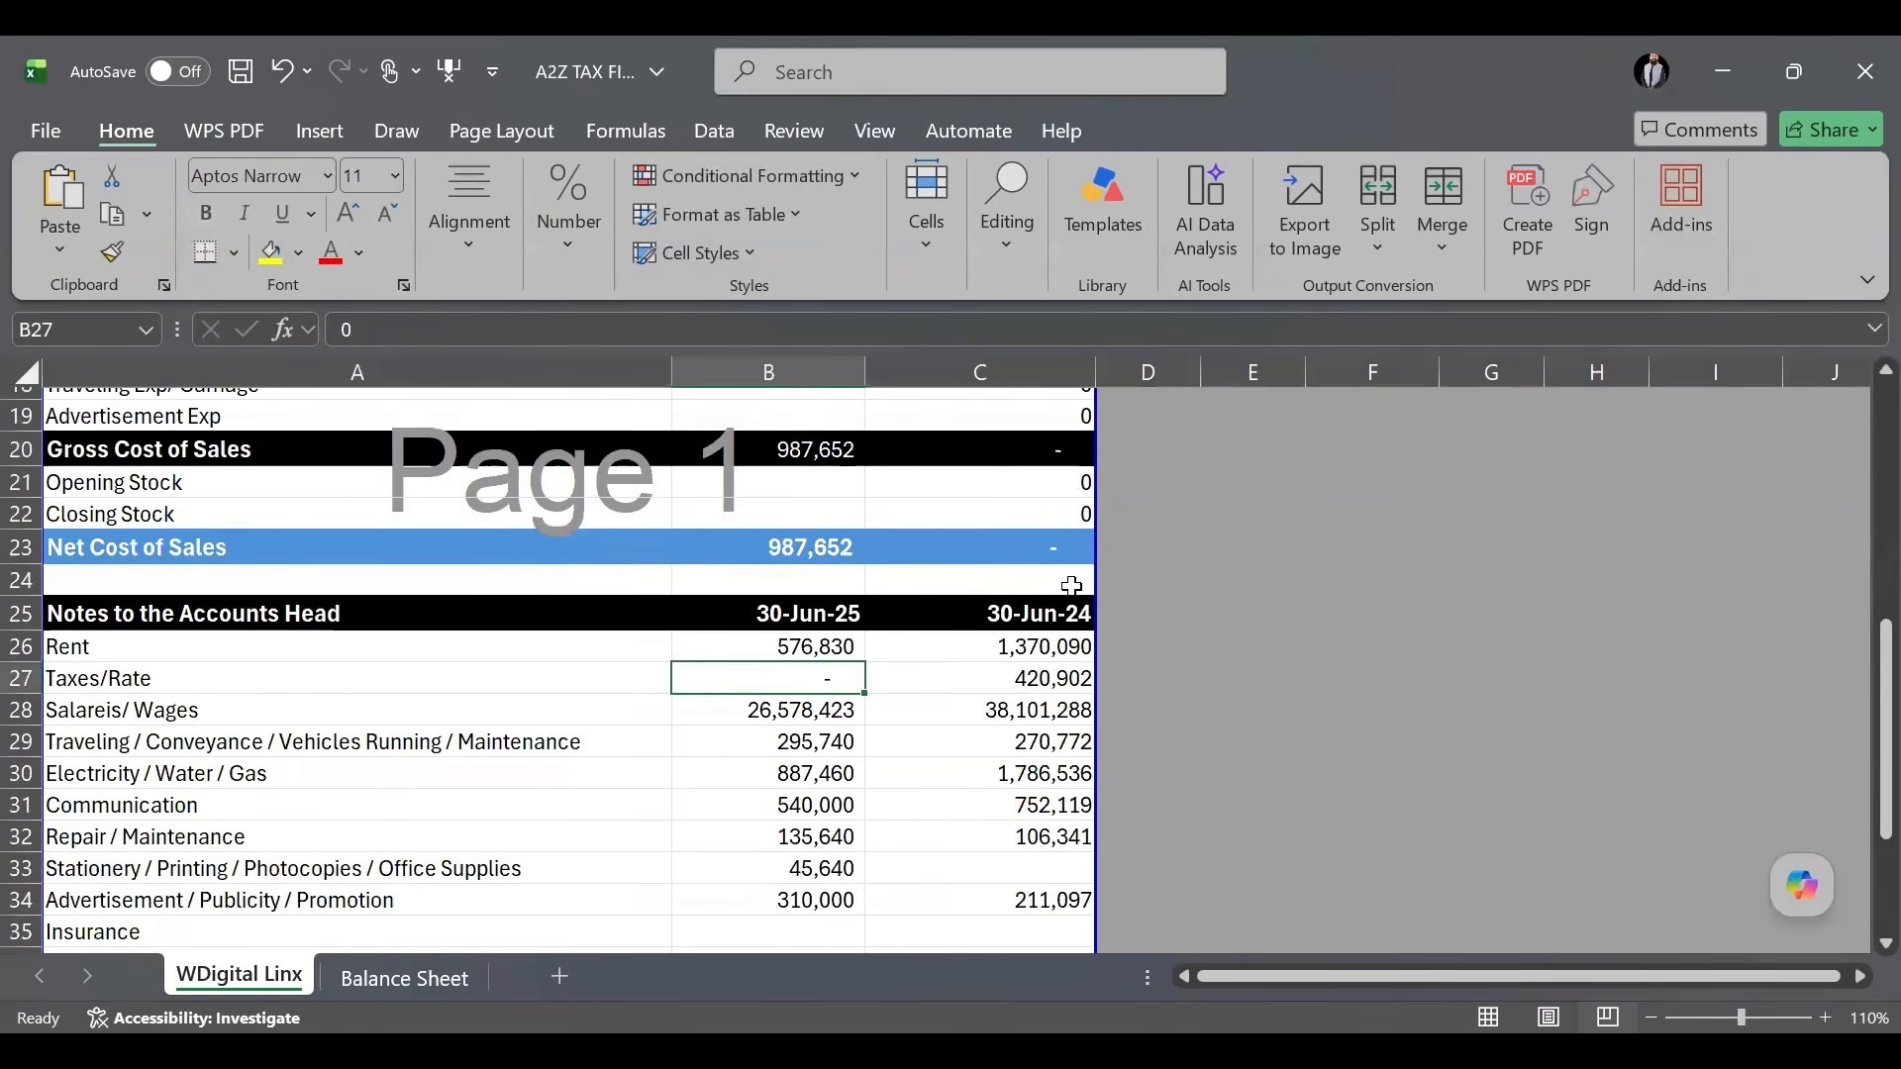
scroll(1030, 574, up, 6)
click(792, 527)
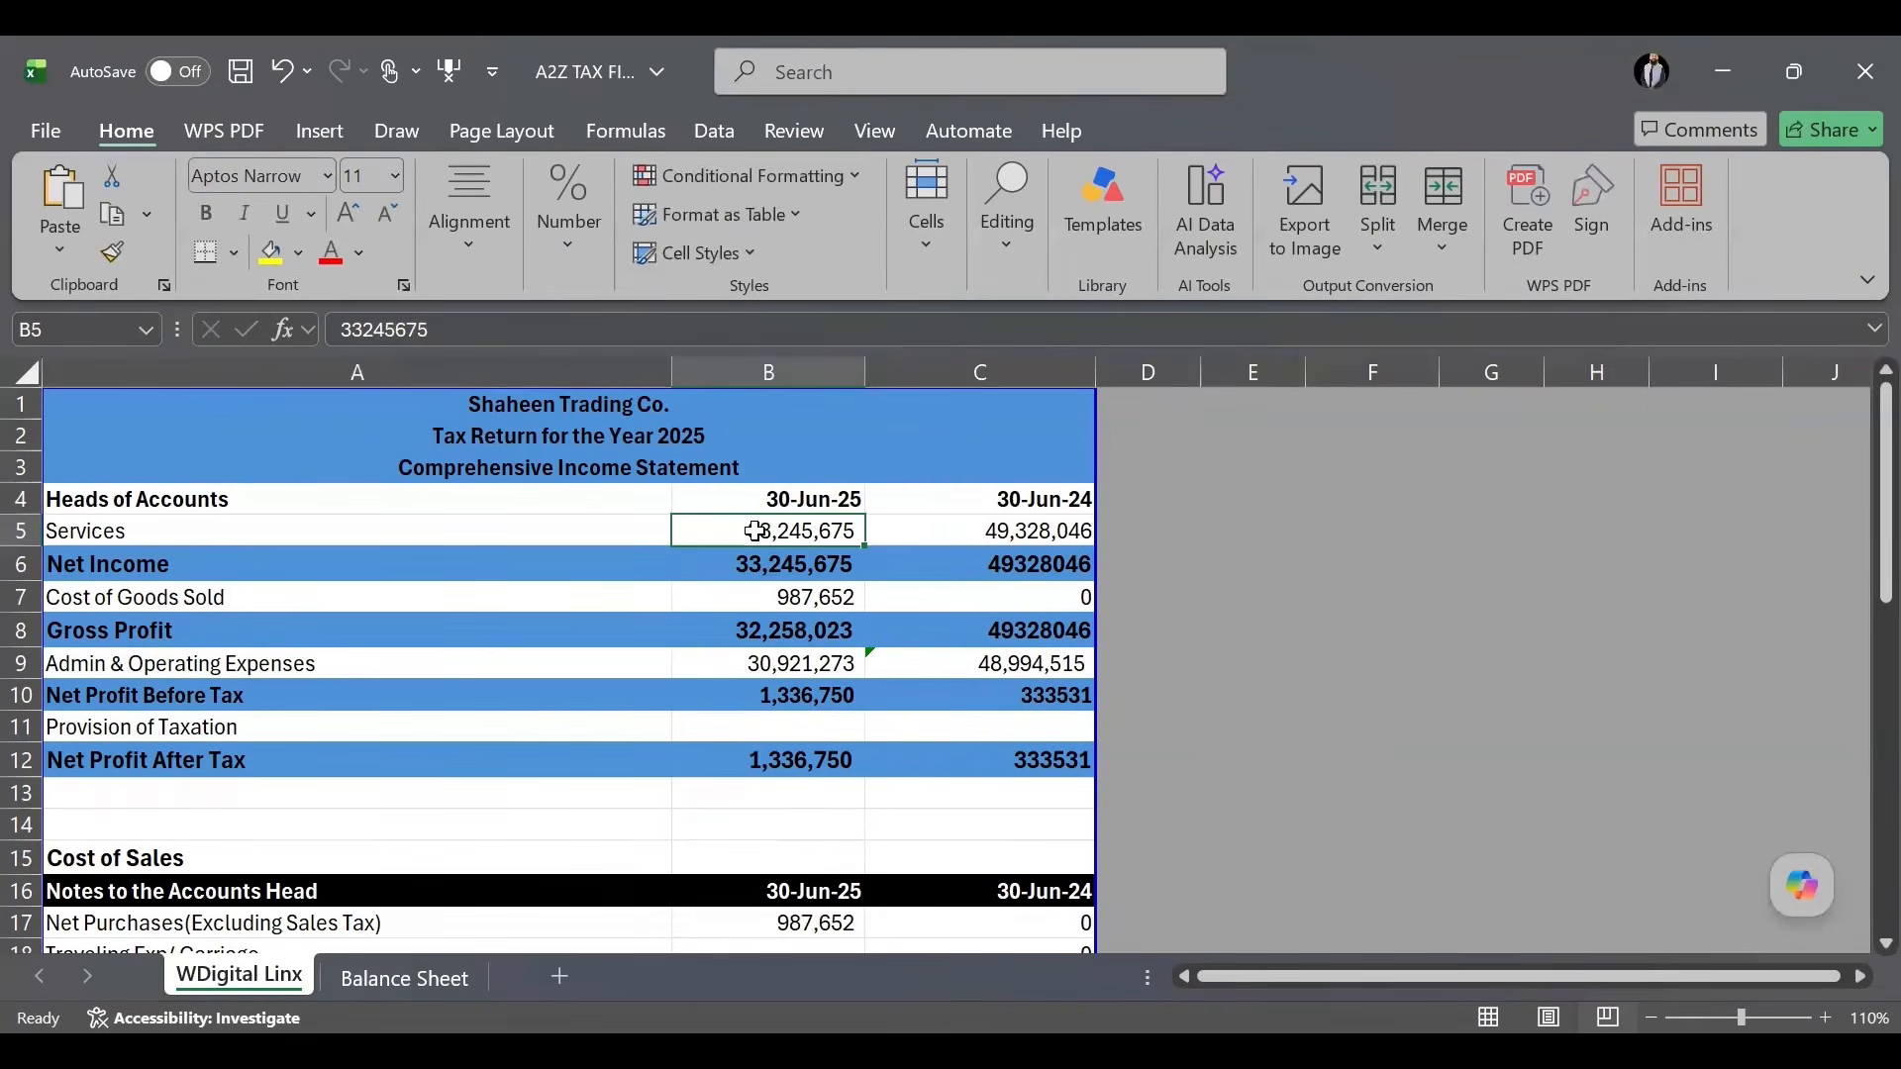
Calculate 0.25% of the 30-Jun-25 Services amount in E9 with =B5*0.25%.
click(1257, 652)
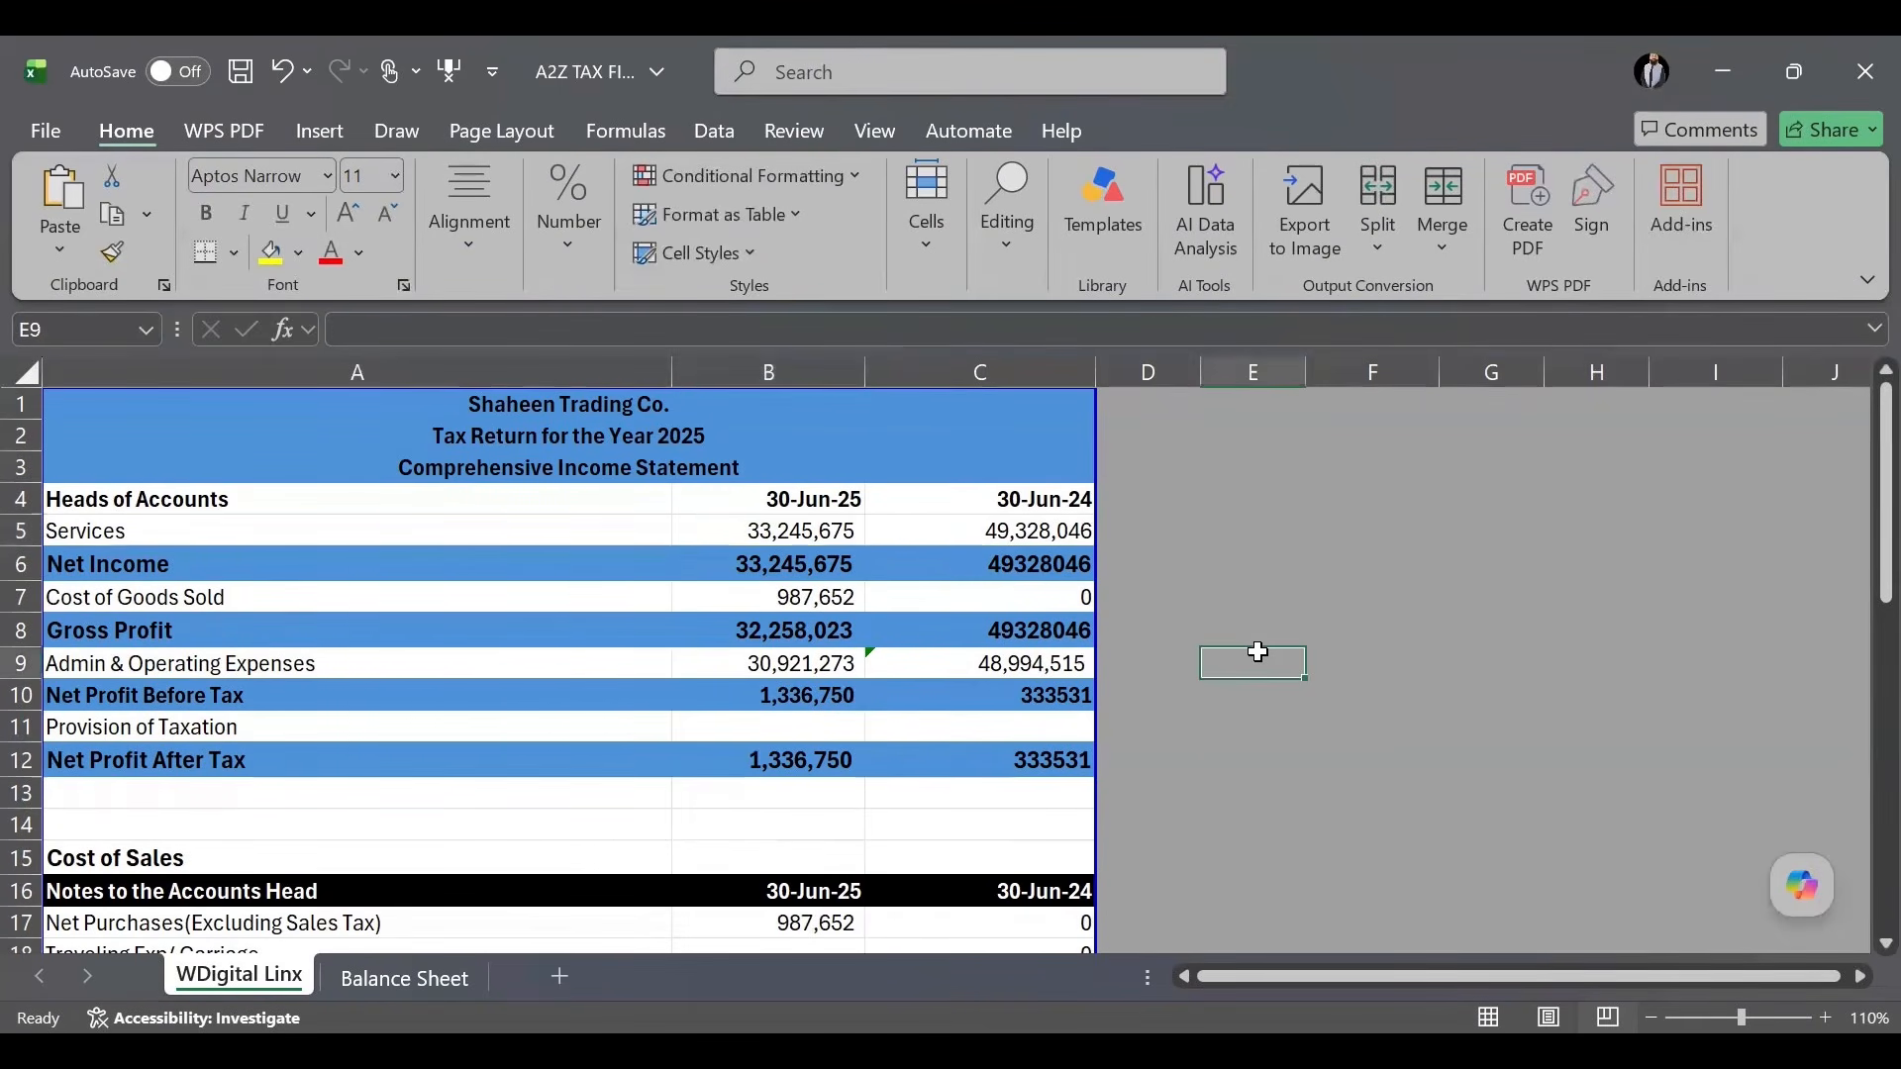
text(=)
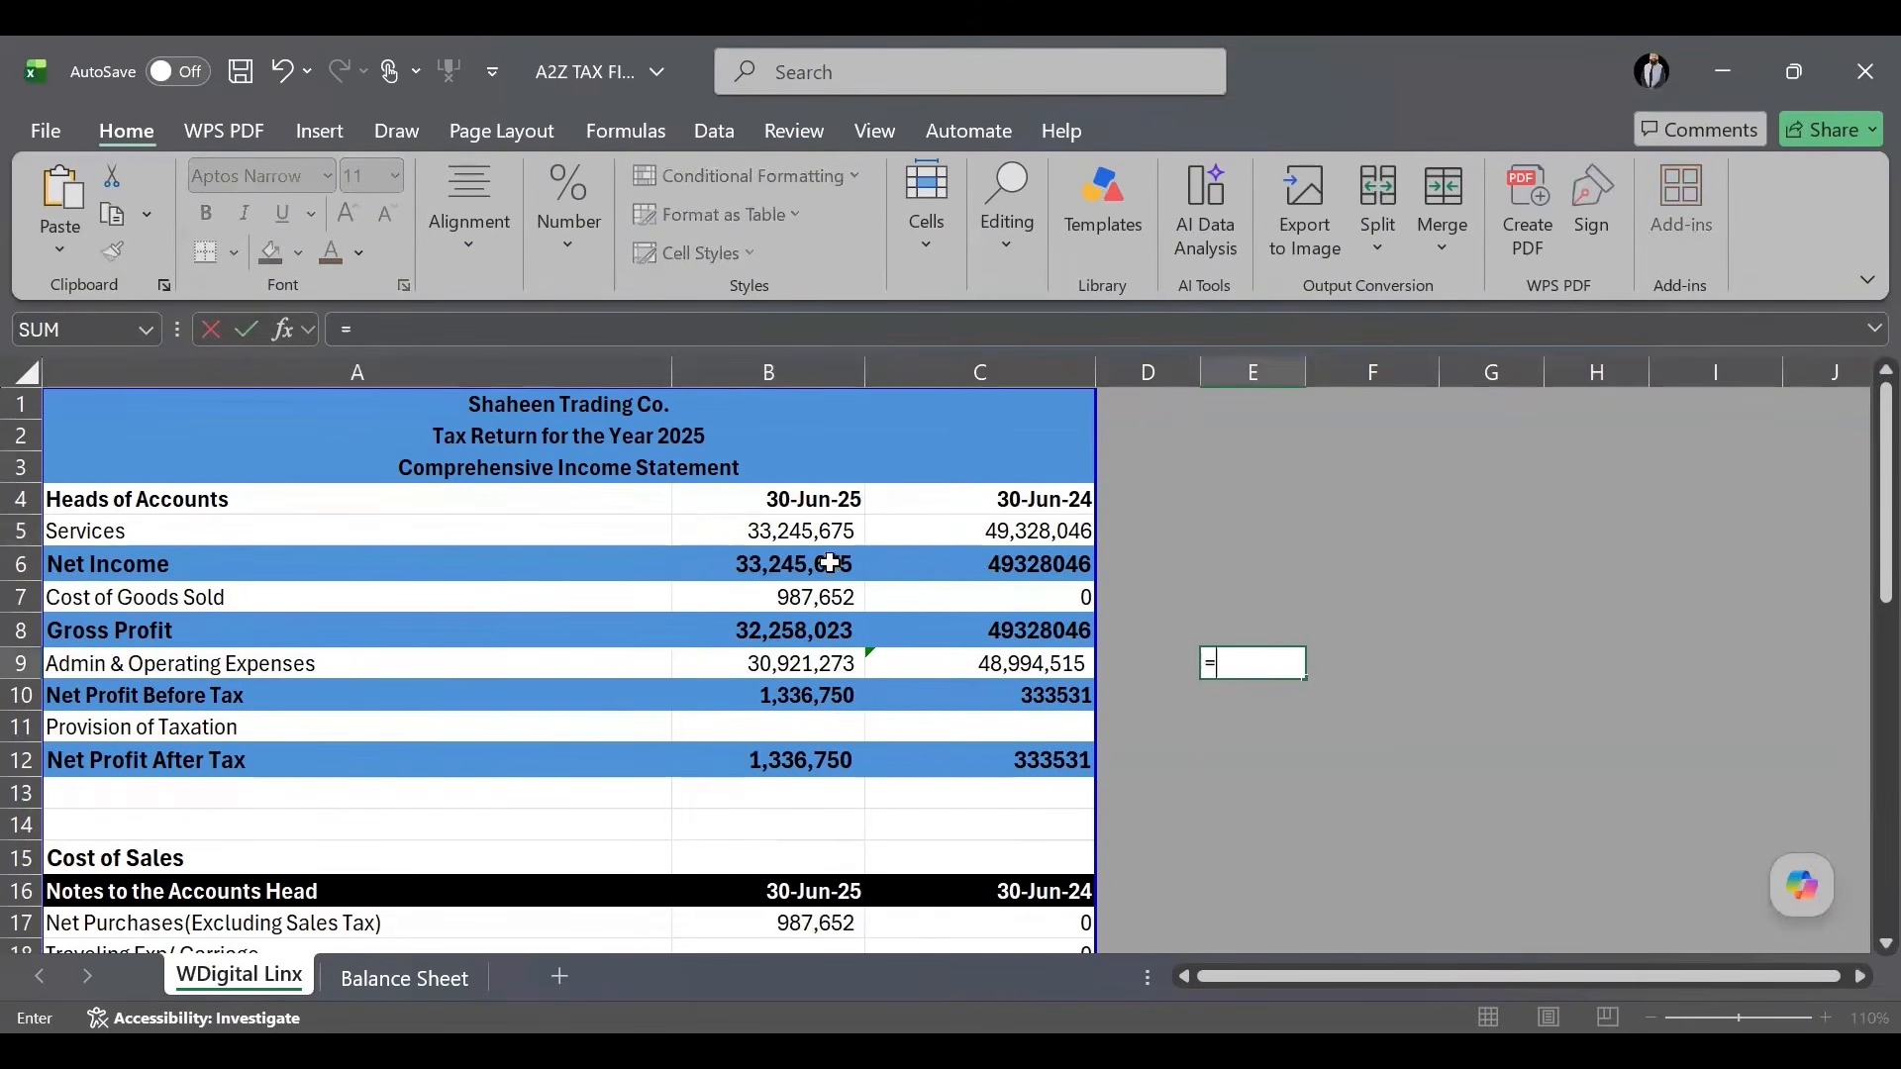
click(791, 538)
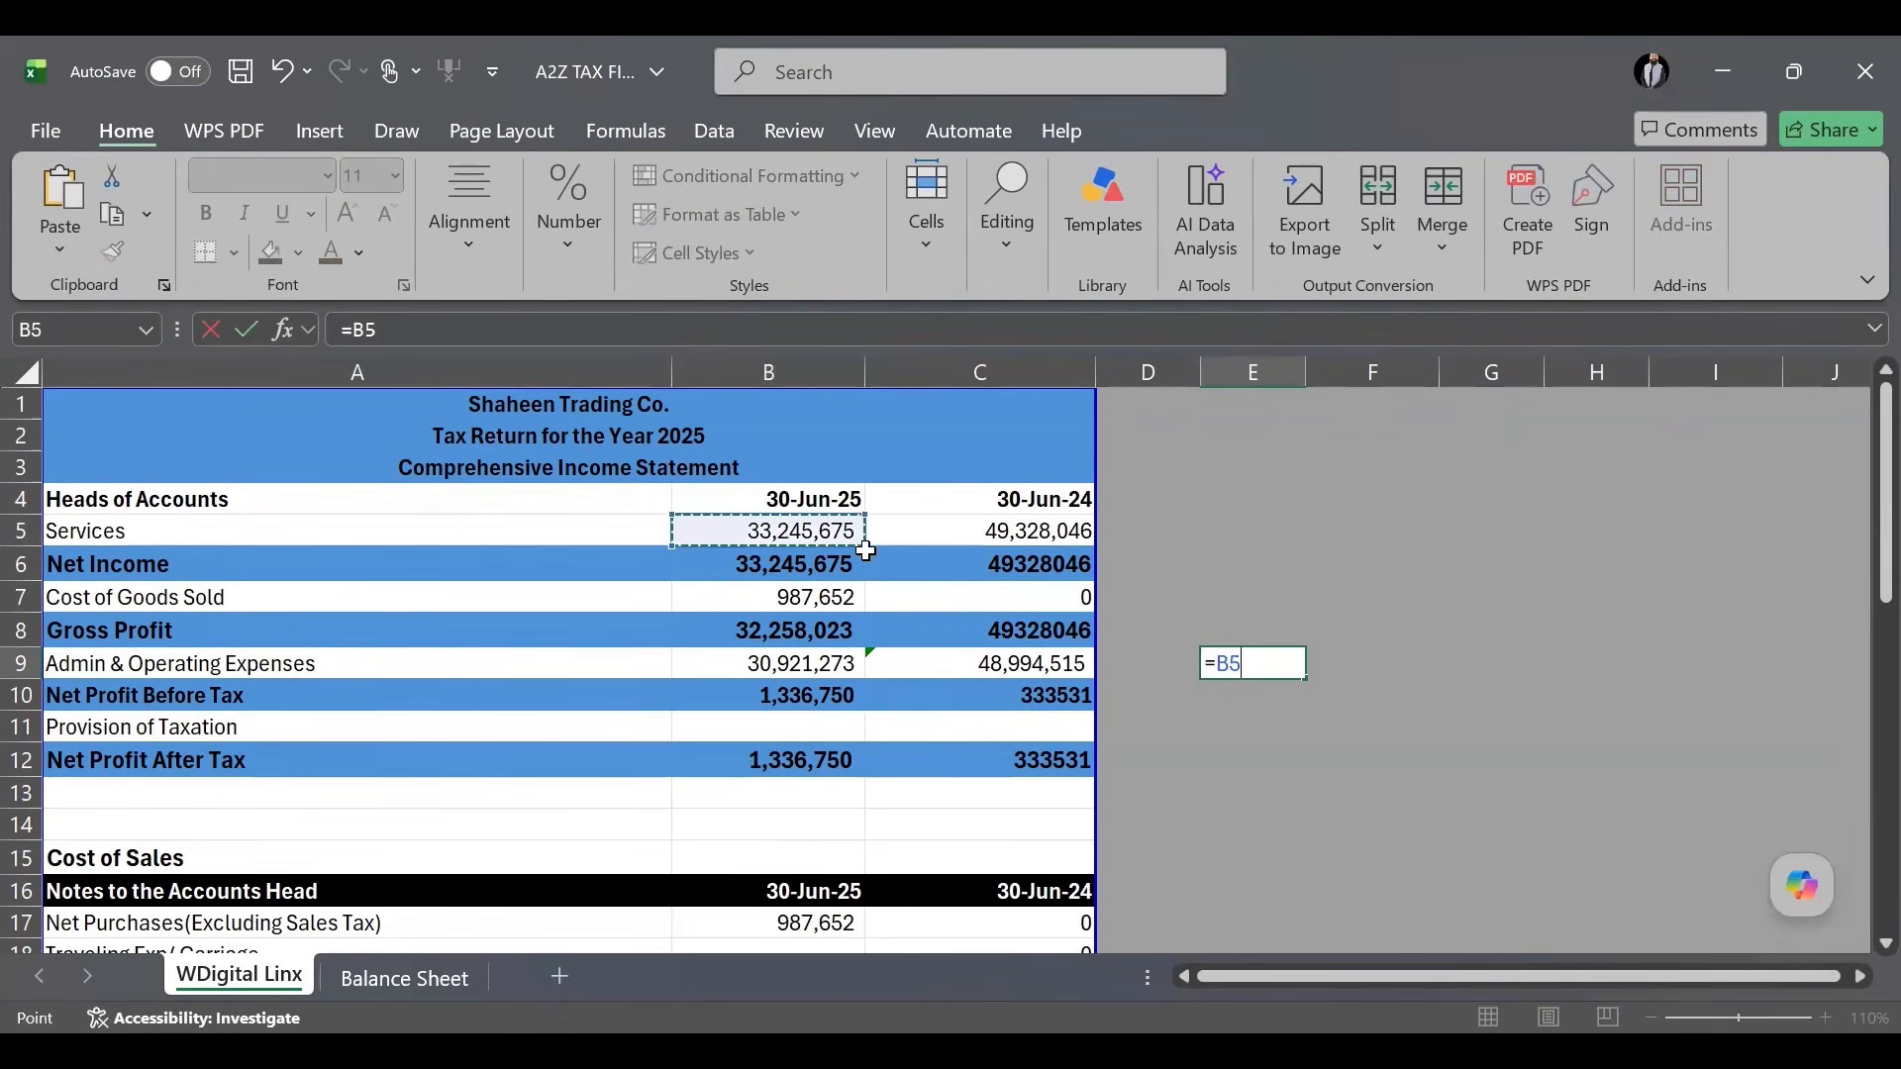
text(*0.25)
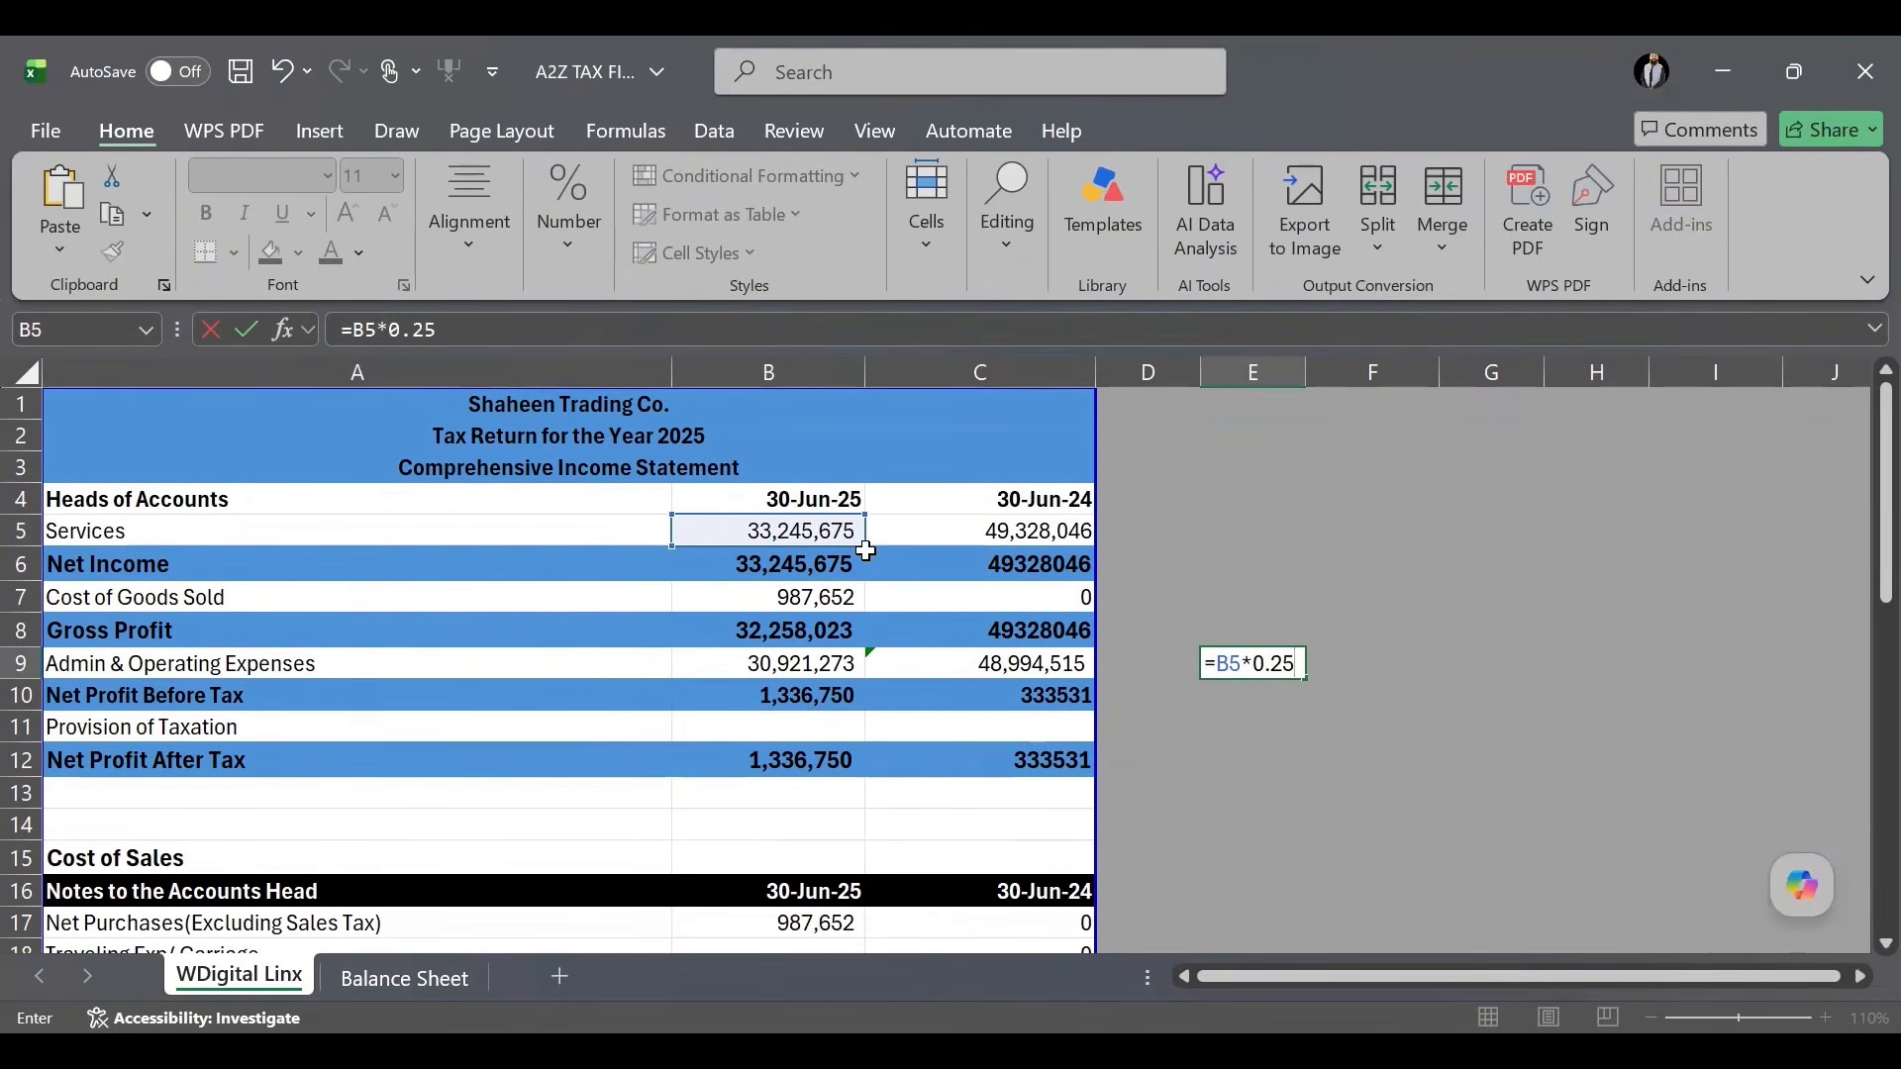
text(%)
key(Return)
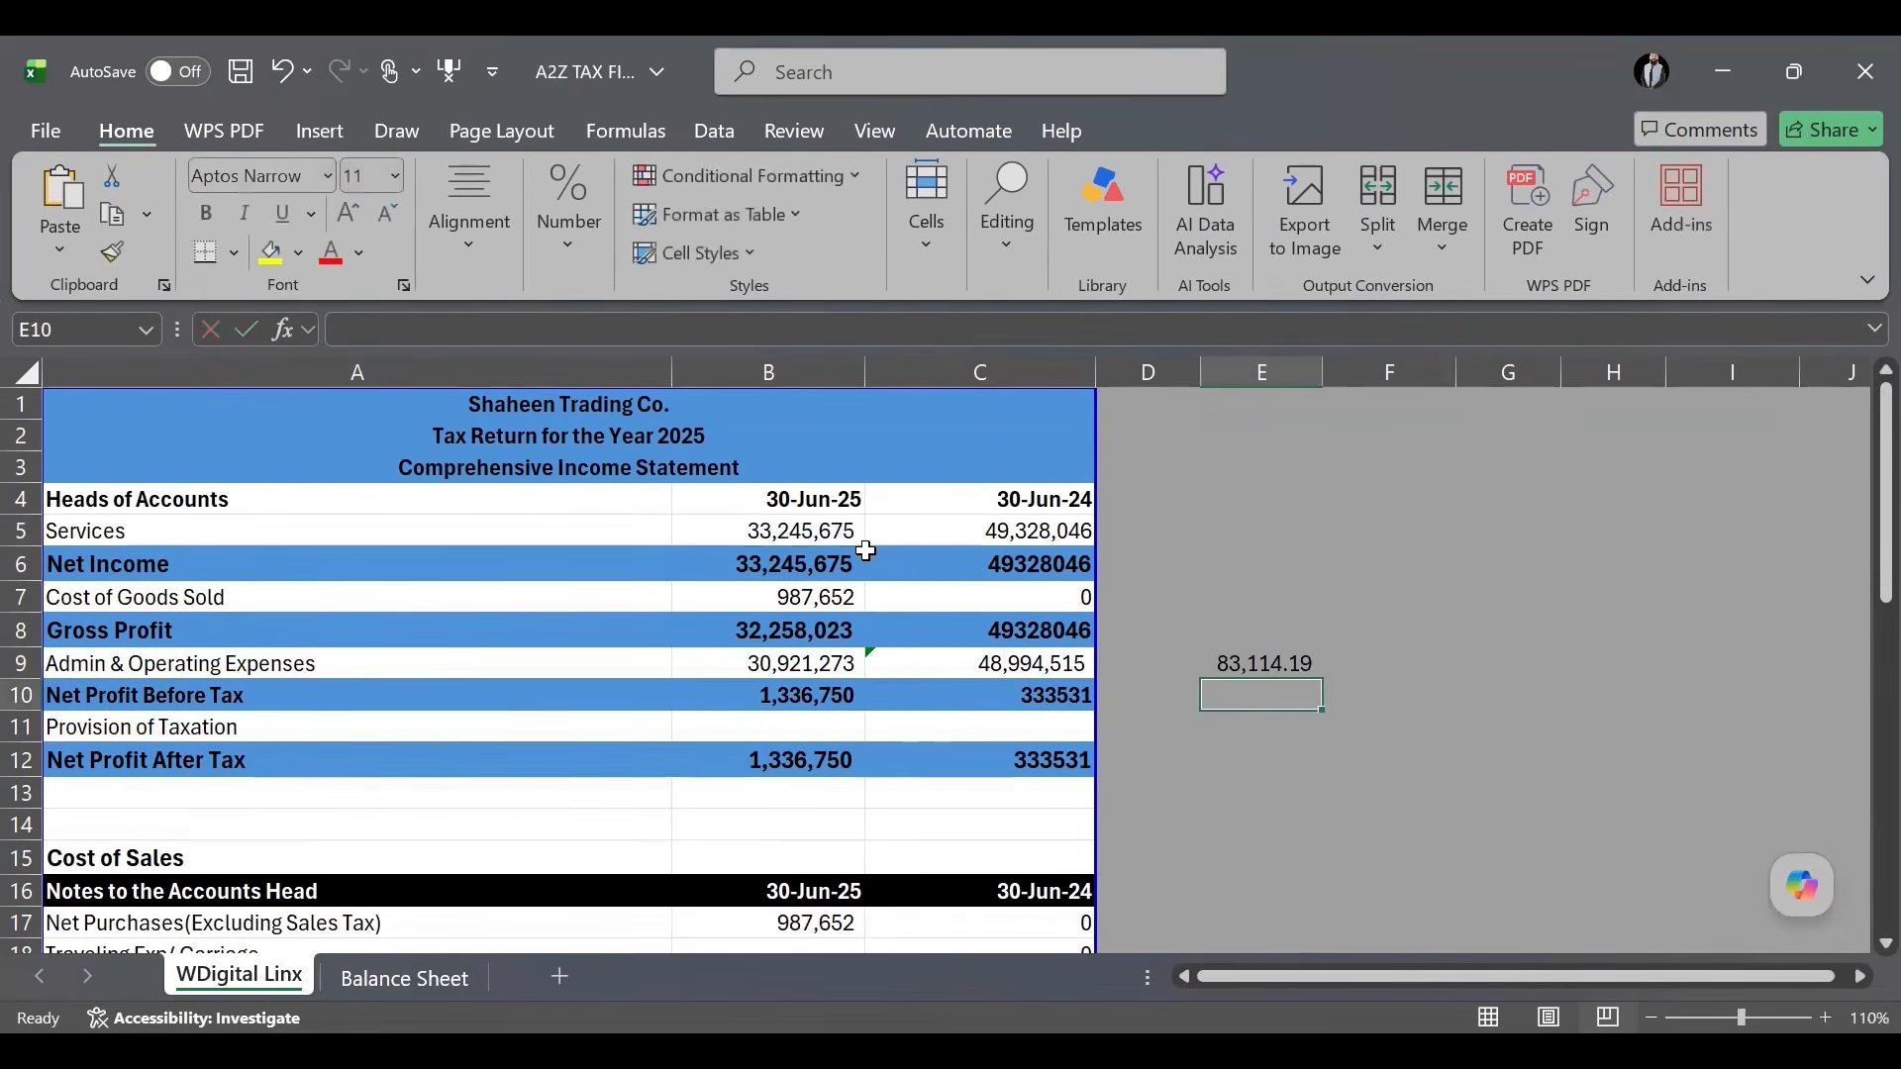
click(1250, 663)
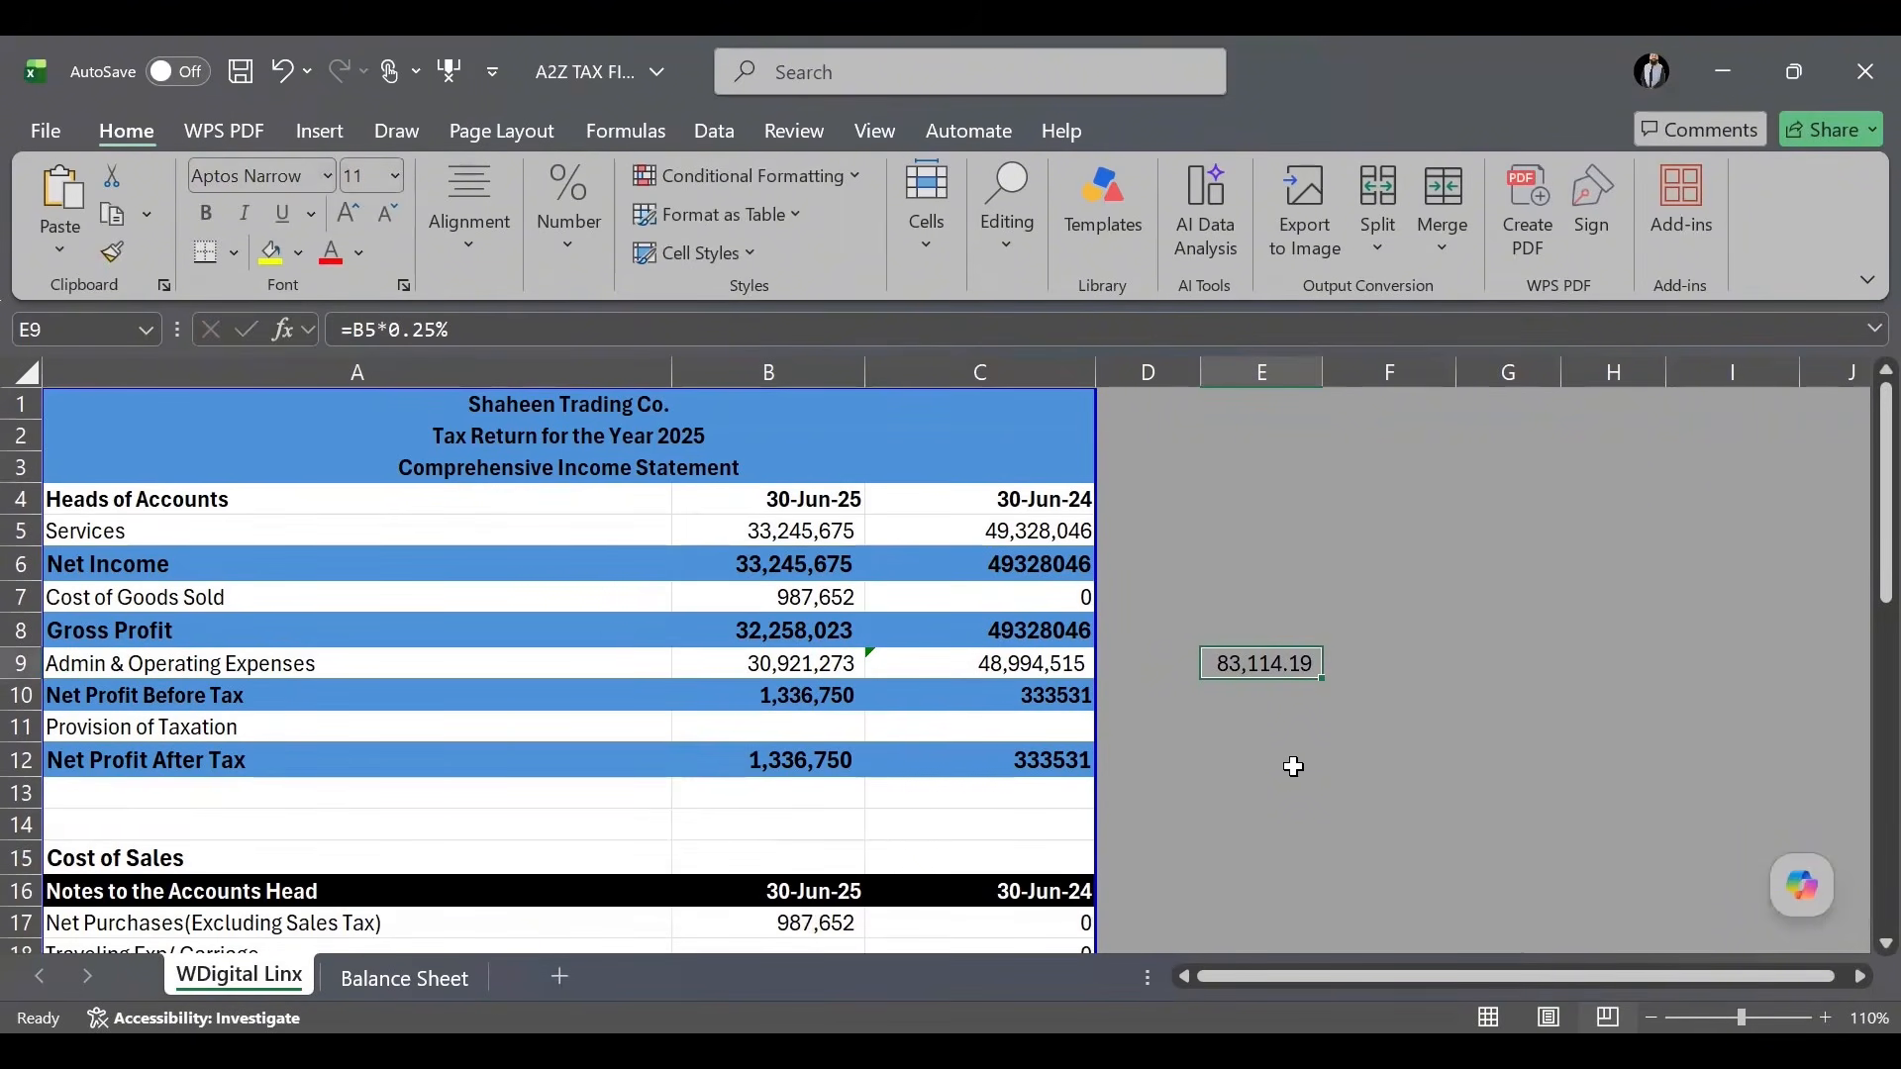
Calculate 1% of the Services amount in E8 with =B5*1%.
click(1271, 634)
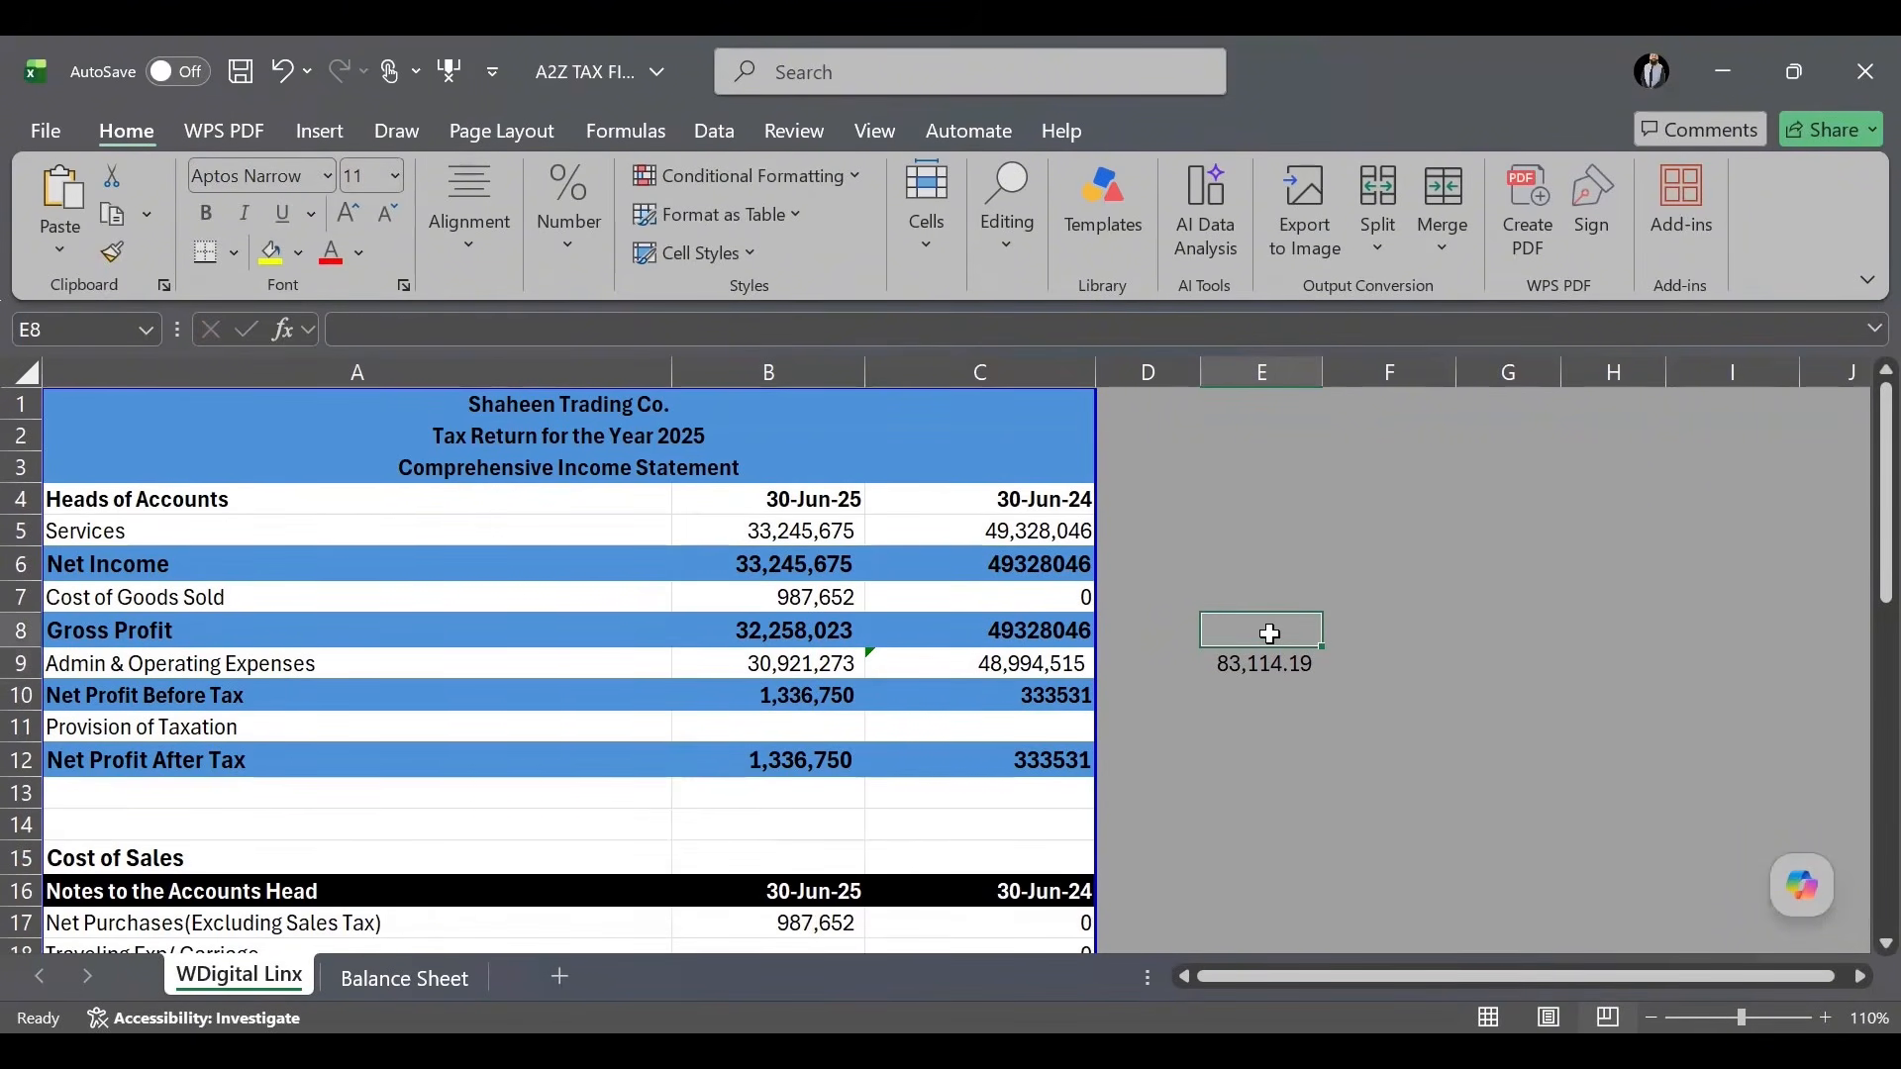
text(=)
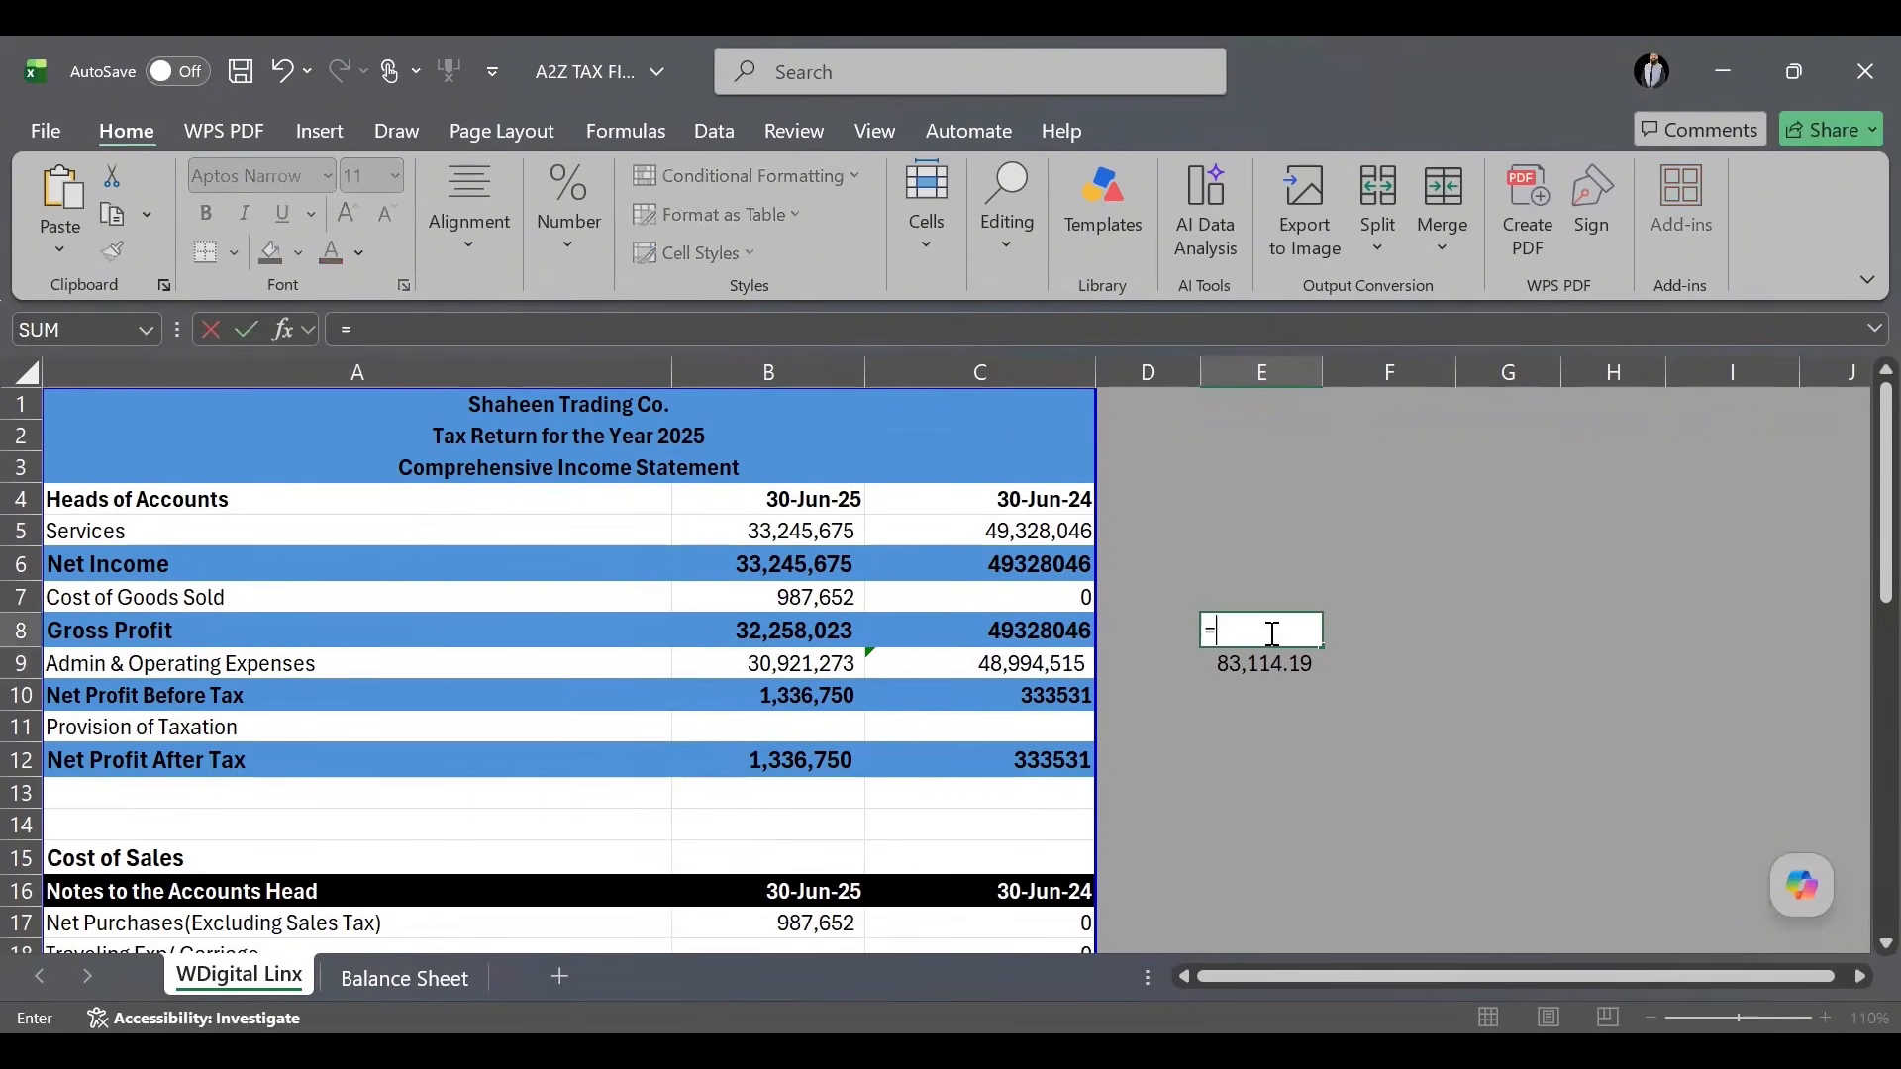
click(746, 534)
text(*1%)
key(Return)
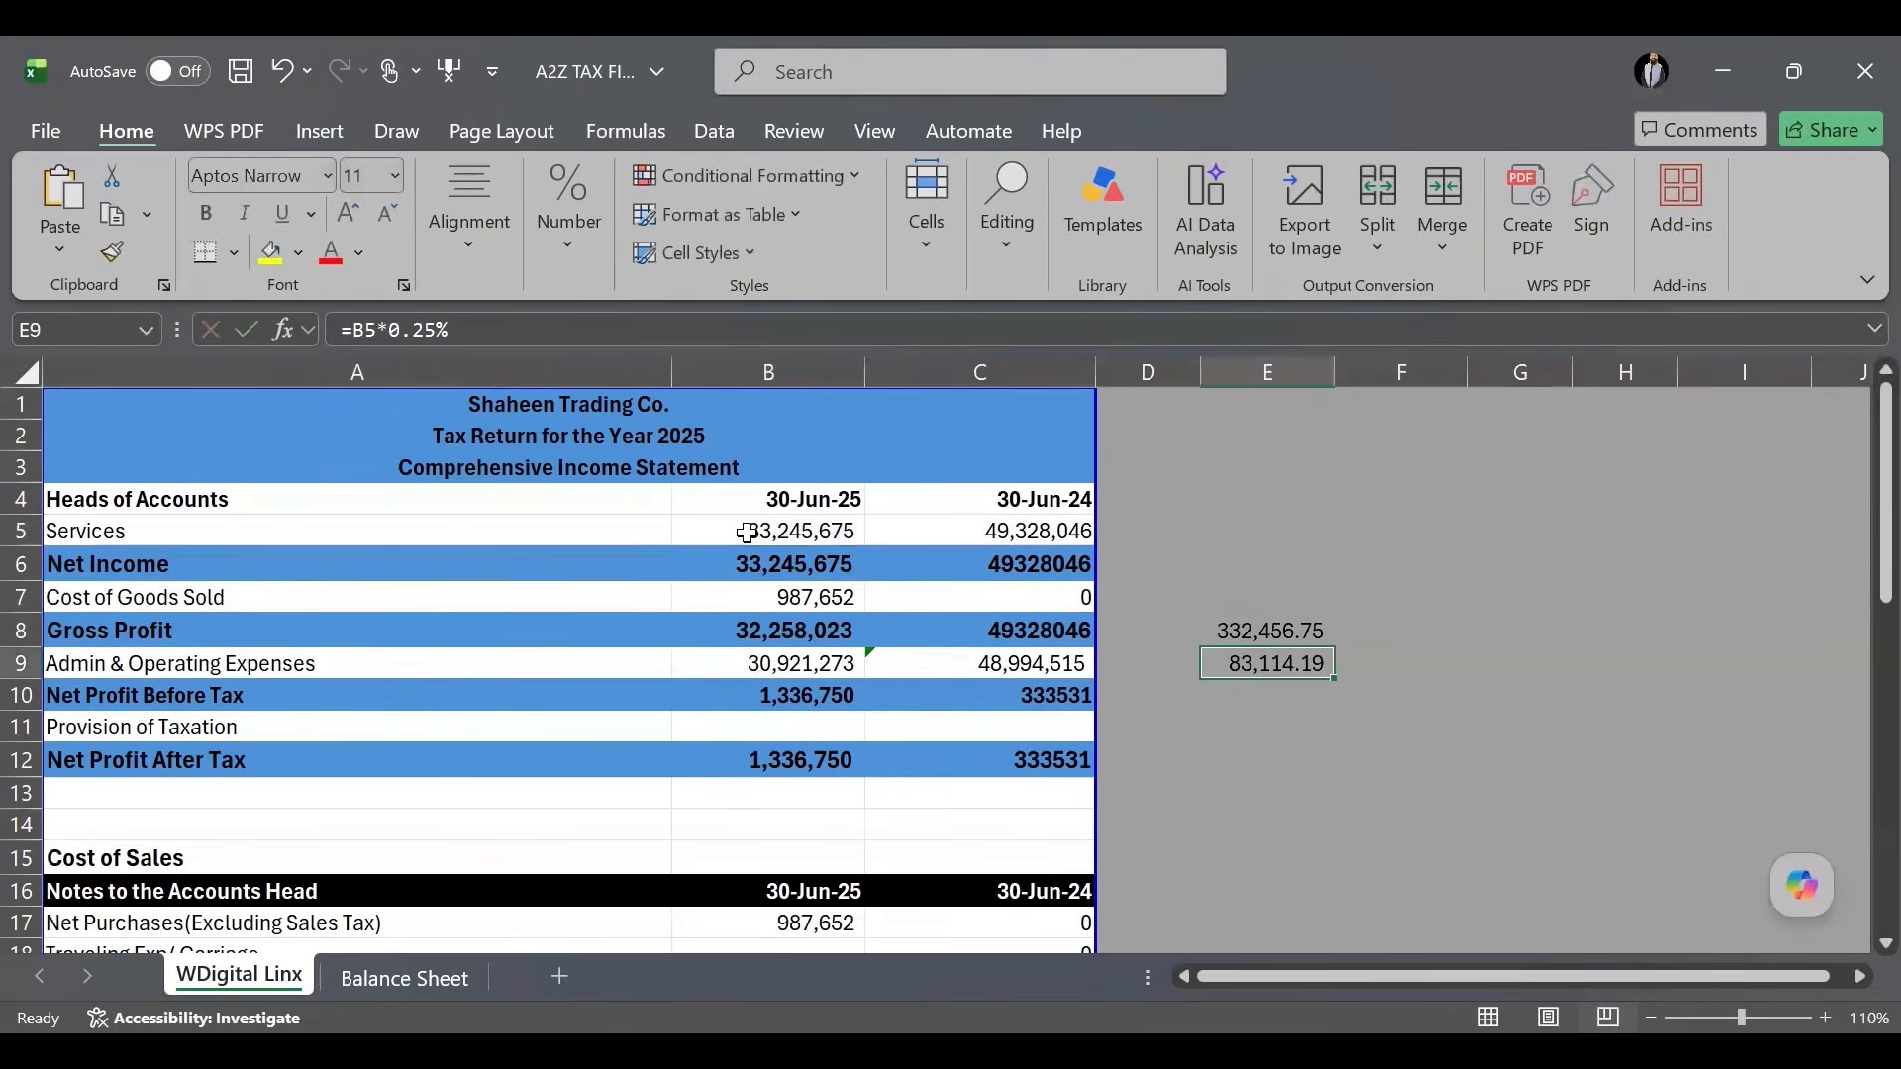
Put the difference =E8-E9 in E10, giving 249,342.56.
click(1280, 705)
text(=)
key(Up)
key(Up)
text(-)
key(Up)
key(Return)
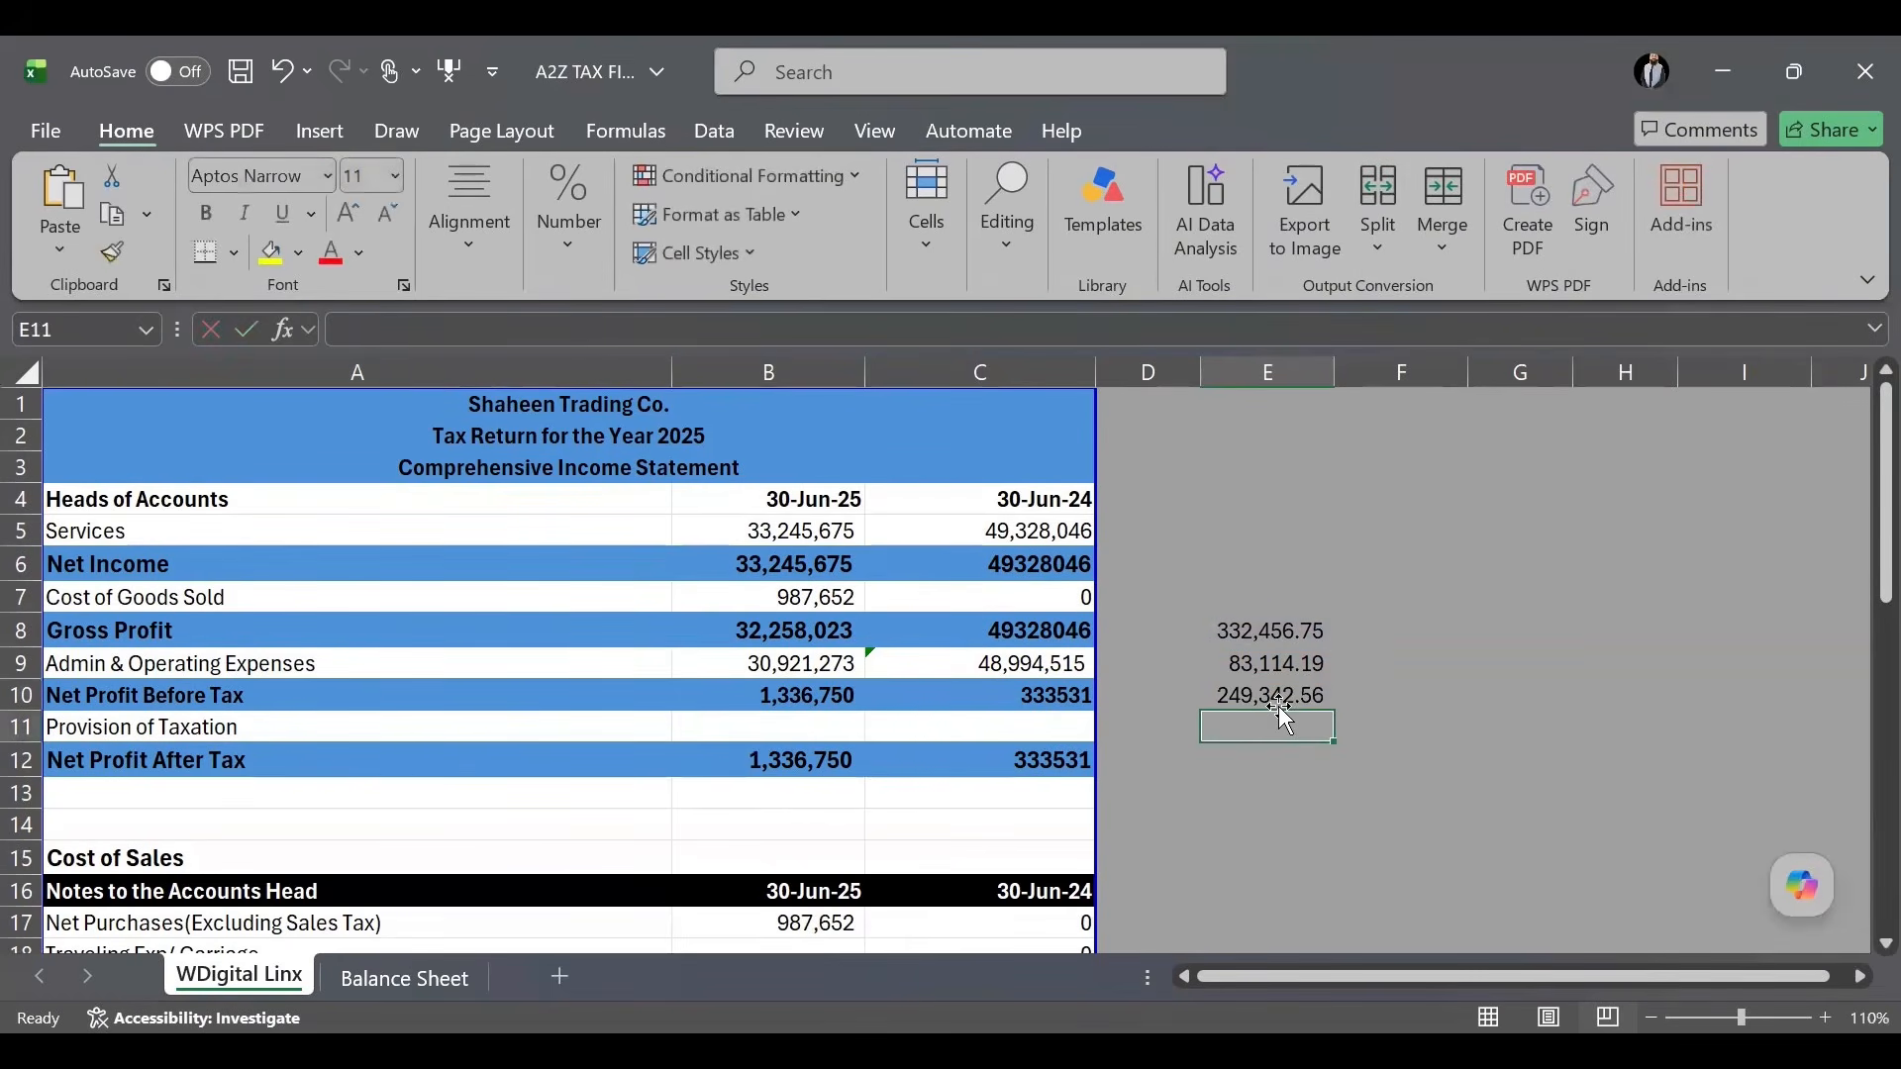
click(1277, 695)
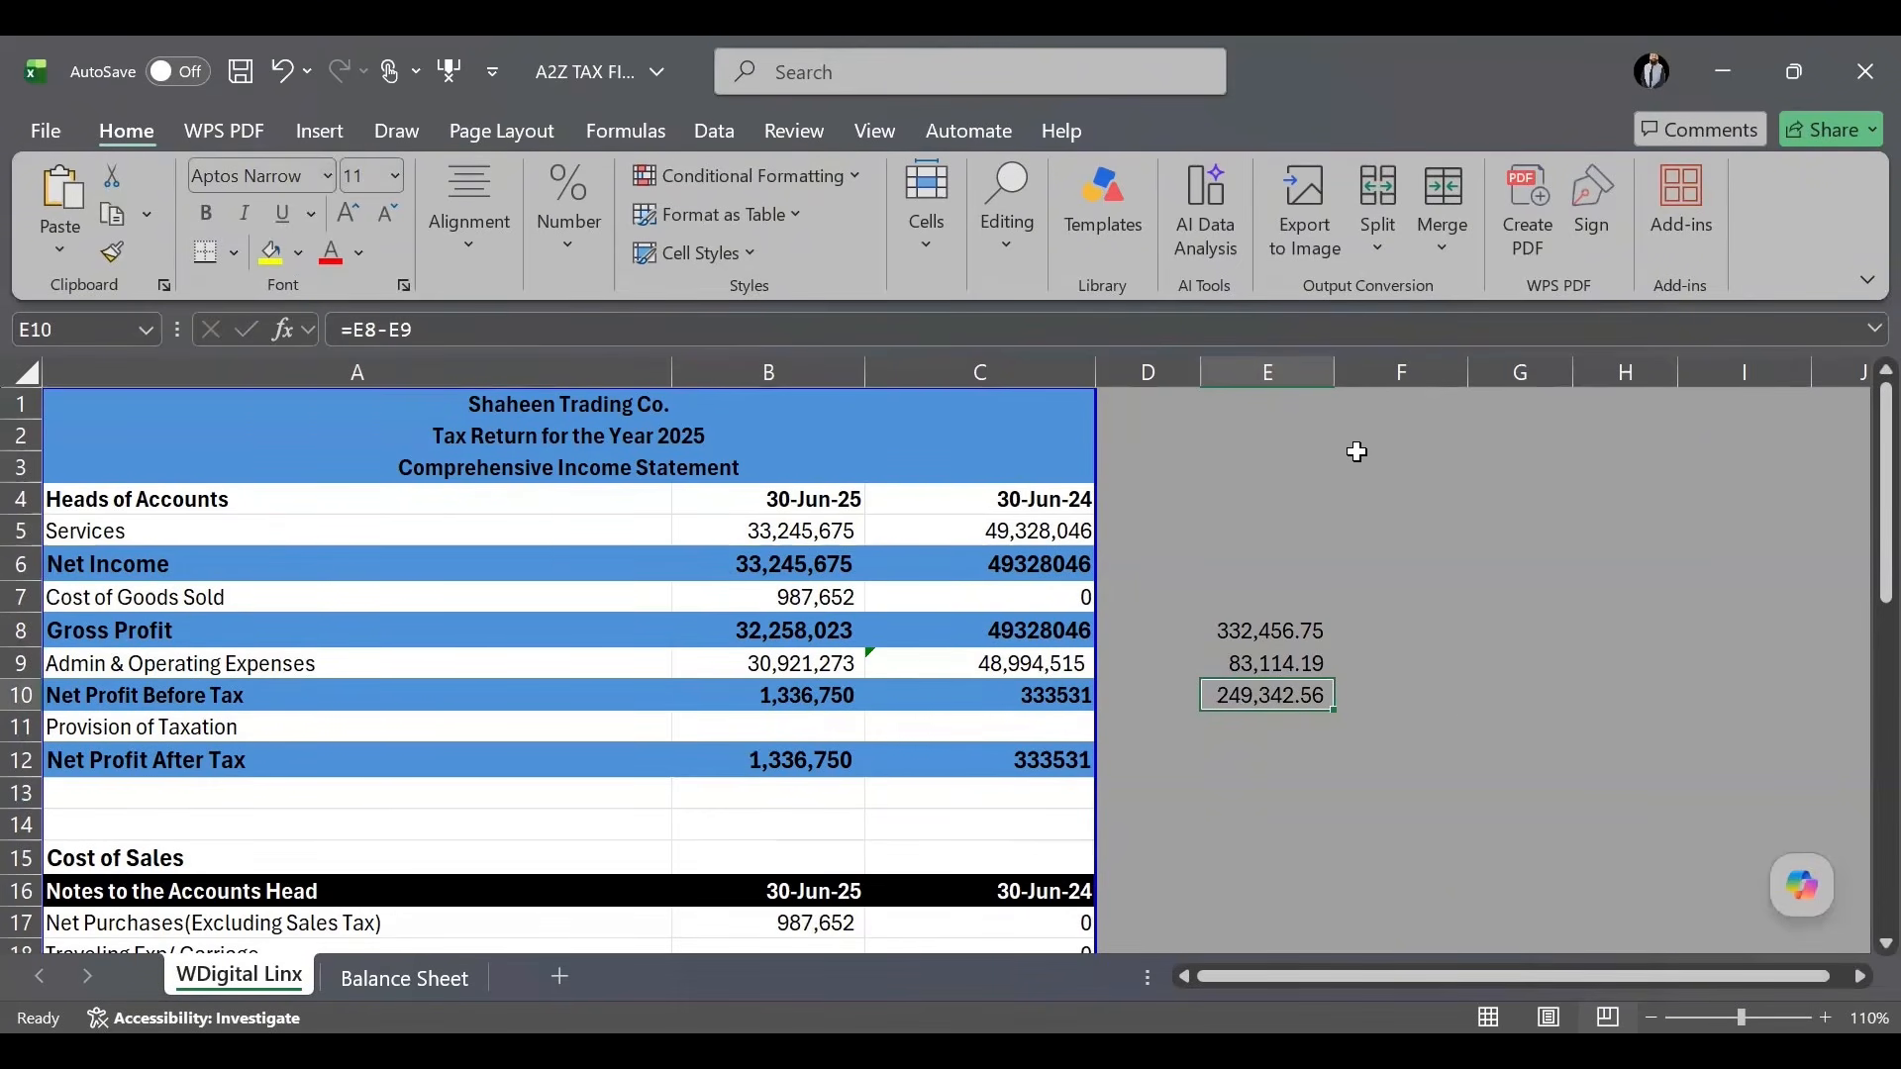
Review the 0.25% formula in E9 and the difference in E10.
click(1279, 663)
click(1278, 686)
click(1255, 663)
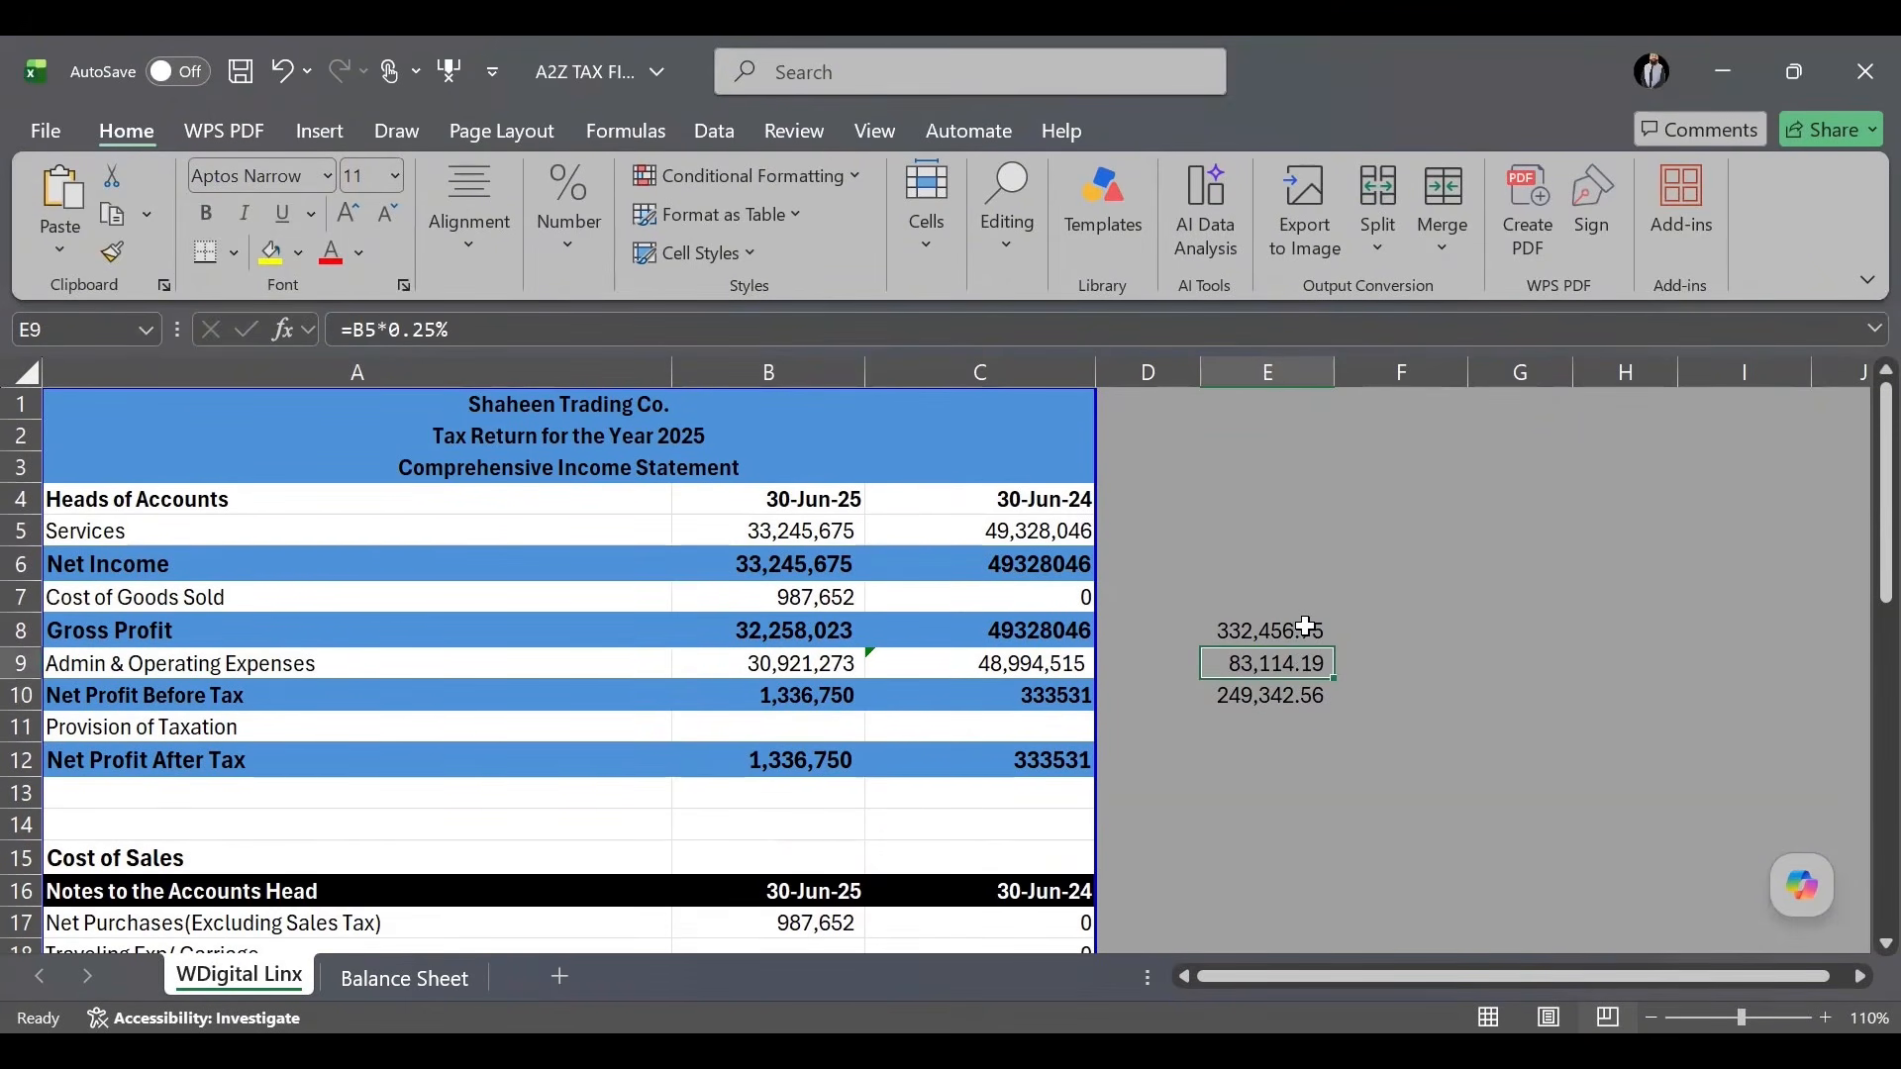
Enter 83,111 as the 30-Jun-25 Taxes/Rate expense in B27.
scroll(1313, 628, down, 6)
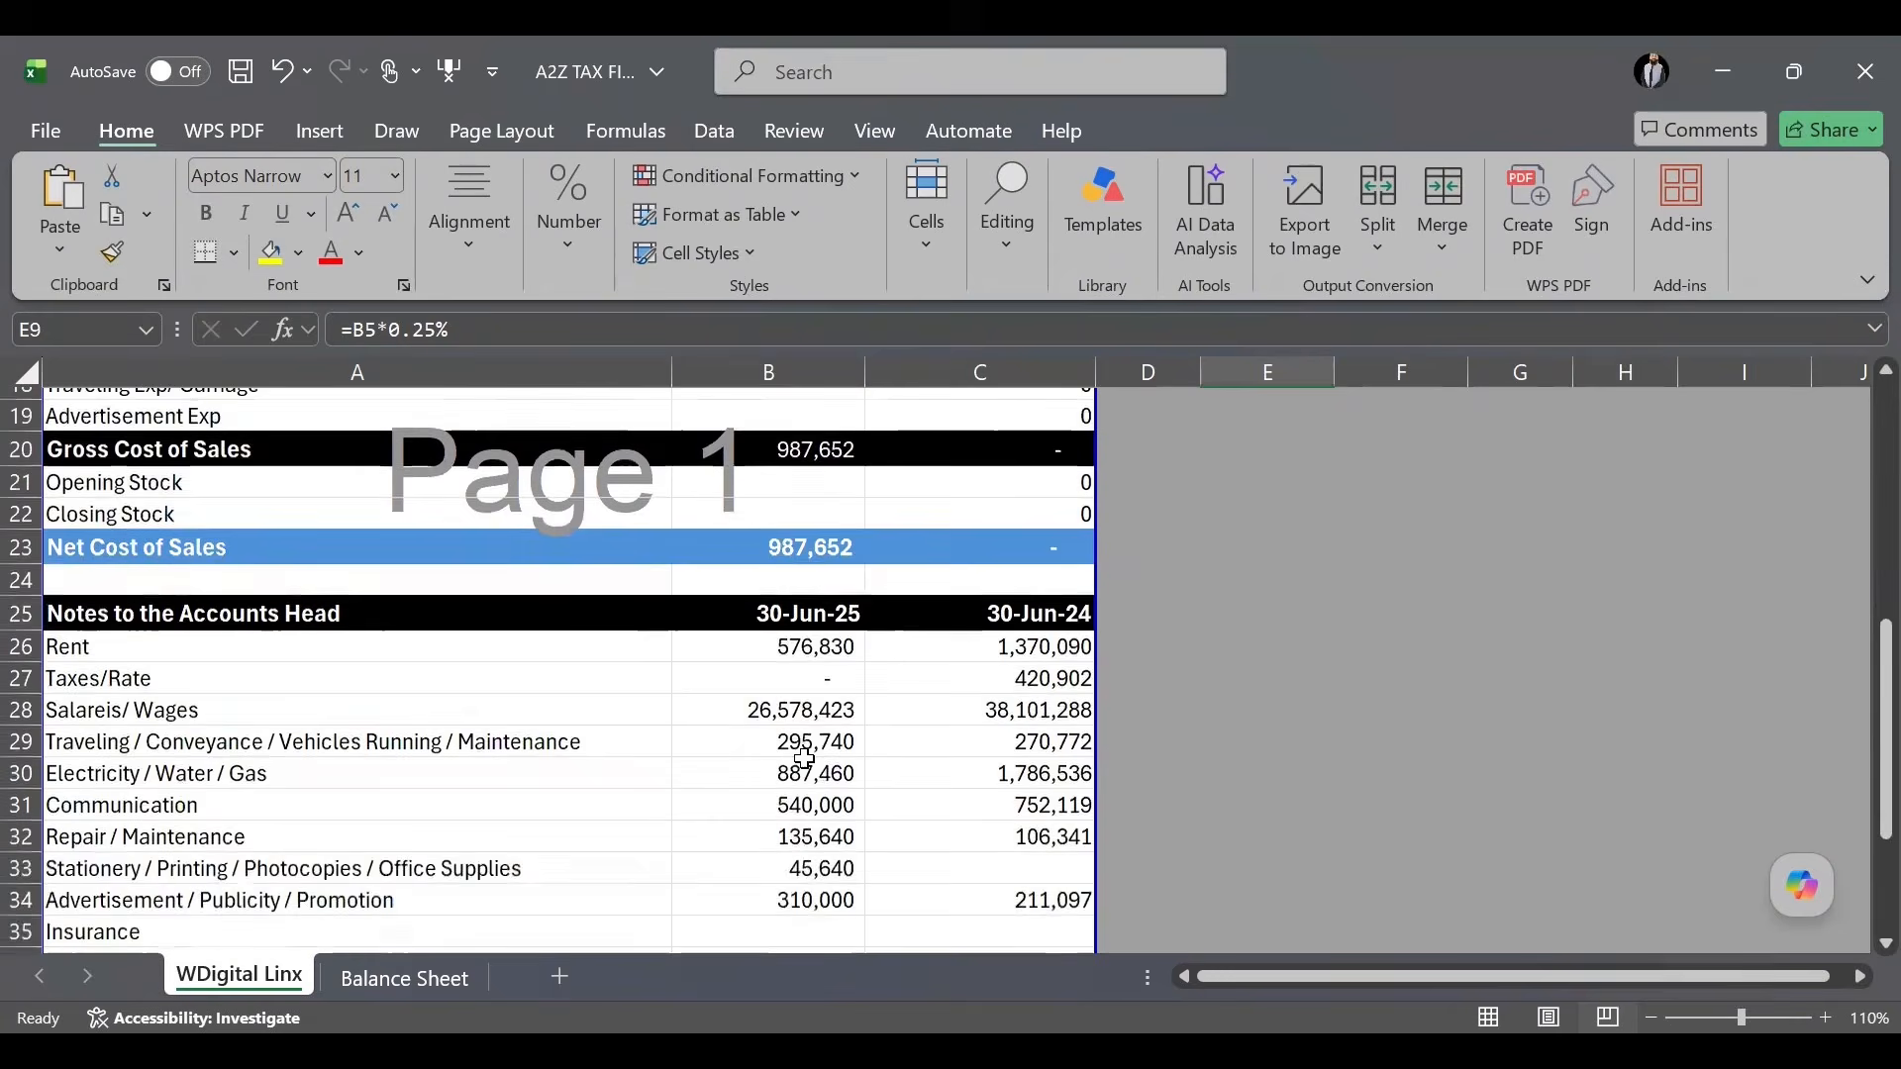
click(804, 691)
scroll(1356, 656, up, 4)
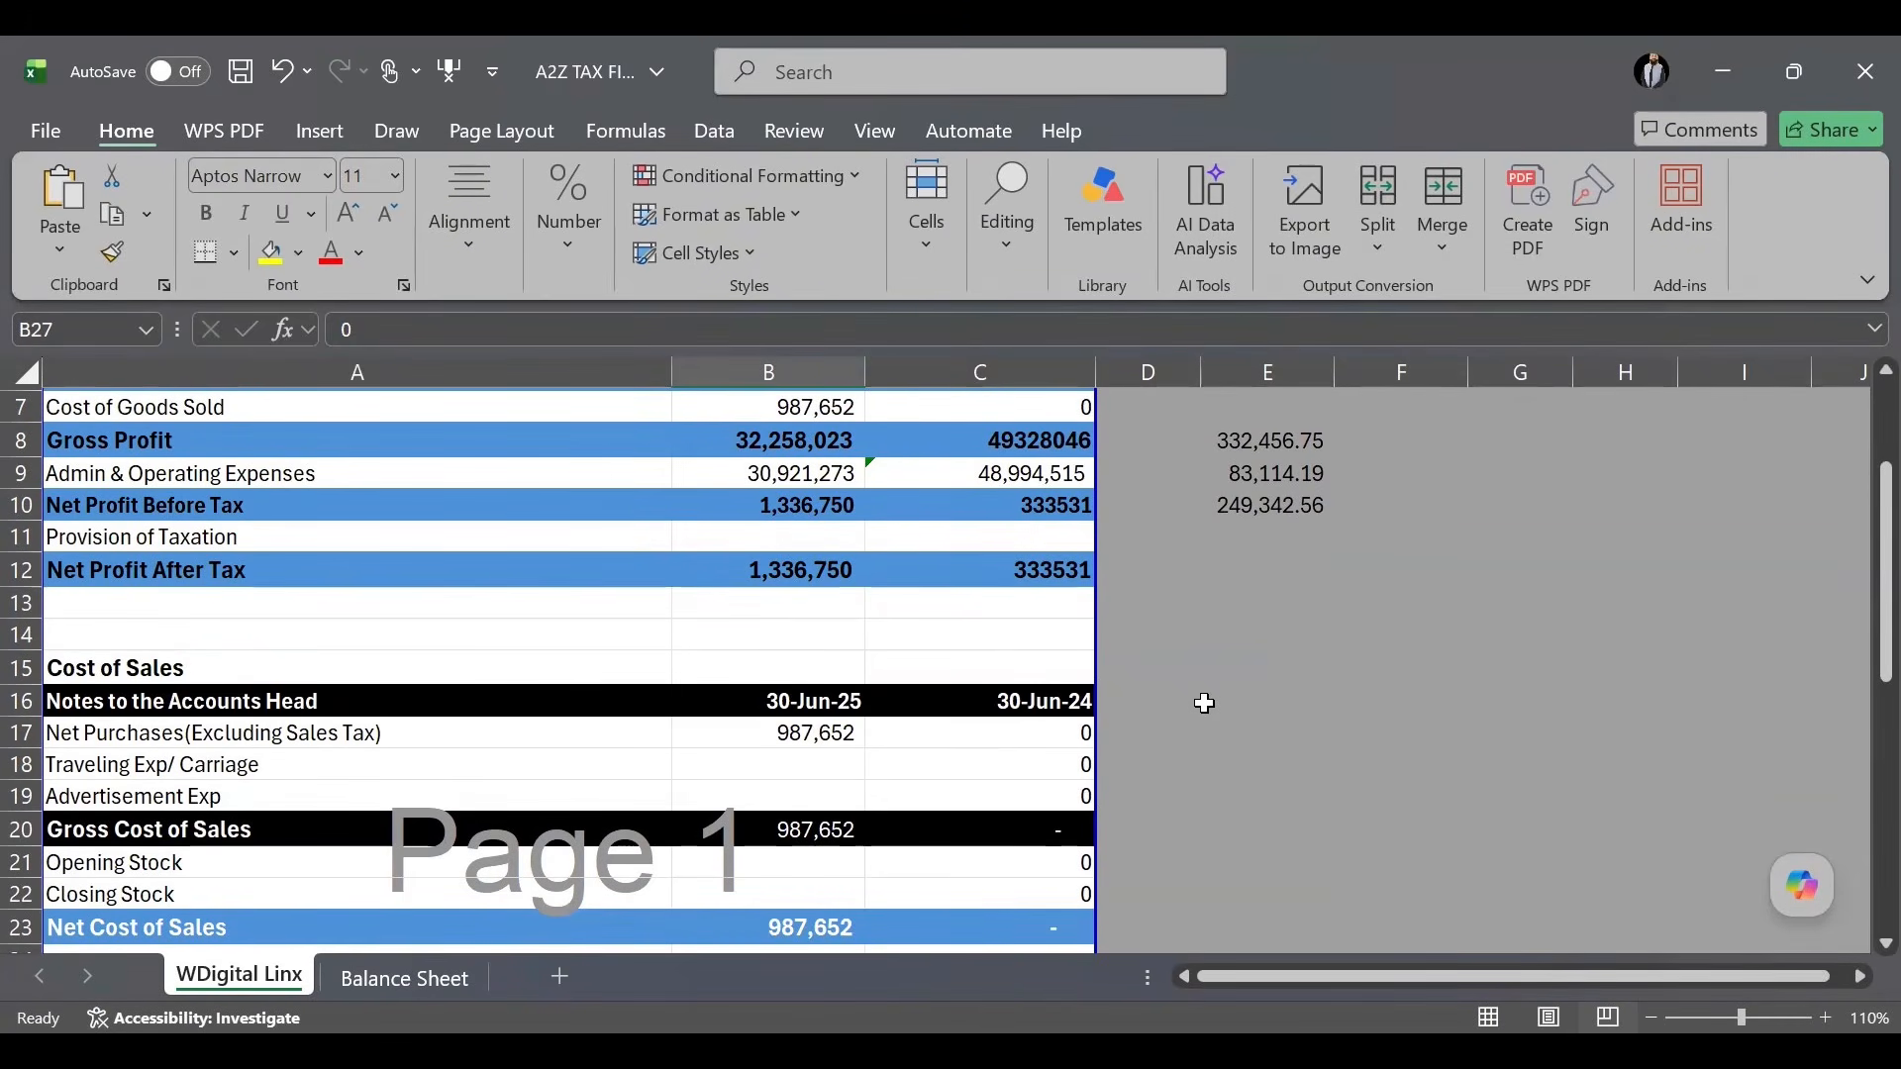
scroll(1204, 703, down, 4)
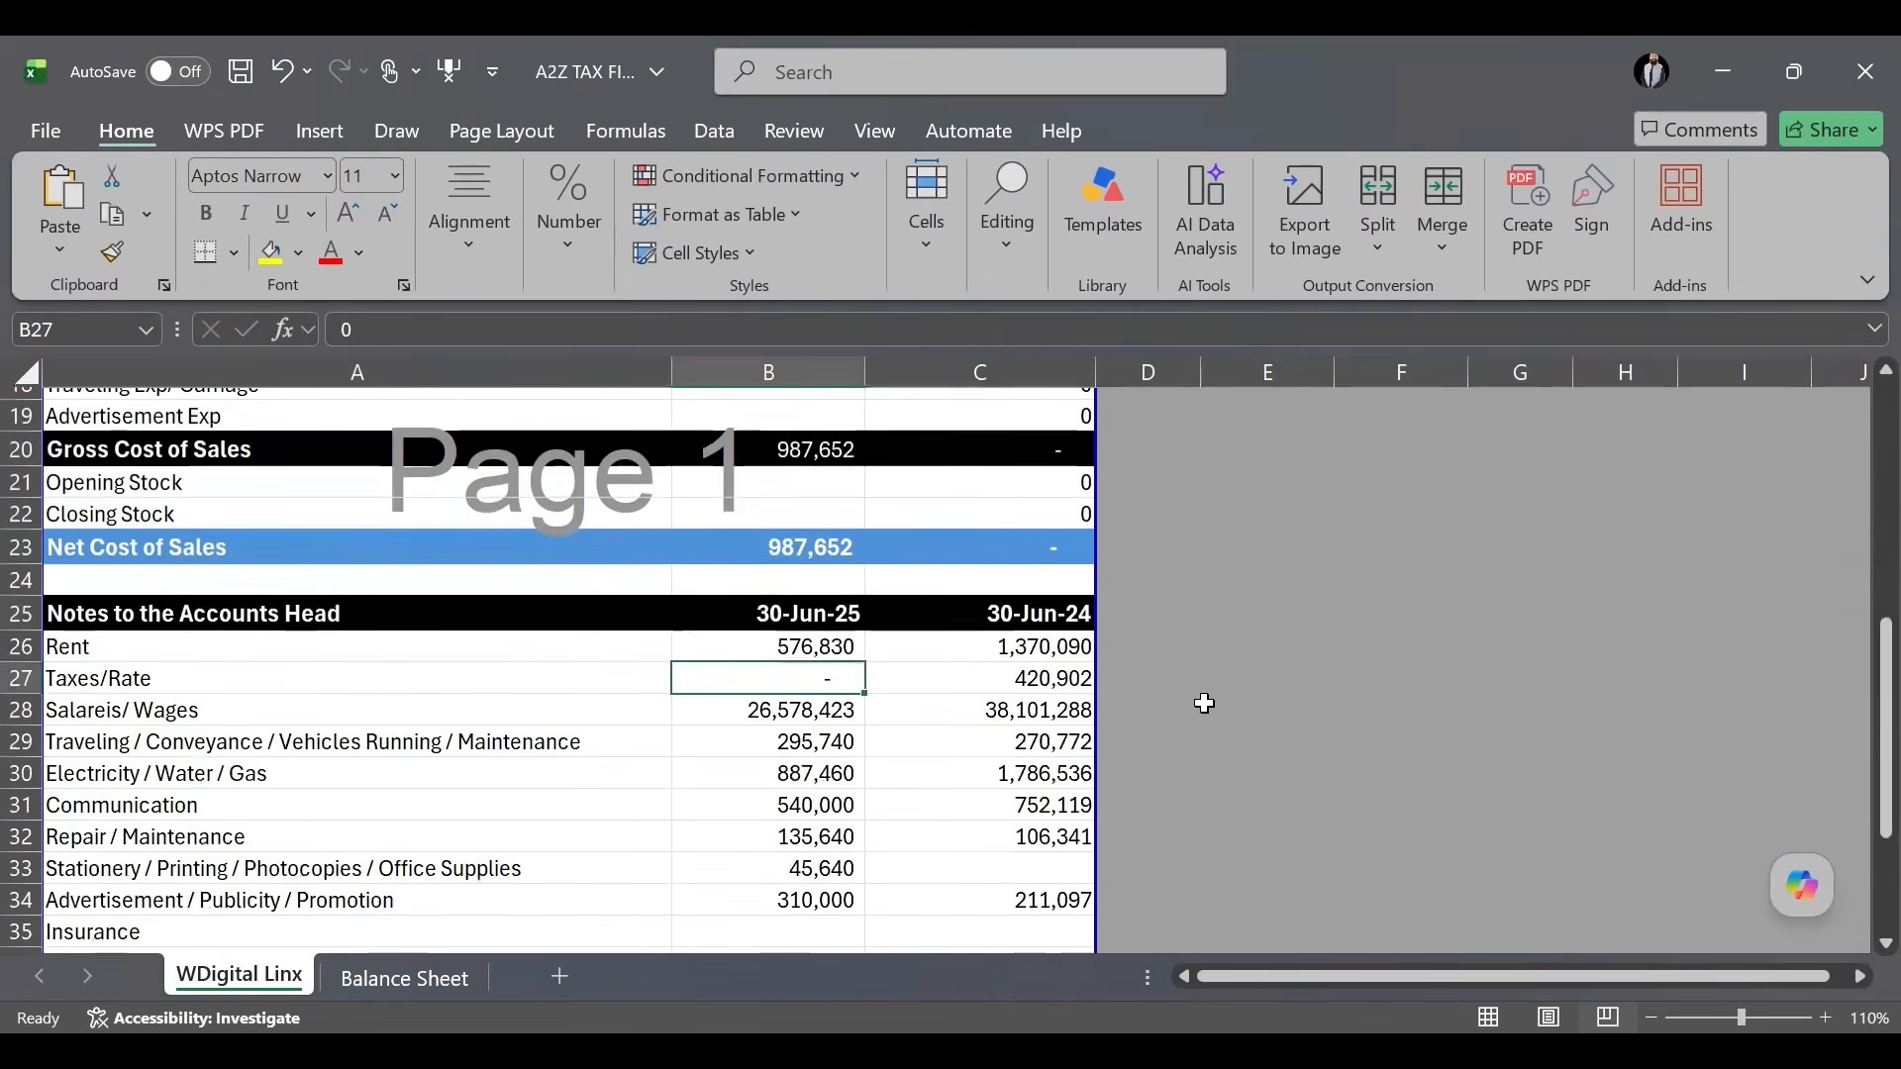
text(9)
key(BackSpace)
text(83111)
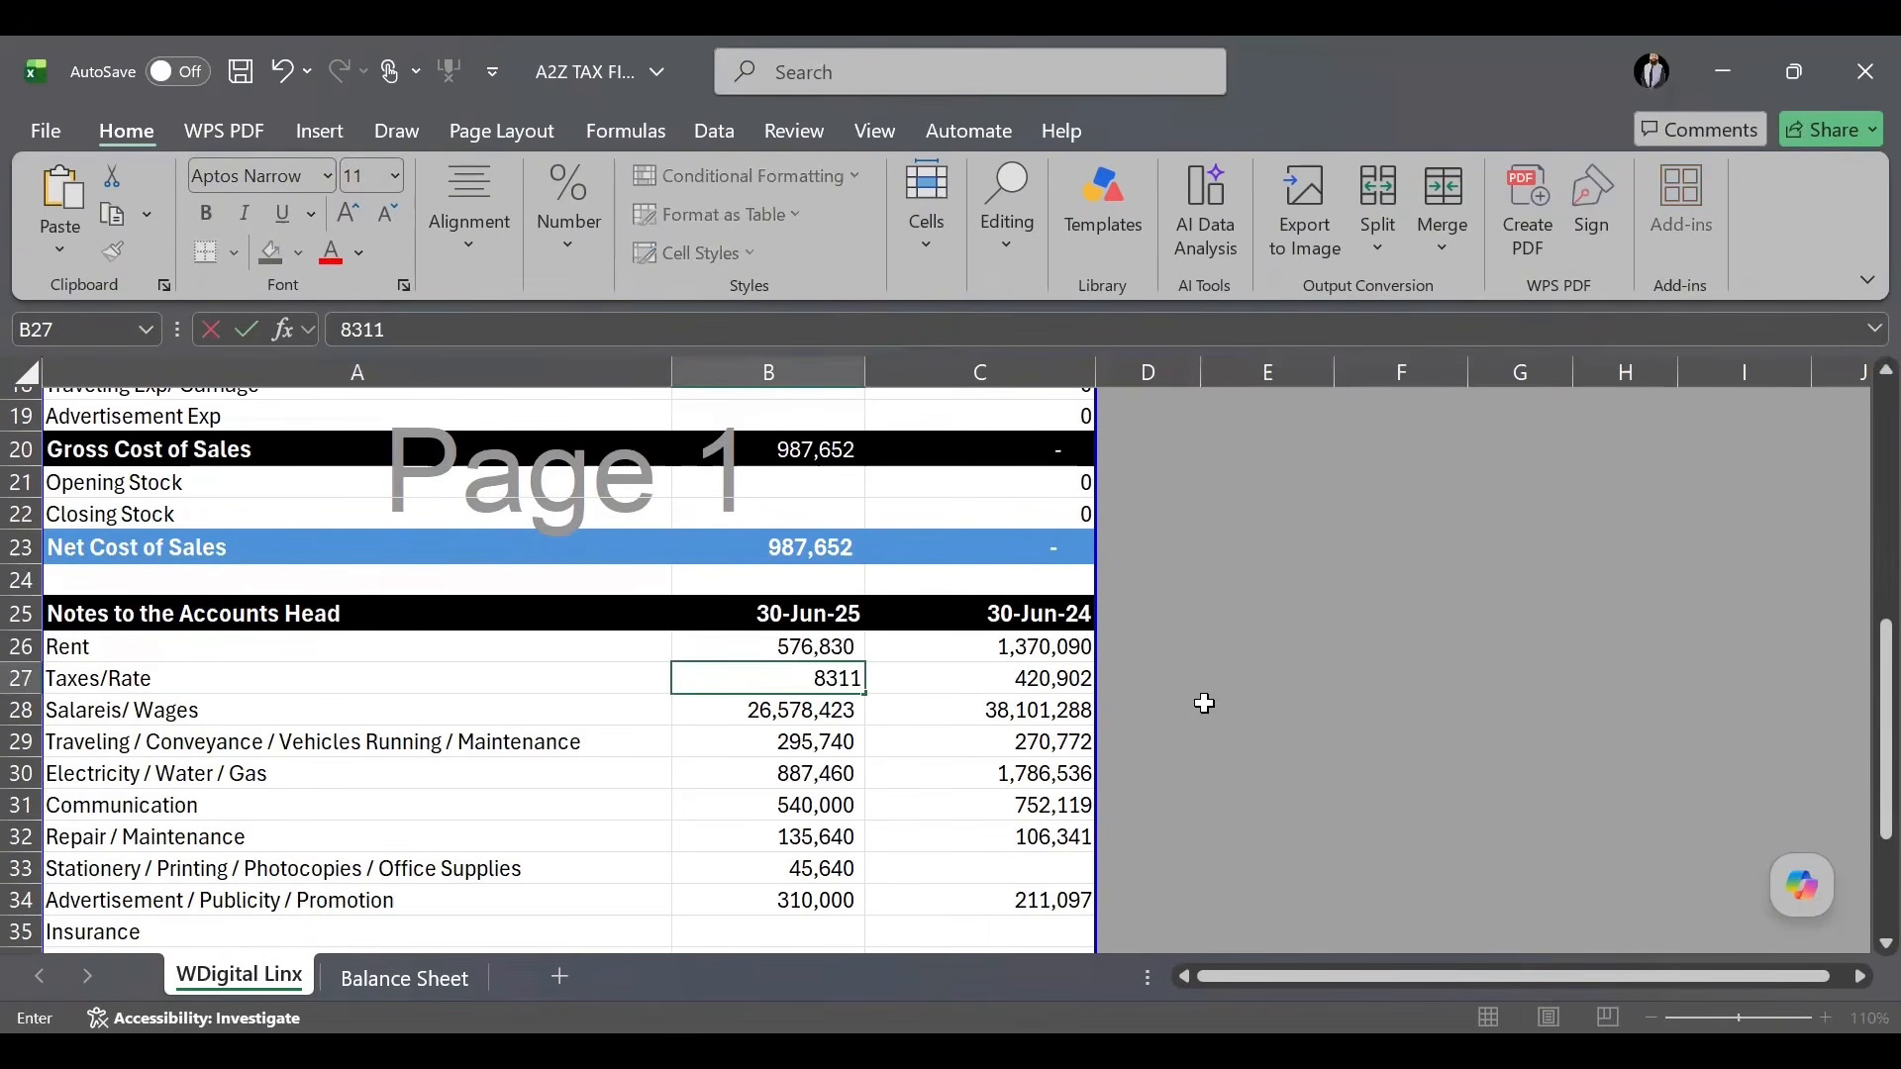
key(ctrl+Return)
key(Return)
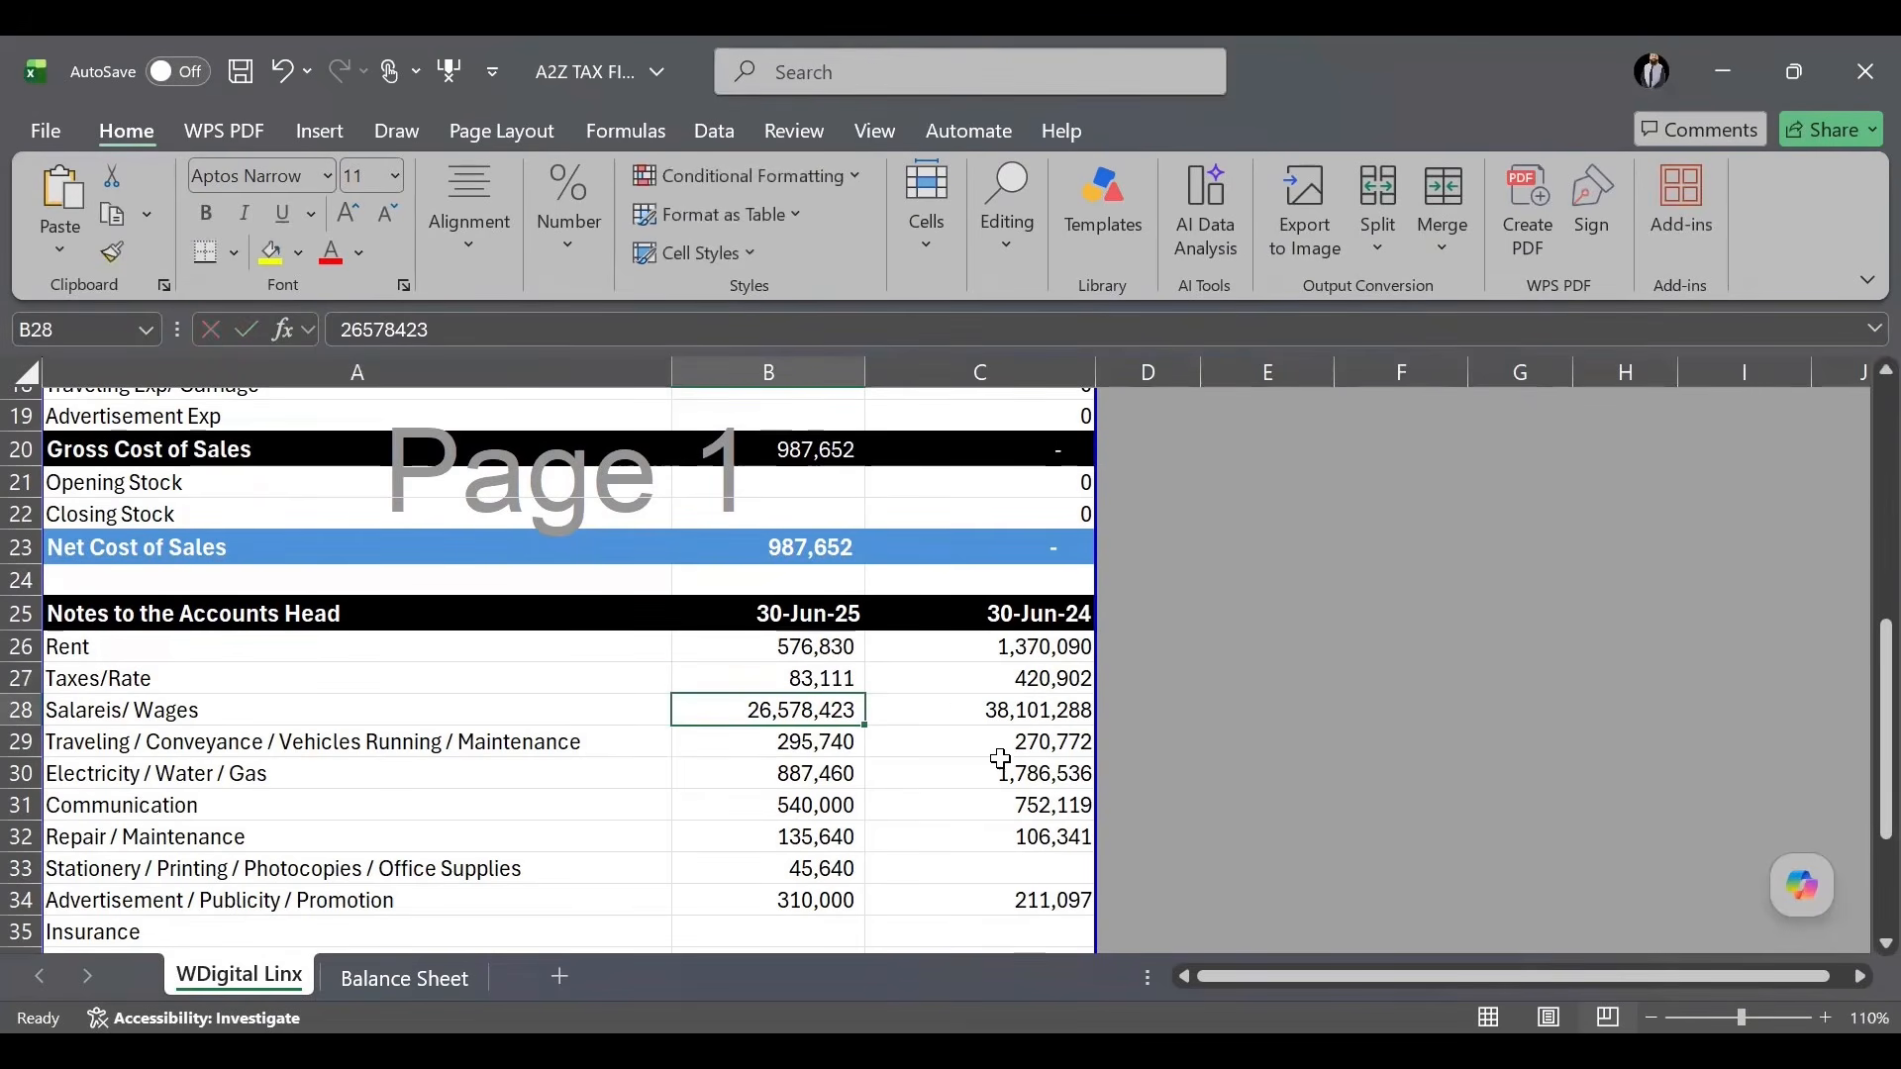
Check that Net Profit After Tax now reads 1,253,639.
scroll(985, 753, down, 4)
scroll(836, 760, up, 6)
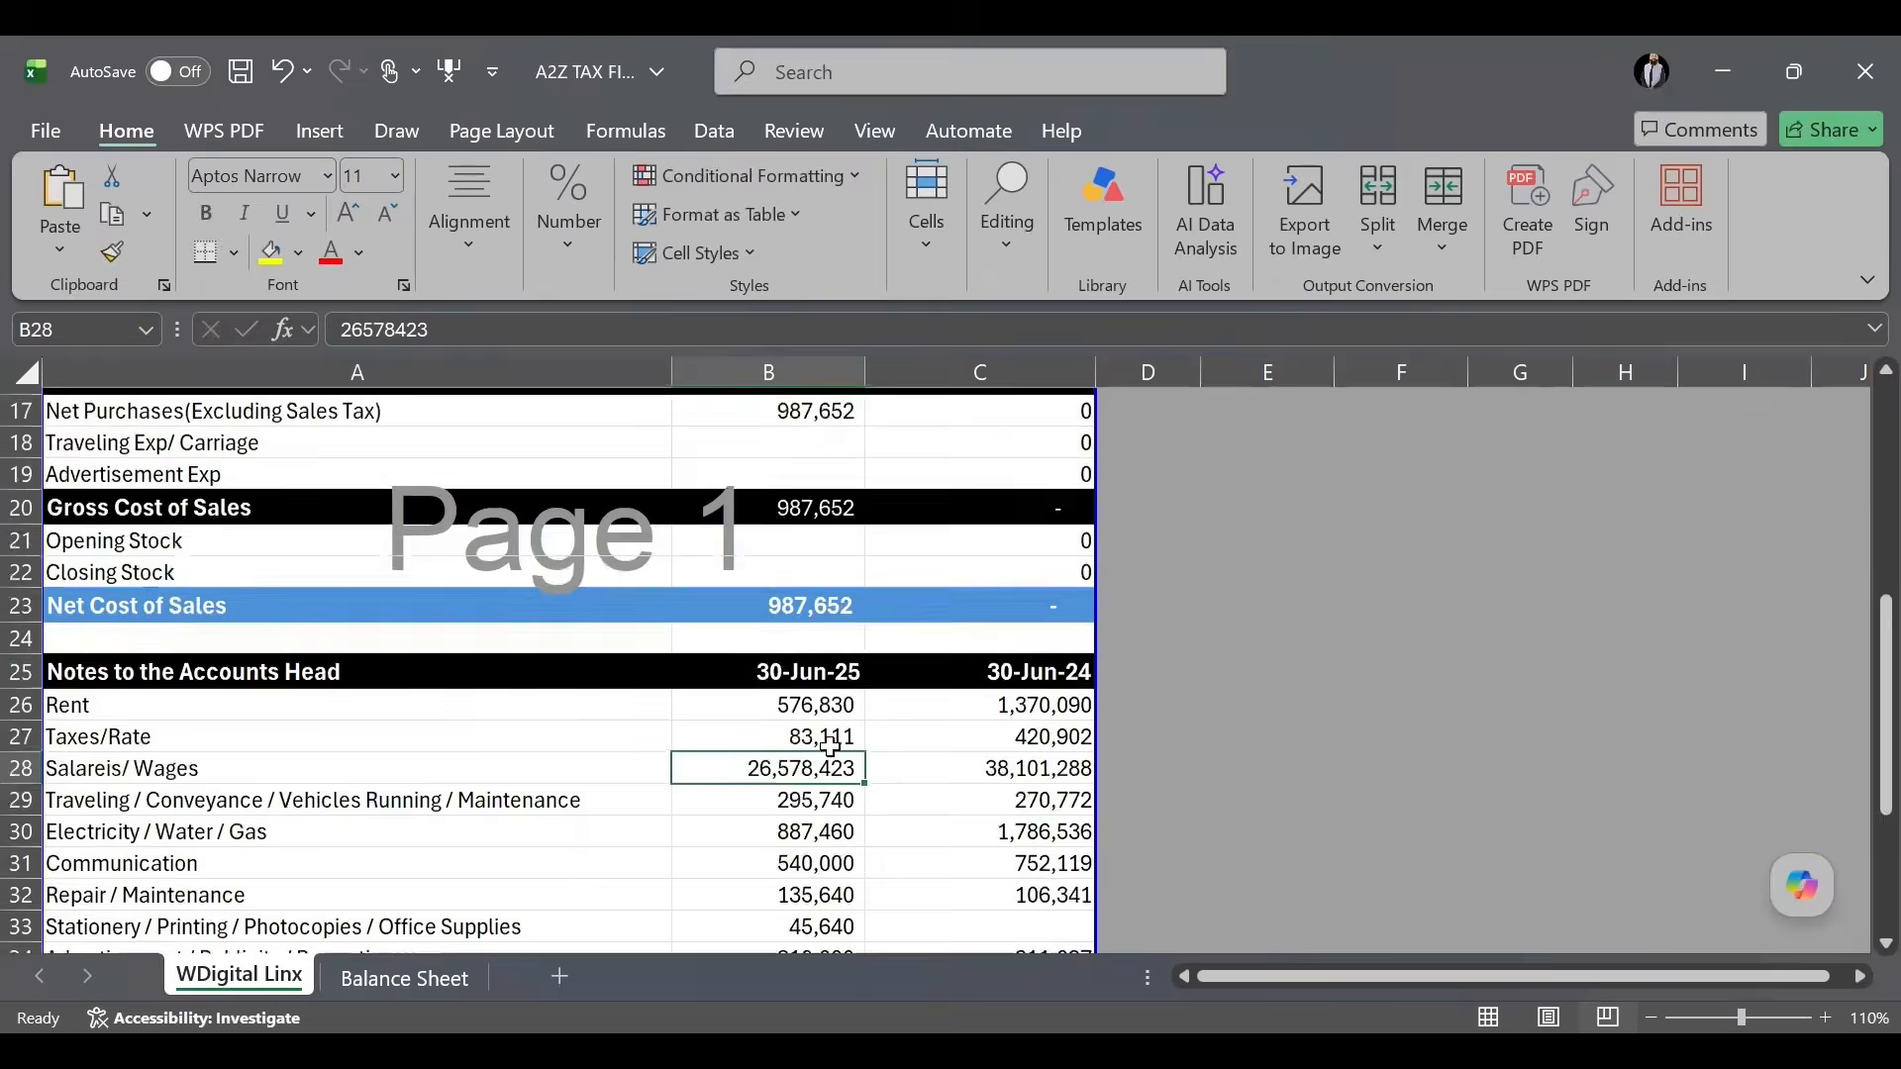
scroll(788, 622, up, 3)
click(810, 664)
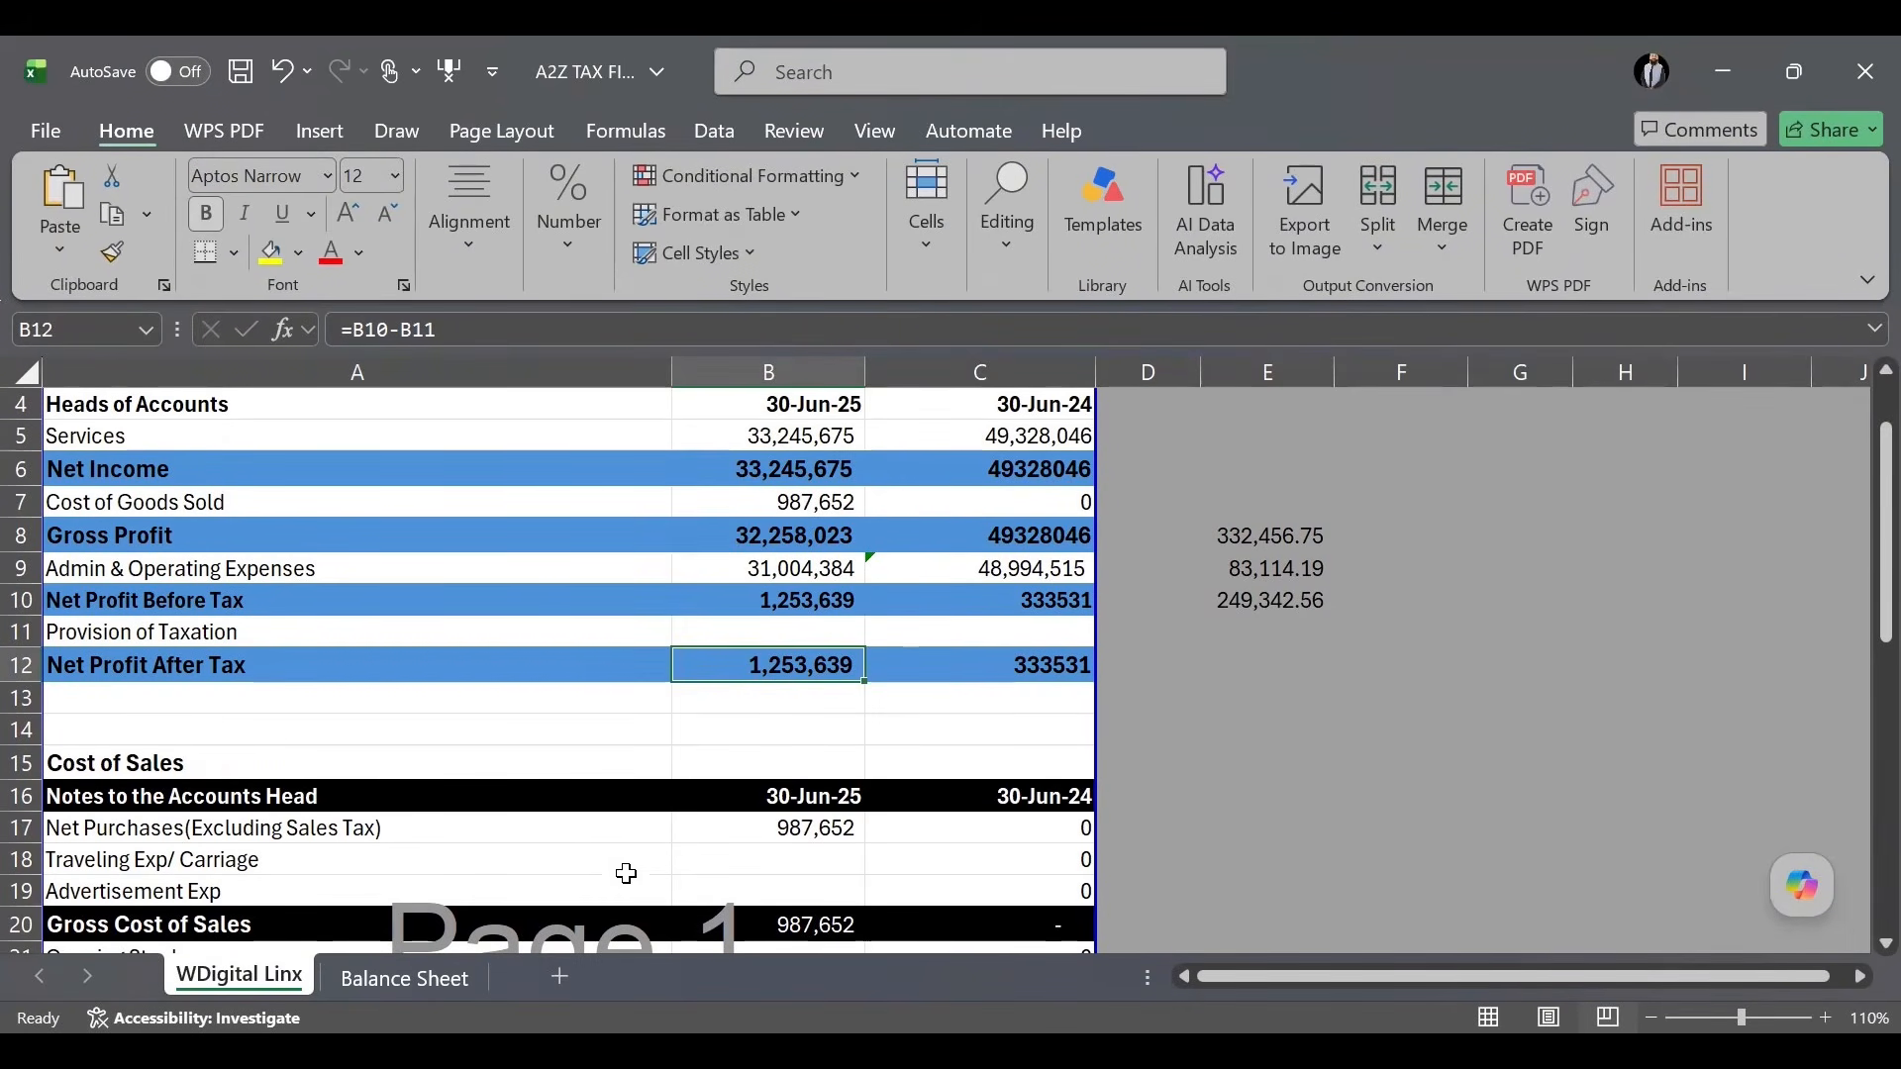
Switch to the Balance Sheet and inspect the 30-Jun-25 plant and machinery row.
click(430, 980)
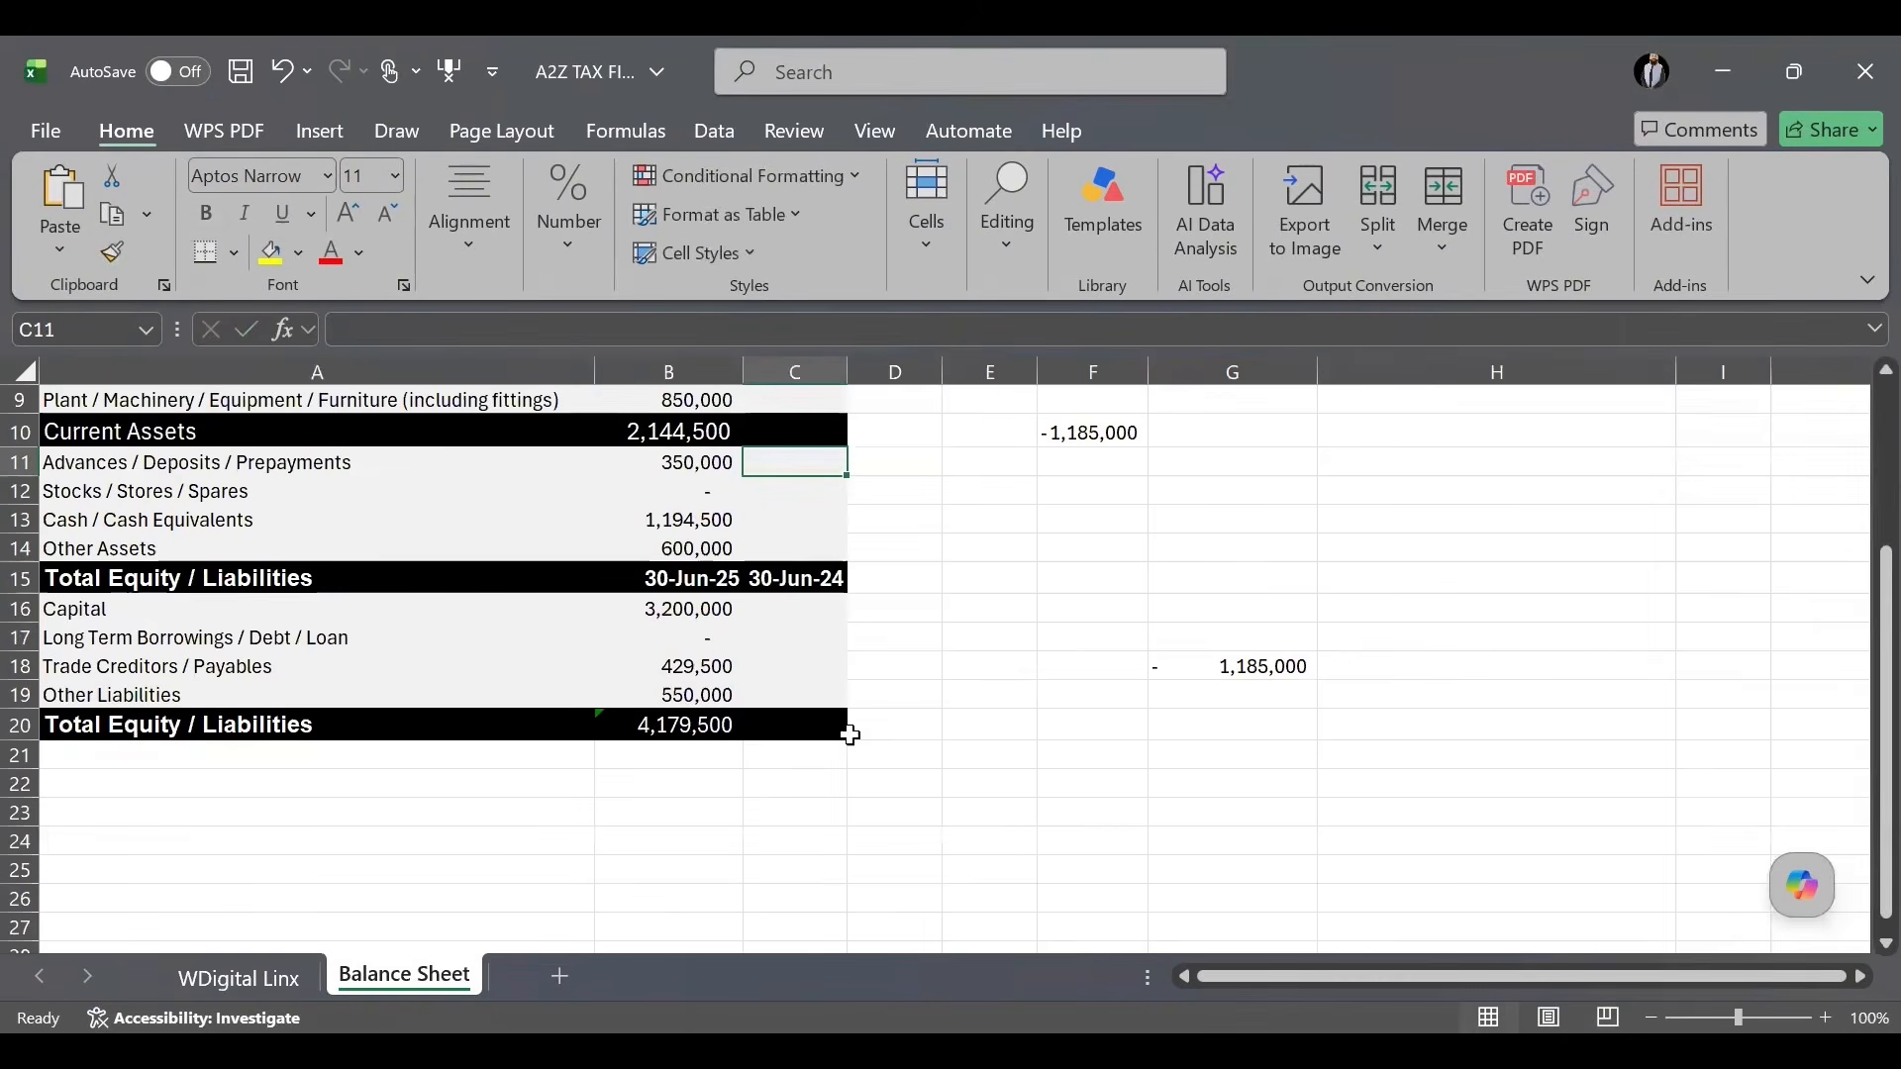
click(971, 734)
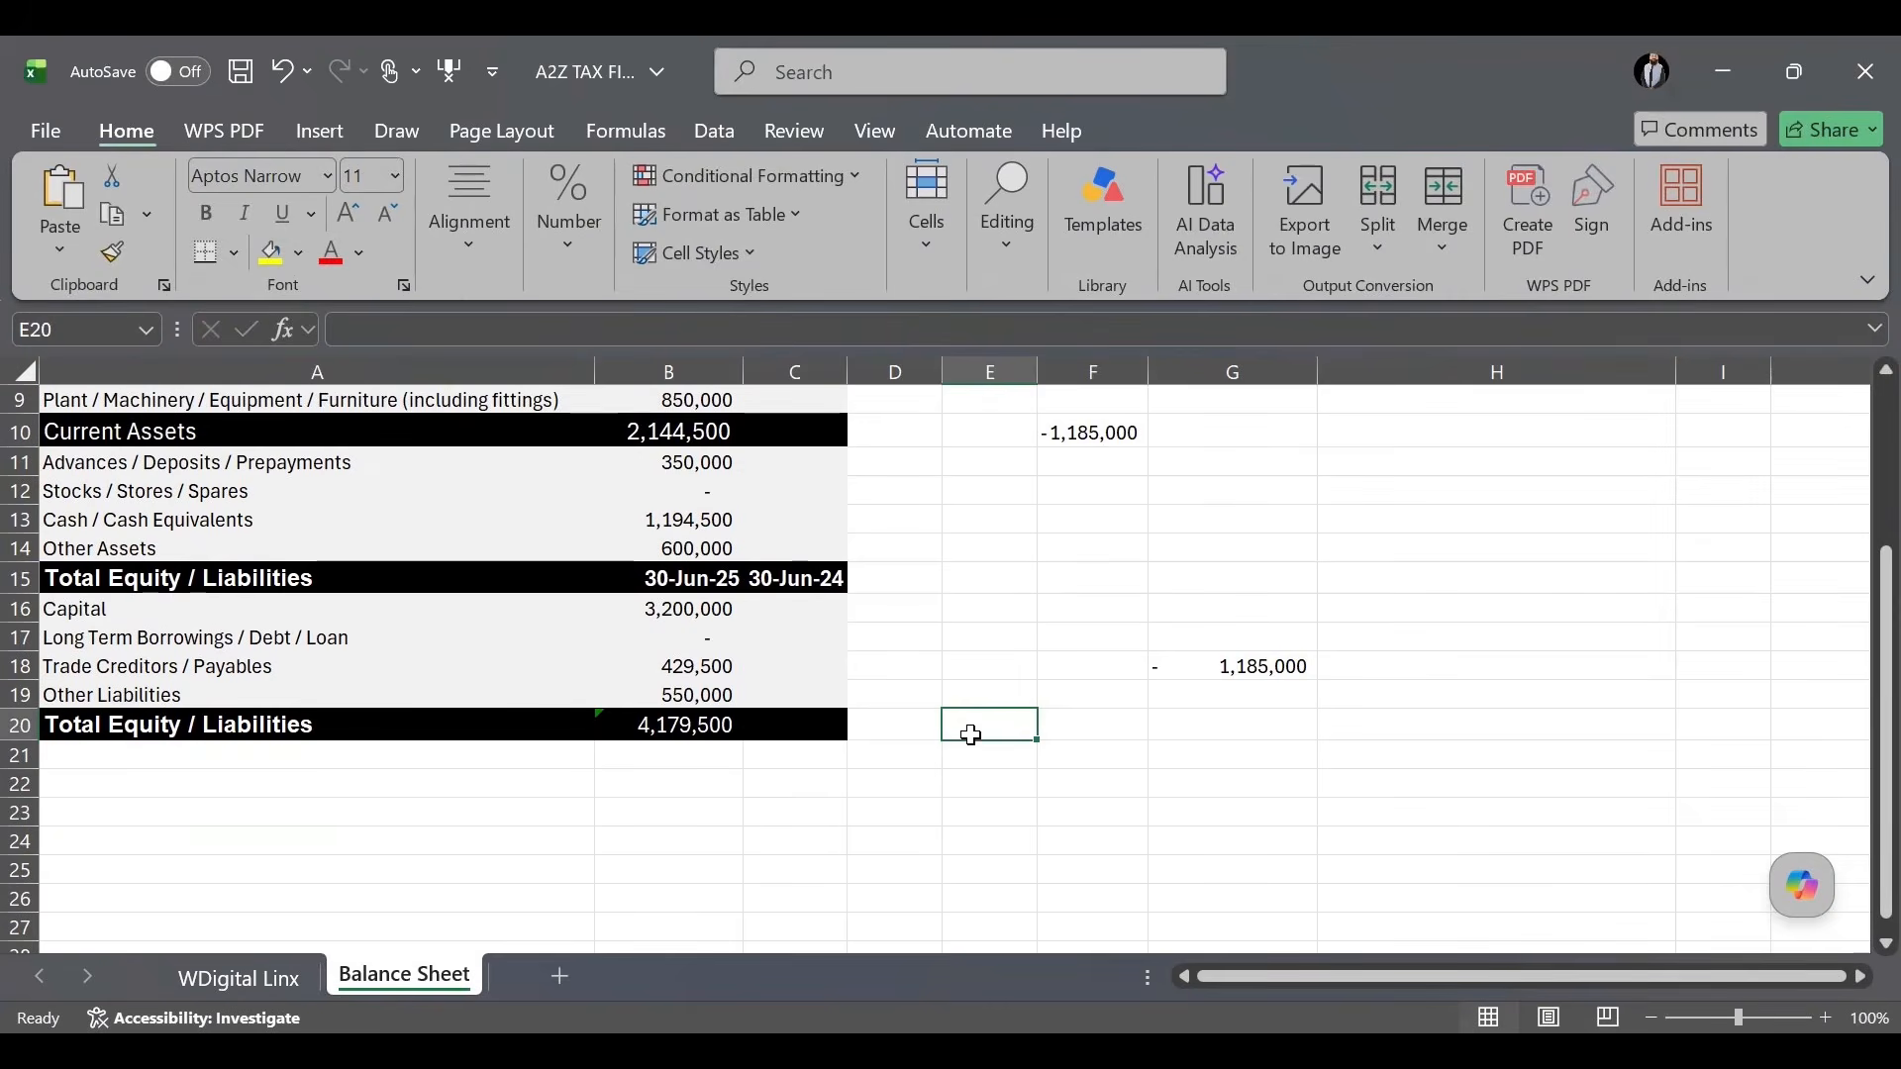
scroll(972, 735, up, 3)
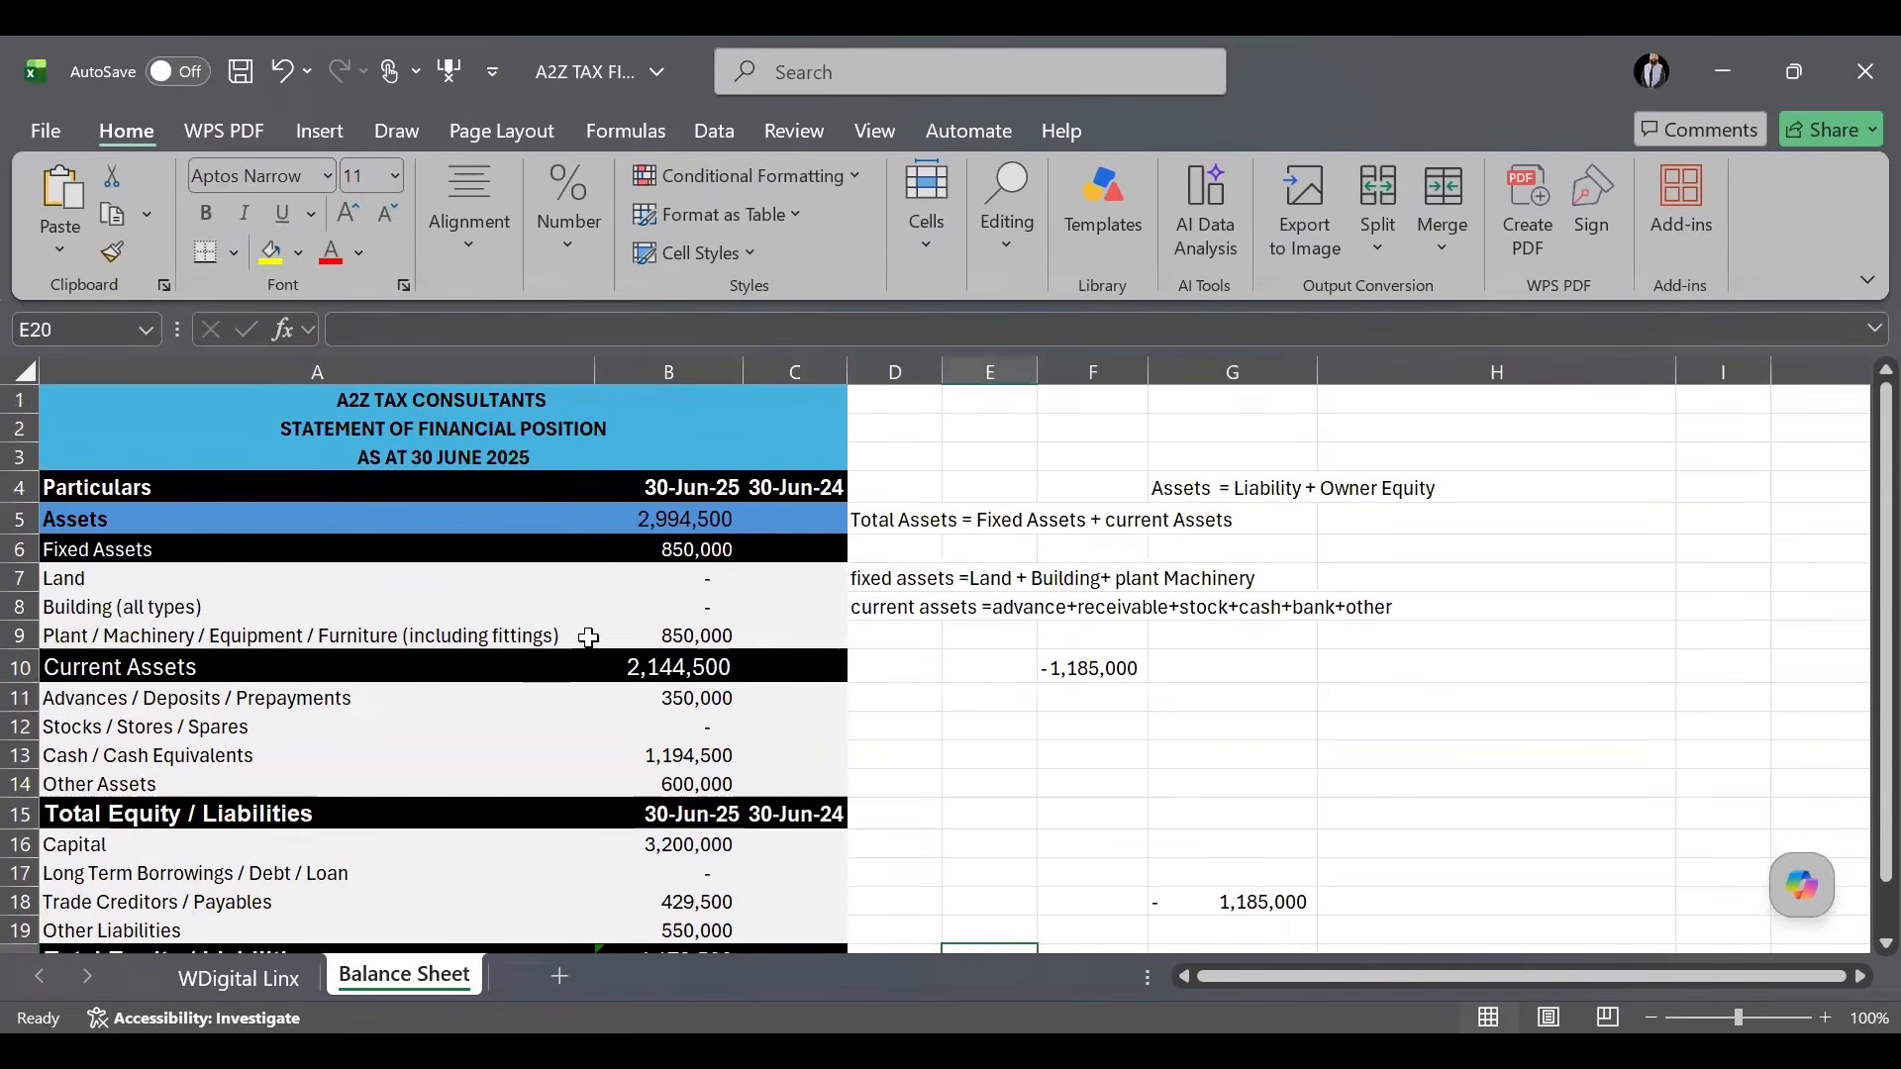
click(696, 639)
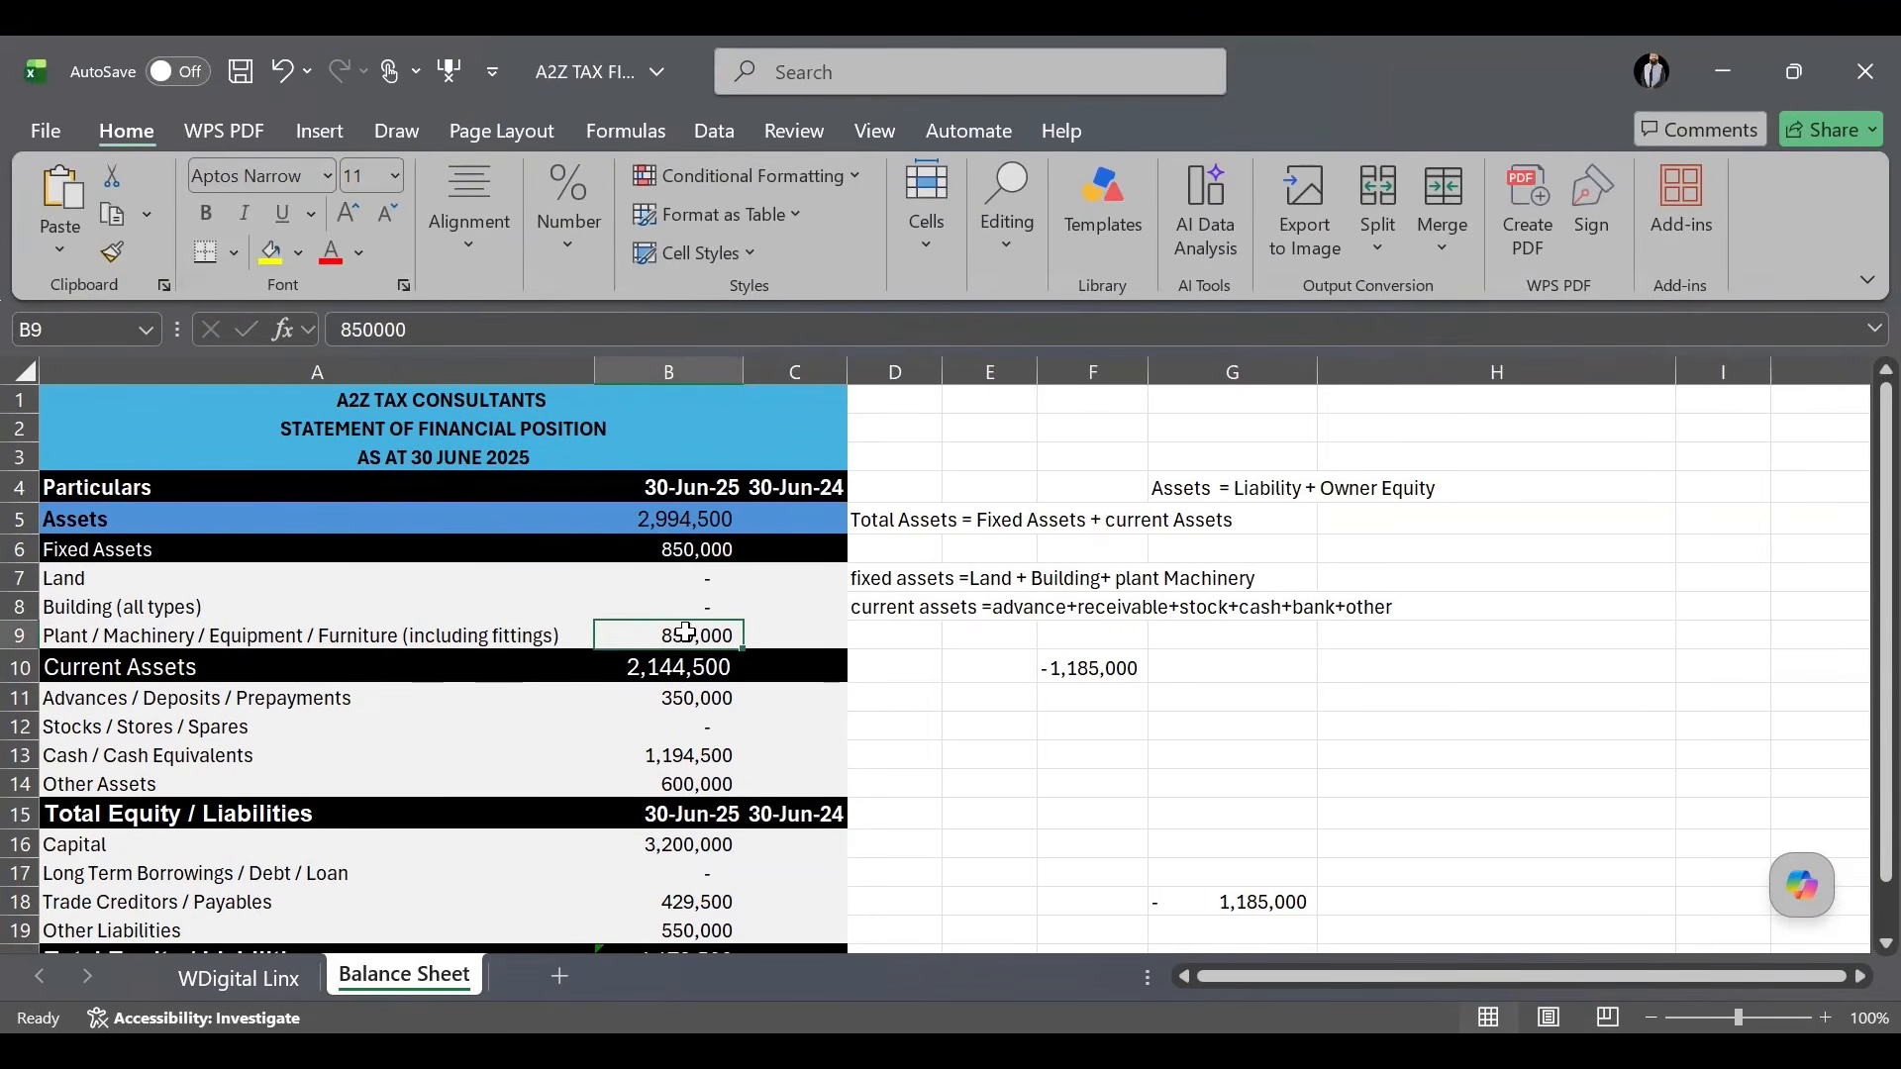
click(372, 638)
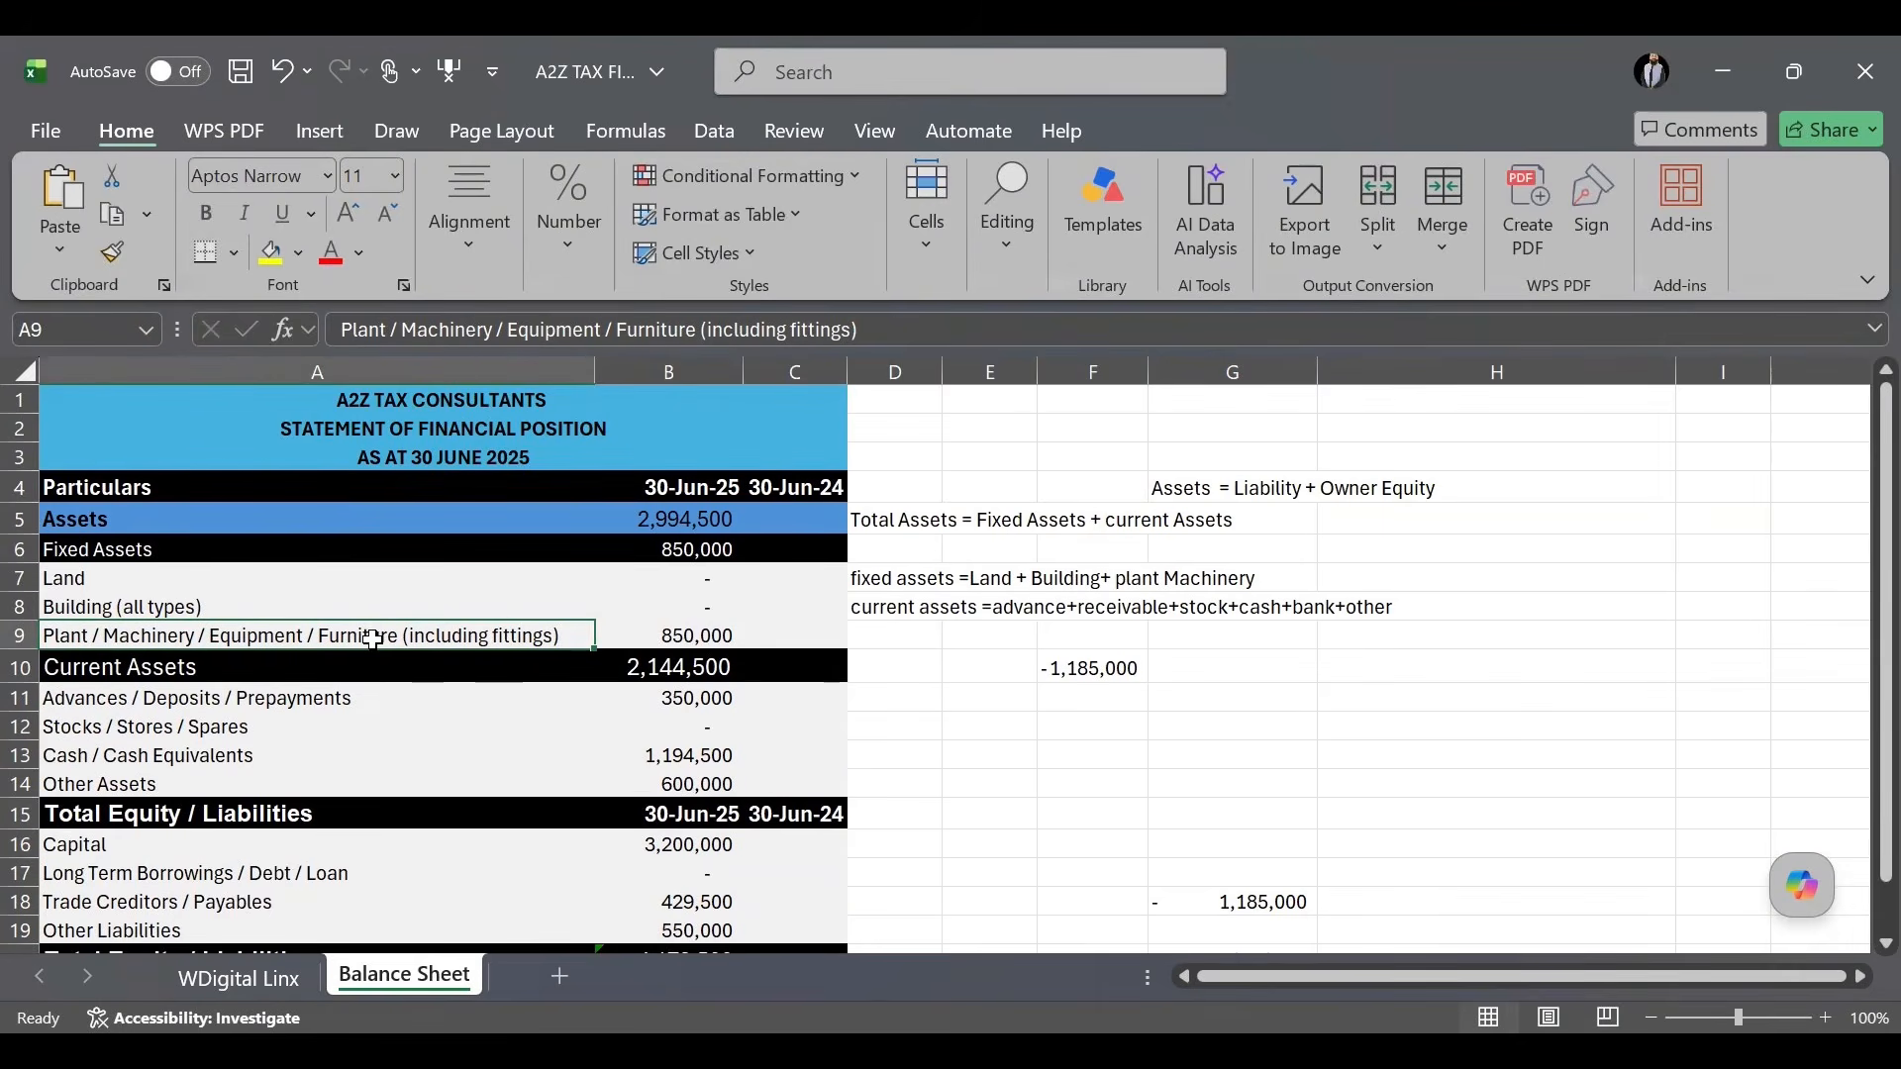
click(695, 634)
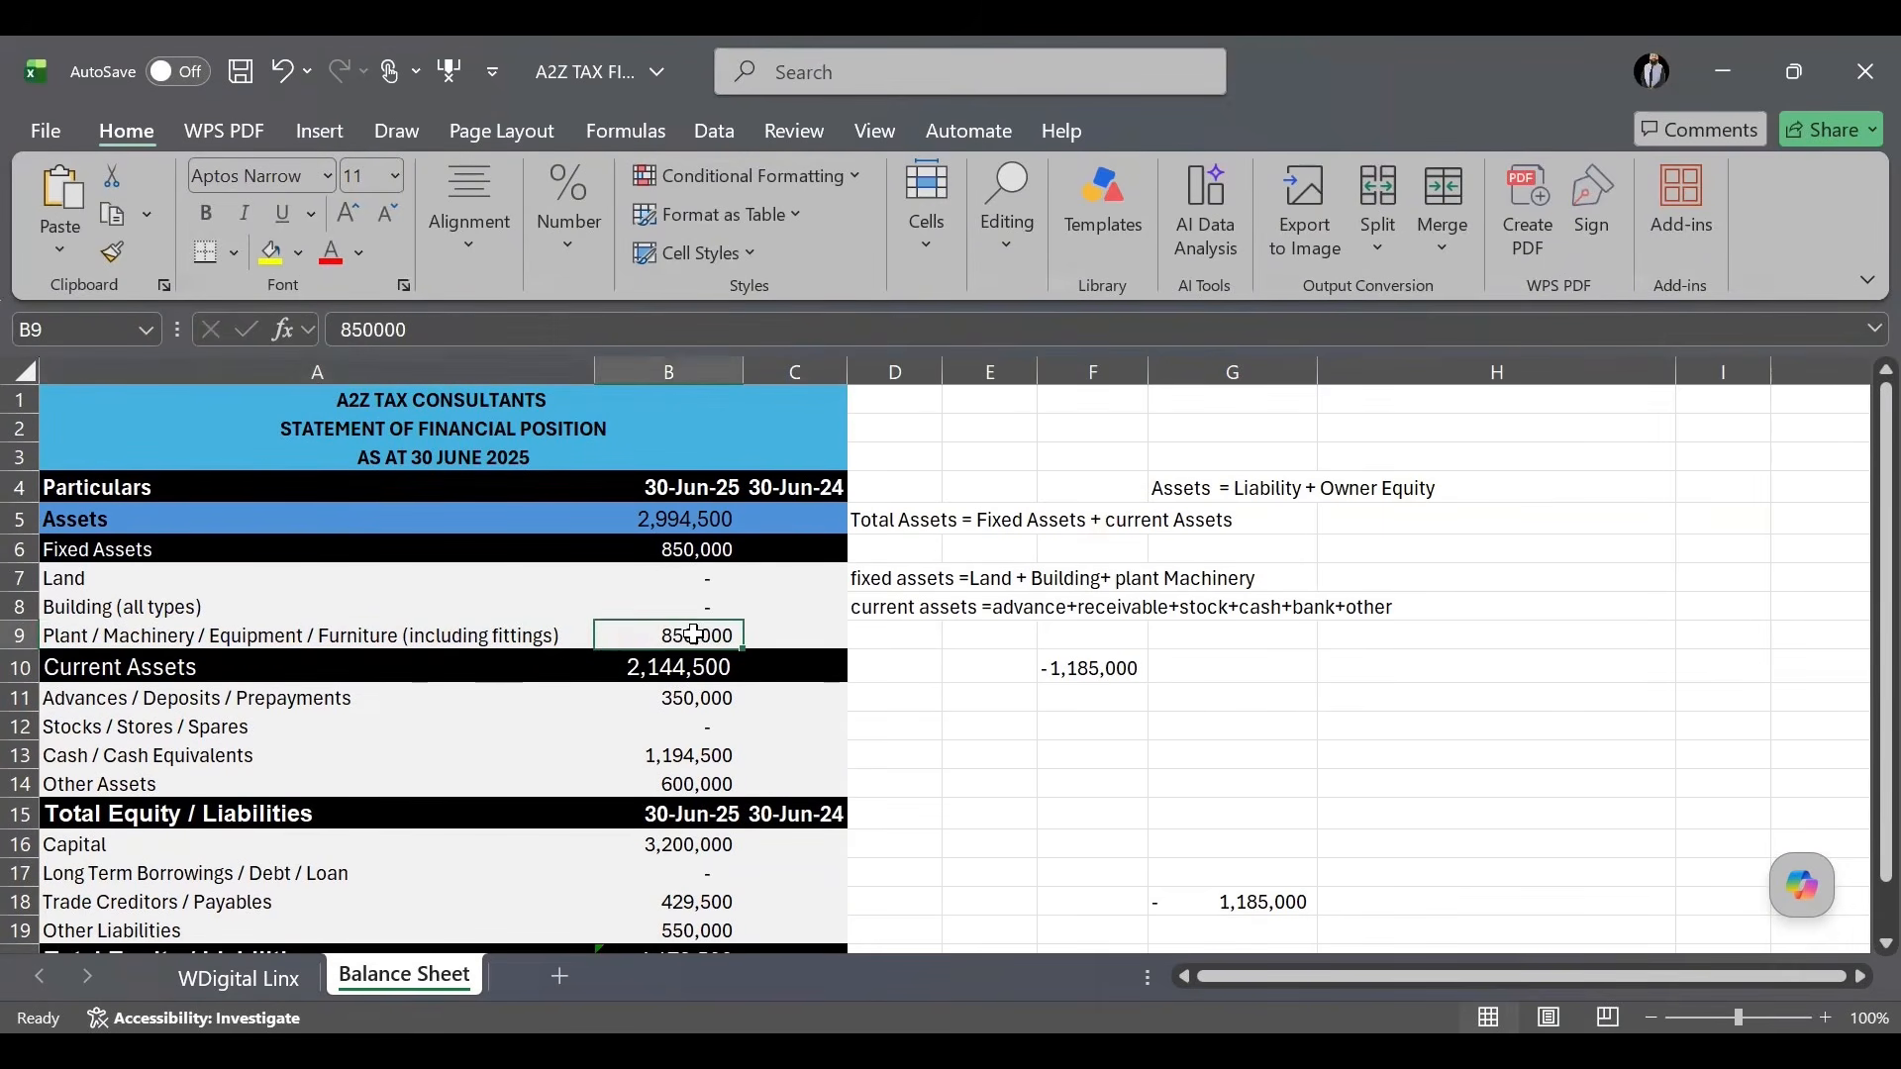
Set the 30-Jun-25 advances and deposits amount to 1,350,000.
double_click(698, 698)
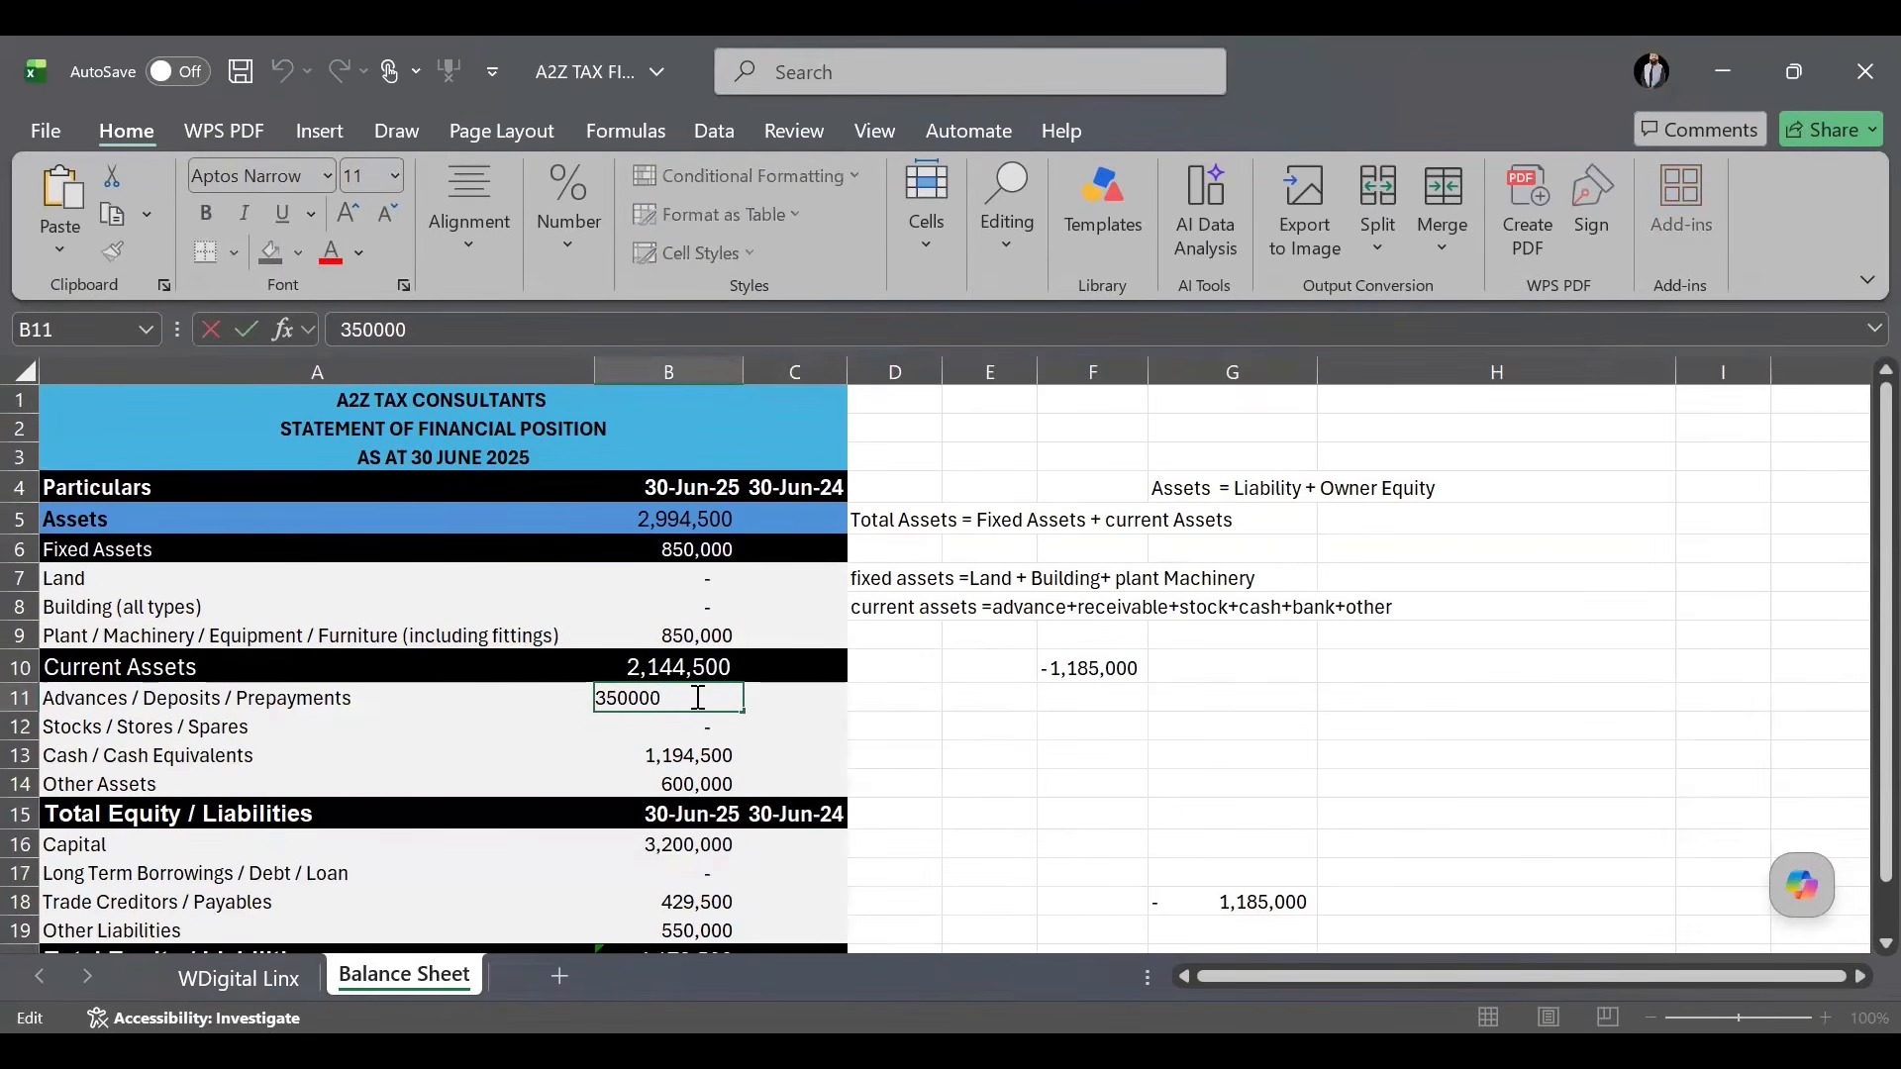
text(1)
text(35000)
key(BackSpace)
key(BackSpace)
key(BackSpace)
key(BackSpace)
key(BackSpace)
key(BackSpace)
key(BackSpace)
key(BackSpace)
key(BackSpace)
key(BackSpace)
key(BackSpace)
key(BackSpace)
text(1,350,000)
key(Return)
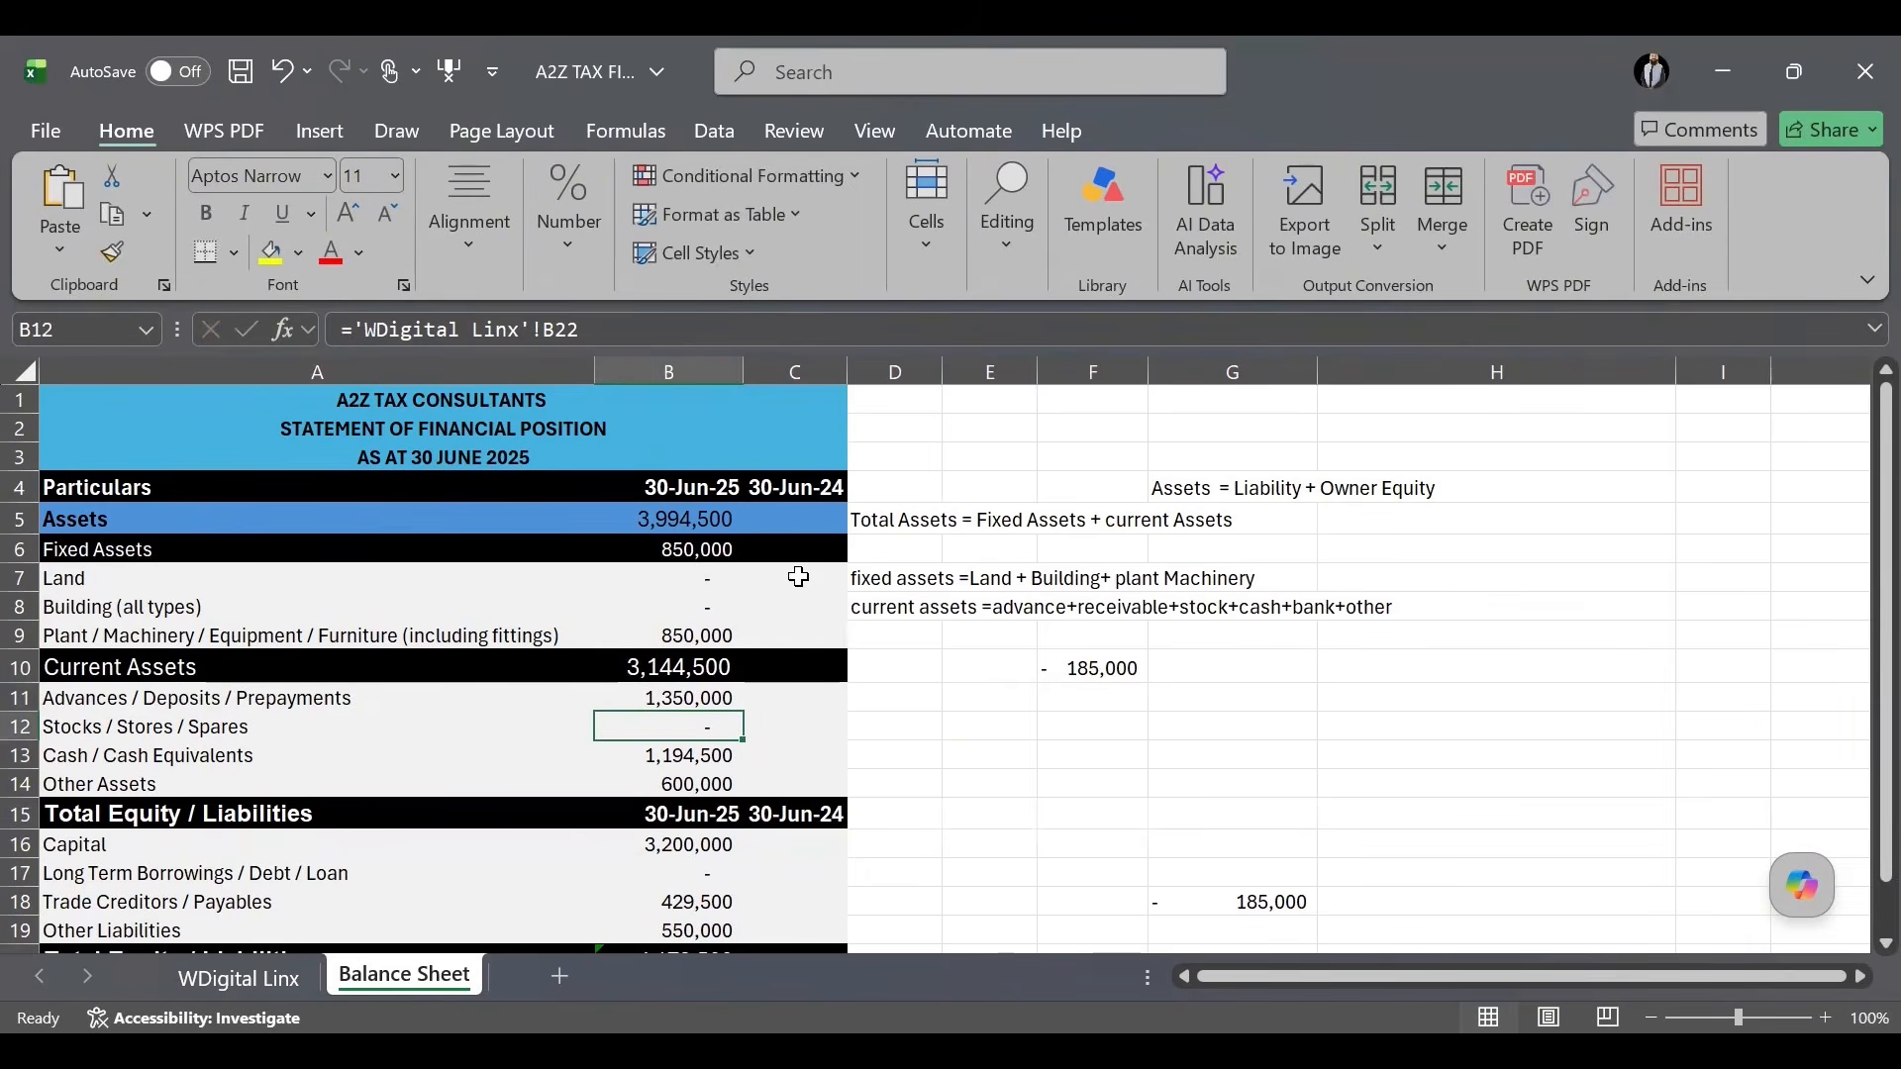
Select the 30-Jun-24 Land cell and bring up the IRIS Business Assets page.
click(799, 577)
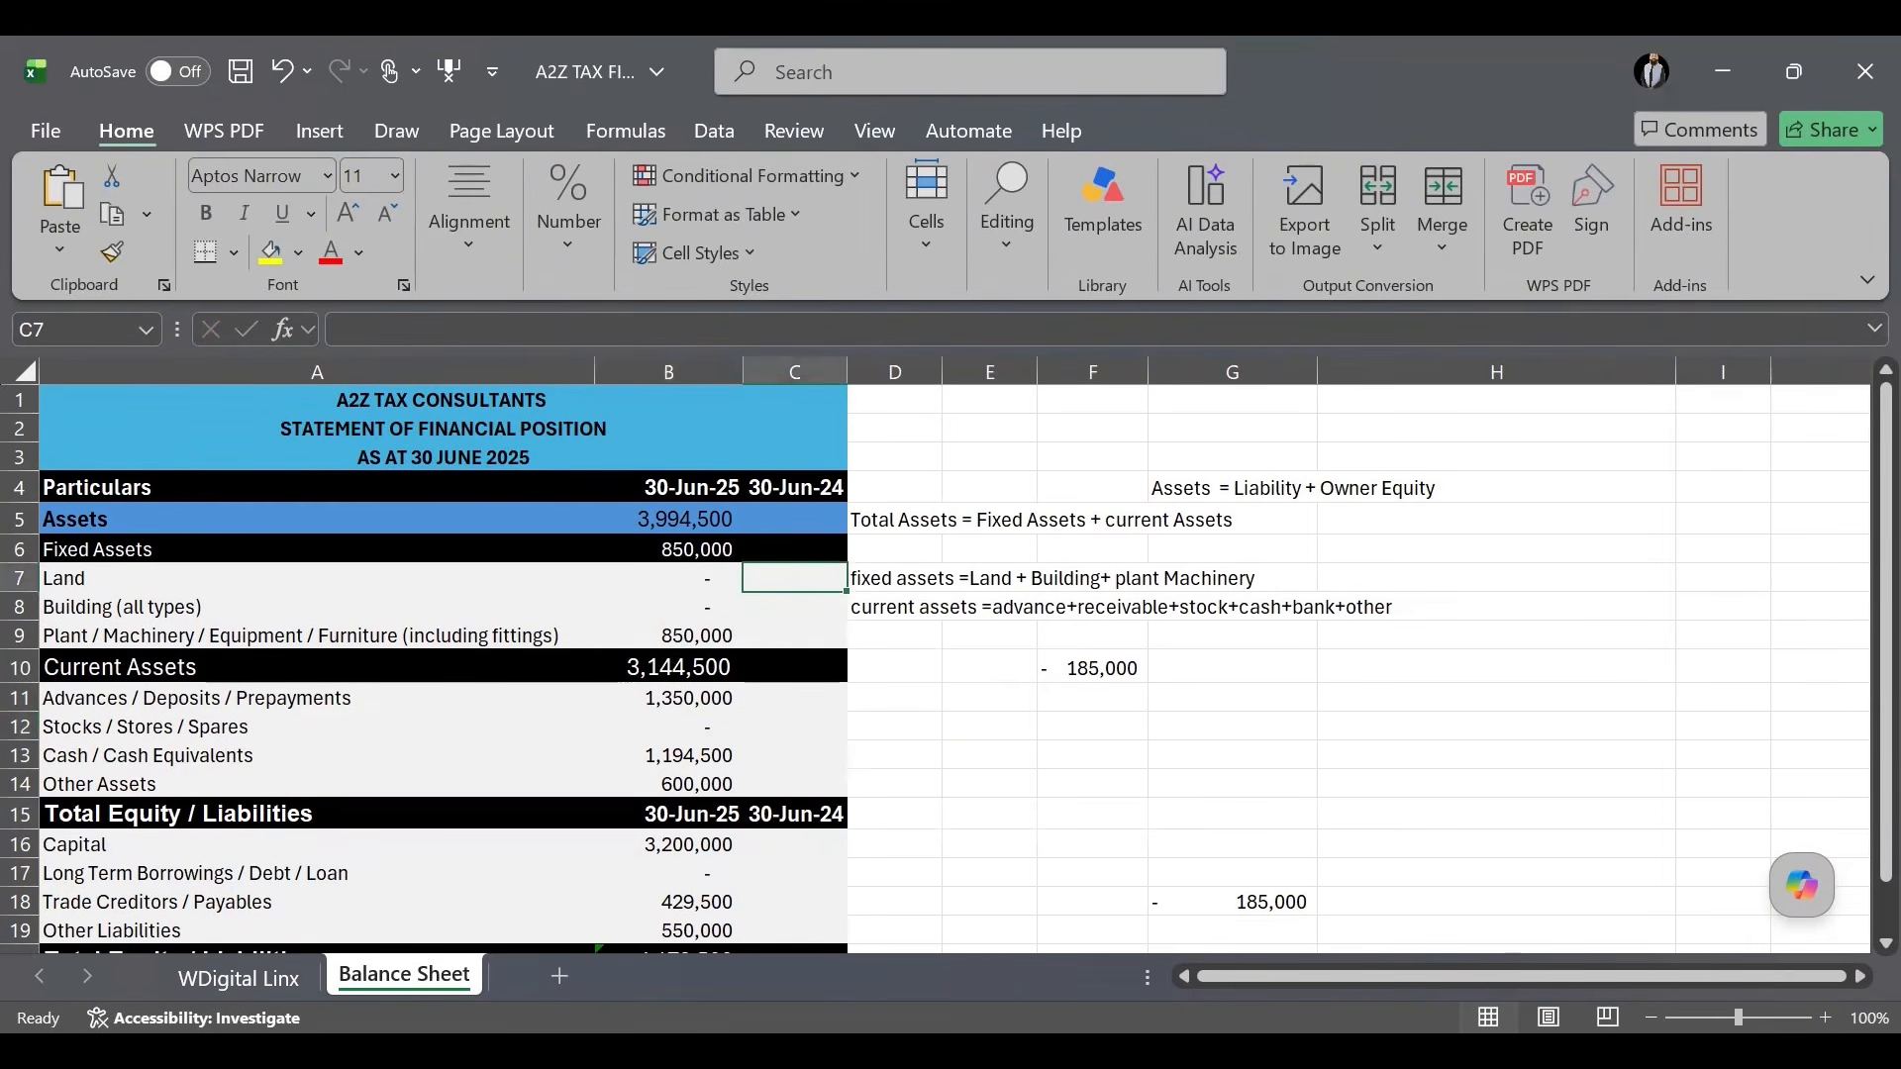
key(alt+Tab)
scroll(747, 533, up, 1)
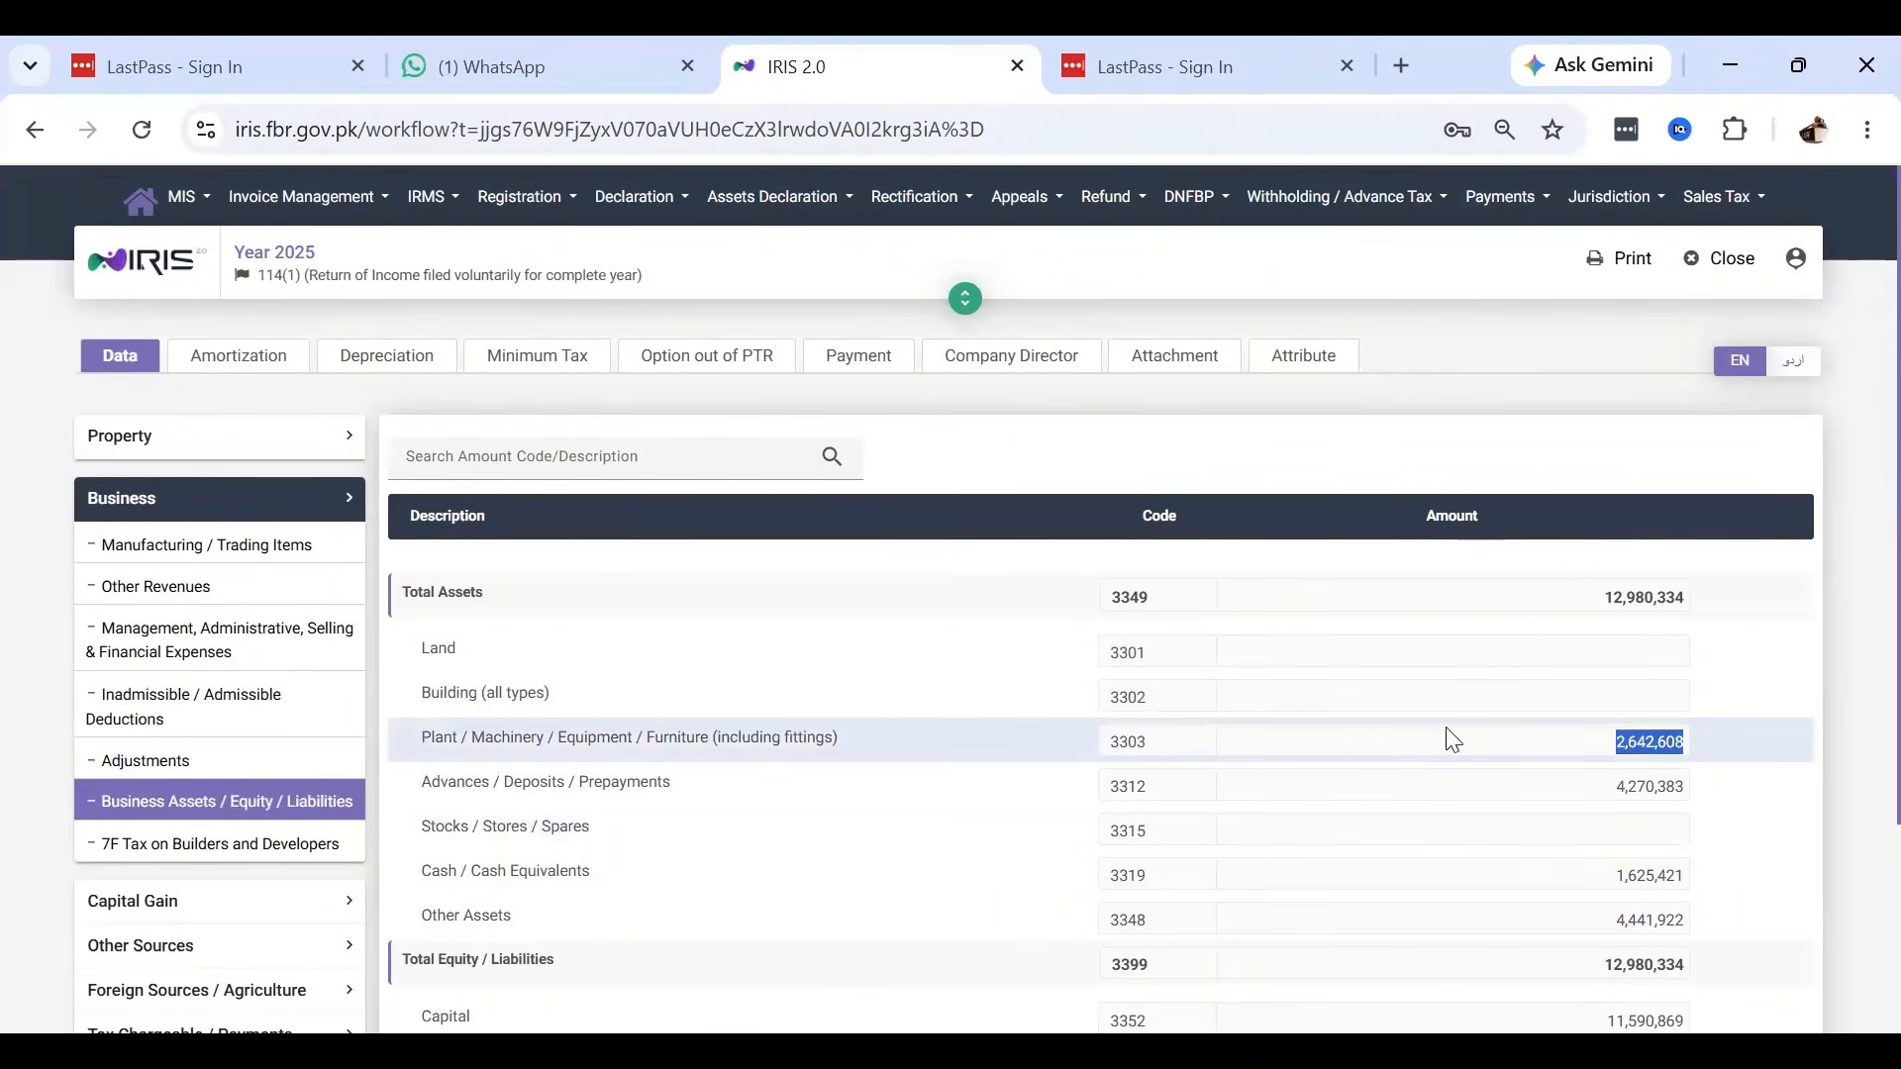
Paste the 30-Jun-24 Plant 2,642,608 and Advances 4,270,383 from IRIS into C9 and C11.
key(alt+Tab)
click(801, 634)
text(2,642,608)
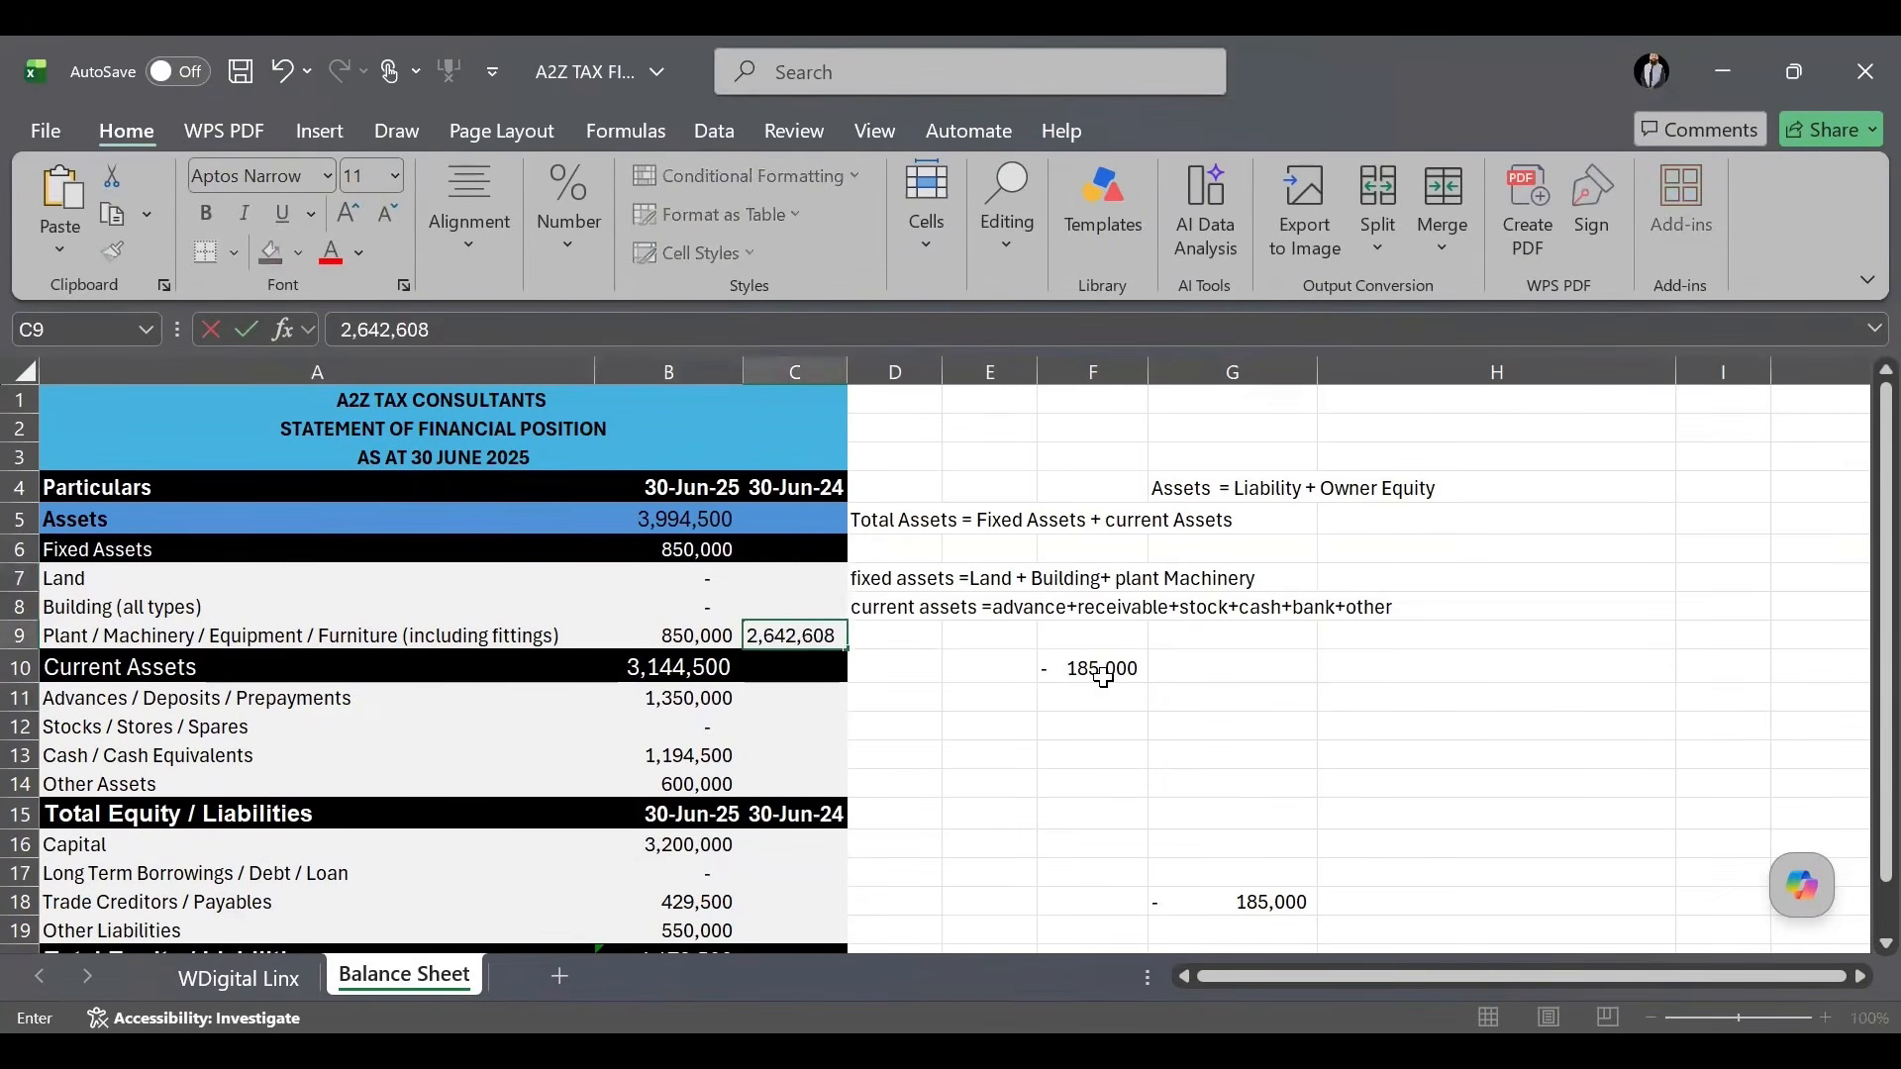
click(1093, 668)
key(alt+Tab)
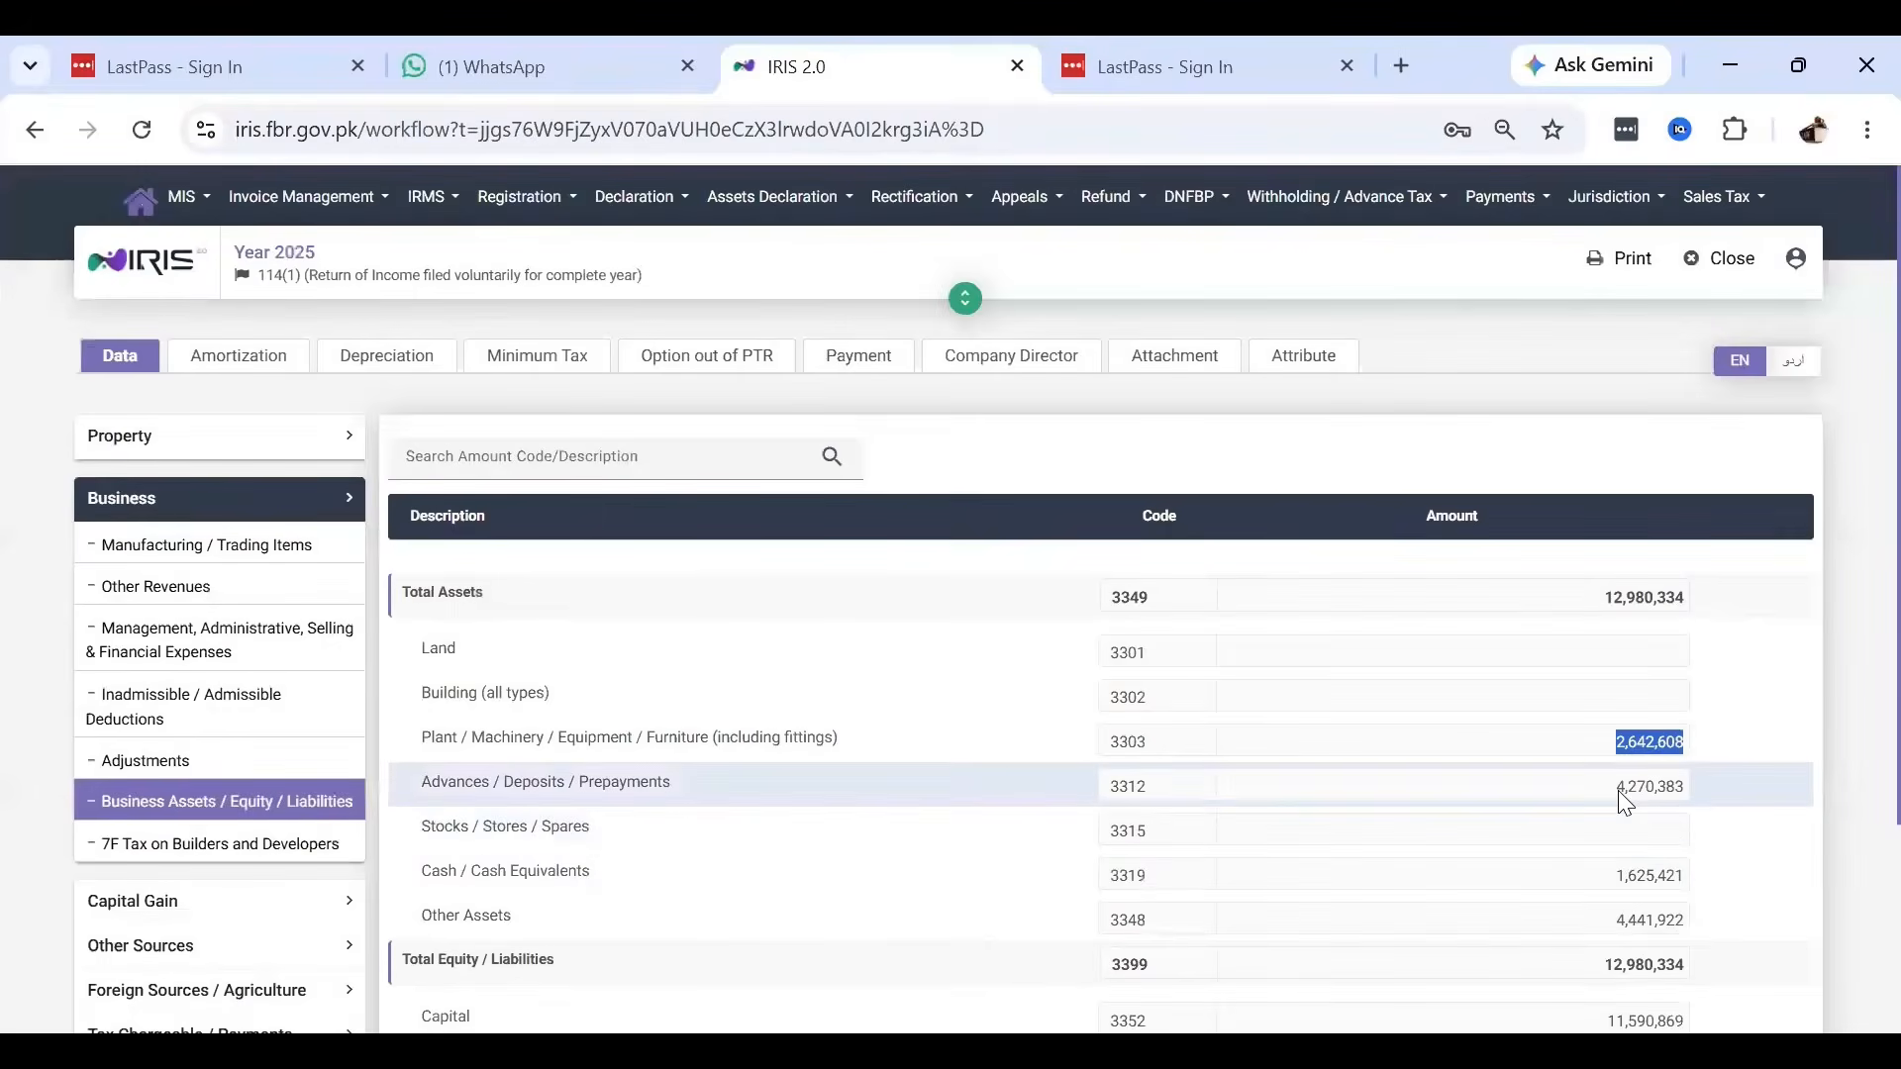
double_click(1620, 789)
key(ctrl+c)
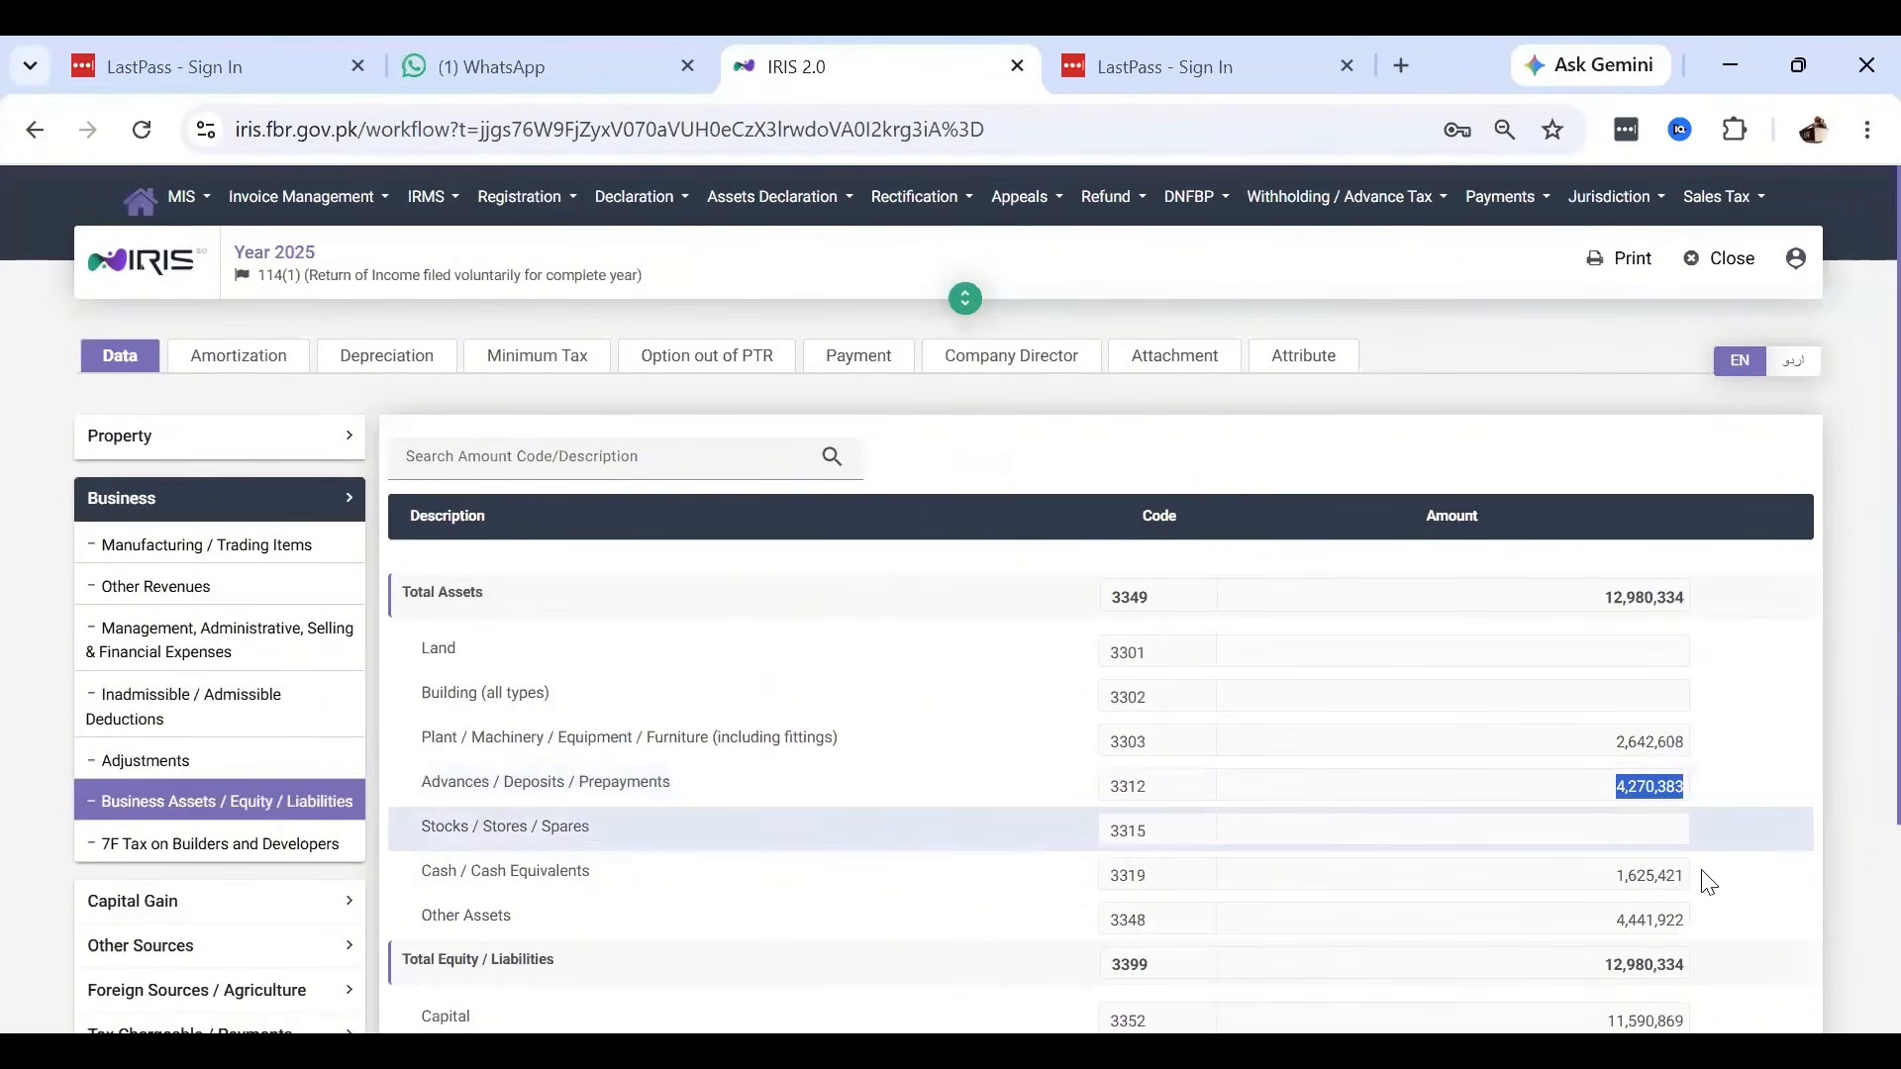
key(alt+Tab)
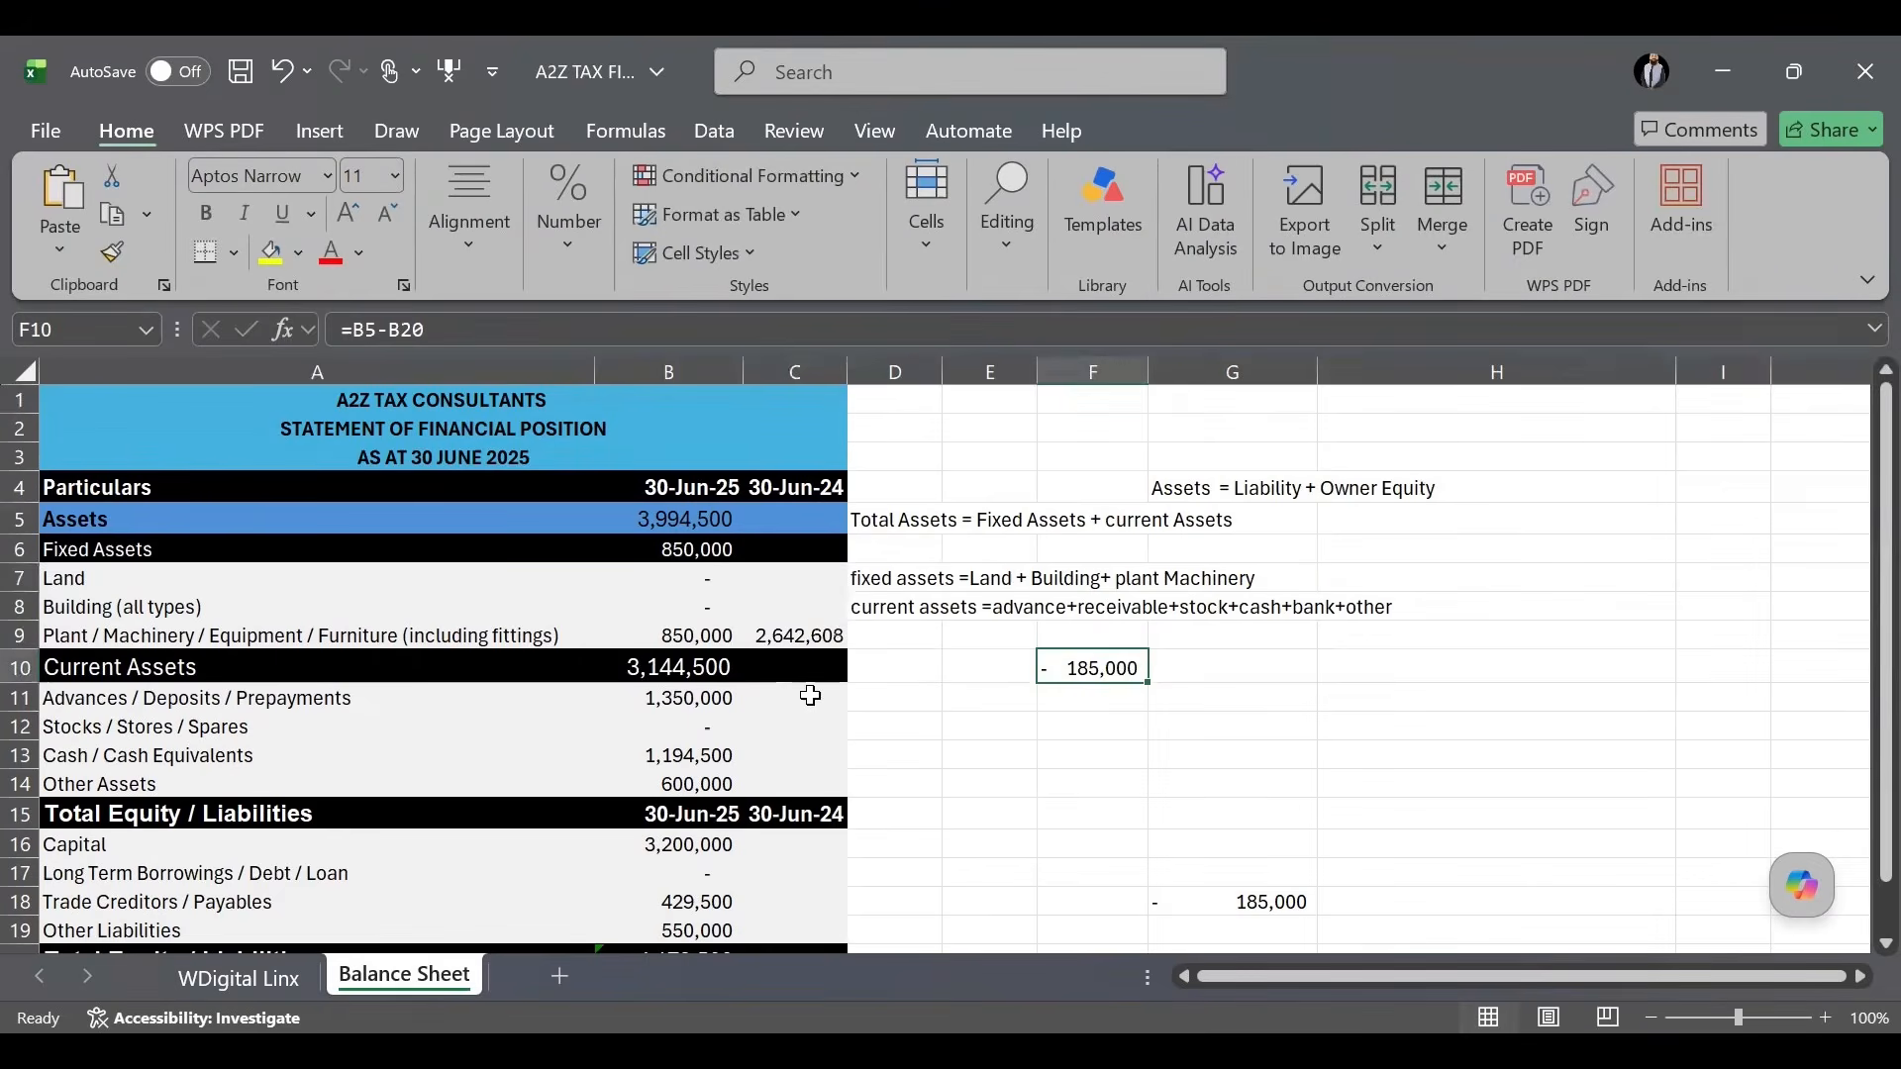
click(813, 698)
key(ctrl+v)
click(908, 729)
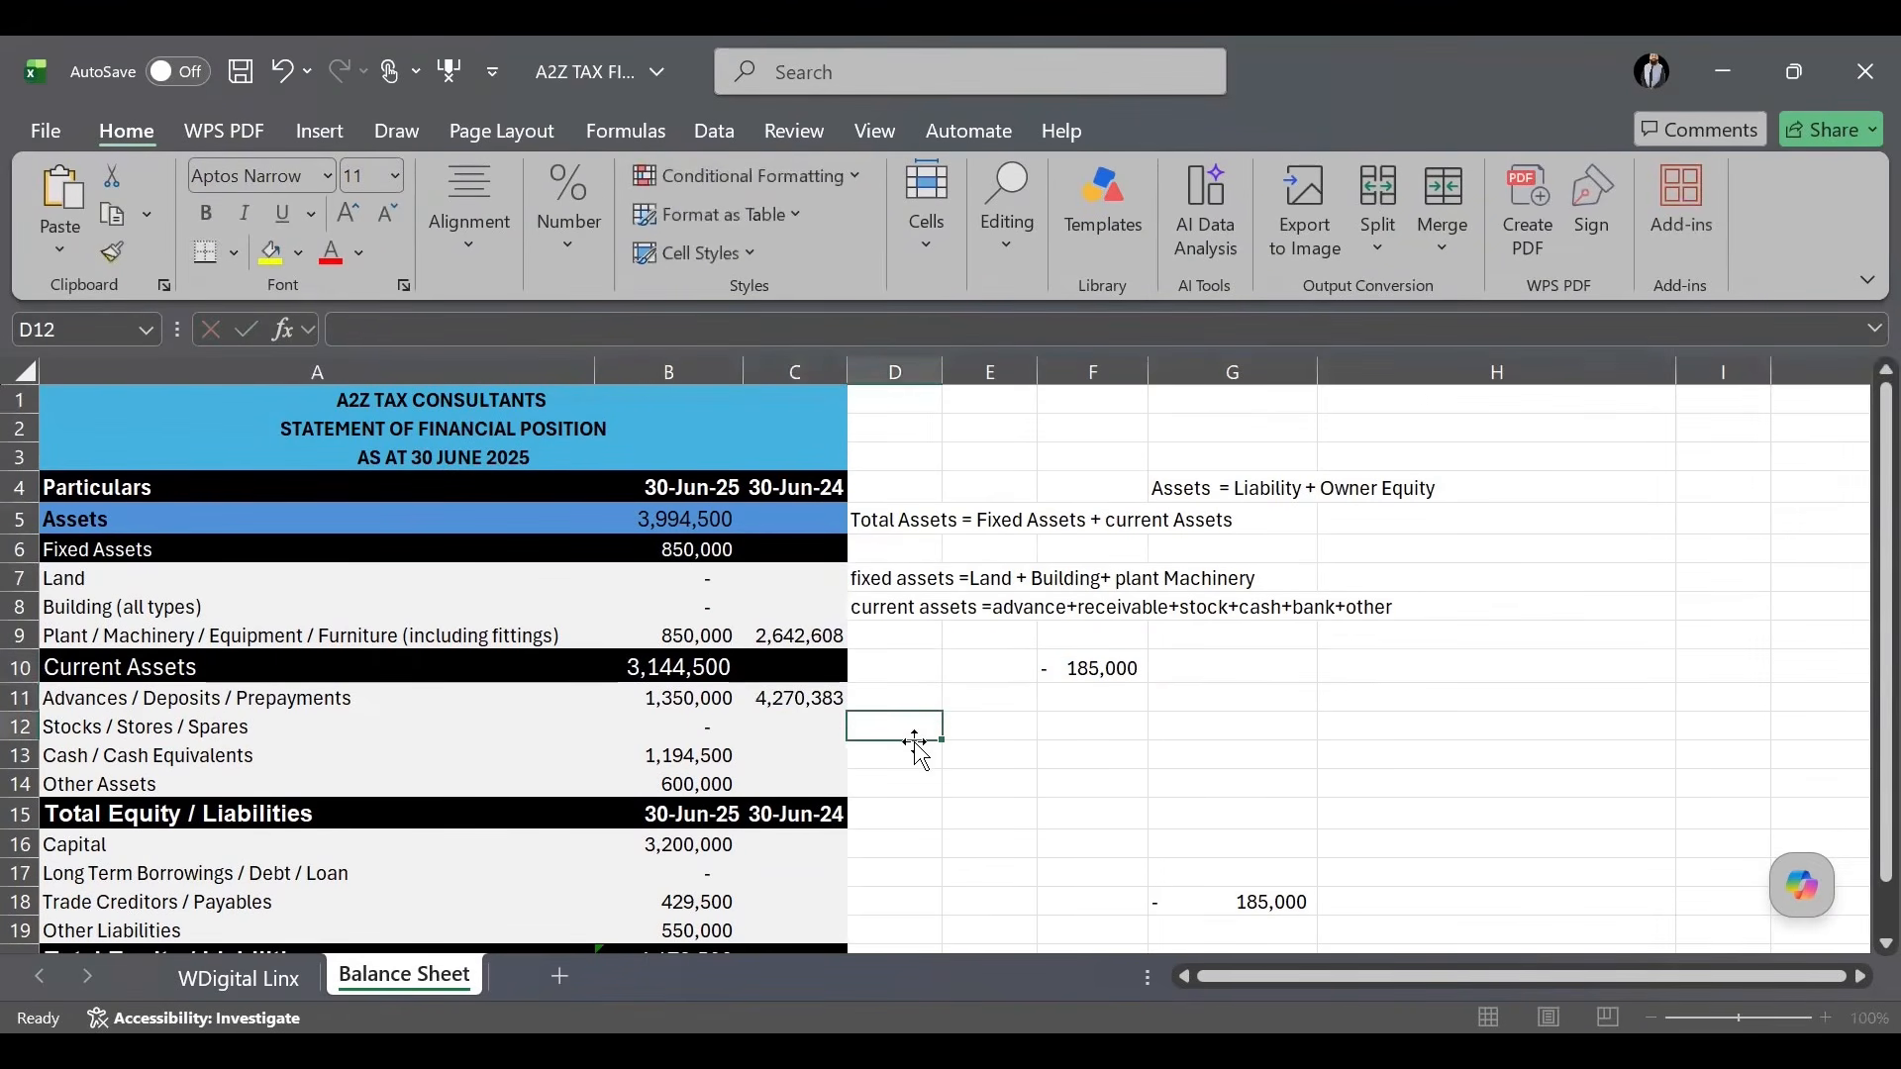
Paste 30-Jun-24 Cash 1,625,421 and Other Assets 4,441,922 from IRIS into C13 and C14.
key(alt+Tab)
double_click(1623, 878)
key(ctrl+c)
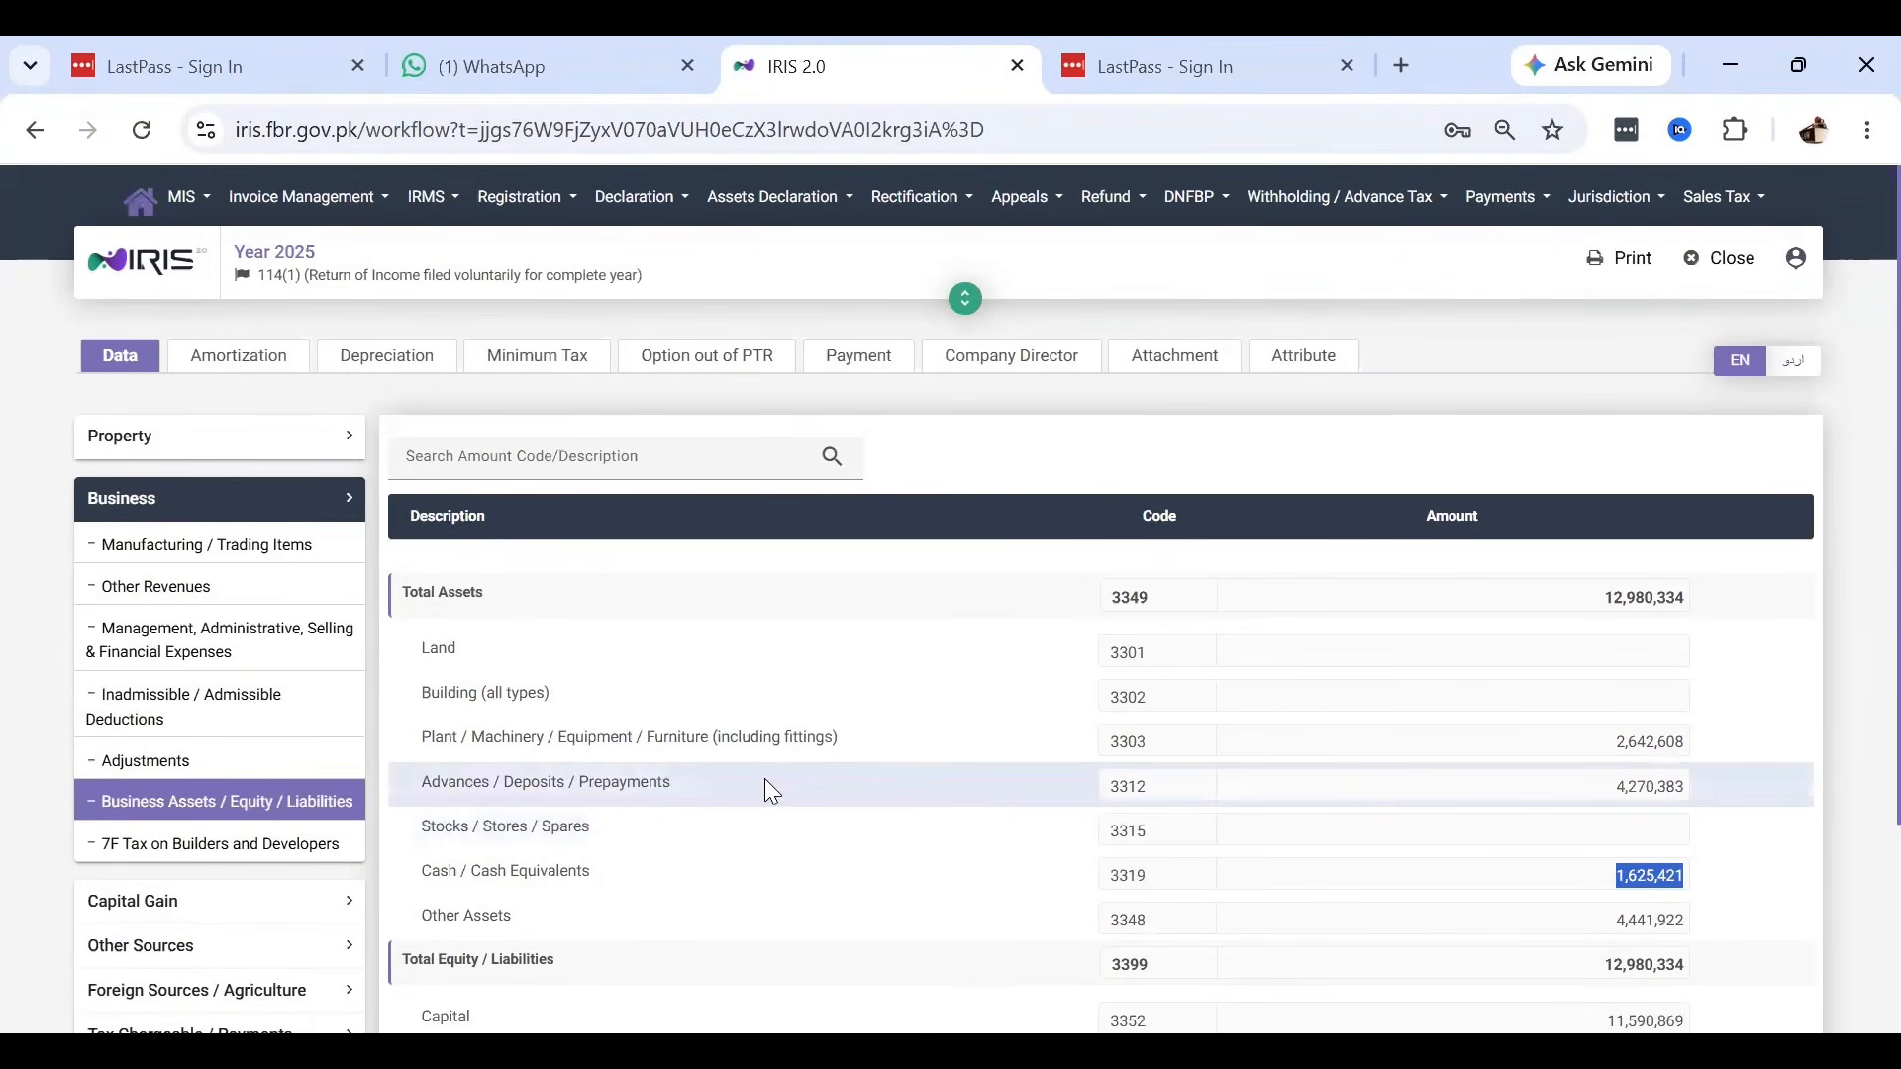
key(alt+Tab)
click(811, 755)
key(ctrl+v)
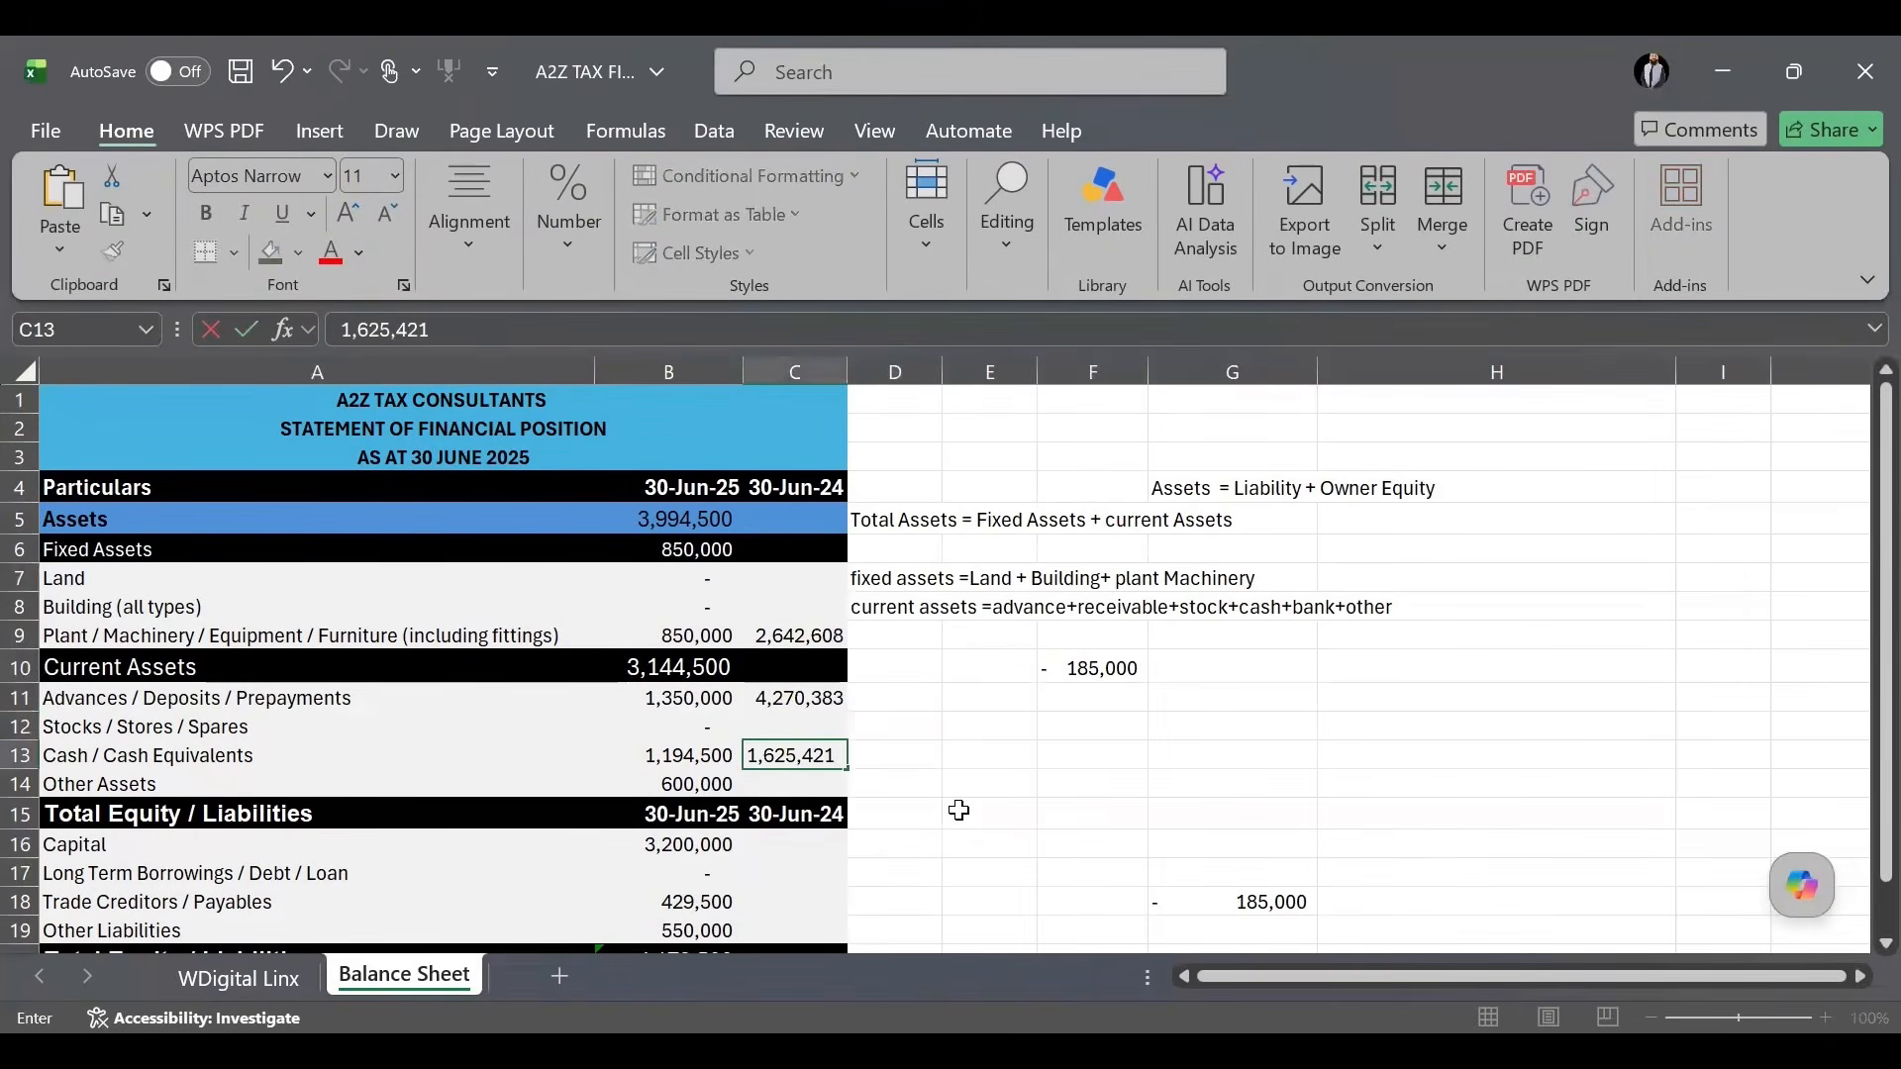
key(alt+Tab)
double_click(1623, 931)
key(ctrl+c)
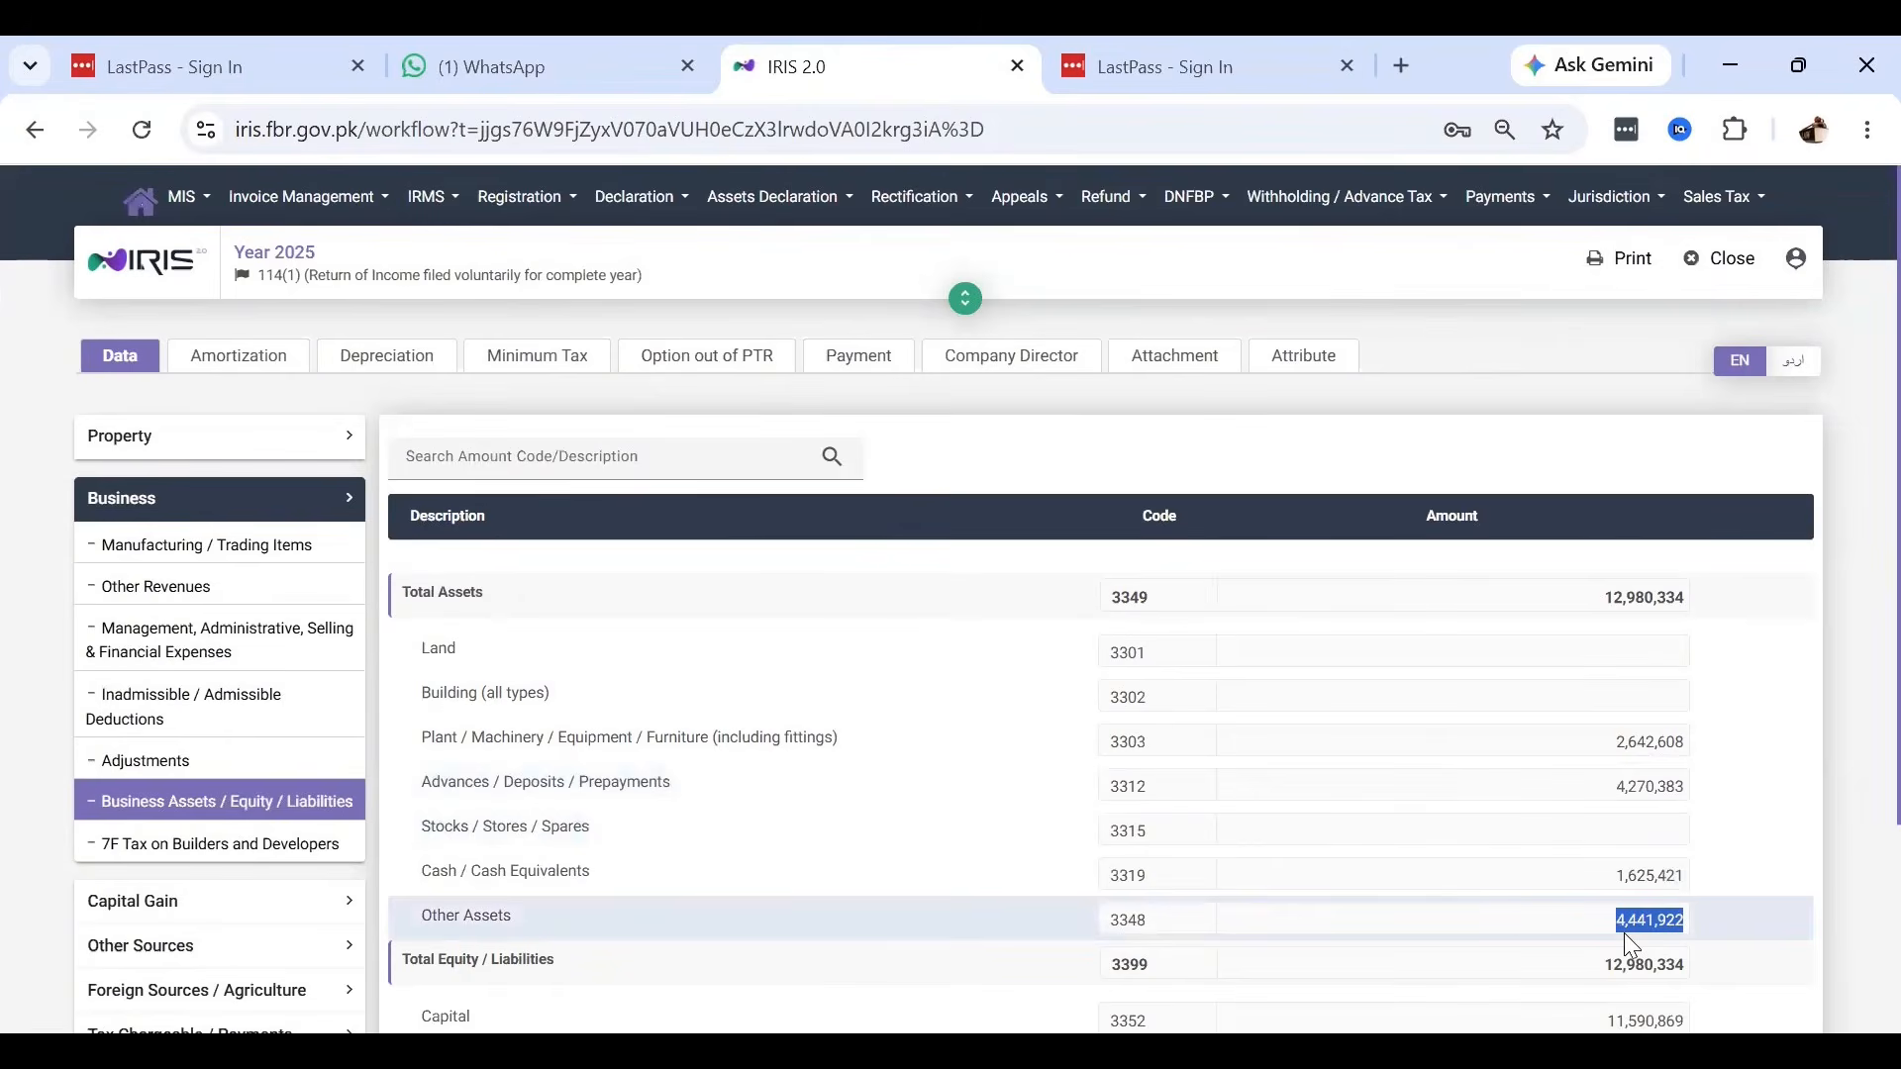
key(alt+Tab)
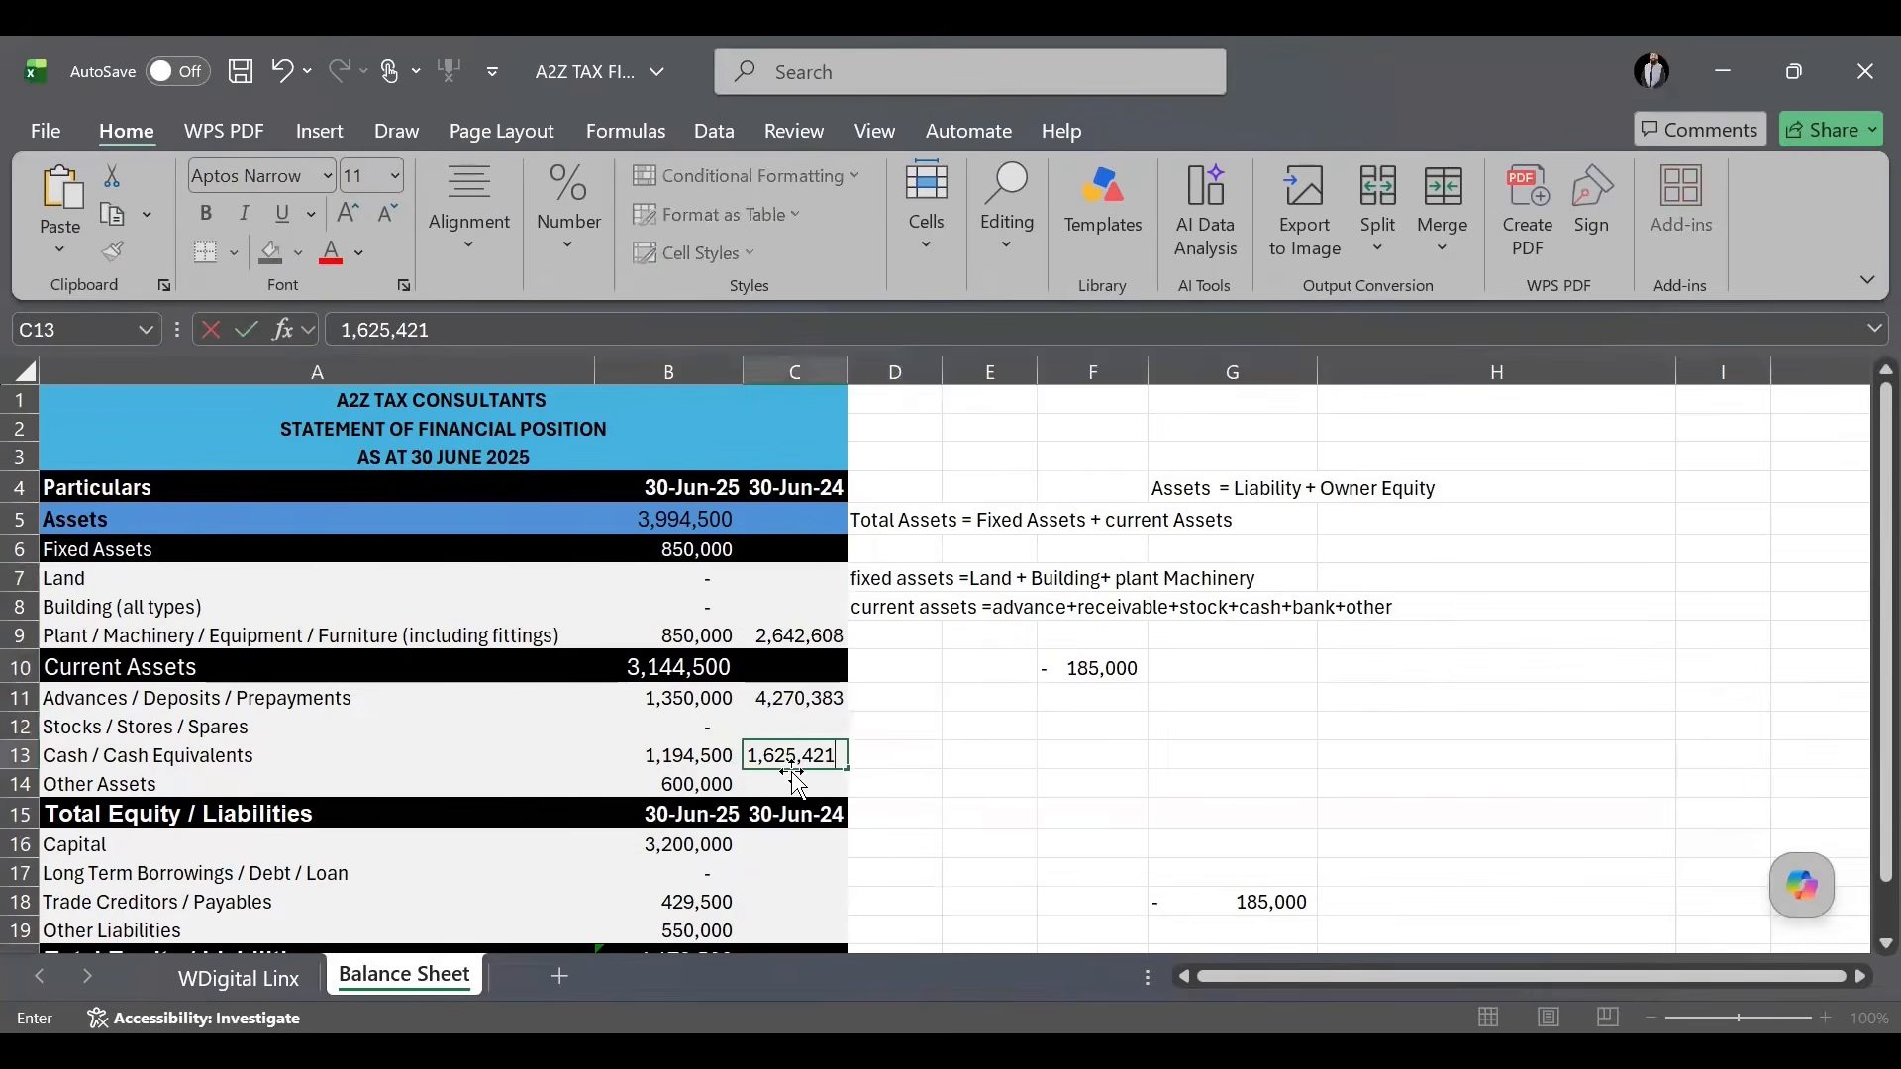
click(797, 782)
key(ctrl+v)
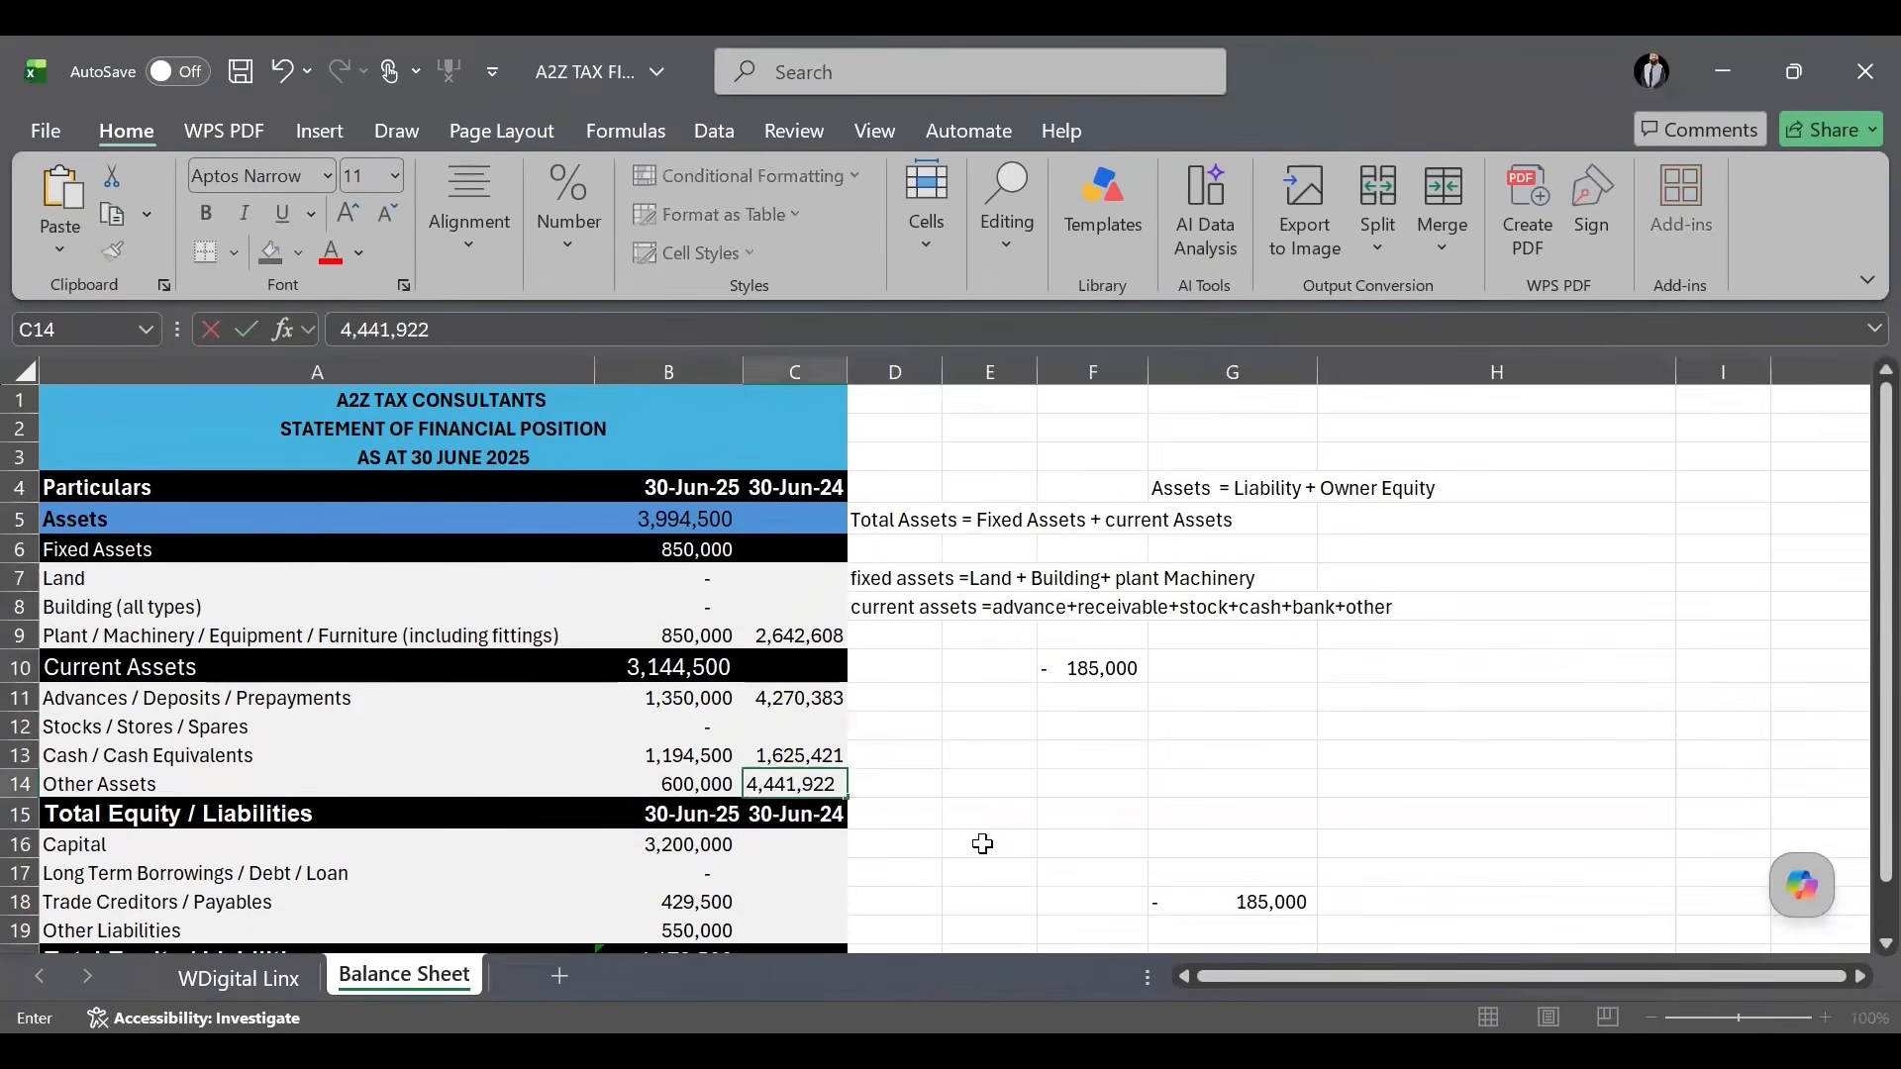
click(980, 844)
key(alt+Tab)
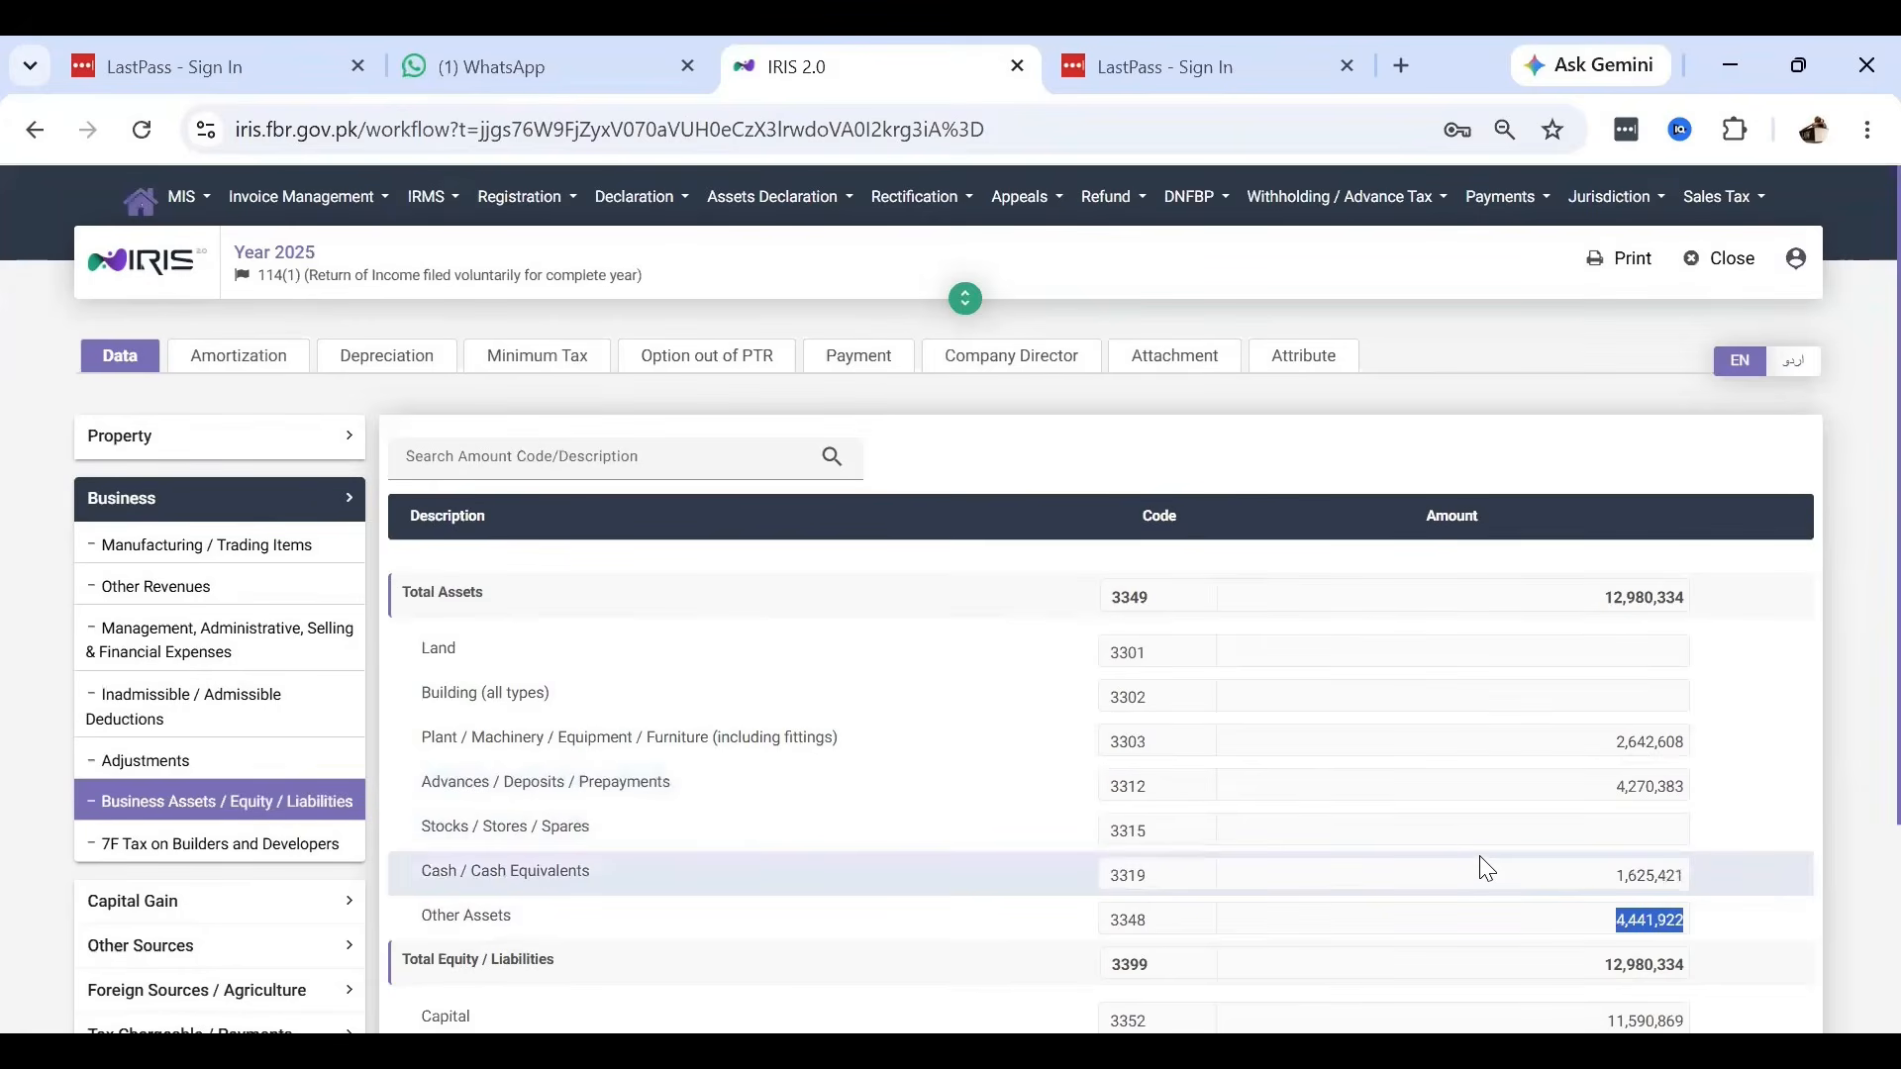
key(alt+Tab)
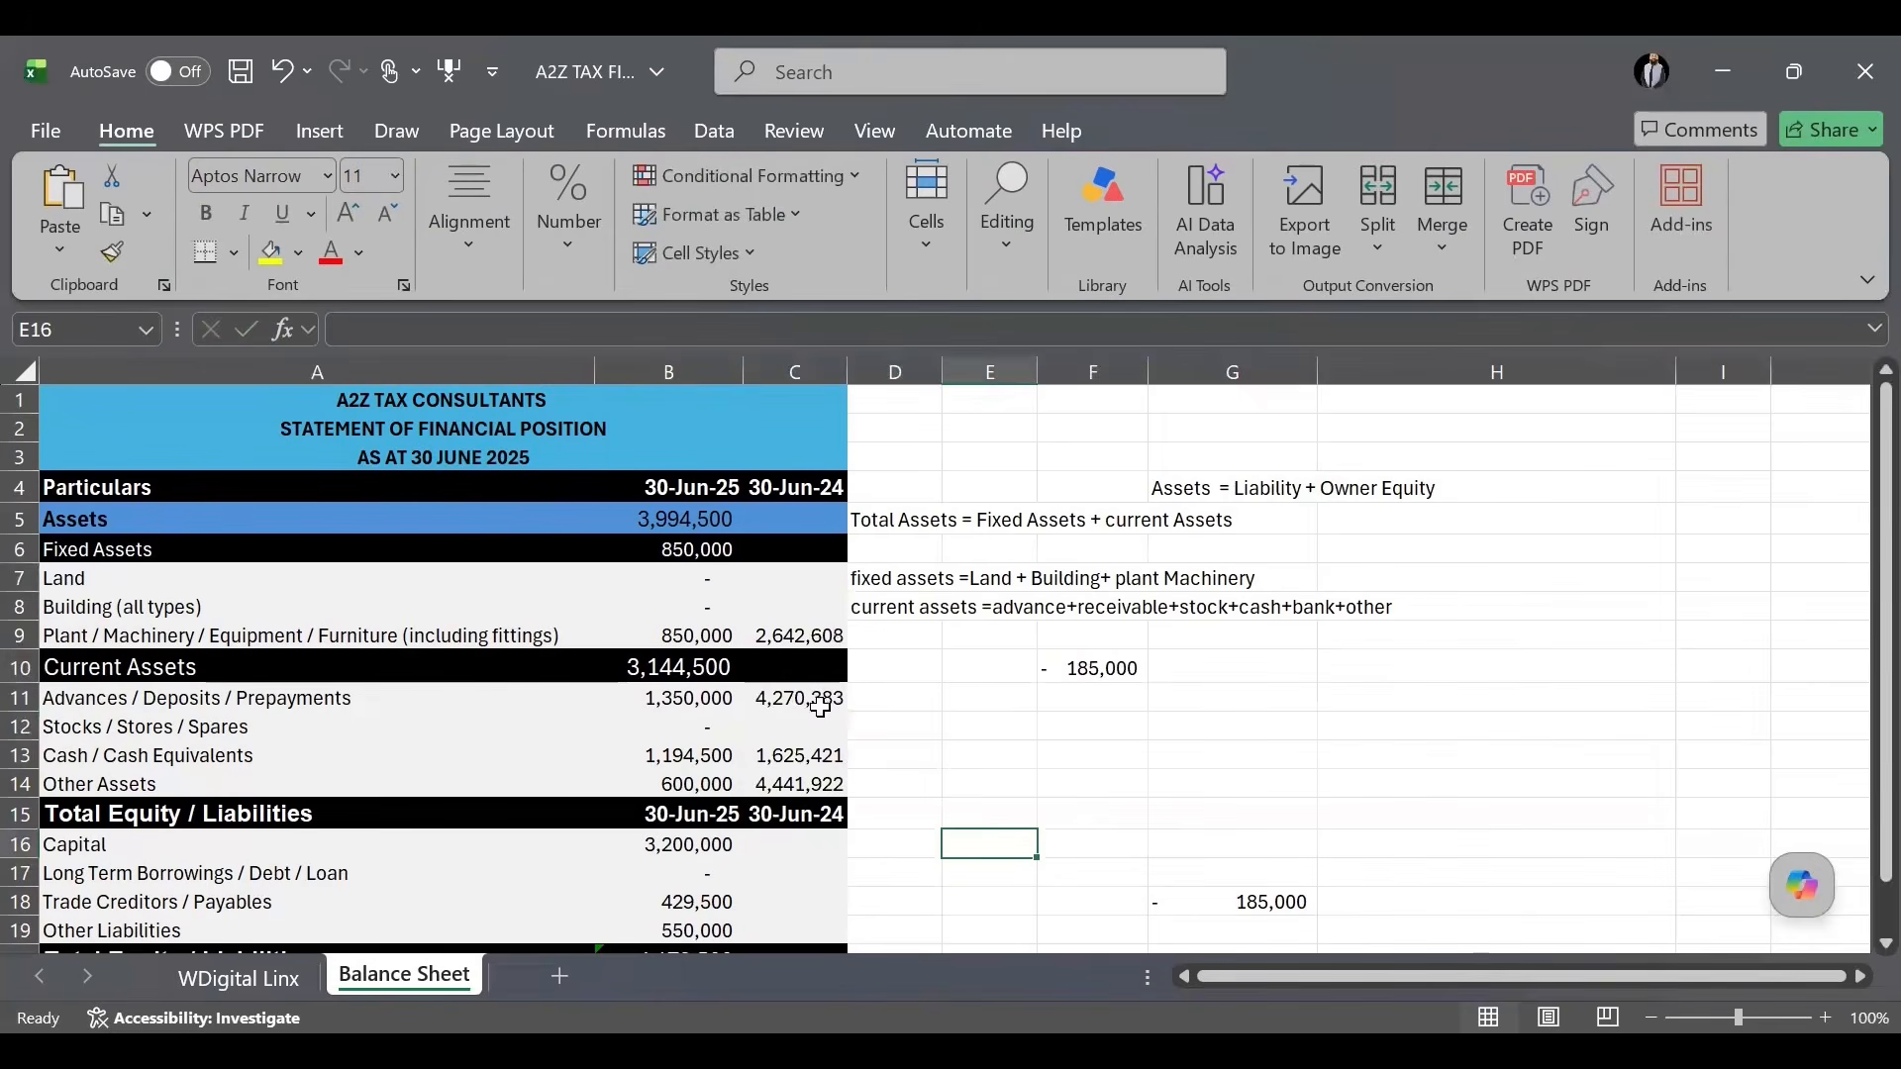
Fill the Assets, Fixed Assets and Current Assets totals into 30-Jun-24 and autofit column C.
click(707, 520)
drag(743, 534, 816, 565)
click(702, 554)
click(718, 672)
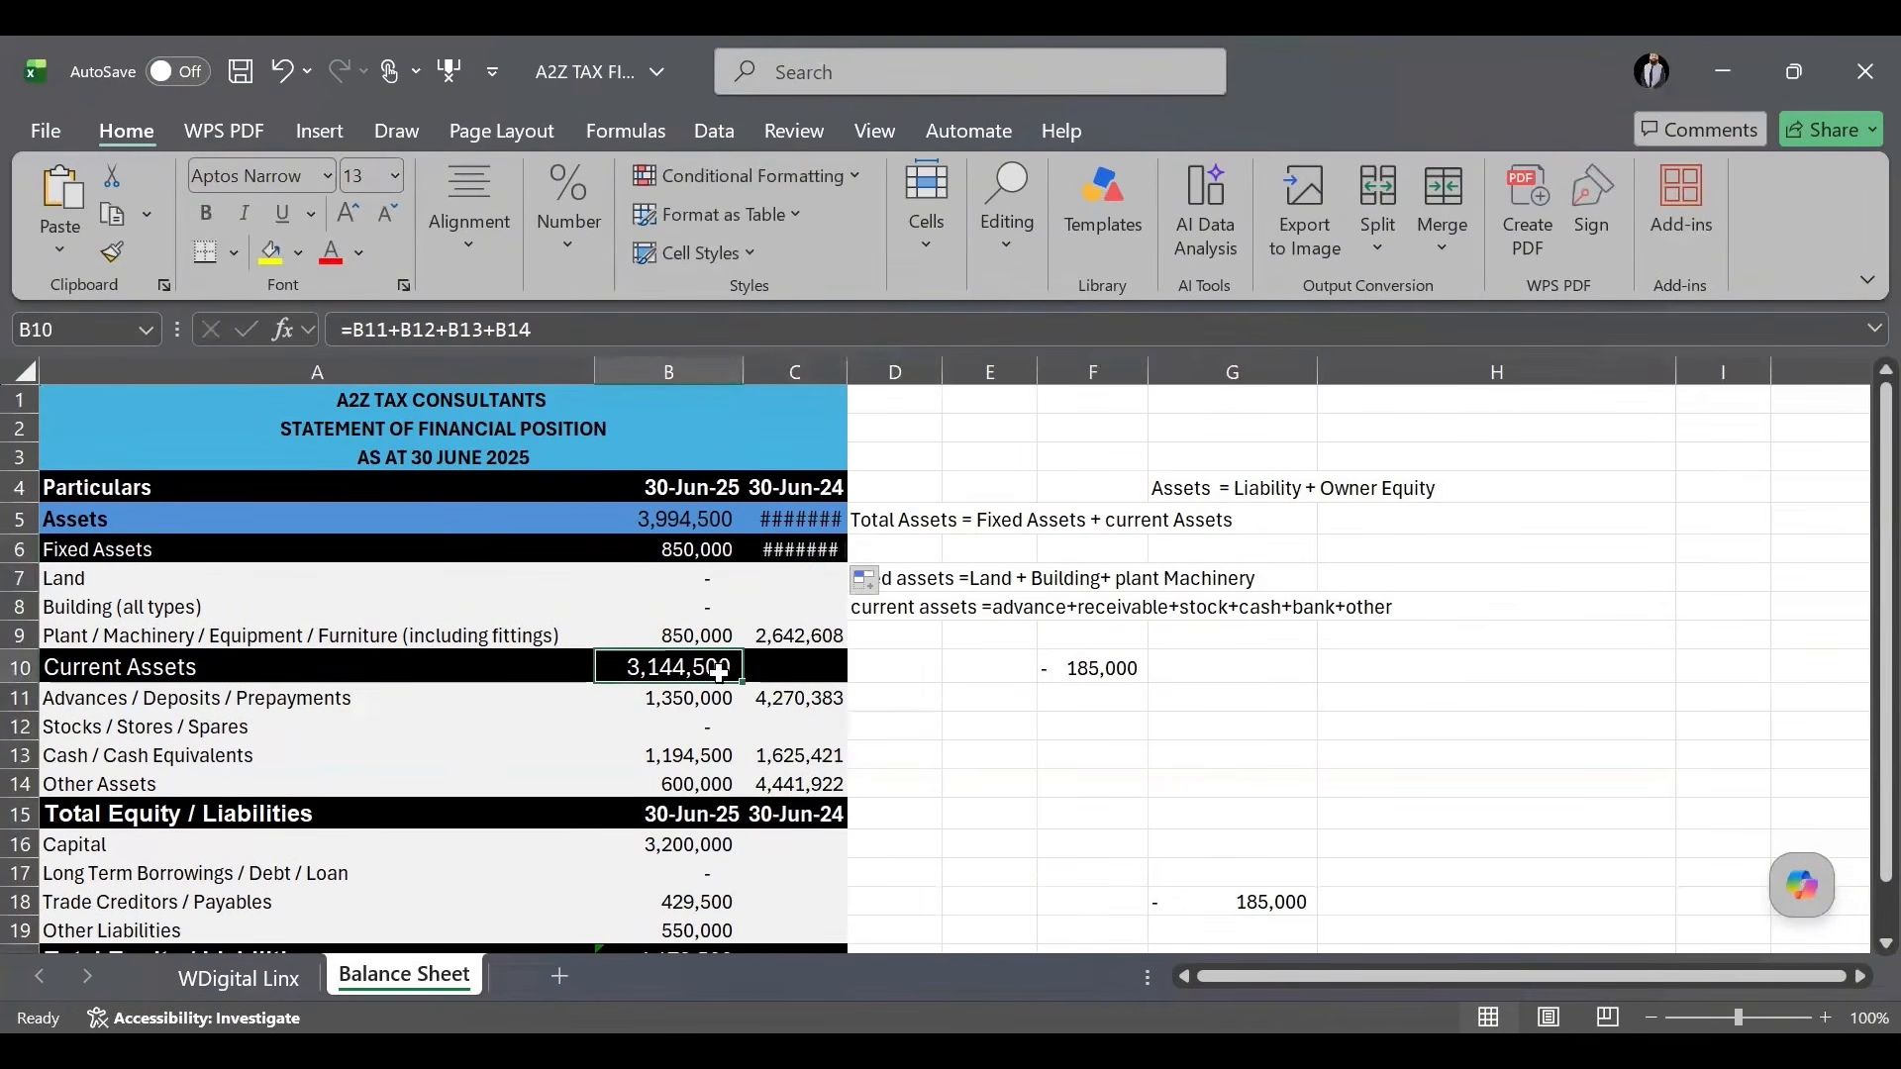
drag(742, 680, 832, 693)
click(1089, 783)
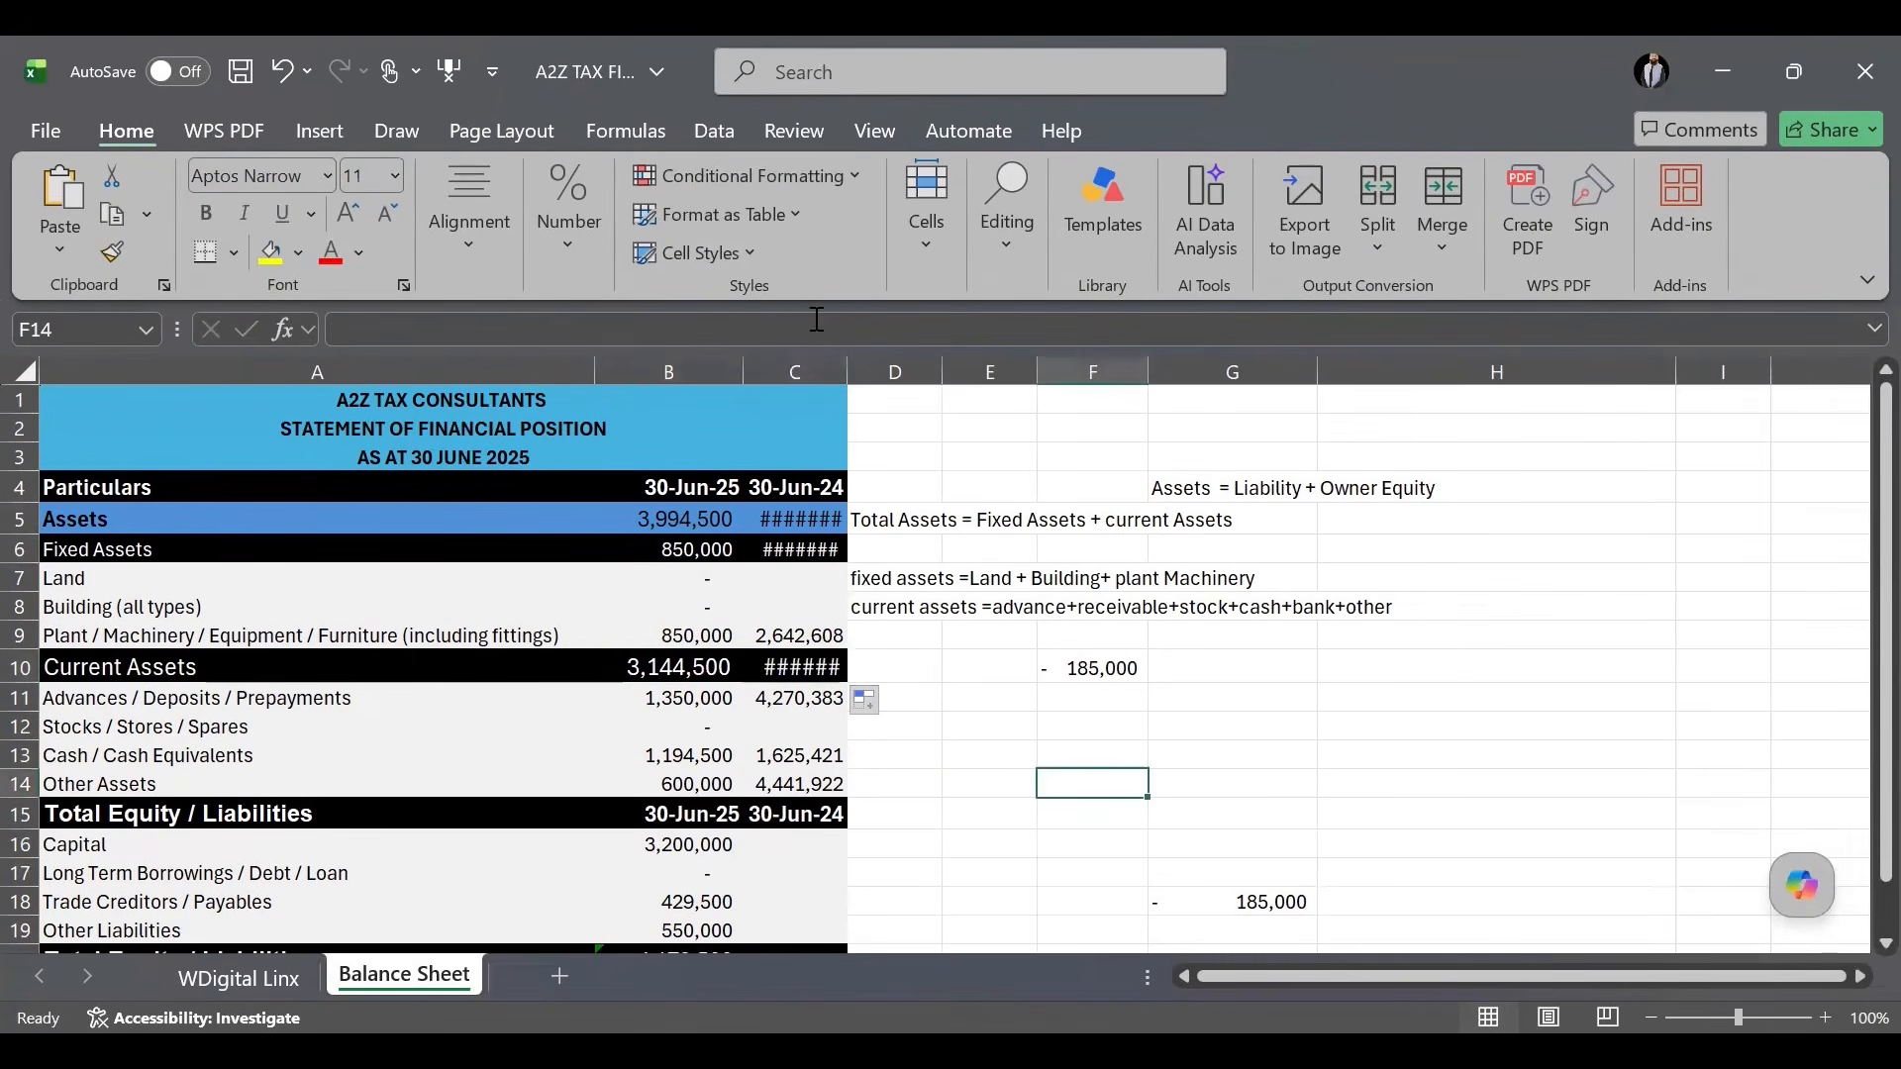
double_click(839, 378)
click(1020, 606)
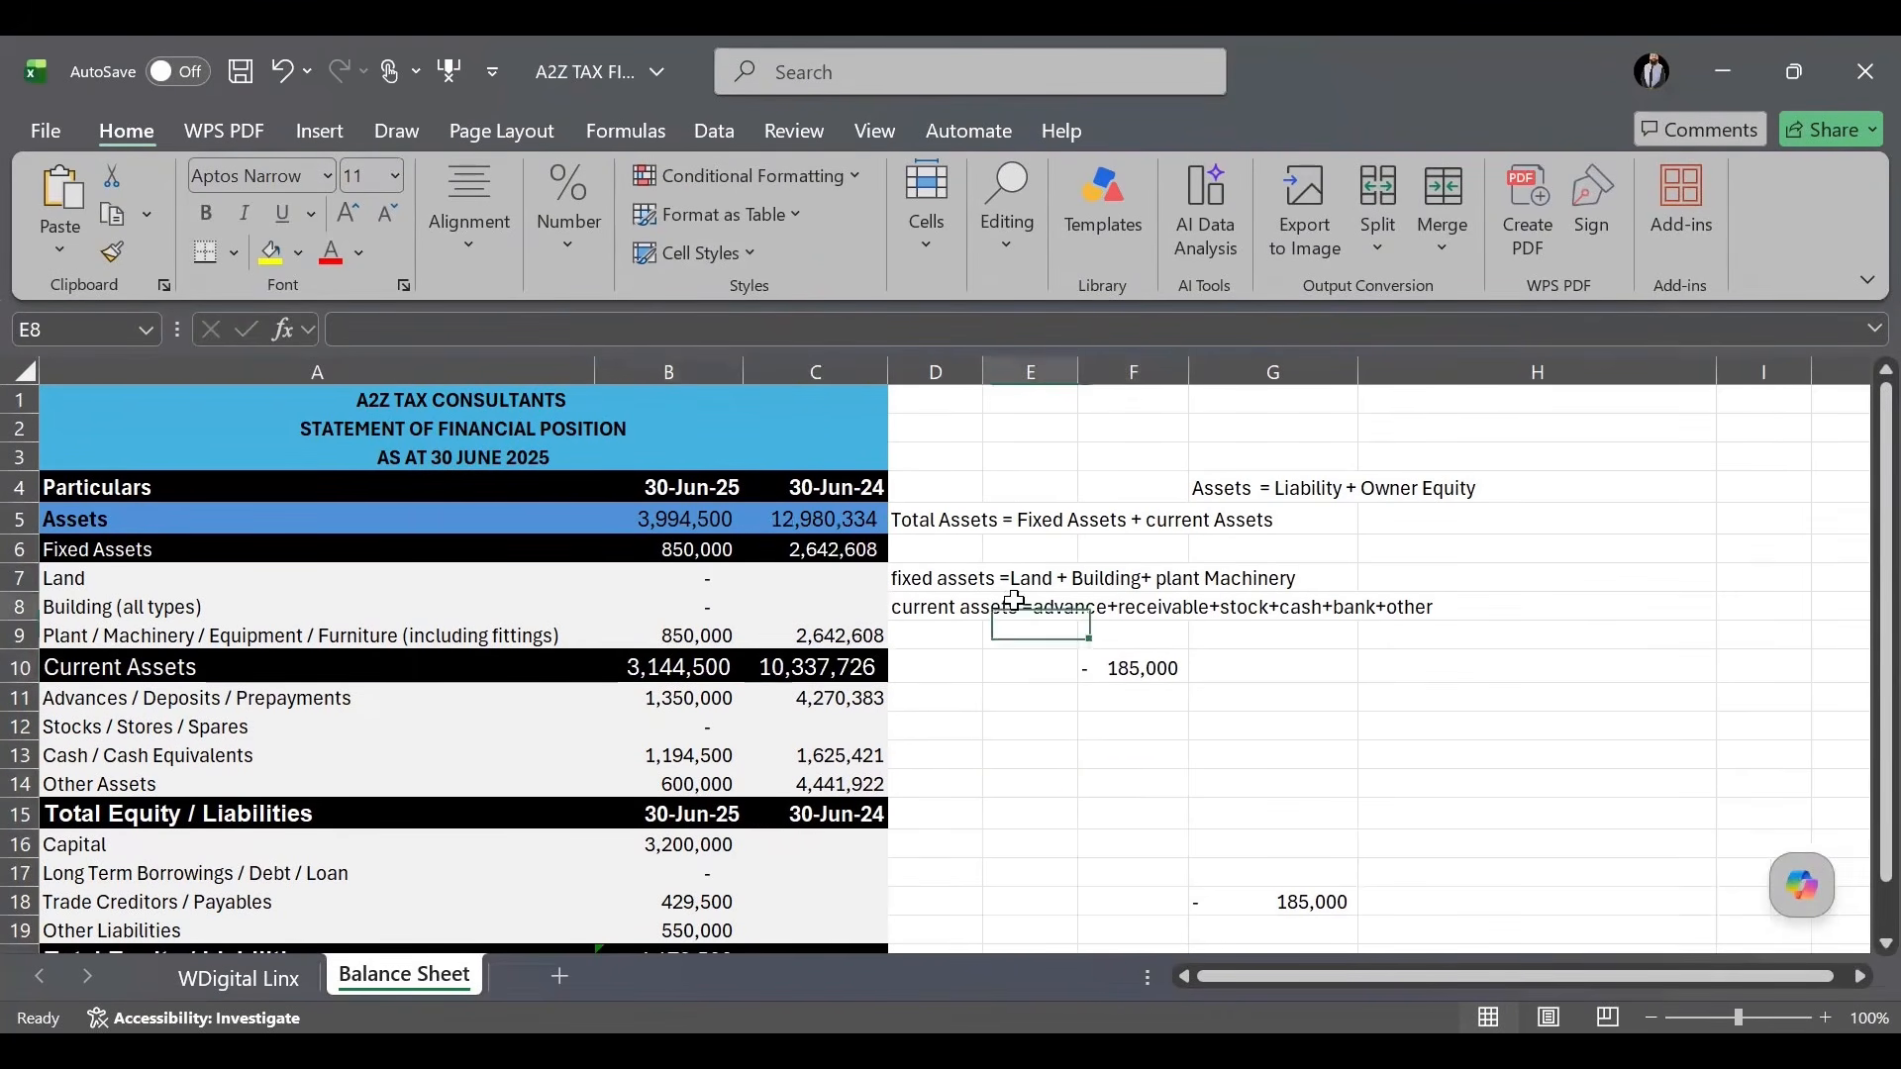
Insert a blank spacer column D and confirm 30-Jun-24 Total Assets of 12,980,334.
click(935, 373)
right_click(936, 374)
click(1020, 669)
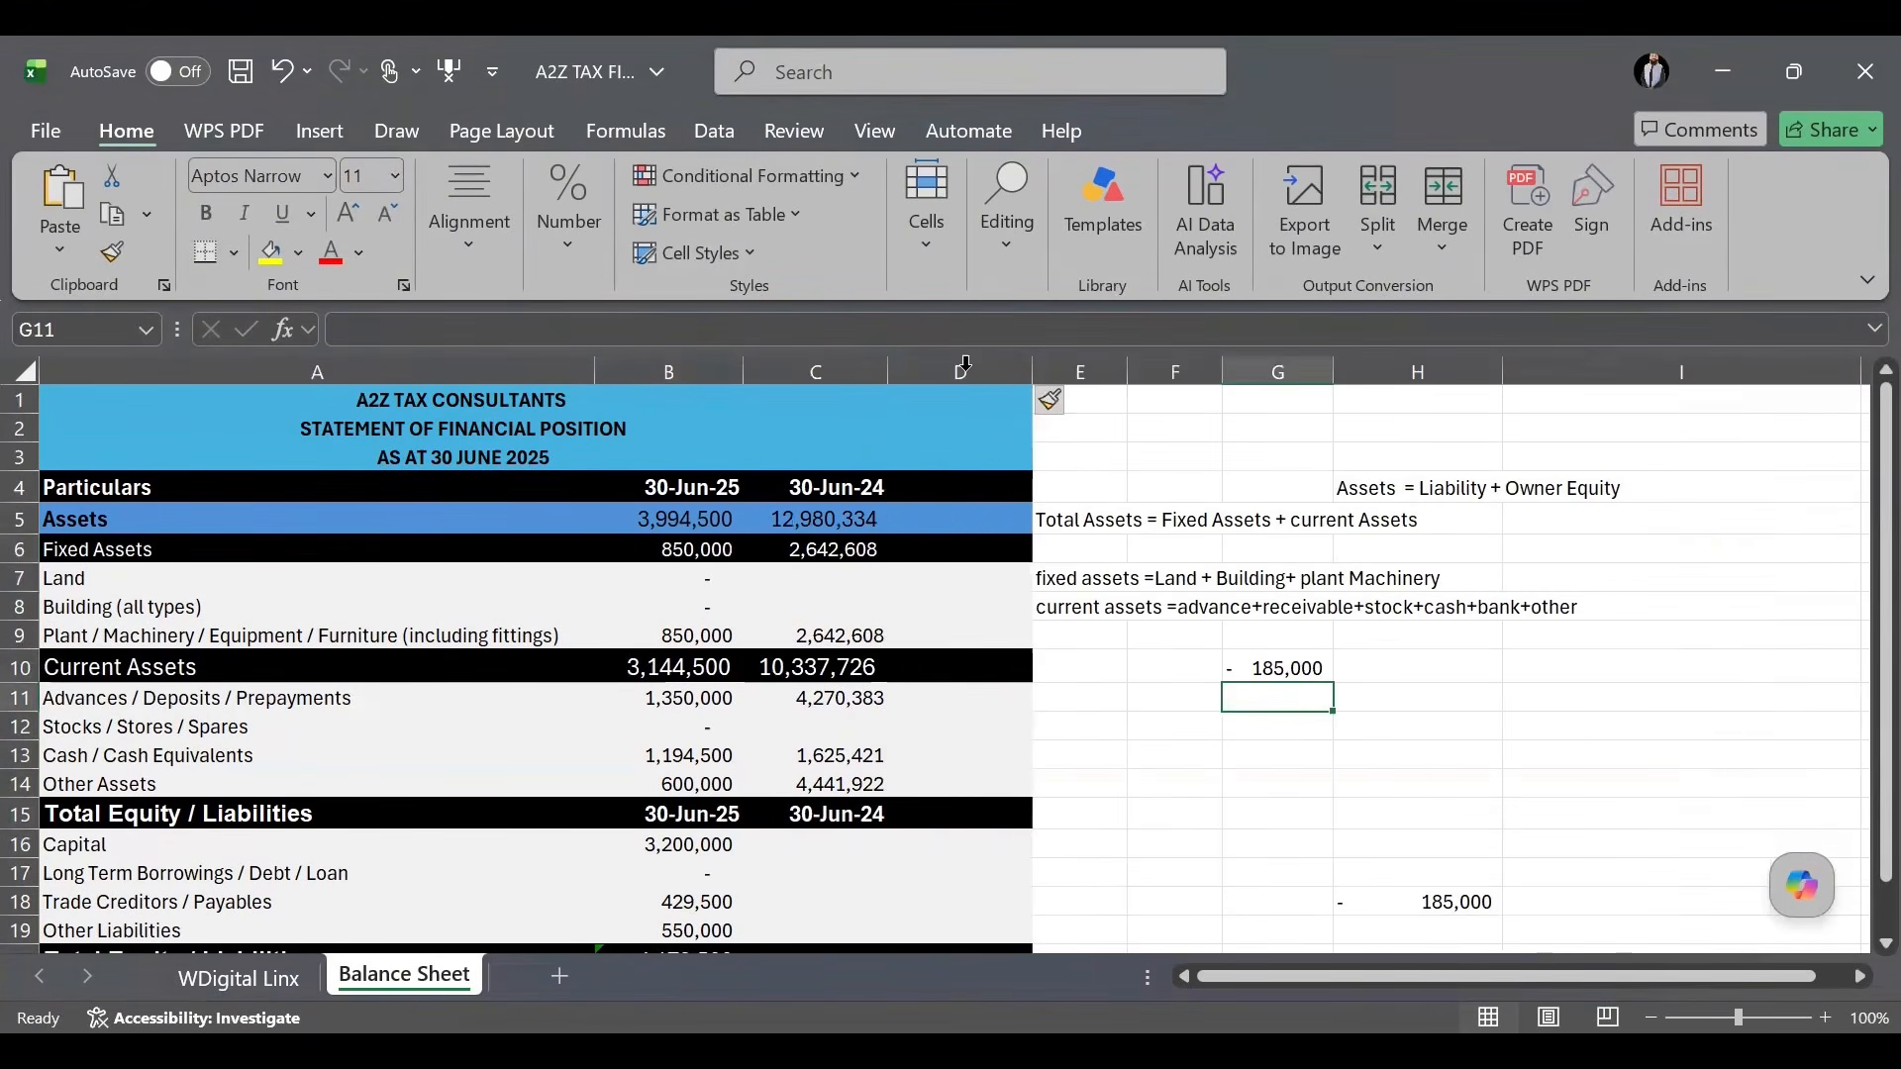
click(966, 366)
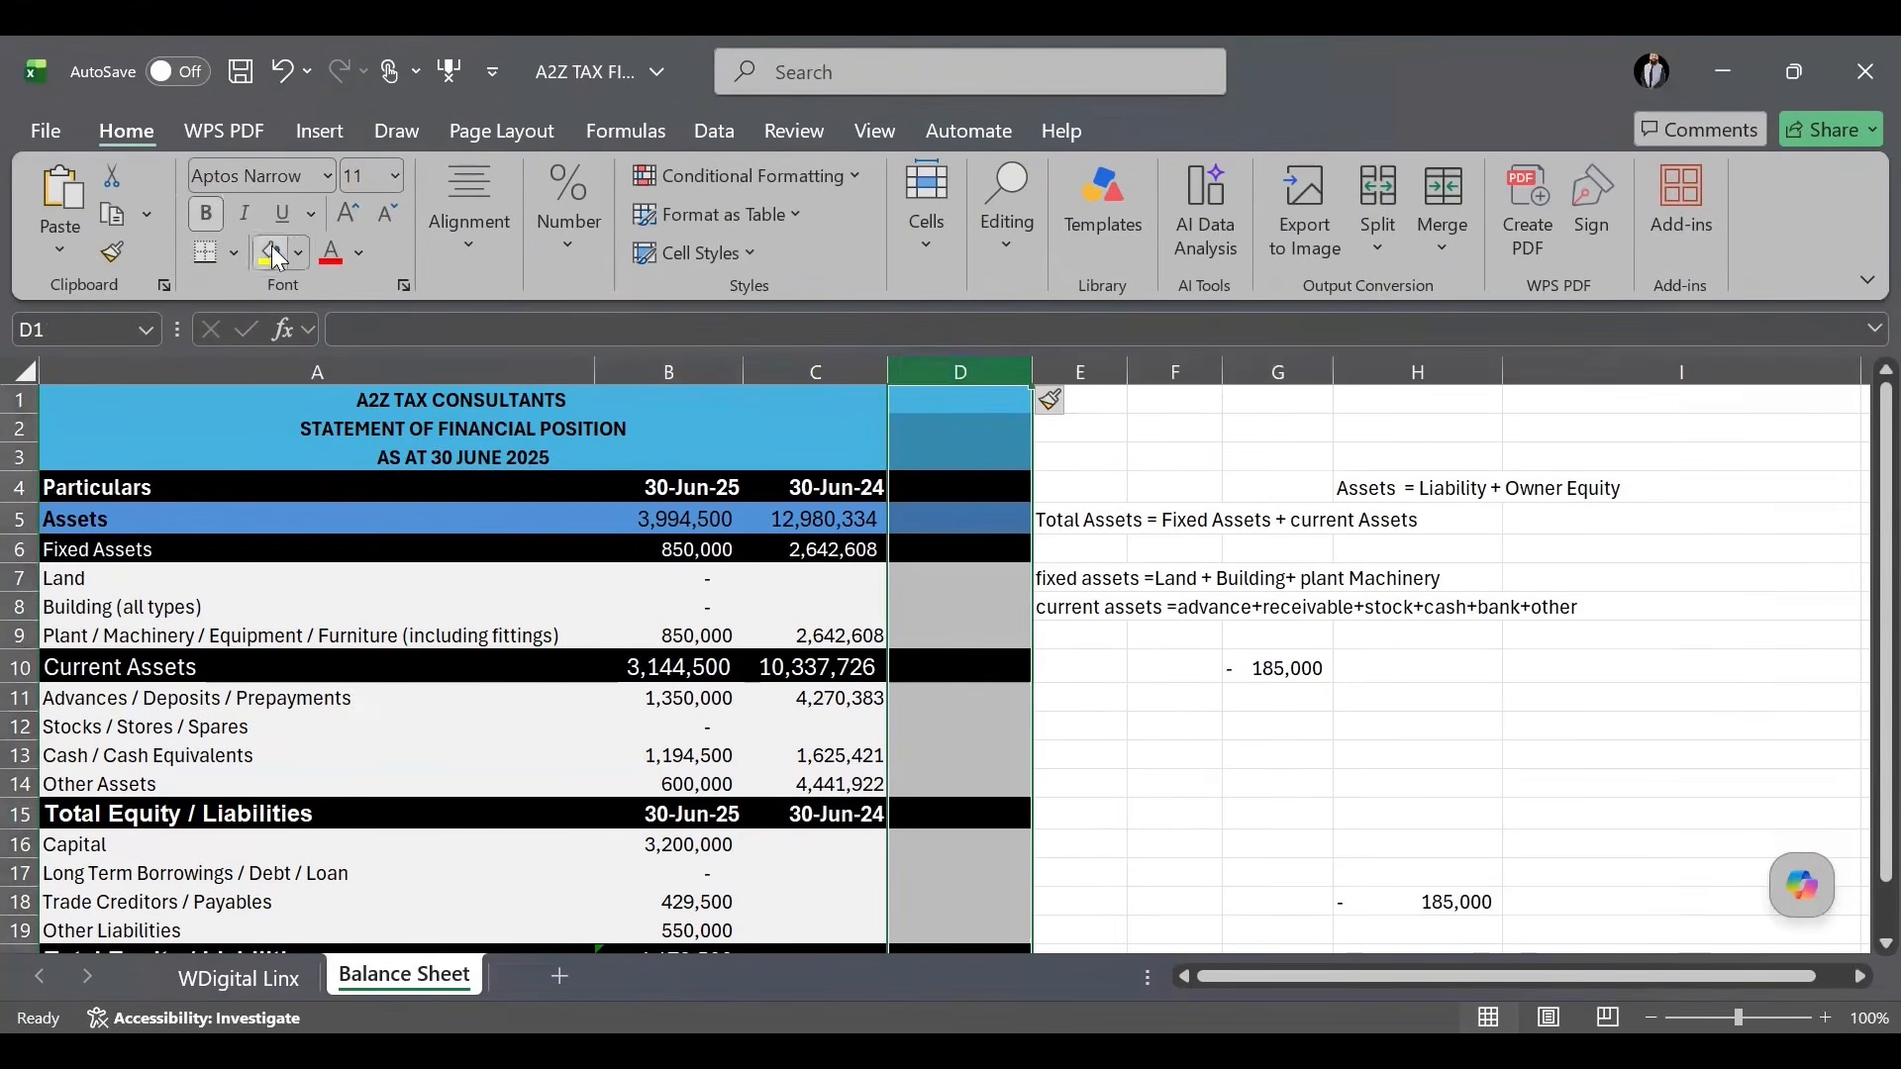
click(298, 255)
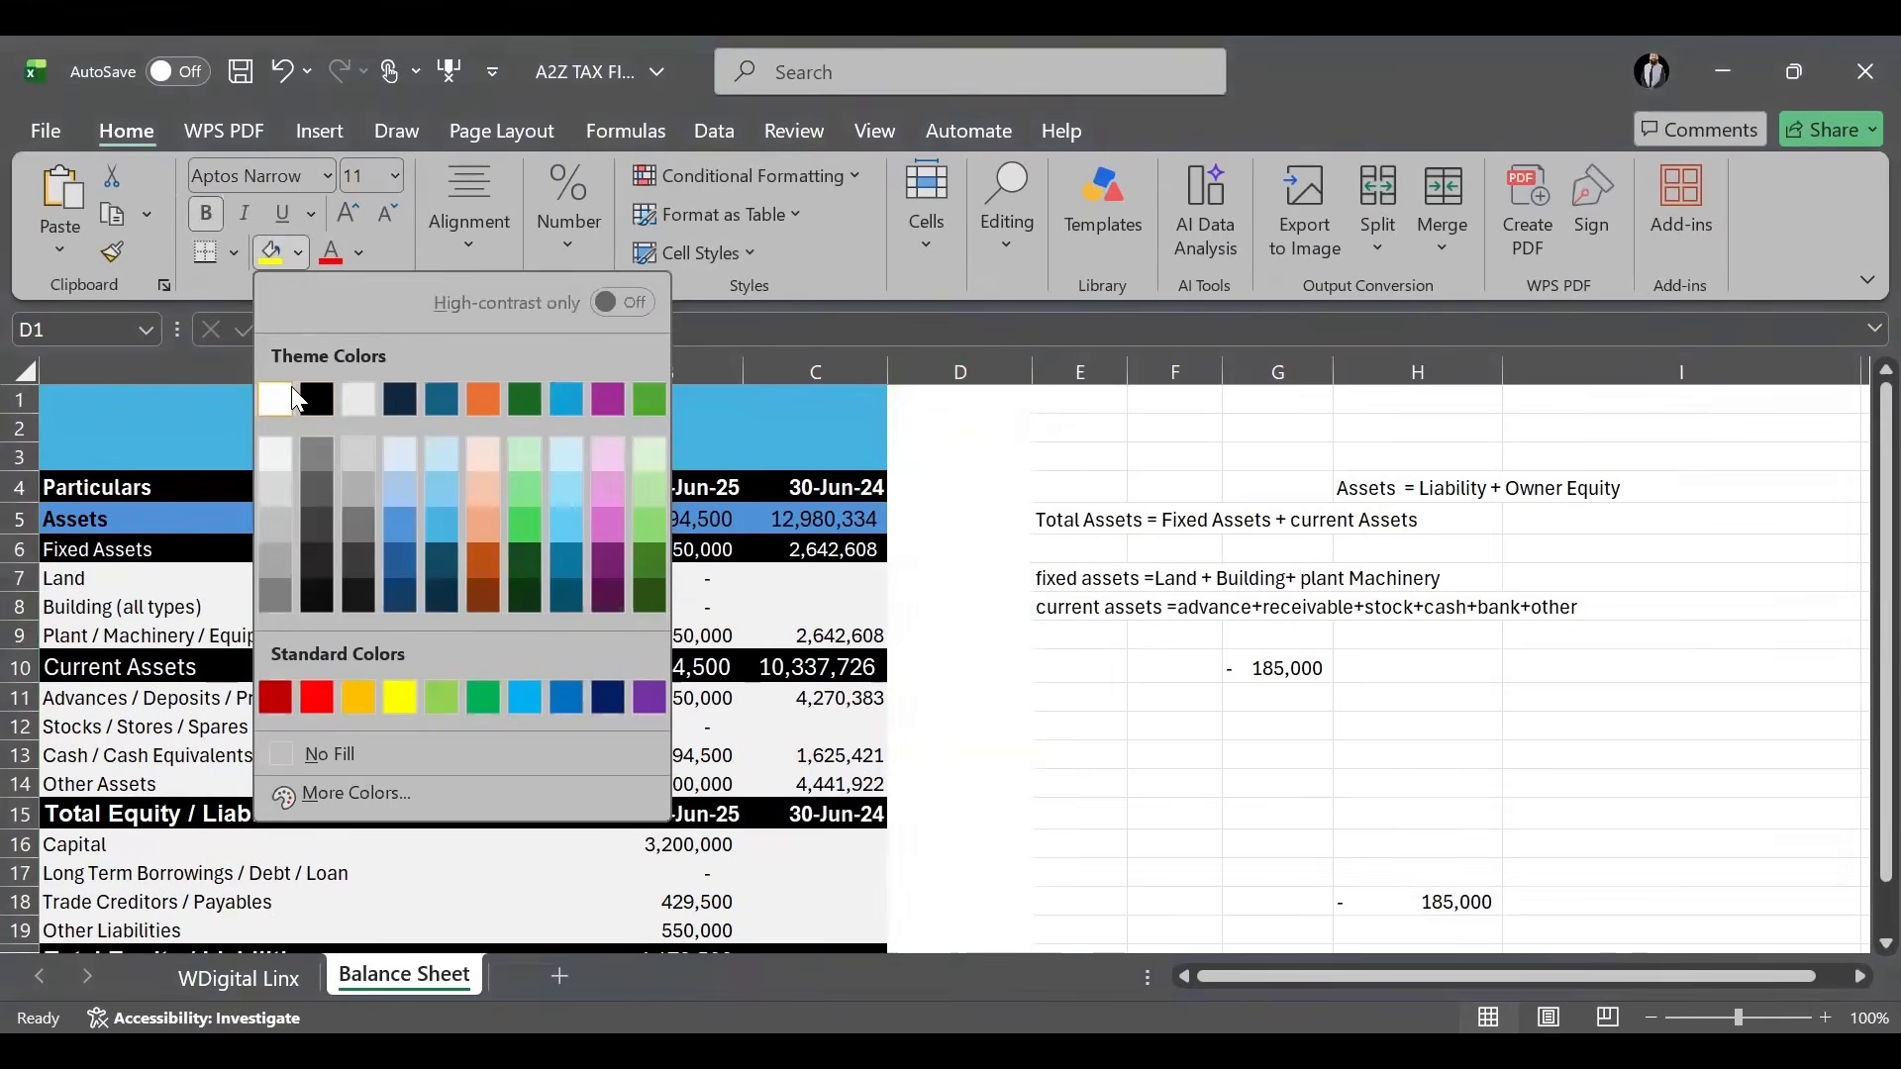
click(1162, 752)
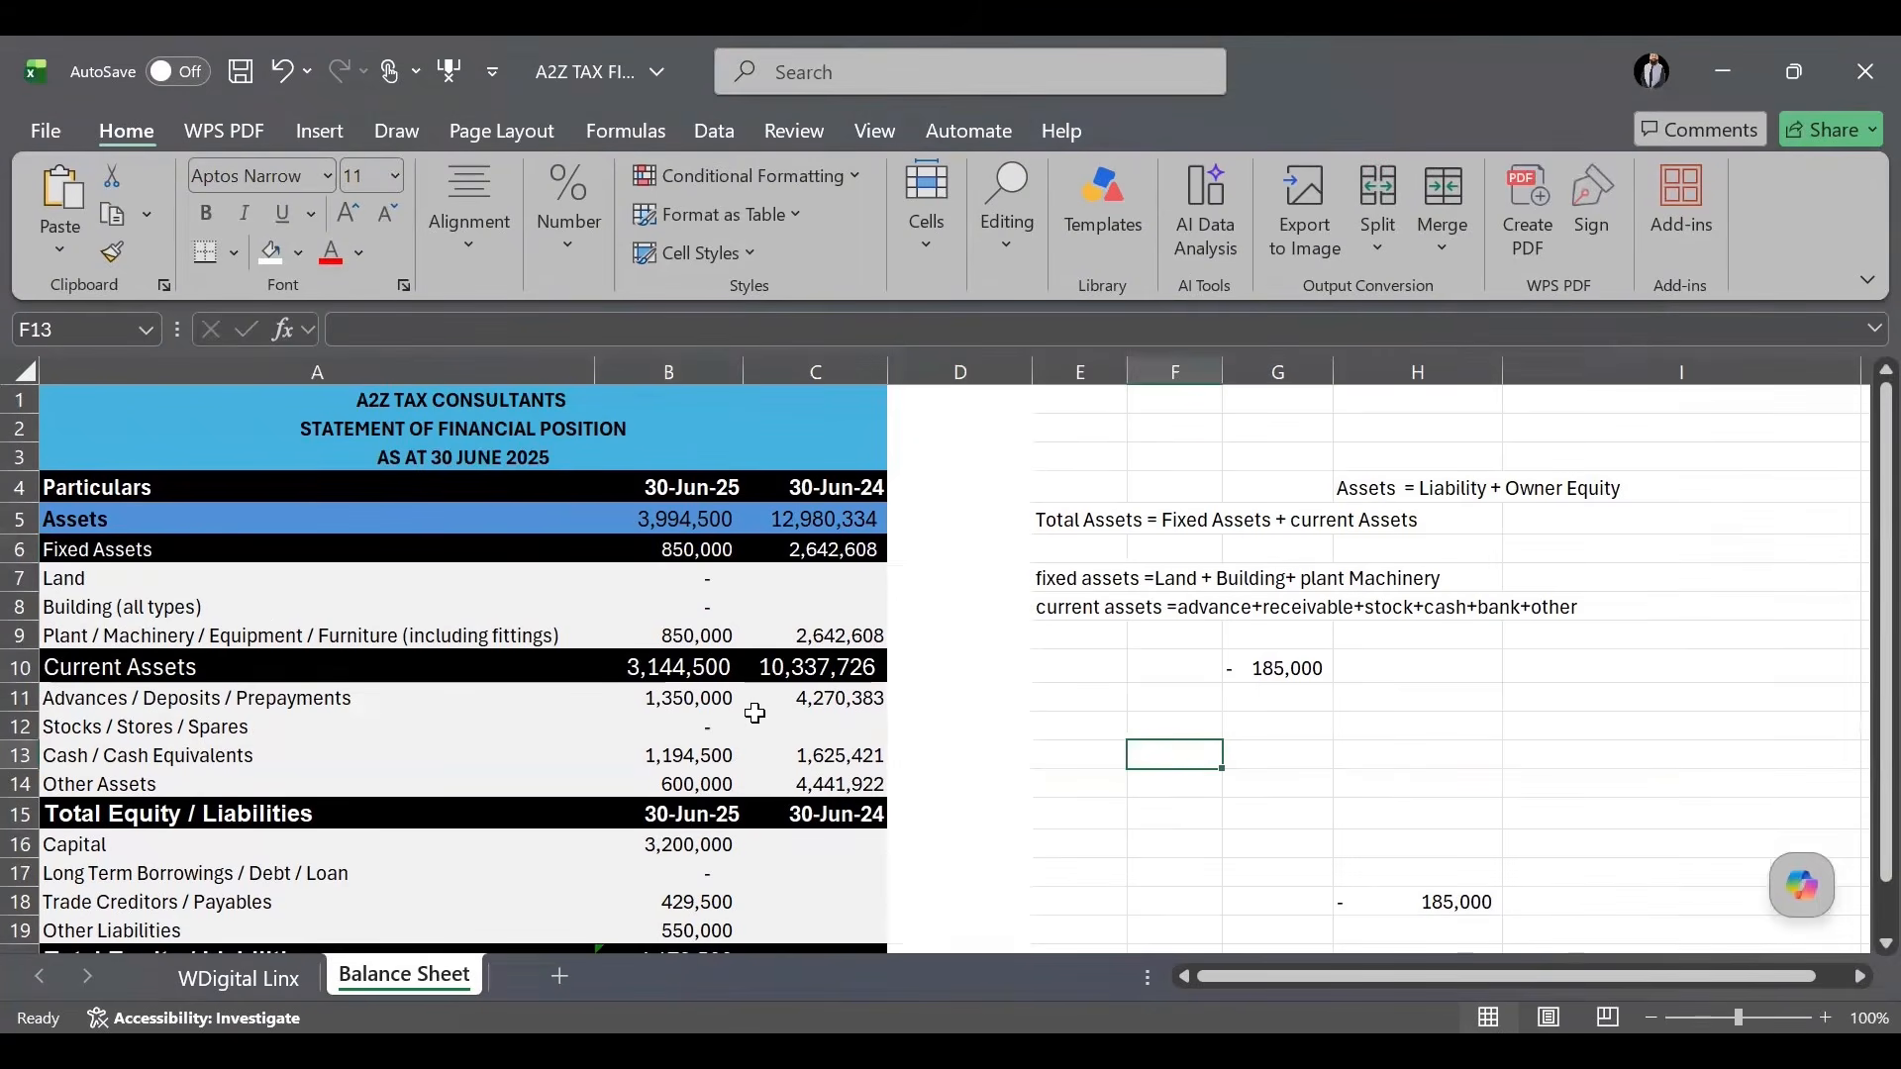
click(837, 519)
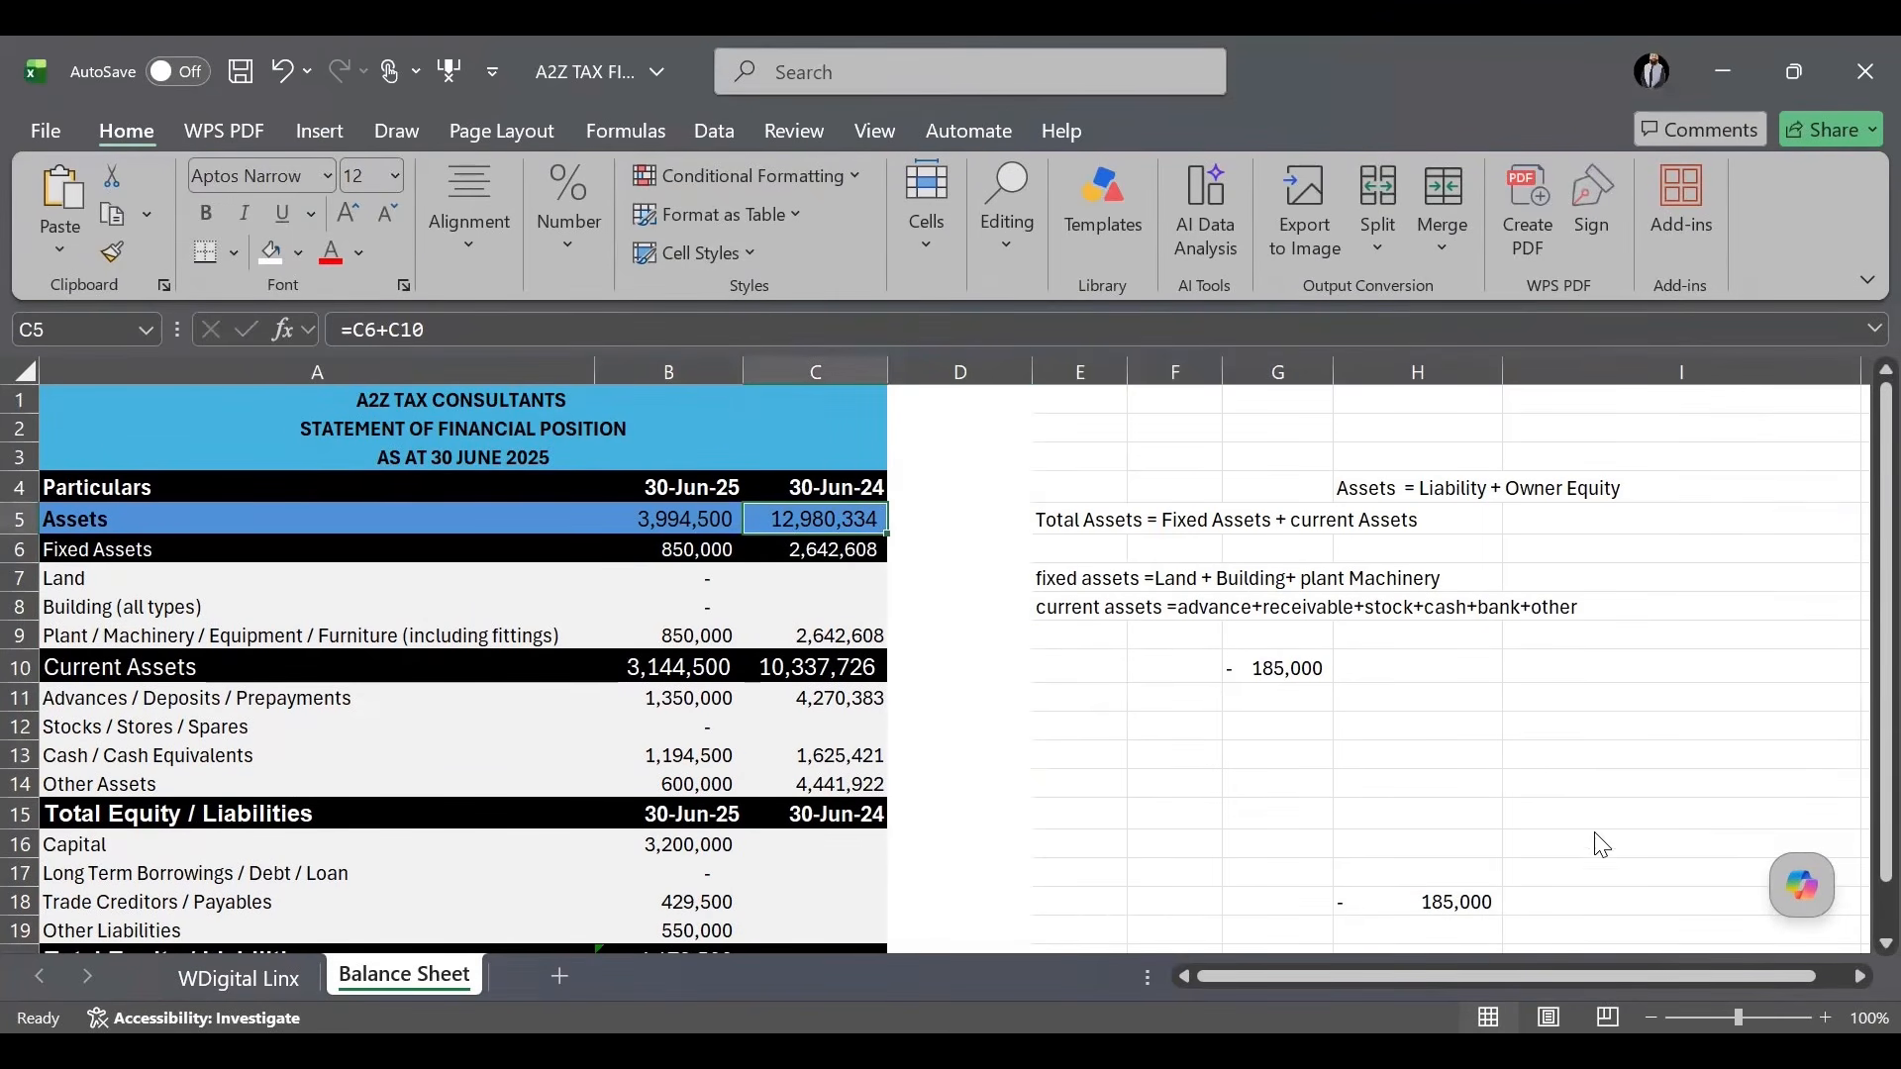
Paste the 30-Jun-24 Capital amount 11,590,869 from IRIS into C16.
key(alt+Tab)
scroll(1605, 903, down, 3)
drag(1598, 752, 1686, 762)
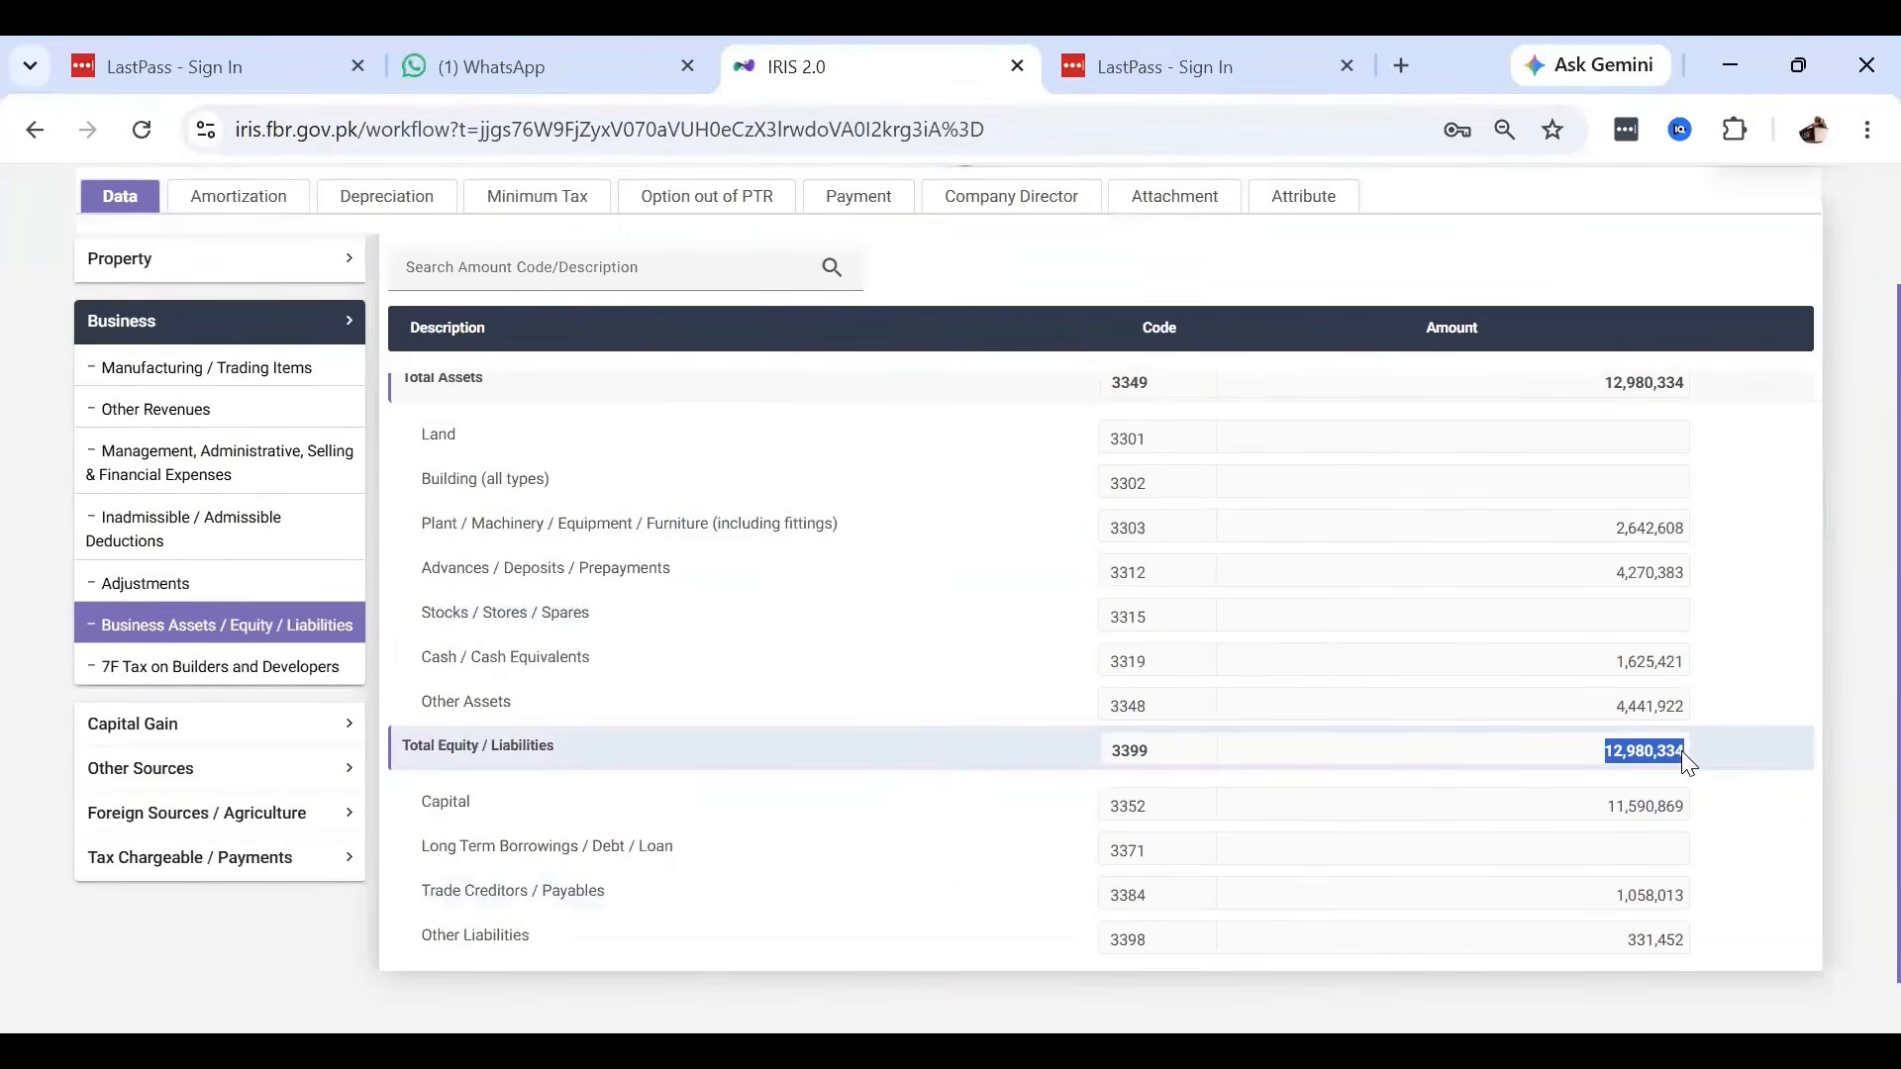
double_click(1652, 806)
key(ctrl+c)
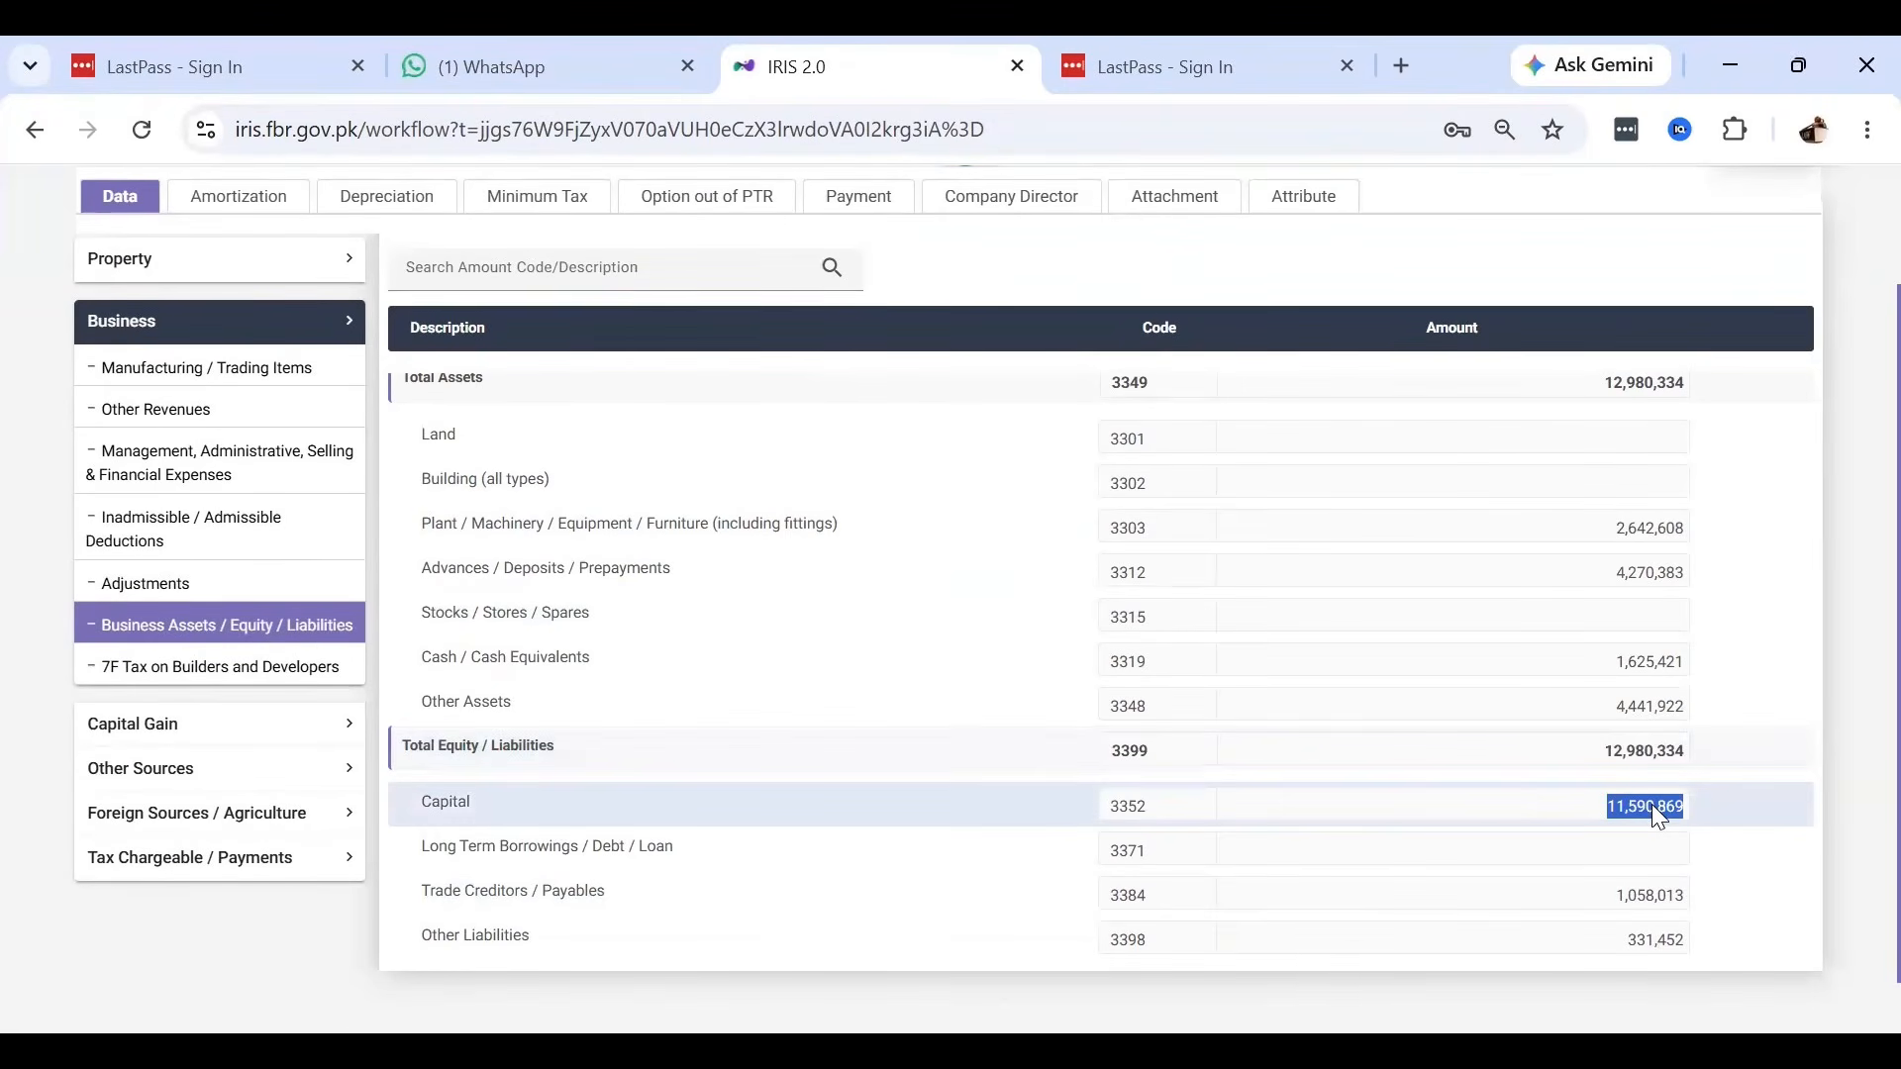
key(alt+Tab)
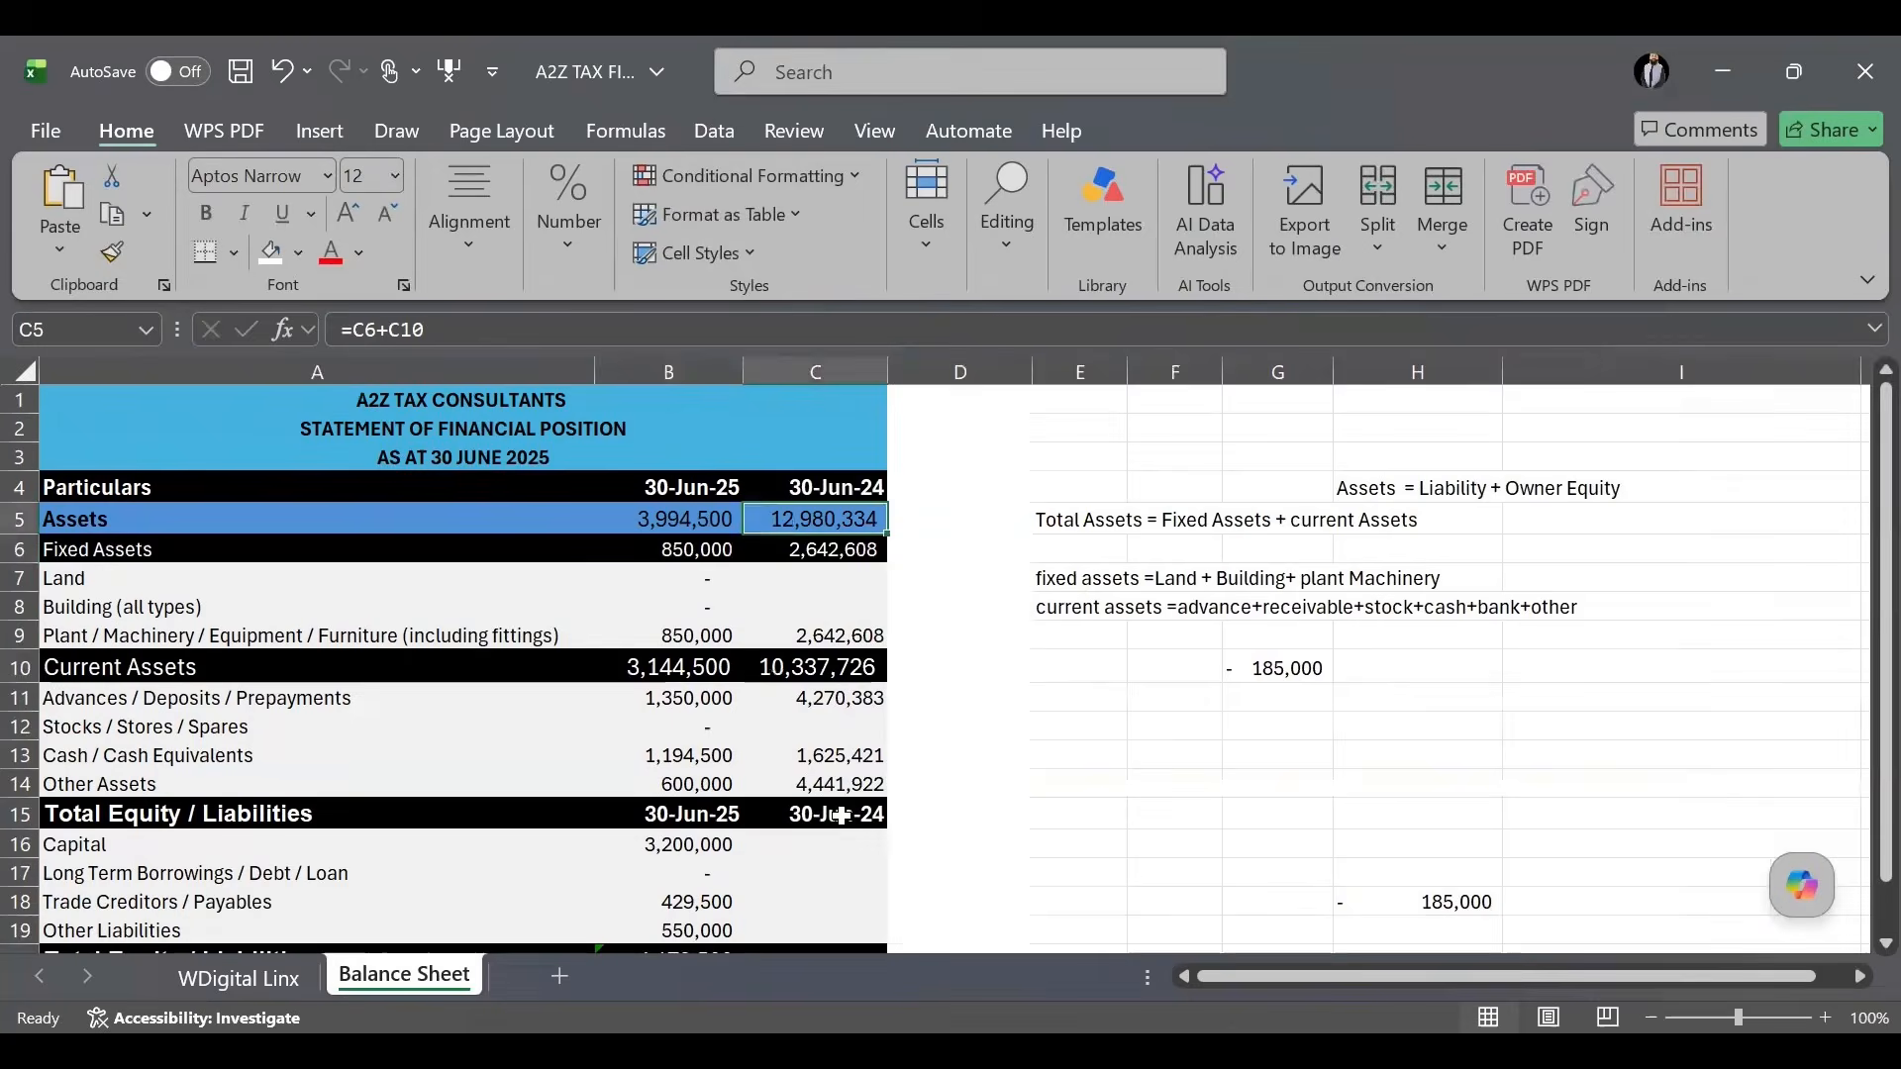
click(837, 845)
key(ctrl+v)
click(1103, 849)
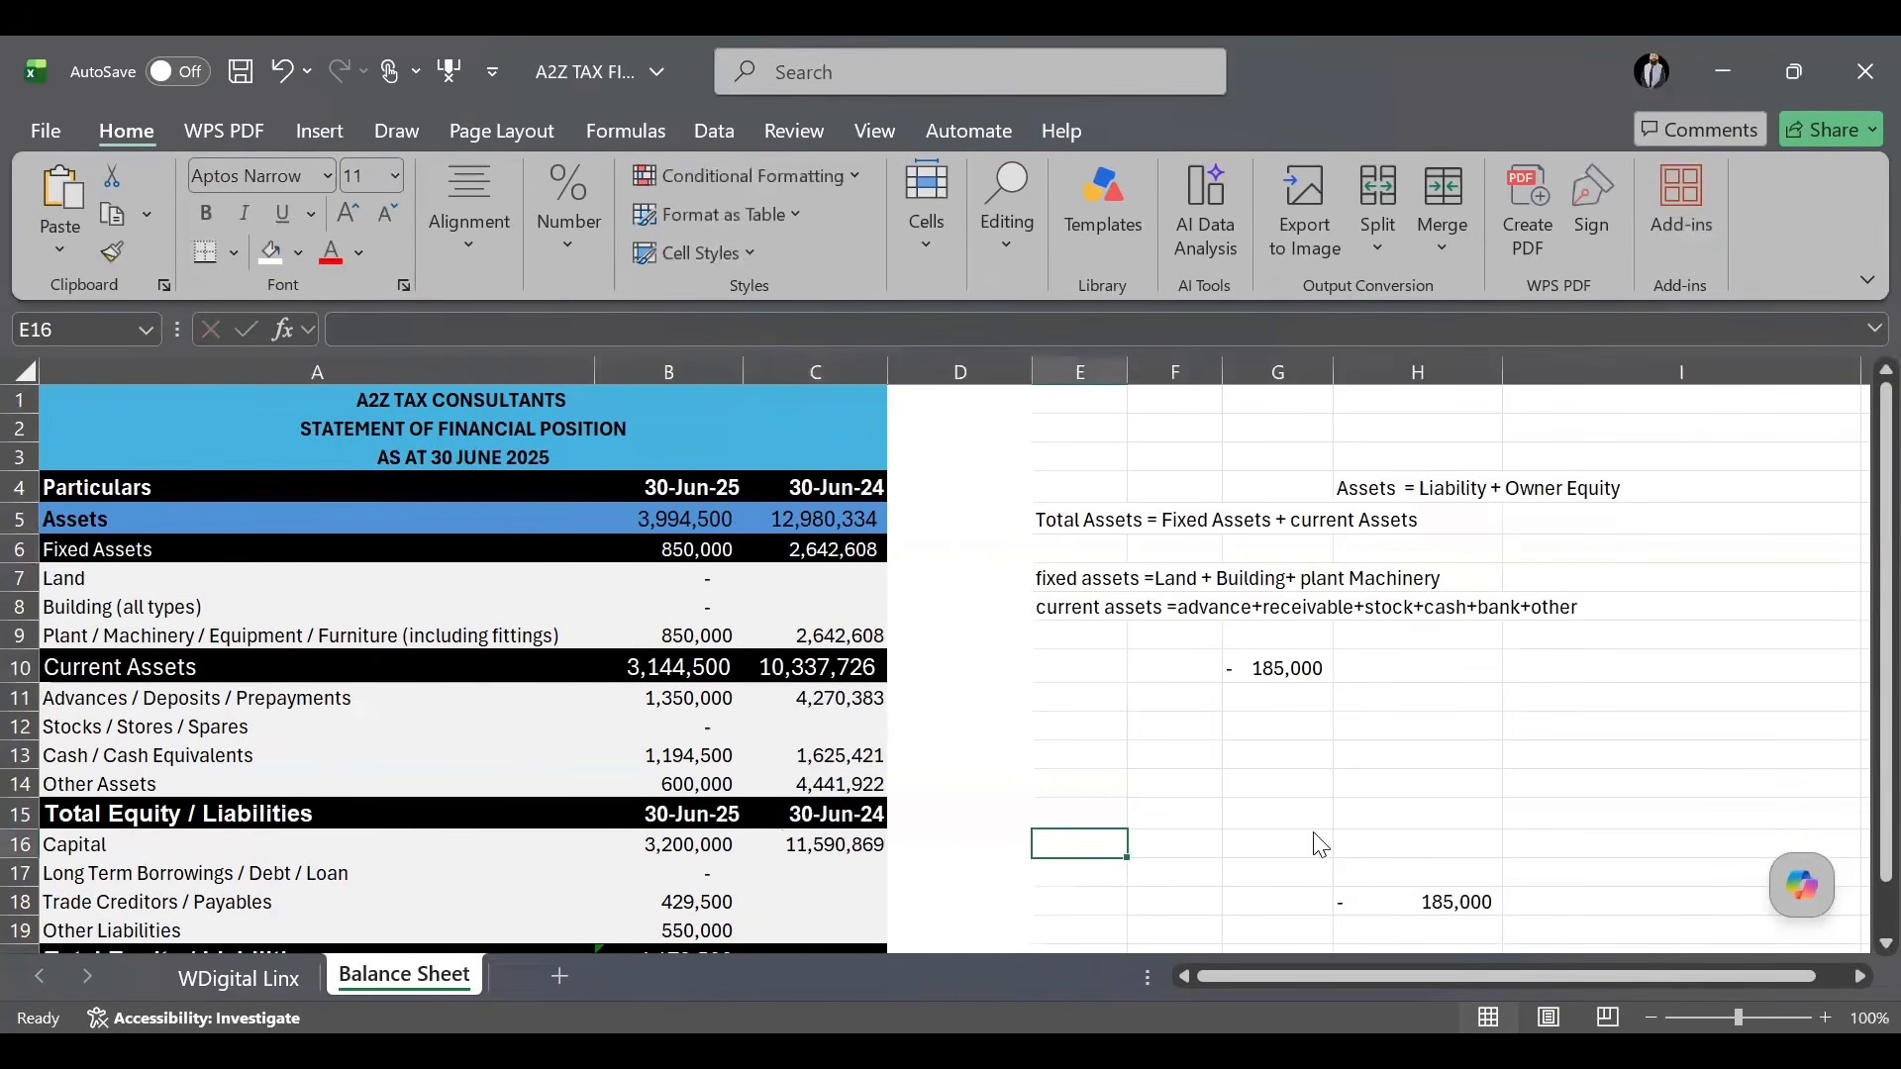
Enter 30-Jun-24 Trade Creditors 1,058,013 and Other Liabilities 331,452.
key(alt+Tab)
click(838, 891)
text(1,058,013)
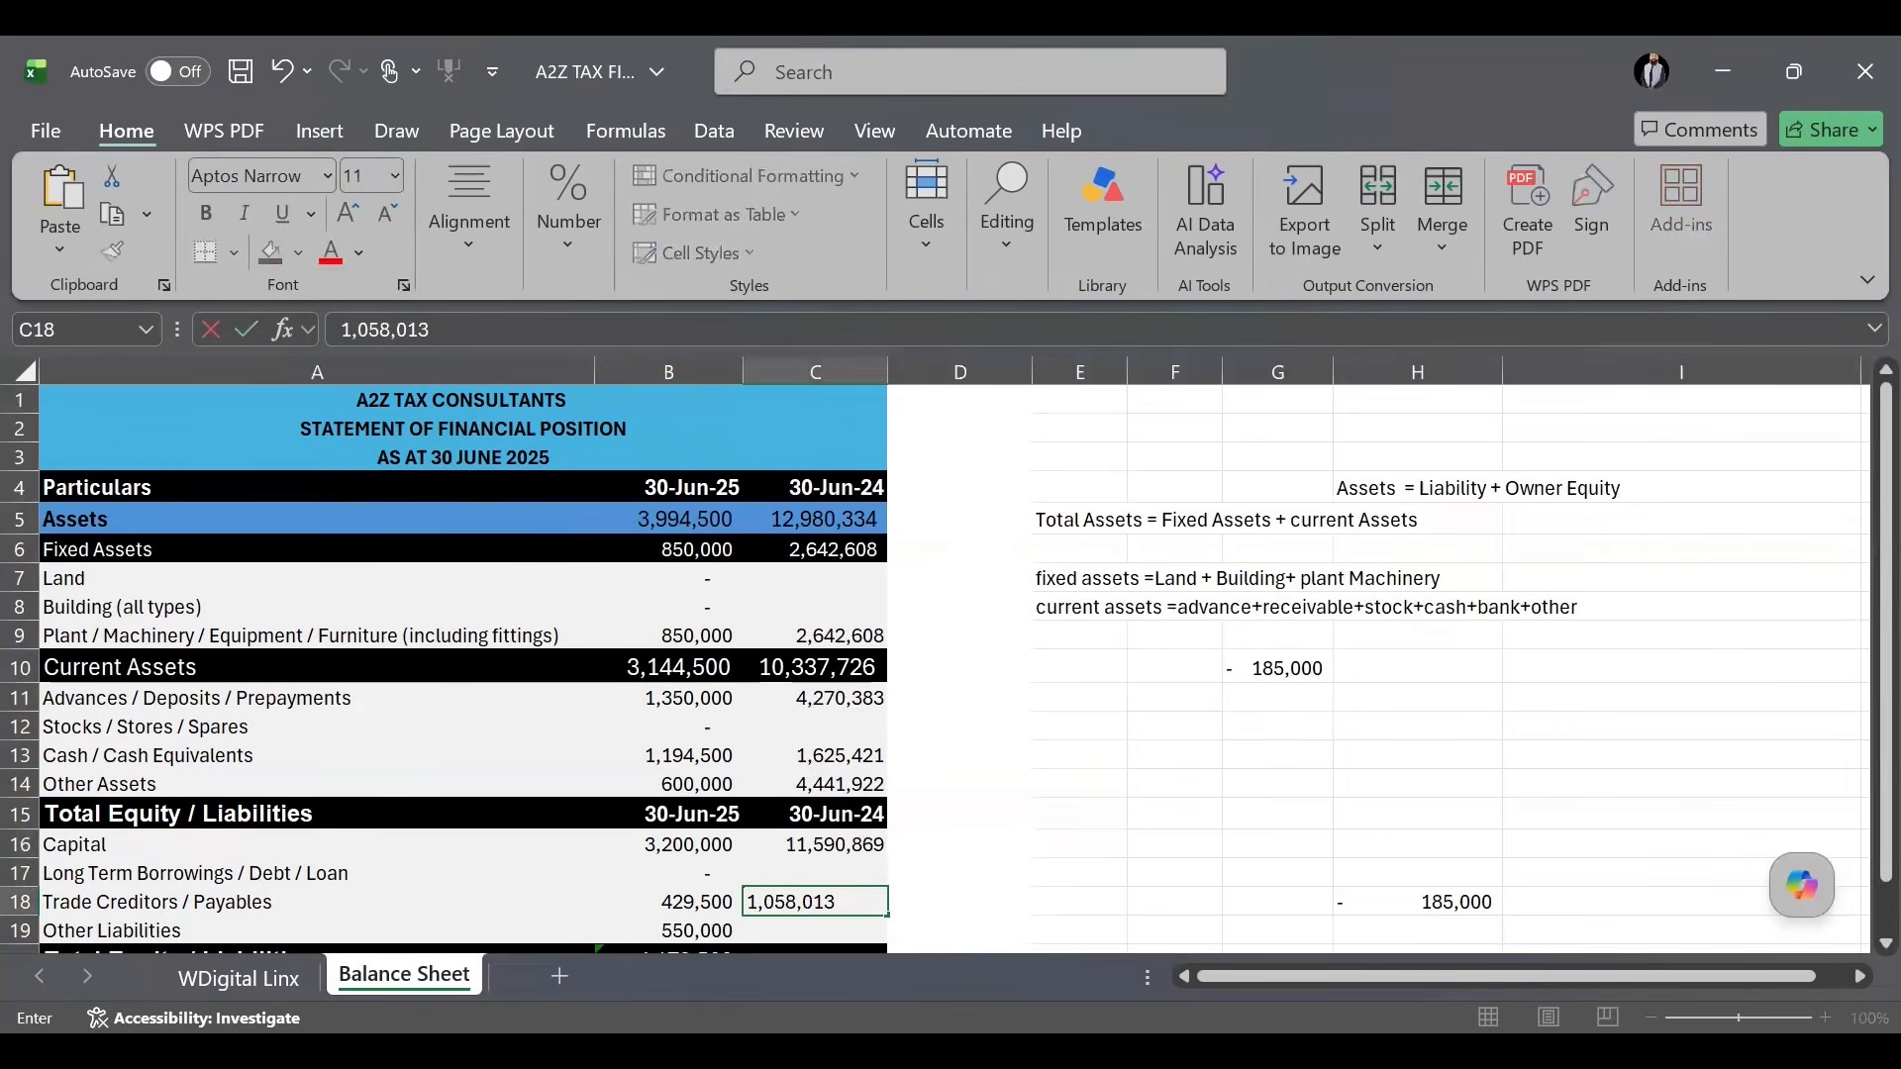
key(alt+Tab)
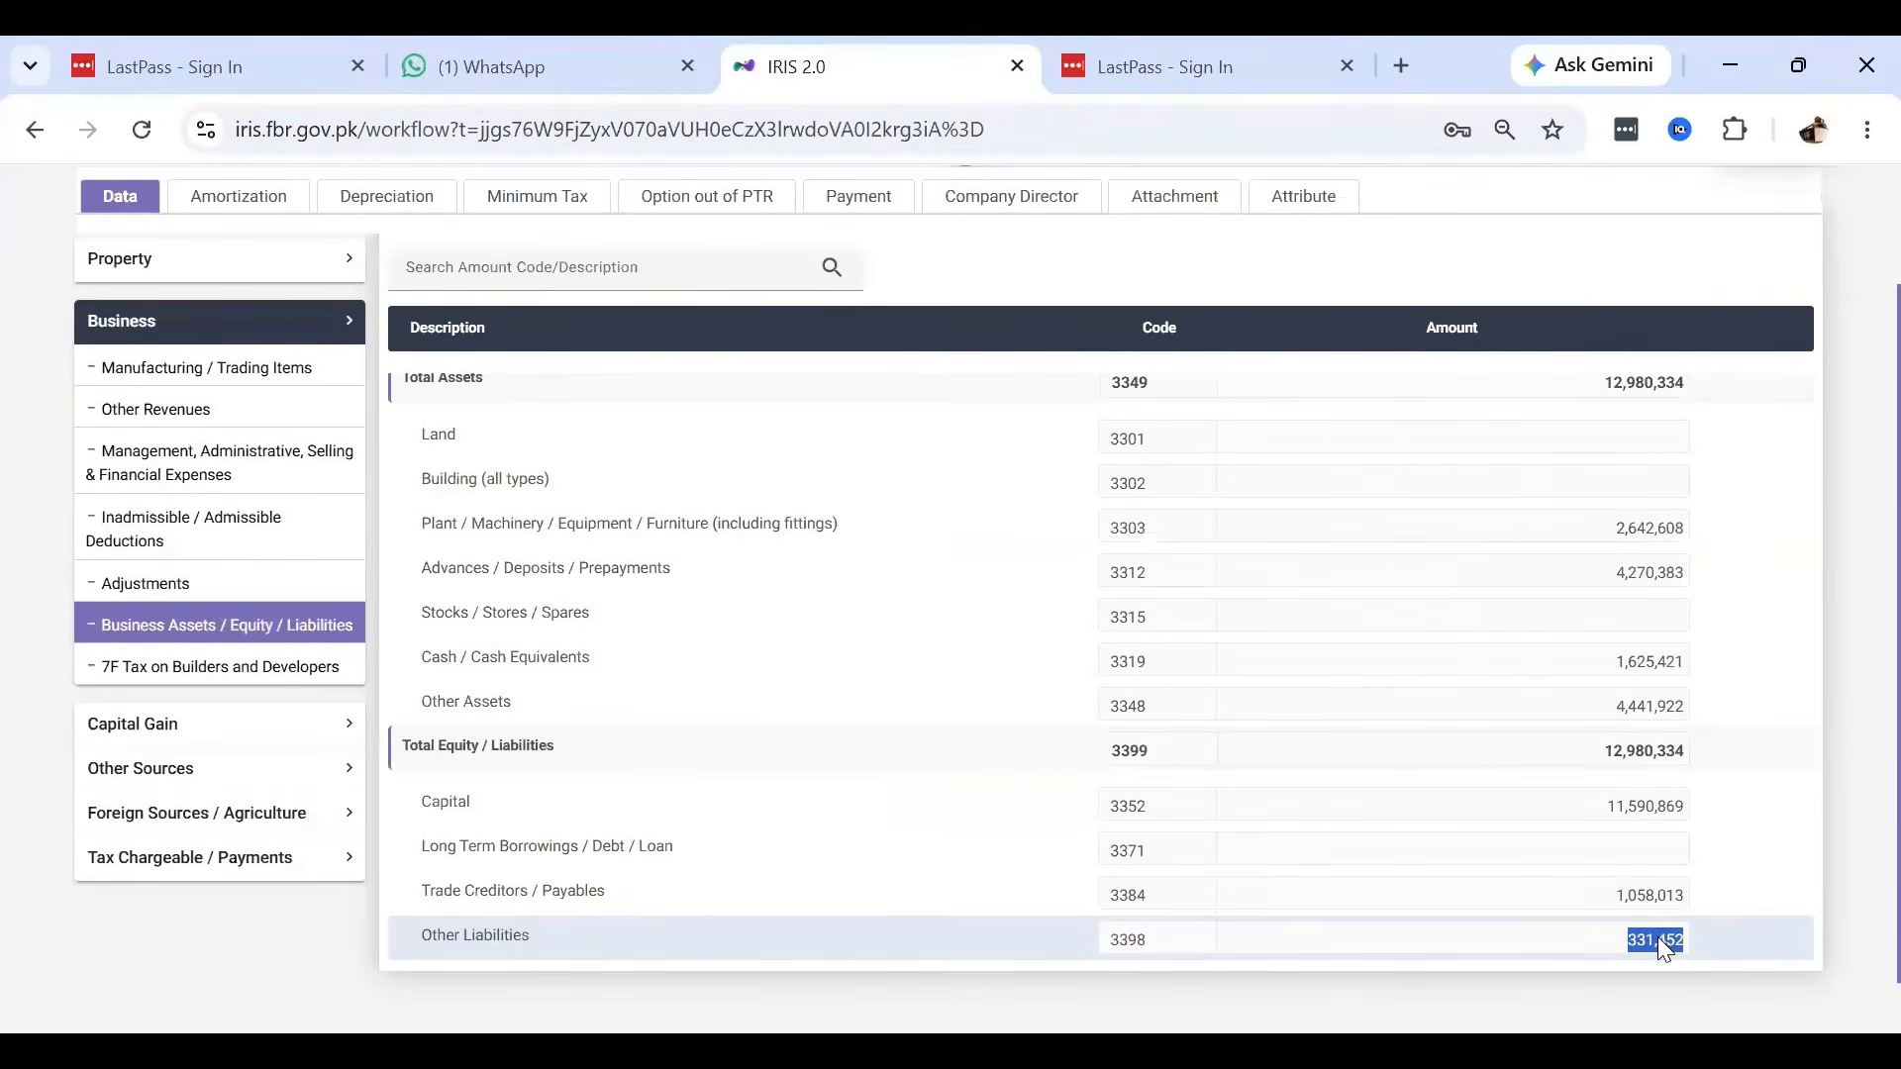
key(alt+Tab)
key(Return)
click(1059, 898)
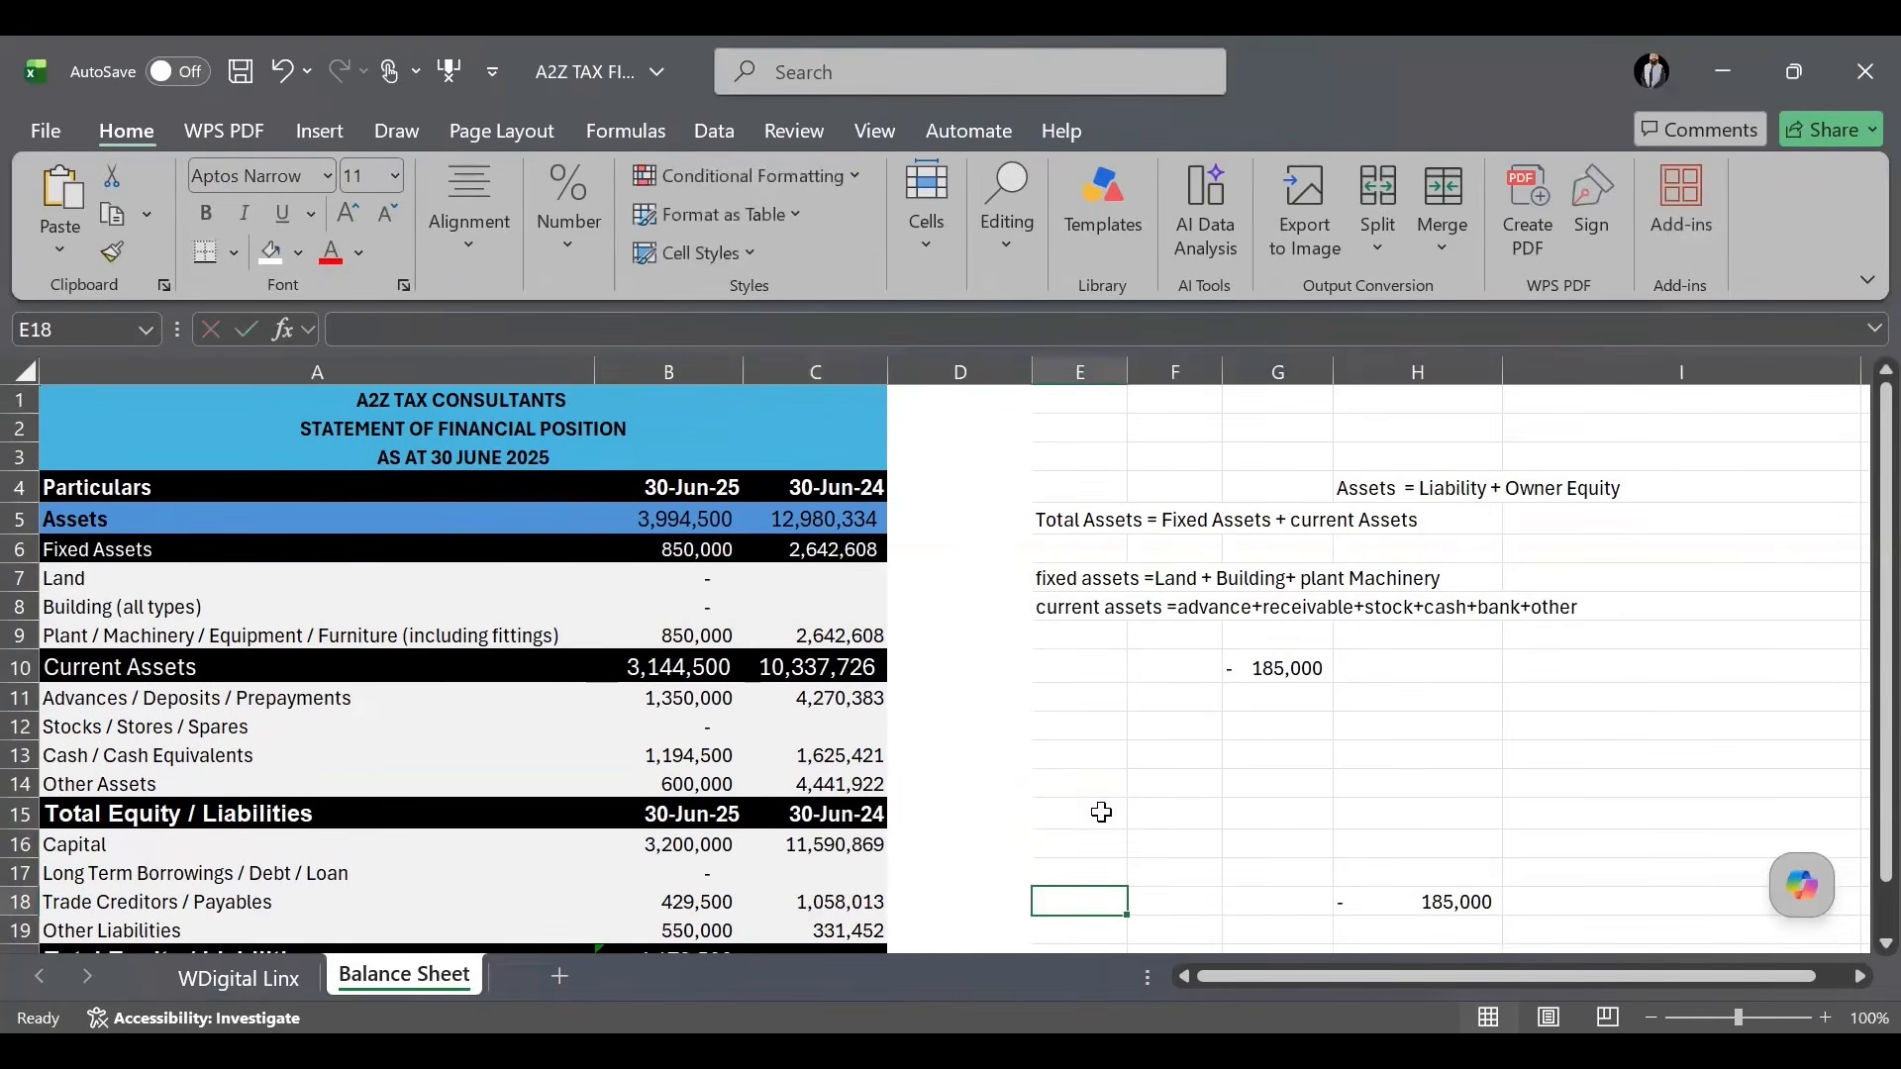
Link the 30-Jun-25 plant and machinery to the 30-Jun-24 figure with =C9.
click(692, 627)
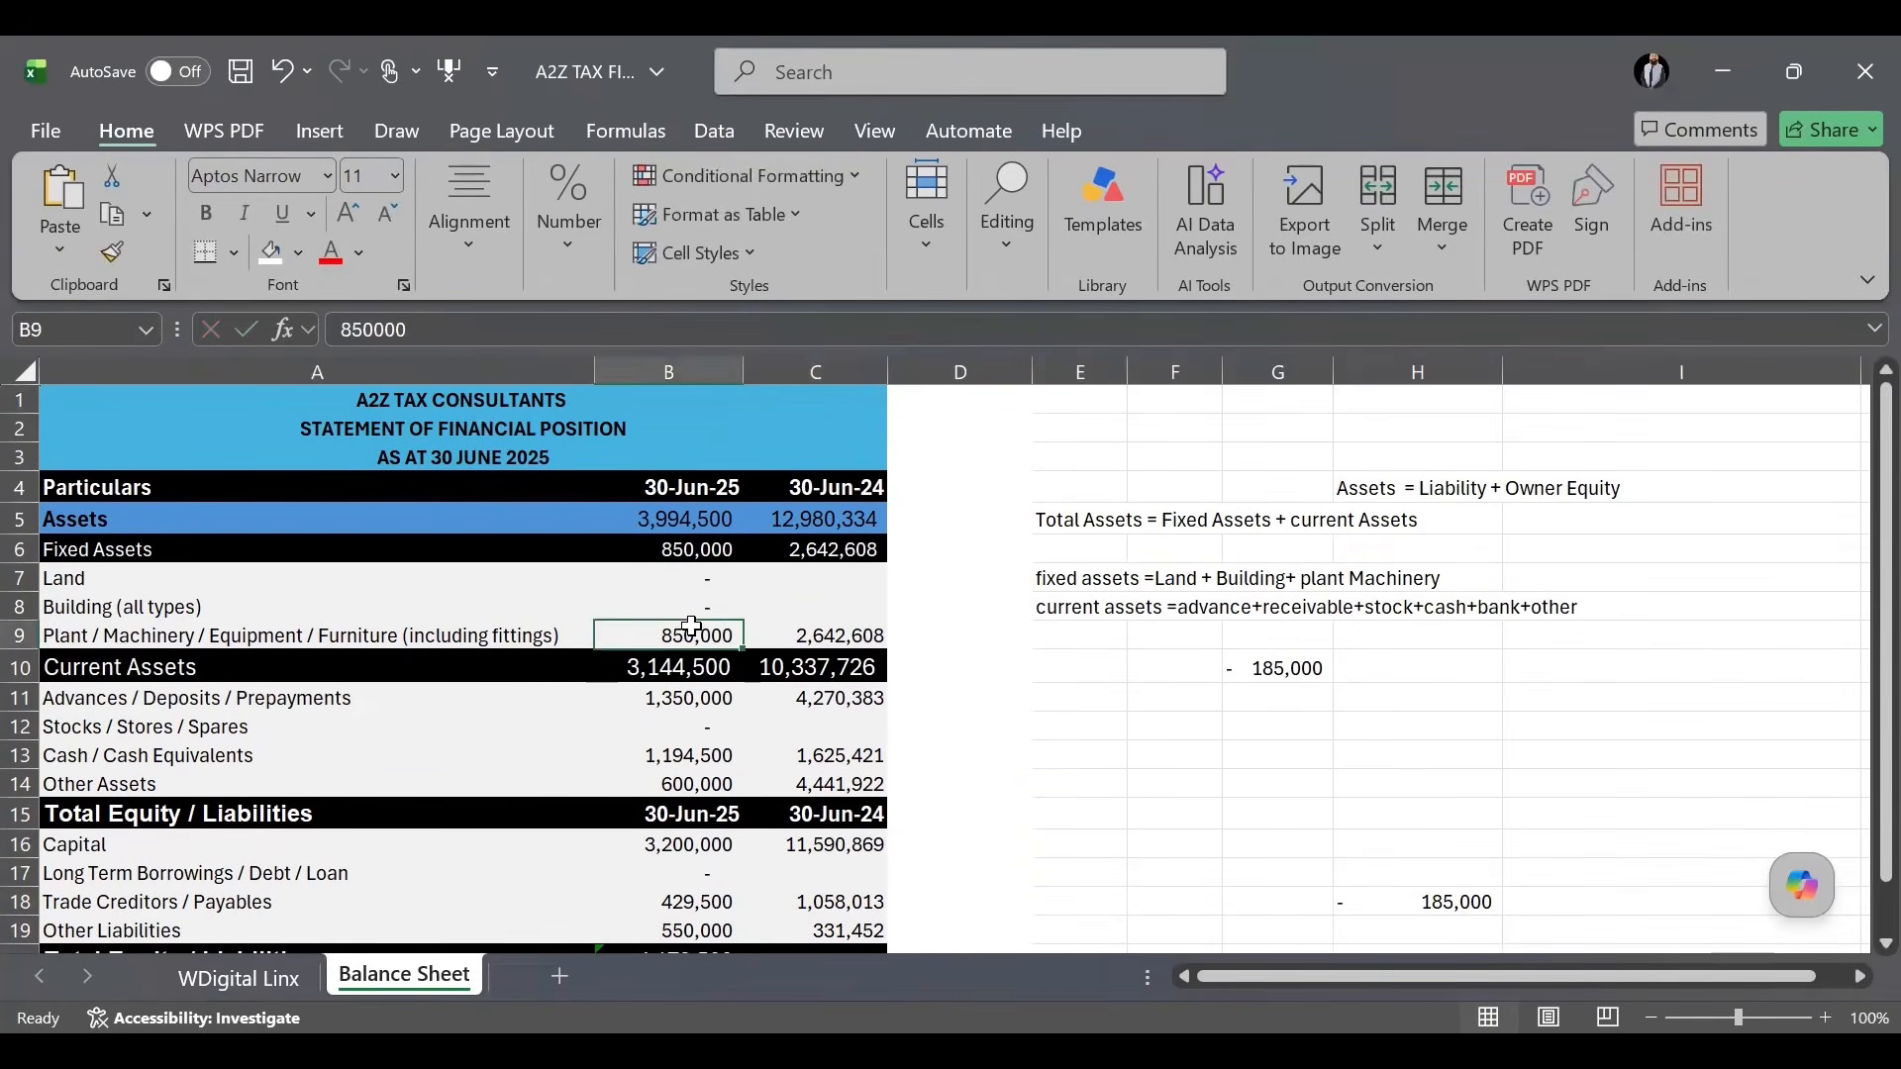
text(=c9)
key(Return)
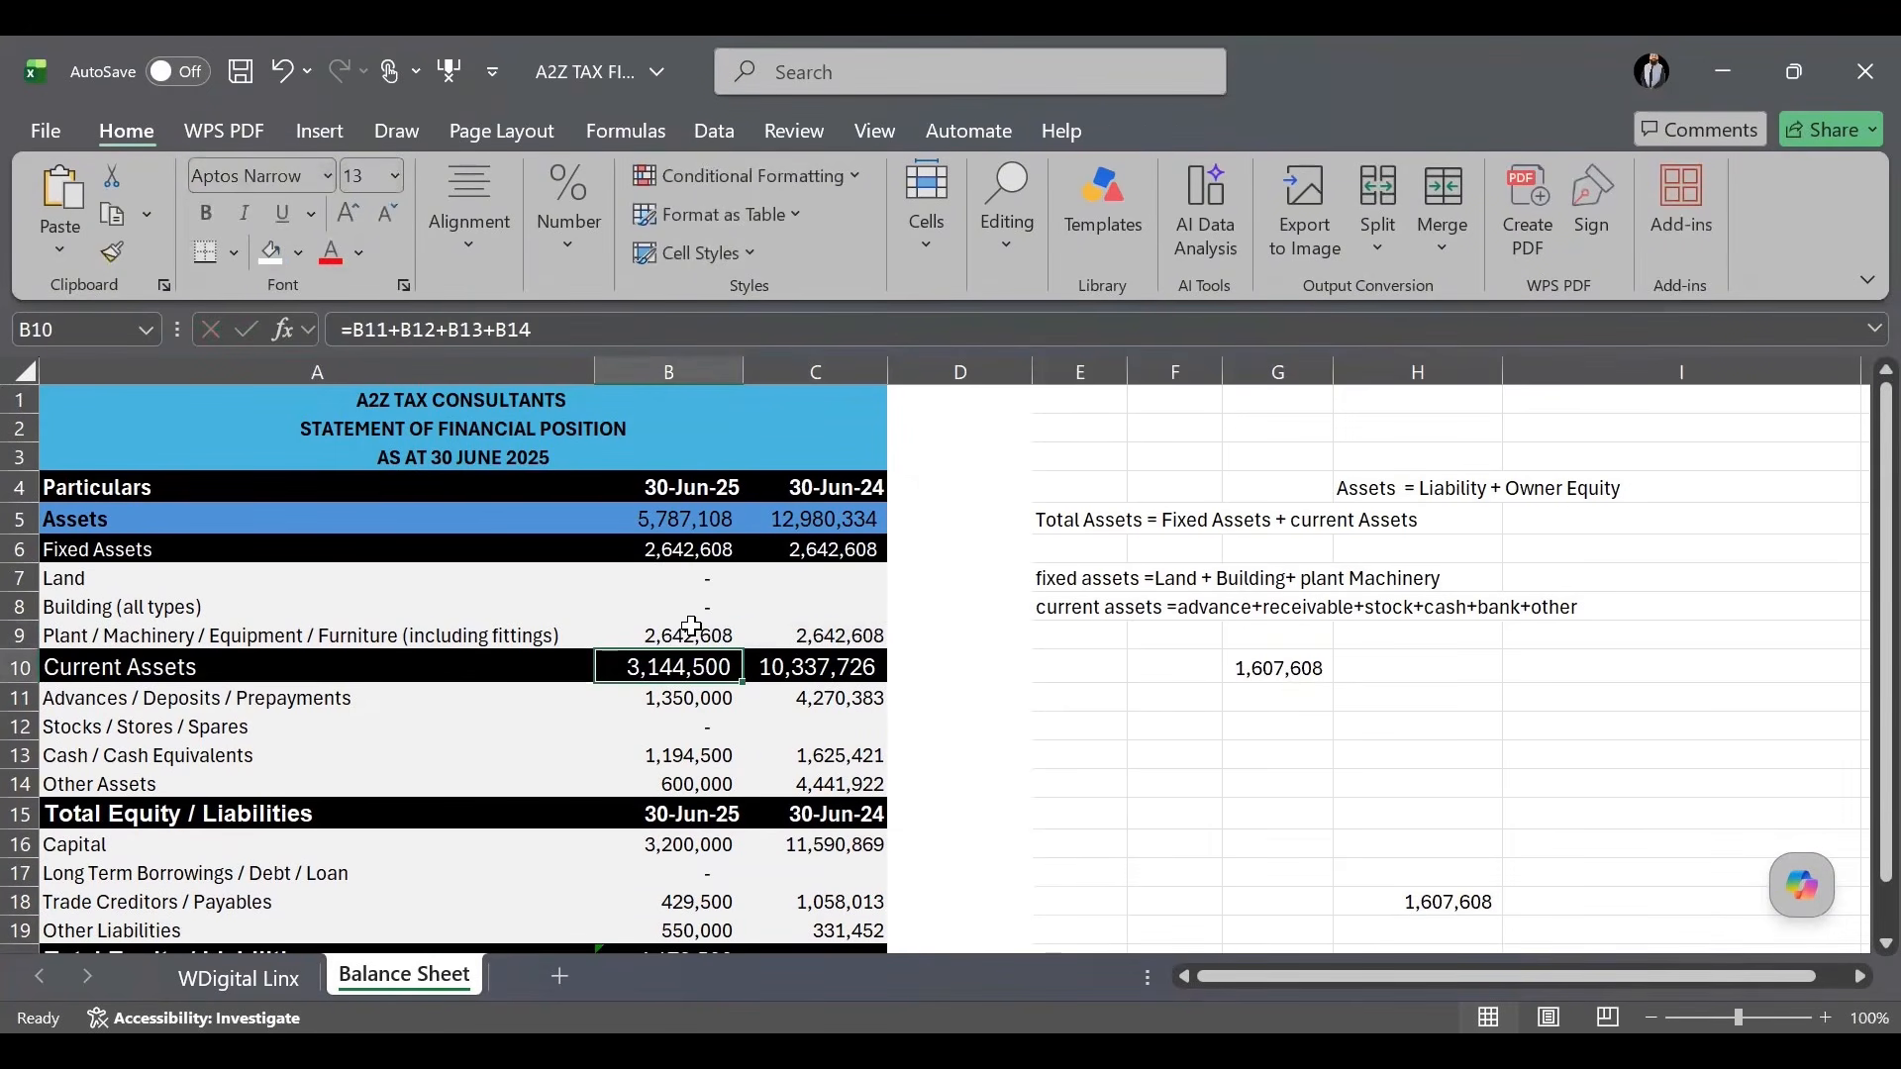
Set the 30-Jun-25 Advances / Deposits / Prepayments to 3,250,450.
click(696, 699)
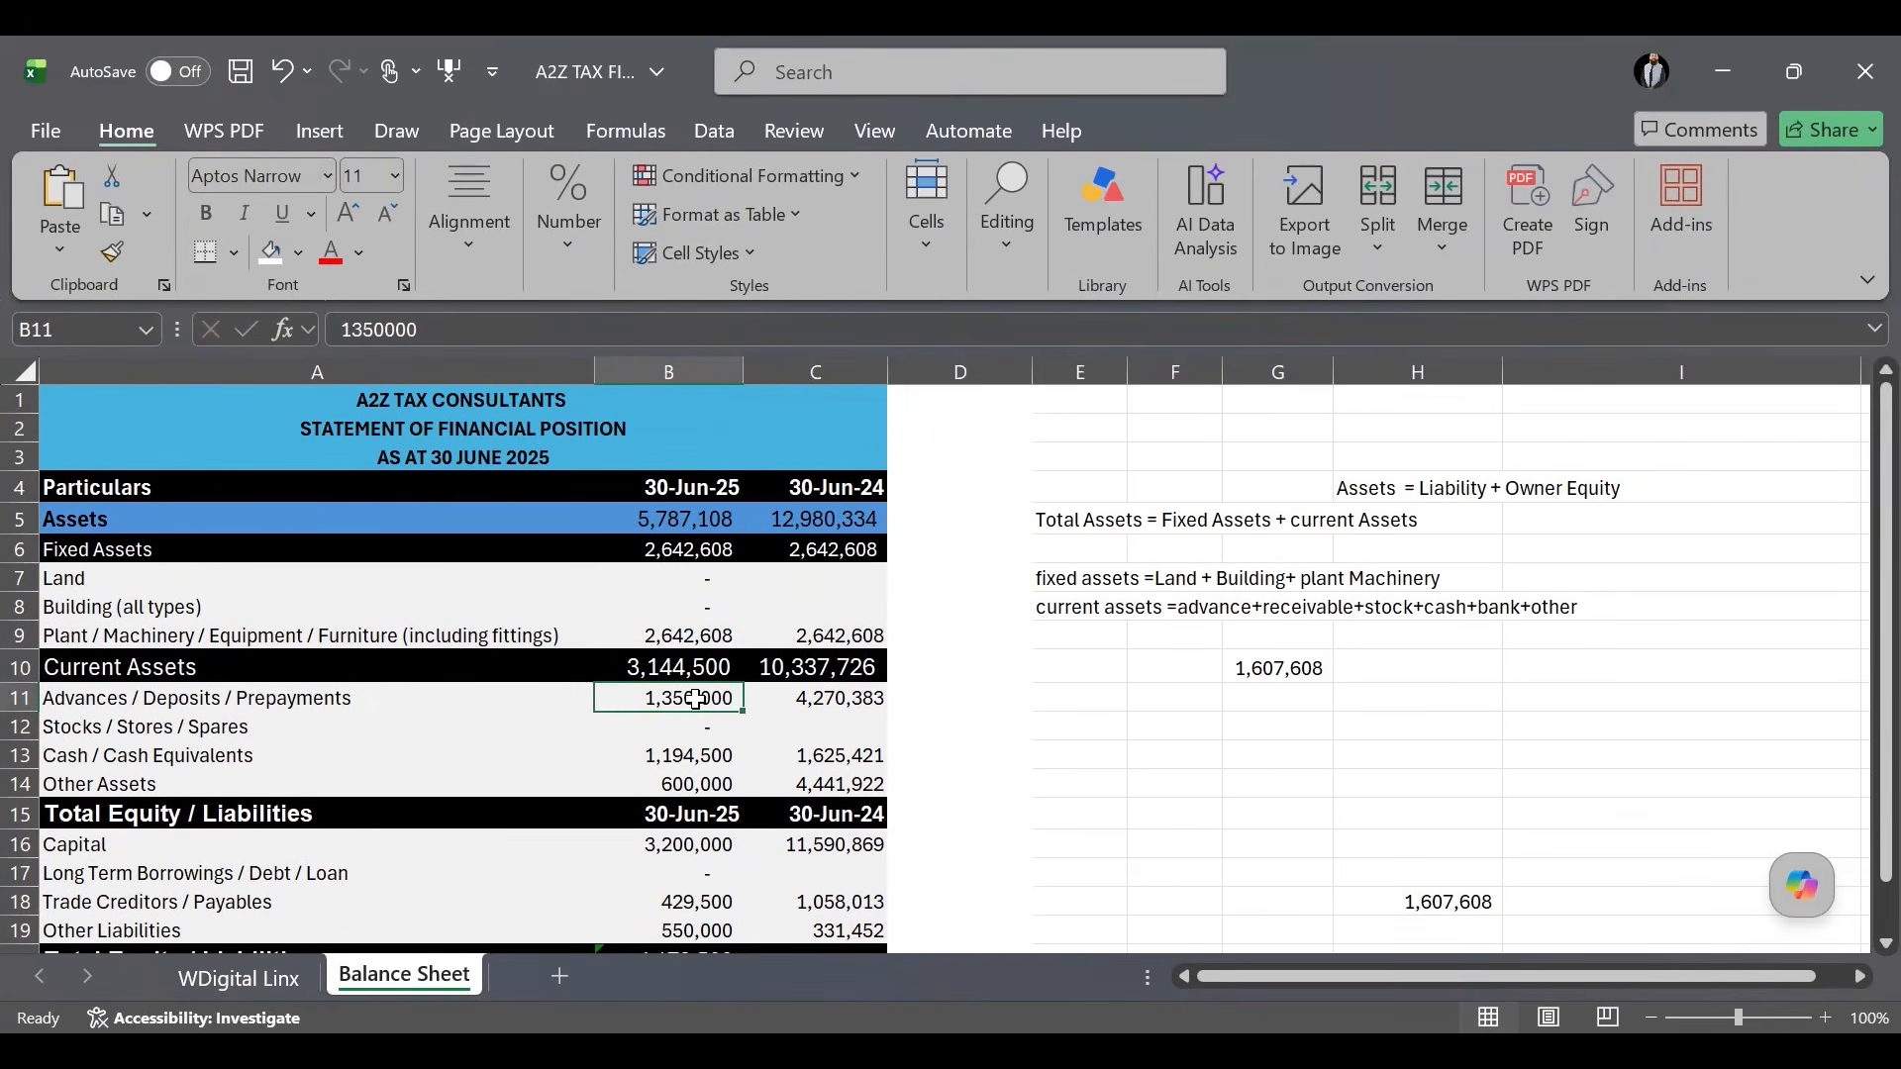
text(3,25)
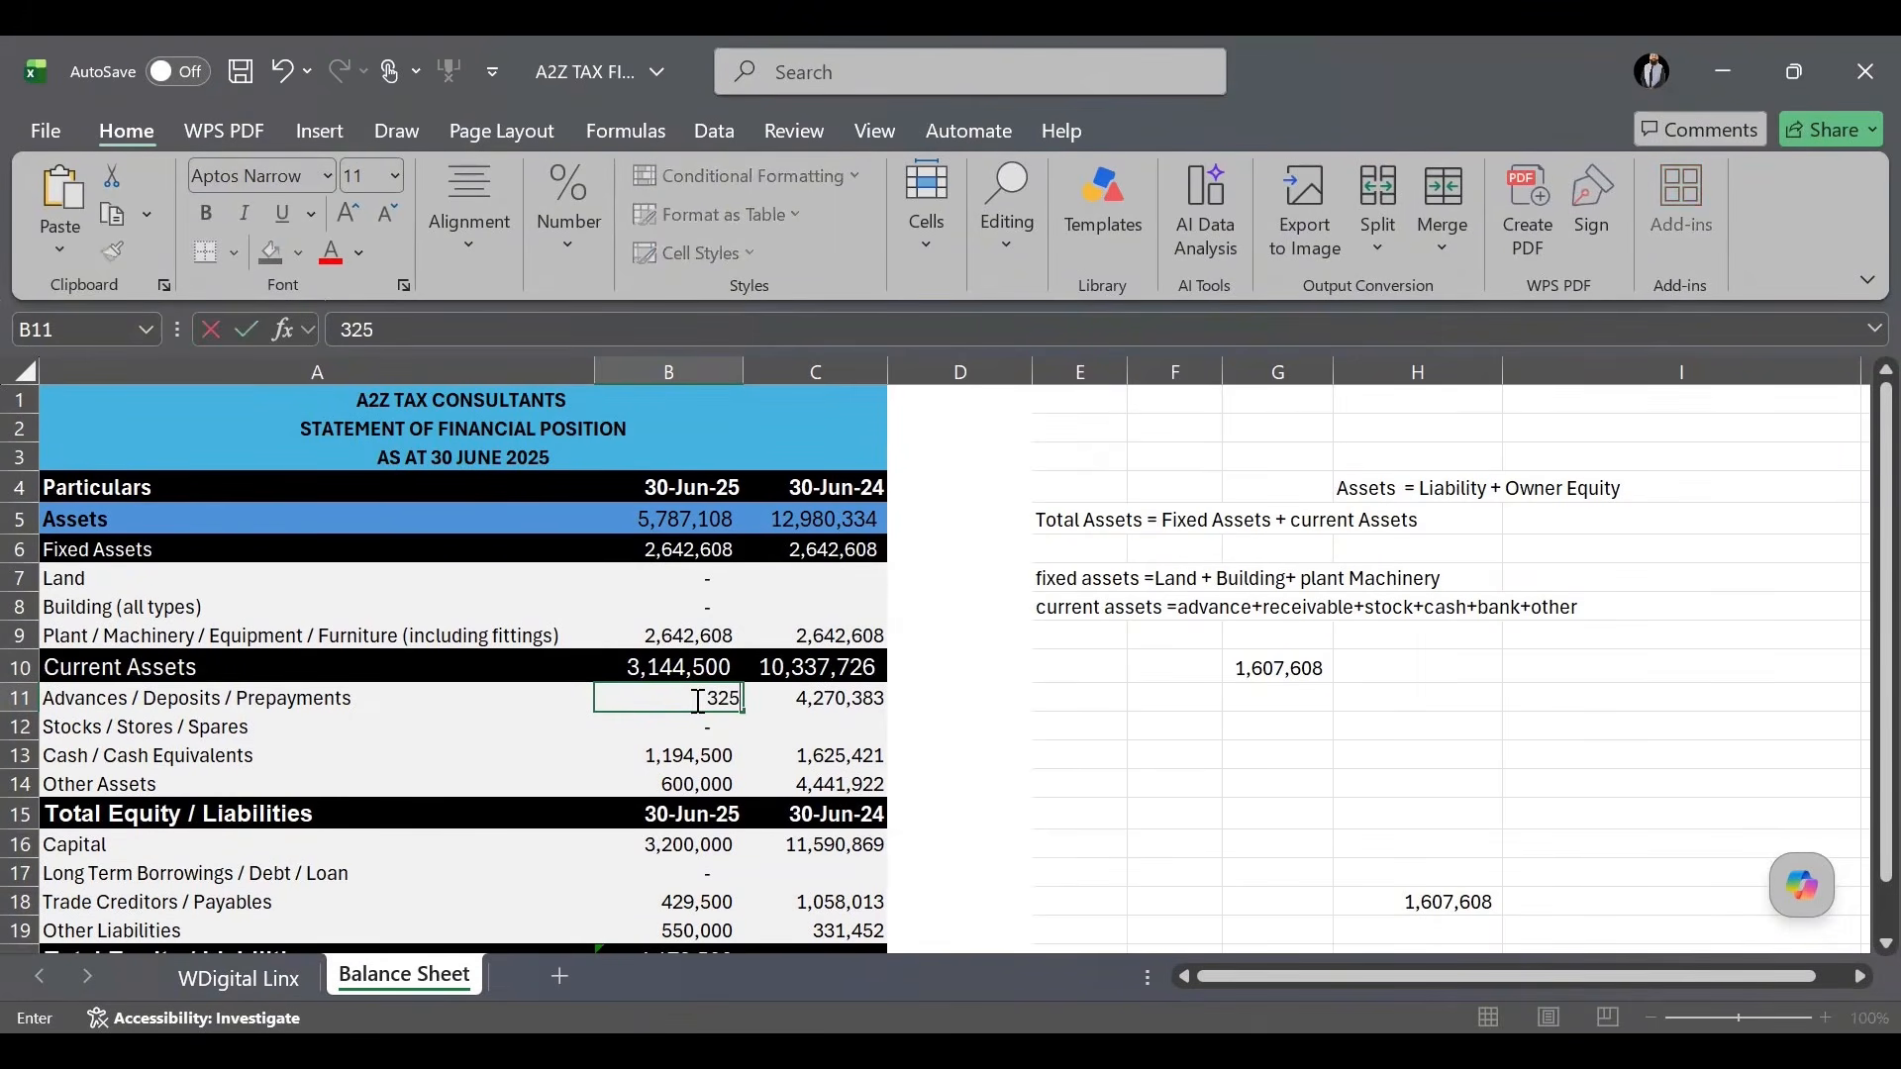
text(0,4)
text(53)
key(Return)
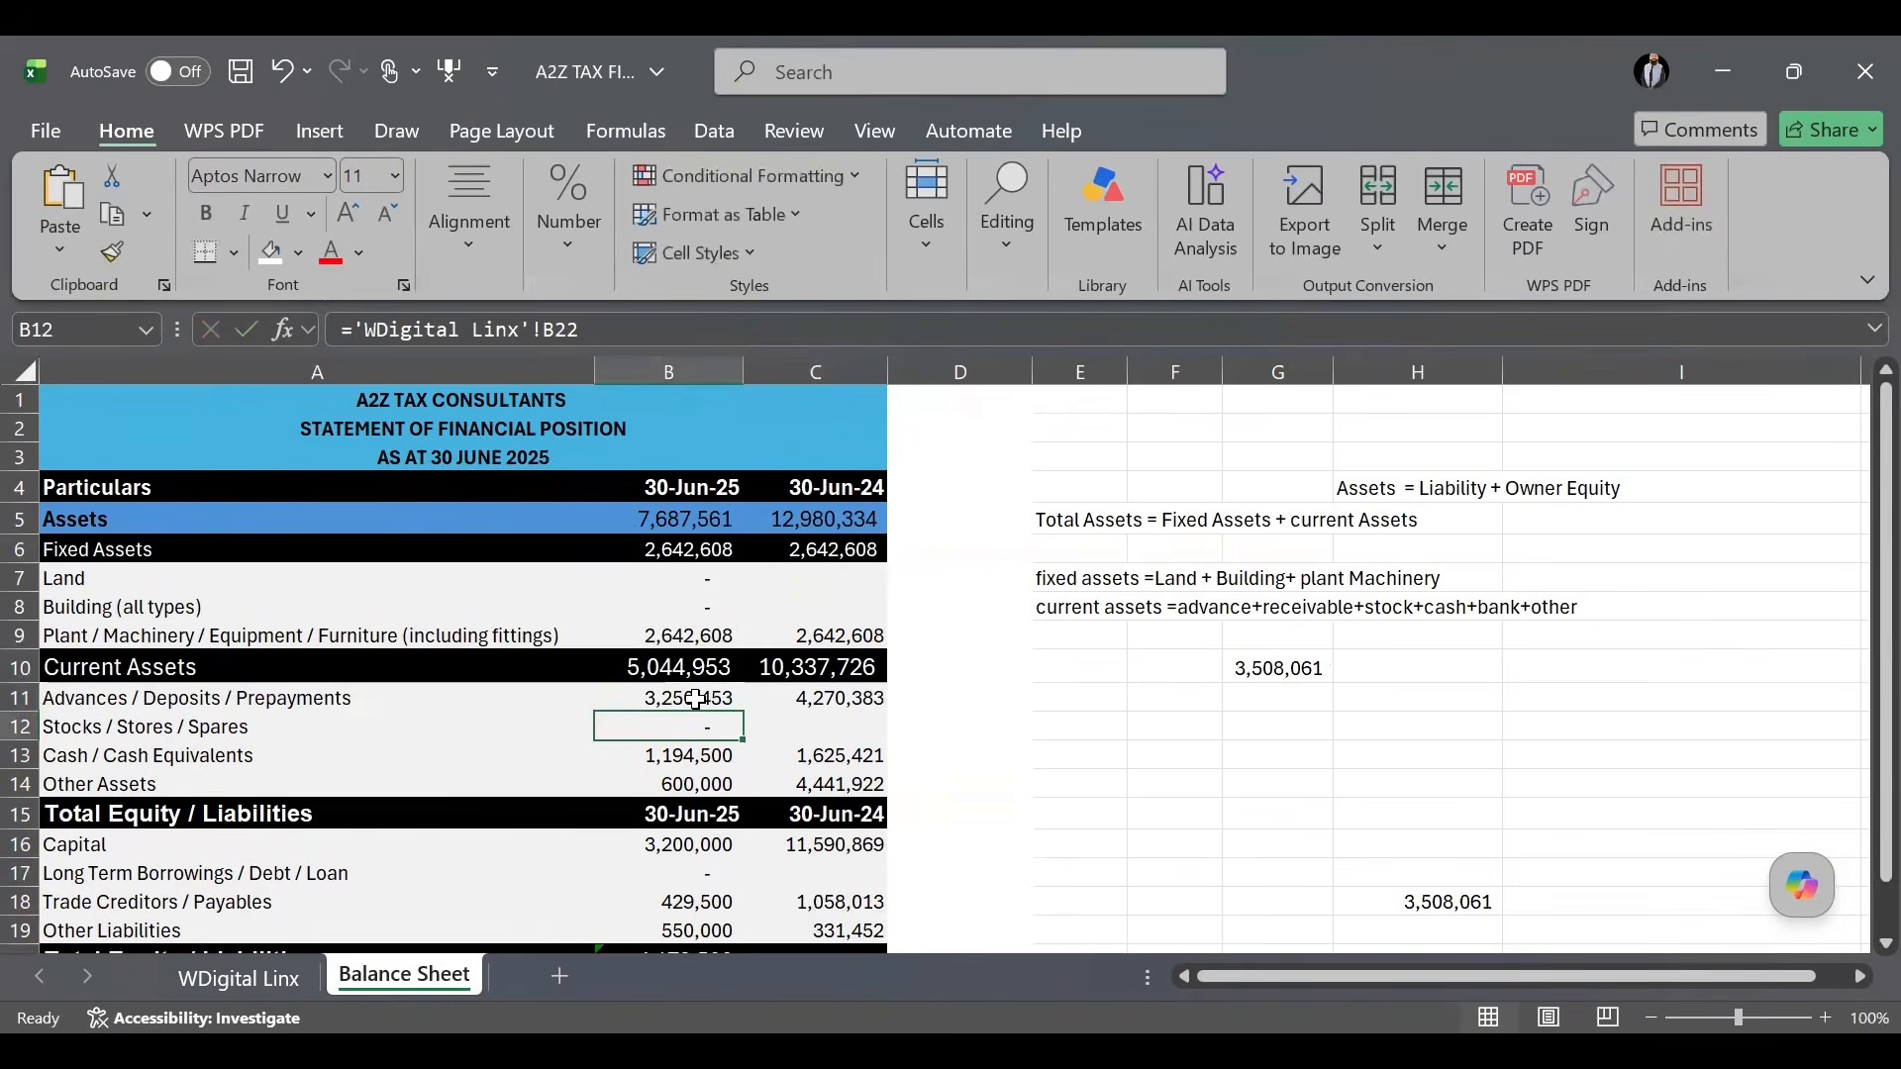
double_click(696, 699)
key(BackSpace)
text(0)
key(Return)
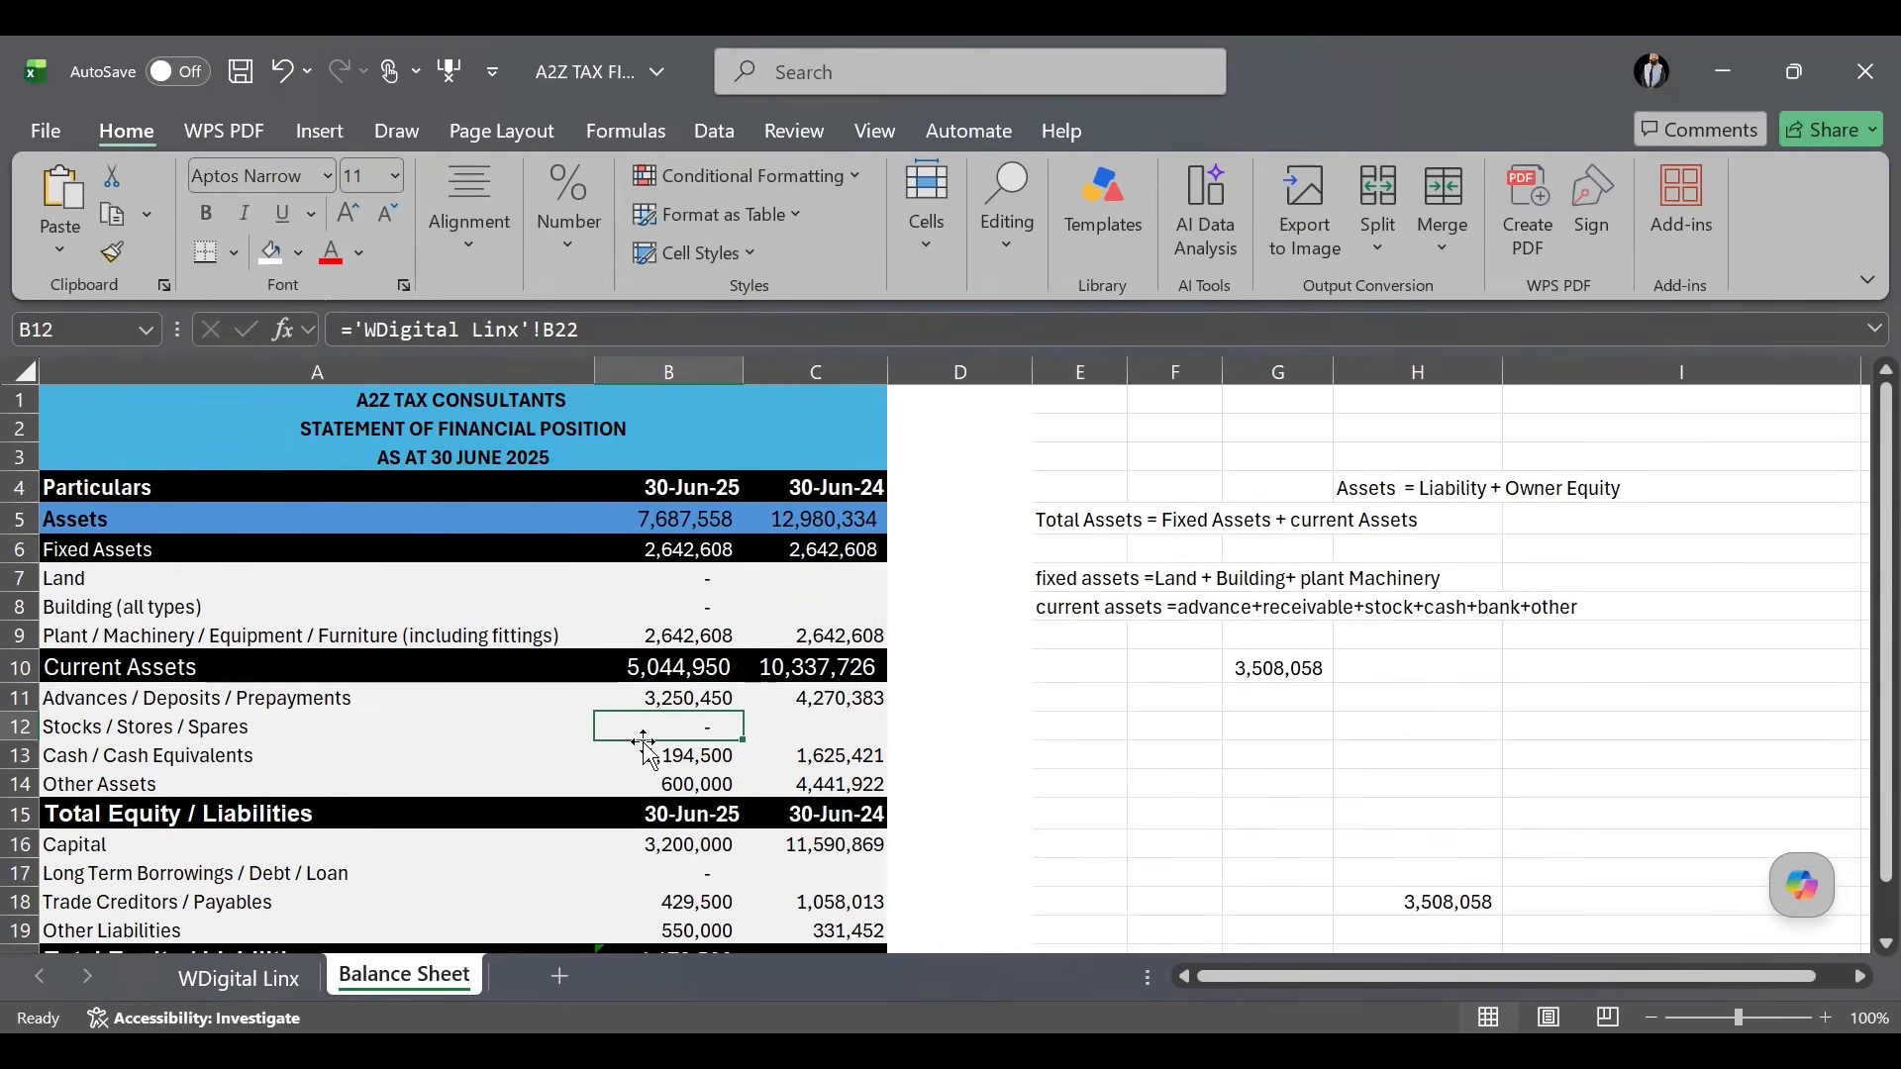
Replace the 30-Jun-25 cash figure with 9,567,832, lifting total assets to 16,060,890.
click(679, 783)
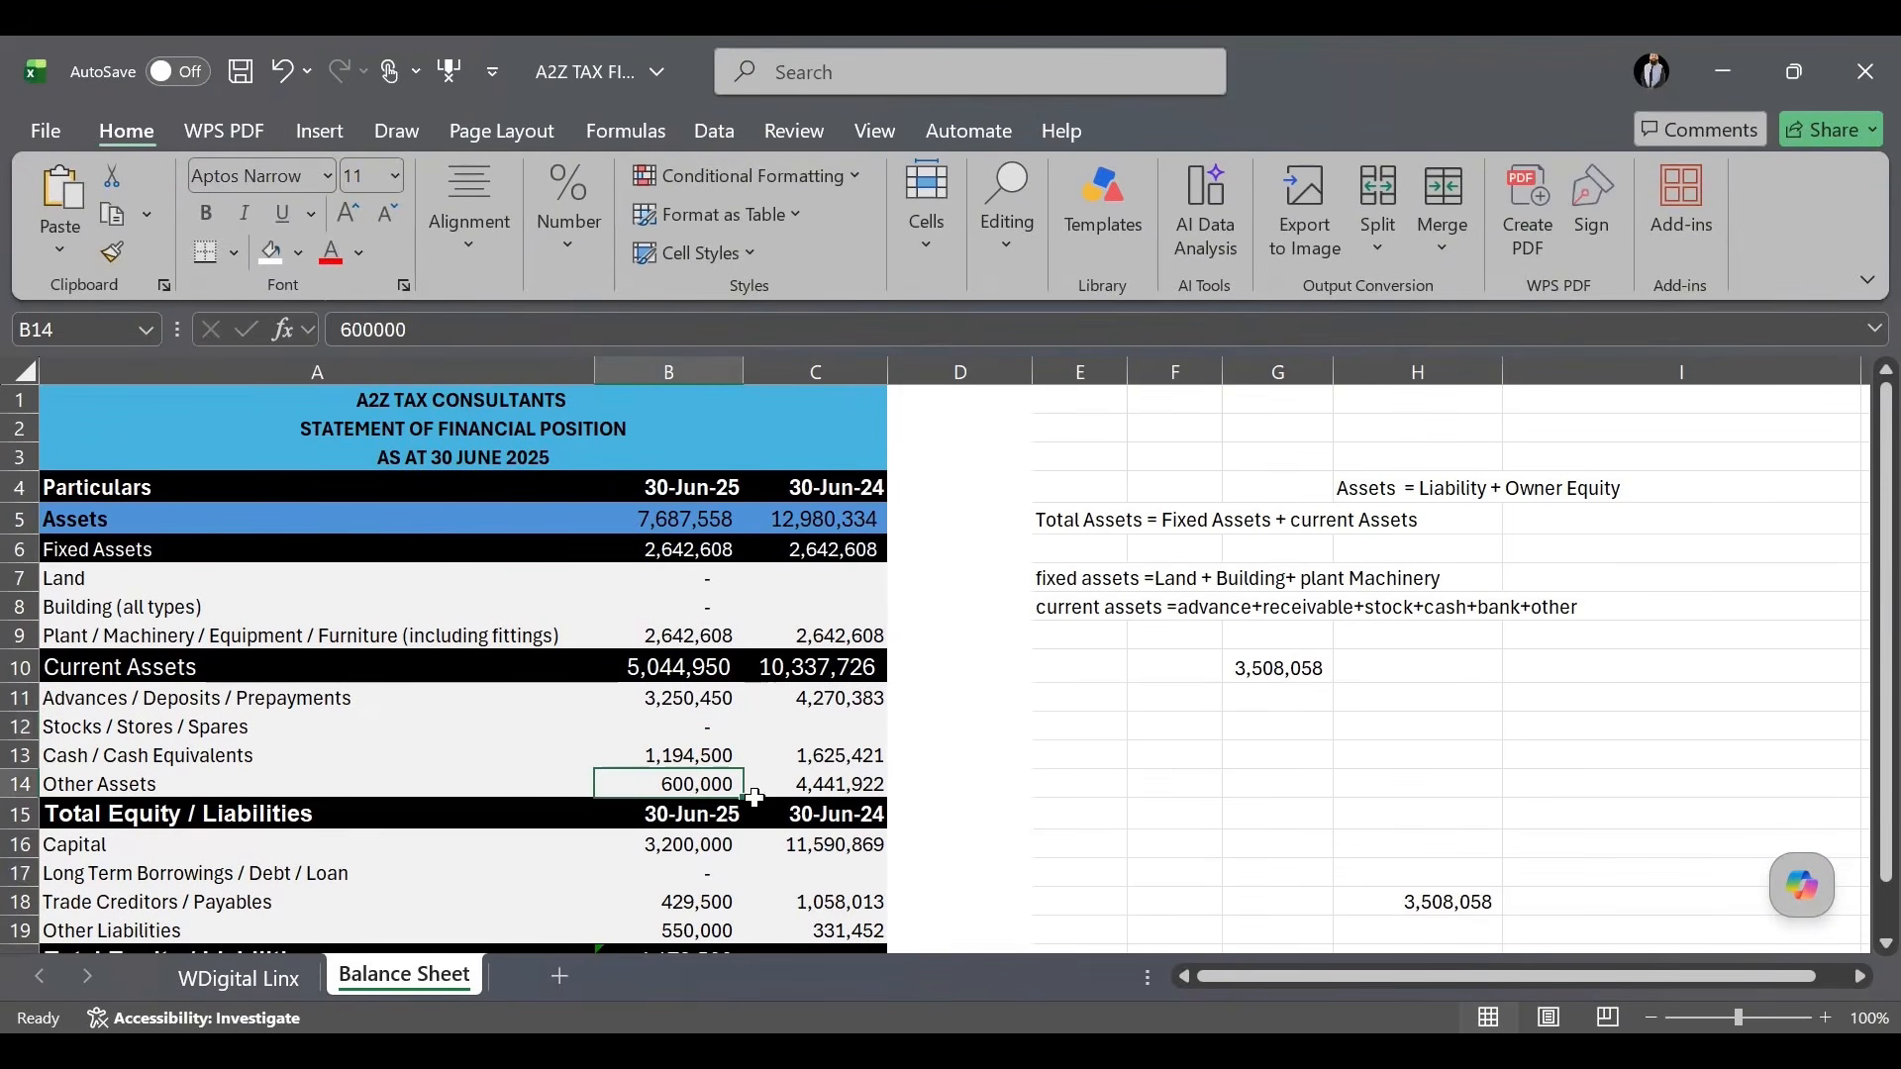
click(693, 754)
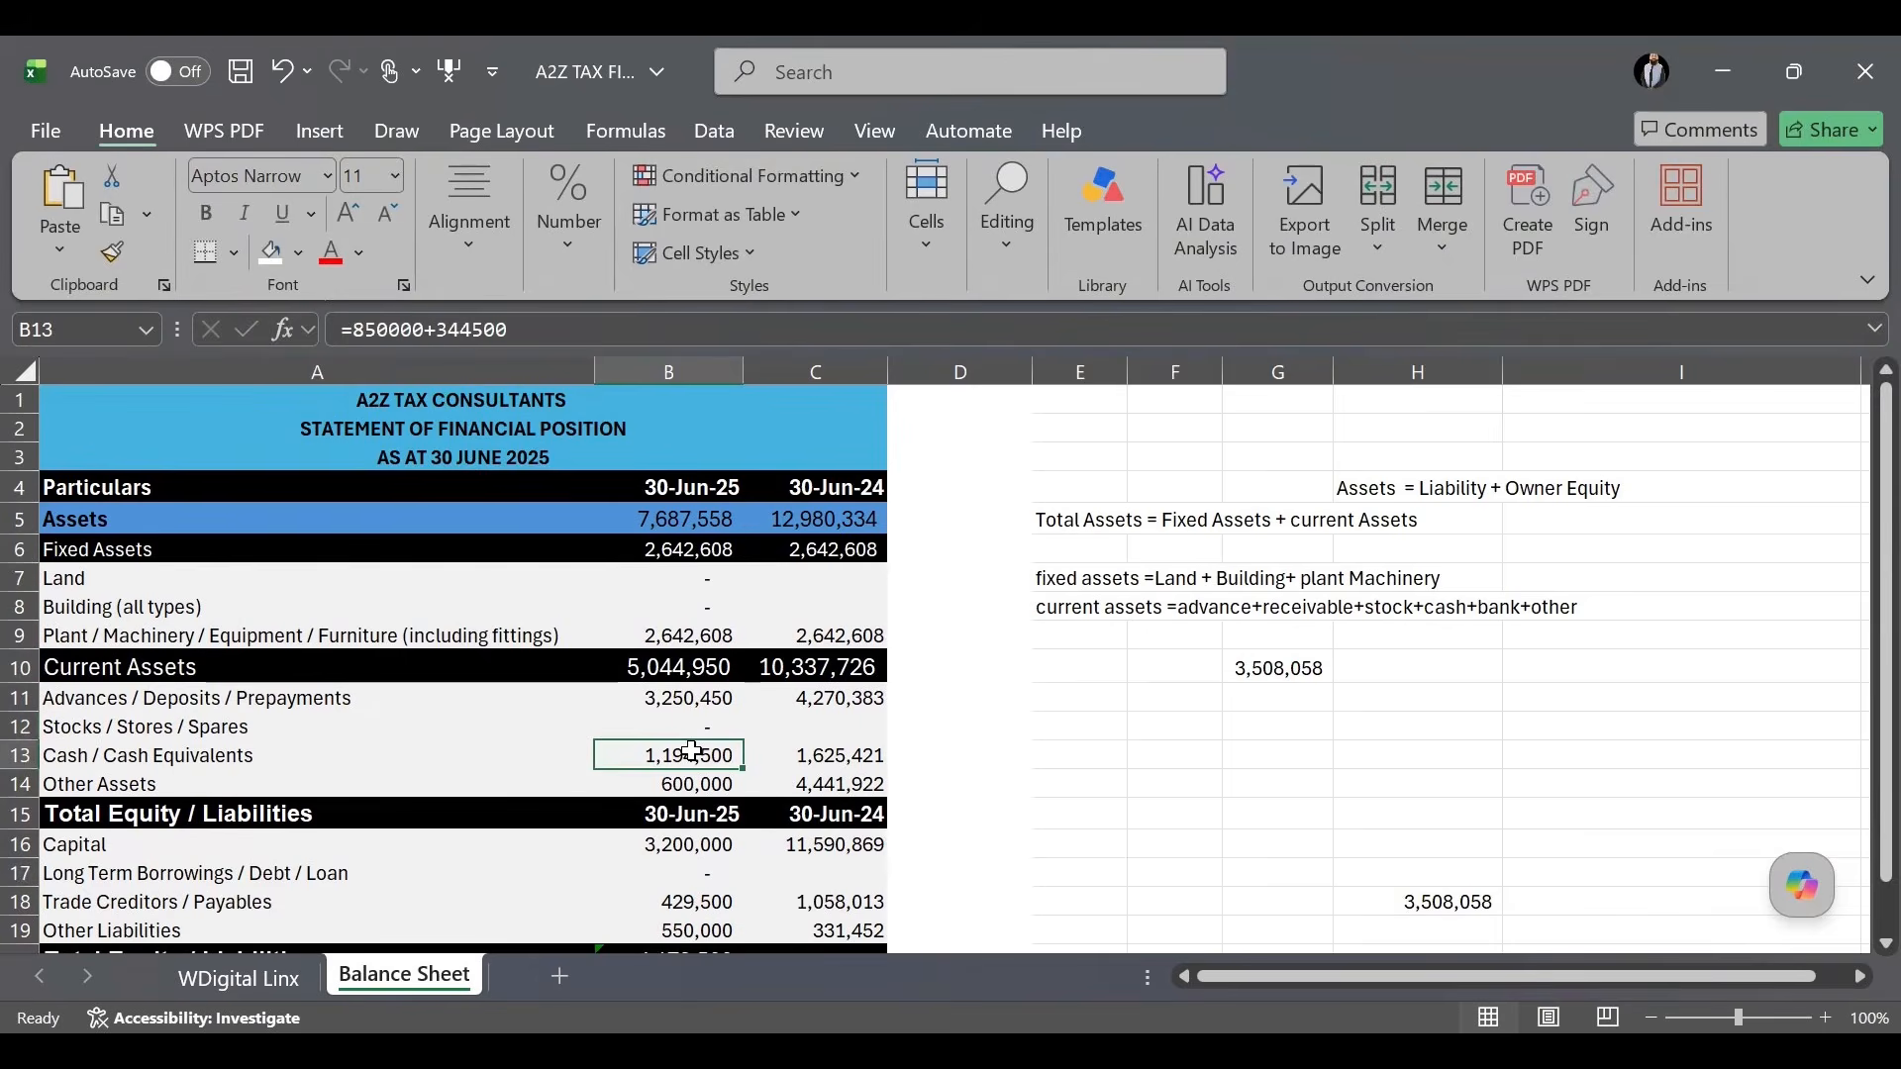
text(95)
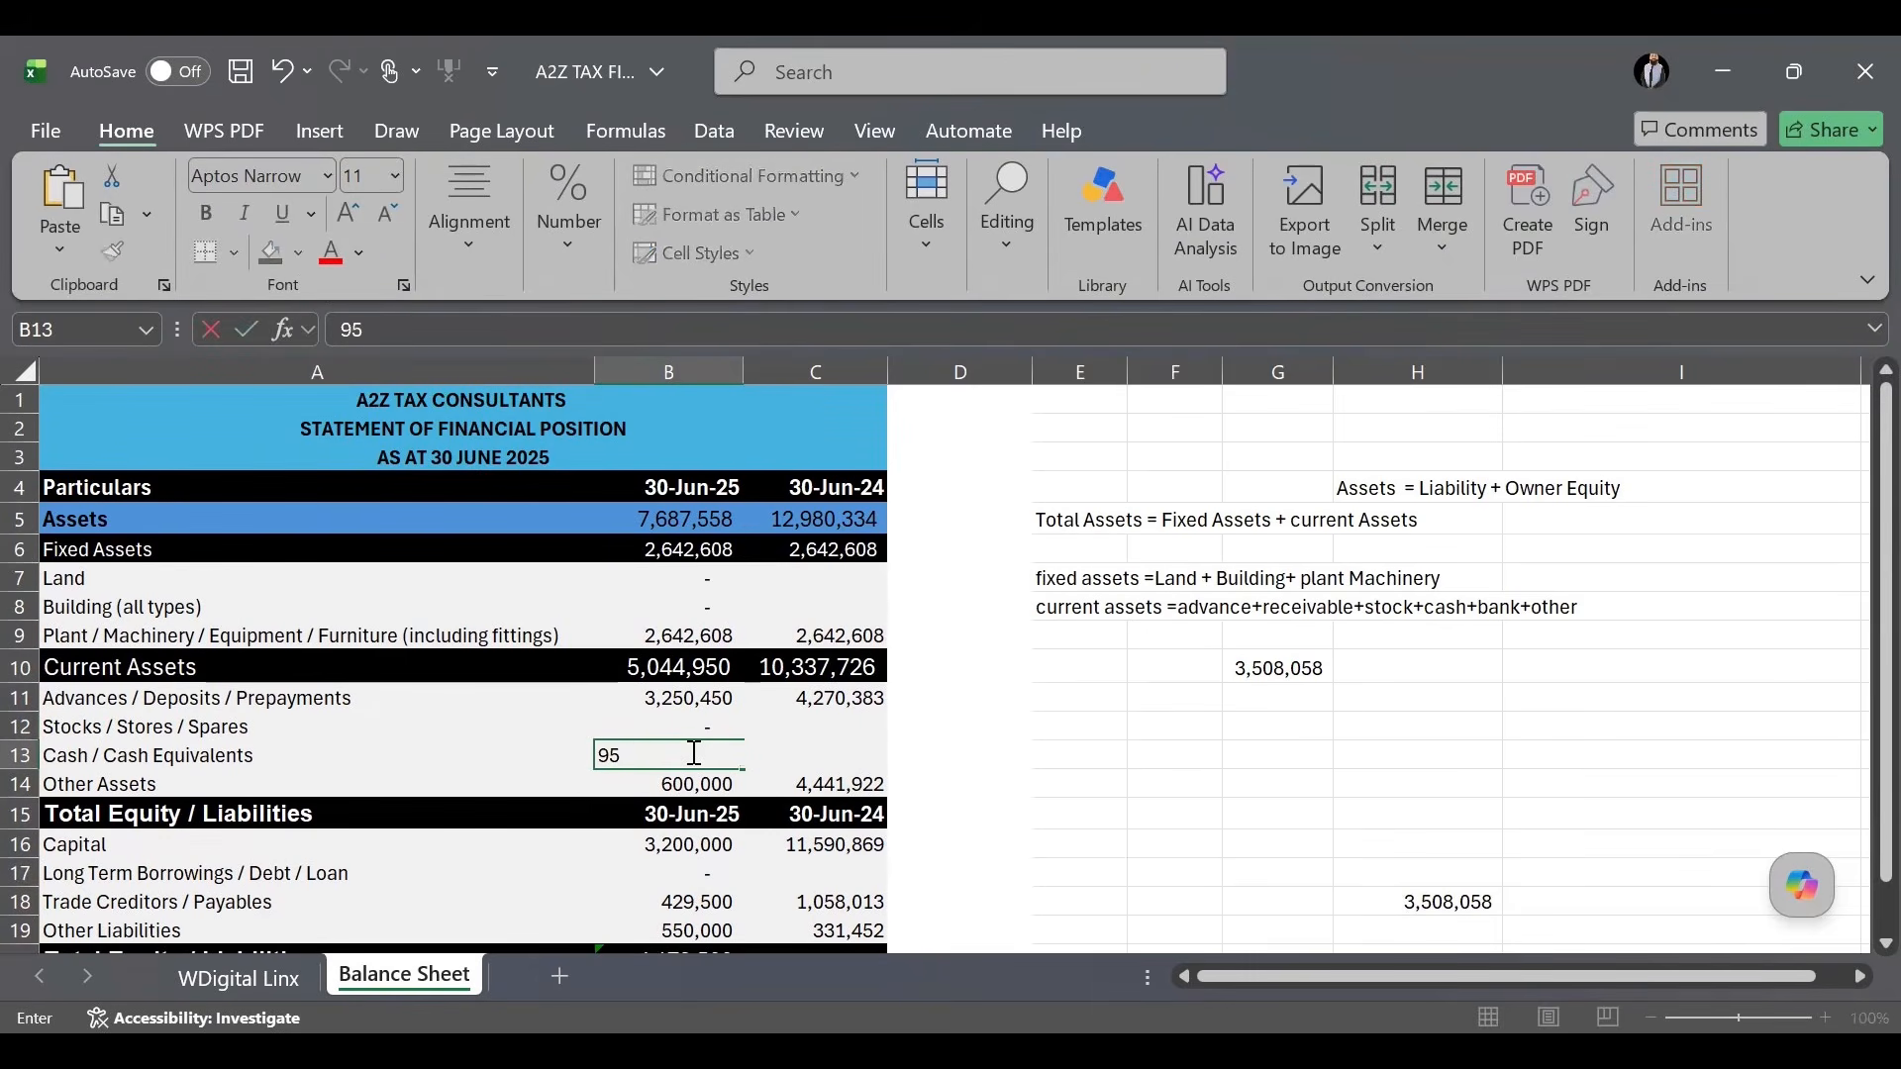
text(67832)
key(Return)
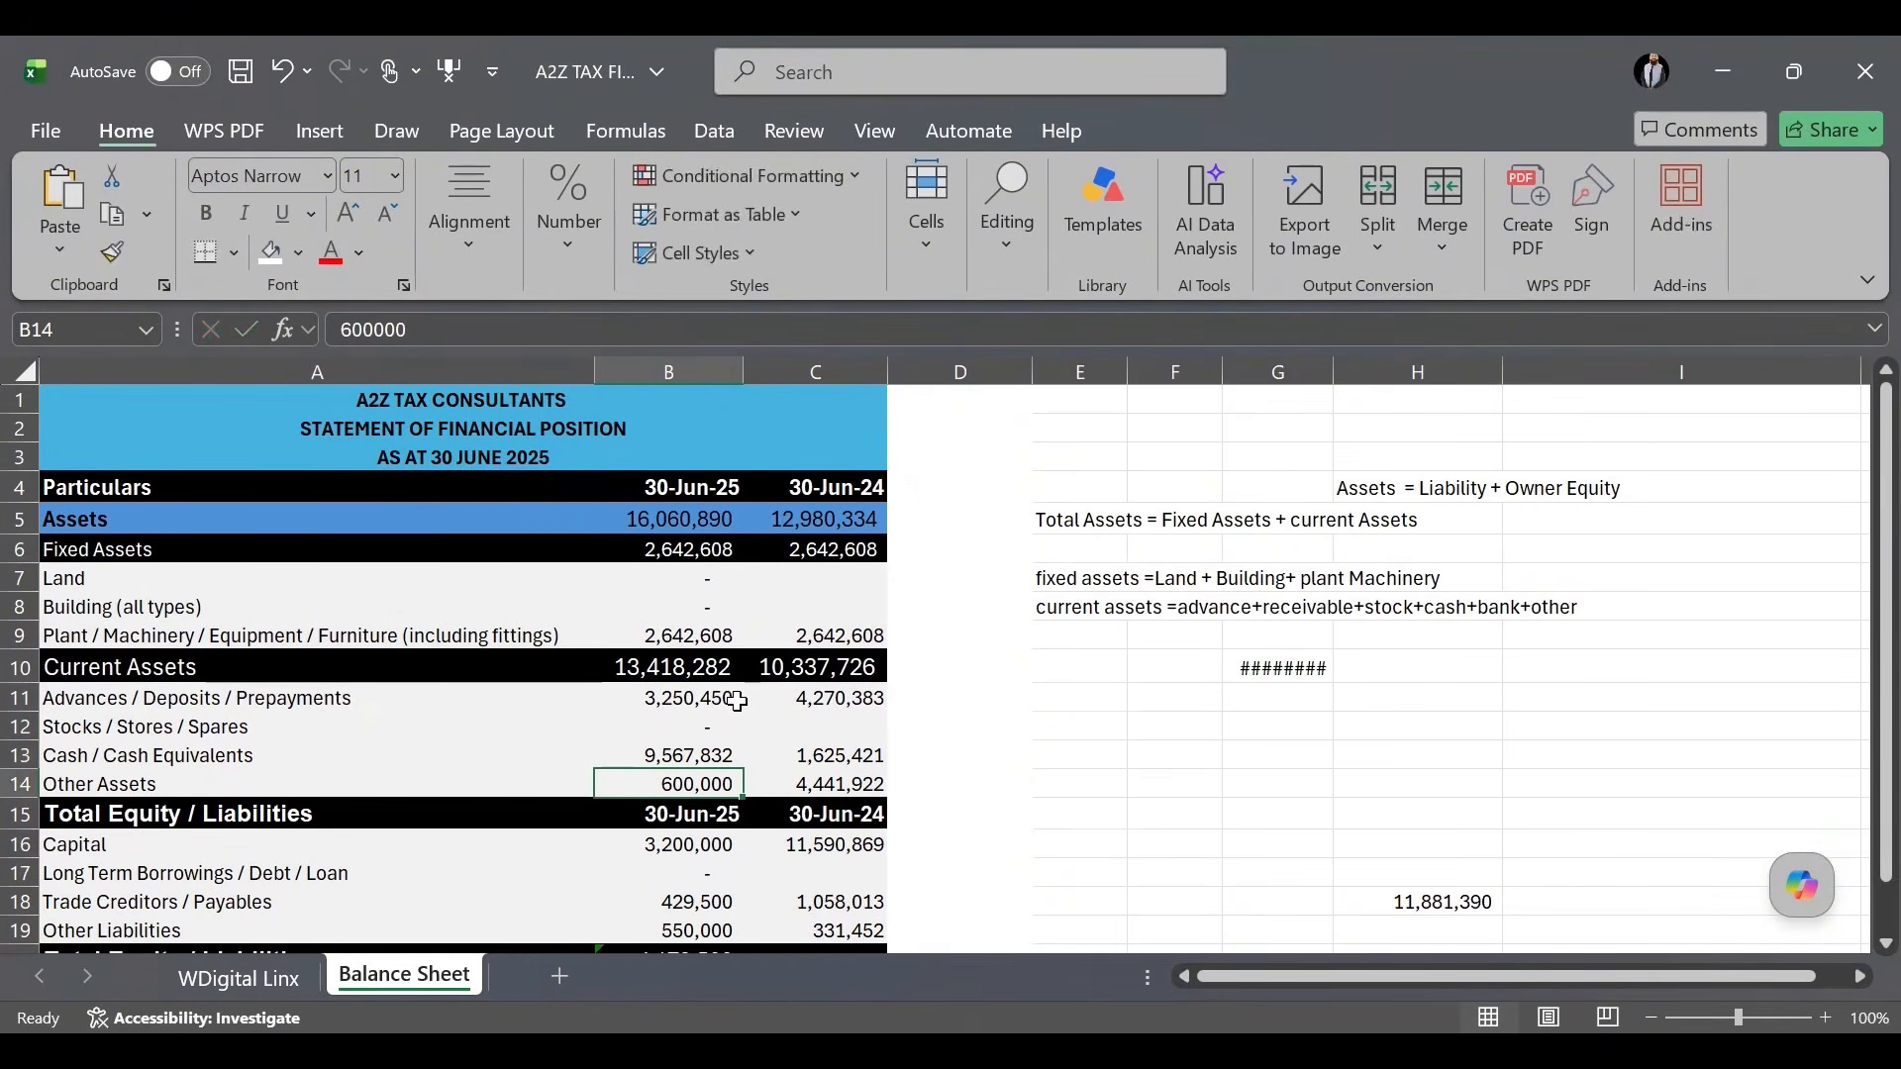
scroll(733, 737, down, 1)
Link the 30-Jun-25 Capital to the 30-Jun-24 capital of 11,590,869 with =C16.
click(696, 762)
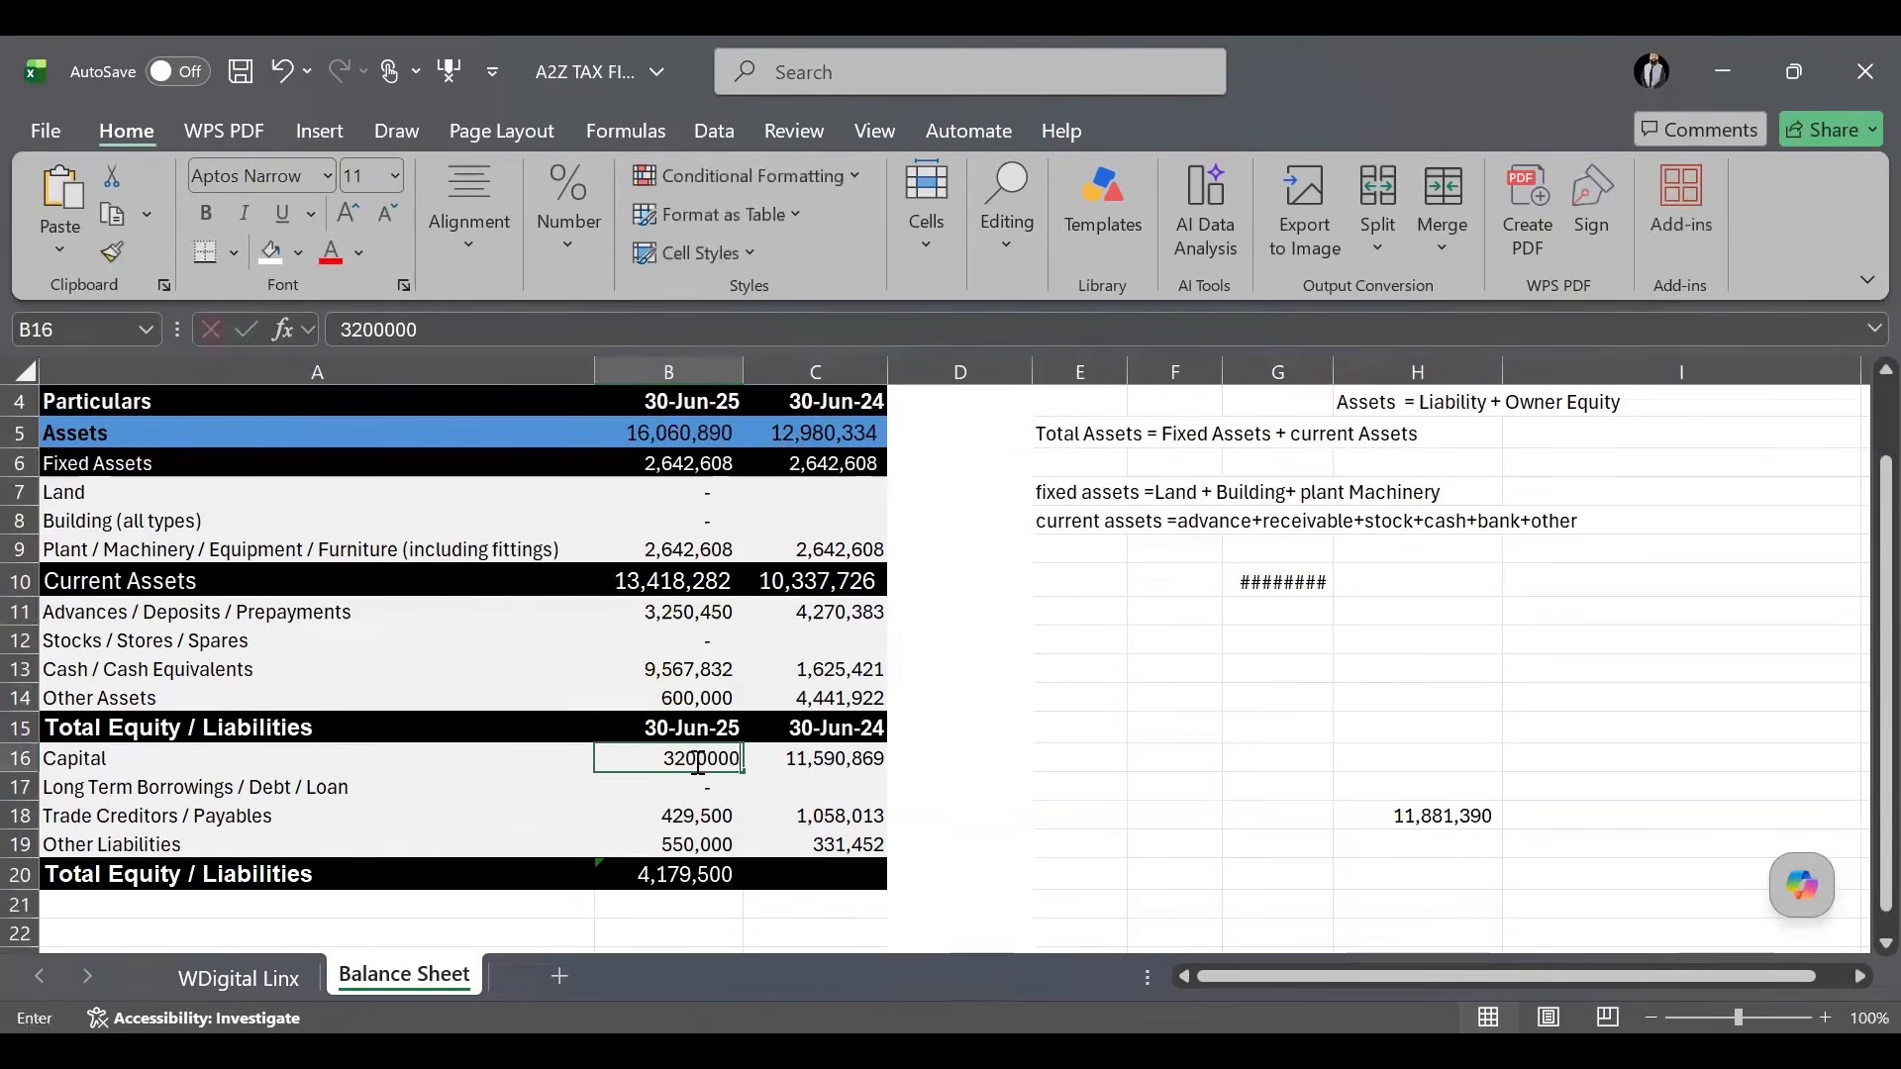
text(=)
key(Right)
key(Right)
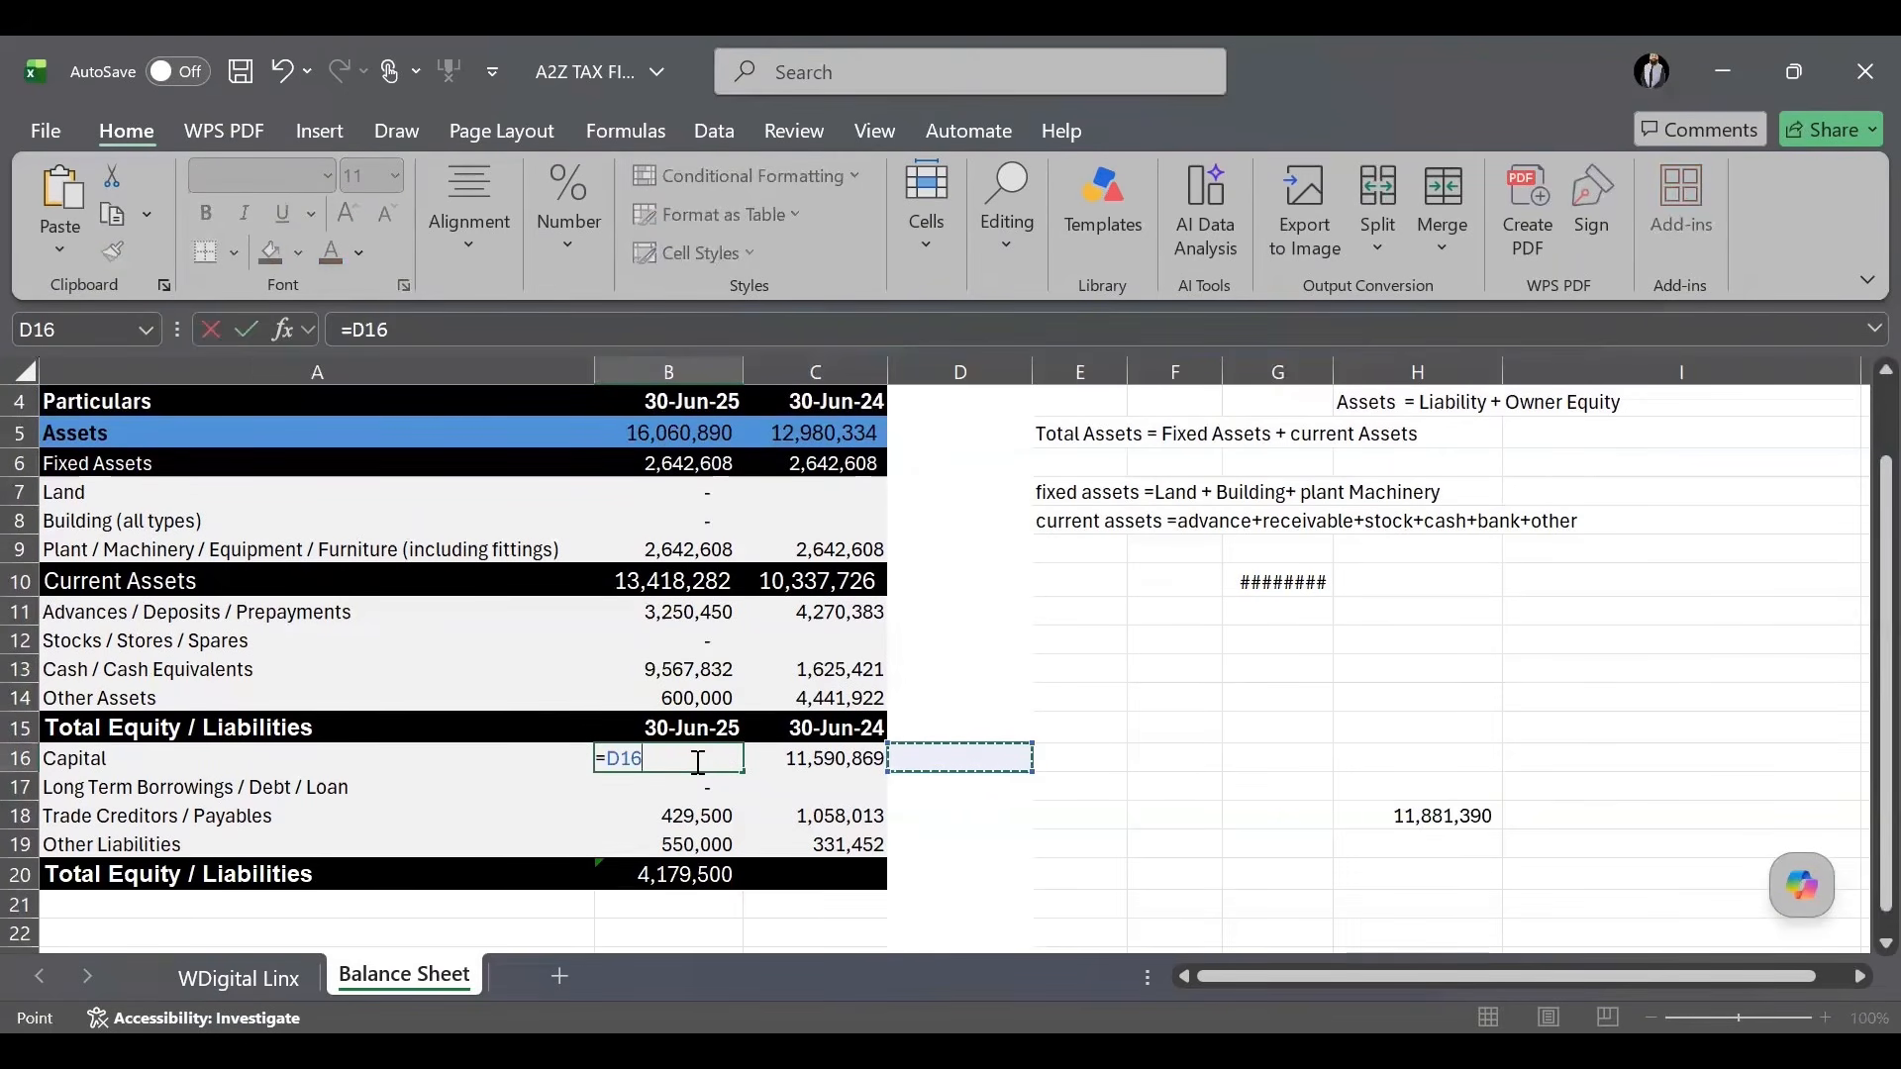
key(Left)
key(Return)
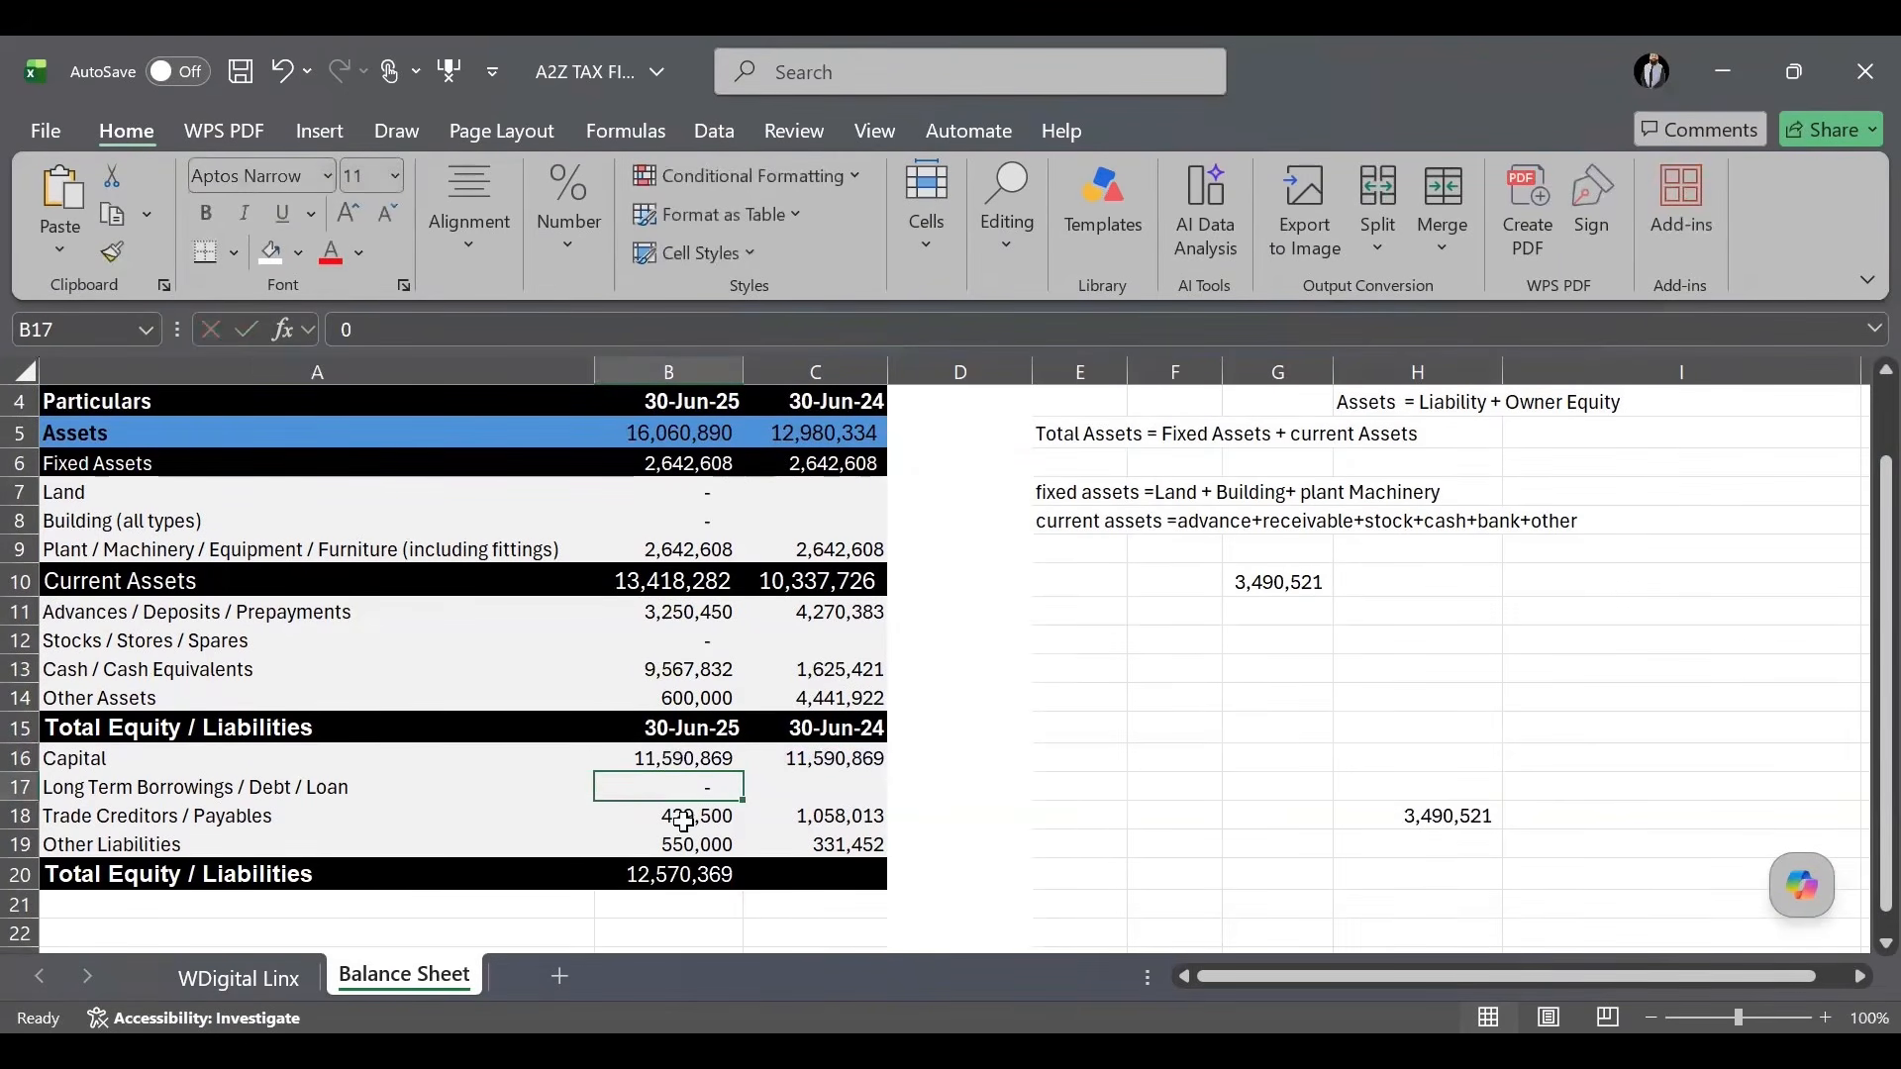
Select the trade creditors and other liabilities figures, then begin a check formula beside total assets.
drag(690, 825, 690, 844)
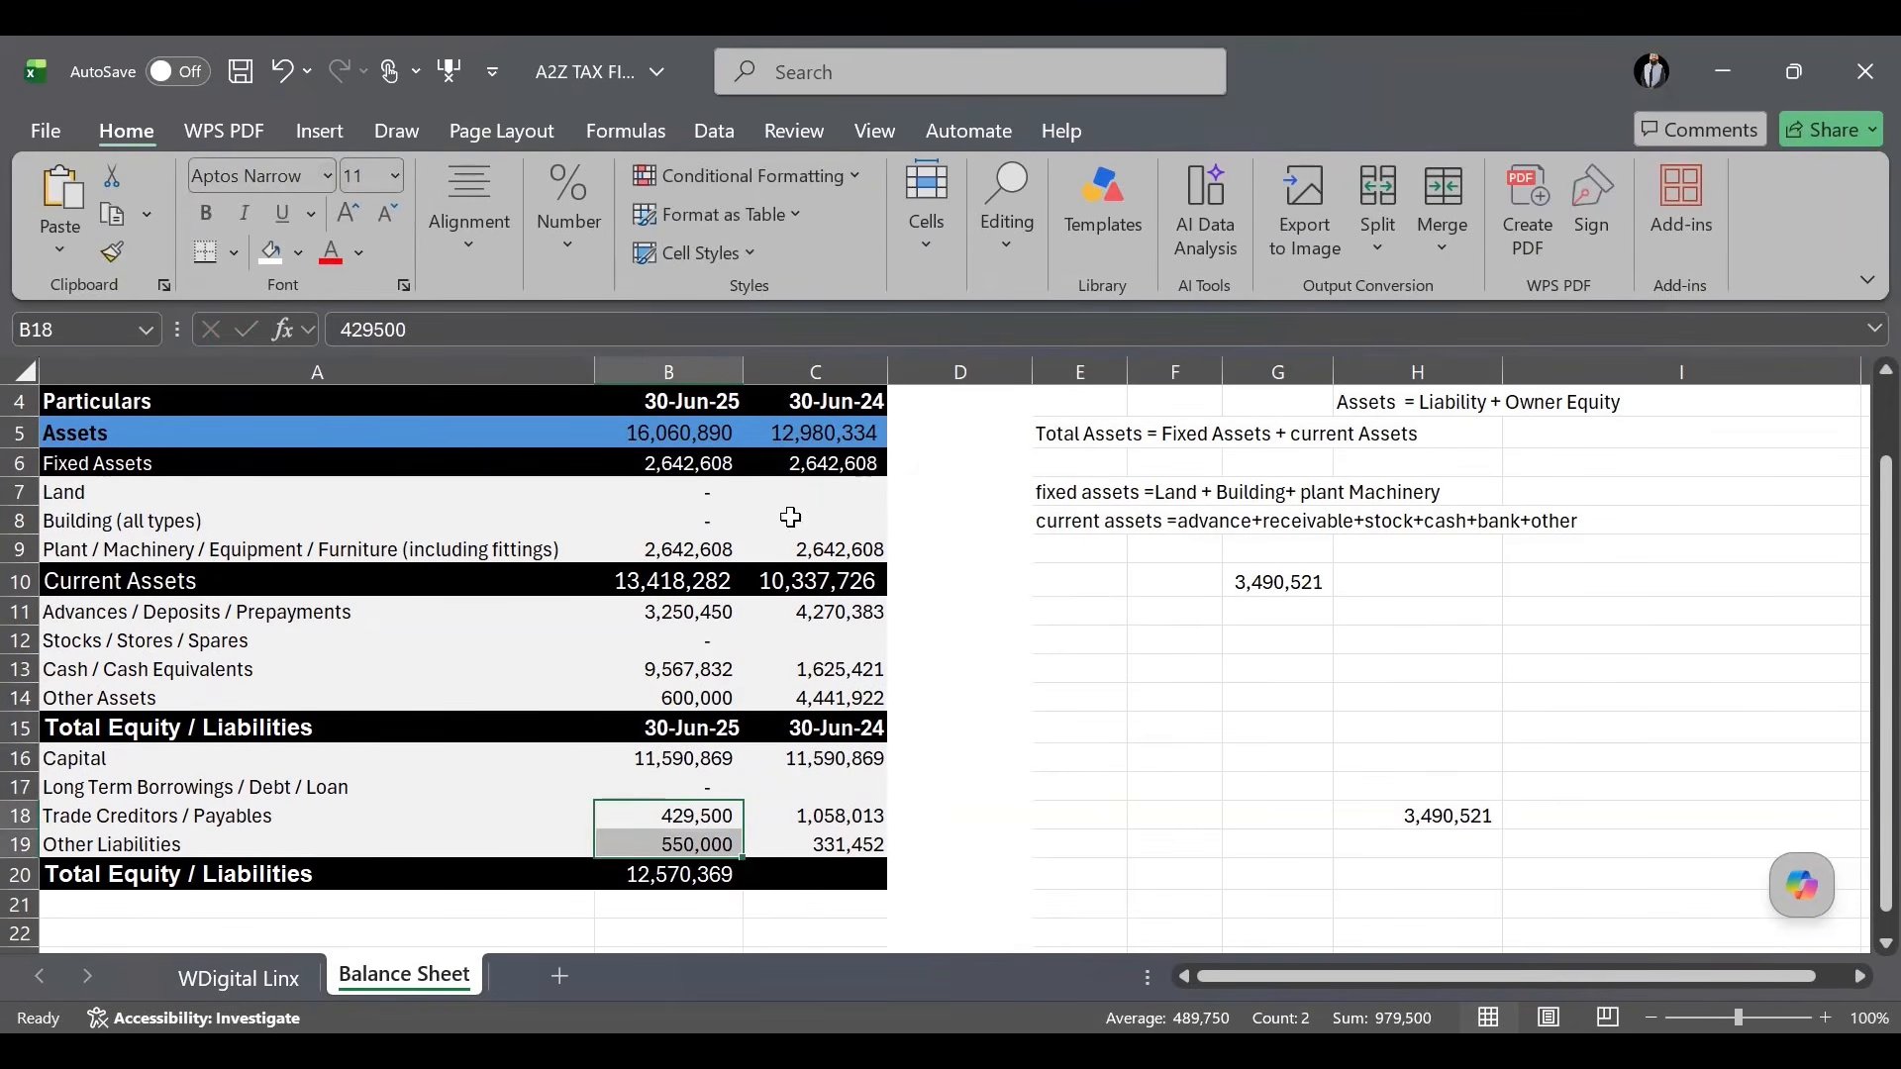
click(977, 434)
text(=)
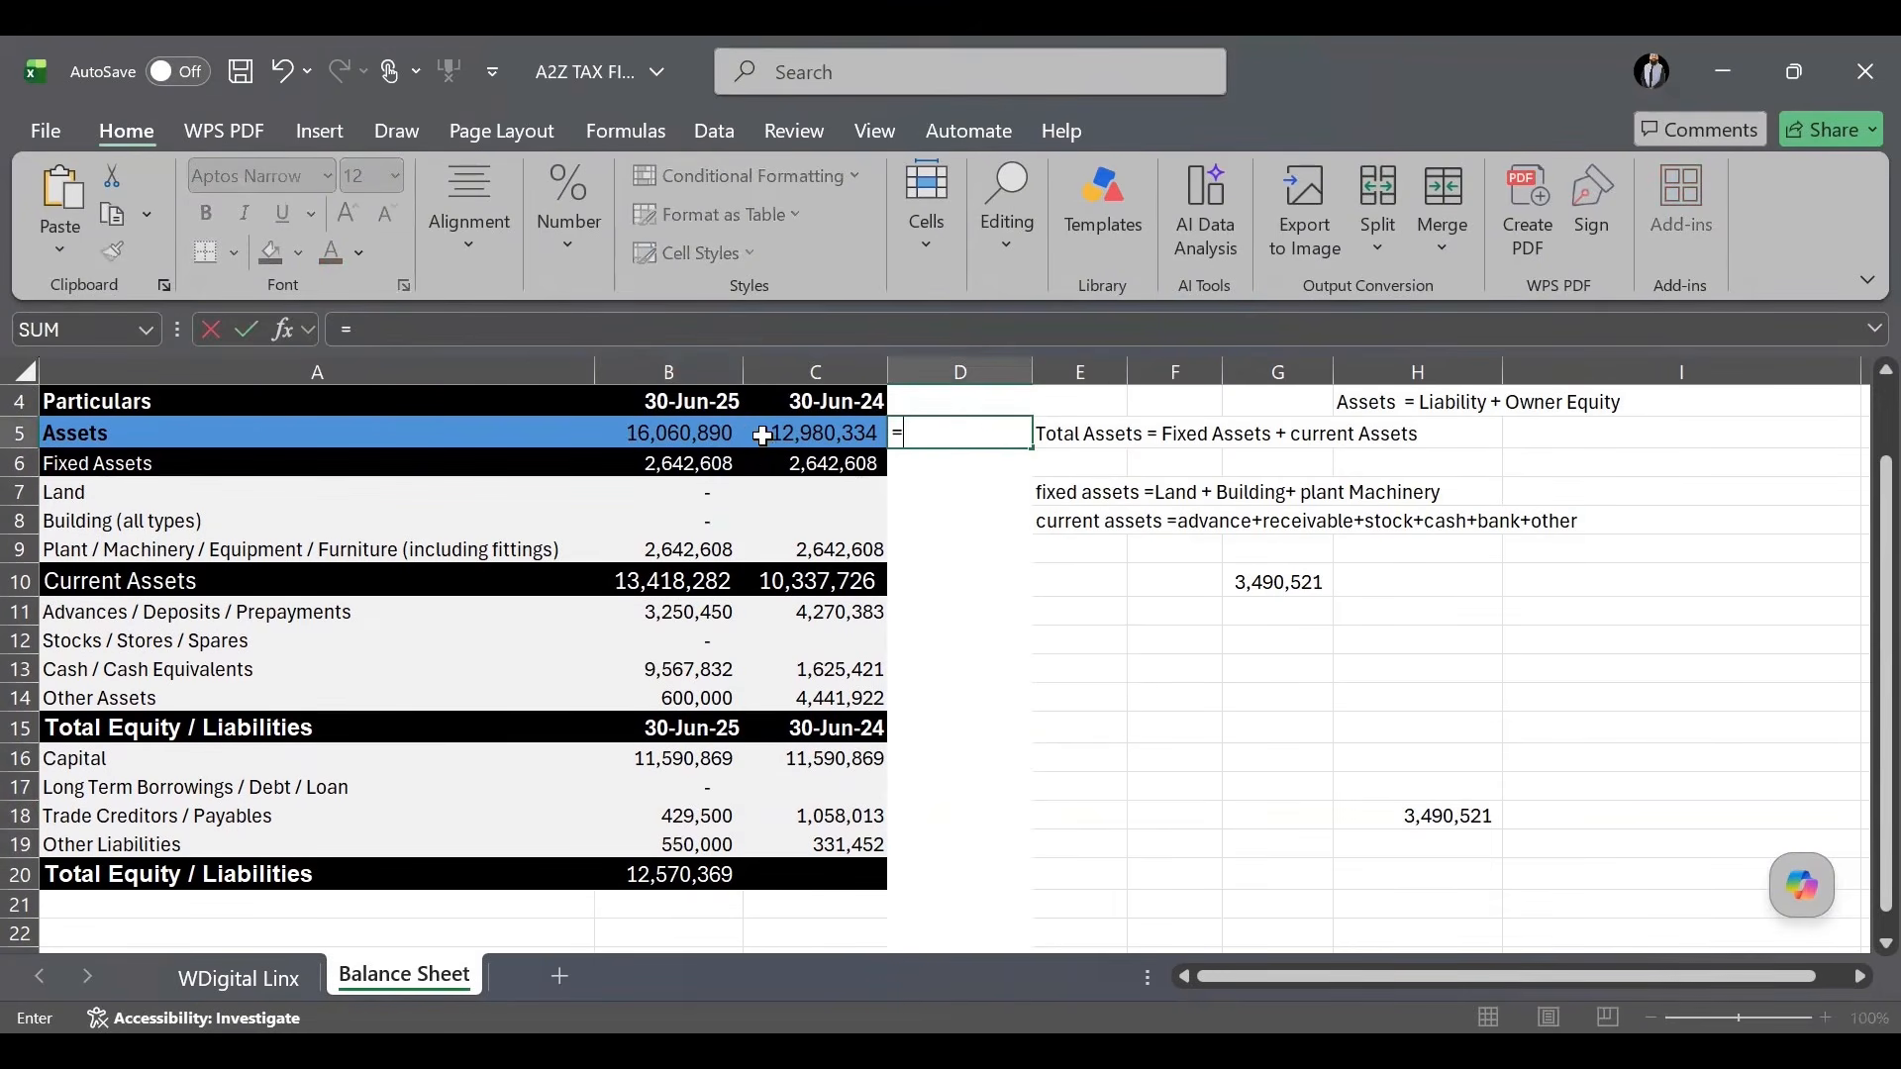
Finish the D5 check formula =C5-B5 comparing the two years' total assets.
click(814, 432)
text(-)
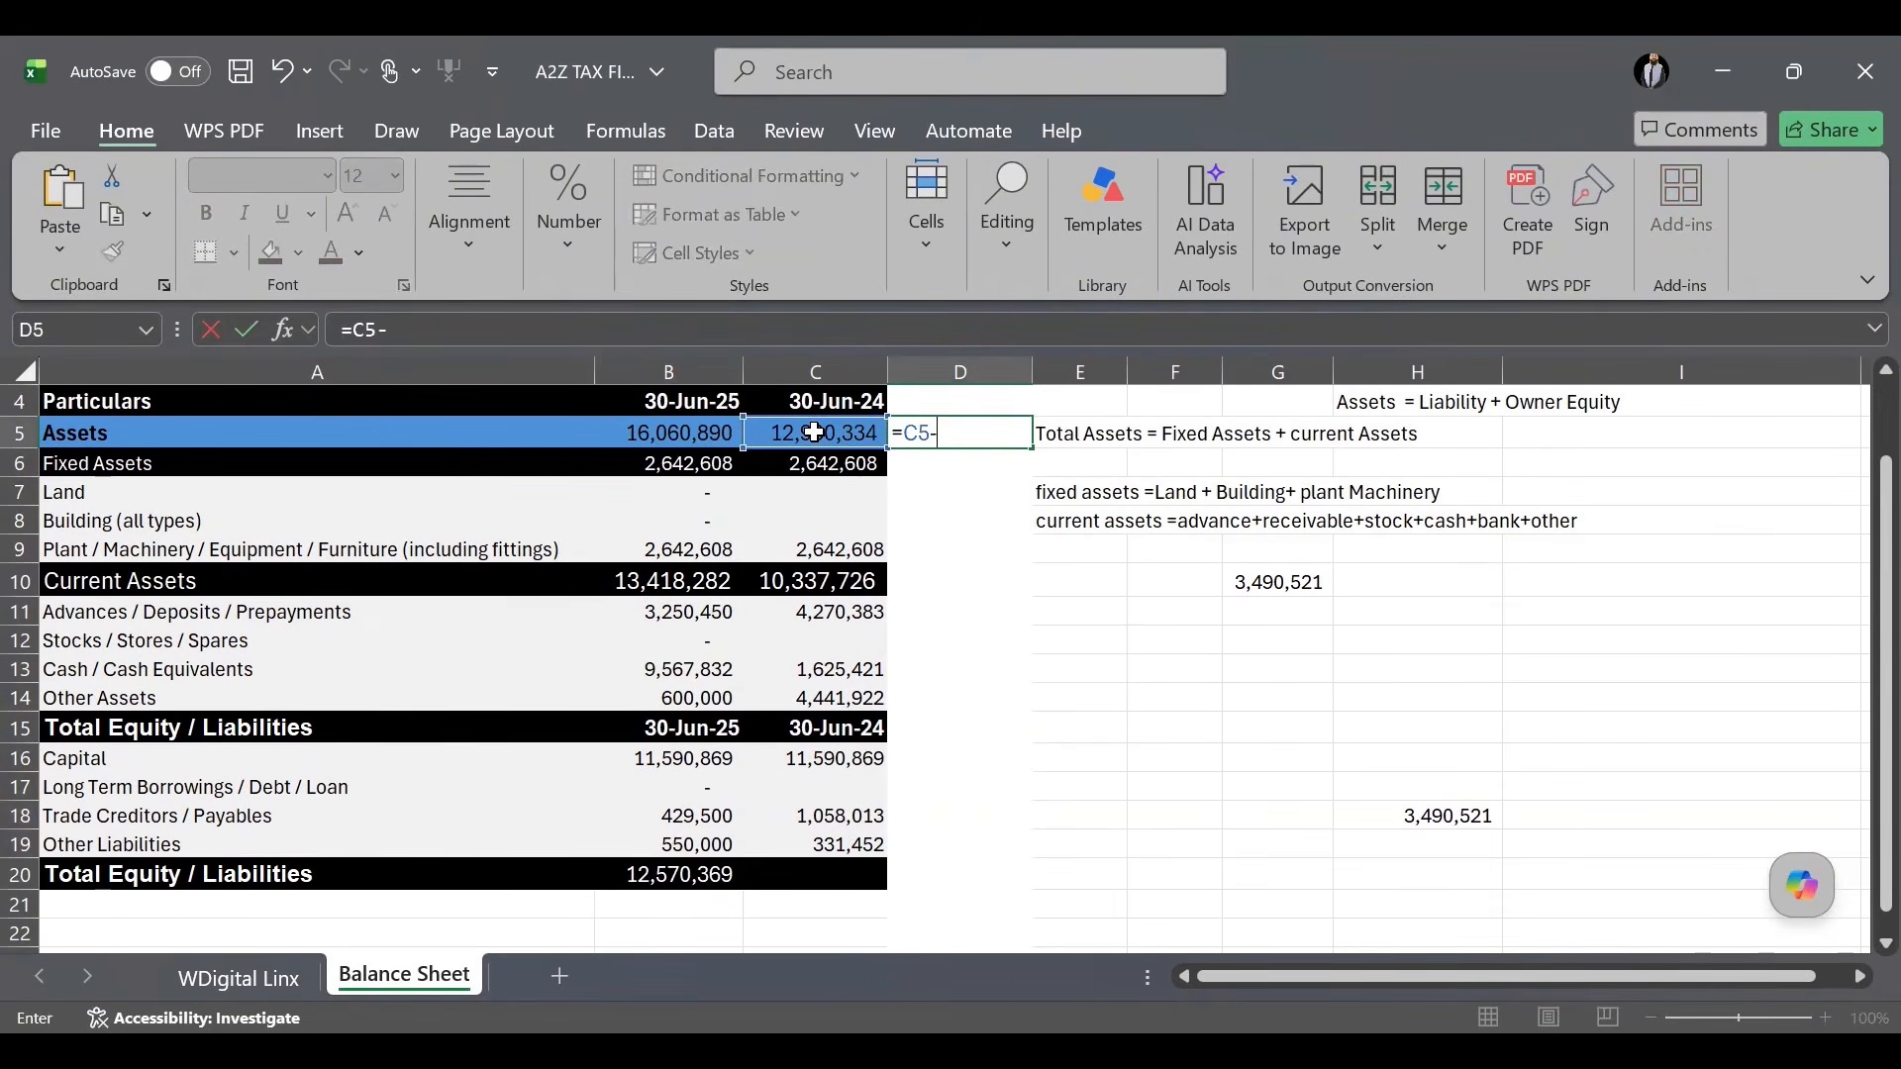
click(668, 428)
key(Return)
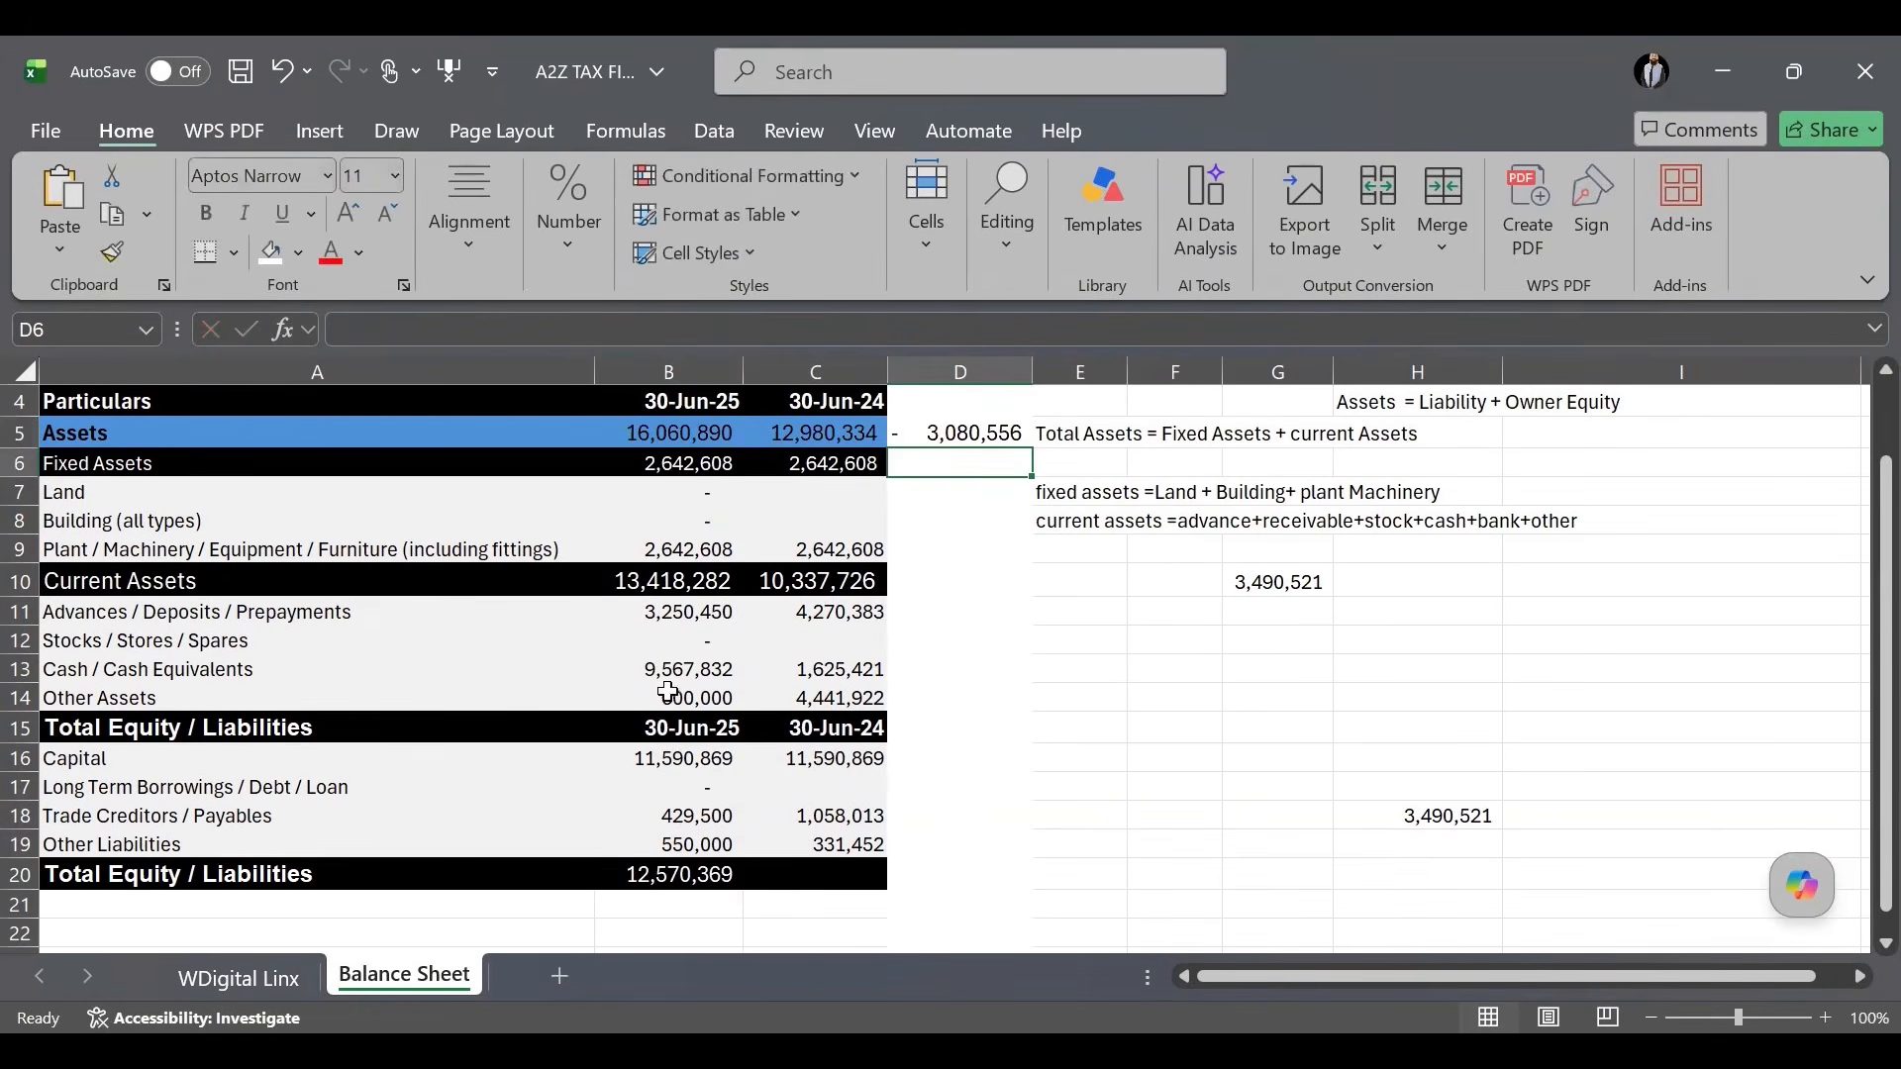
Change the 30-Jun-25 cash from 9,567,832 to 5,567,832.
double_click(688, 666)
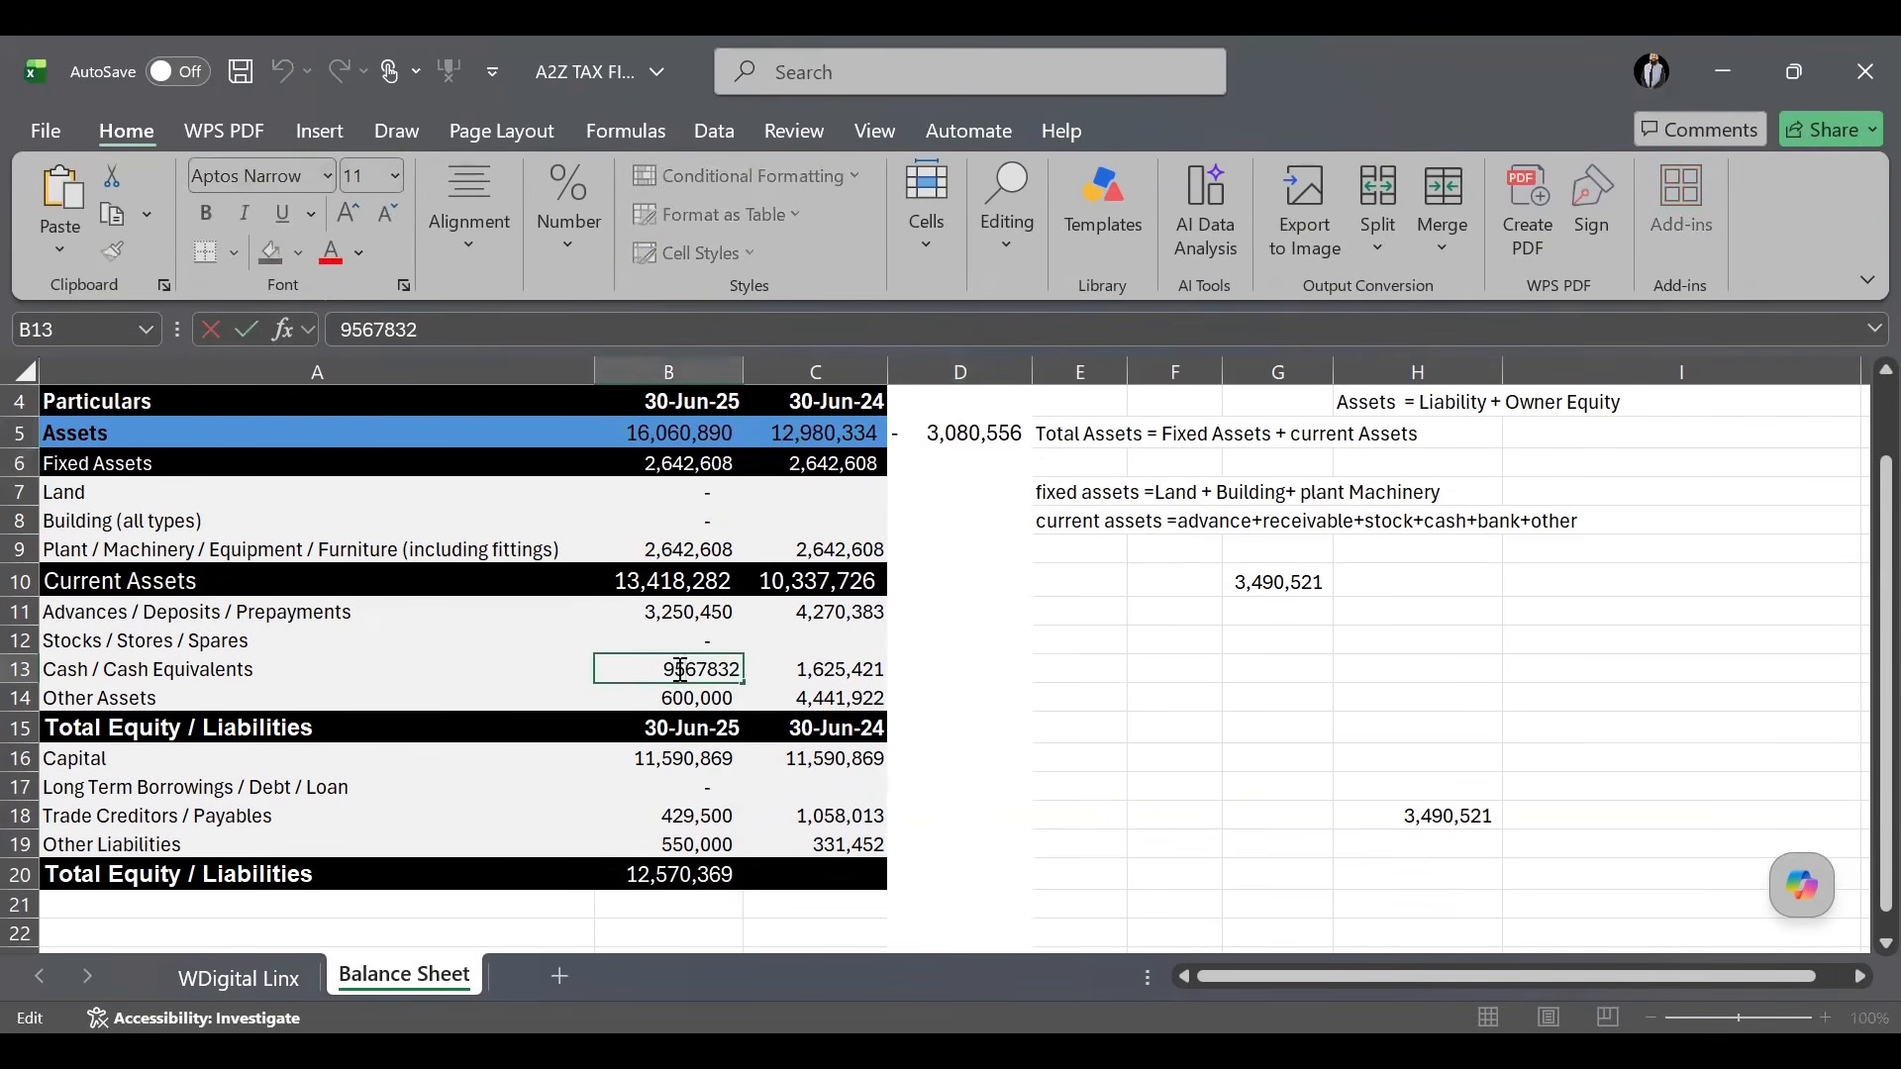
key(shift+Left)
text(5)
key(Return)
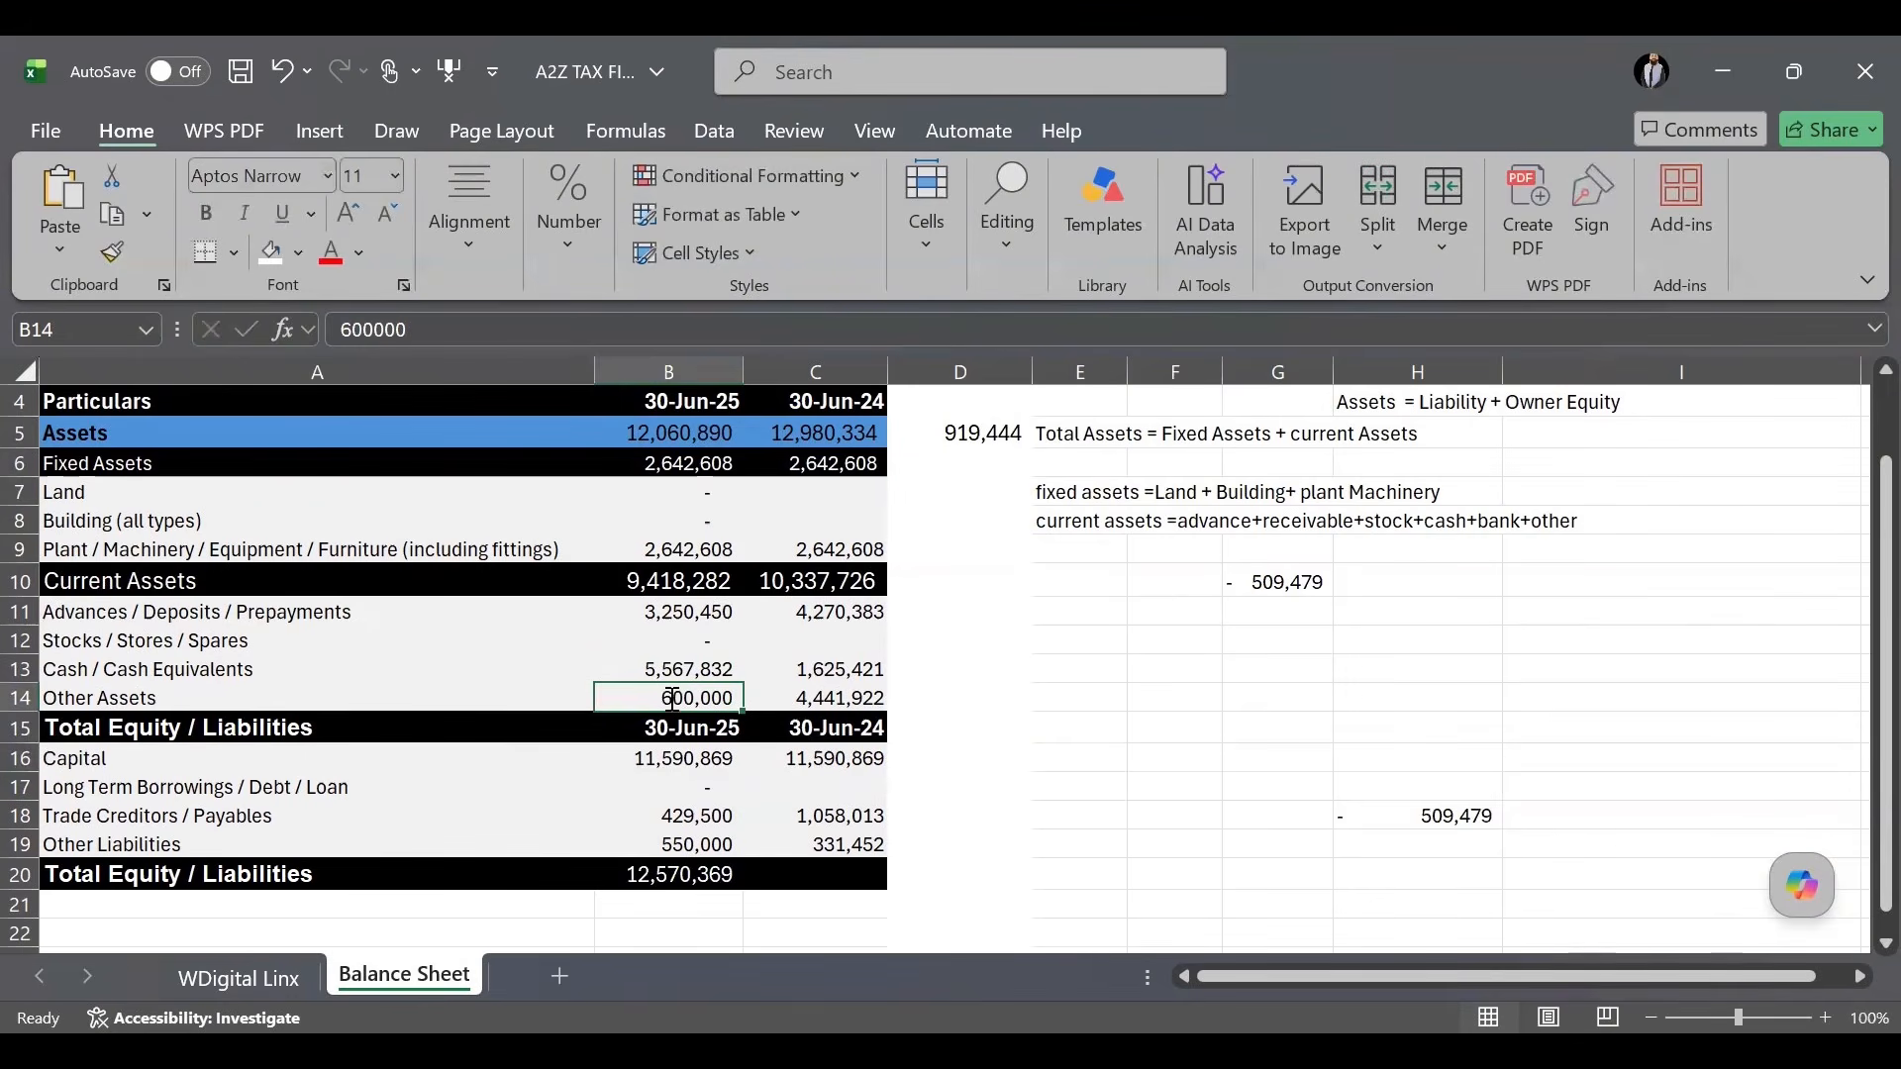
Set 30-Jun-25 Other Assets to 1,876,580 and review the totals, check and capital formulas.
text(1,876,5)
text(80)
key(Return)
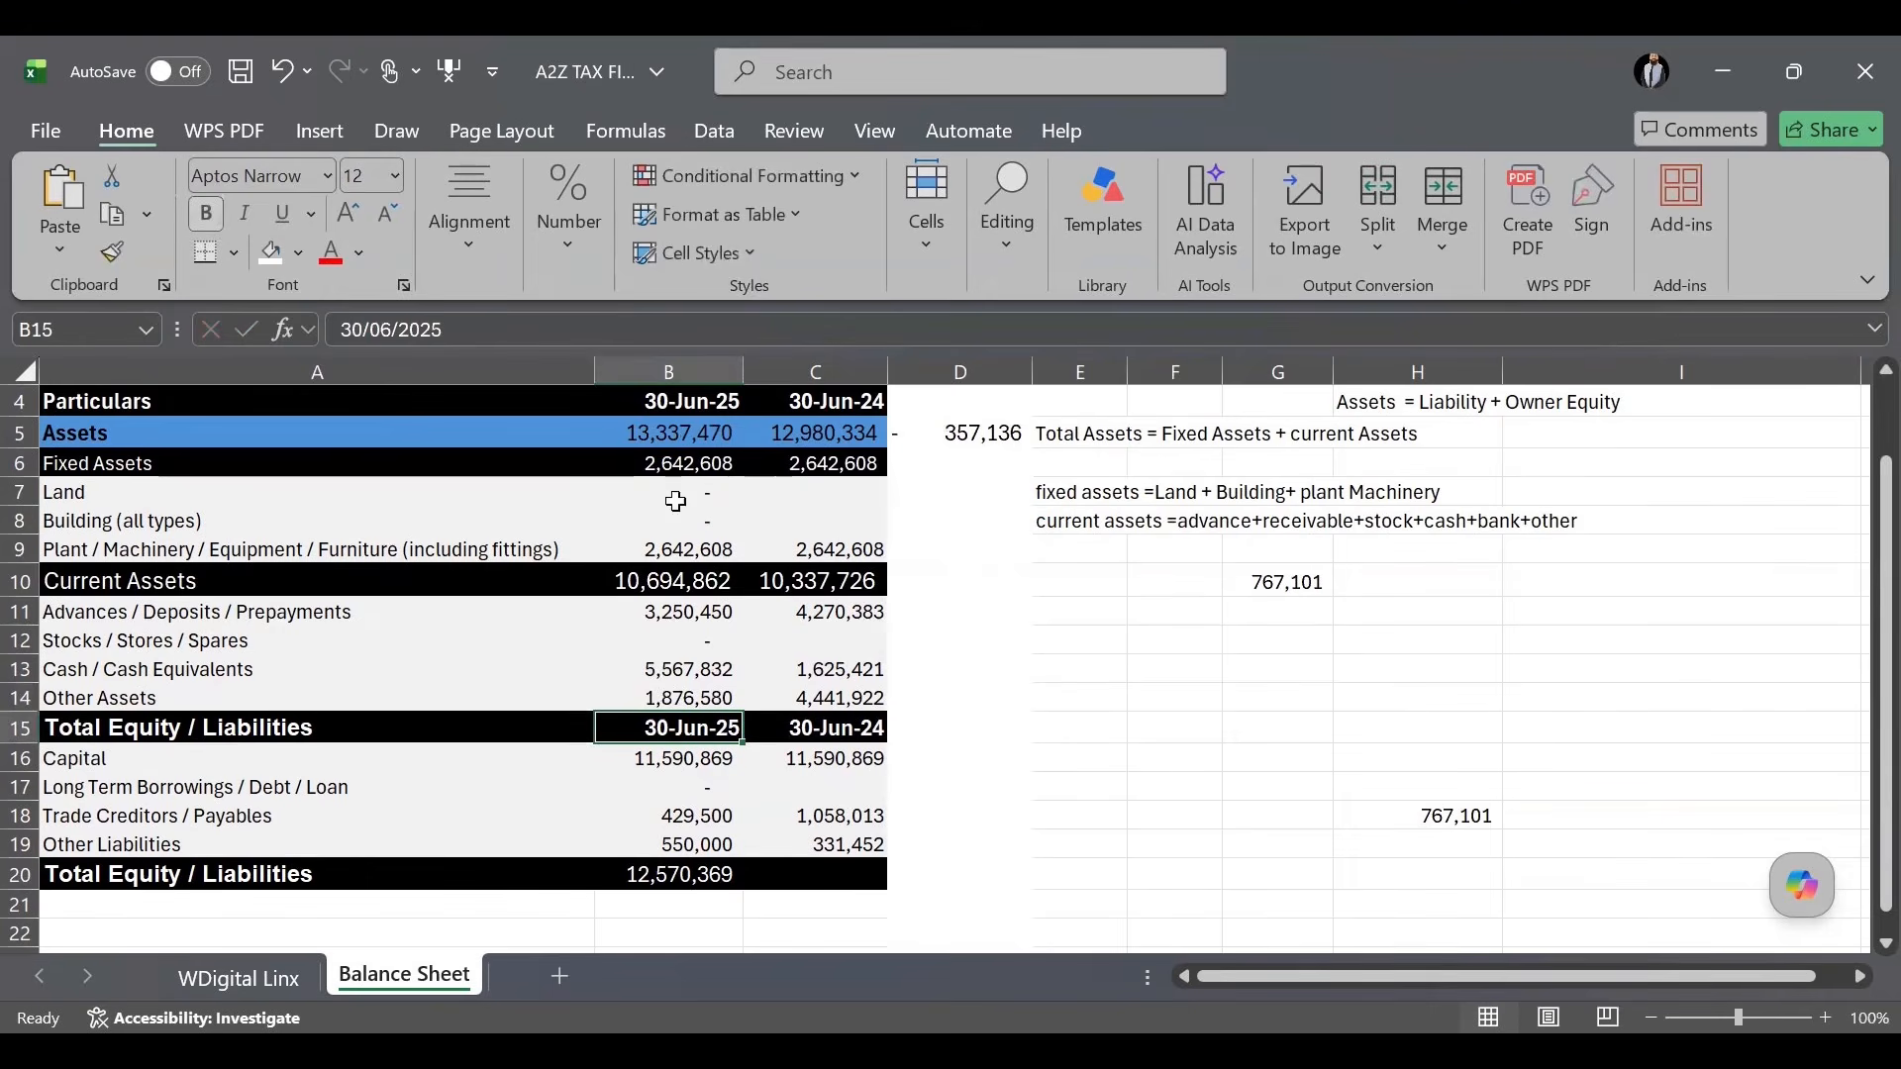
click(683, 440)
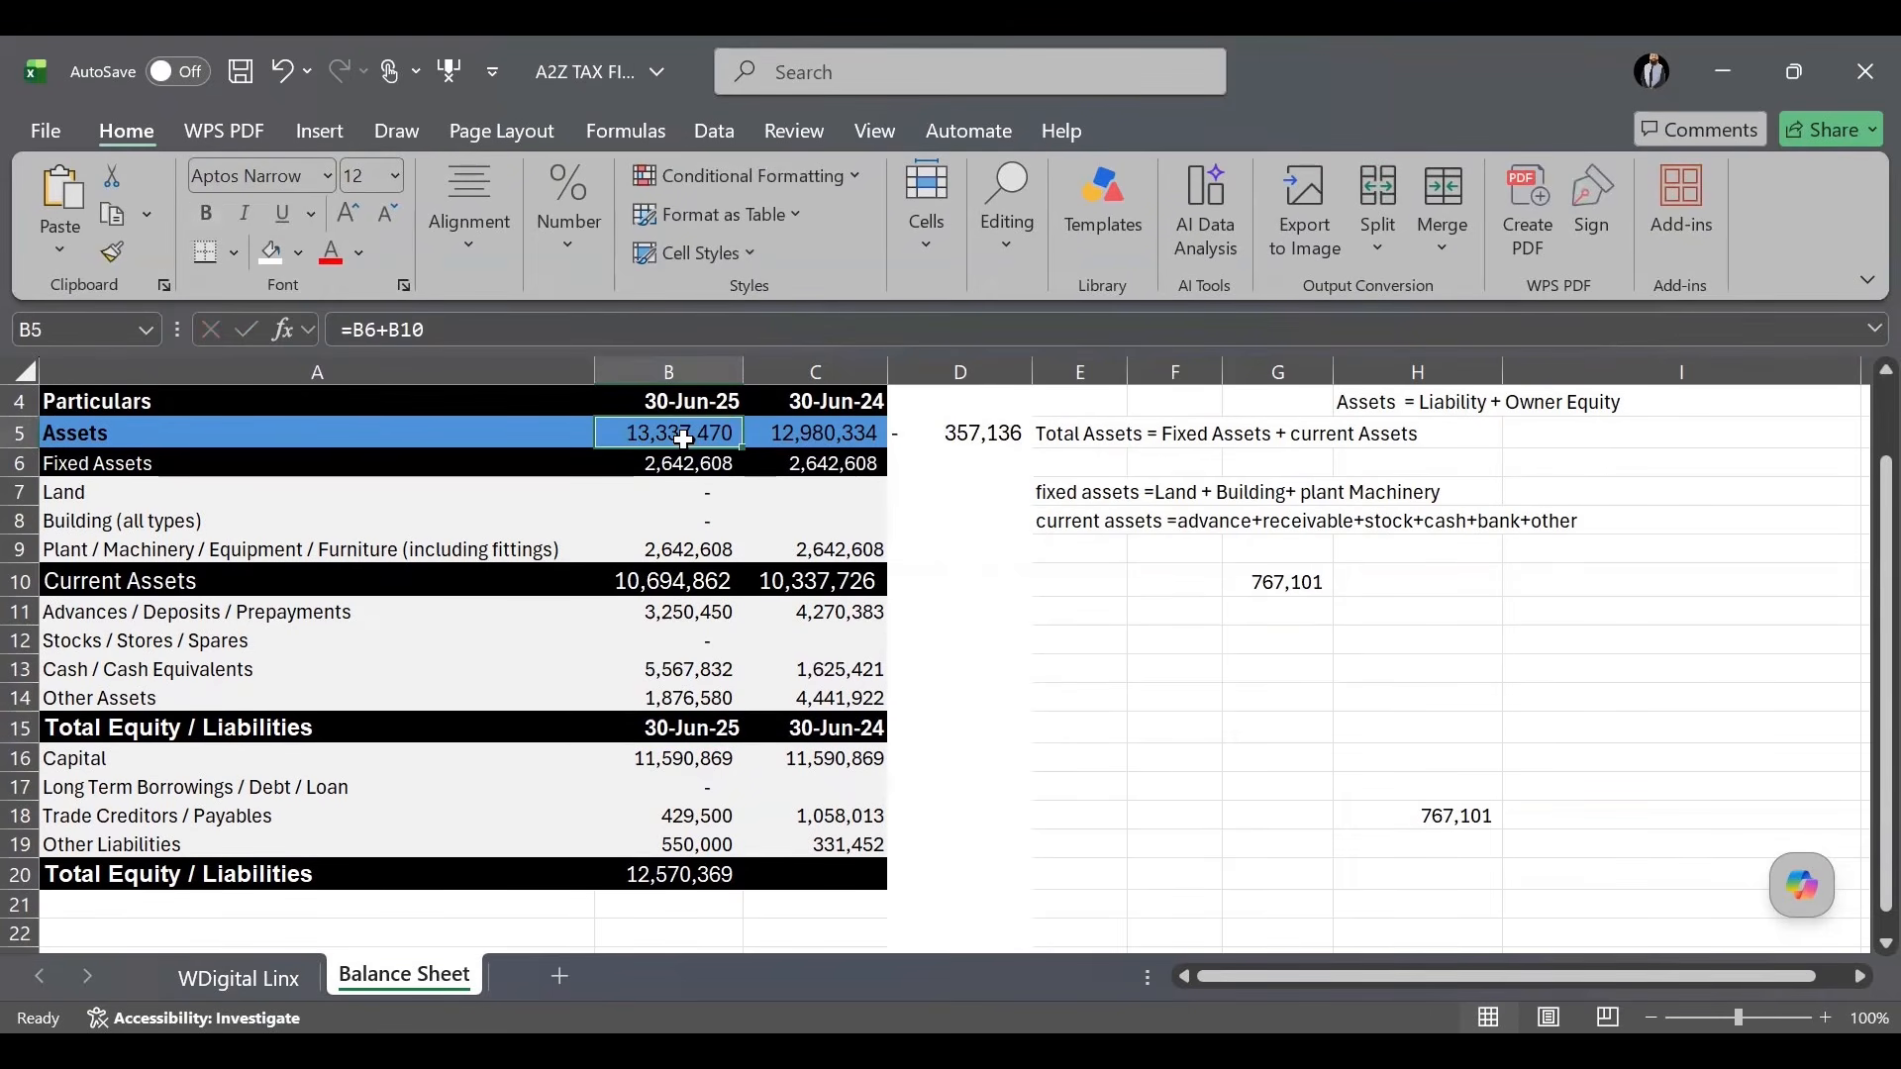
click(967, 441)
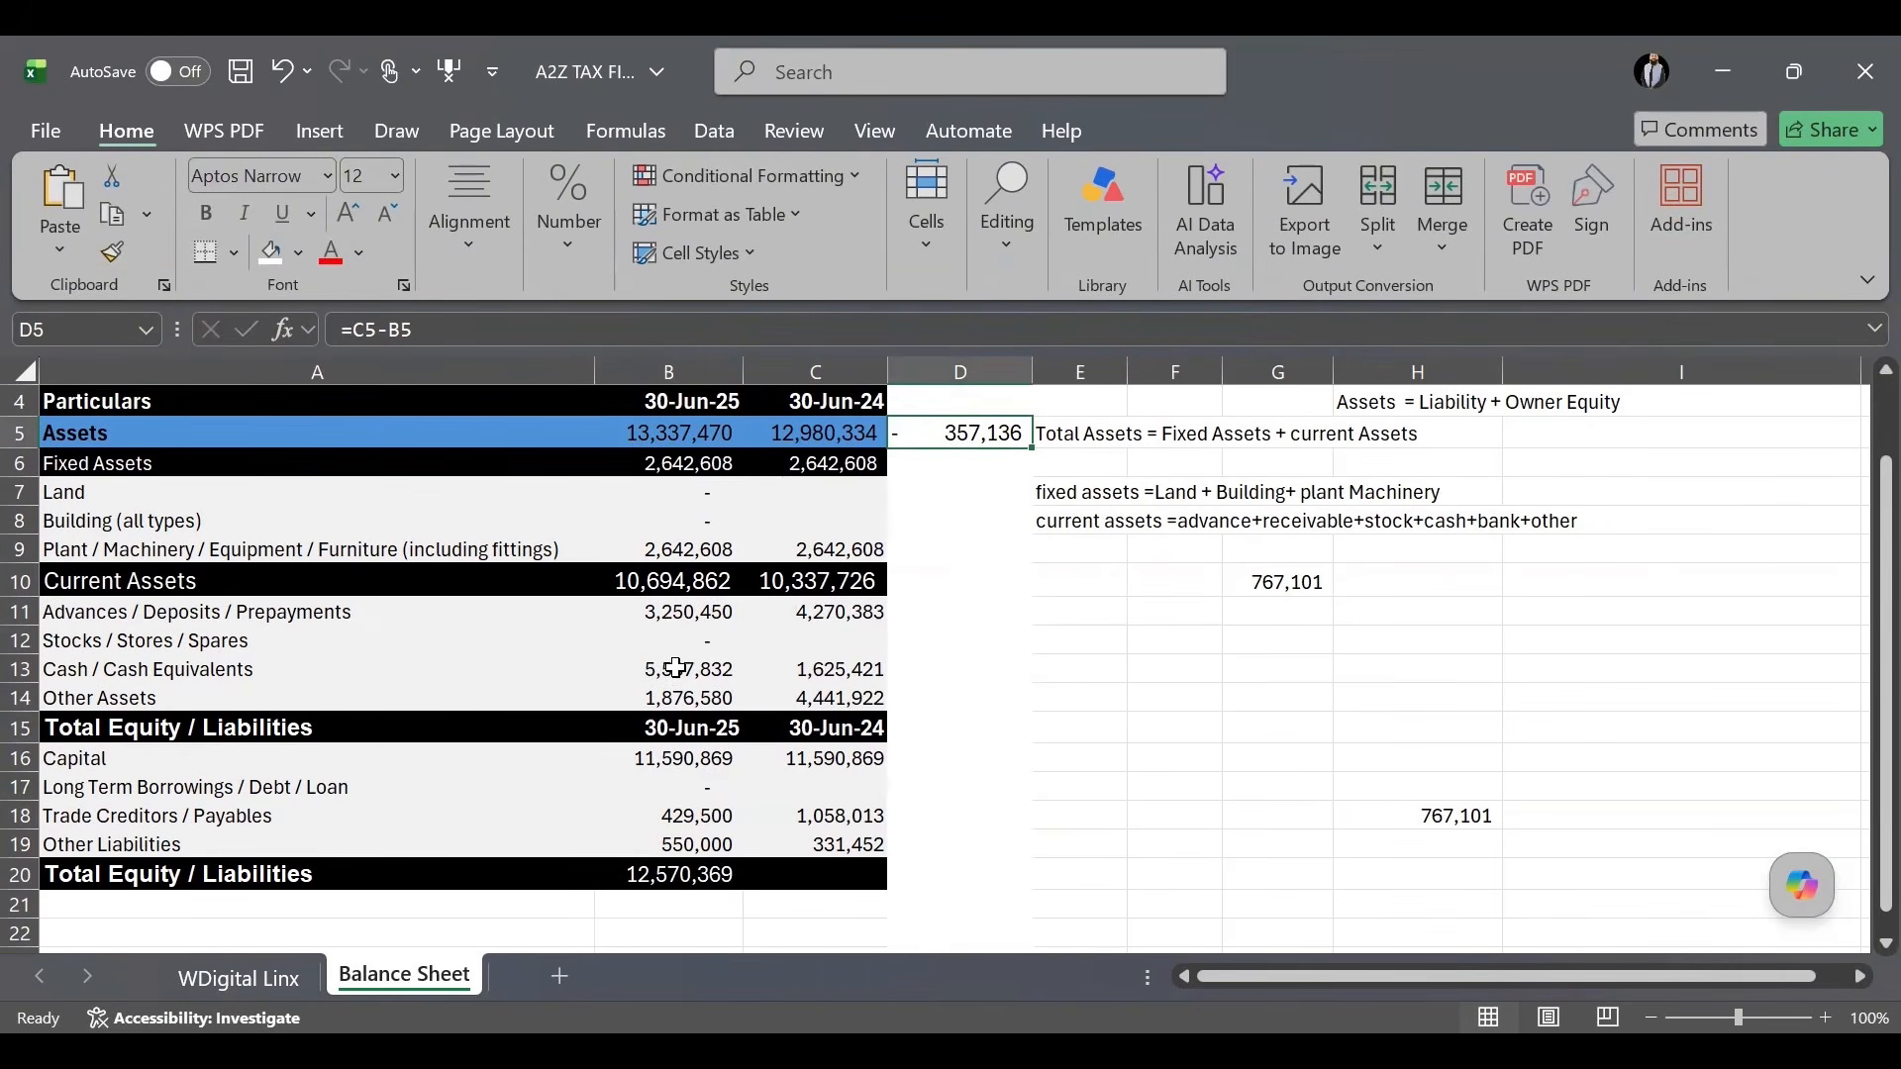
click(686, 760)
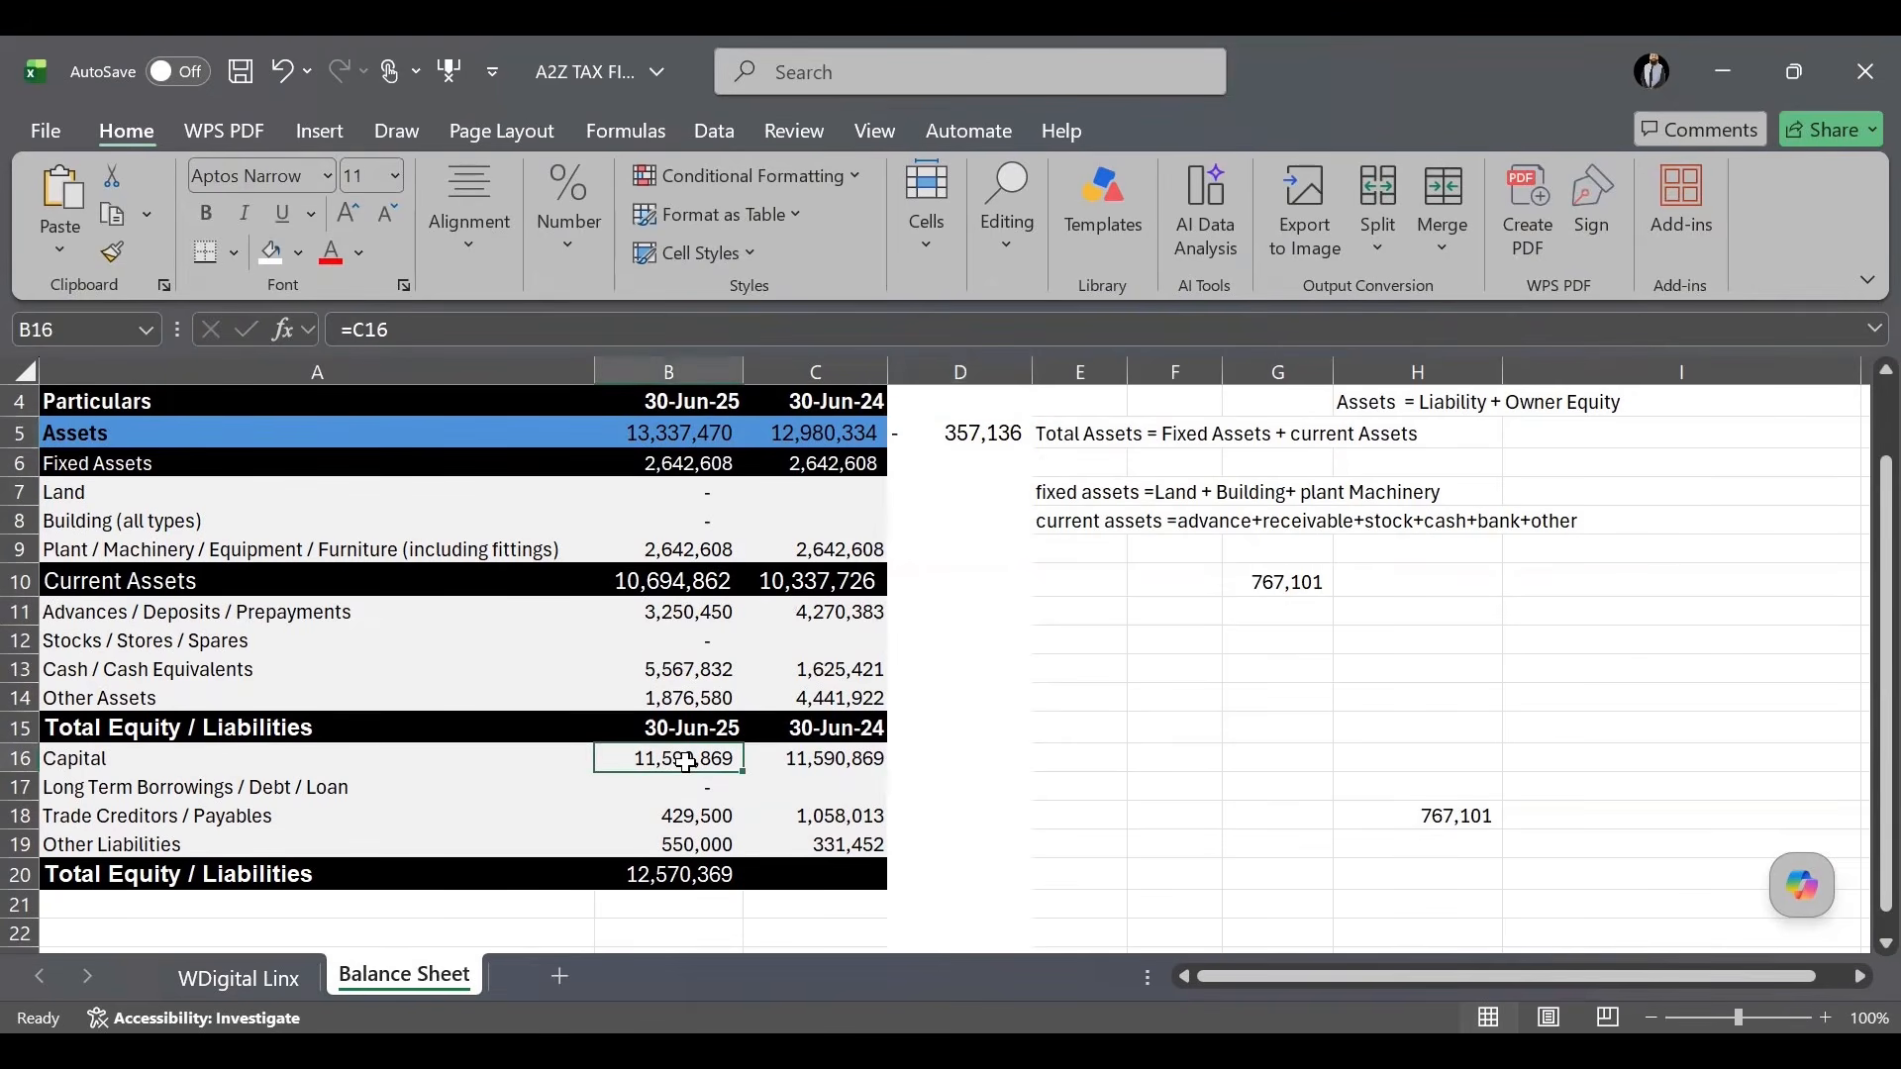
Try a =B5-B20 balancing formula in trade creditors, then undo it after the circular reference warning.
click(687, 844)
click(689, 819)
key(Delete)
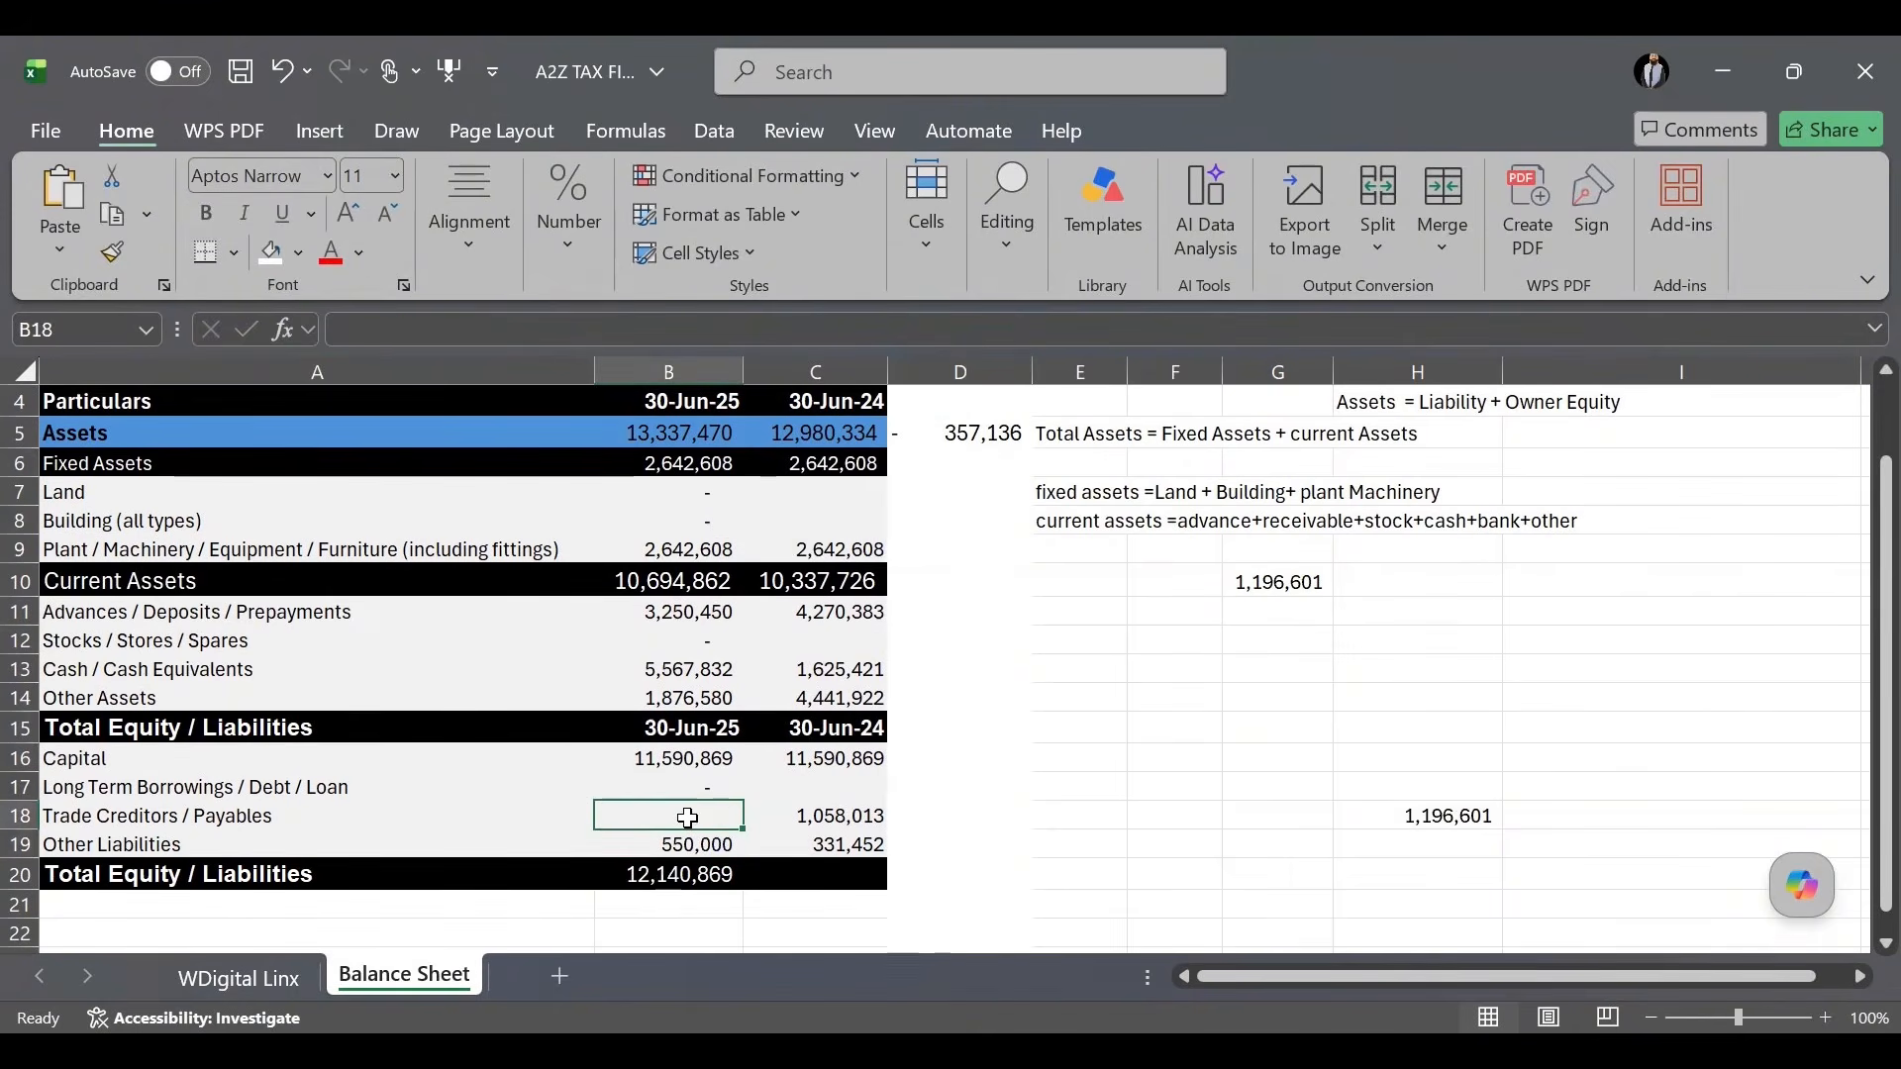
text(=)
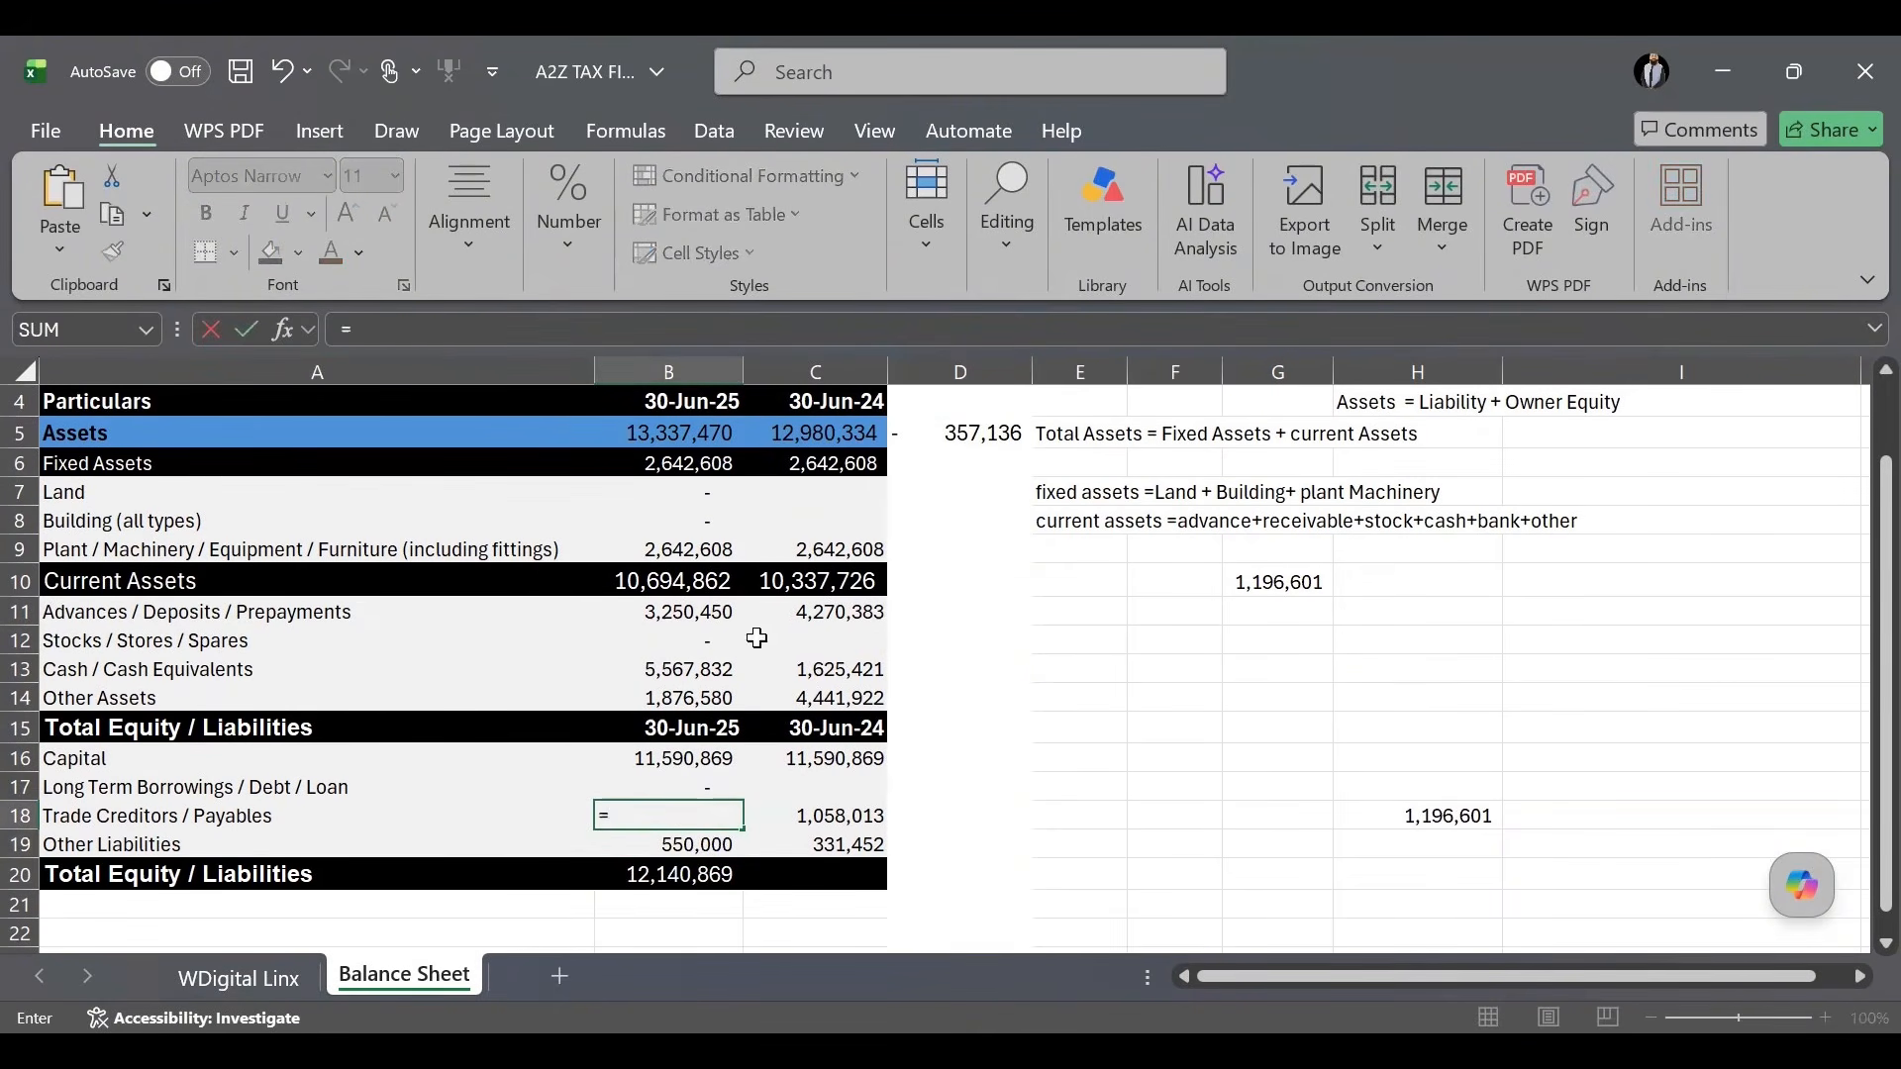
click(716, 429)
text(-)
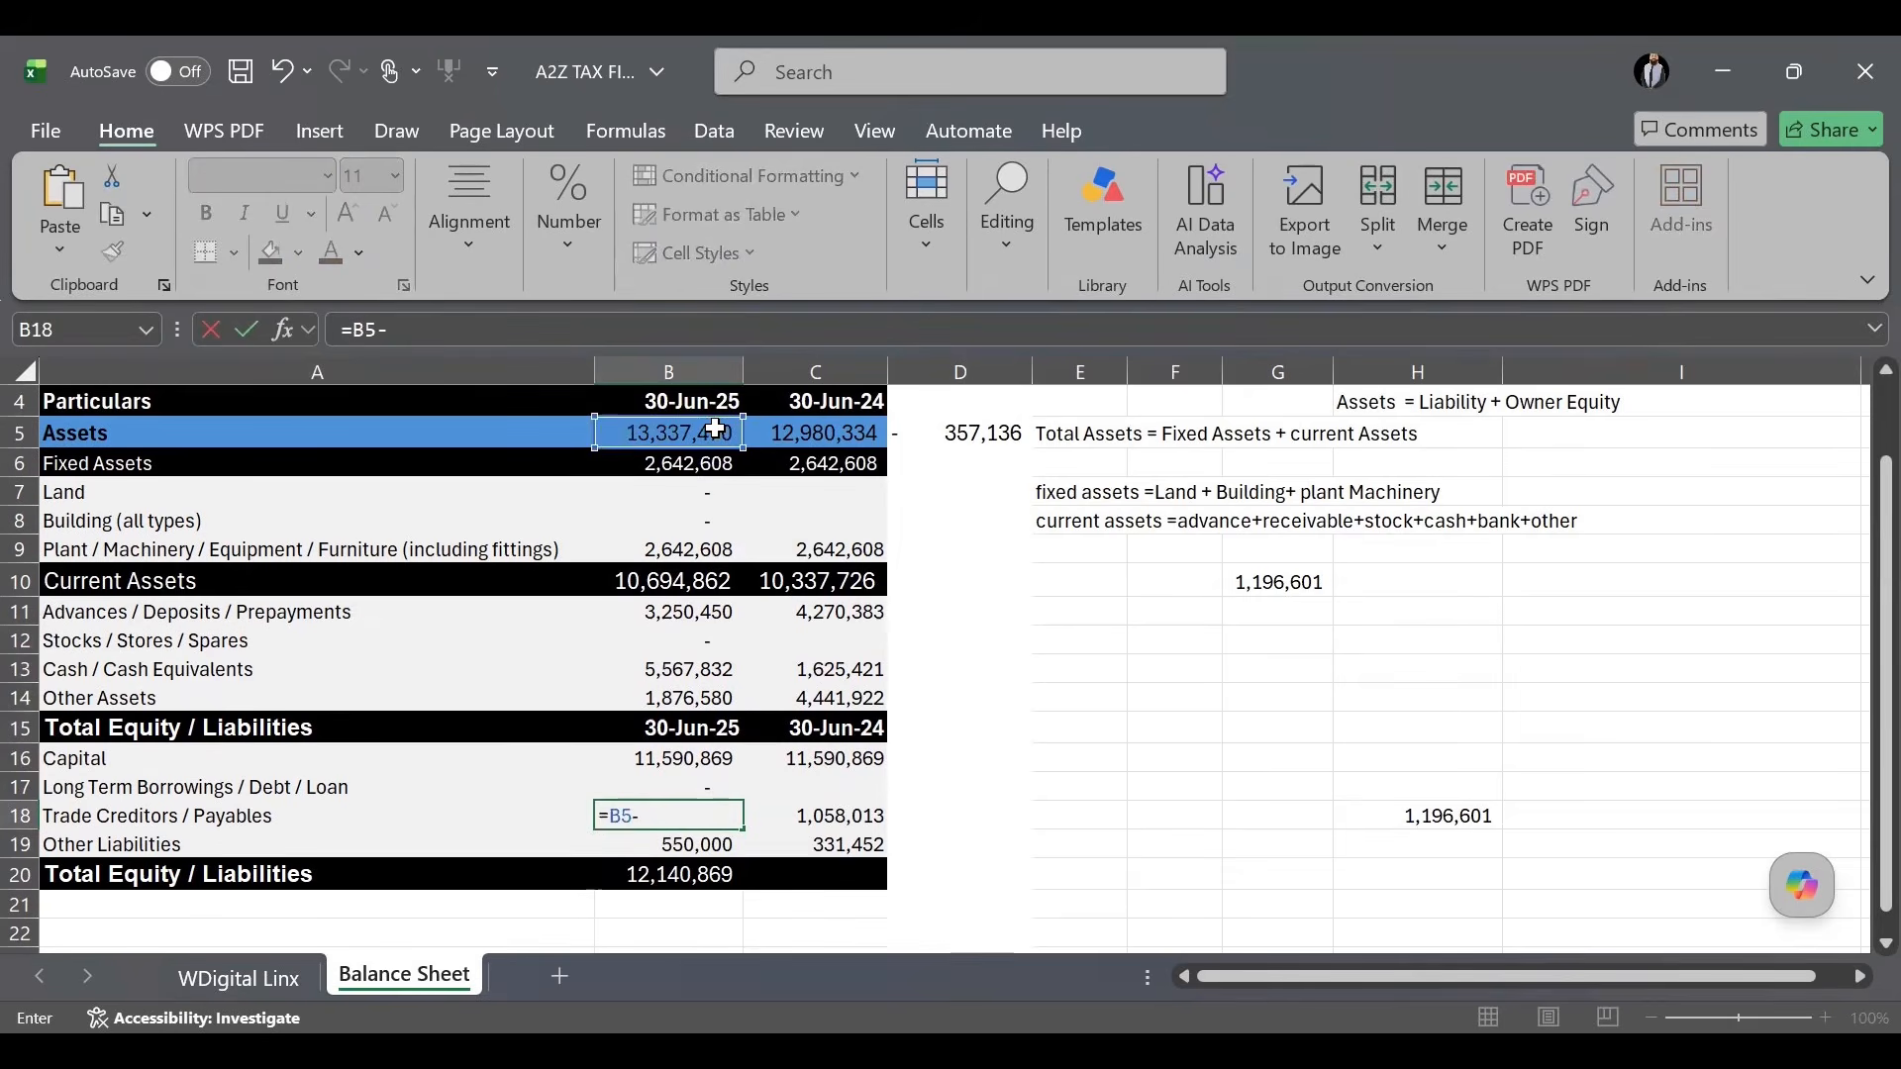
click(638, 880)
key(Return)
click(1138, 677)
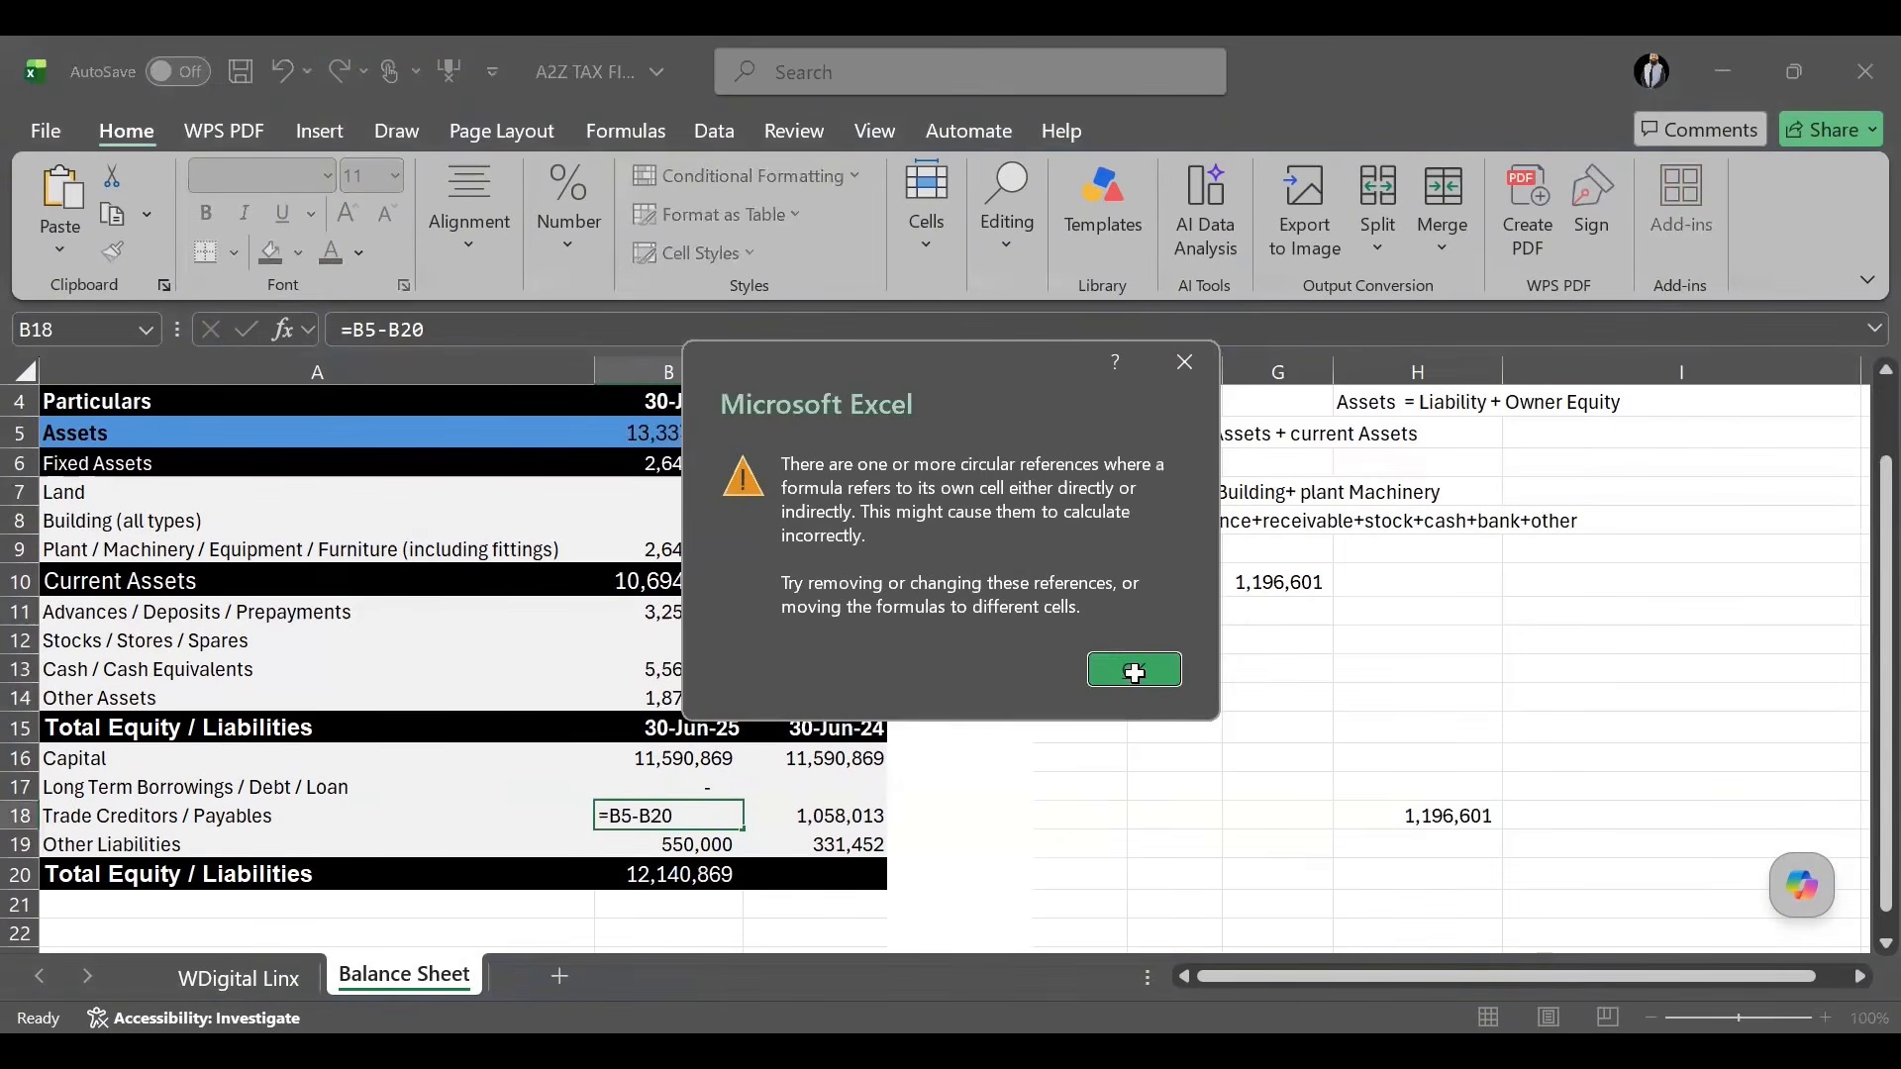
click(1133, 793)
key(ctrl+z)
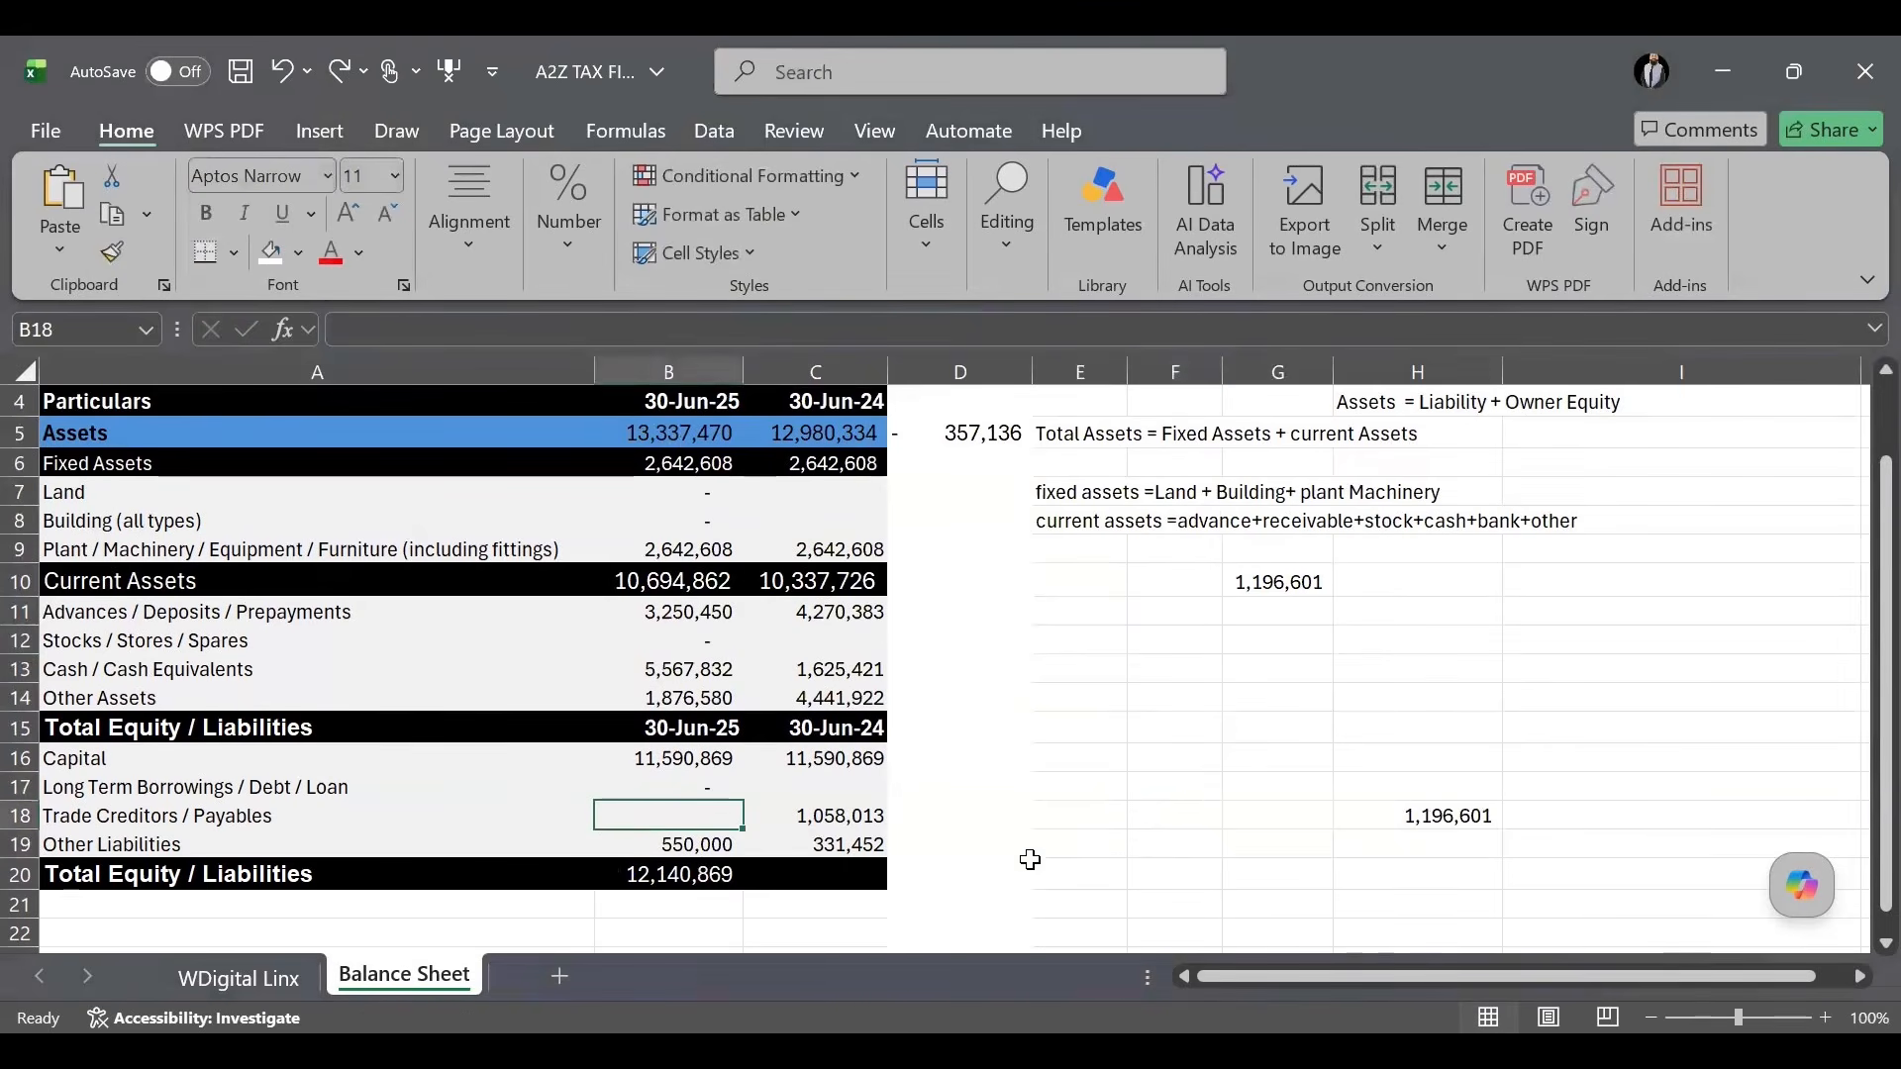
Calculate the assets-minus-equity shortfall with =B5-B20 in an empty side cell.
click(1029, 846)
text(=)
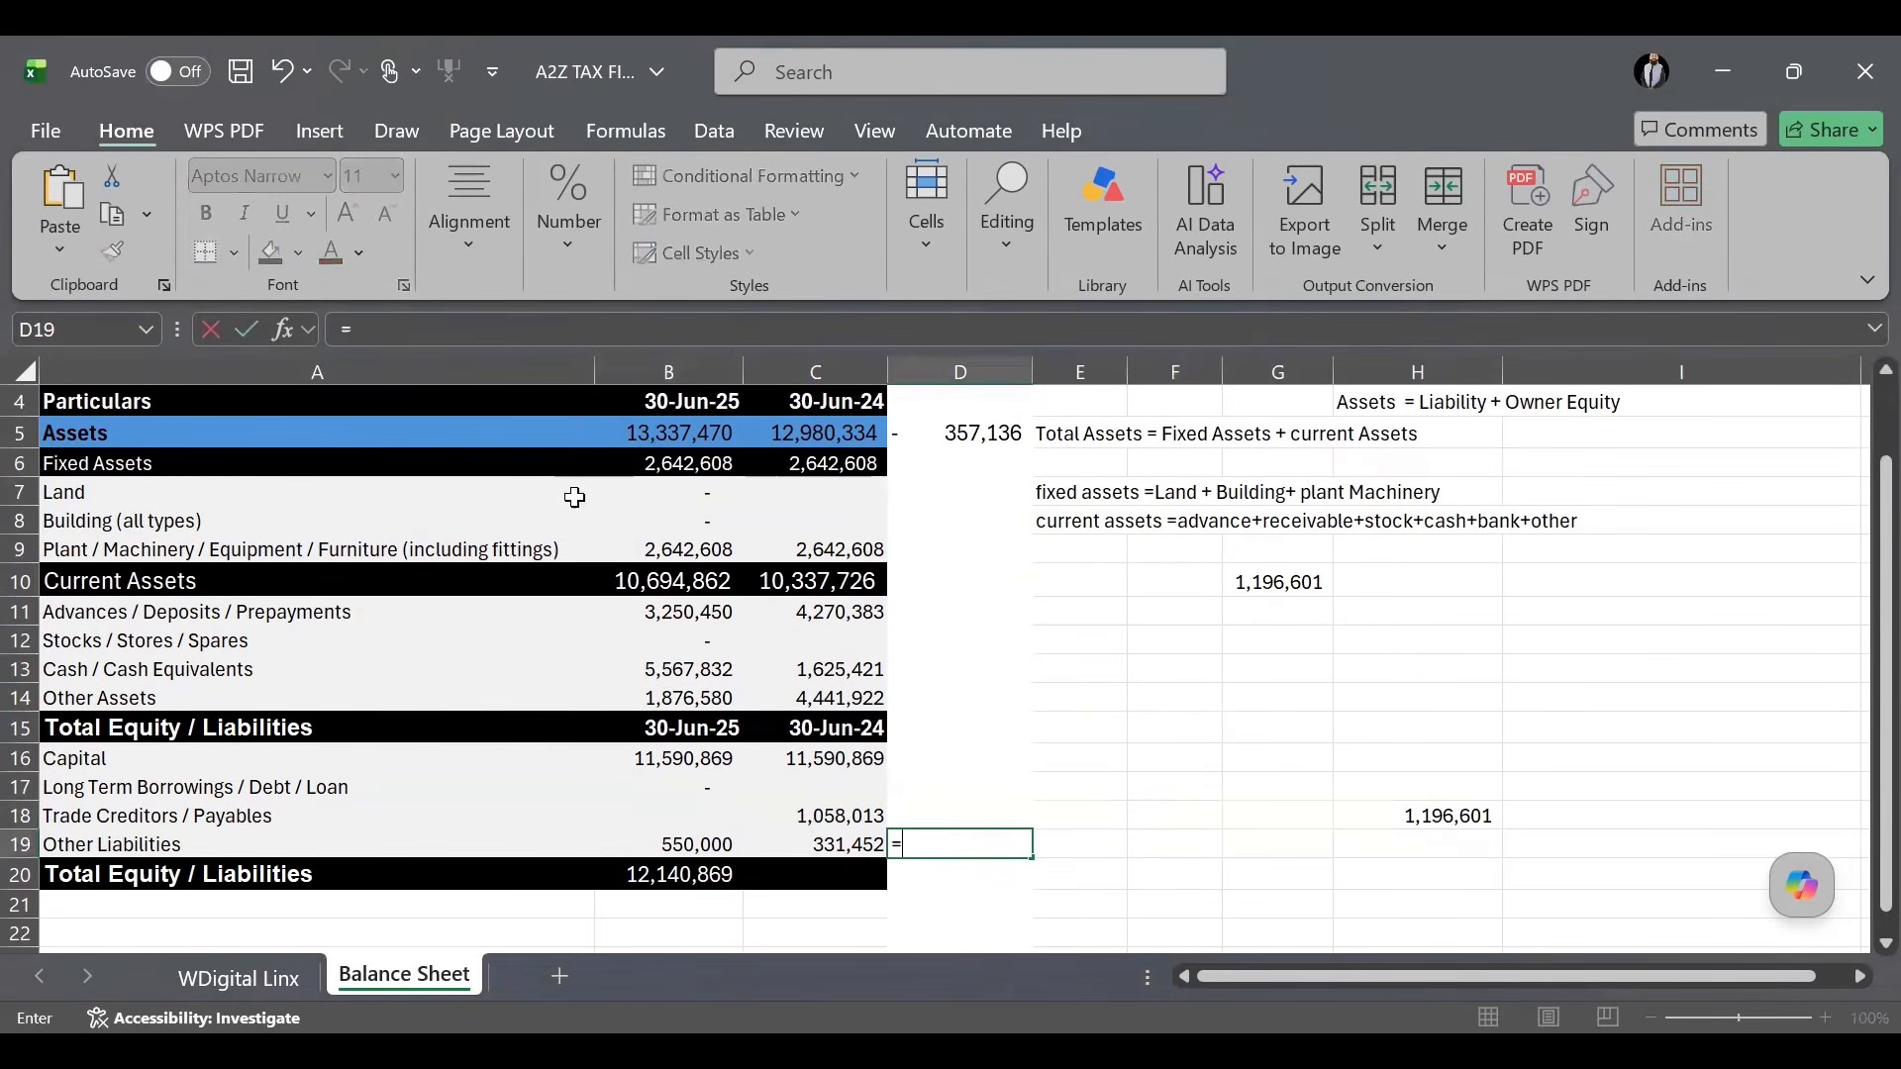
click(673, 436)
text(-)
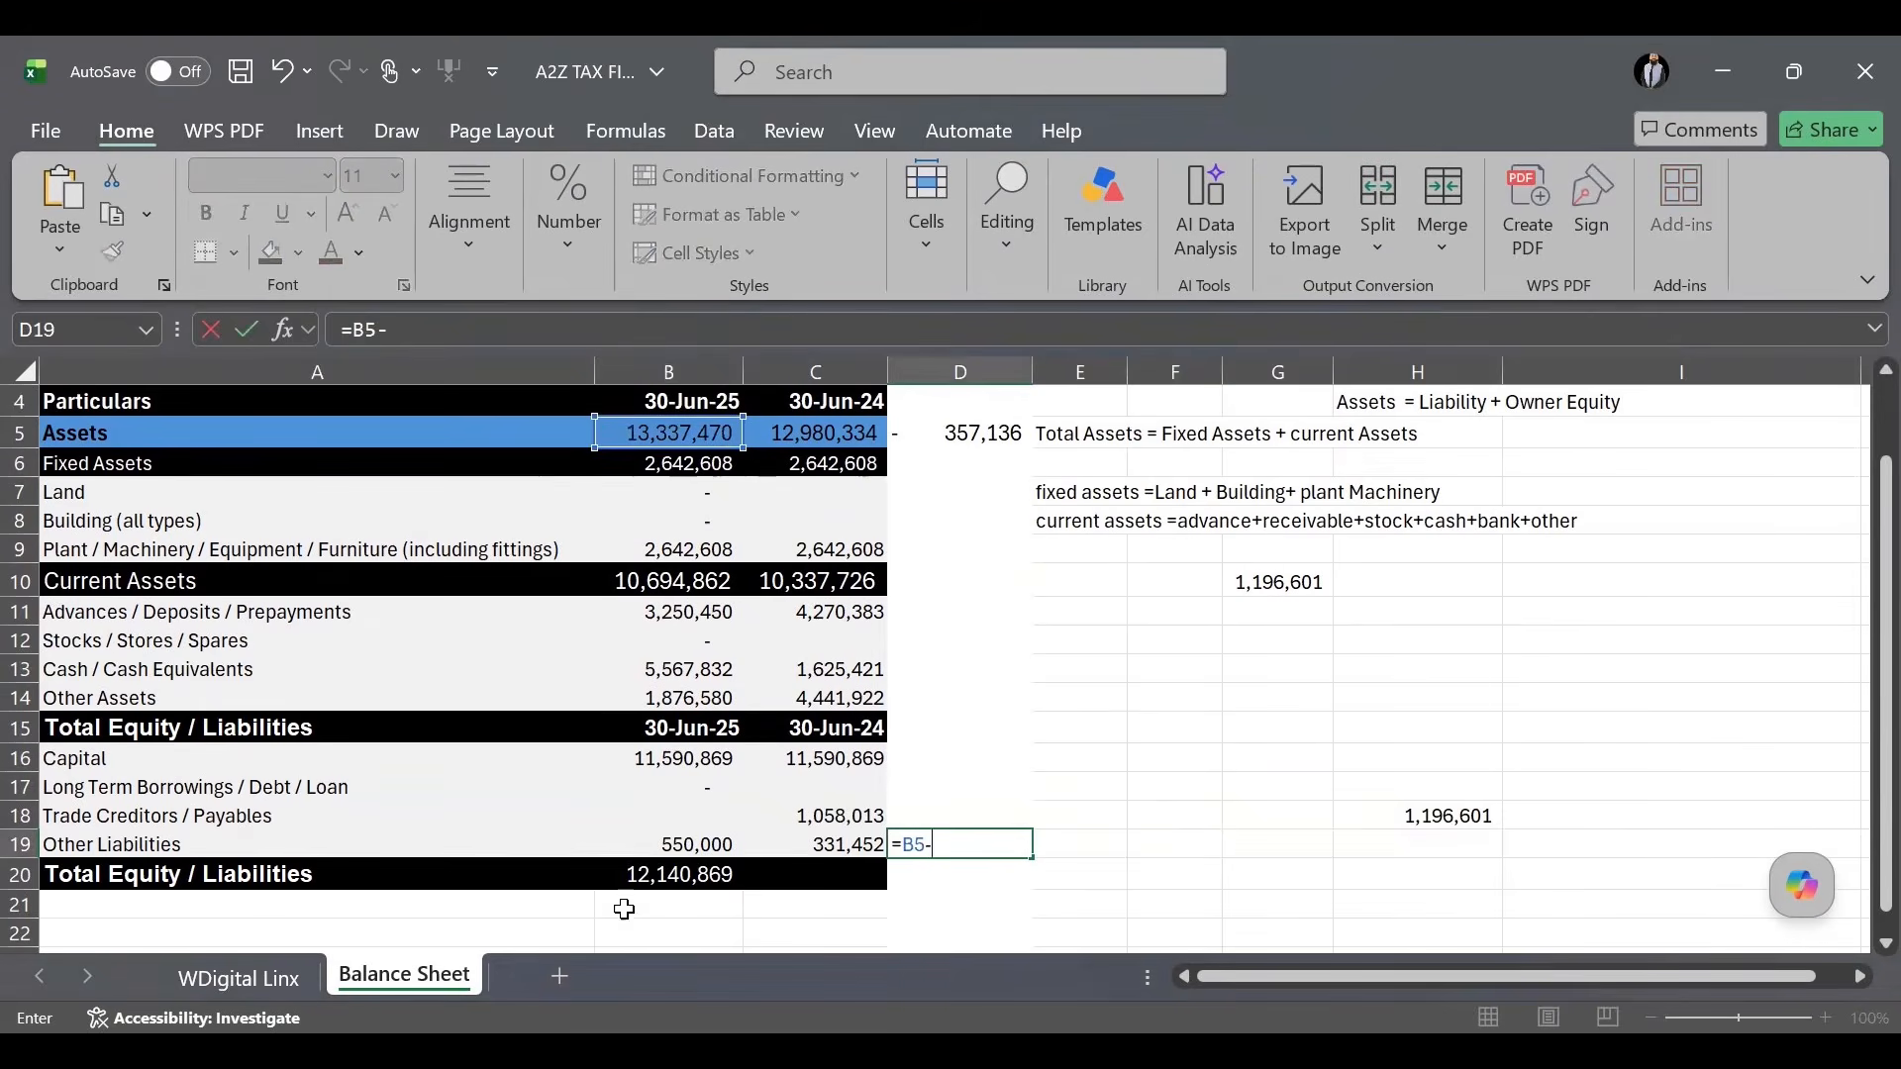
click(639, 876)
key(Return)
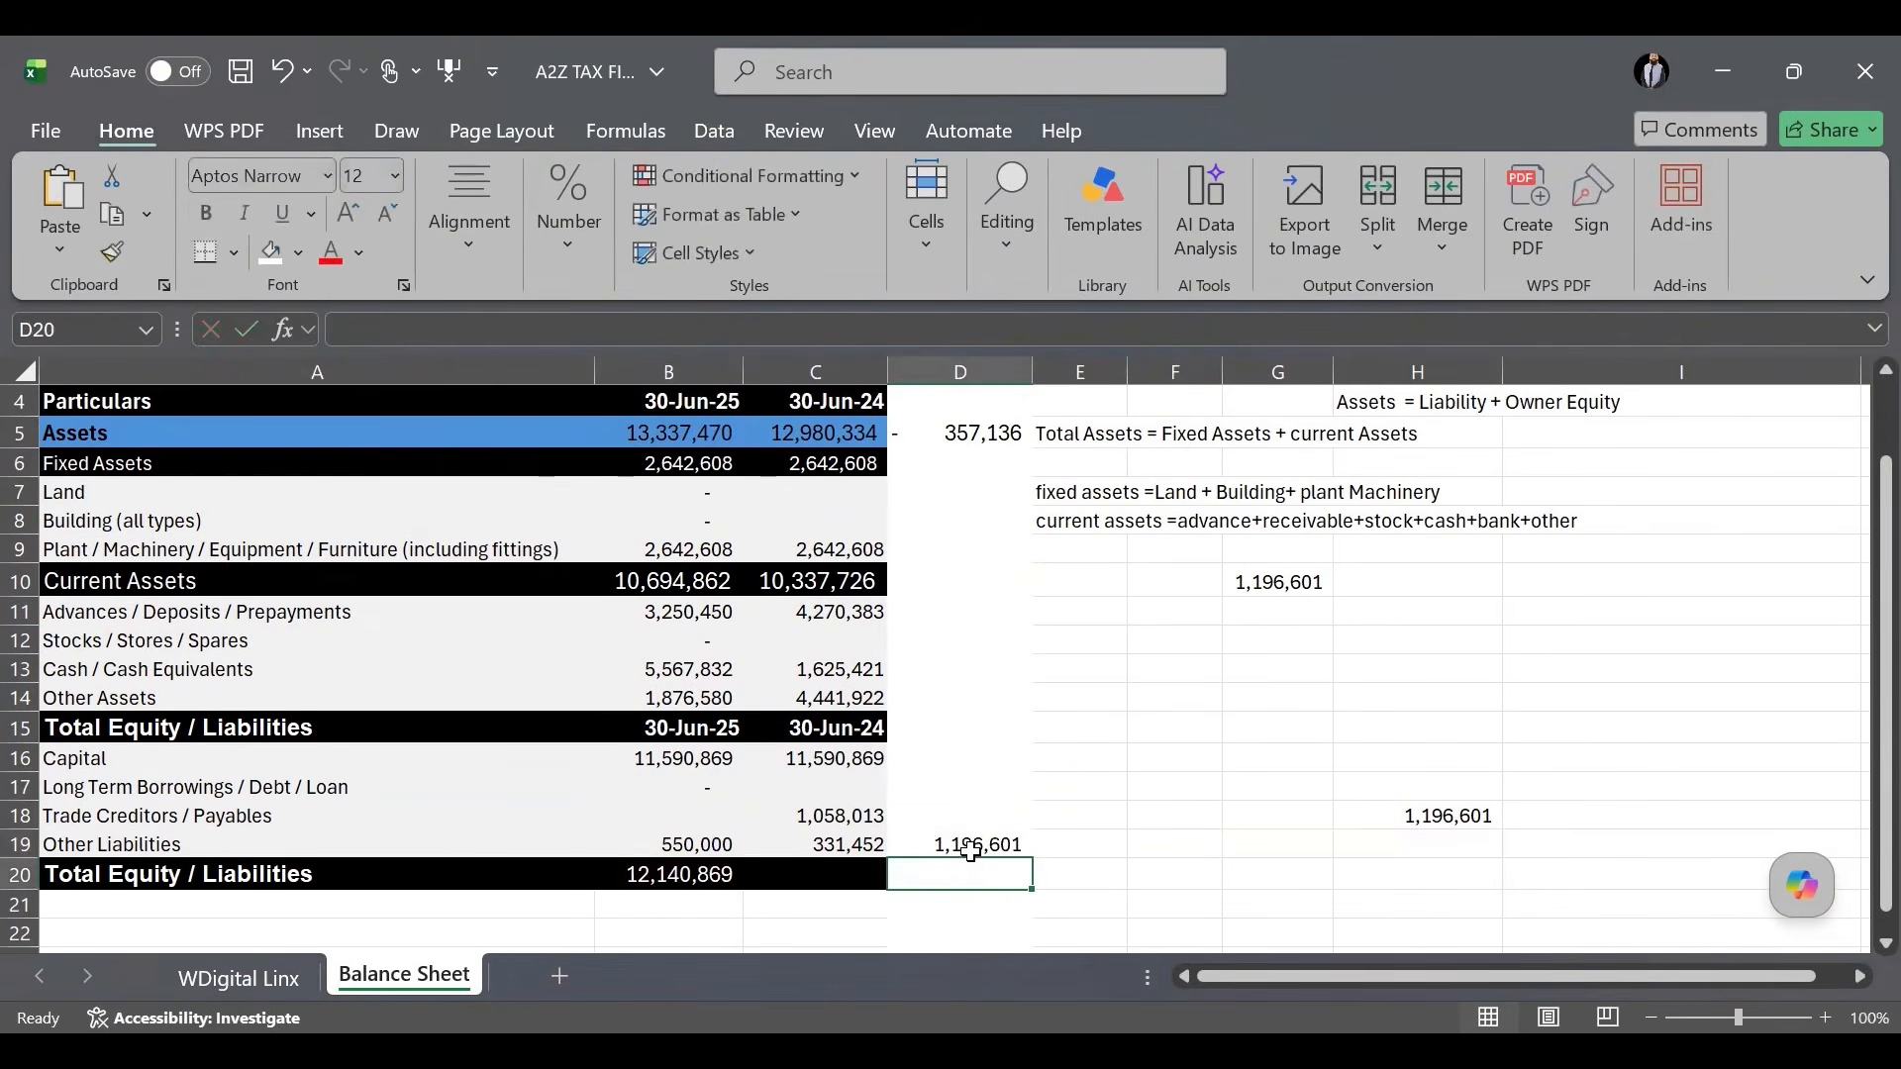
Enter 1,196,601 as 30-Jun-25 trade creditors, bringing both totals to 13,337,470.
click(700, 812)
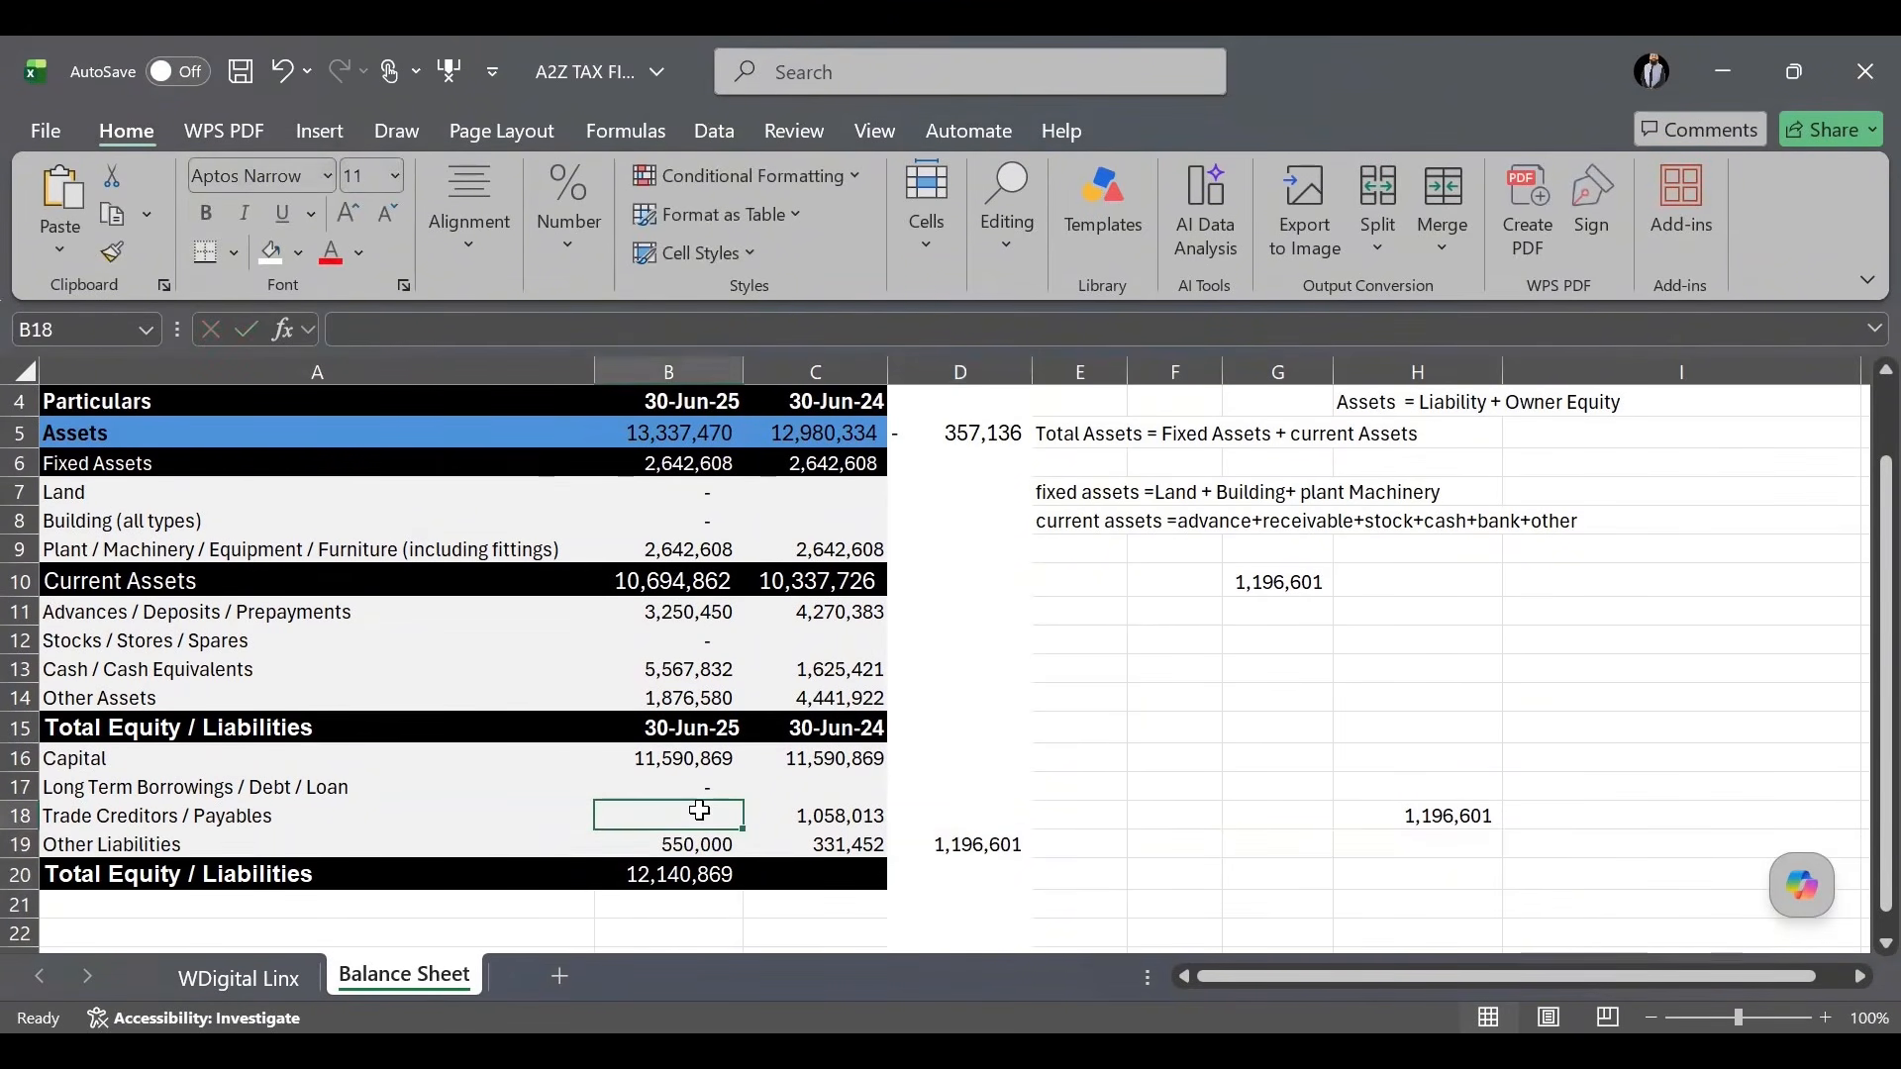
text(1,196)
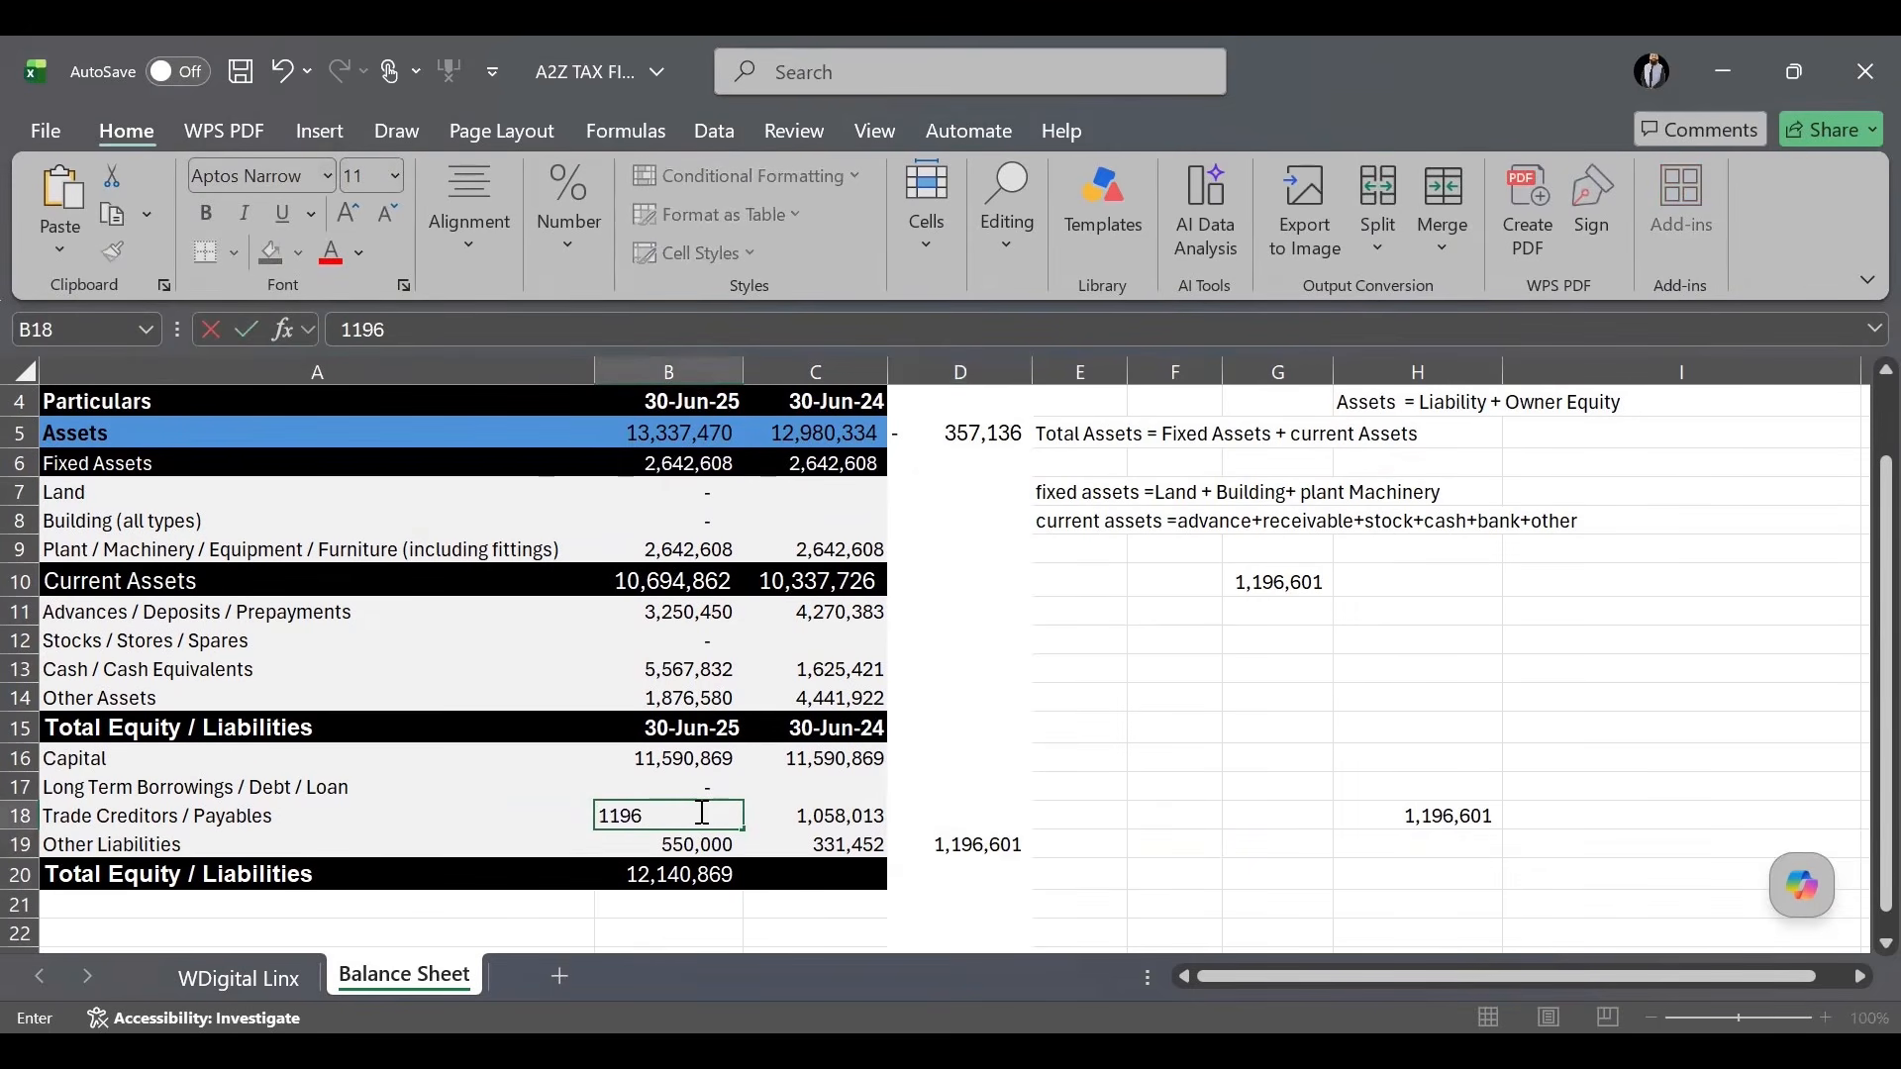
text(,601)
key(Return)
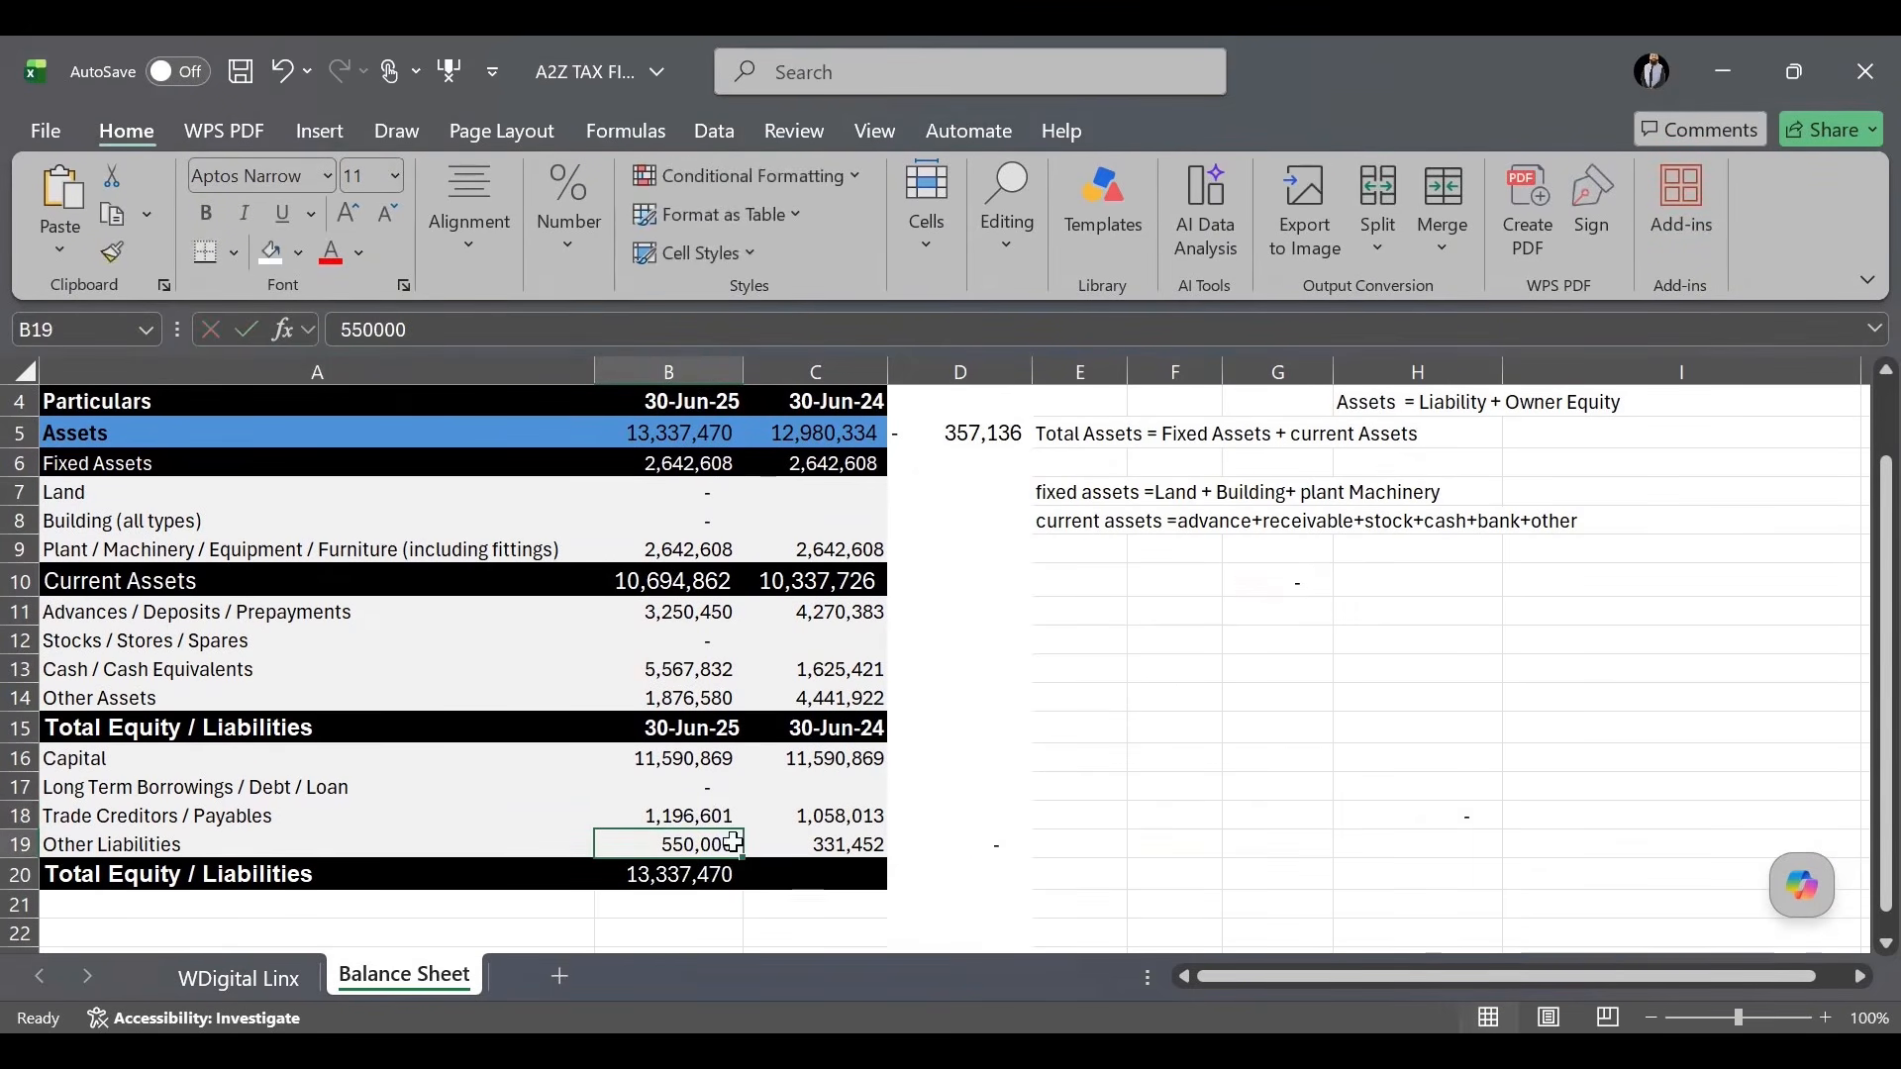
click(692, 890)
click(700, 427)
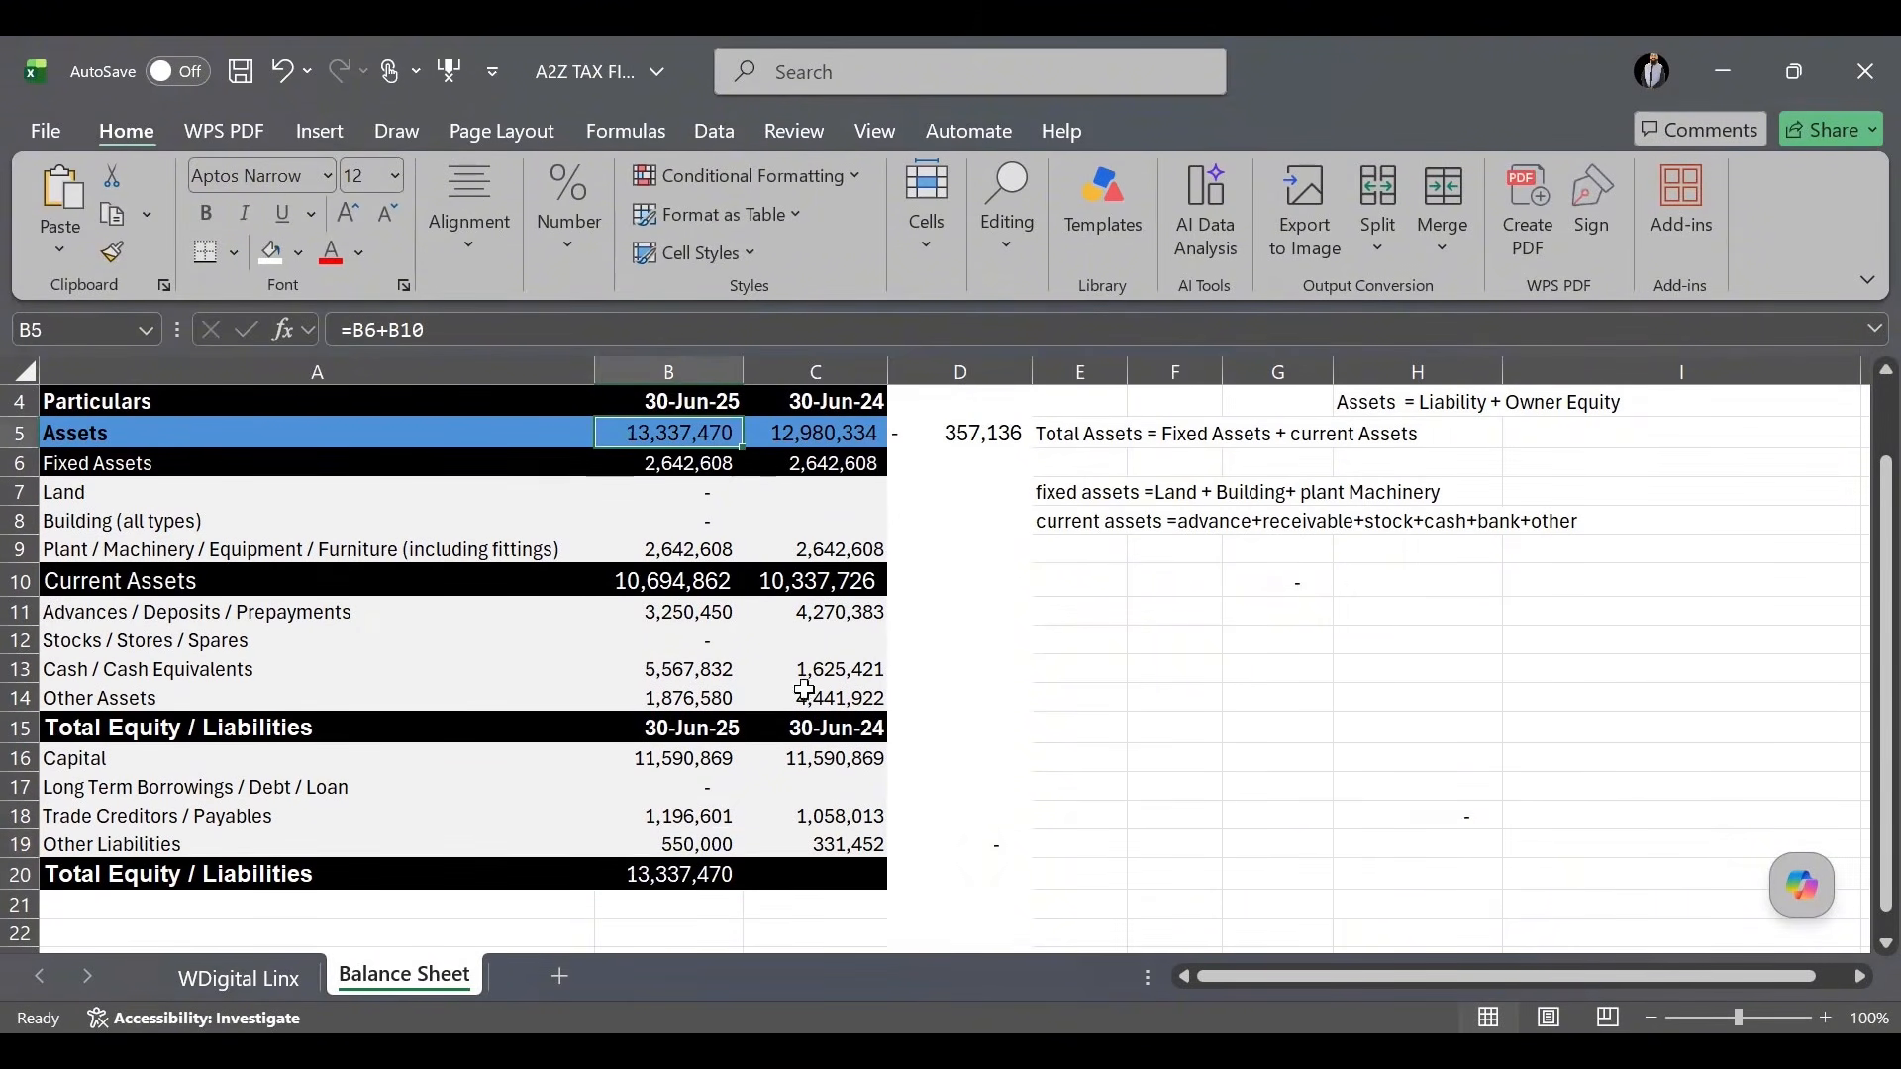
Delete the assets difference check formula from D5.
click(965, 448)
key(Delete)
click(1094, 693)
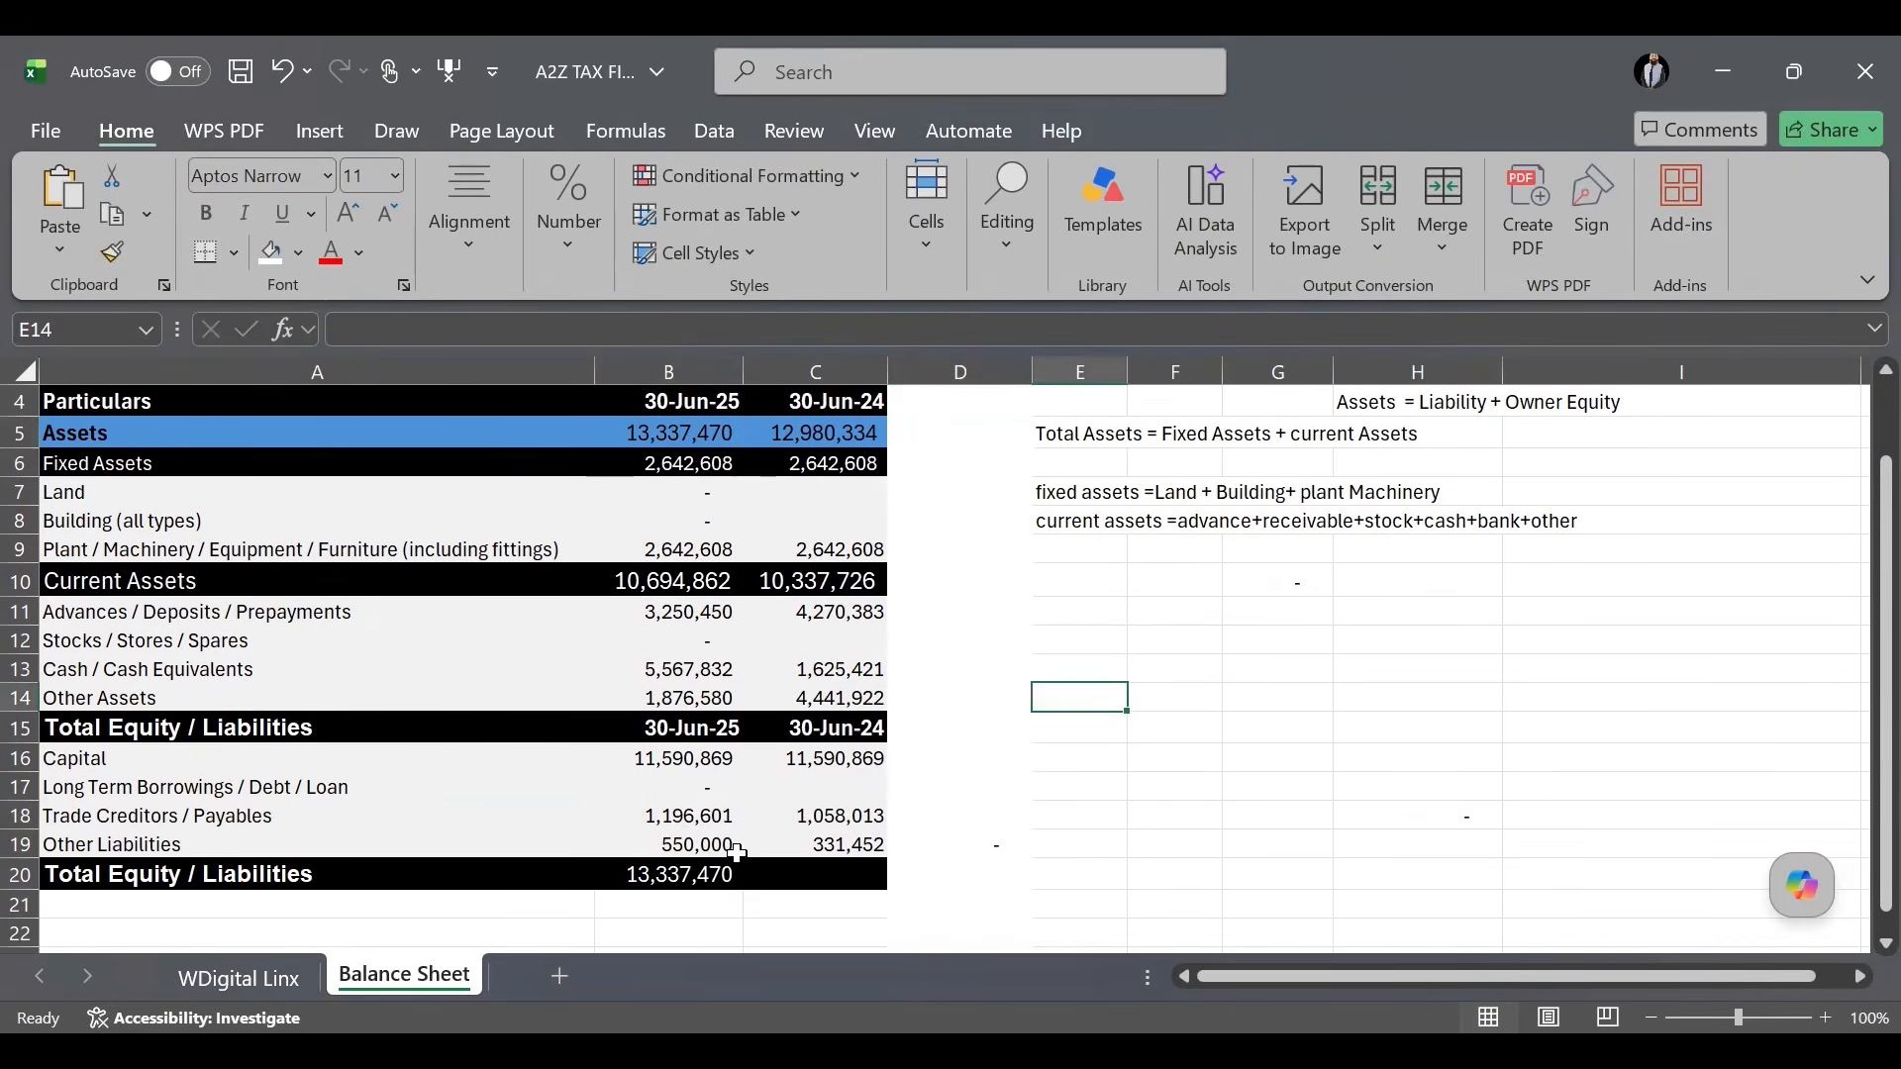
scroll(708, 762, up, 1)
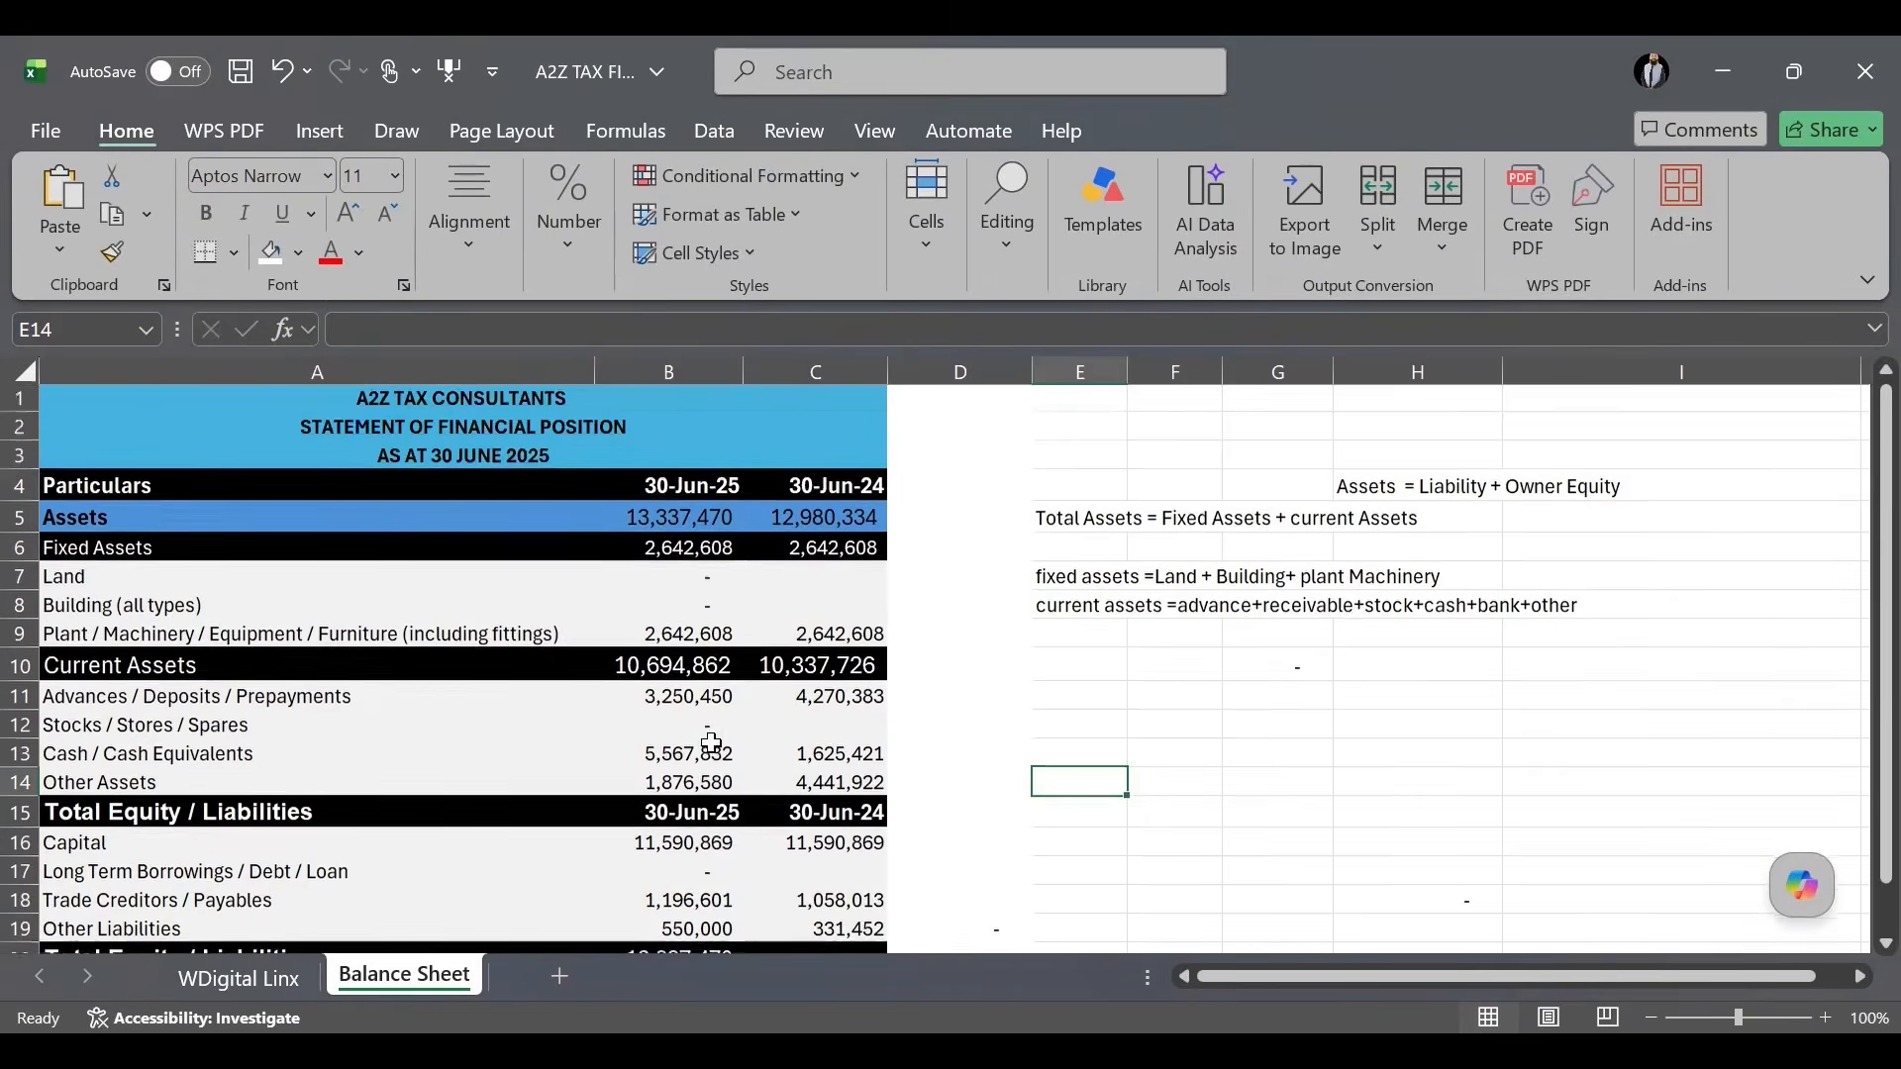
Review the B5 assets and B20 equity/liabilities total formulas, then open the WDigital Linx sheet.
click(694, 524)
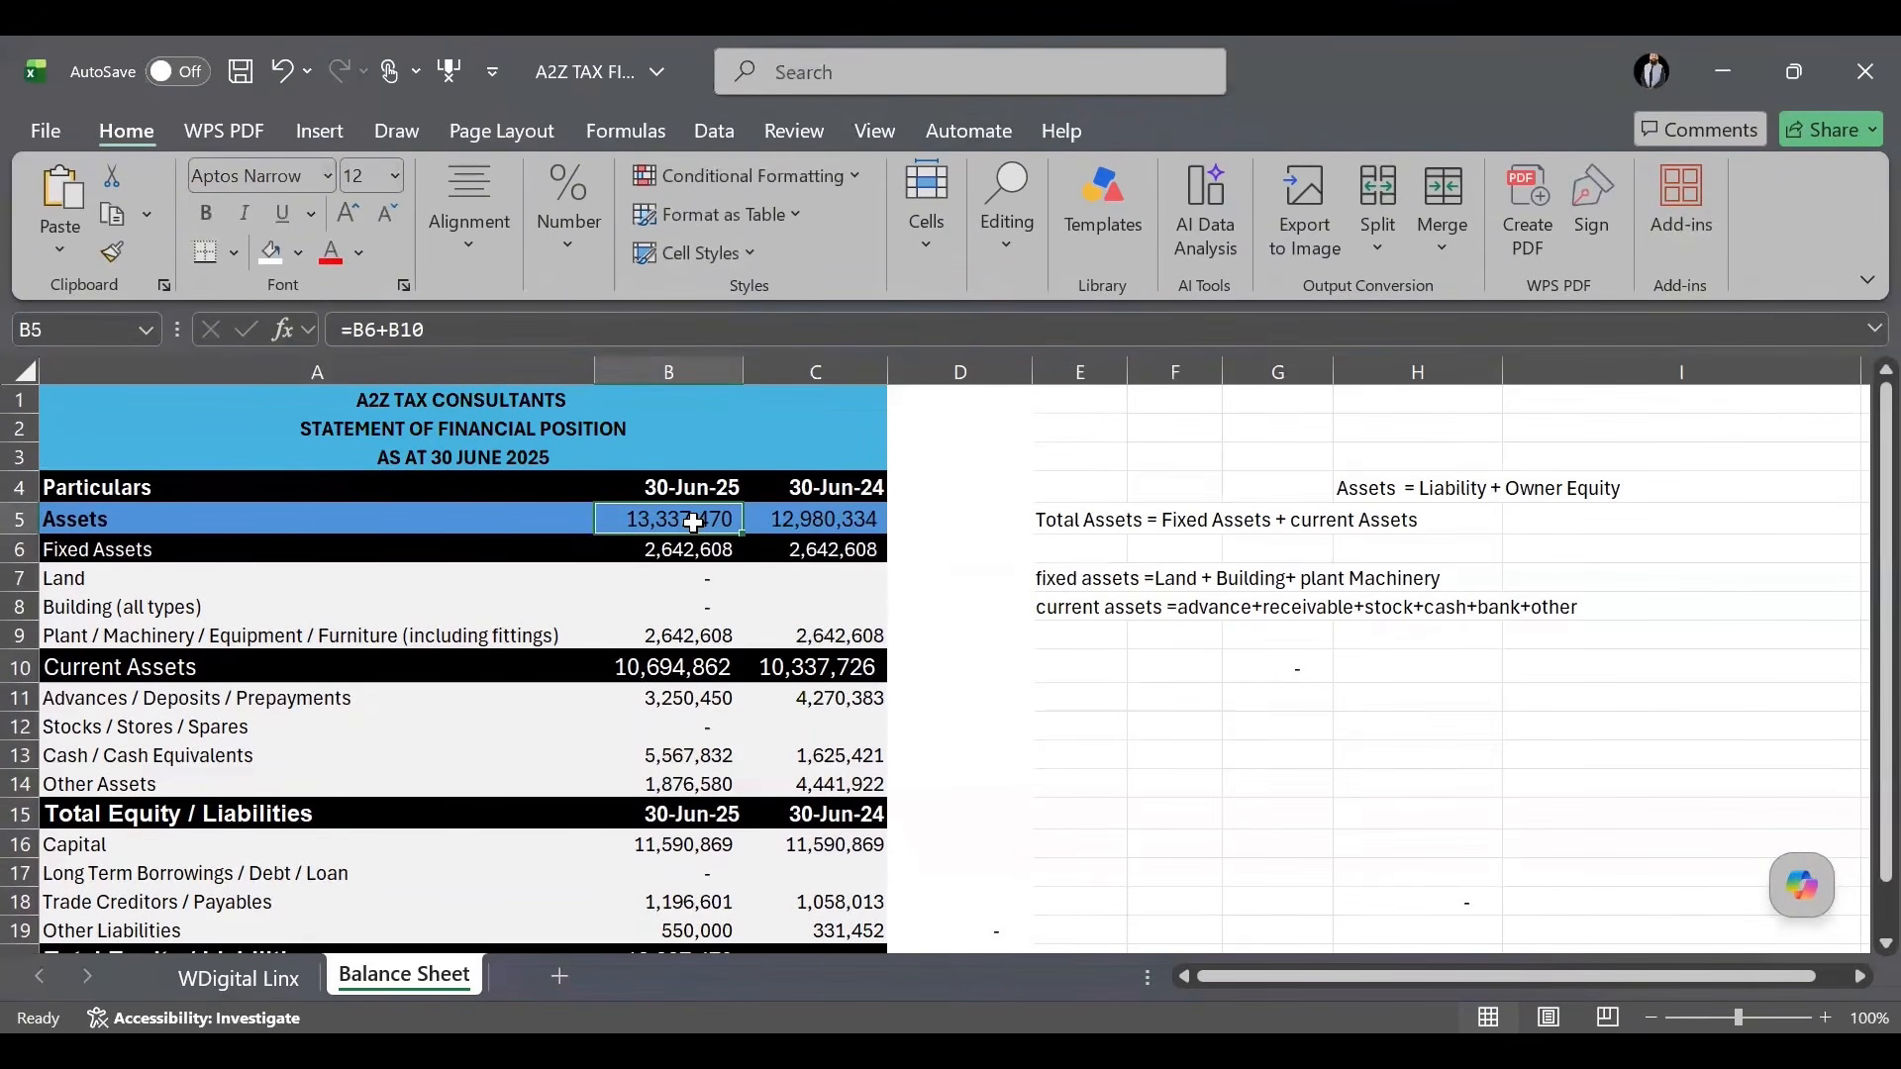
scroll(693, 704, down, 3)
click(683, 704)
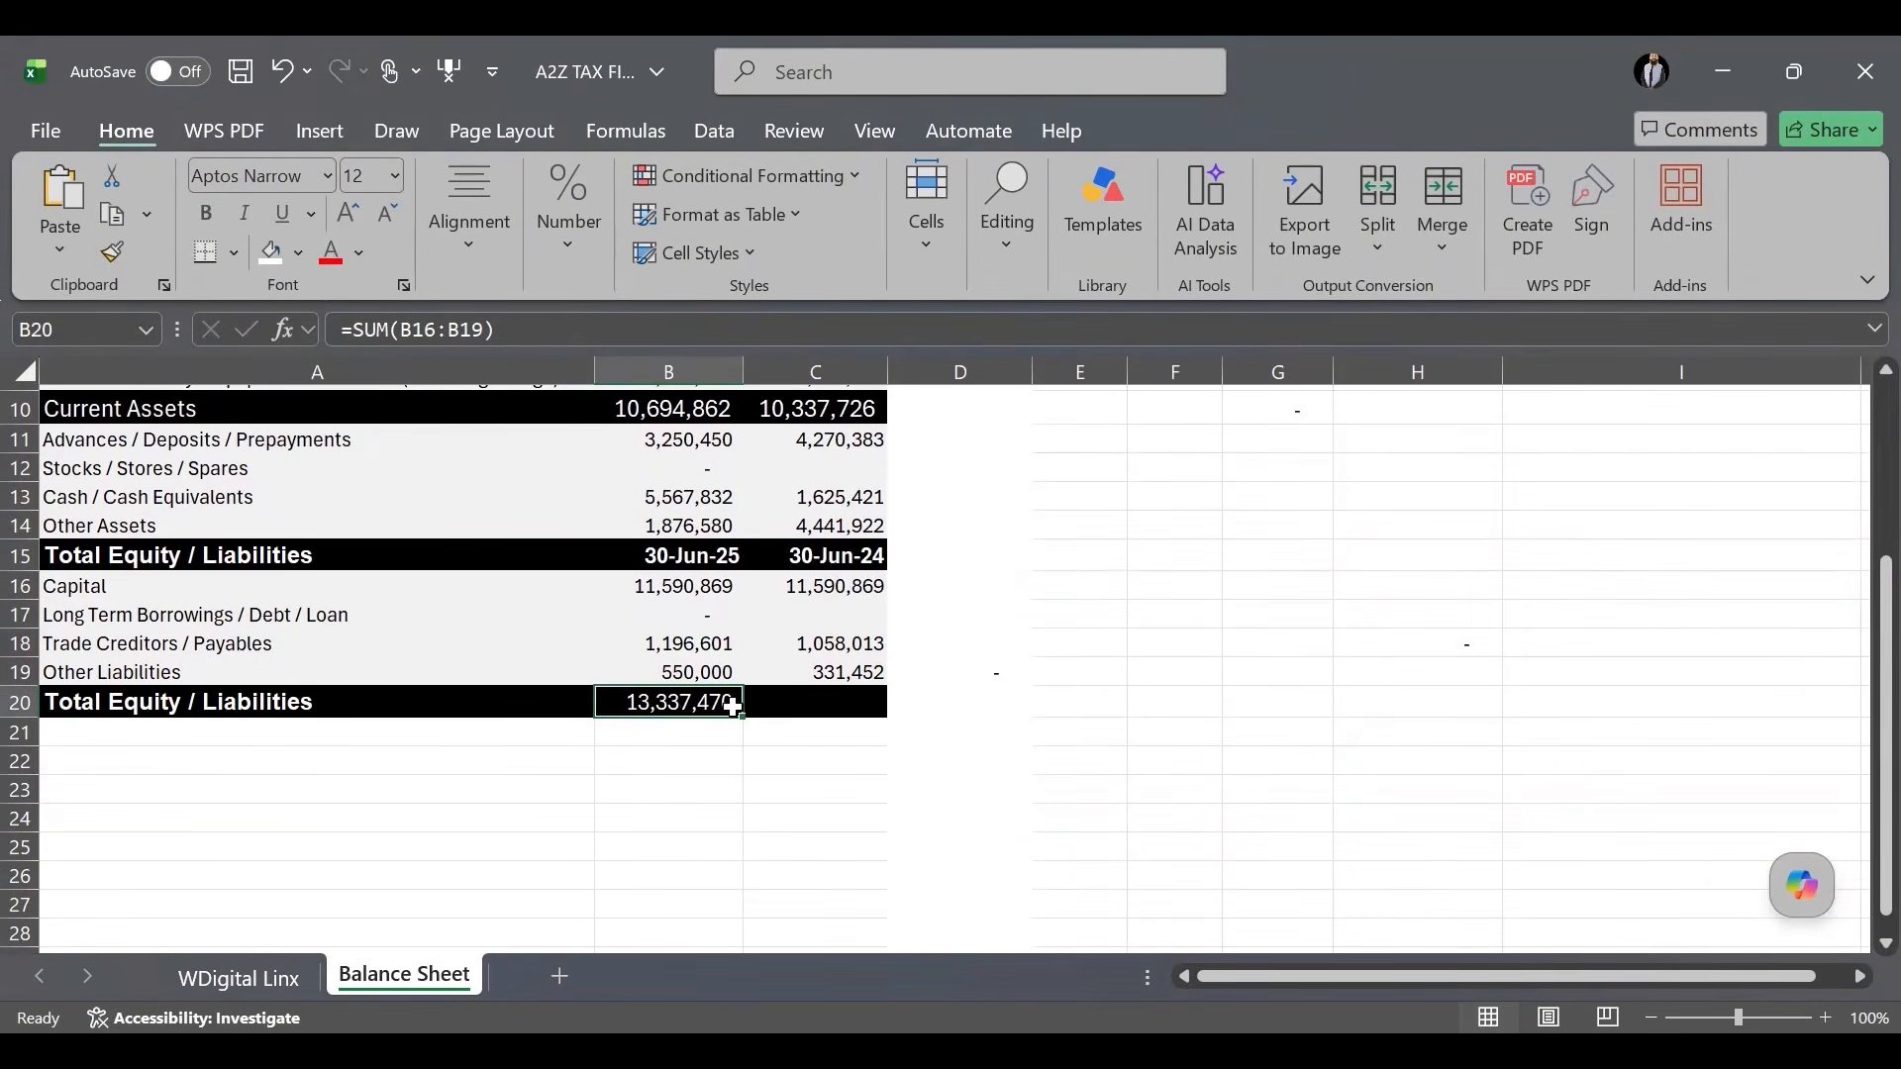
click(1133, 763)
click(265, 966)
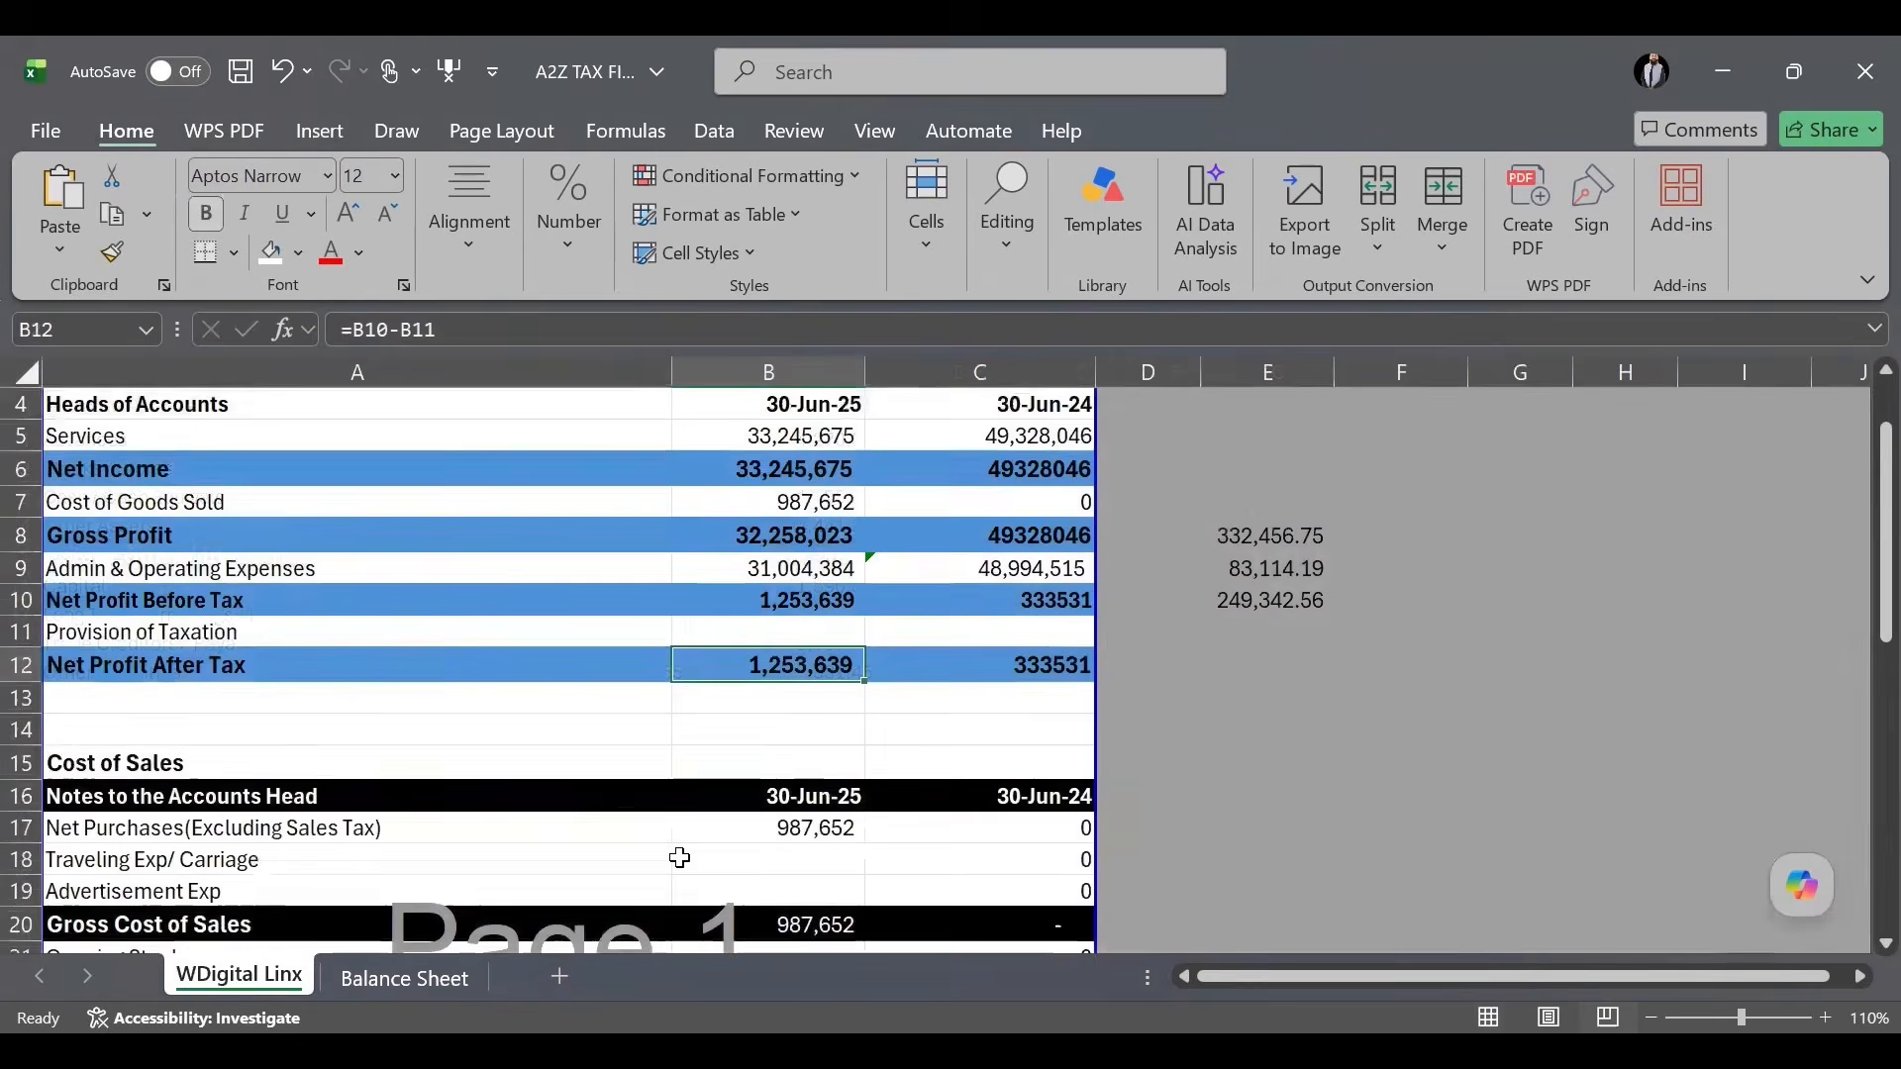
click(1271, 837)
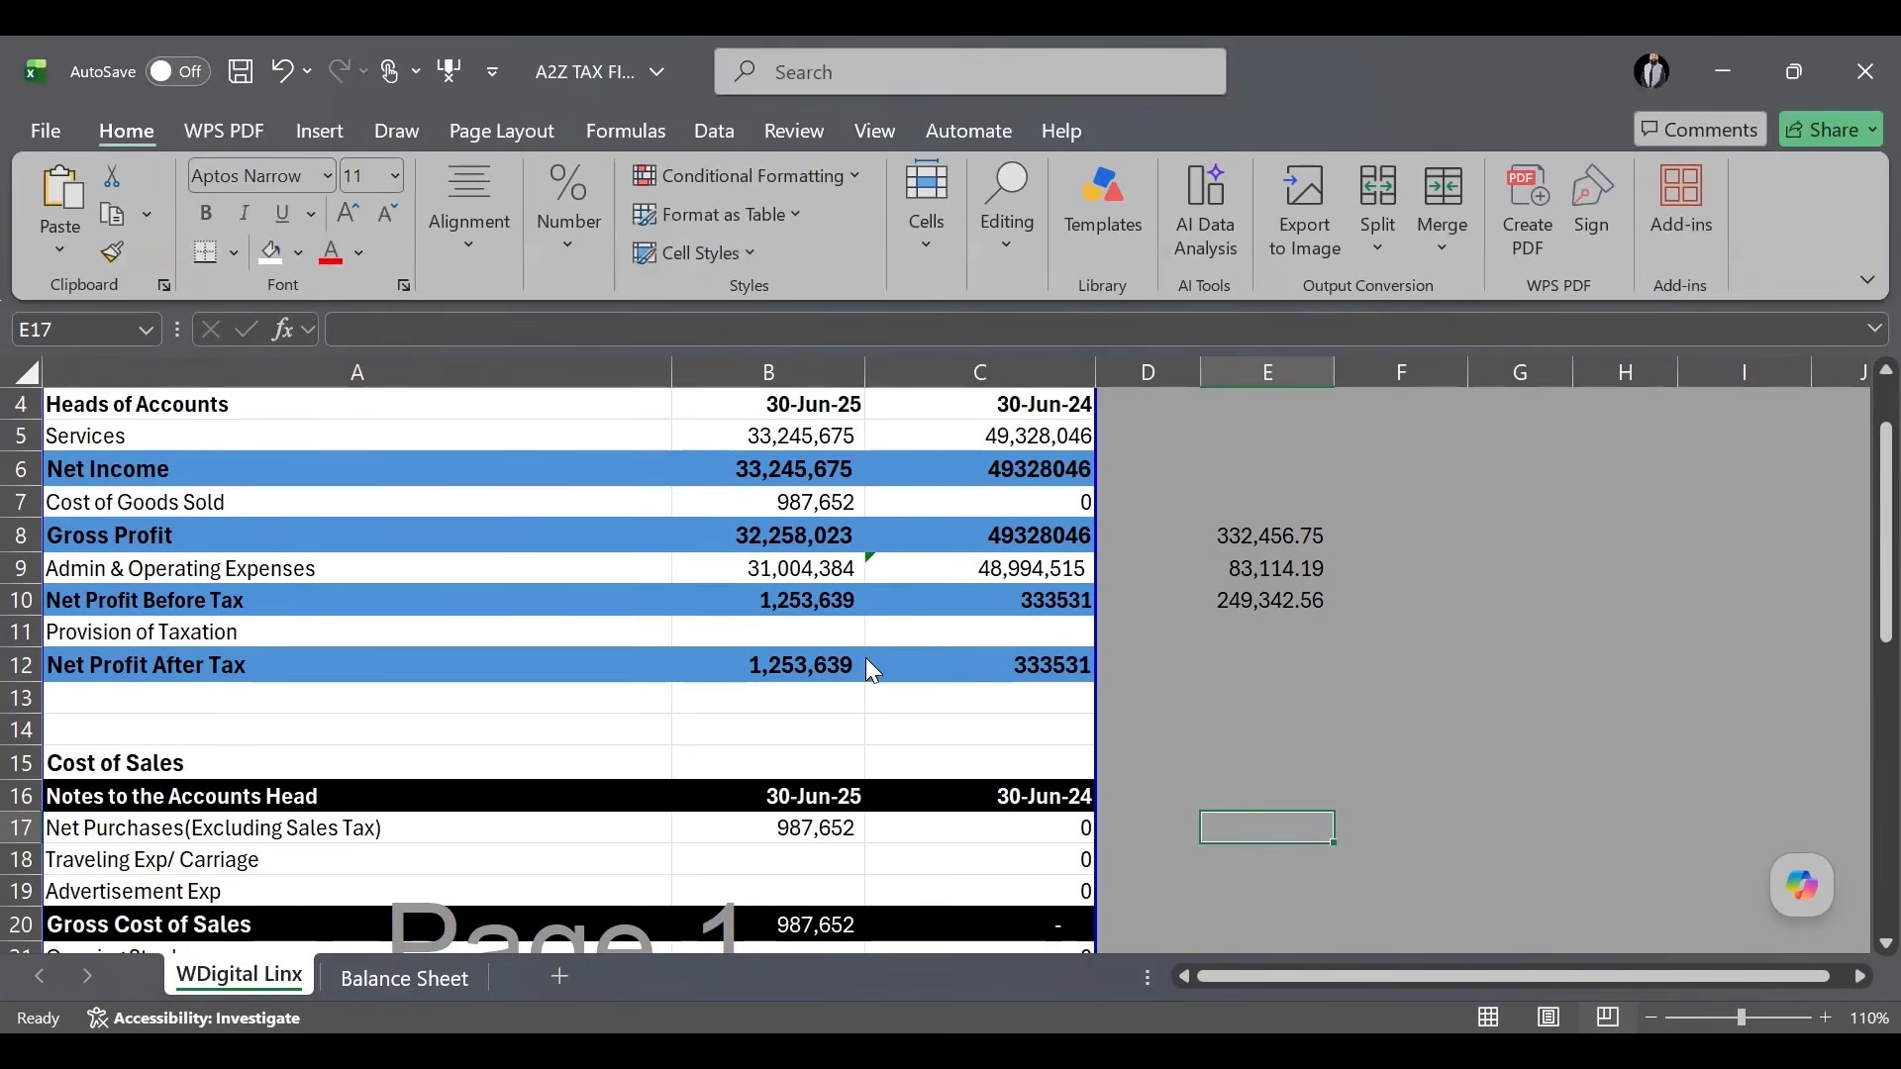
Glance at the IRIS 2025 return's attachments and the workbook, then show the Business Assets / Equity / Liabilities table.
key(alt+Tab)
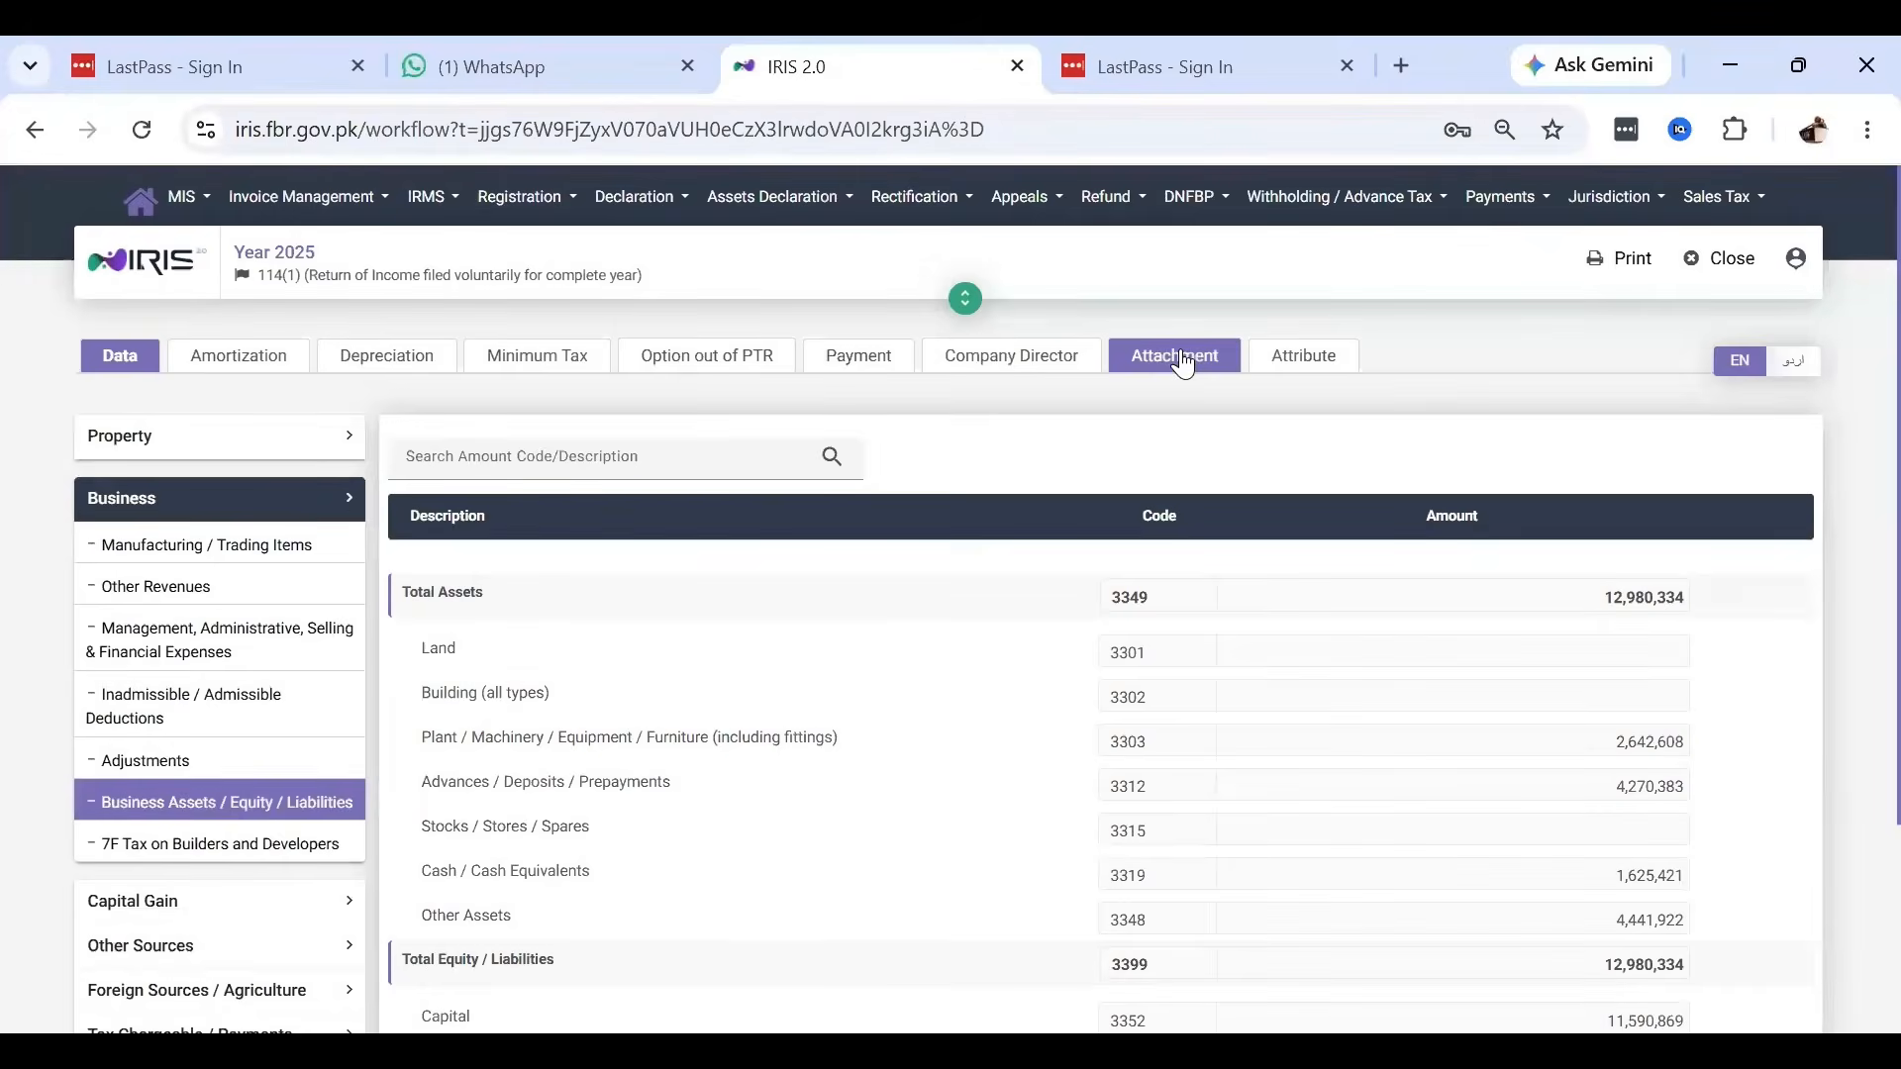
click(1179, 354)
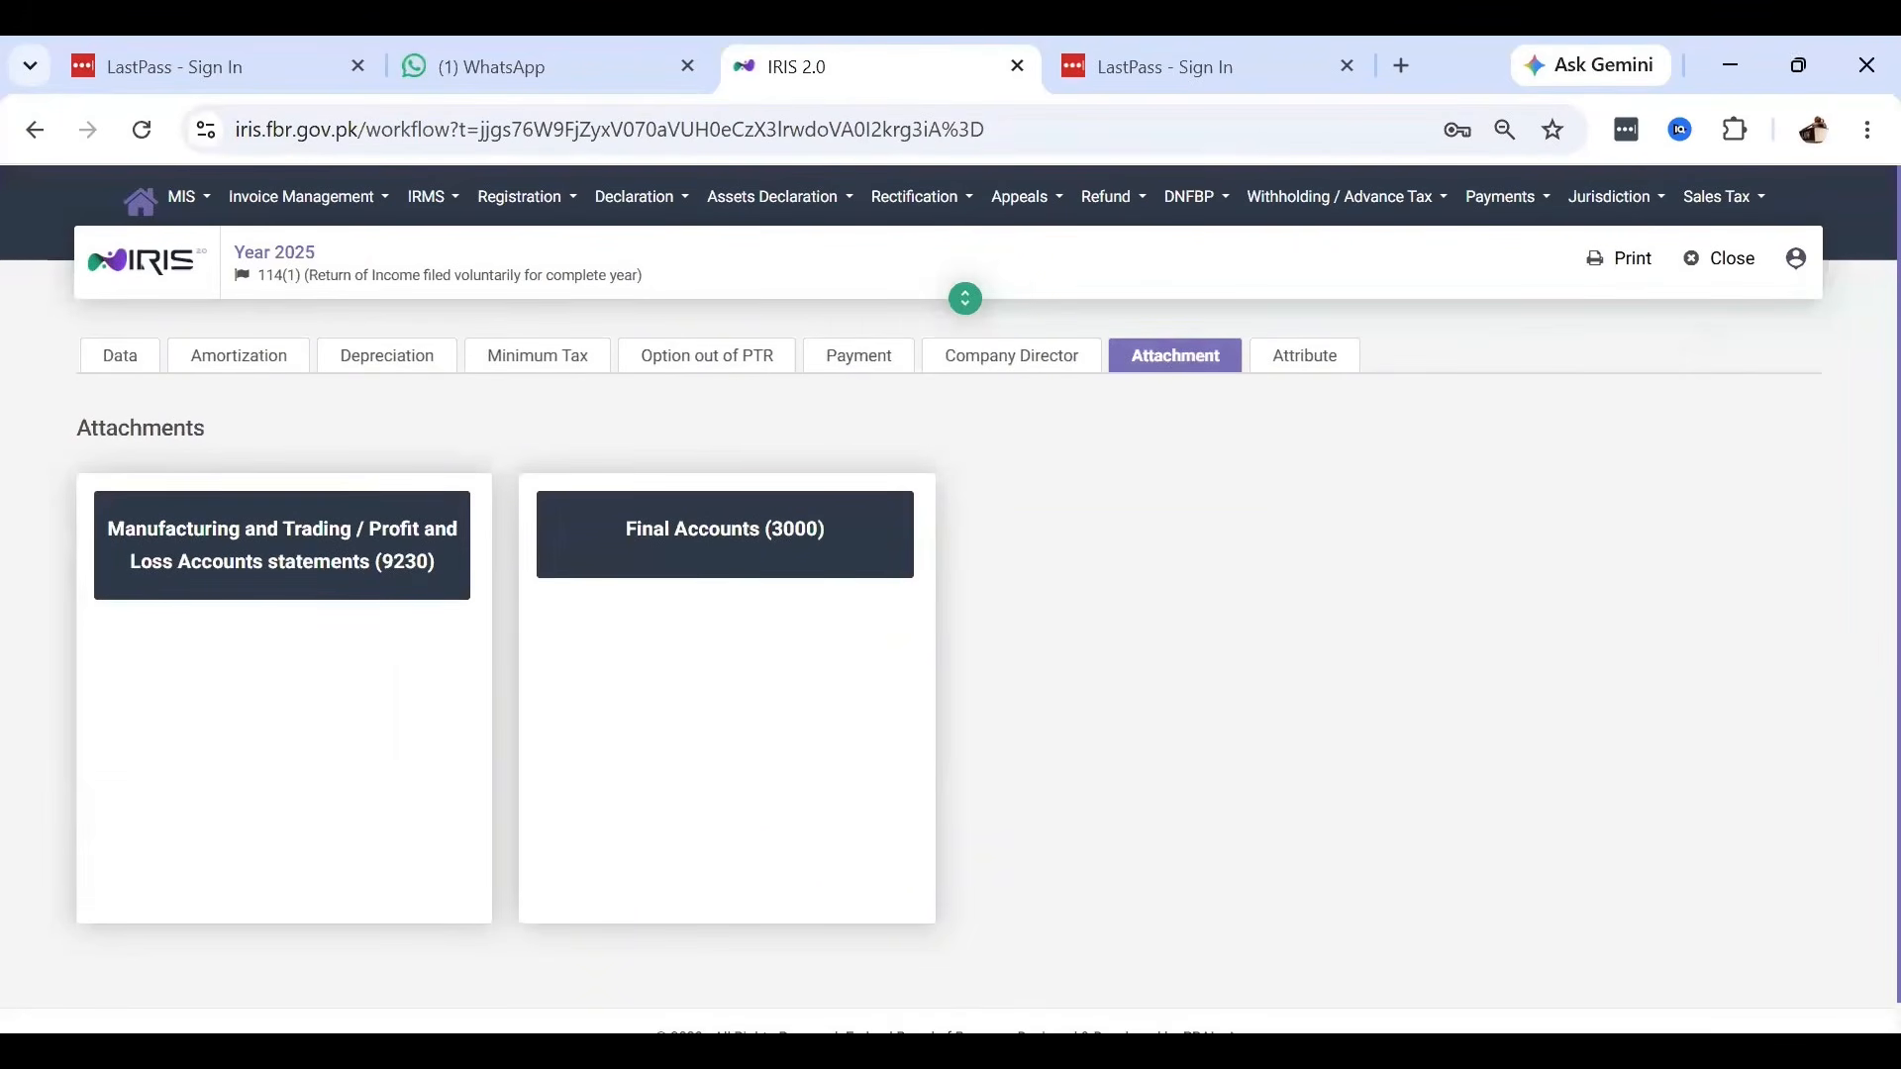
key(alt+Tab)
scroll(778, 739, up, 1)
scroll(778, 740, down, 10)
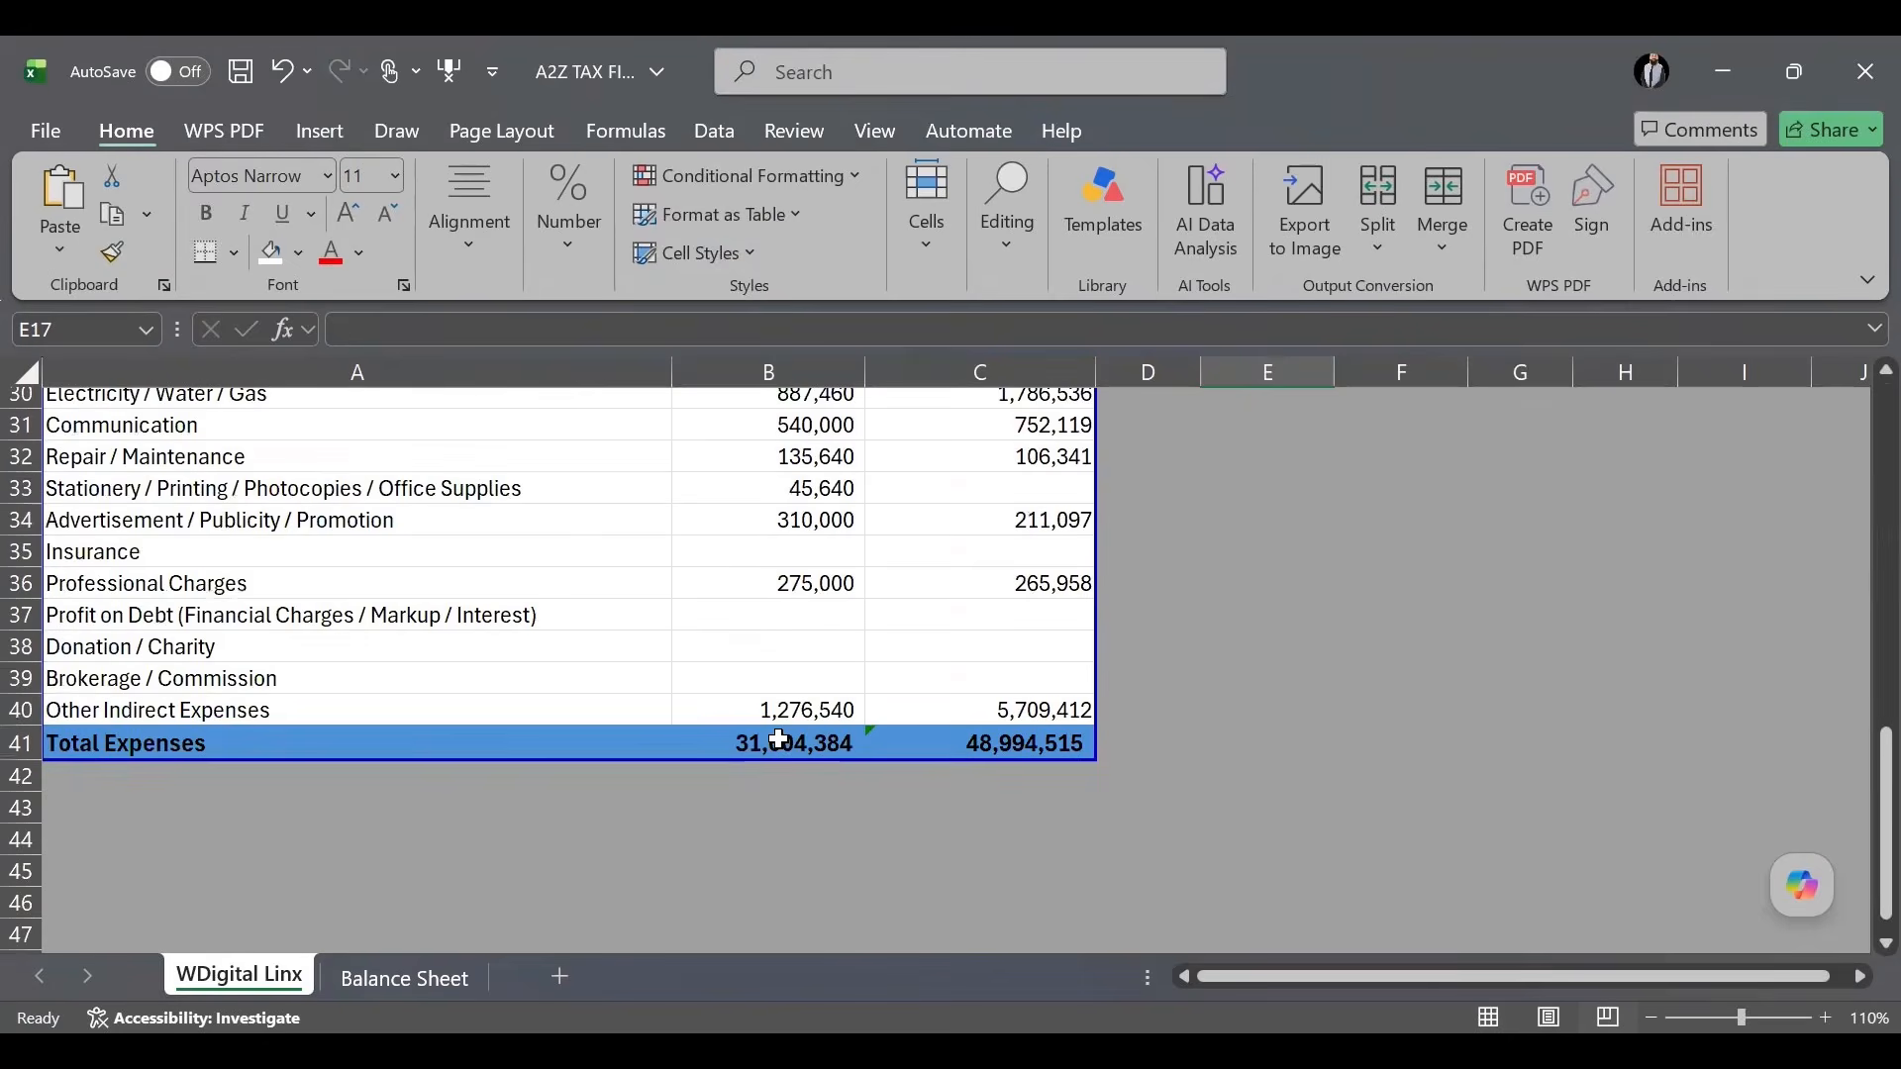
scroll(779, 740, down, 3)
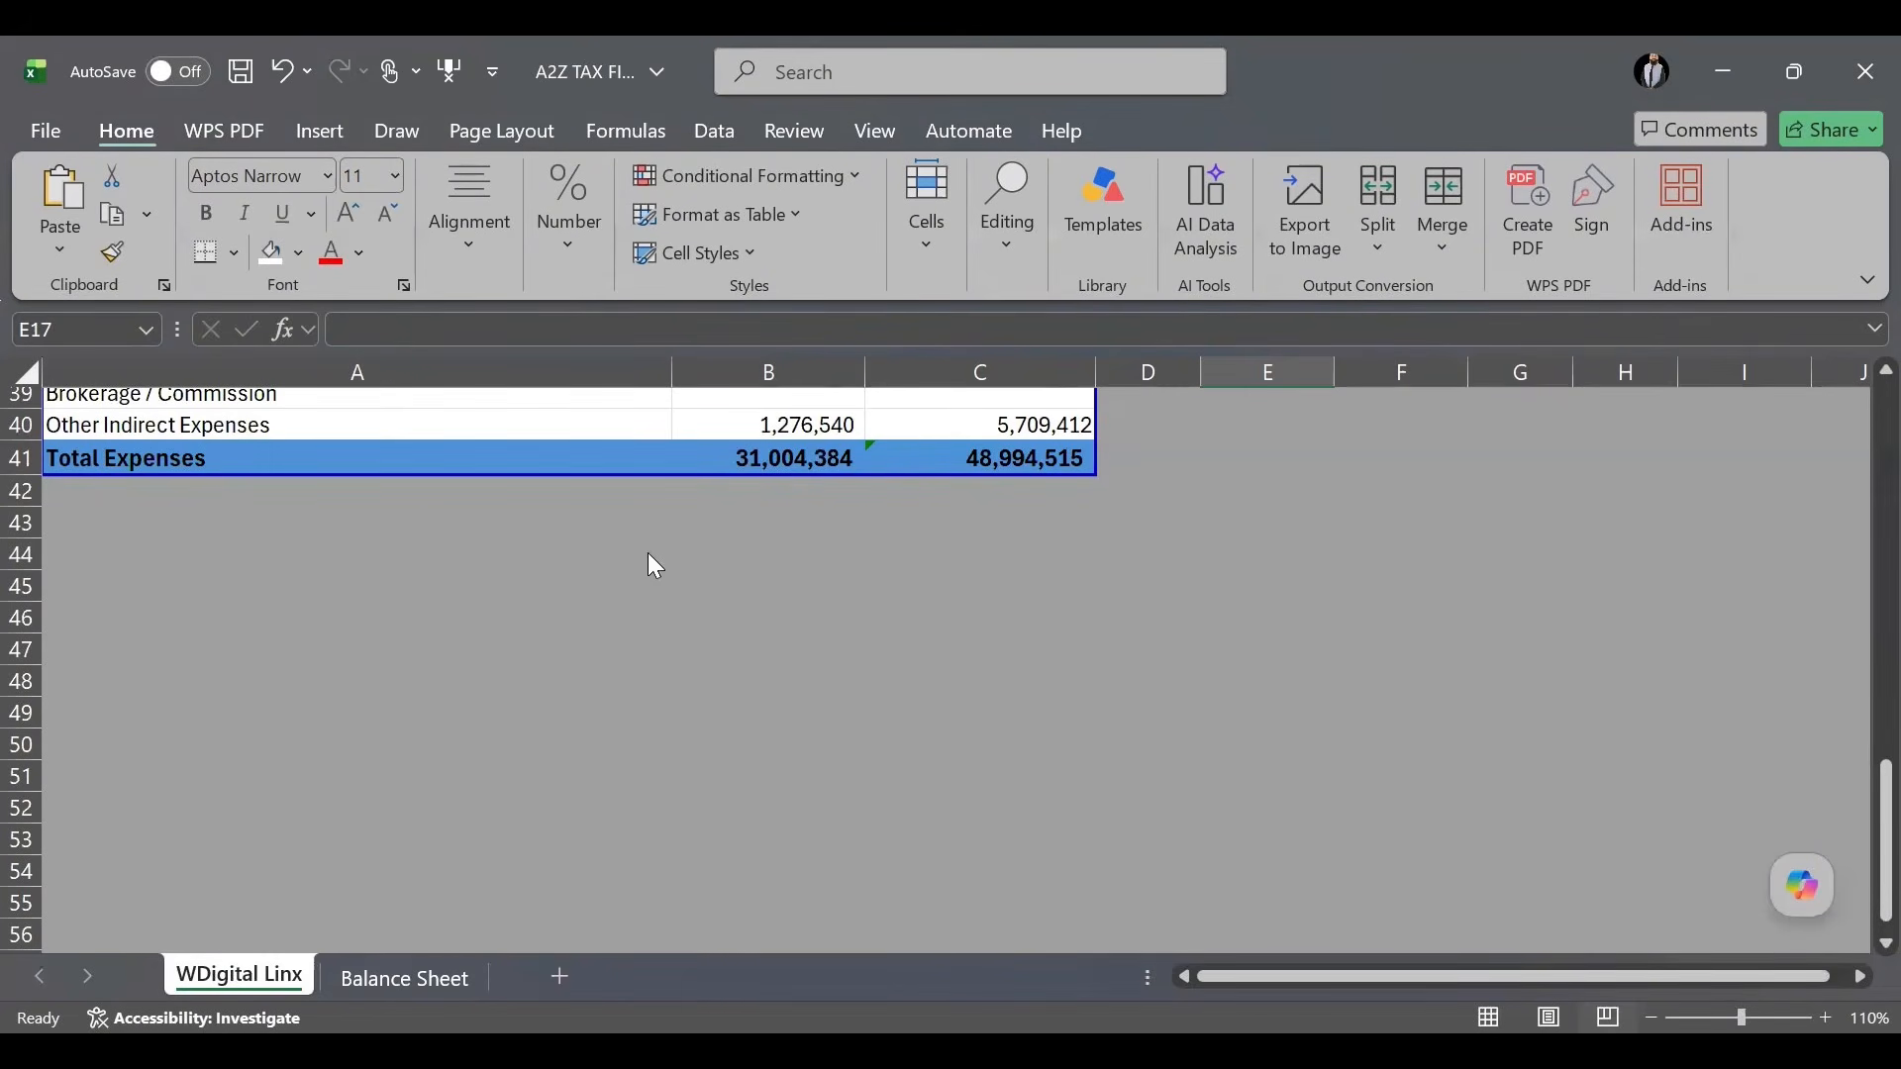
key(alt+Tab)
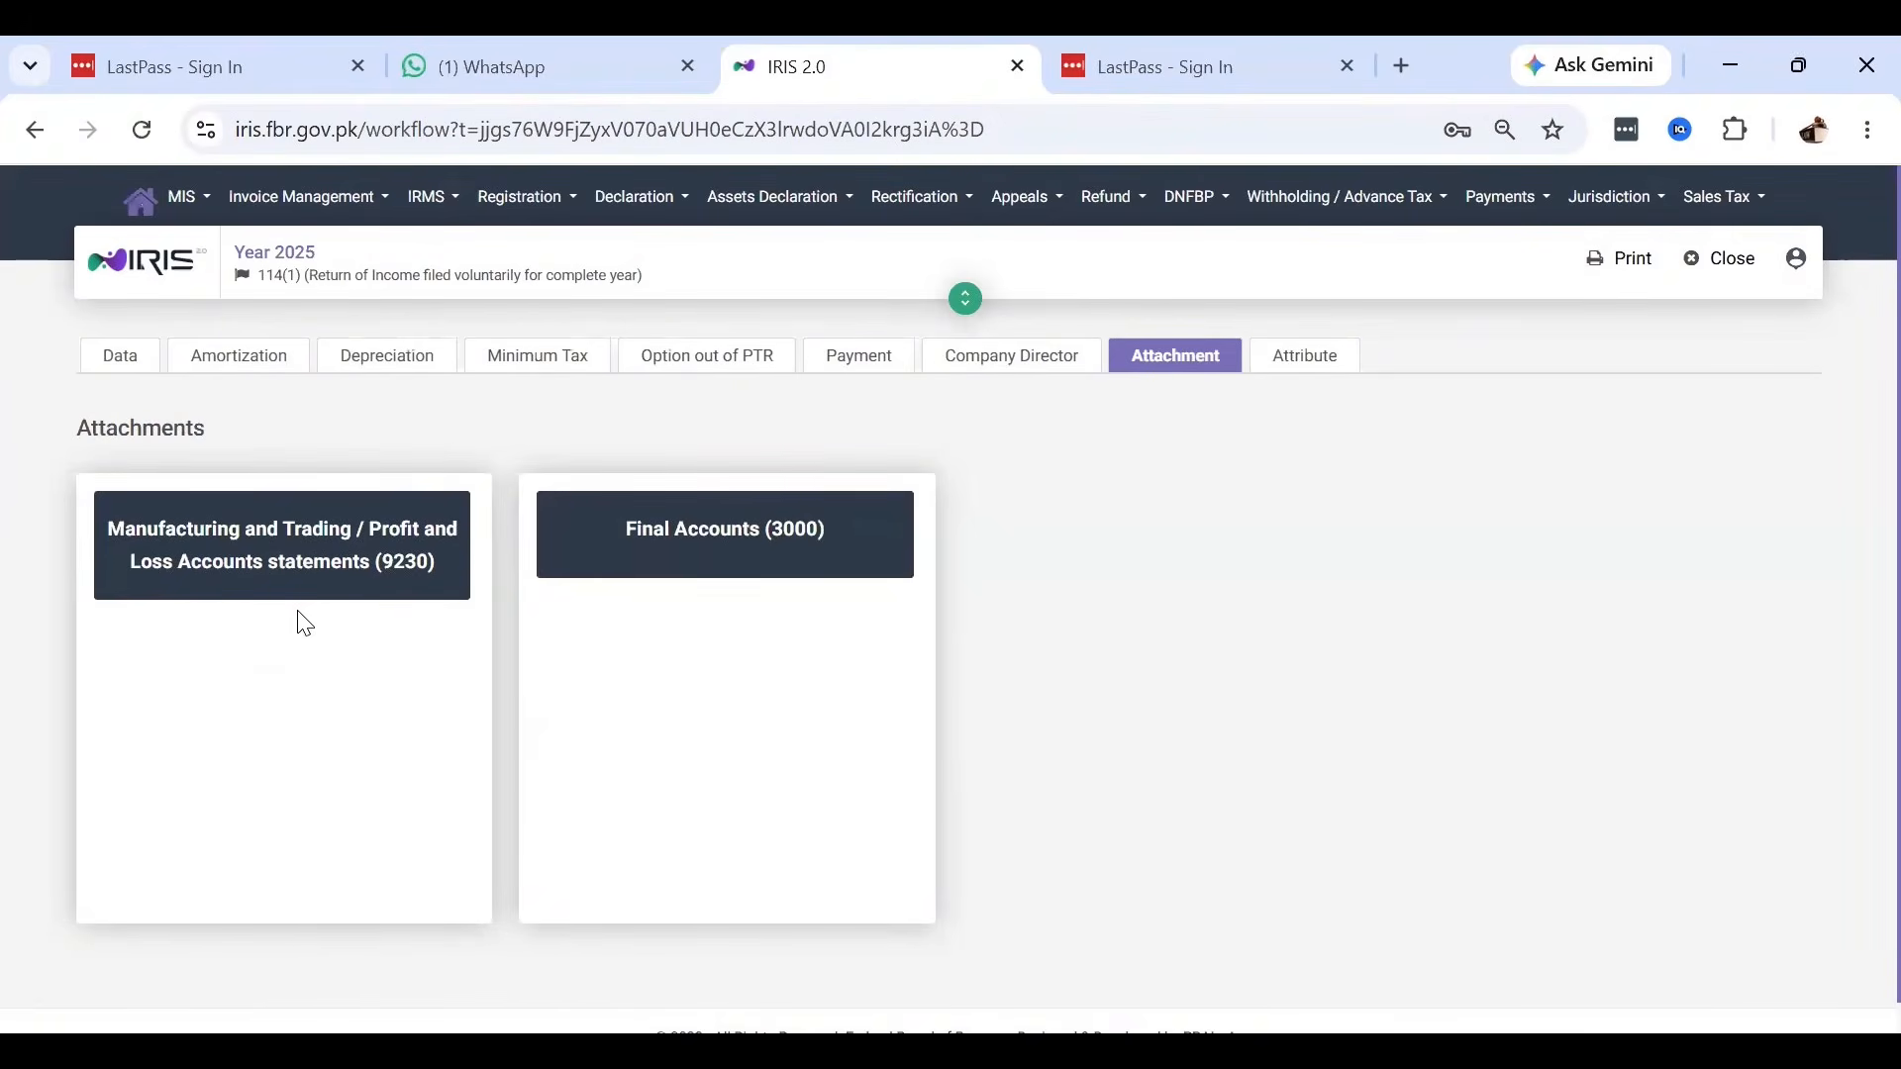
click(134, 369)
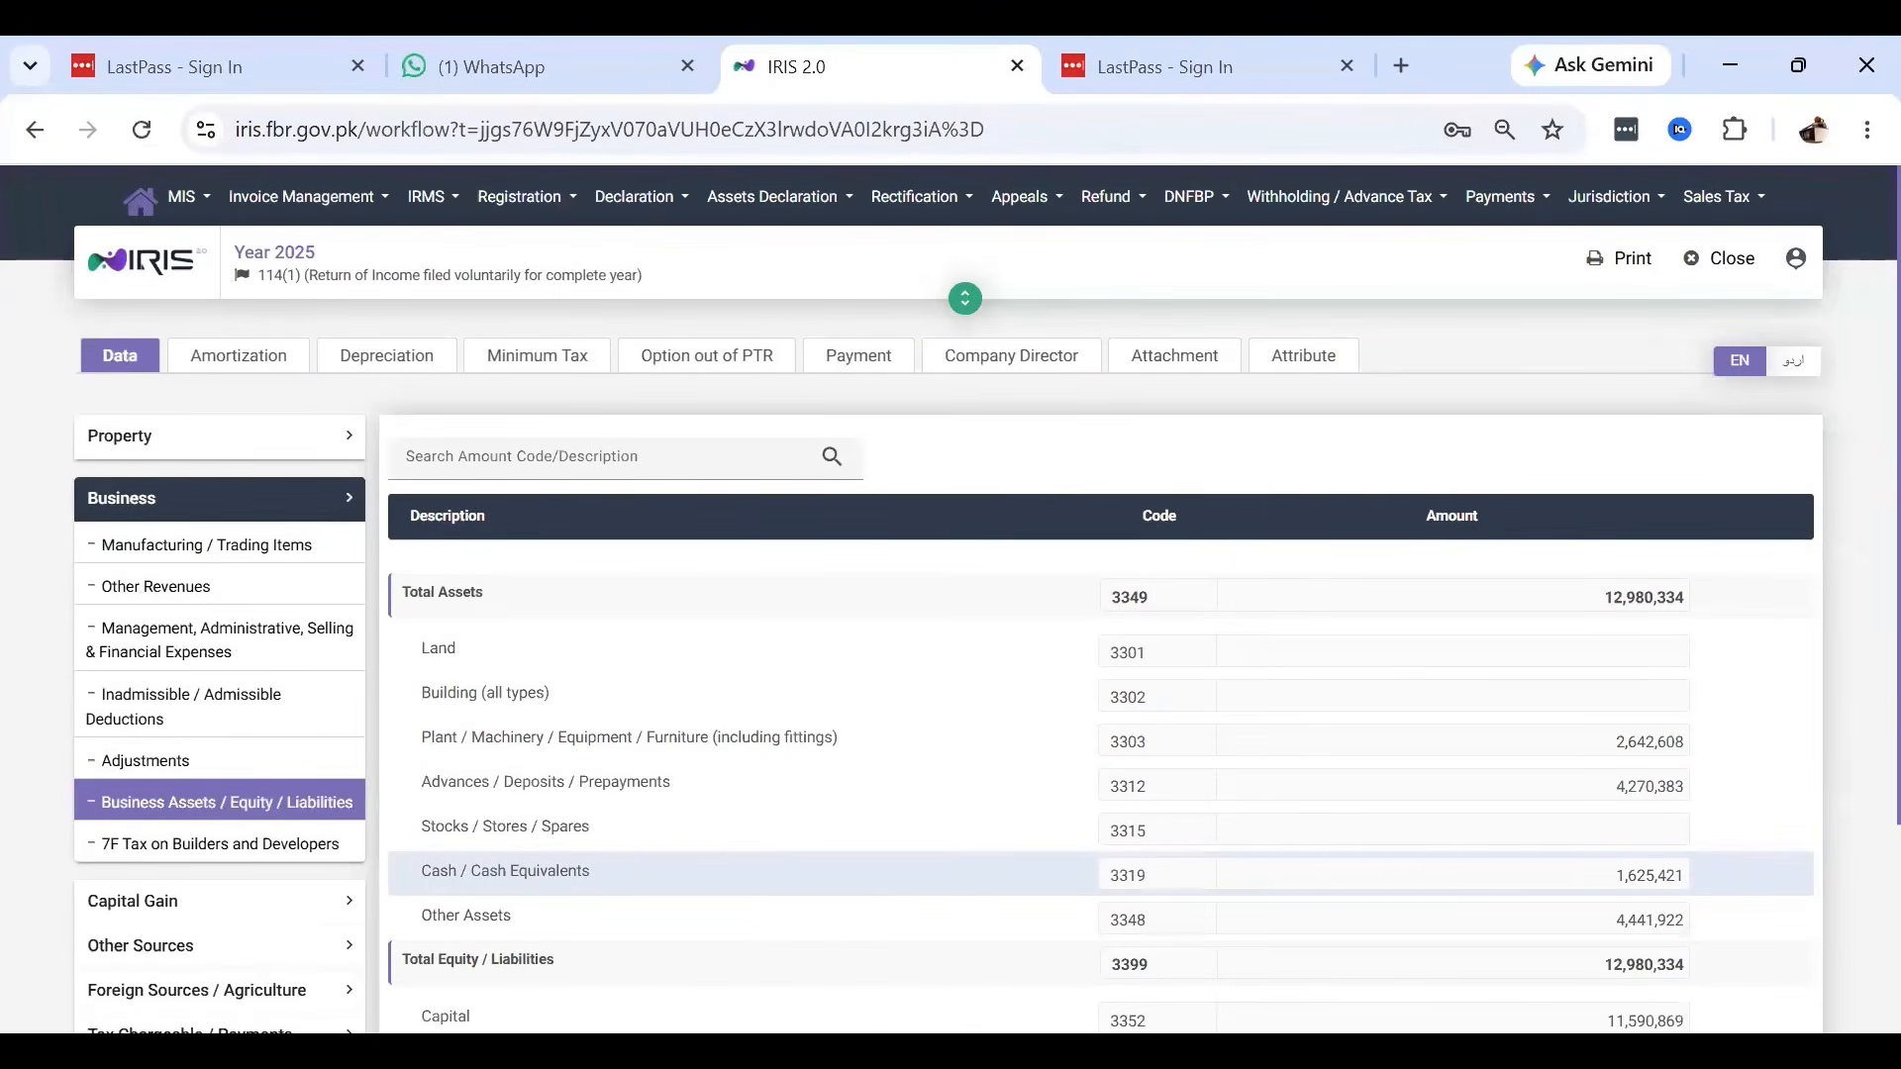
Return to Excel's WDigital Linx sheet, selecting an empty cell below Total Expenses 31,004,384 and 48,994,515.
key(alt+Tab)
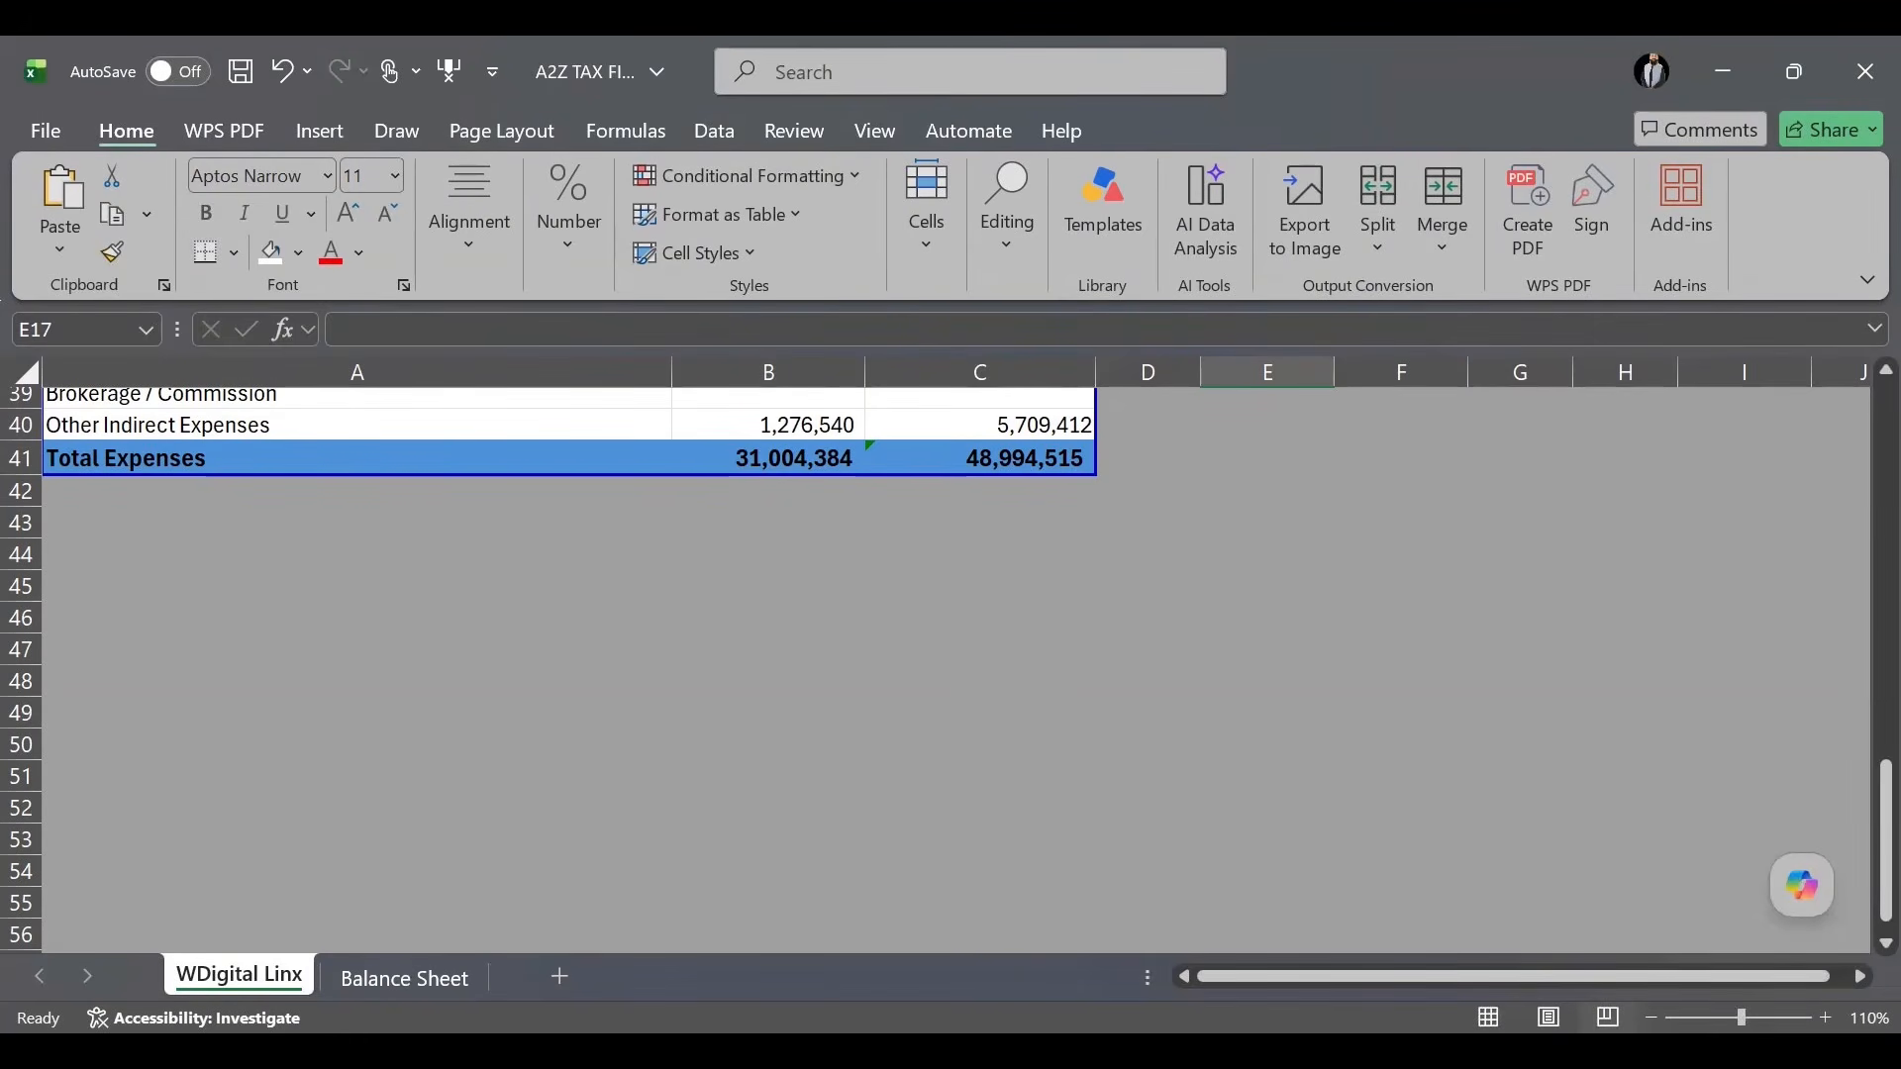
click(1199, 644)
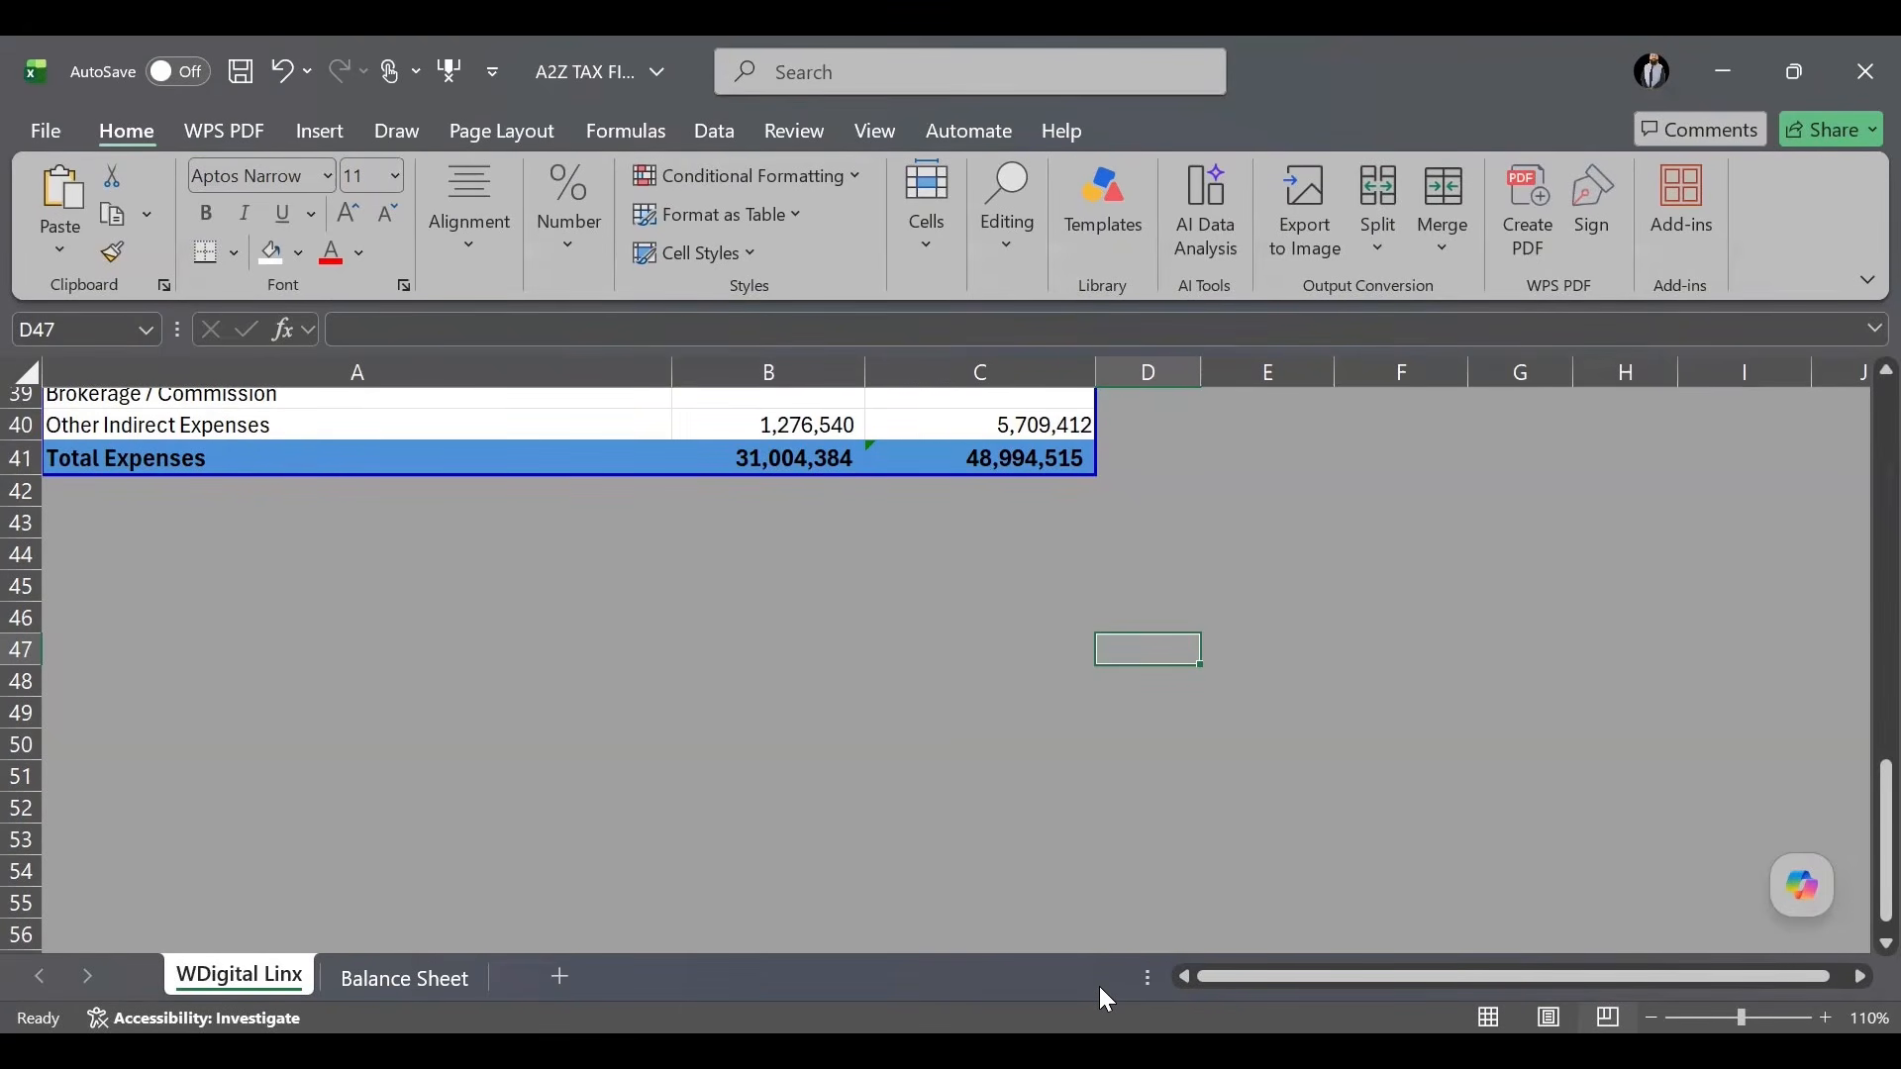
Switch from the Excel workbook to the Chrome window showing the FBR IRIS login page.
key(alt+Tab)
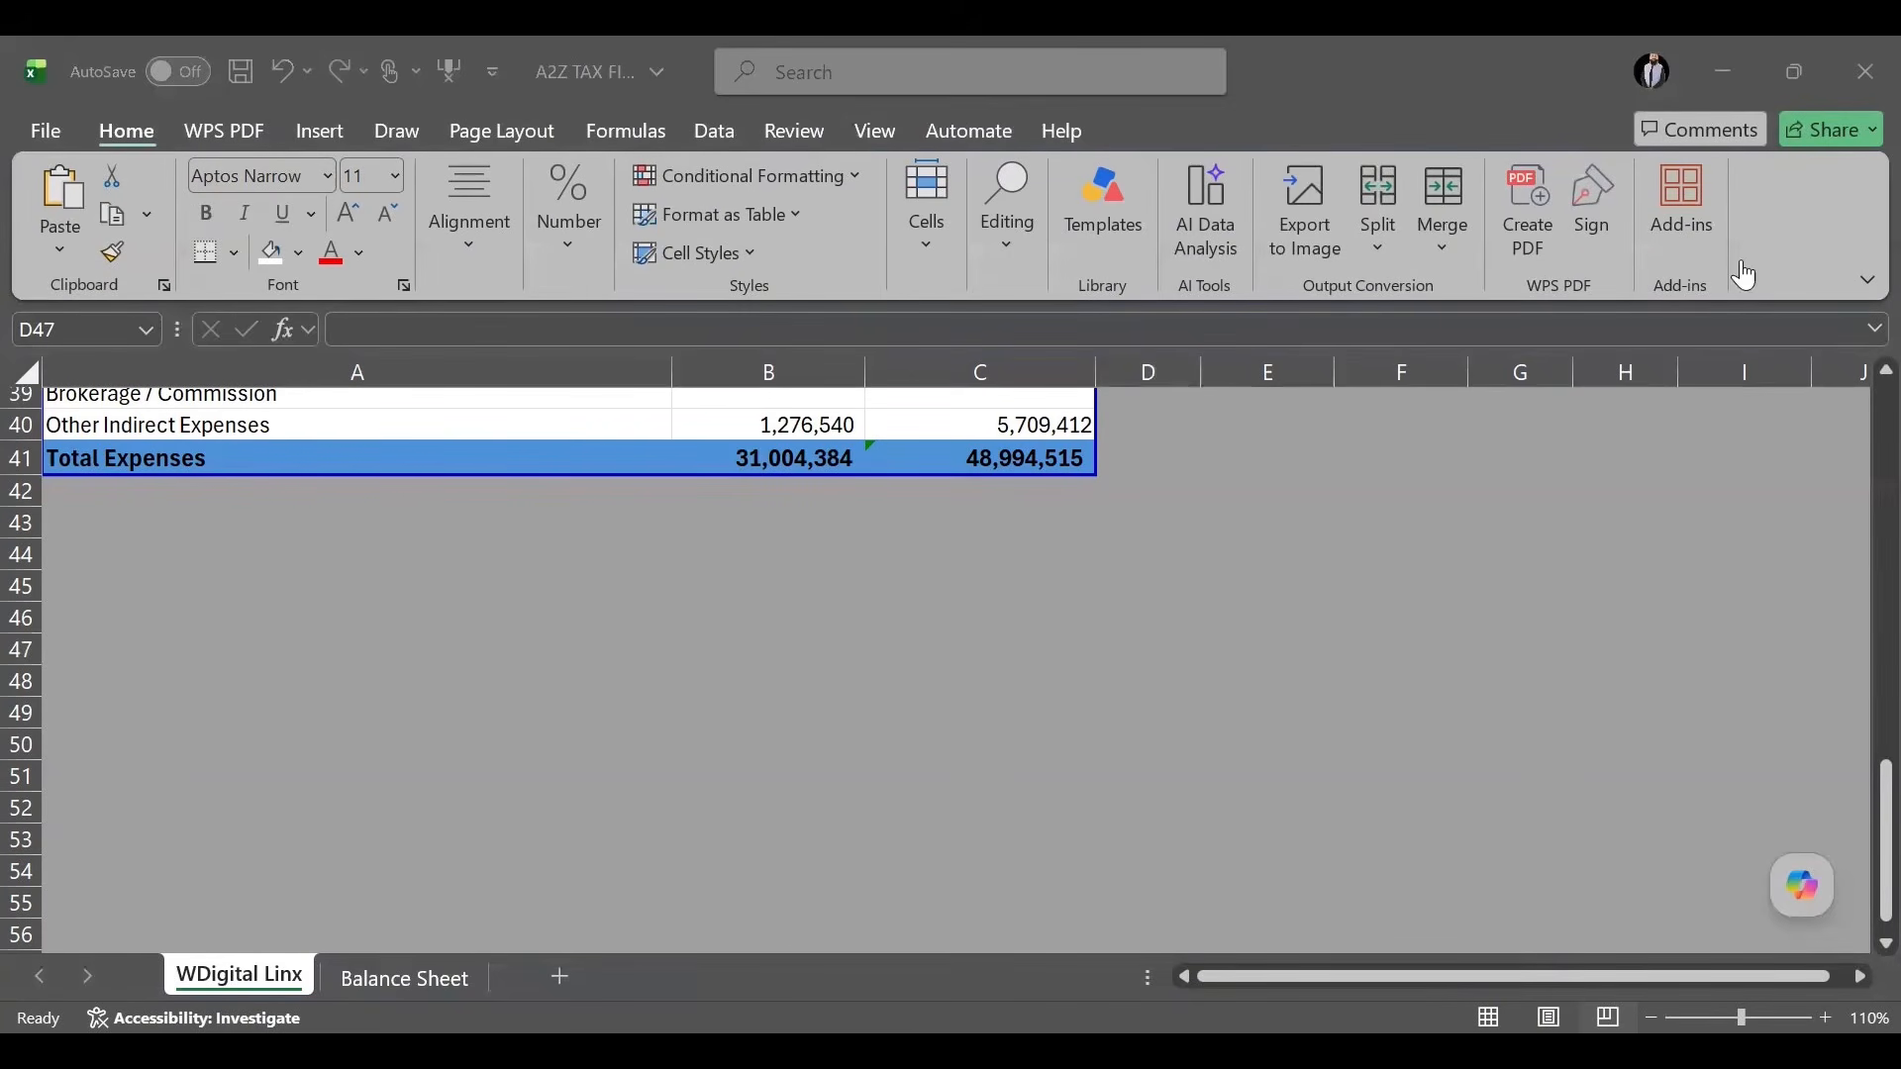
key(alt+Tab)
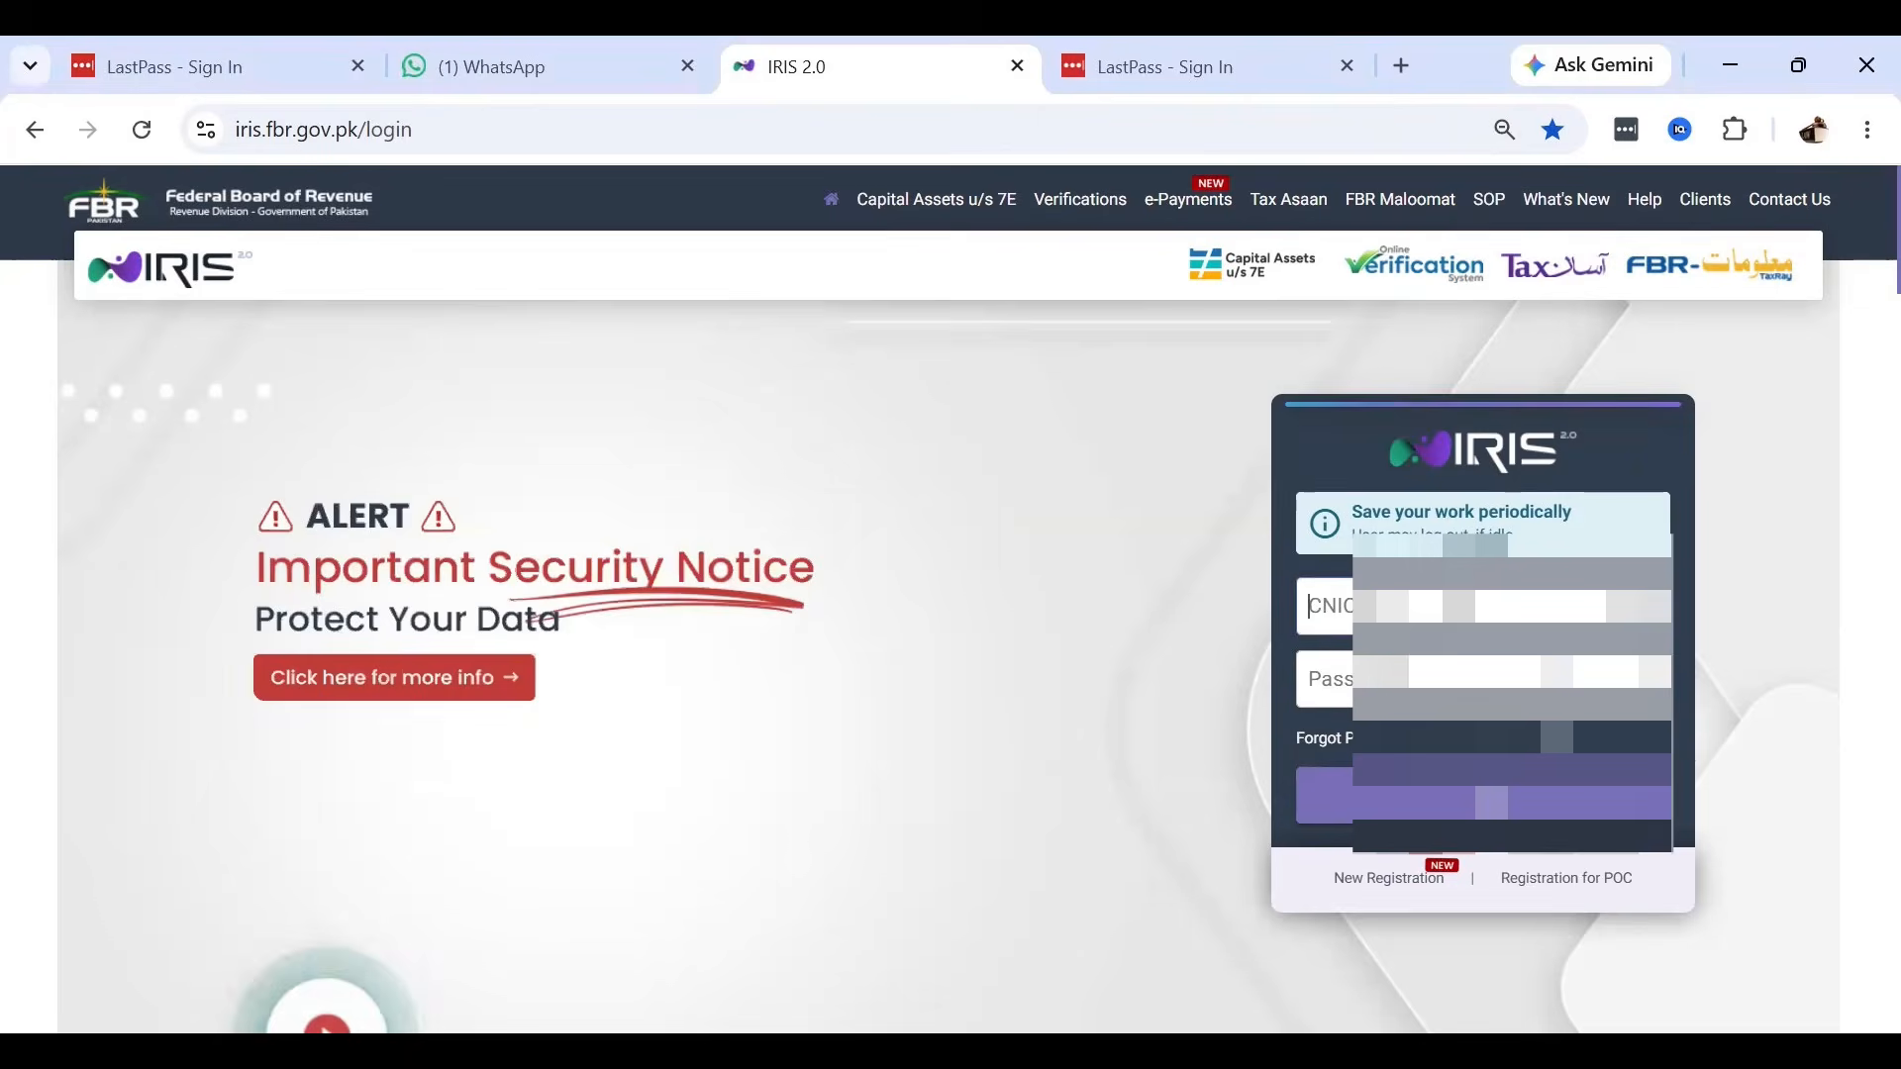
Sign in to the LastPass vault using the autofilled email and password.
click(1651, 606)
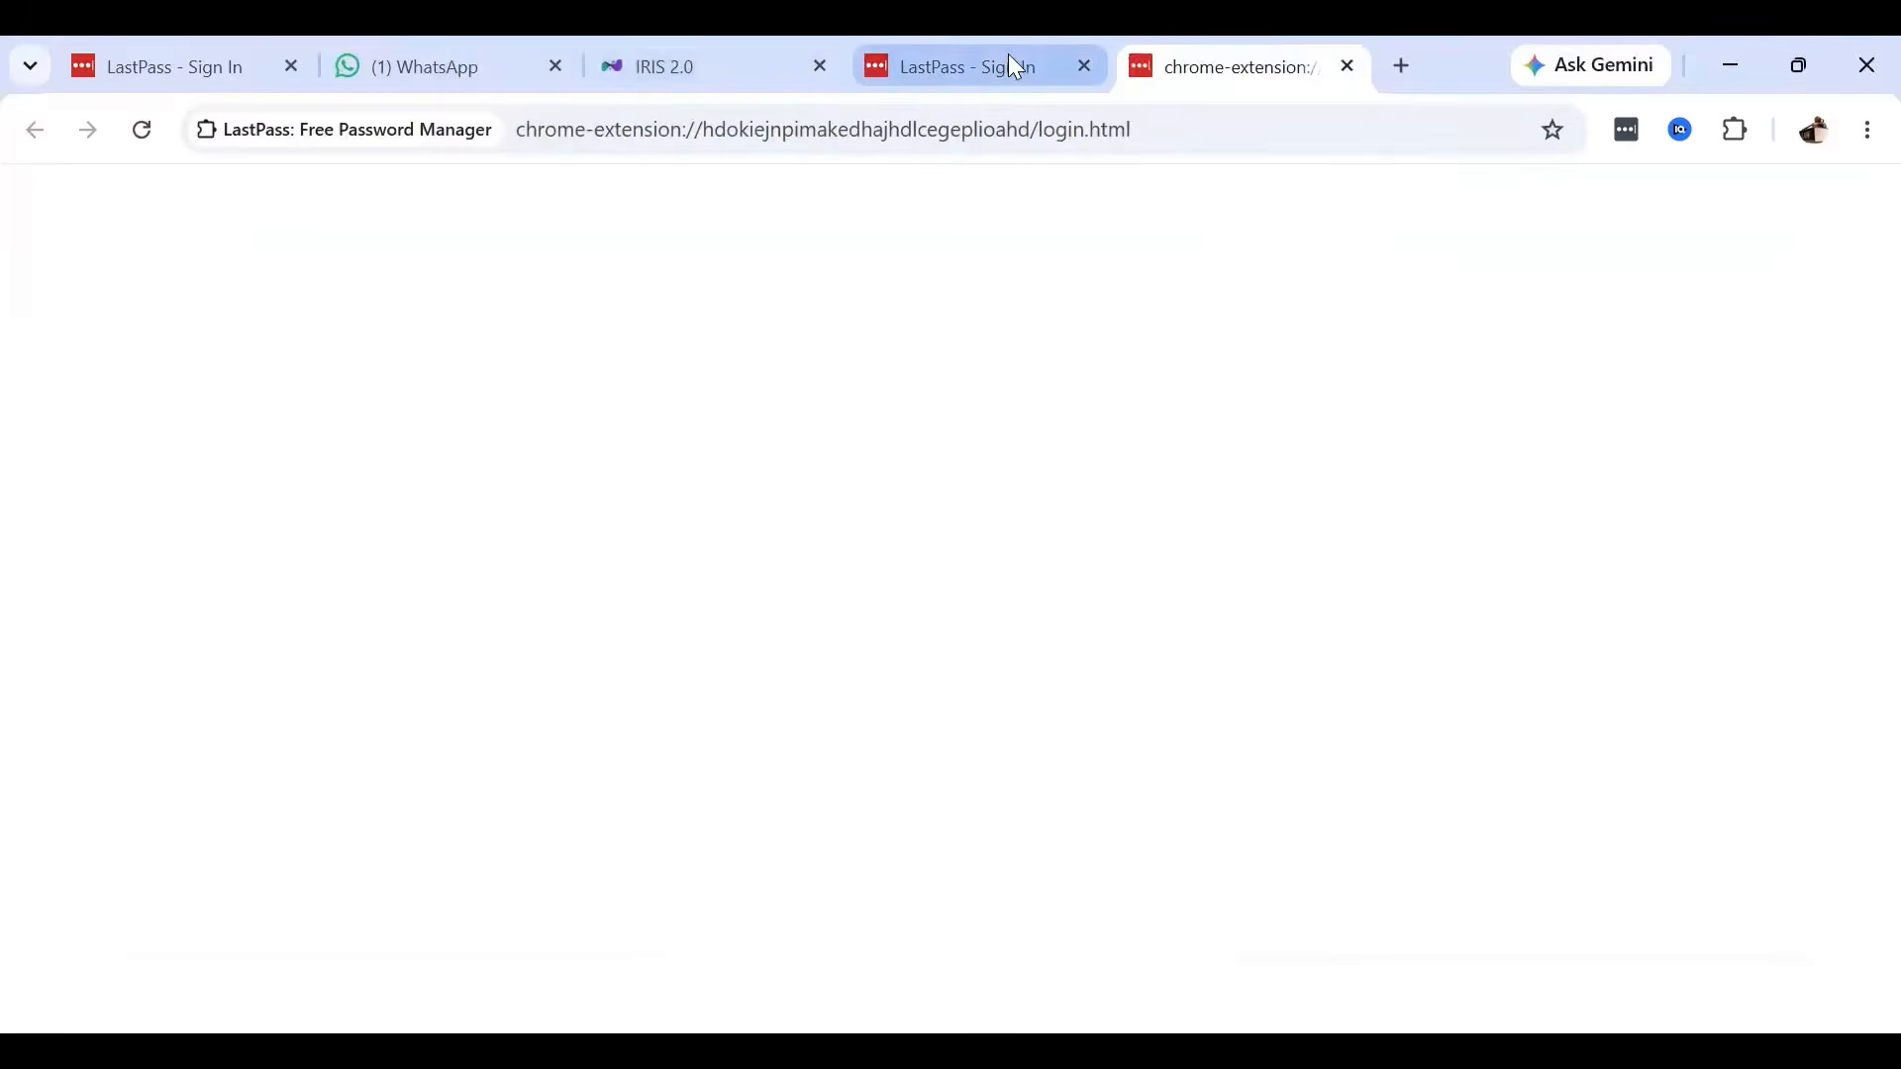
click(1010, 62)
click(894, 624)
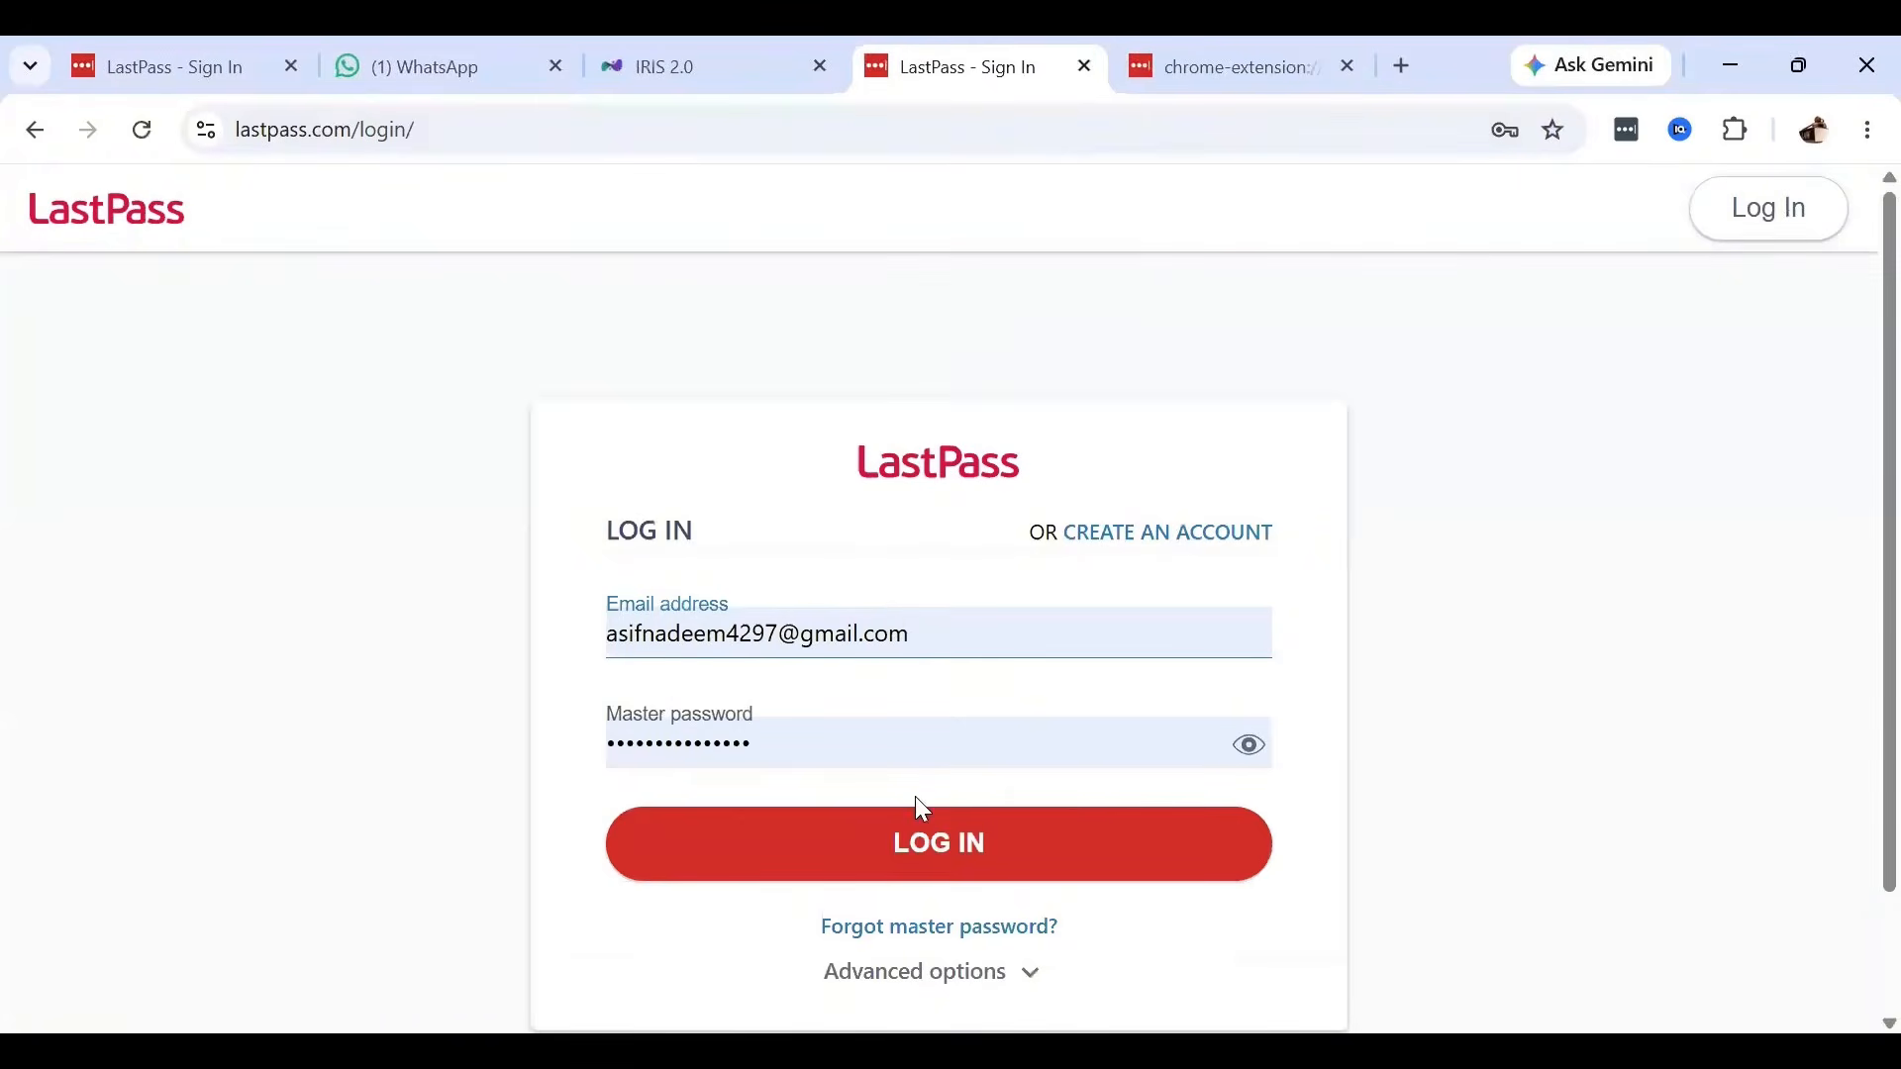
click(930, 850)
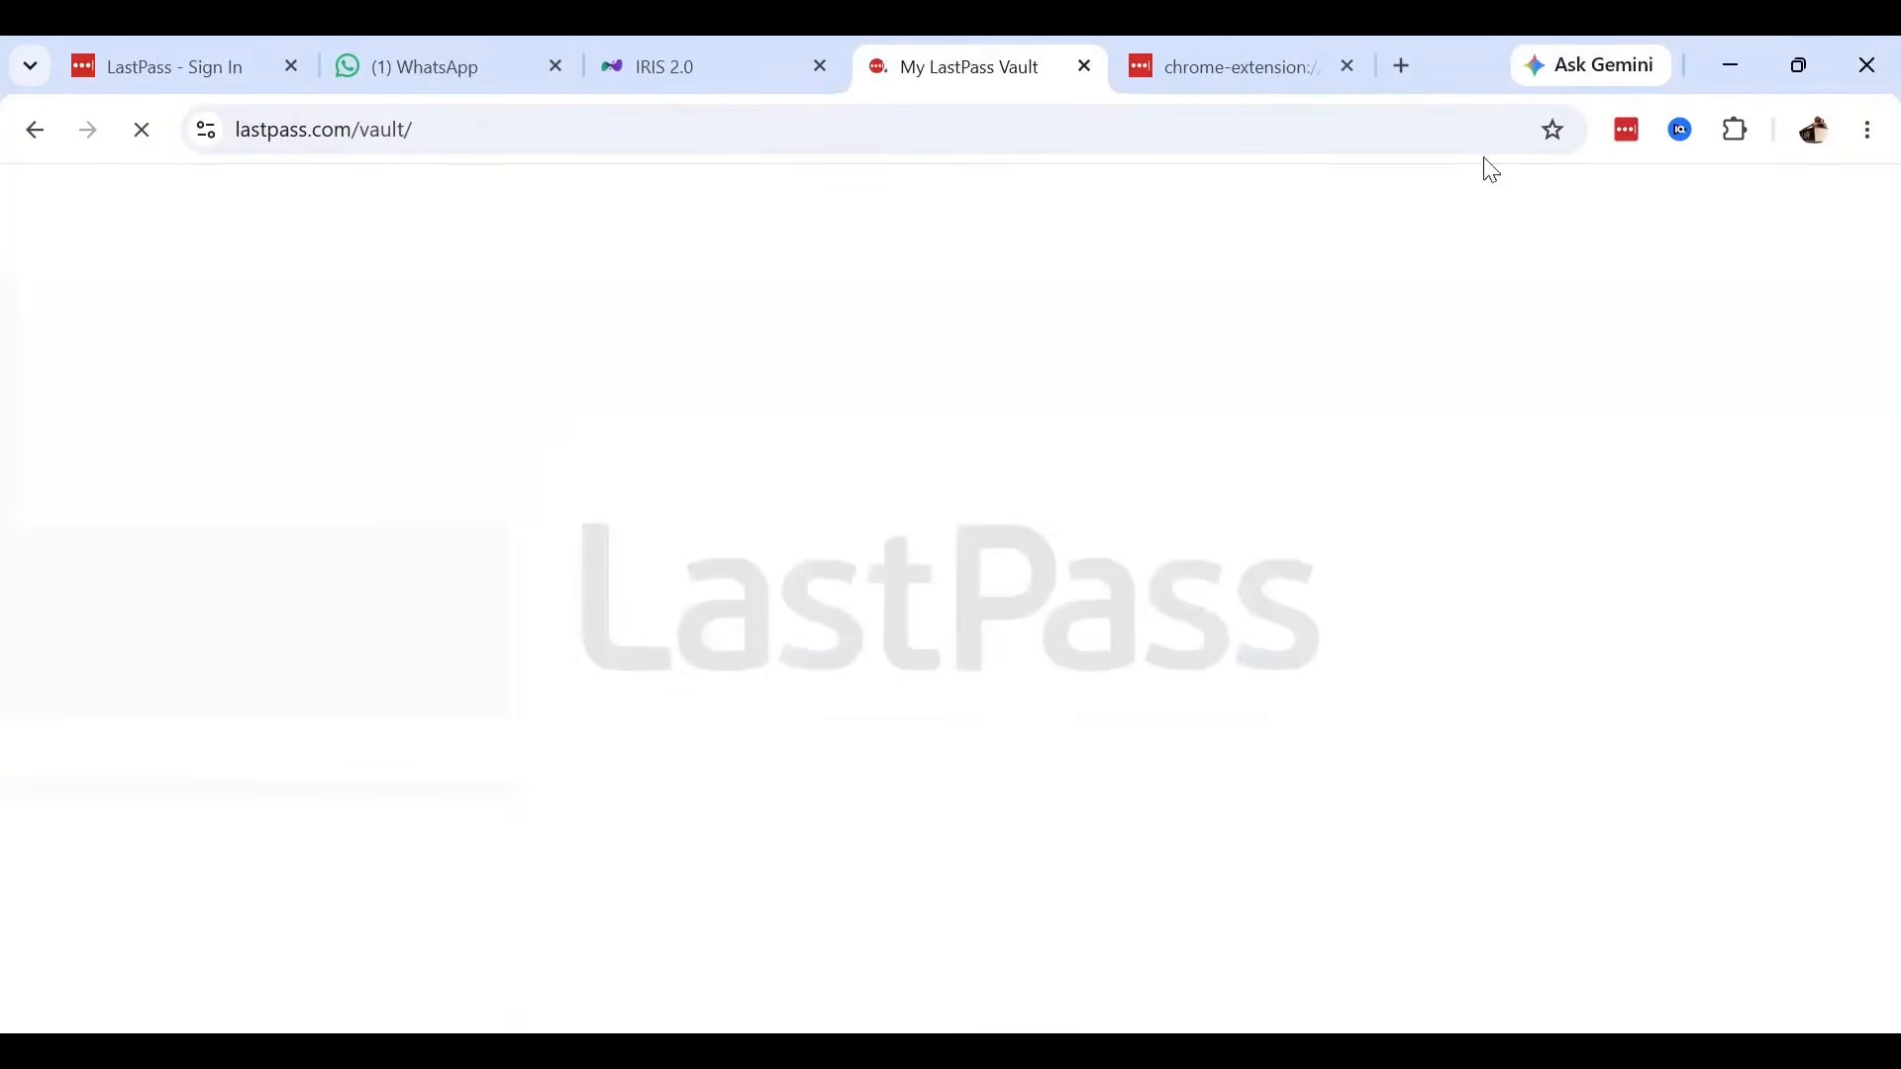
Close the extra LastPass tab and return to the IRIS 2.0 login form.
click(1238, 64)
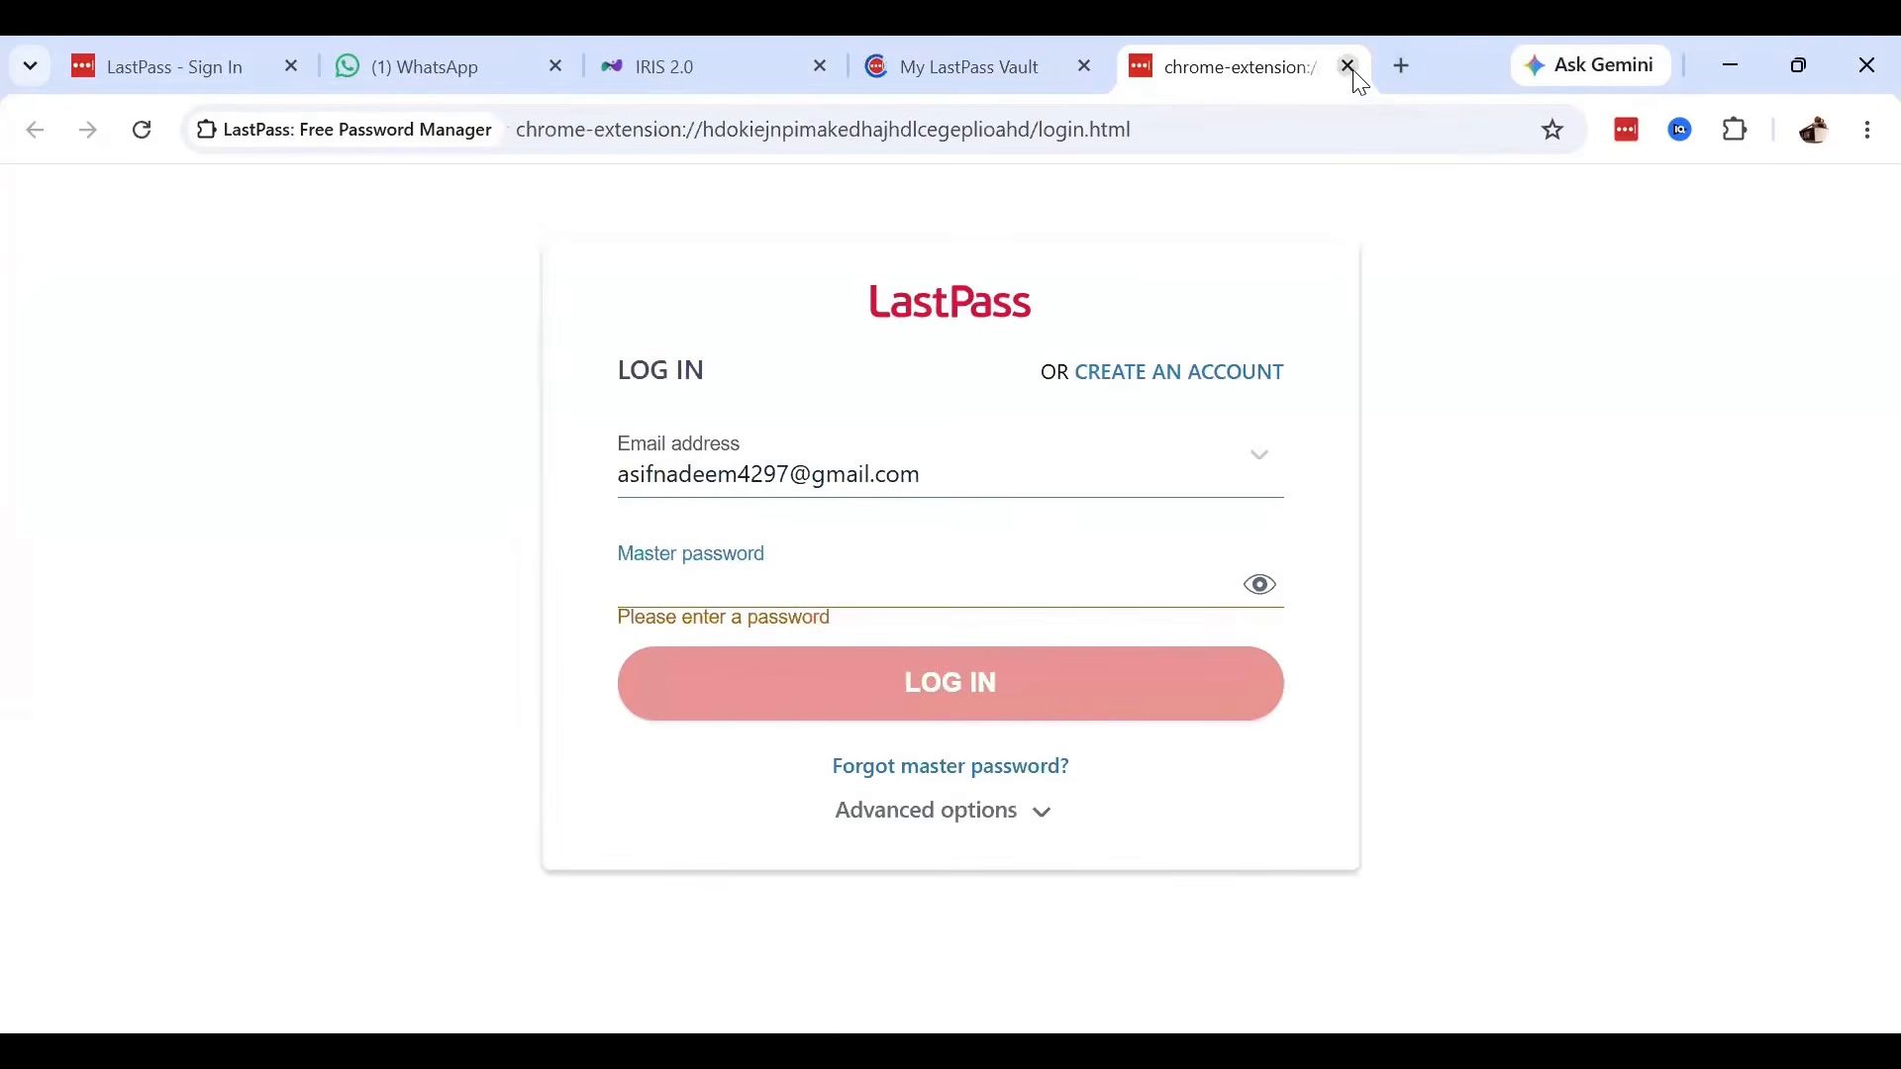
click(1348, 66)
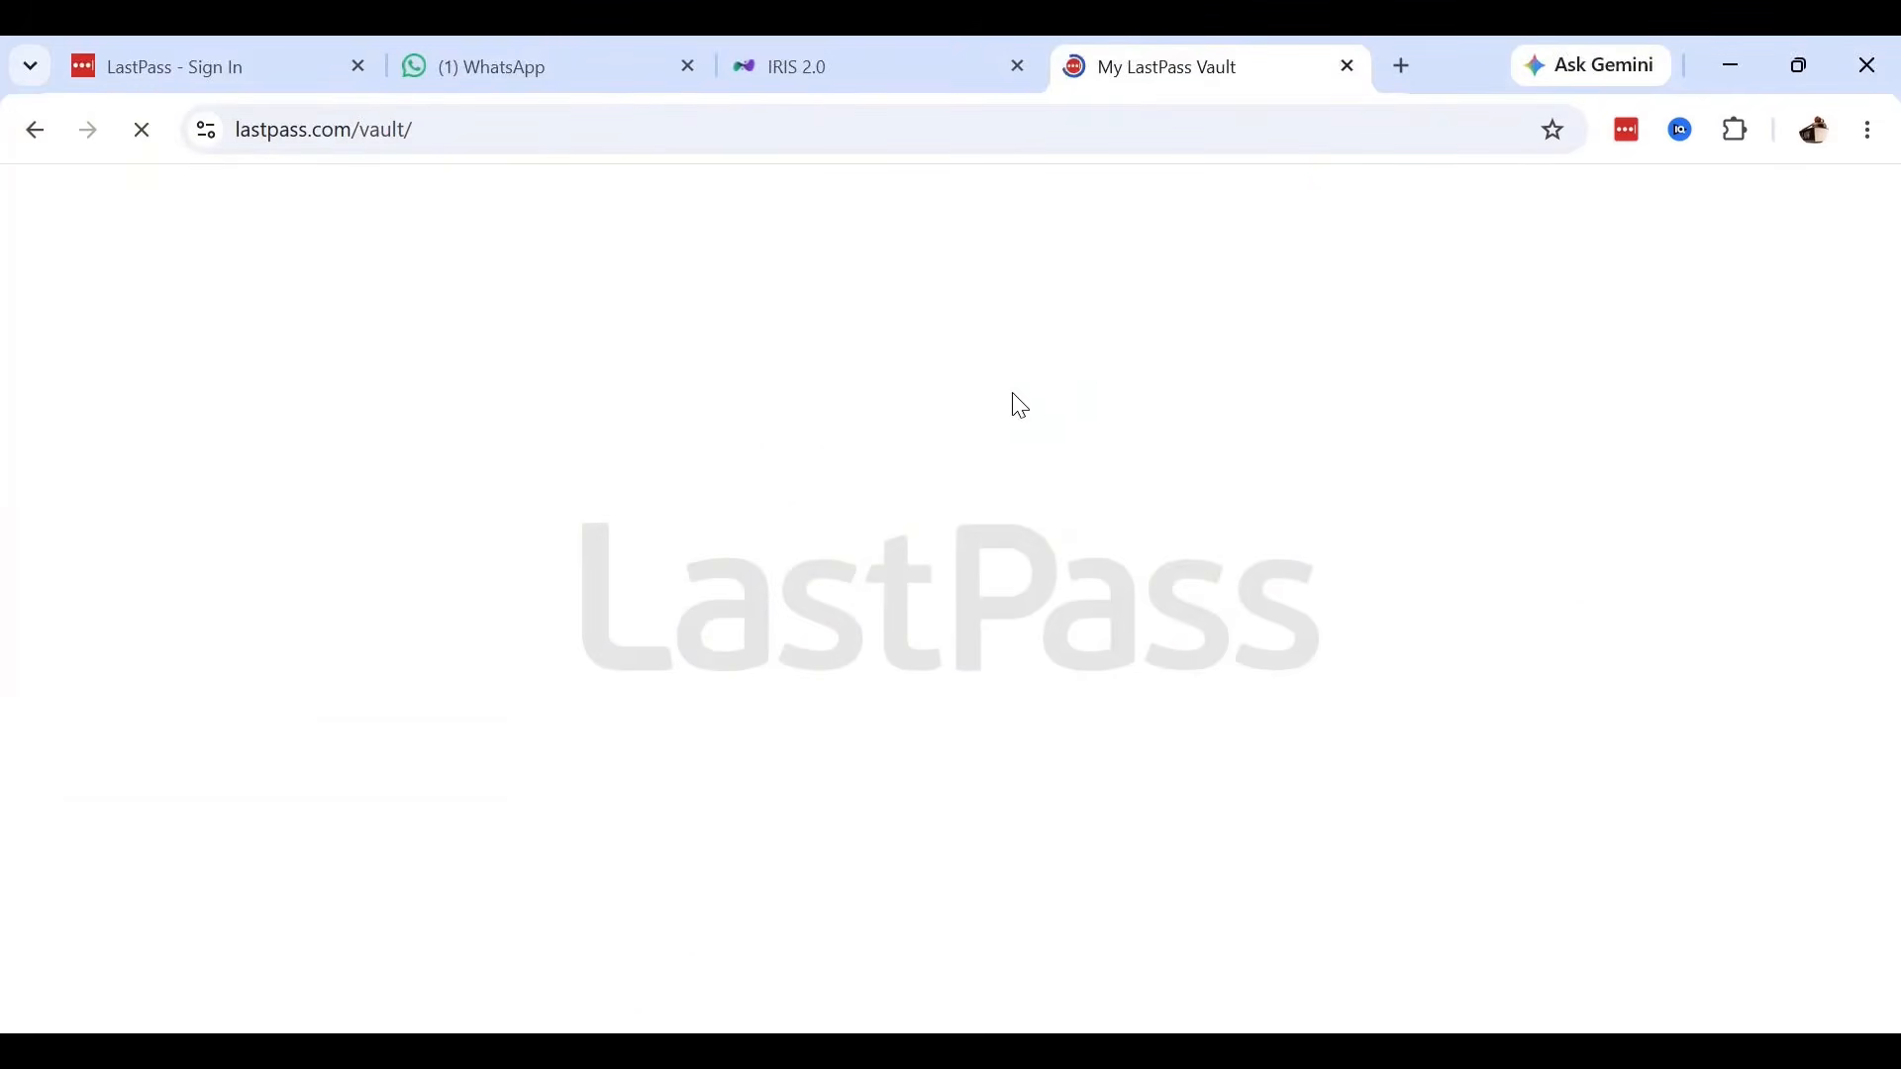
click(828, 68)
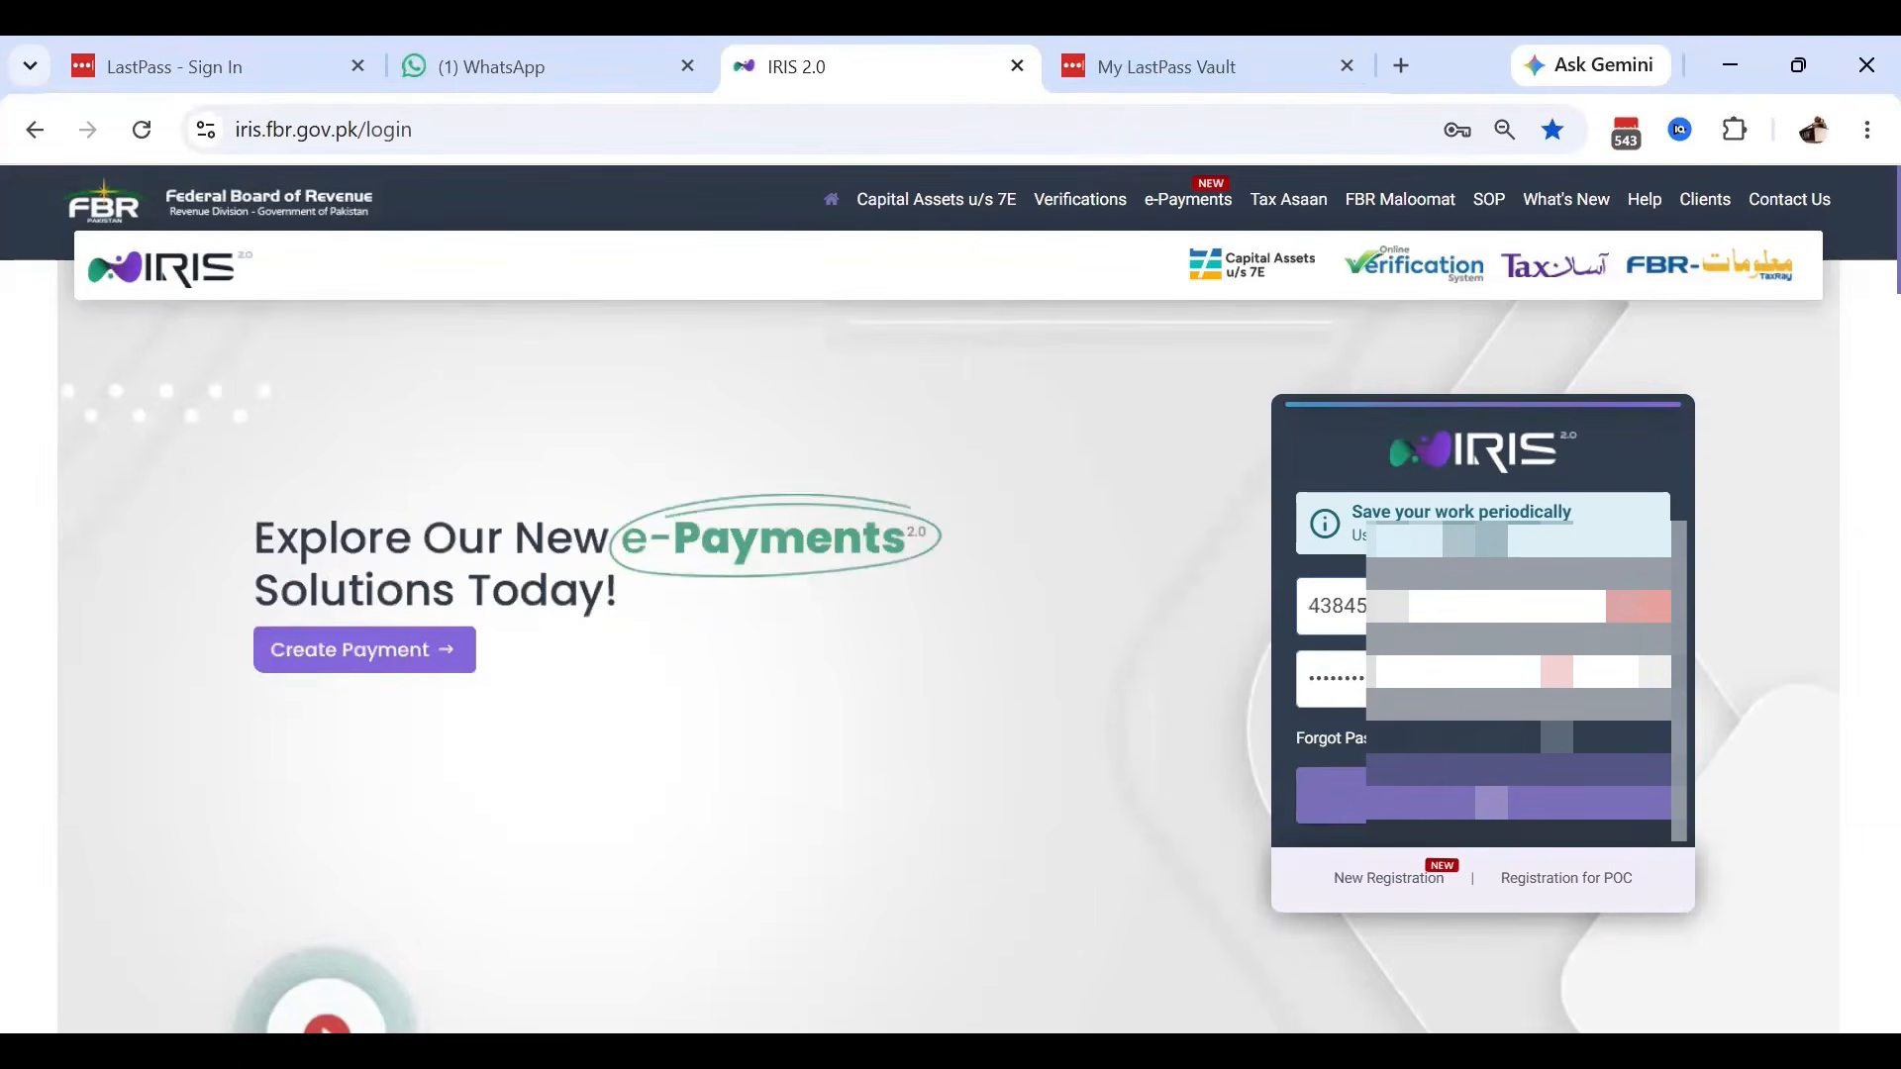
Replace the CNIC/NTN registration number, fill in the saved password and submit the IRIS login.
double_click(1406, 606)
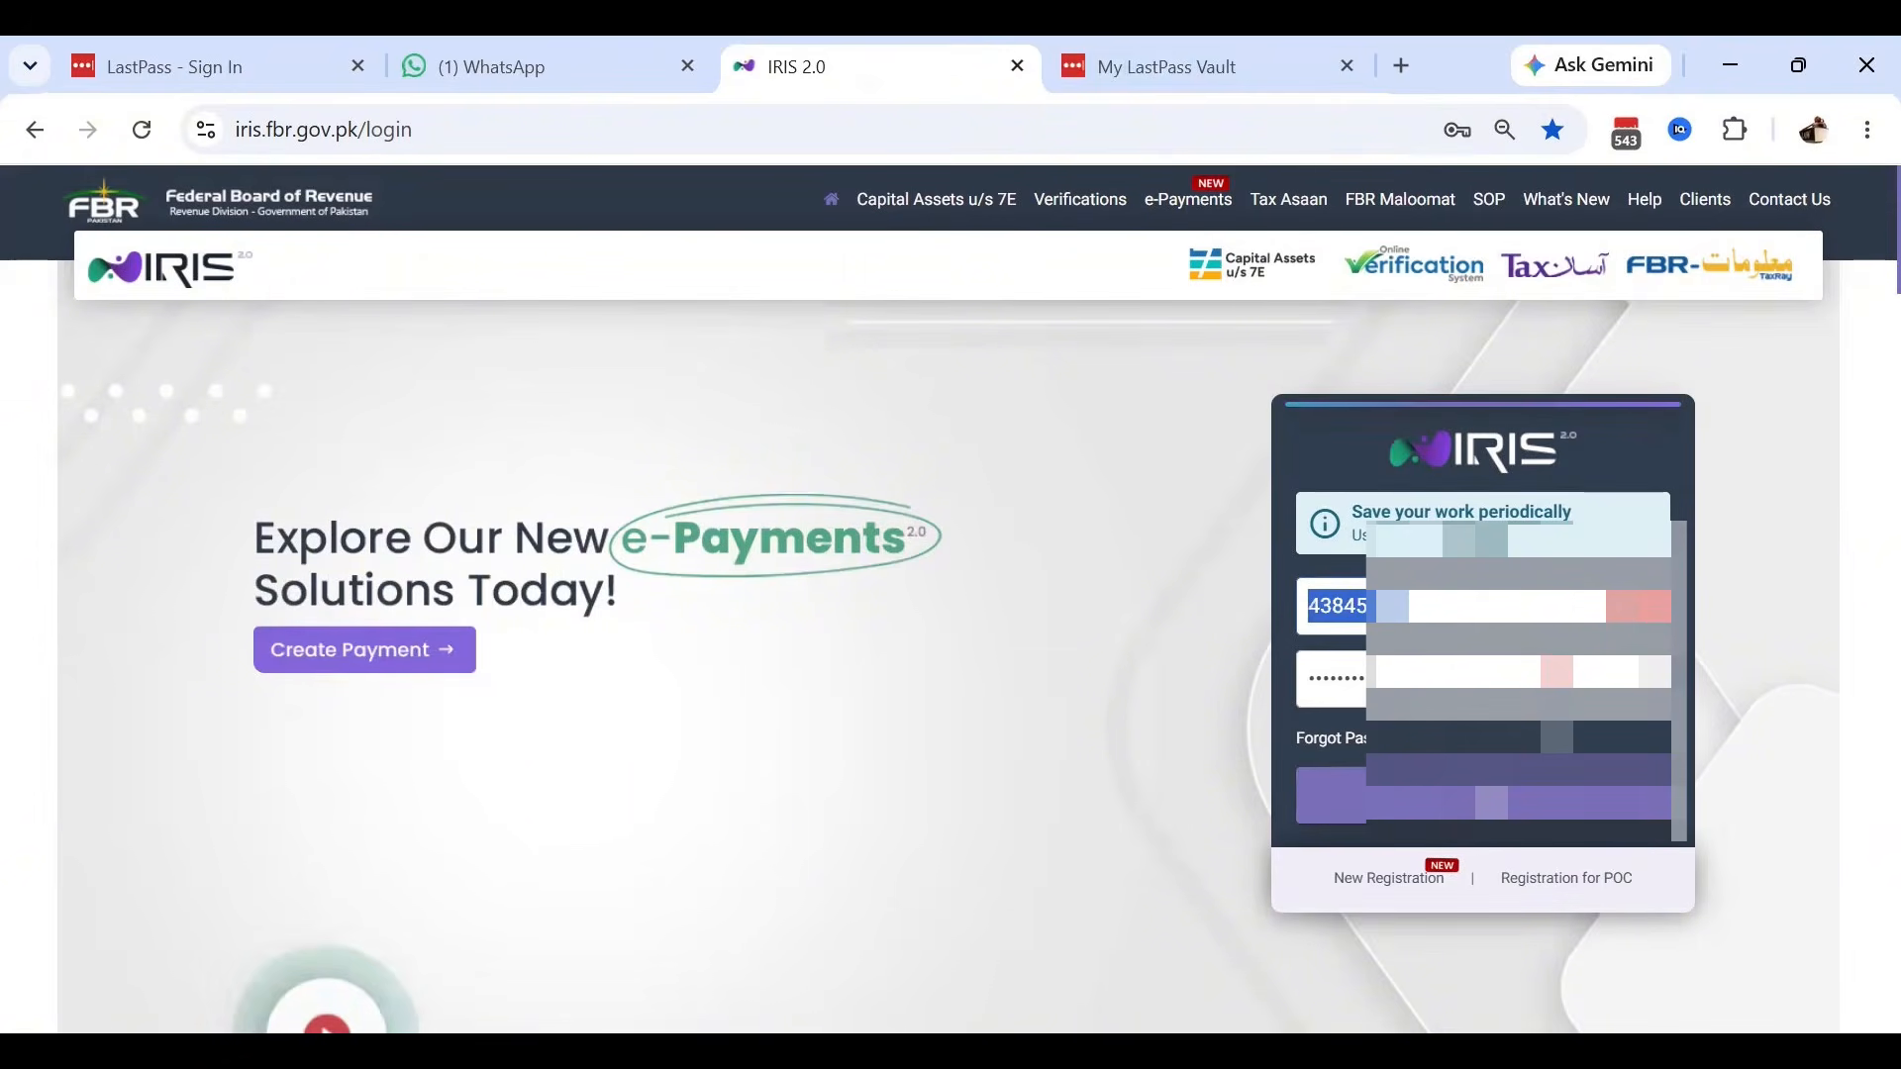
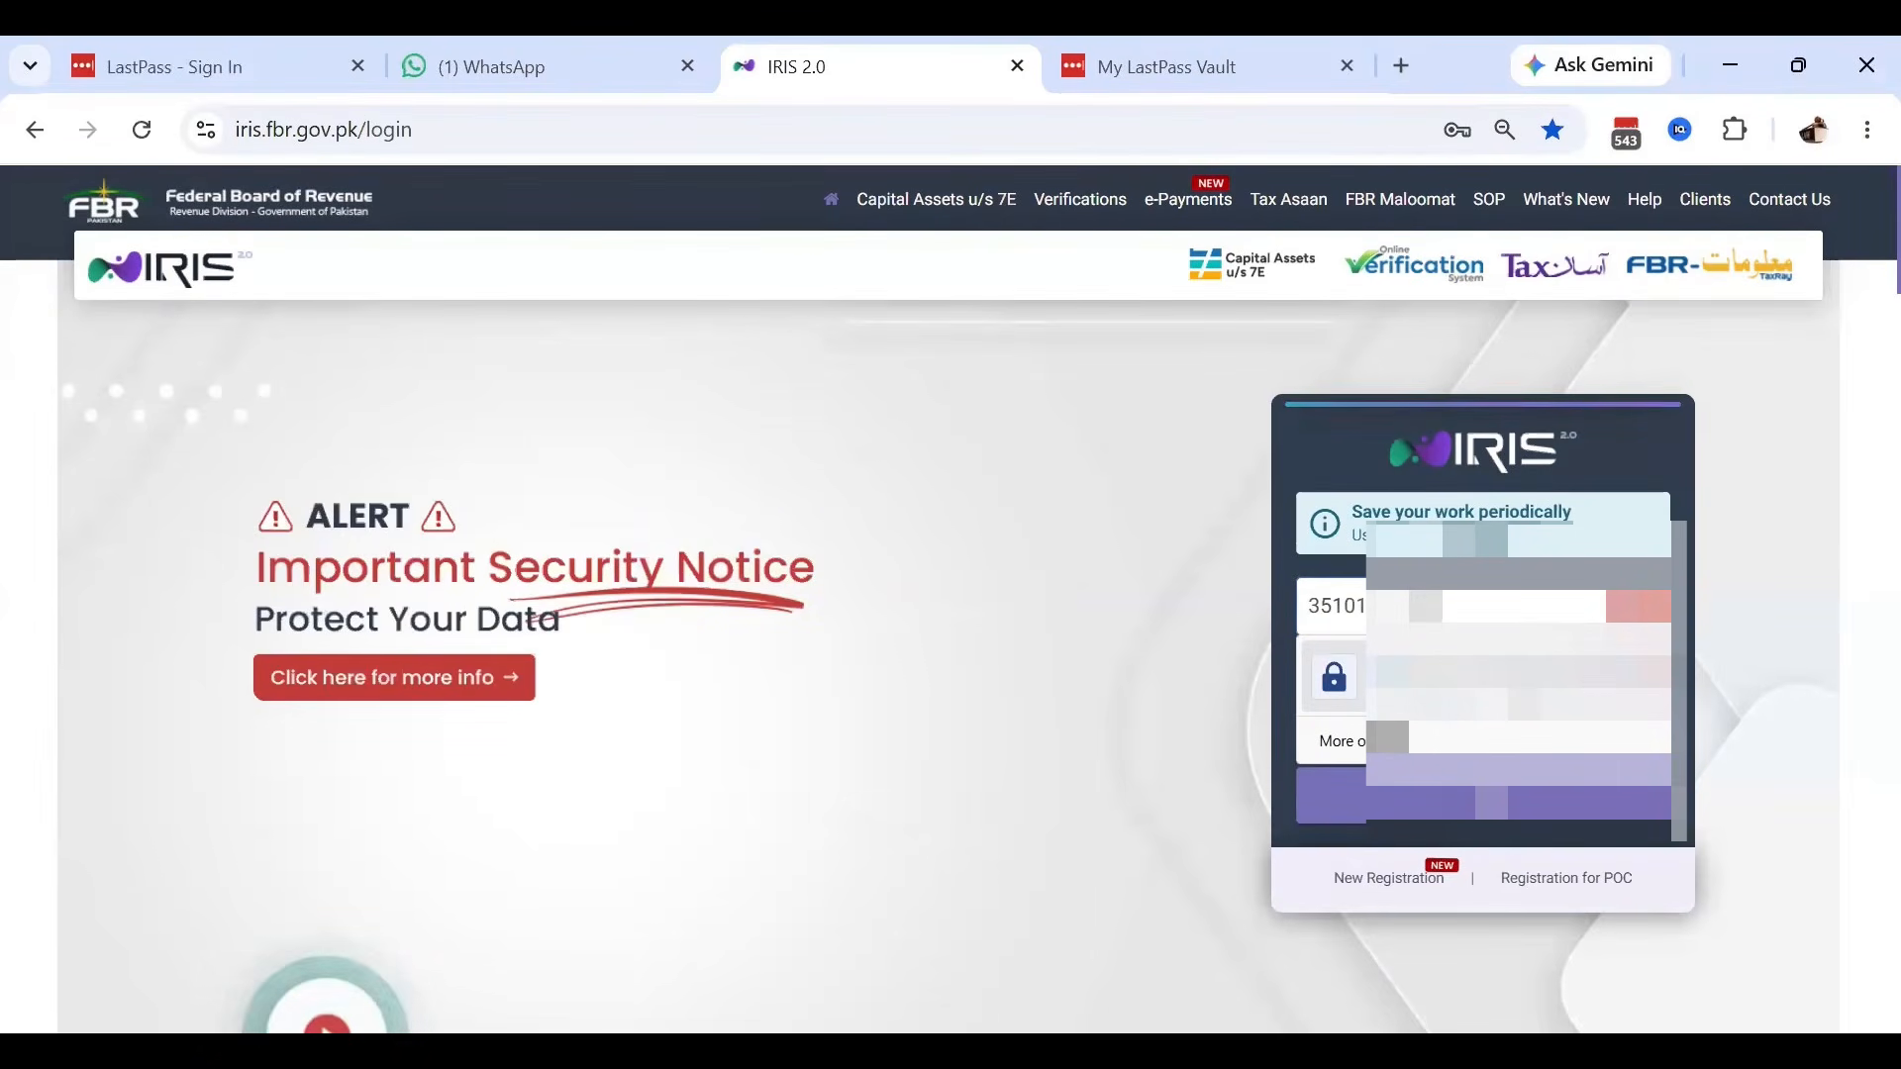
click(1458, 696)
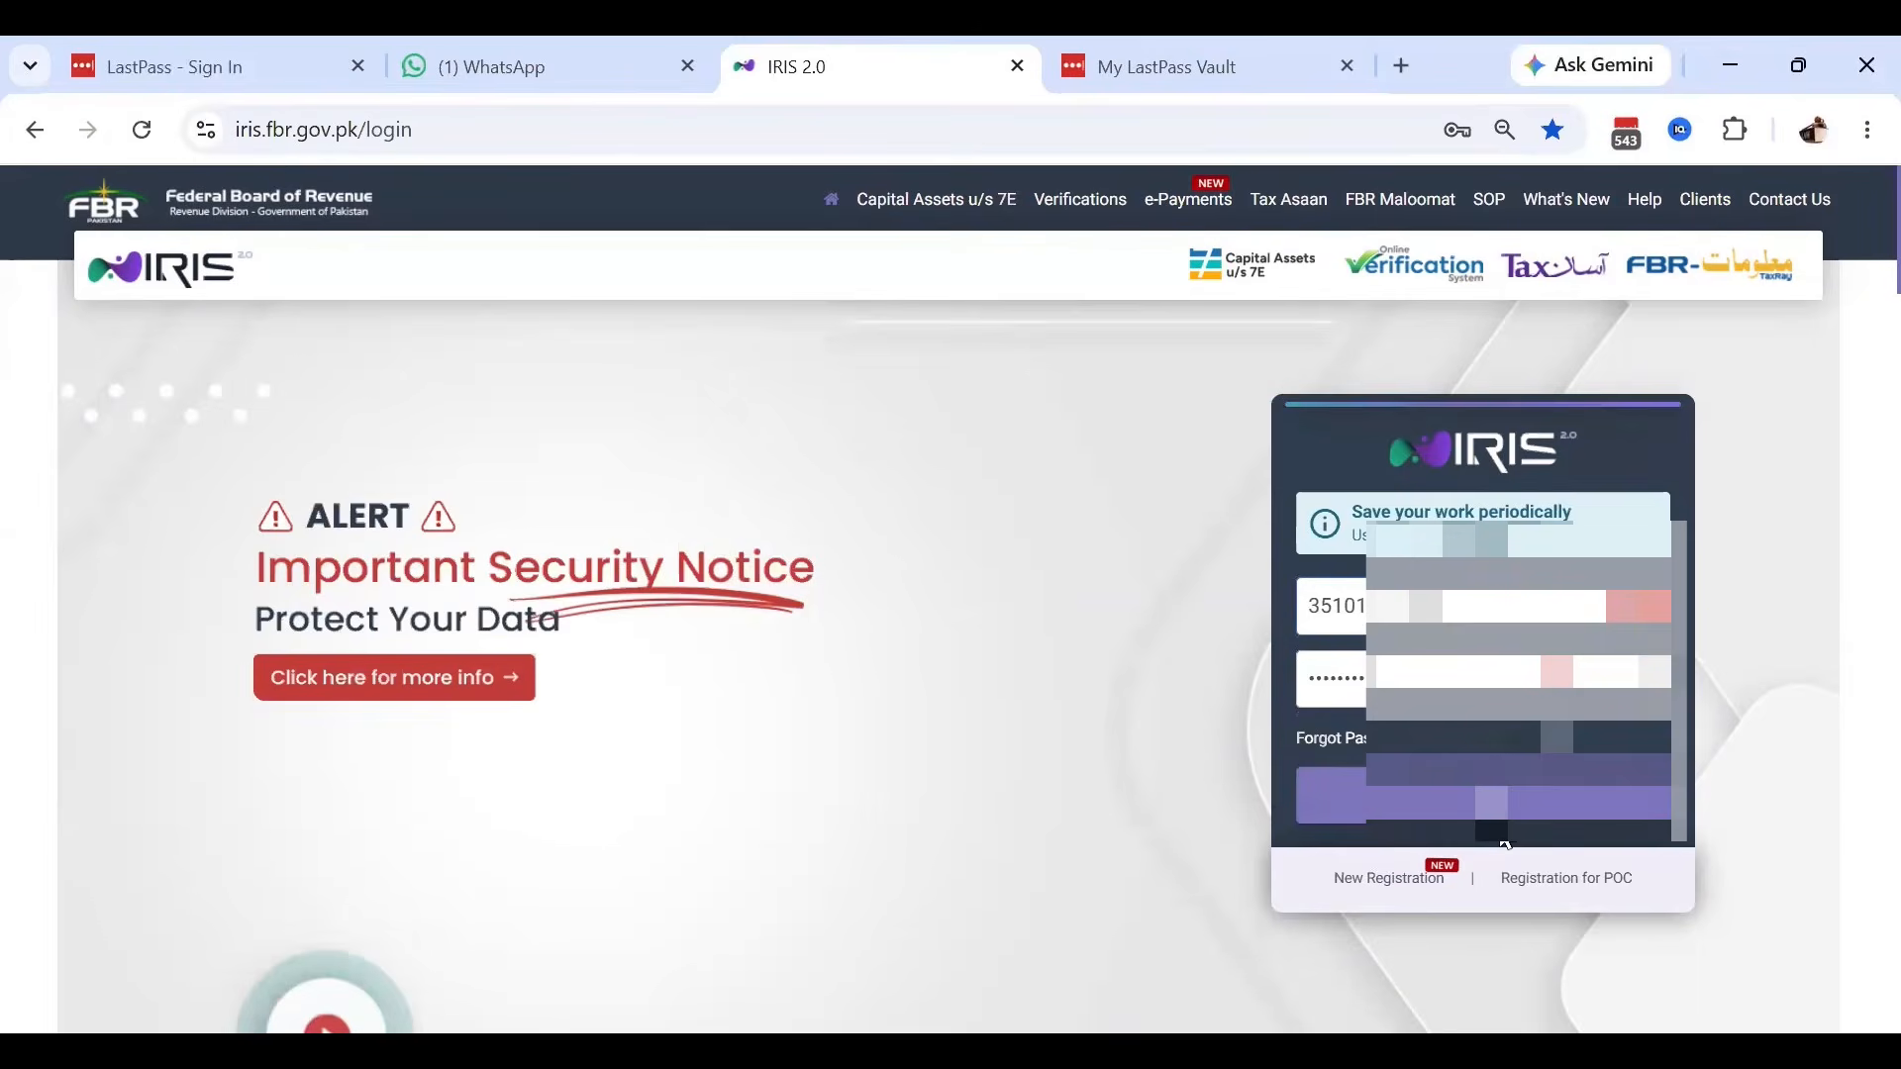
click(1487, 800)
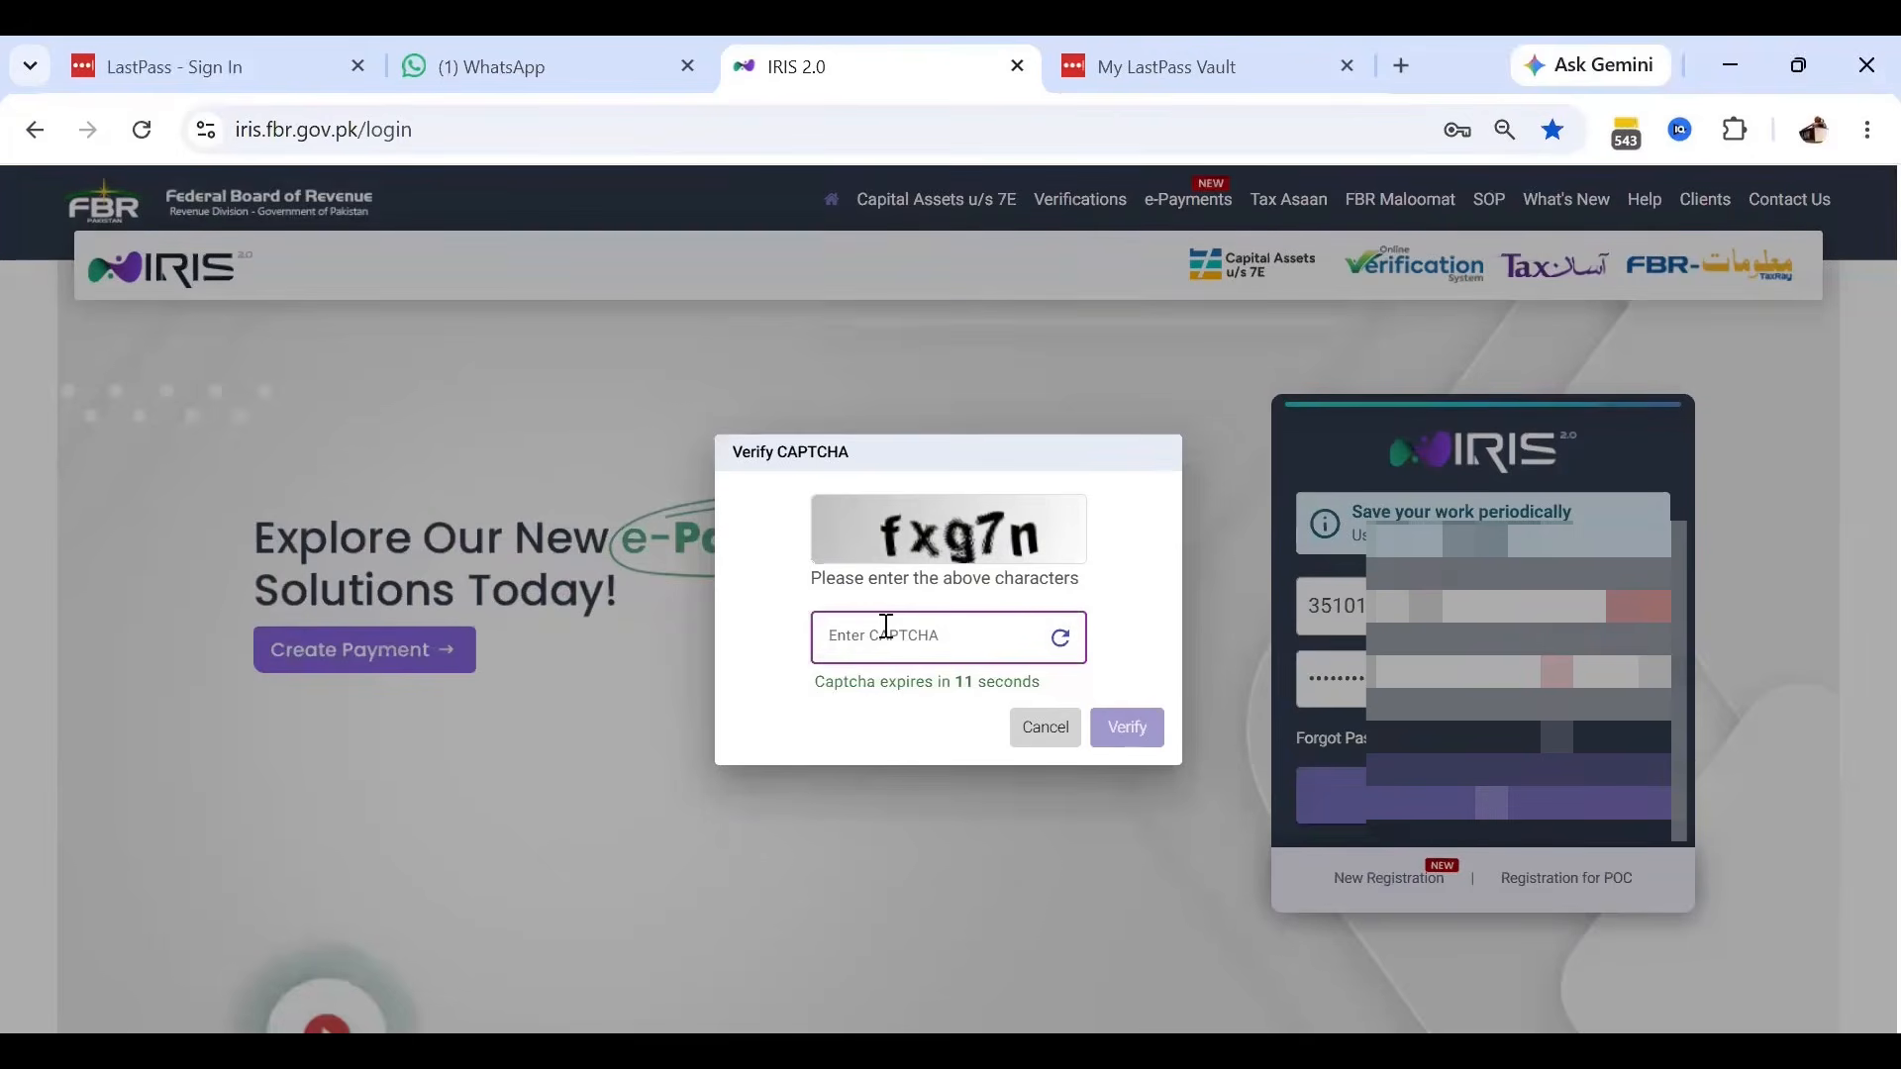
Enter and verify the CAPTCHA code, then begin typing the new code after it's rejected.
text(fx)
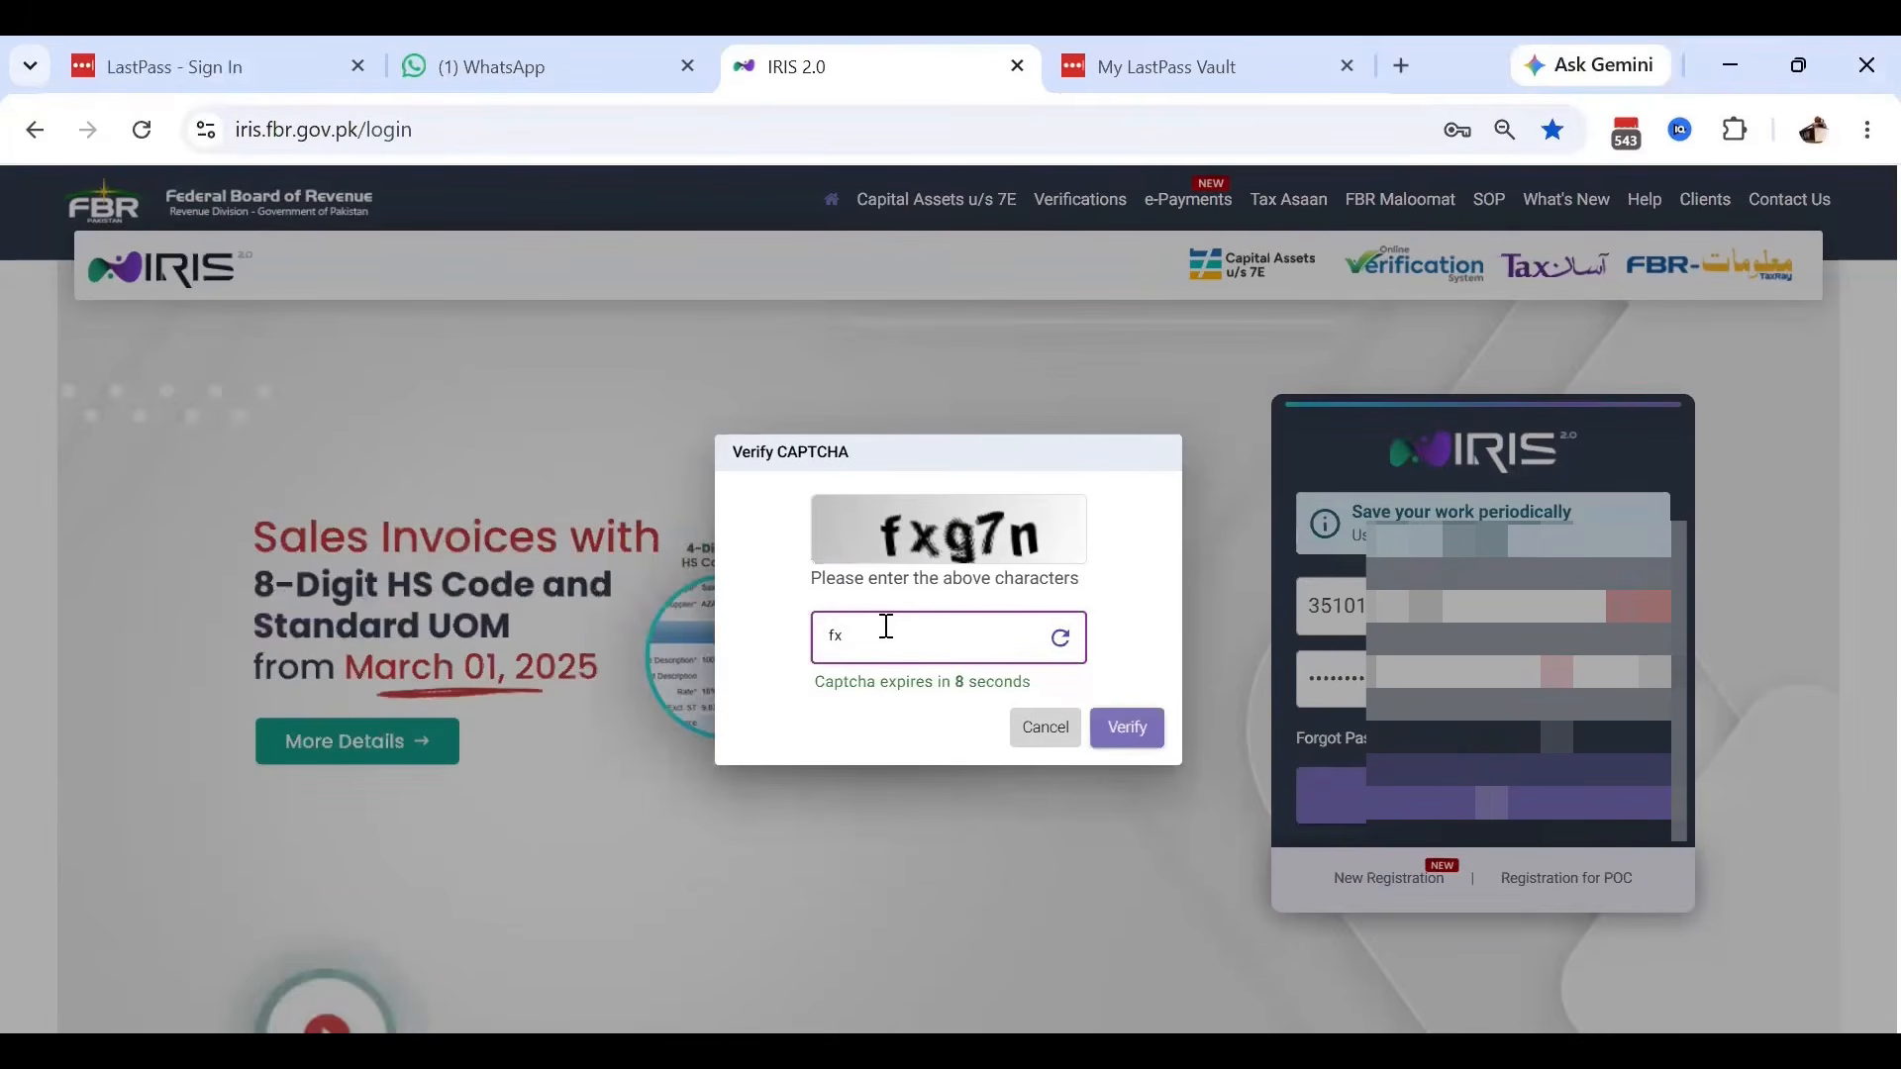
text(g7n)
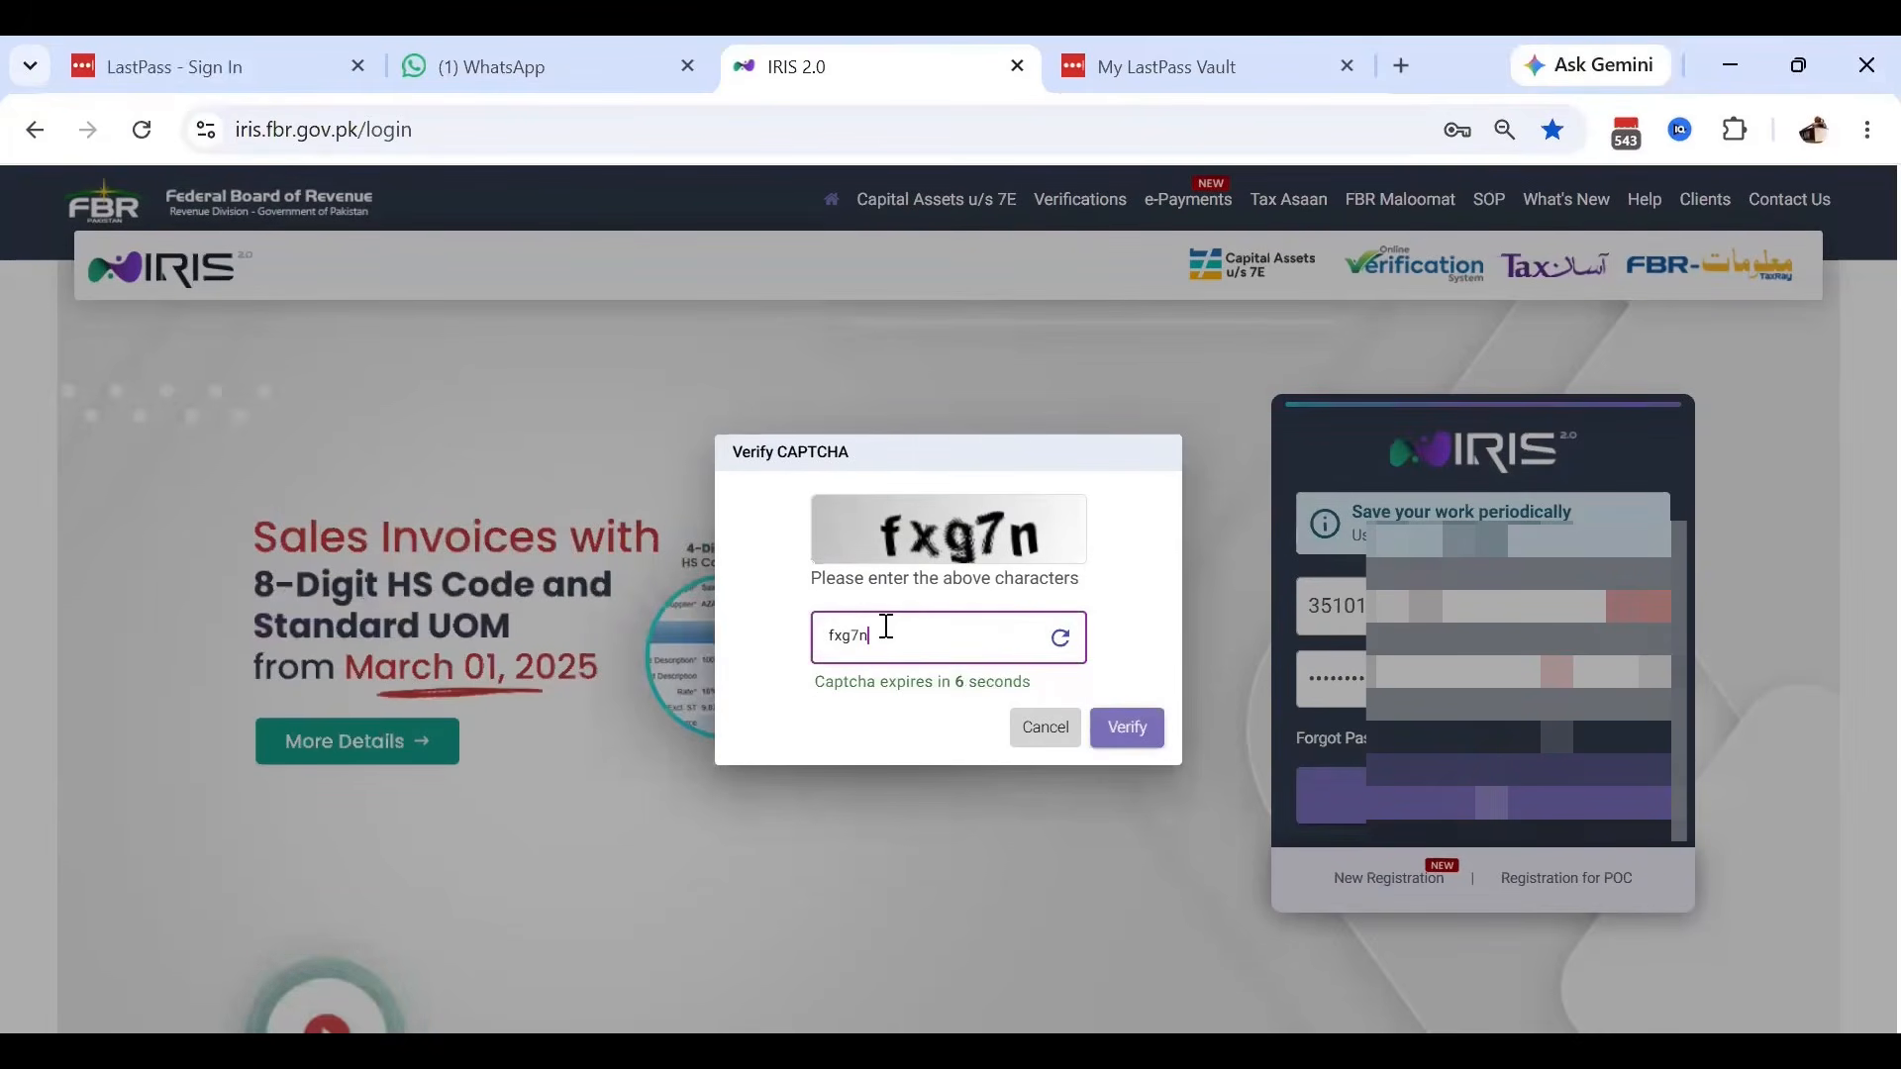
click(1135, 749)
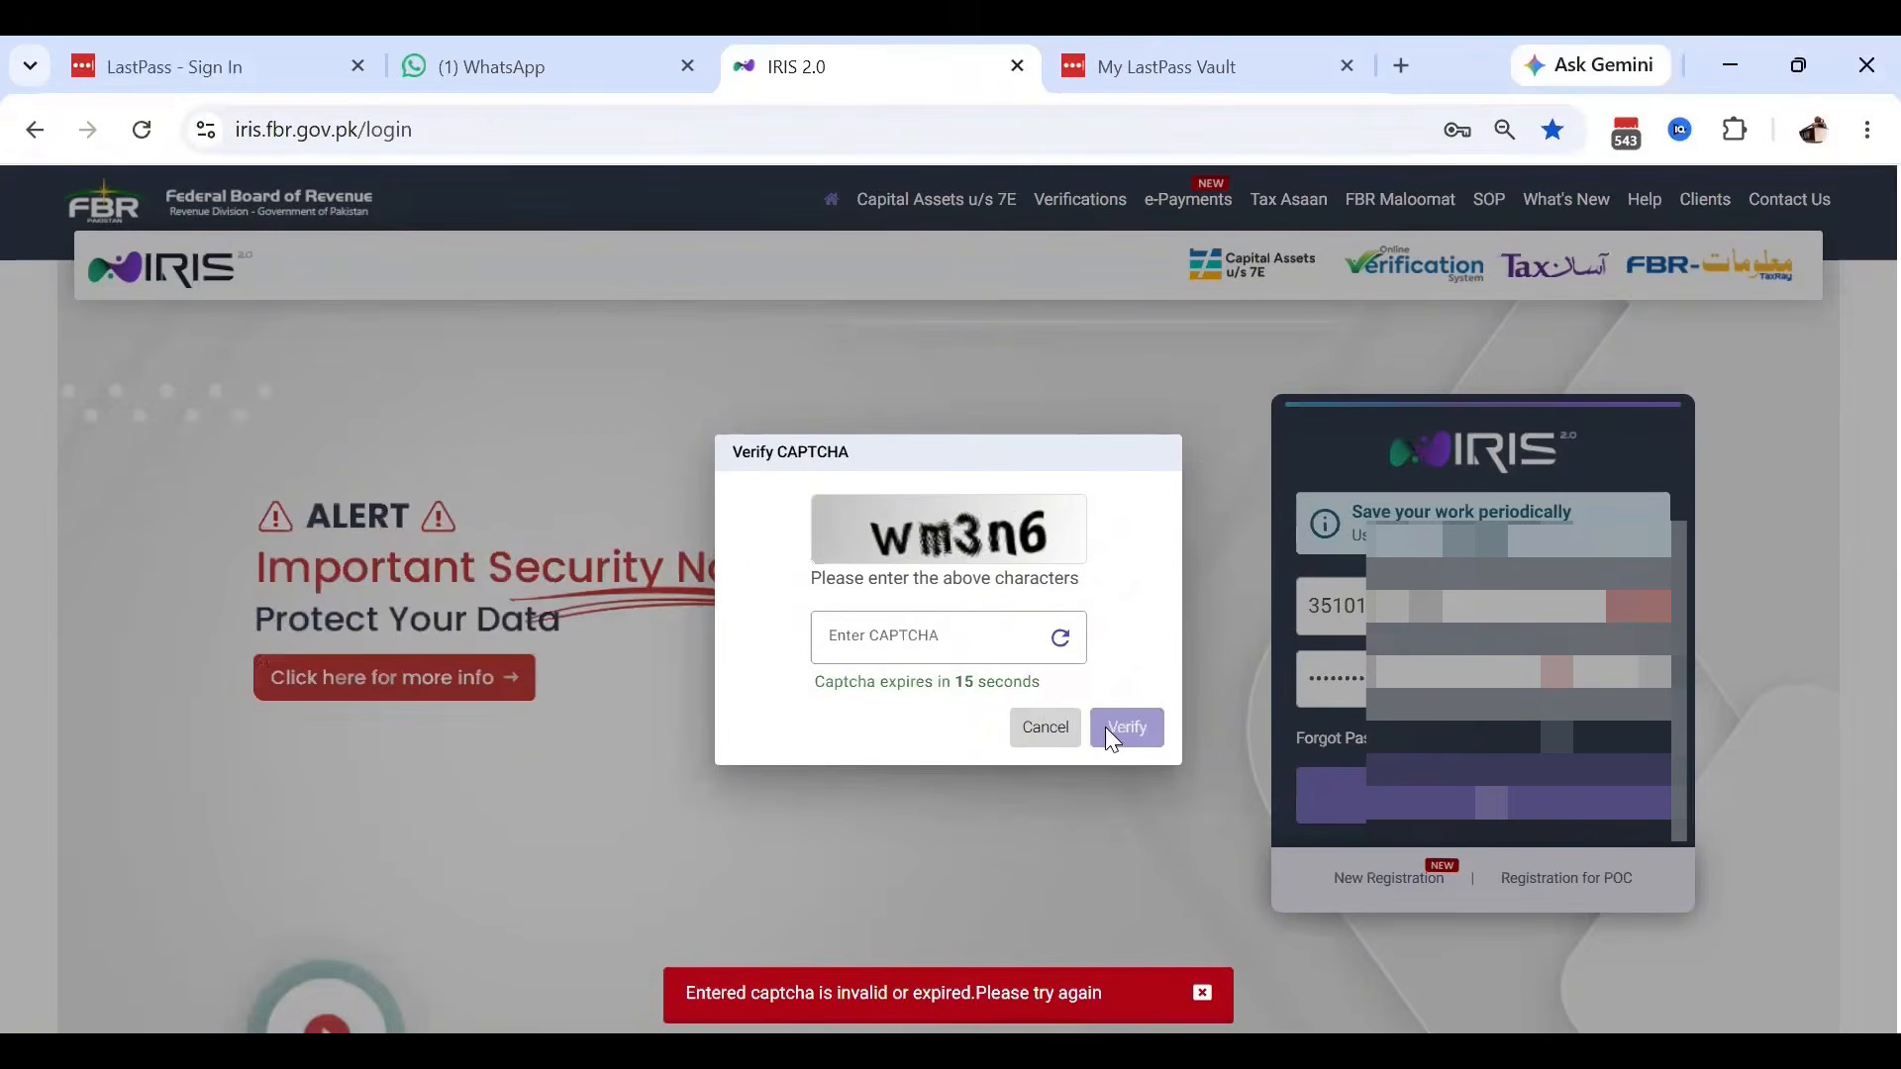
click(875, 642)
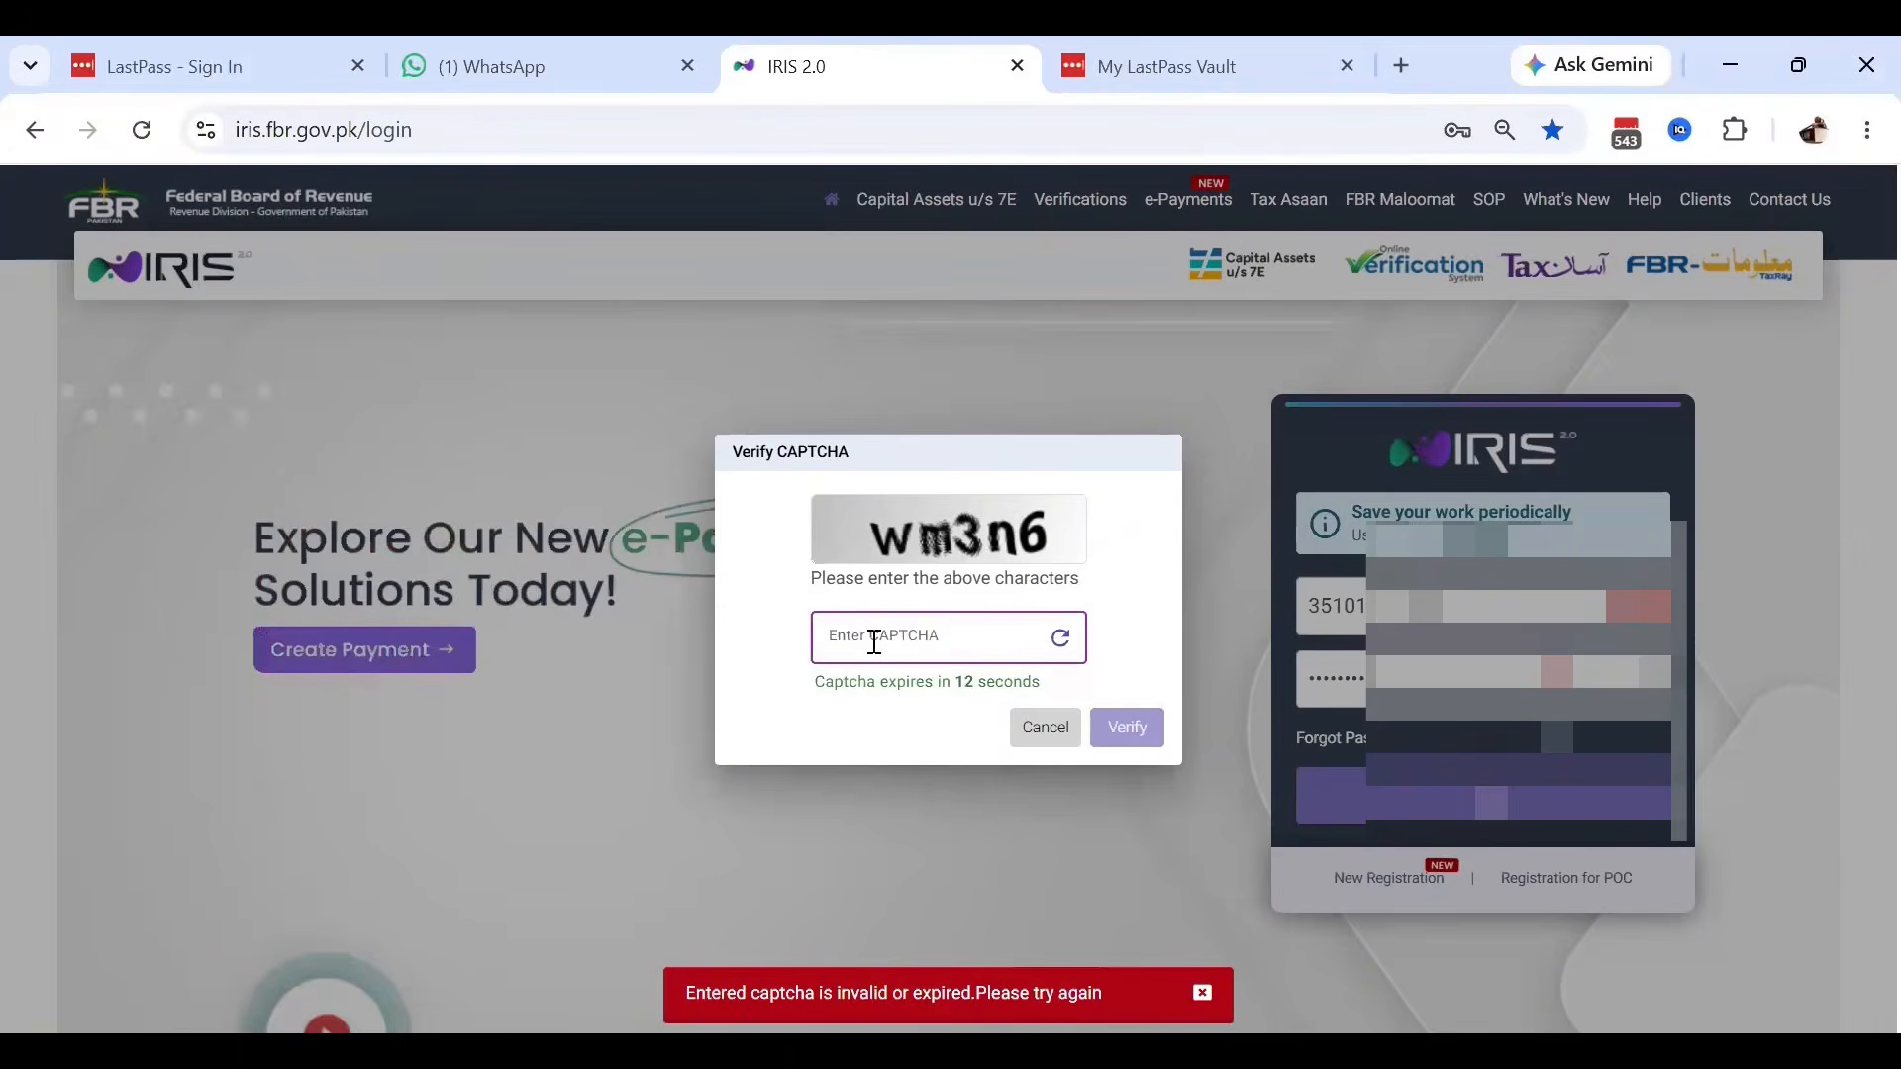
text(wm)
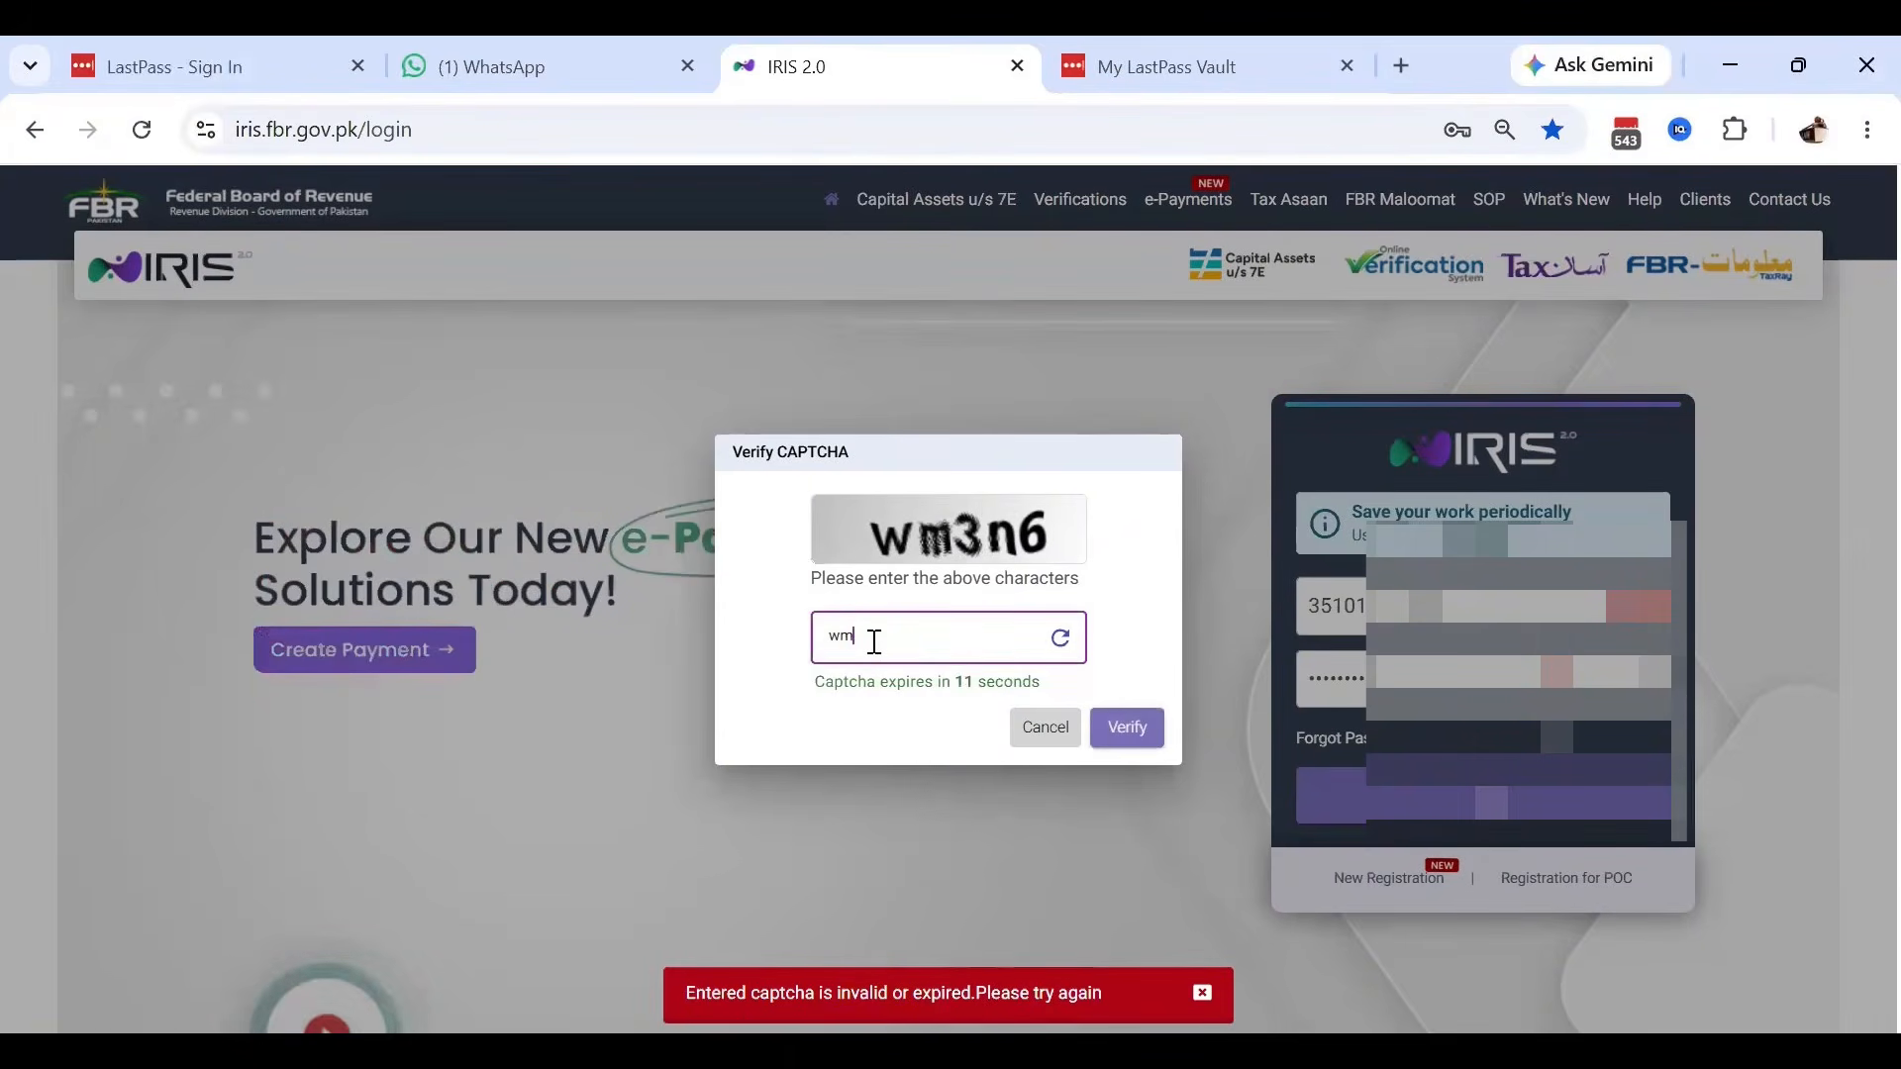